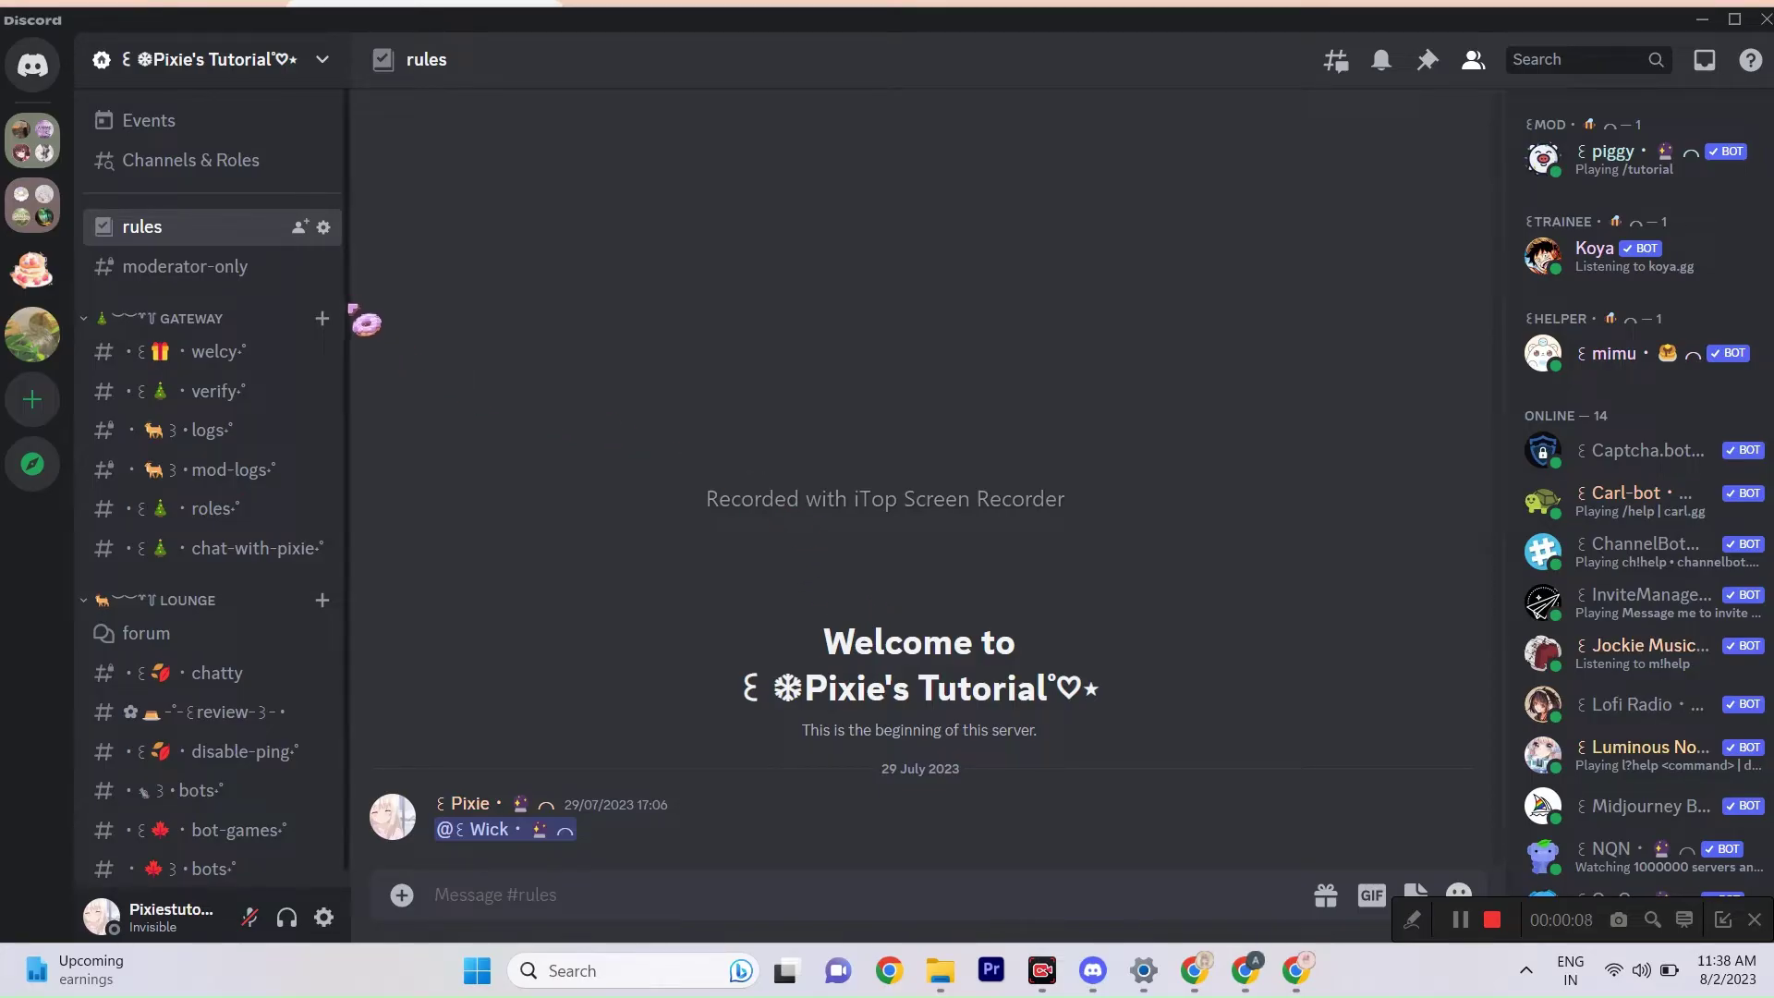
Step: Create a text channel named pluralkit in the Lounge category
scroll(348, 319, "down", 1)
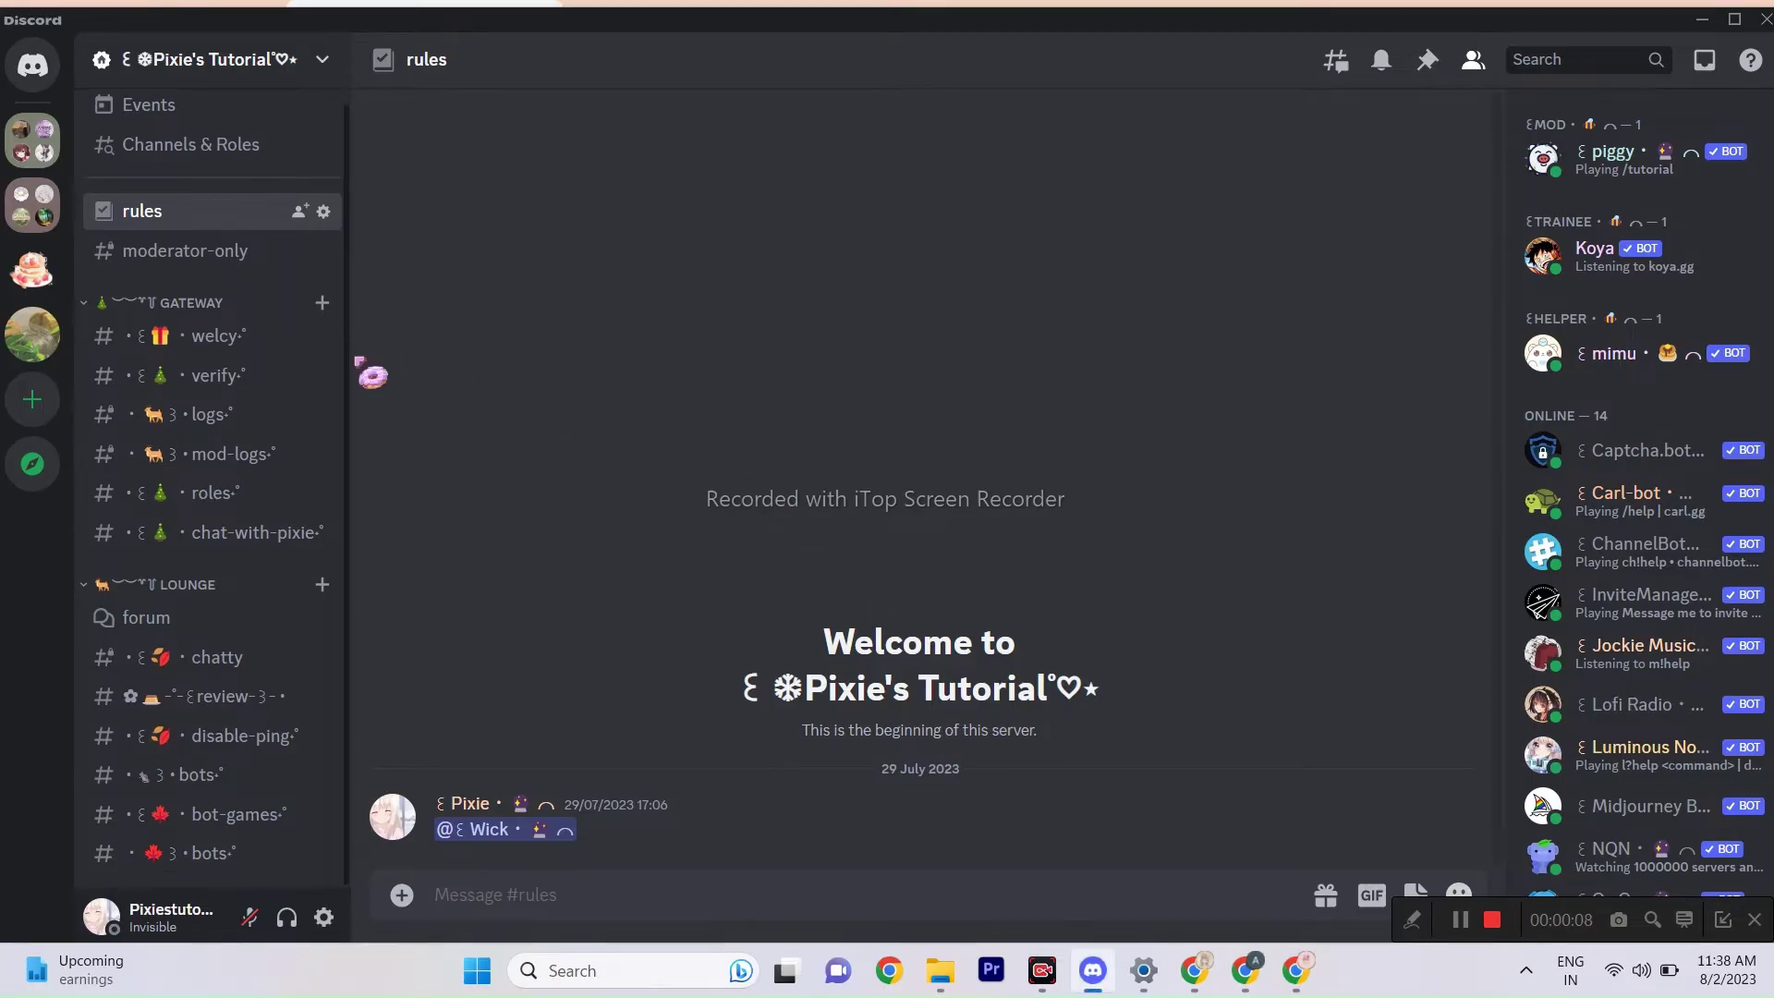
left_click(322, 584)
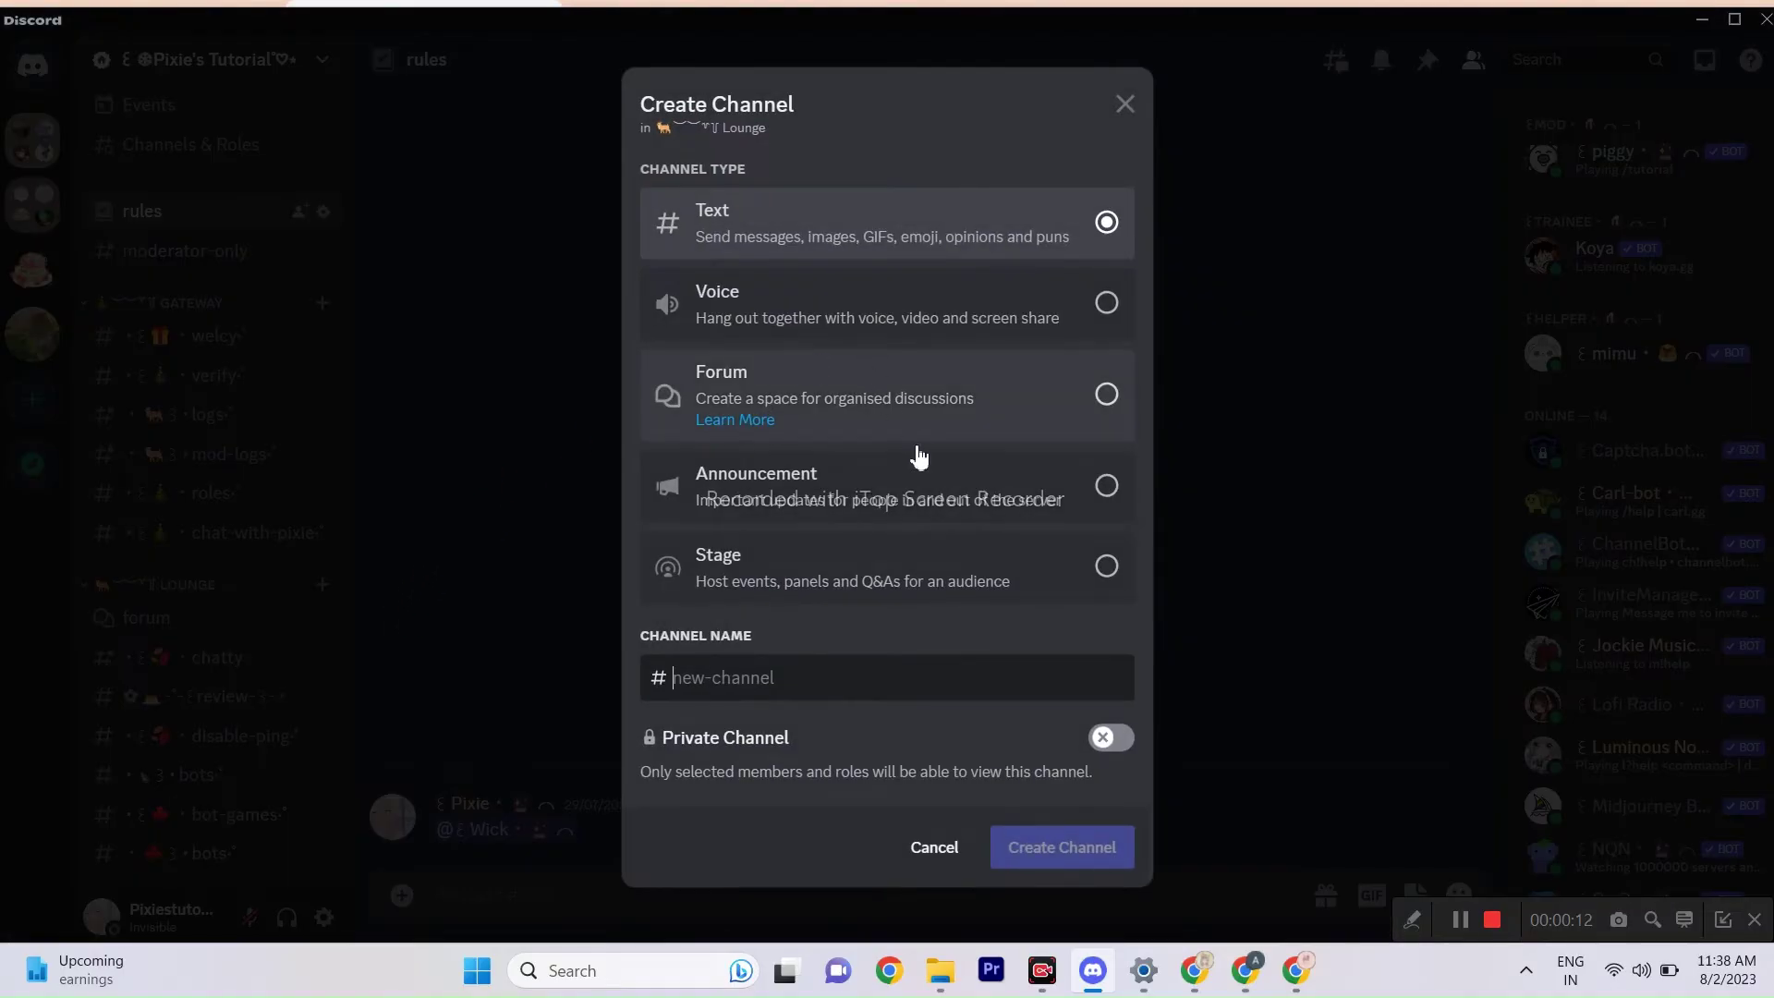
type("pluralkit")
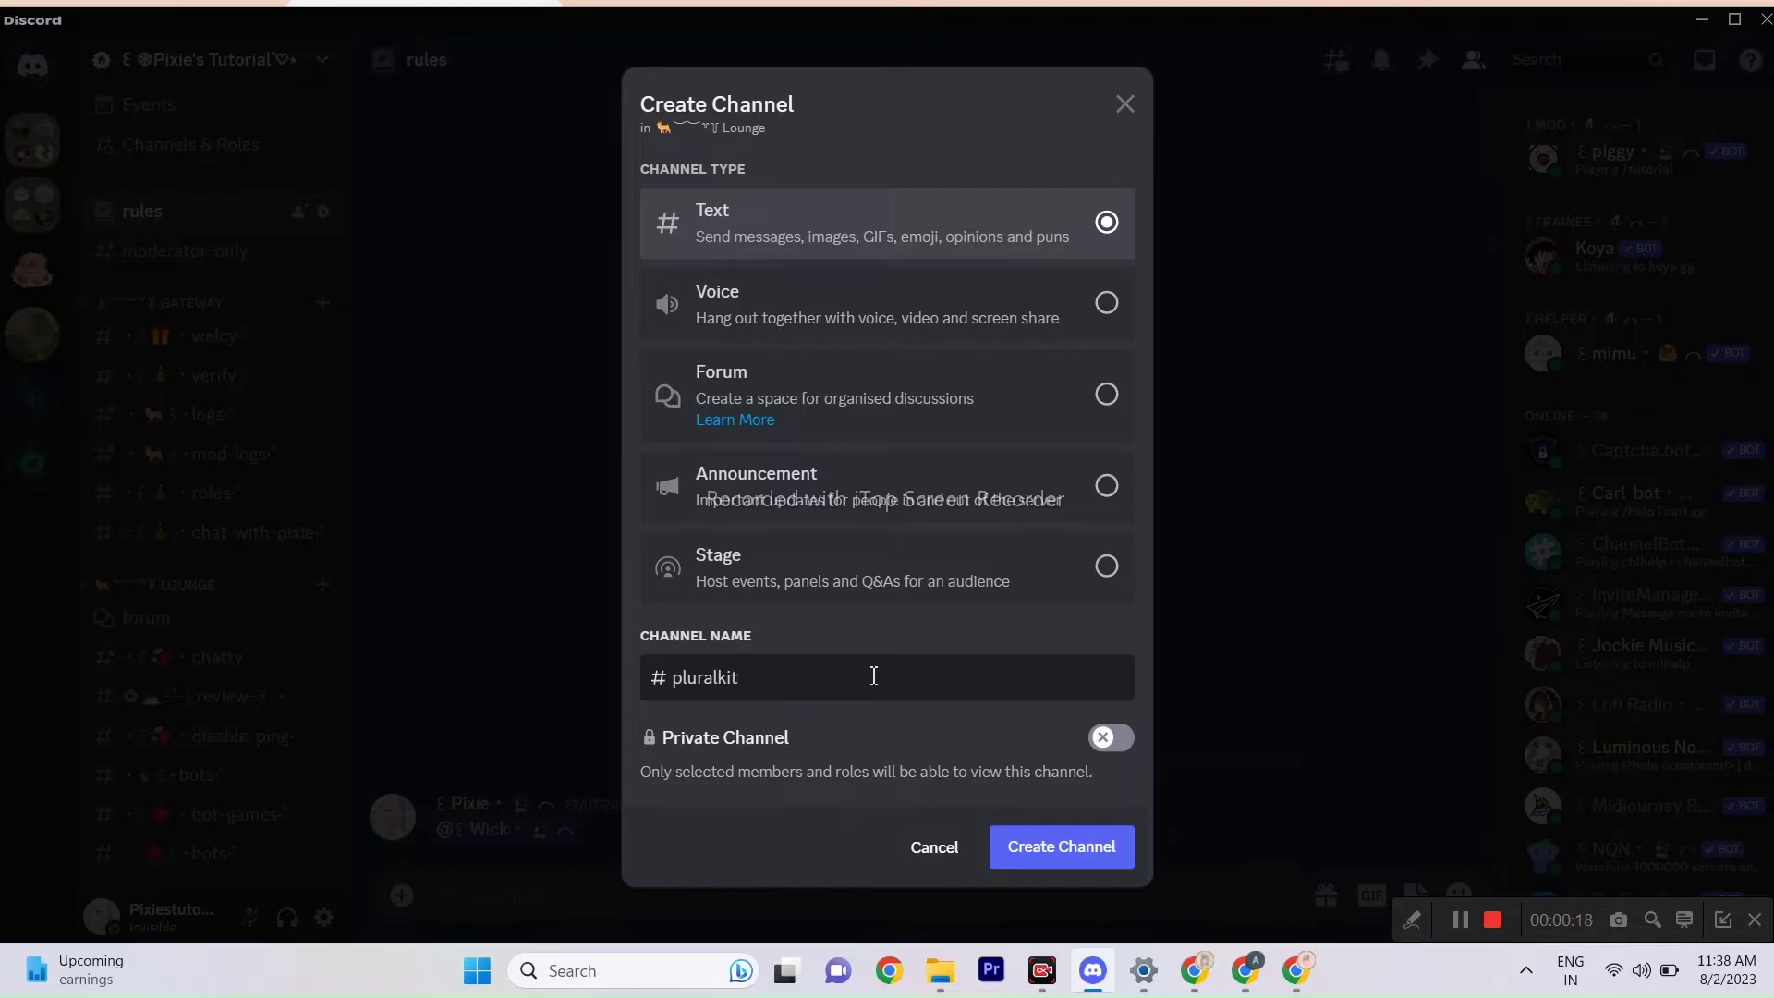
left_click(1063, 846)
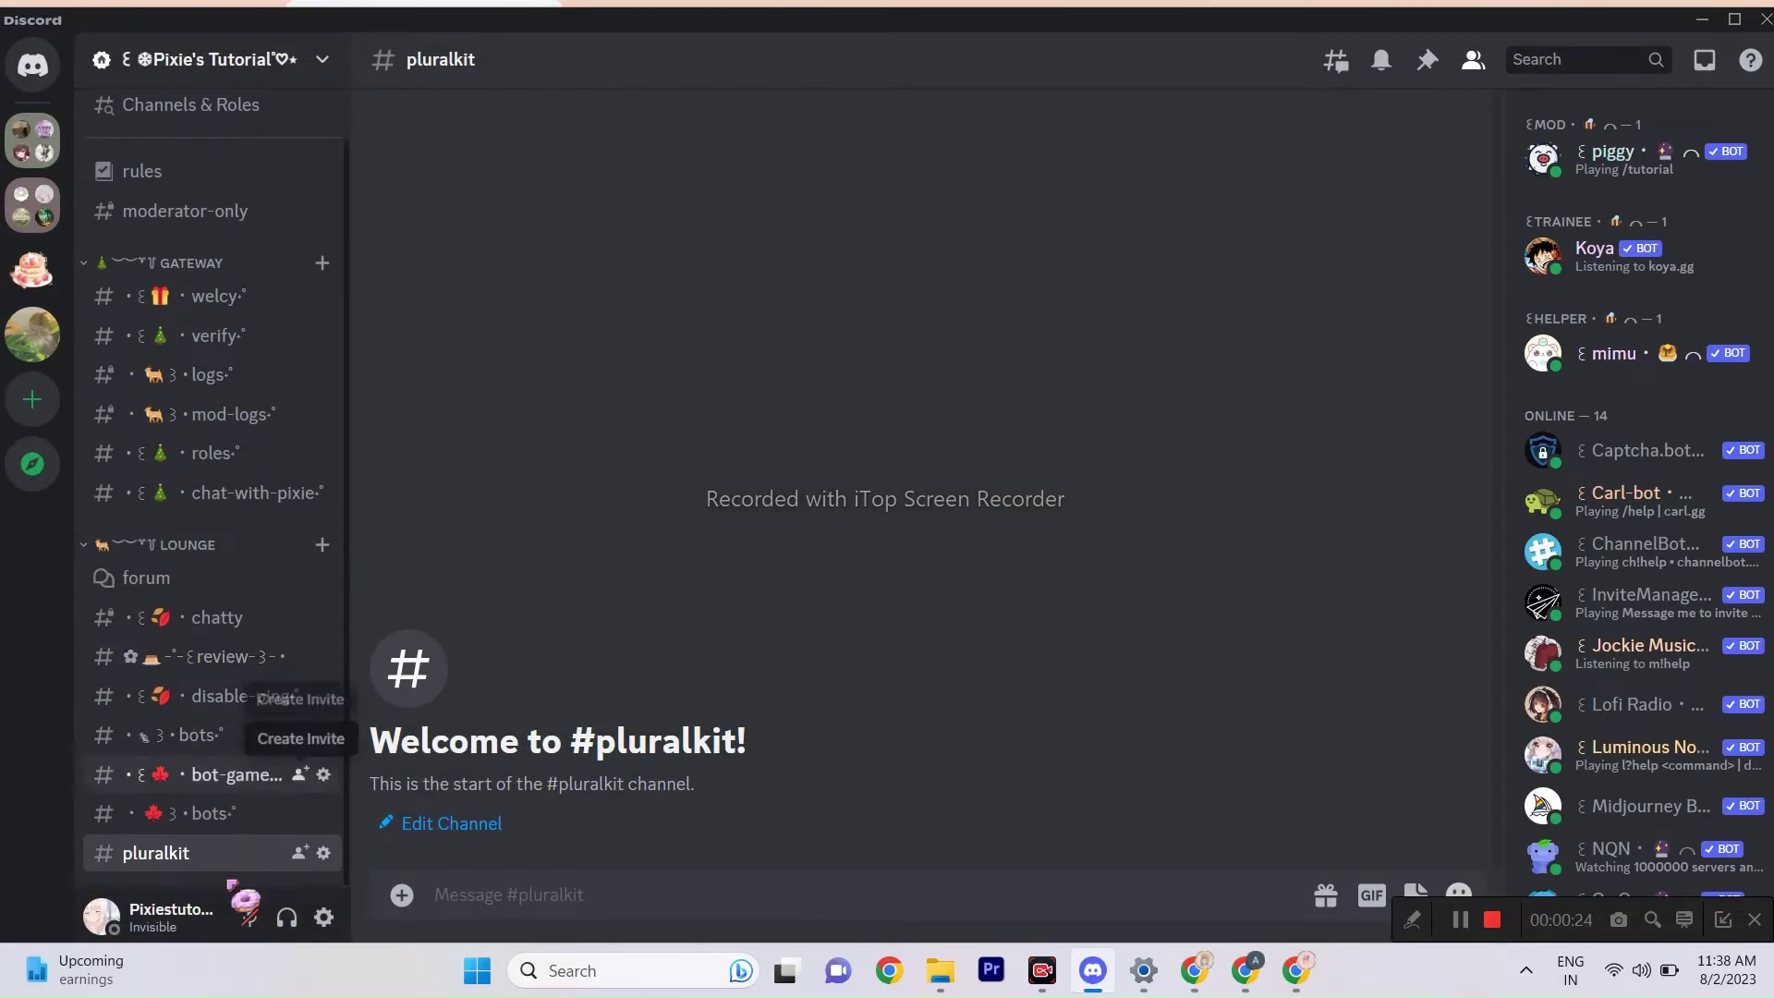
Step: Make the pluralkit channel private and save the permission change
left_click(323, 852)
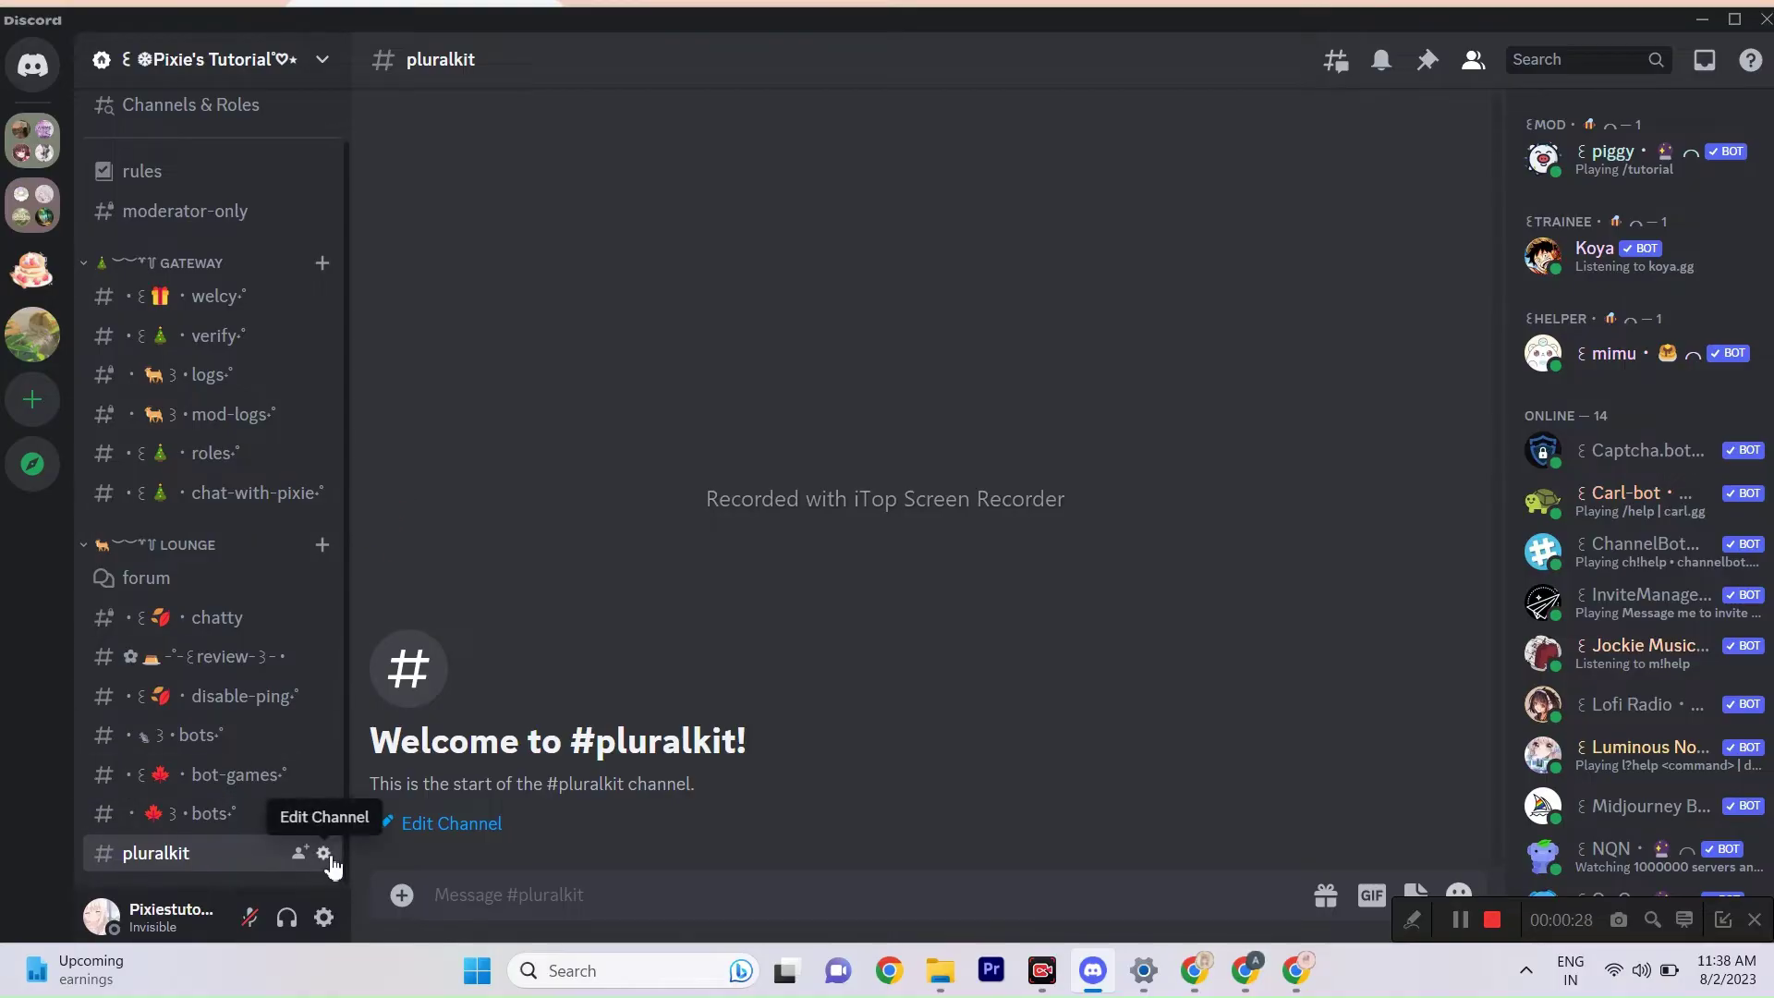
left_click(436, 196)
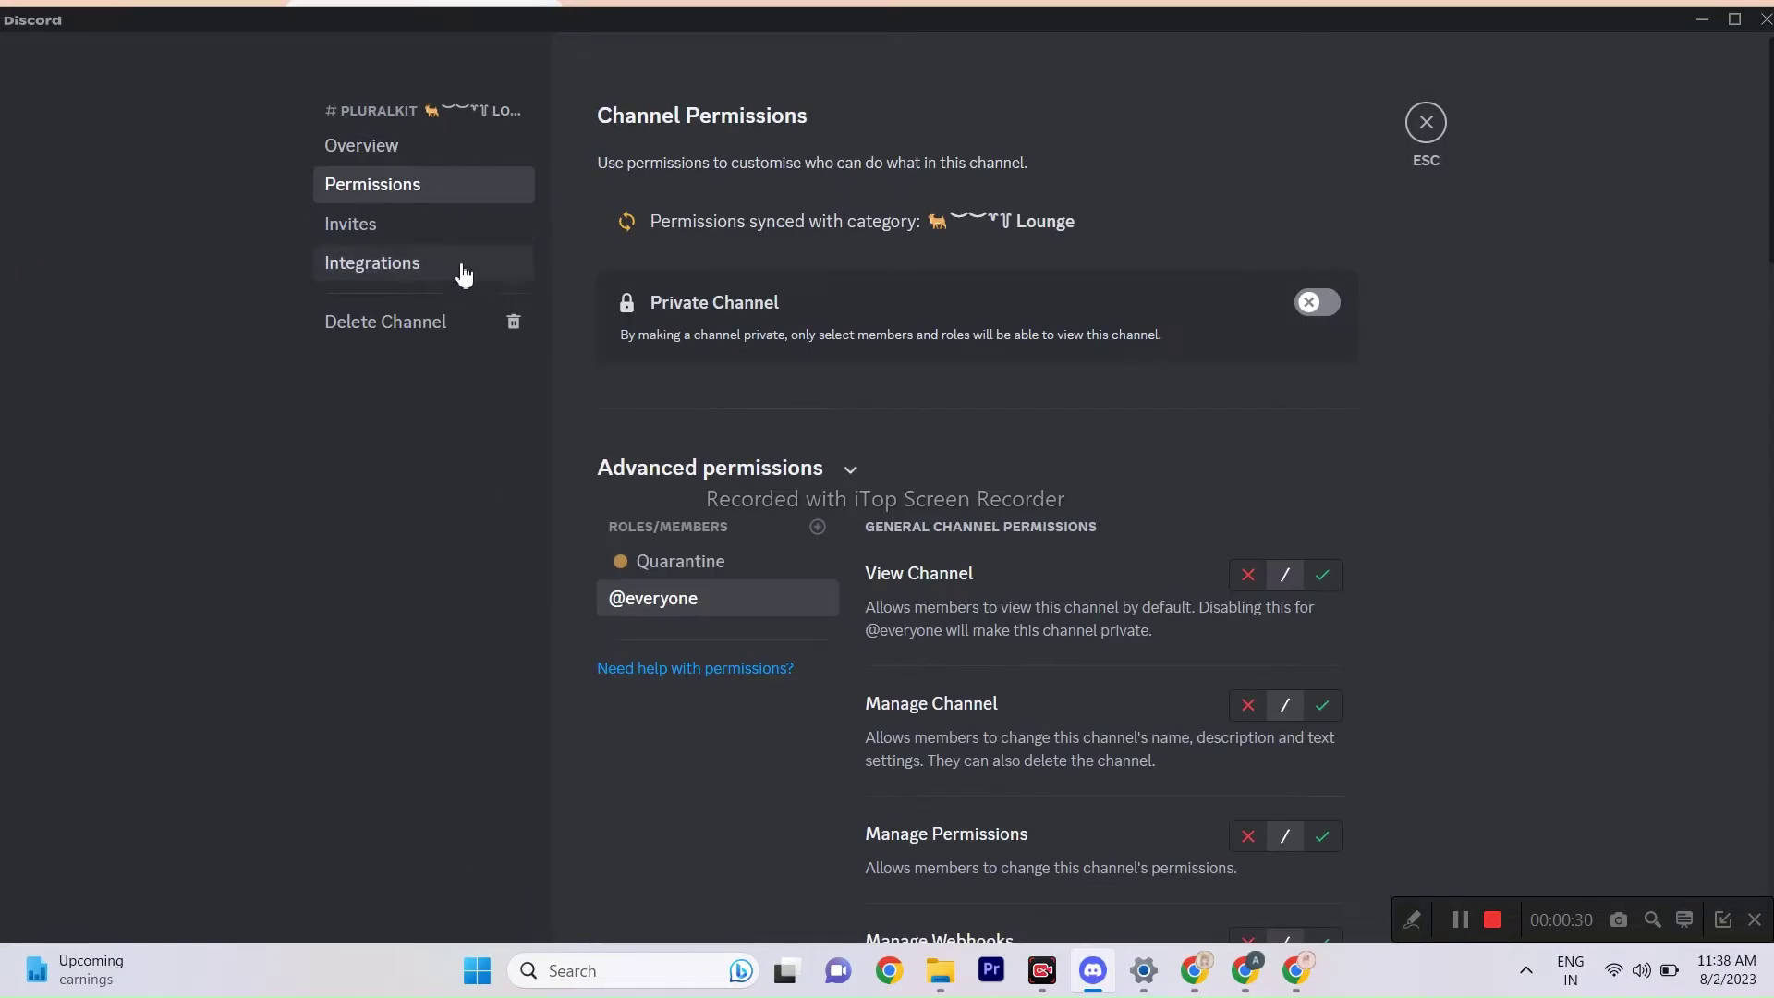
left_click(1257, 578)
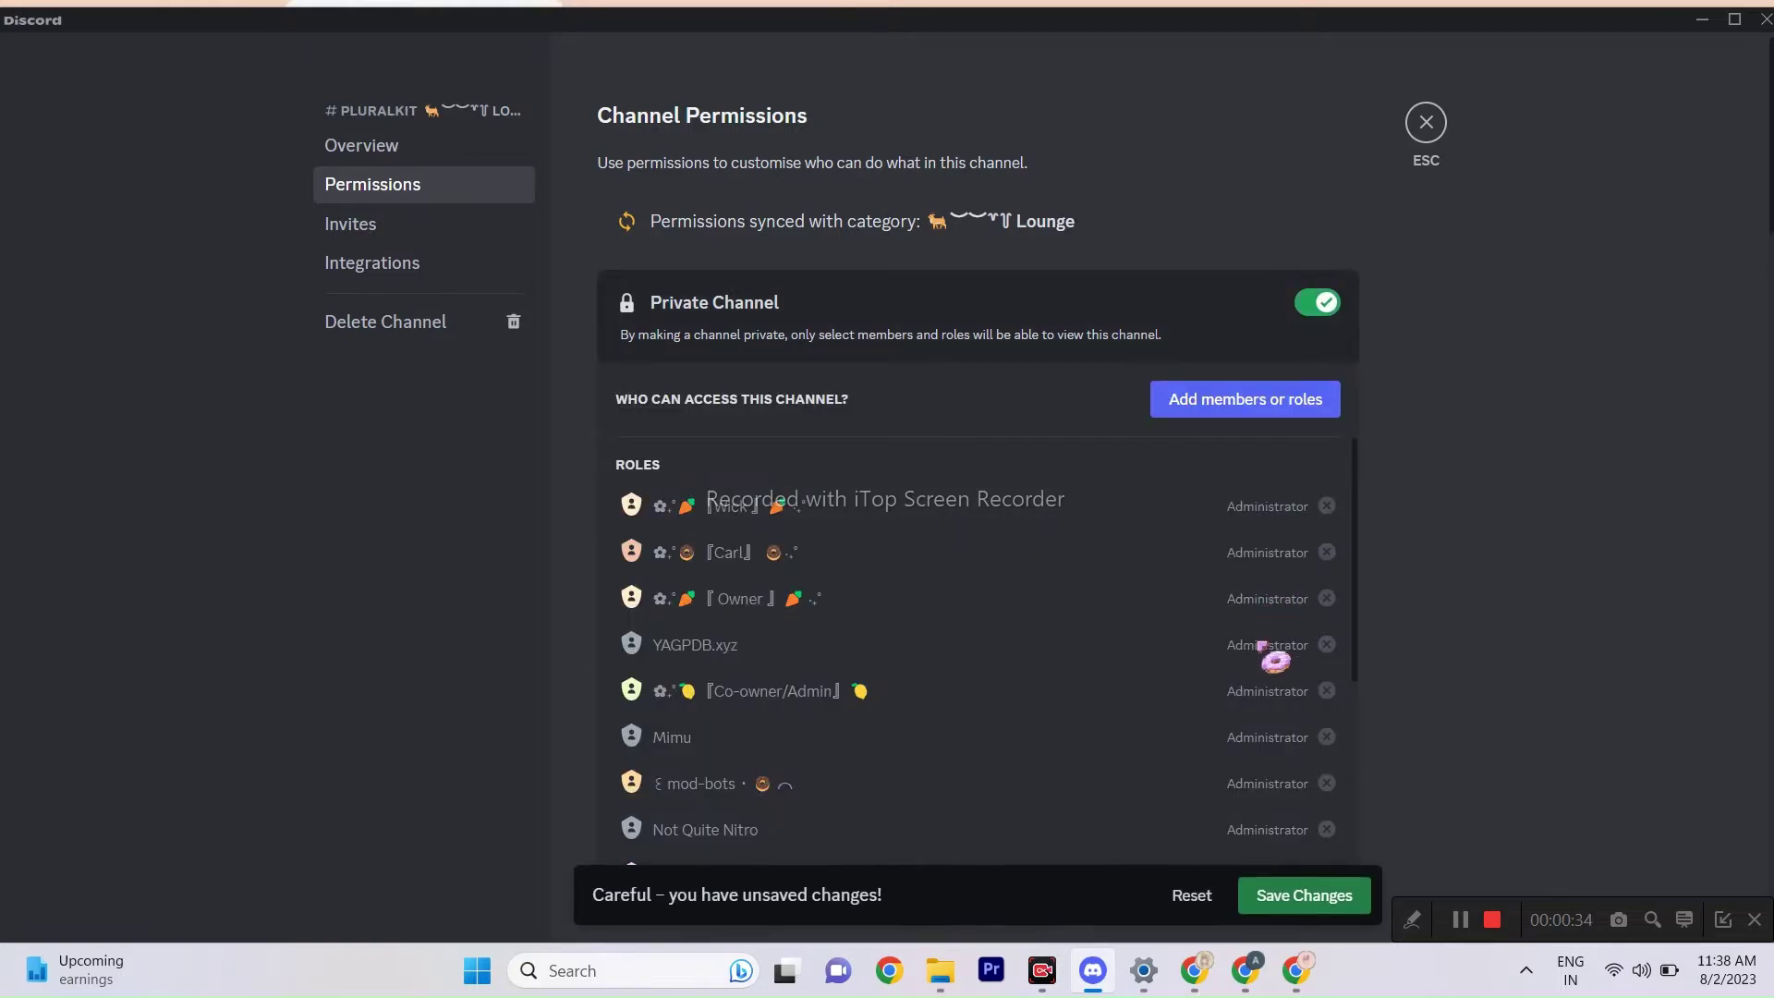
left_click(1312, 893)
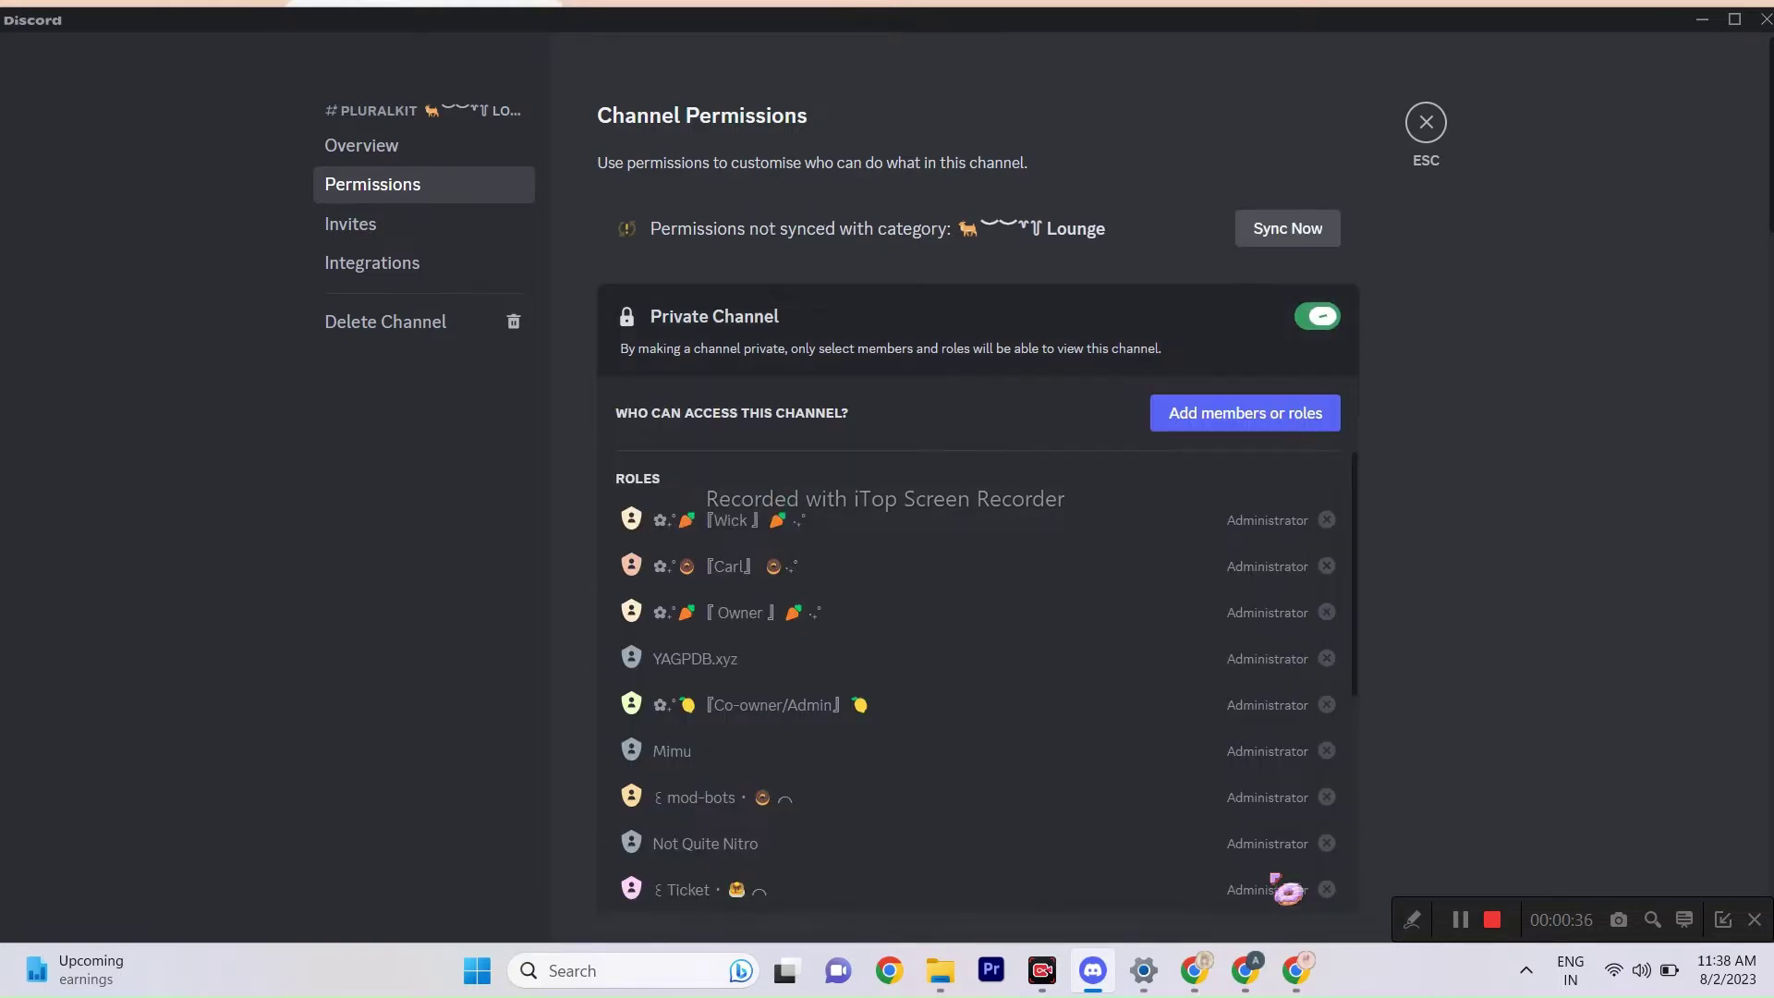
scroll(978, 480, "down", 9)
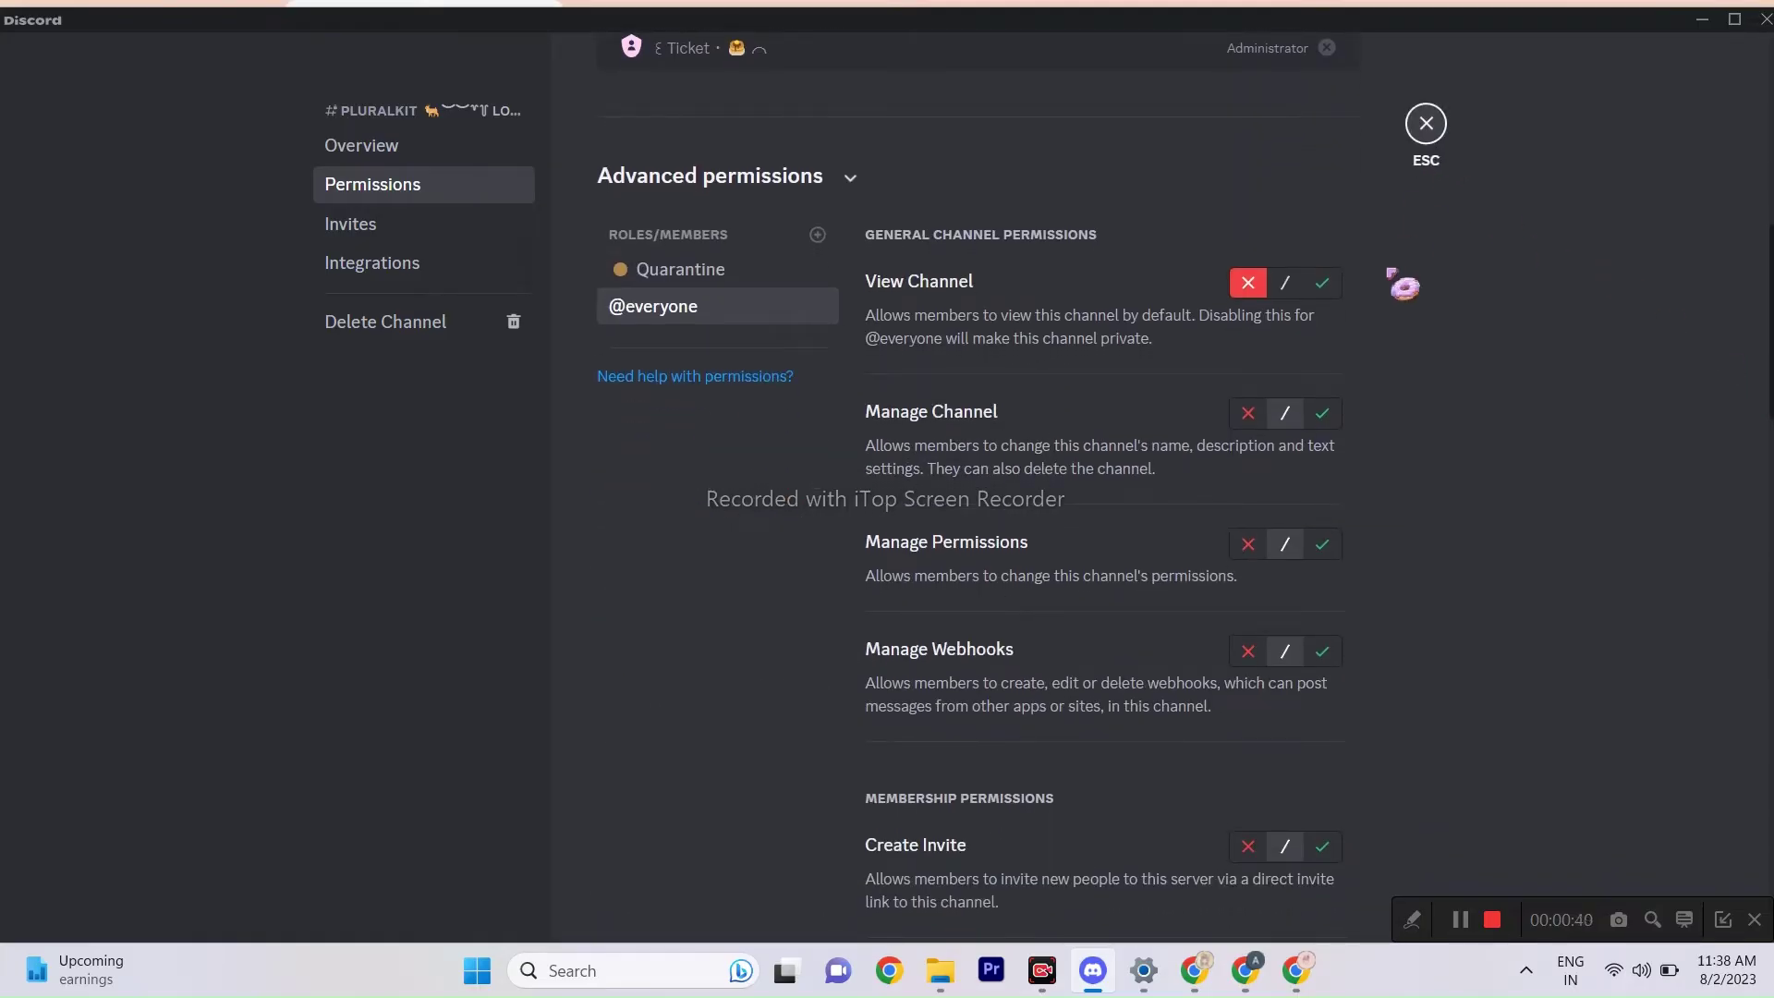
left_click(1426, 123)
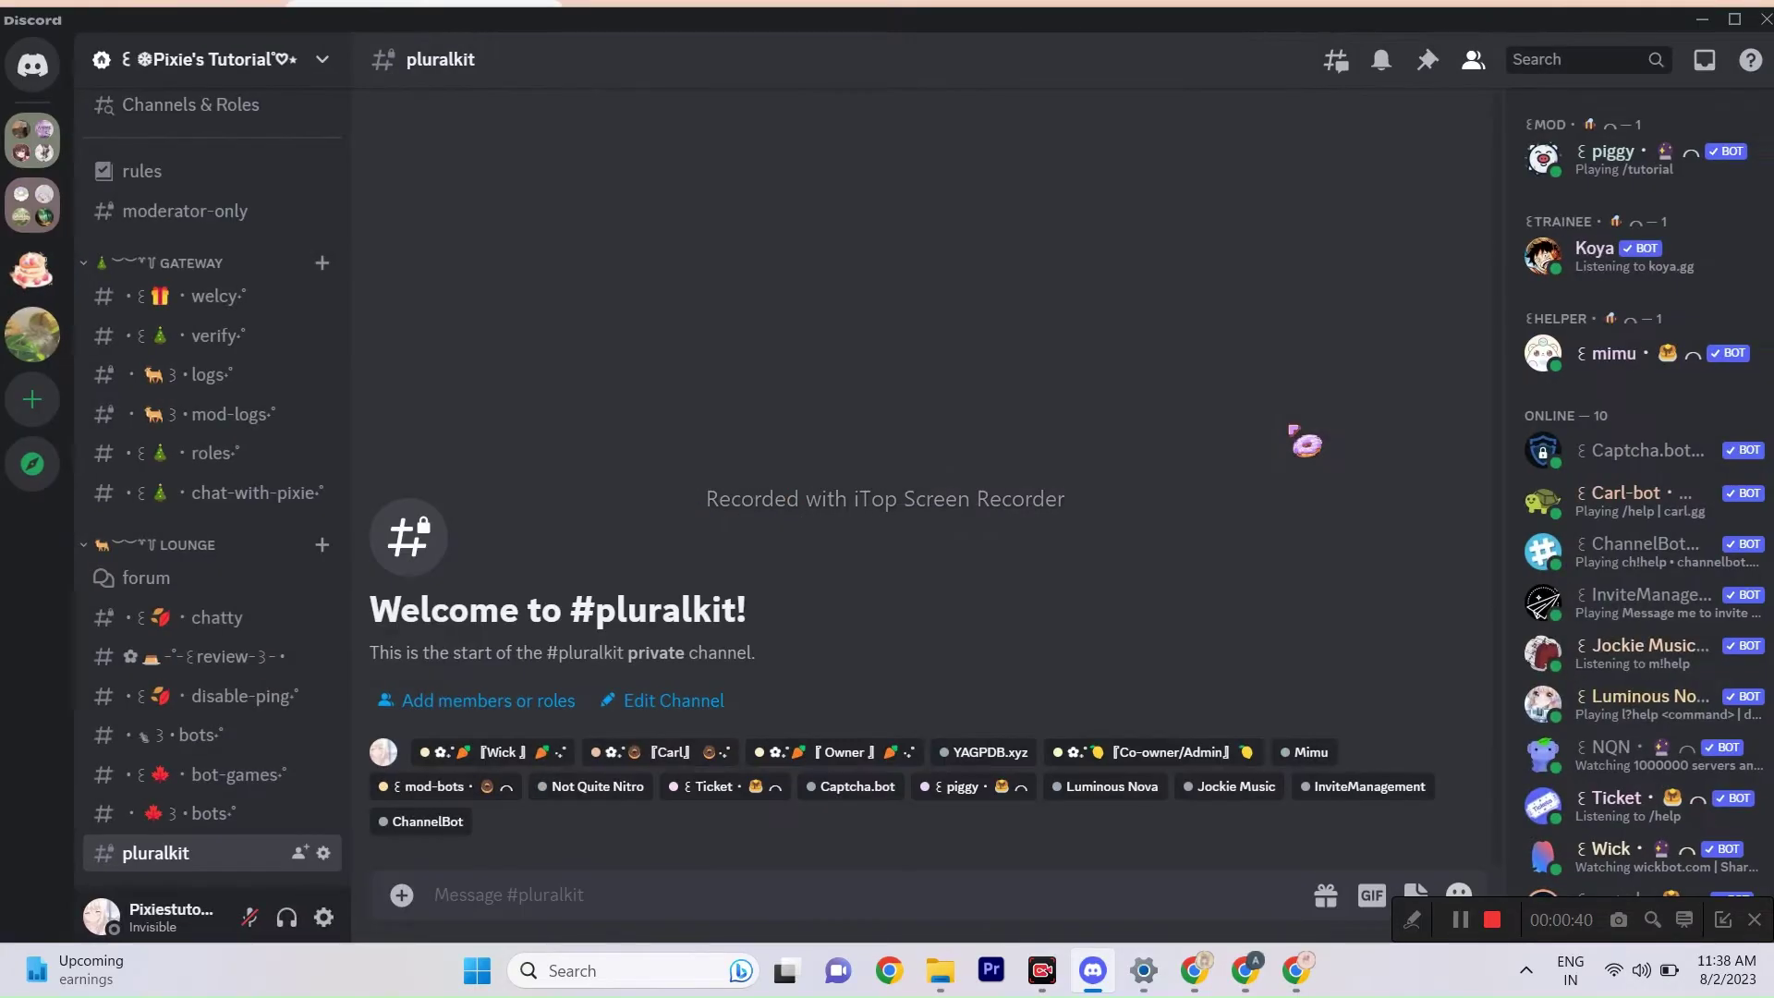
Step: Create a new server role and name it System
left_click(315, 74)
left_click(231, 218)
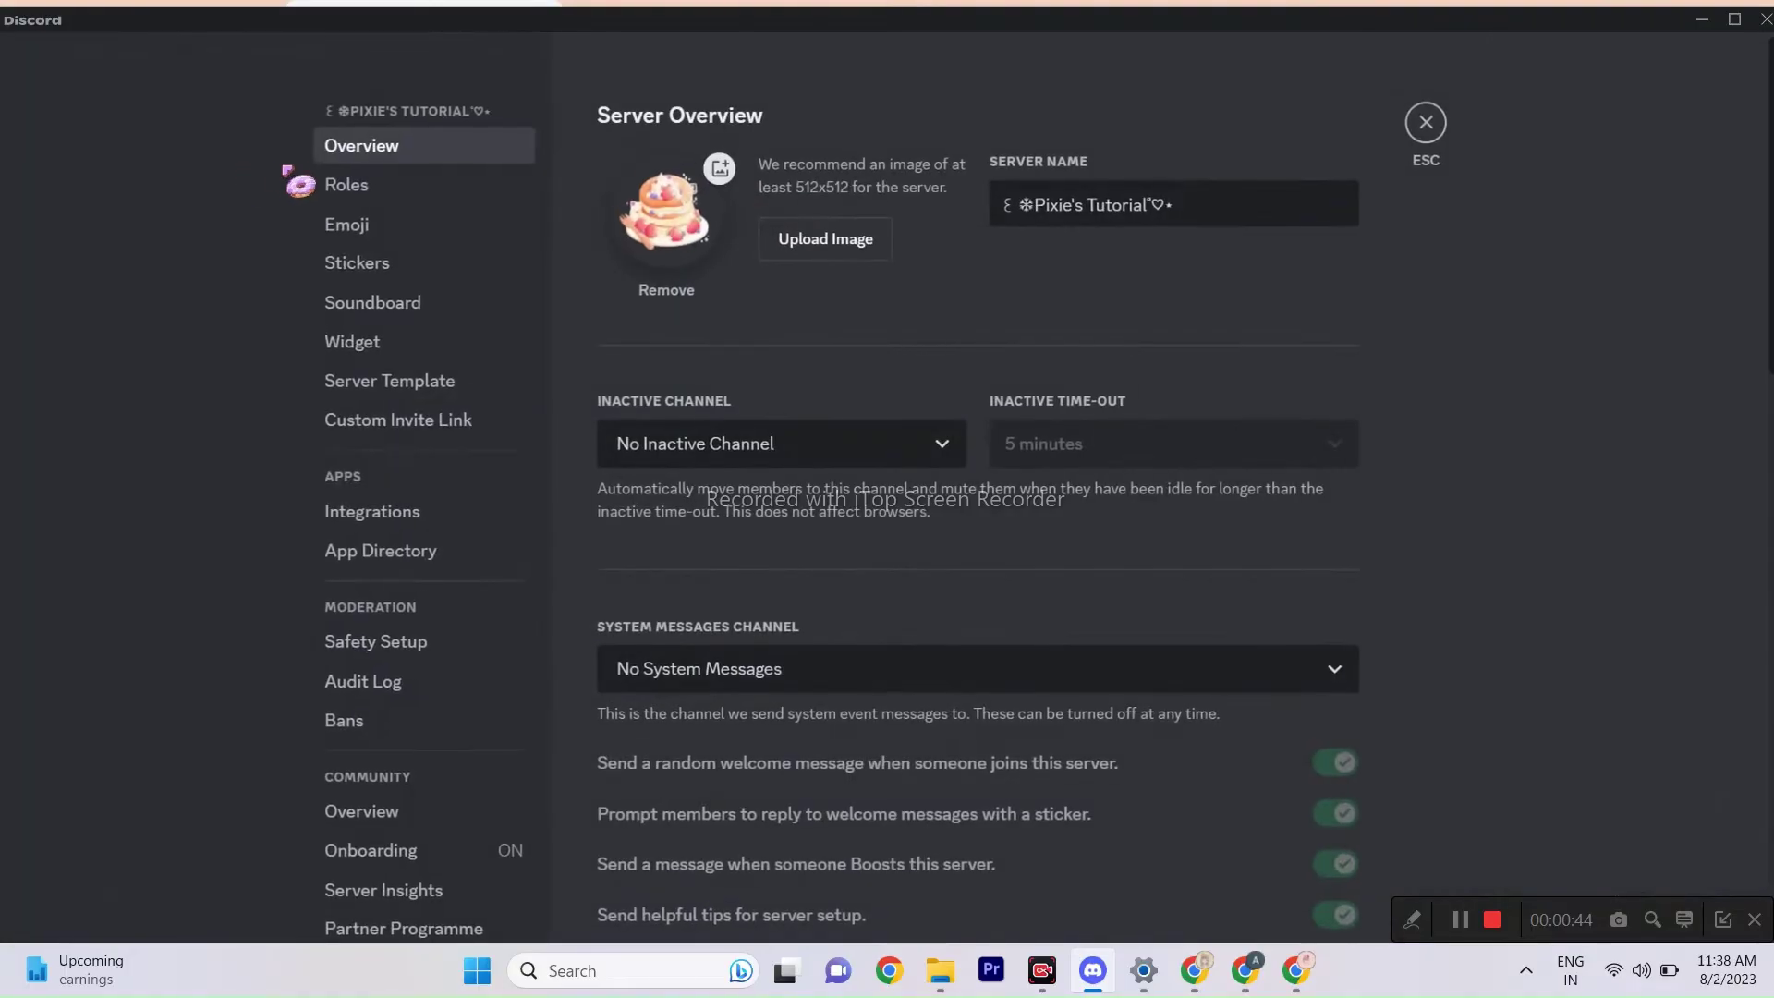
left_click(338, 185)
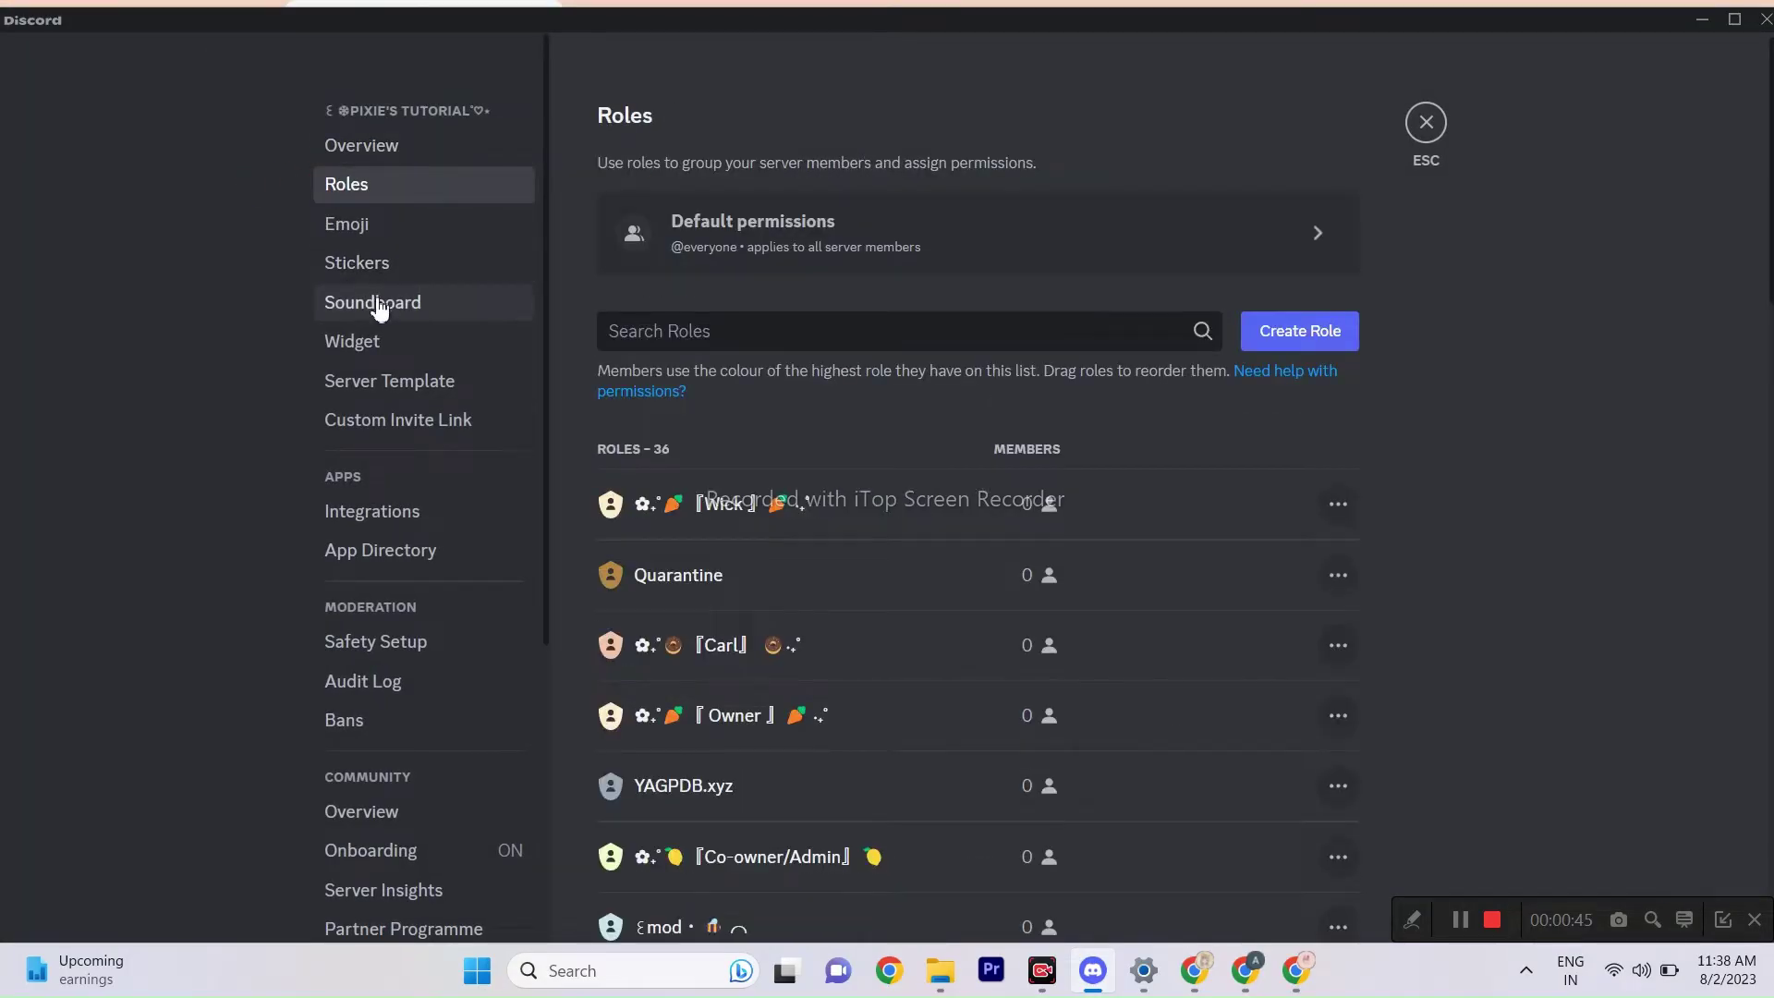
left_click(657, 585)
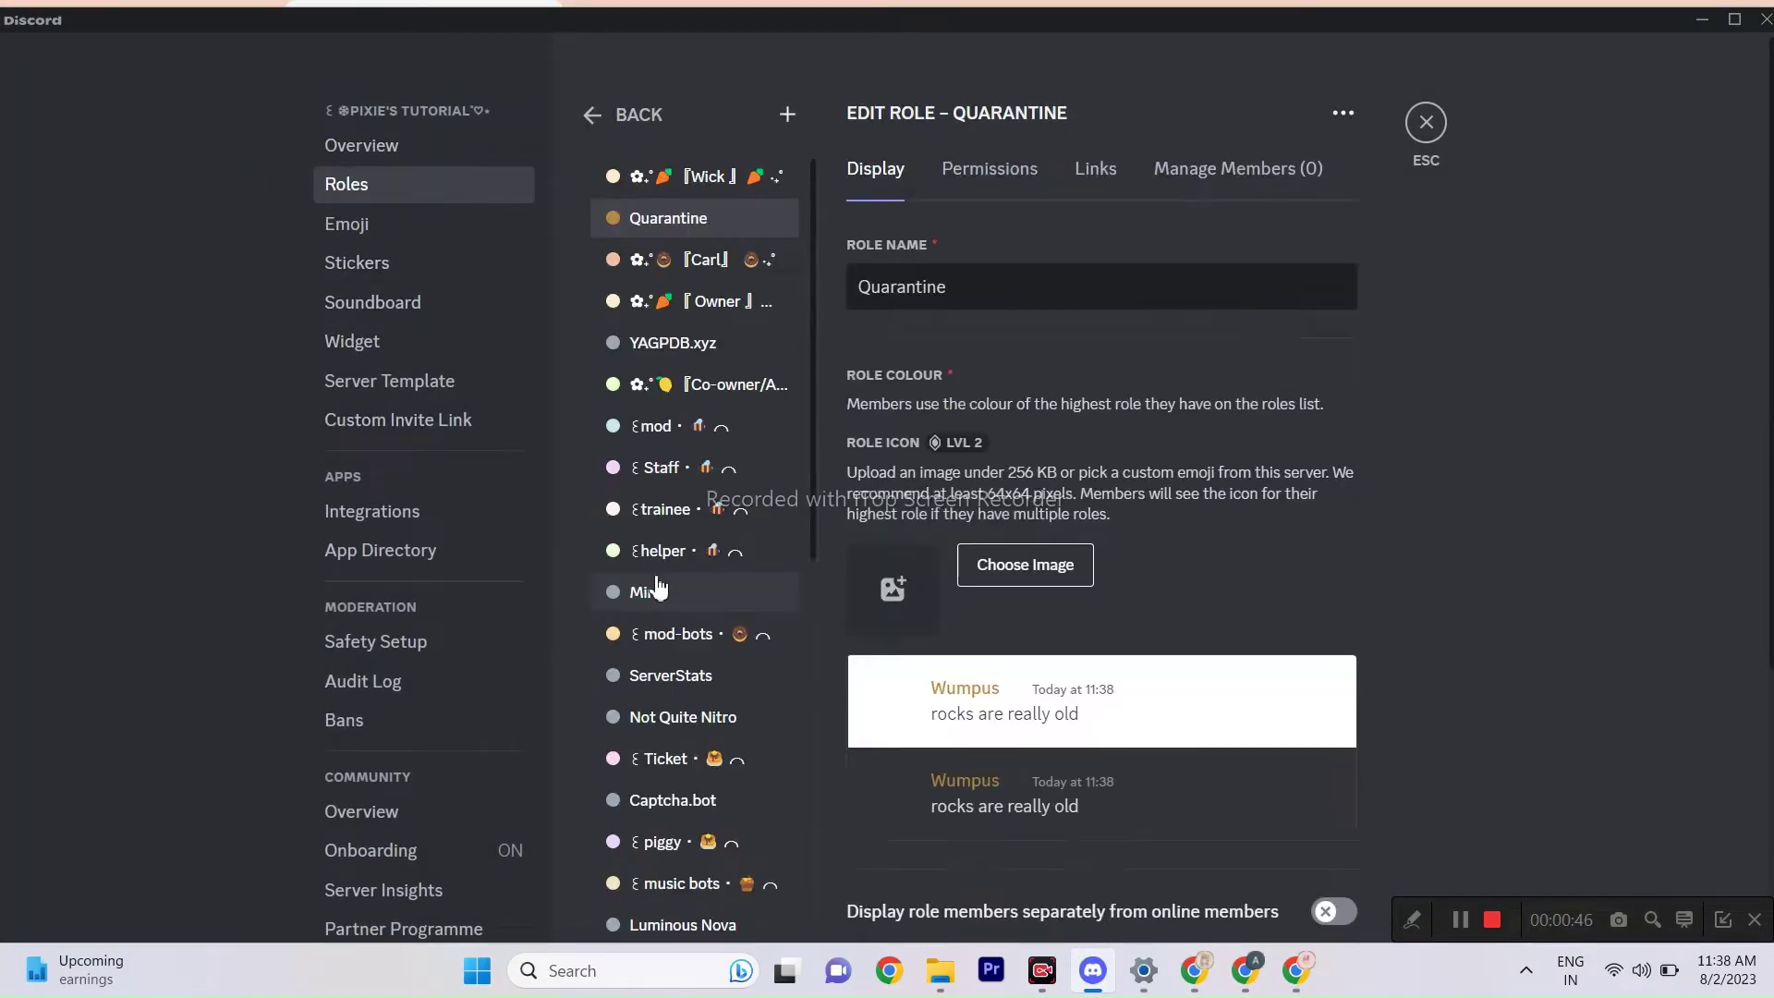
left_click(790, 117)
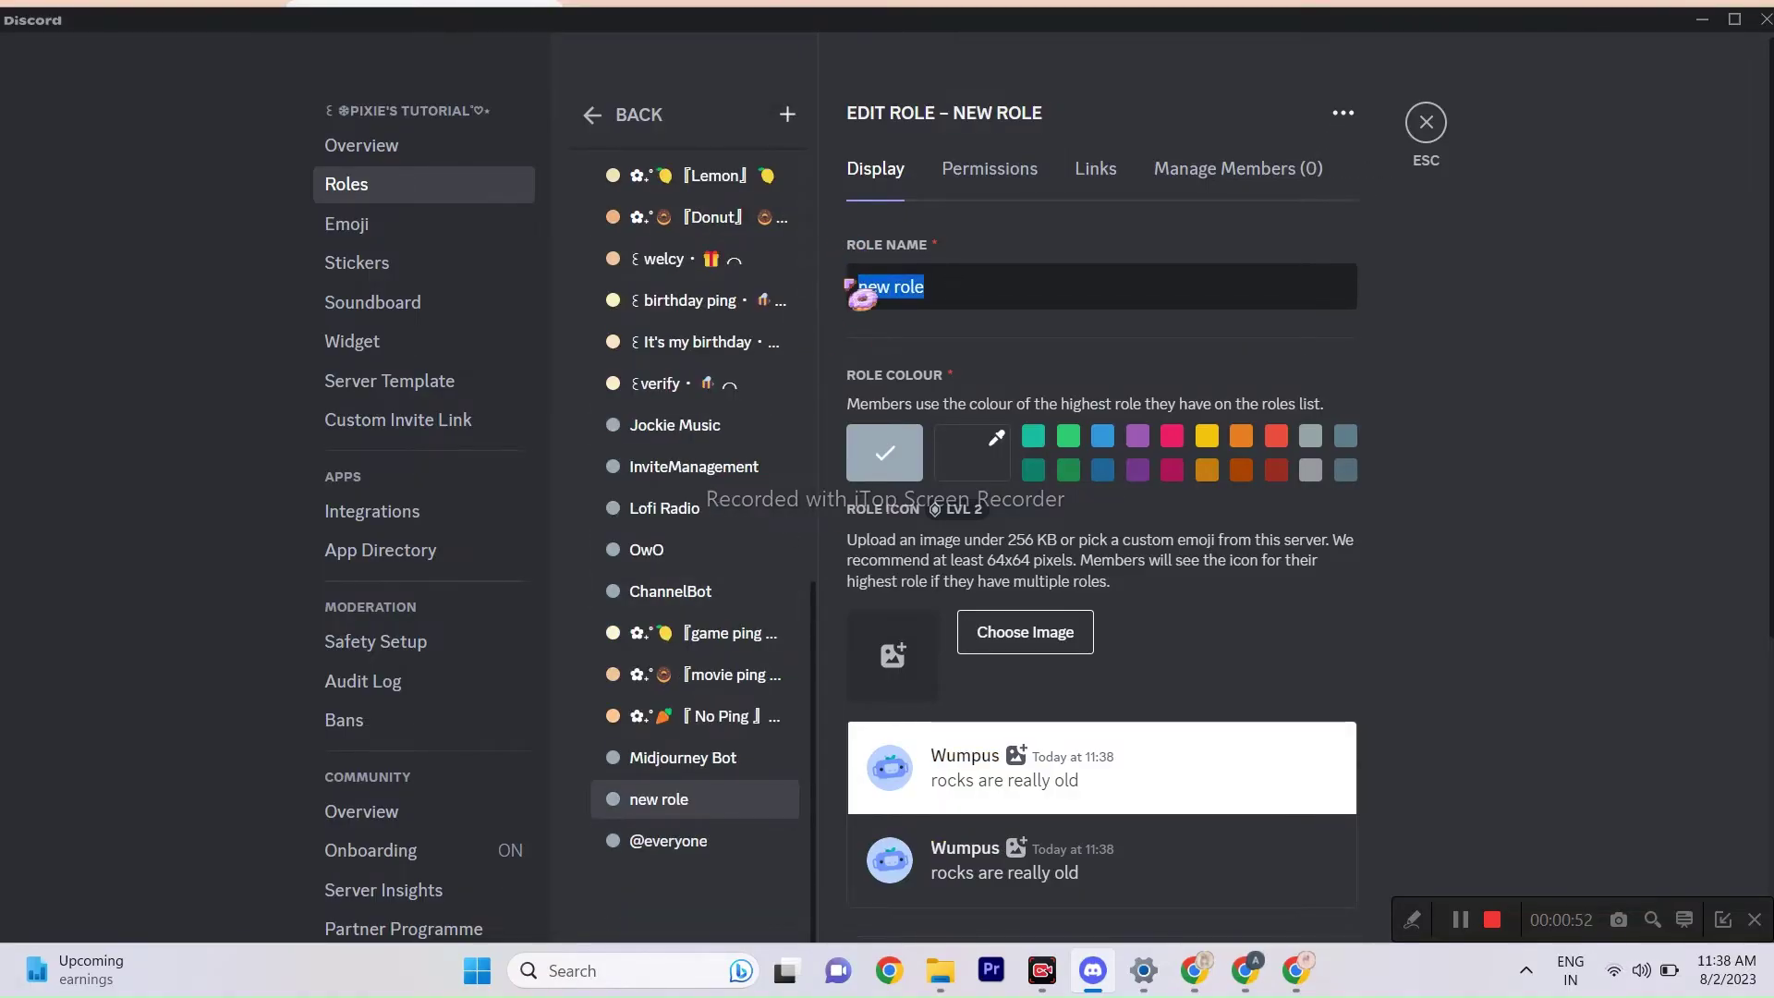
type("Sys")
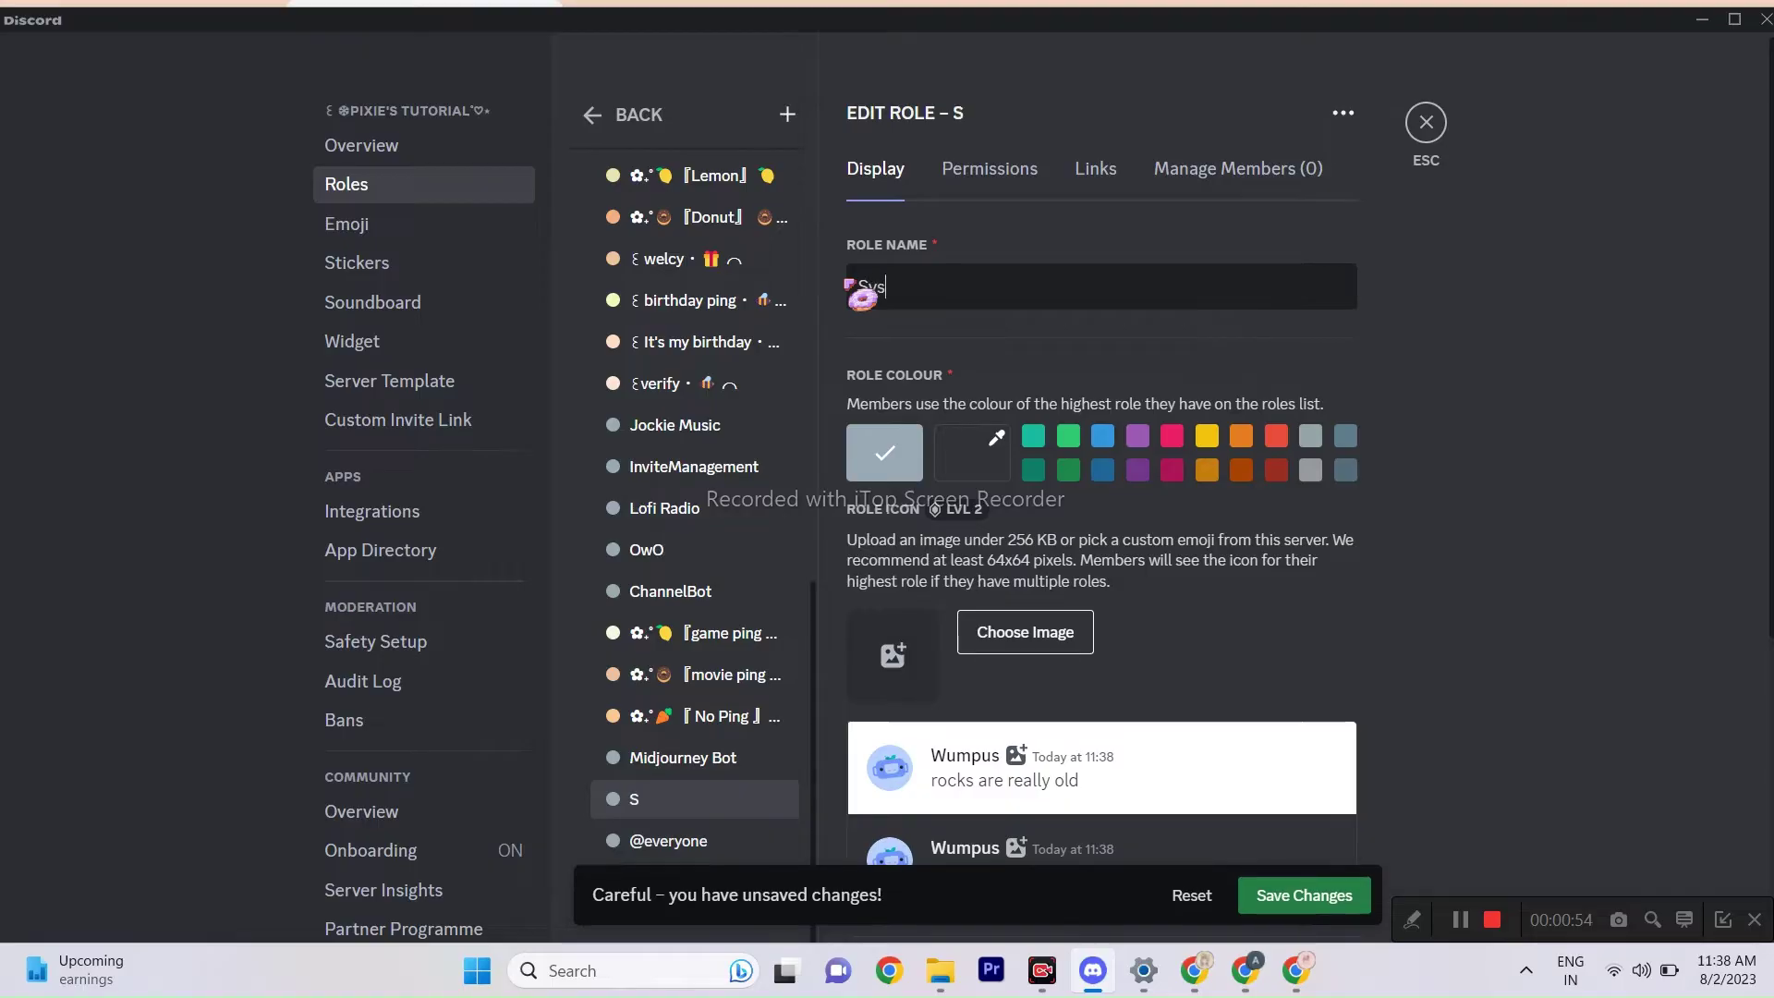
type("tem")
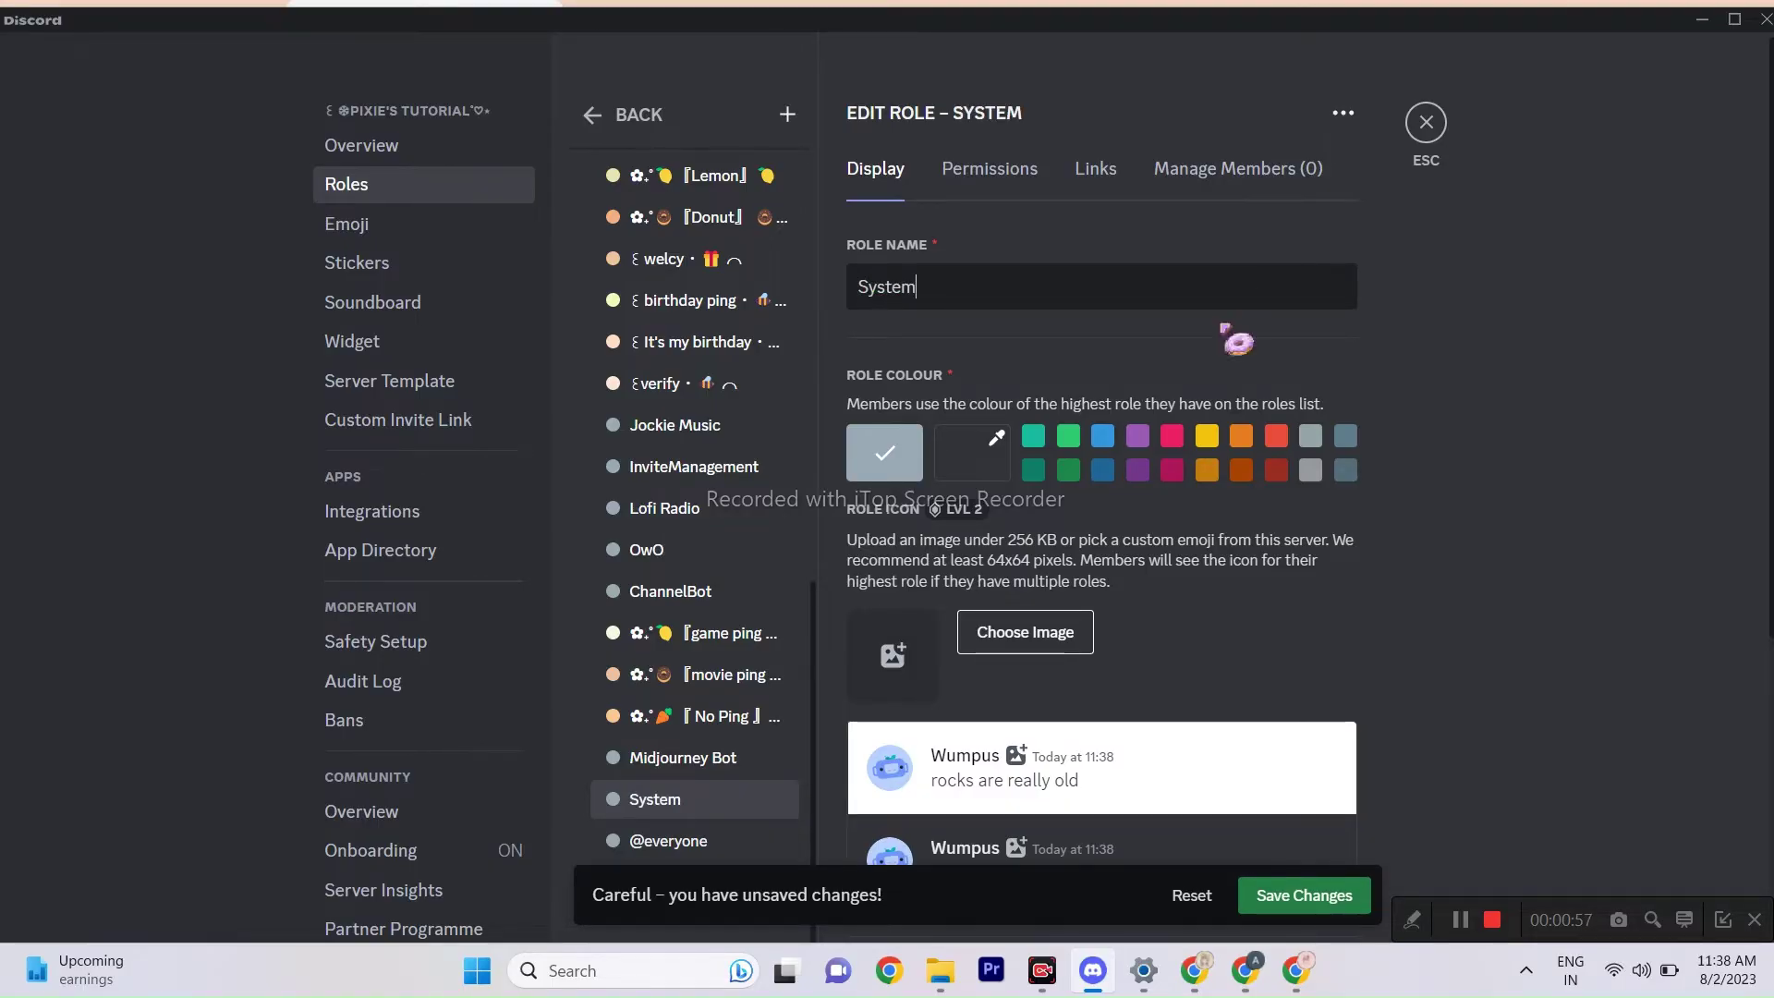
Step: Give the System role a custom pale mint-green colour, save the role and leave the server settings
left_click(1011, 471)
left_click_drag(1064, 634, 1126, 634)
left_click_drag(1110, 502, 1088, 446)
left_click(1524, 739)
left_click(1358, 895)
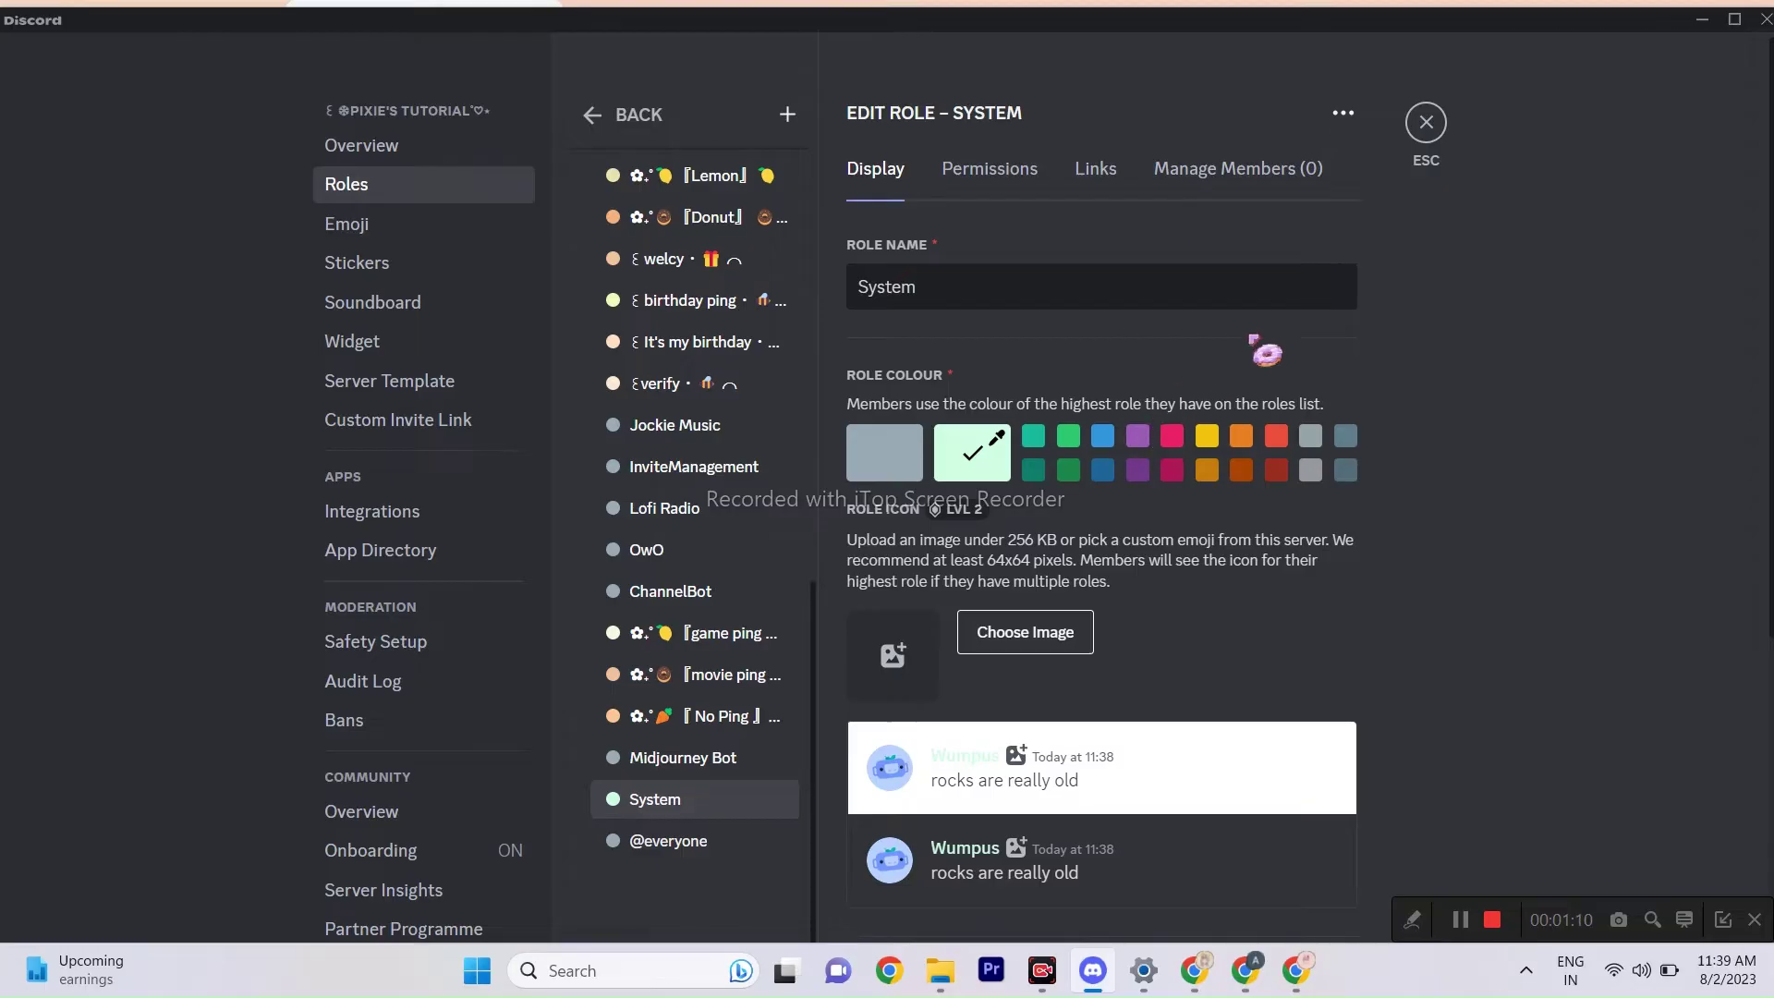
left_click(1410, 161)
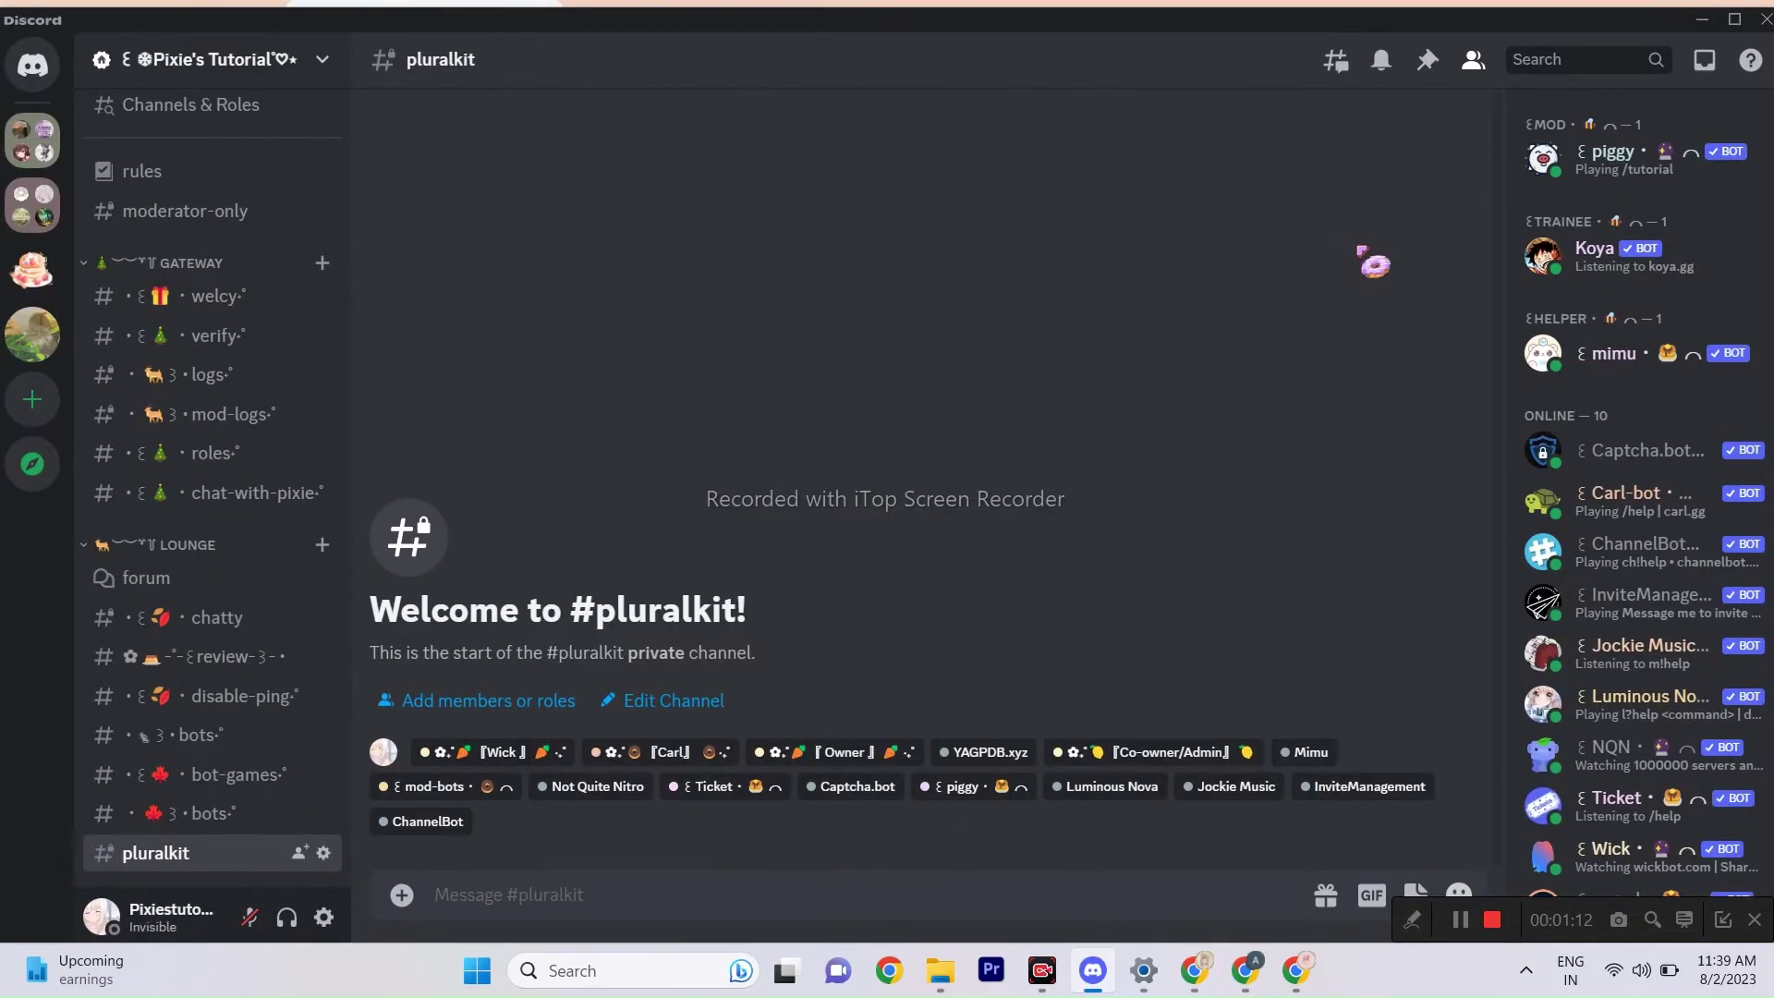
Step: Add the System role to the advanced permissions of the pluralkit channel
left_click(323, 853)
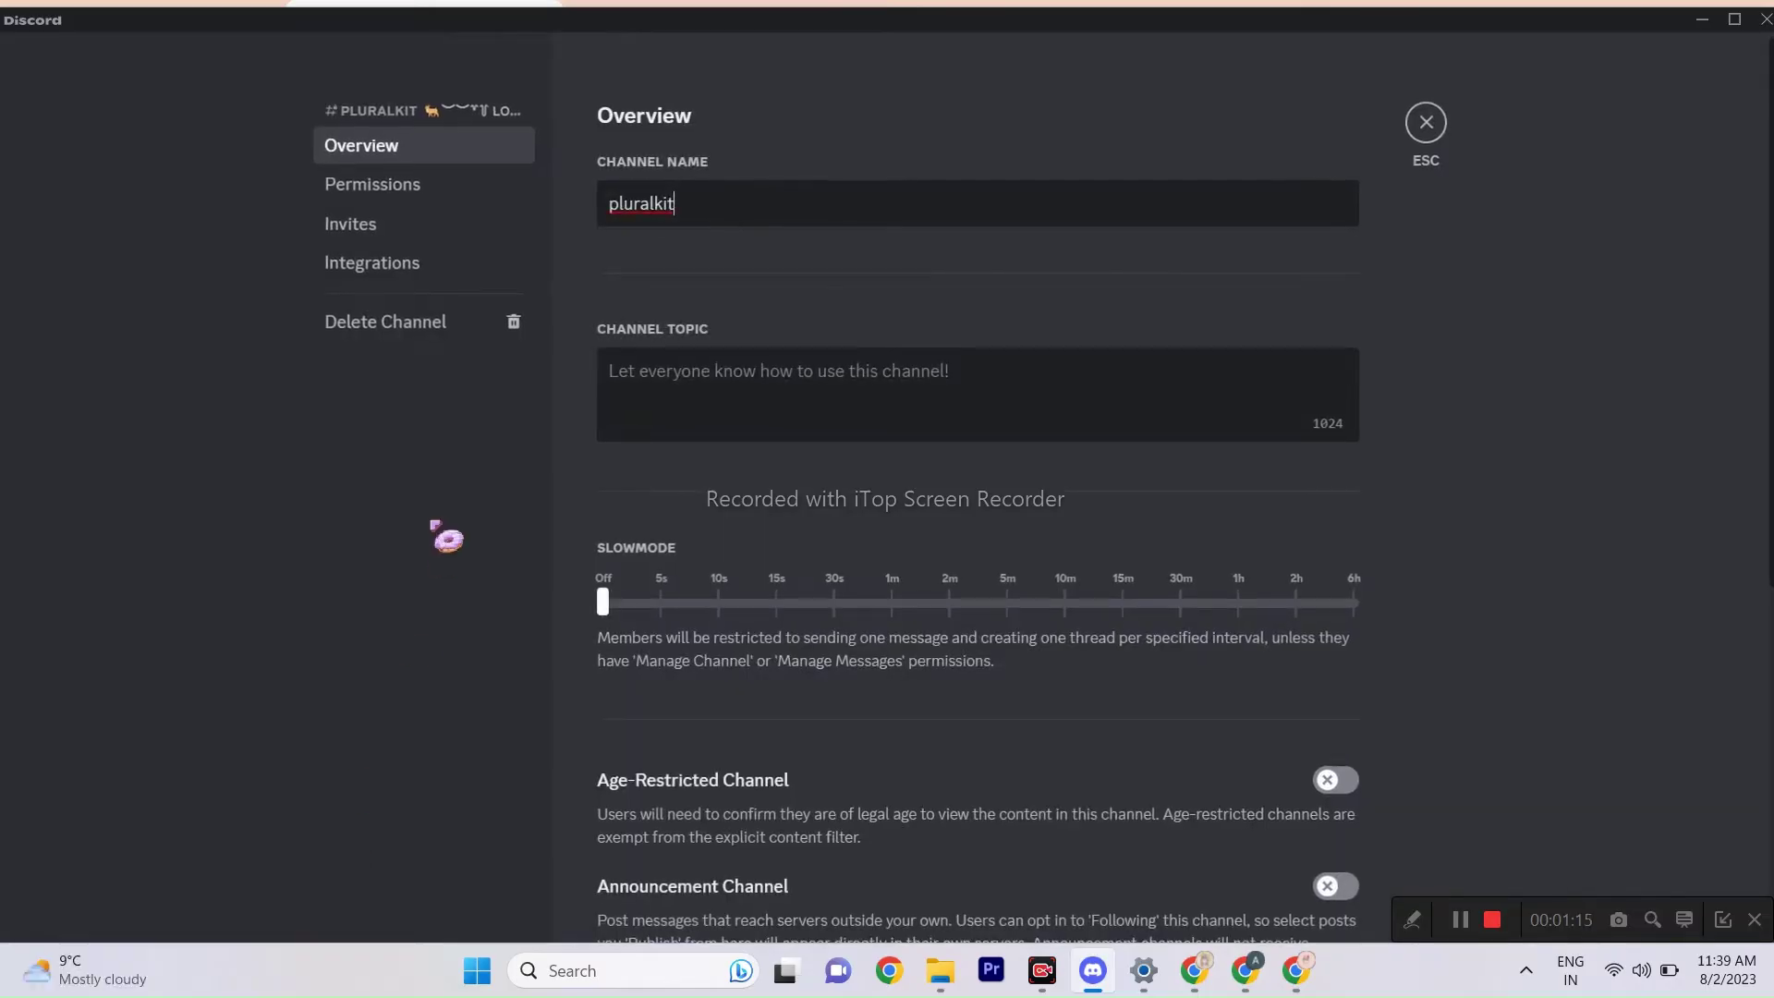
left_click(424, 190)
scroll(854, 382, "down", 8)
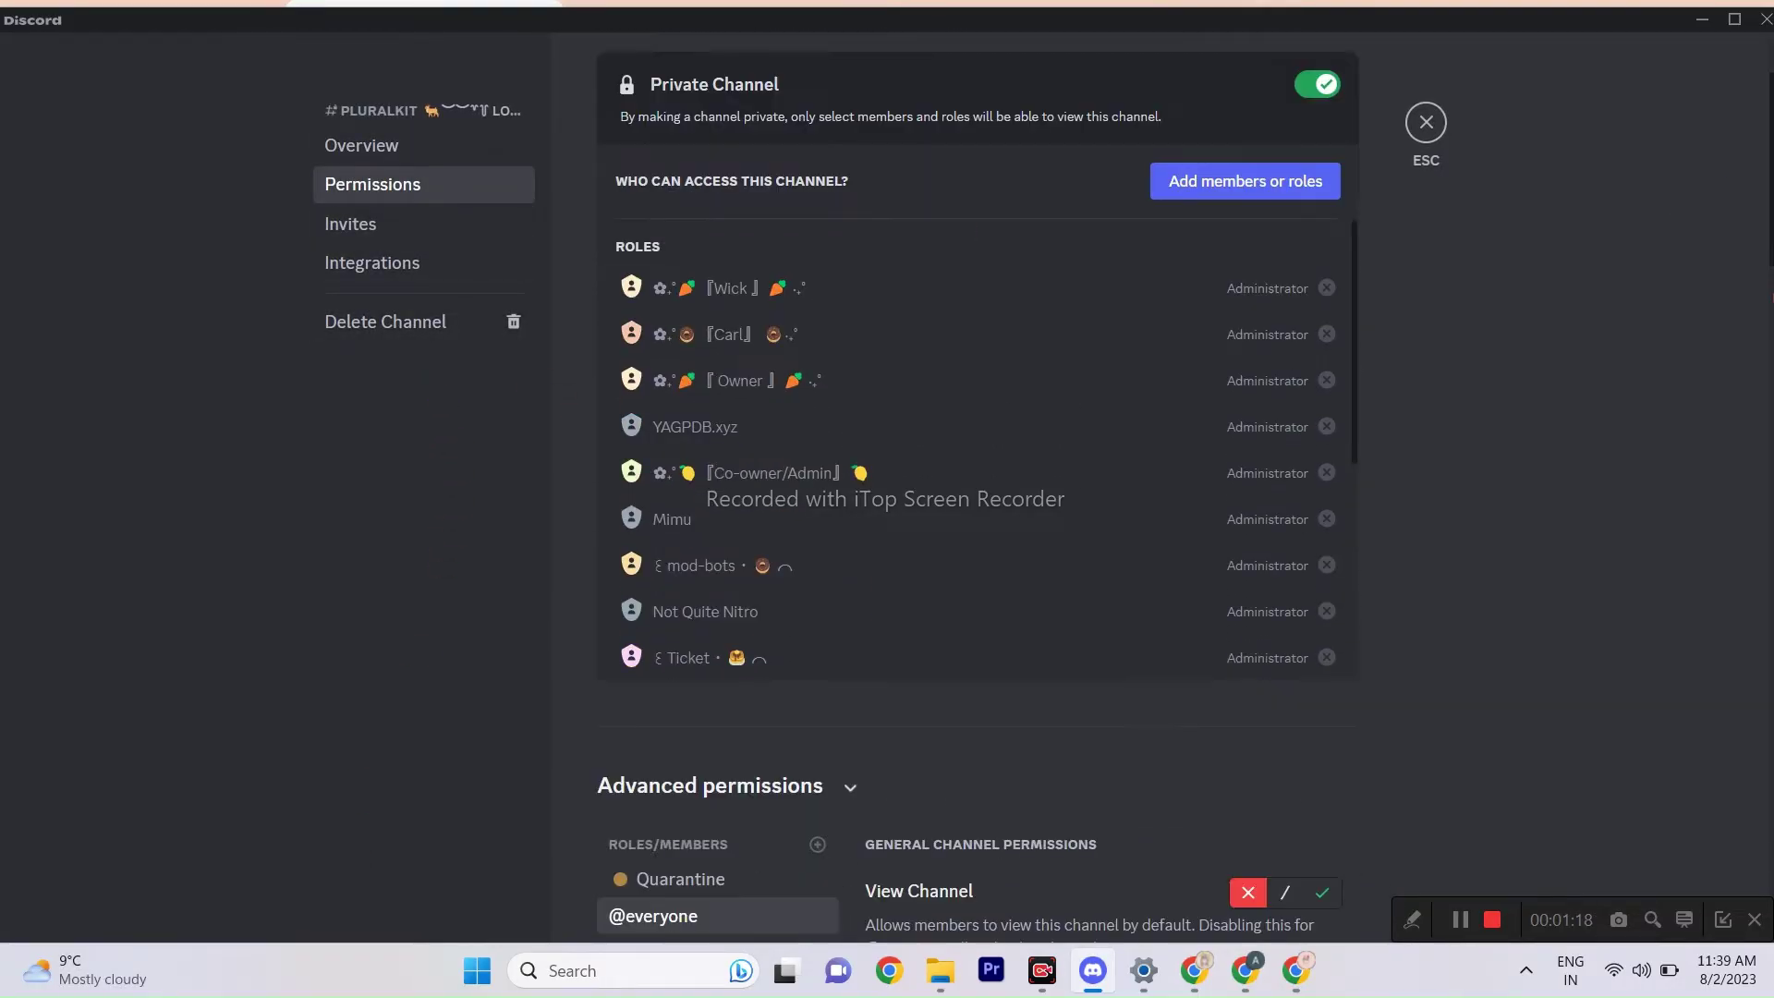
left_click(819, 353)
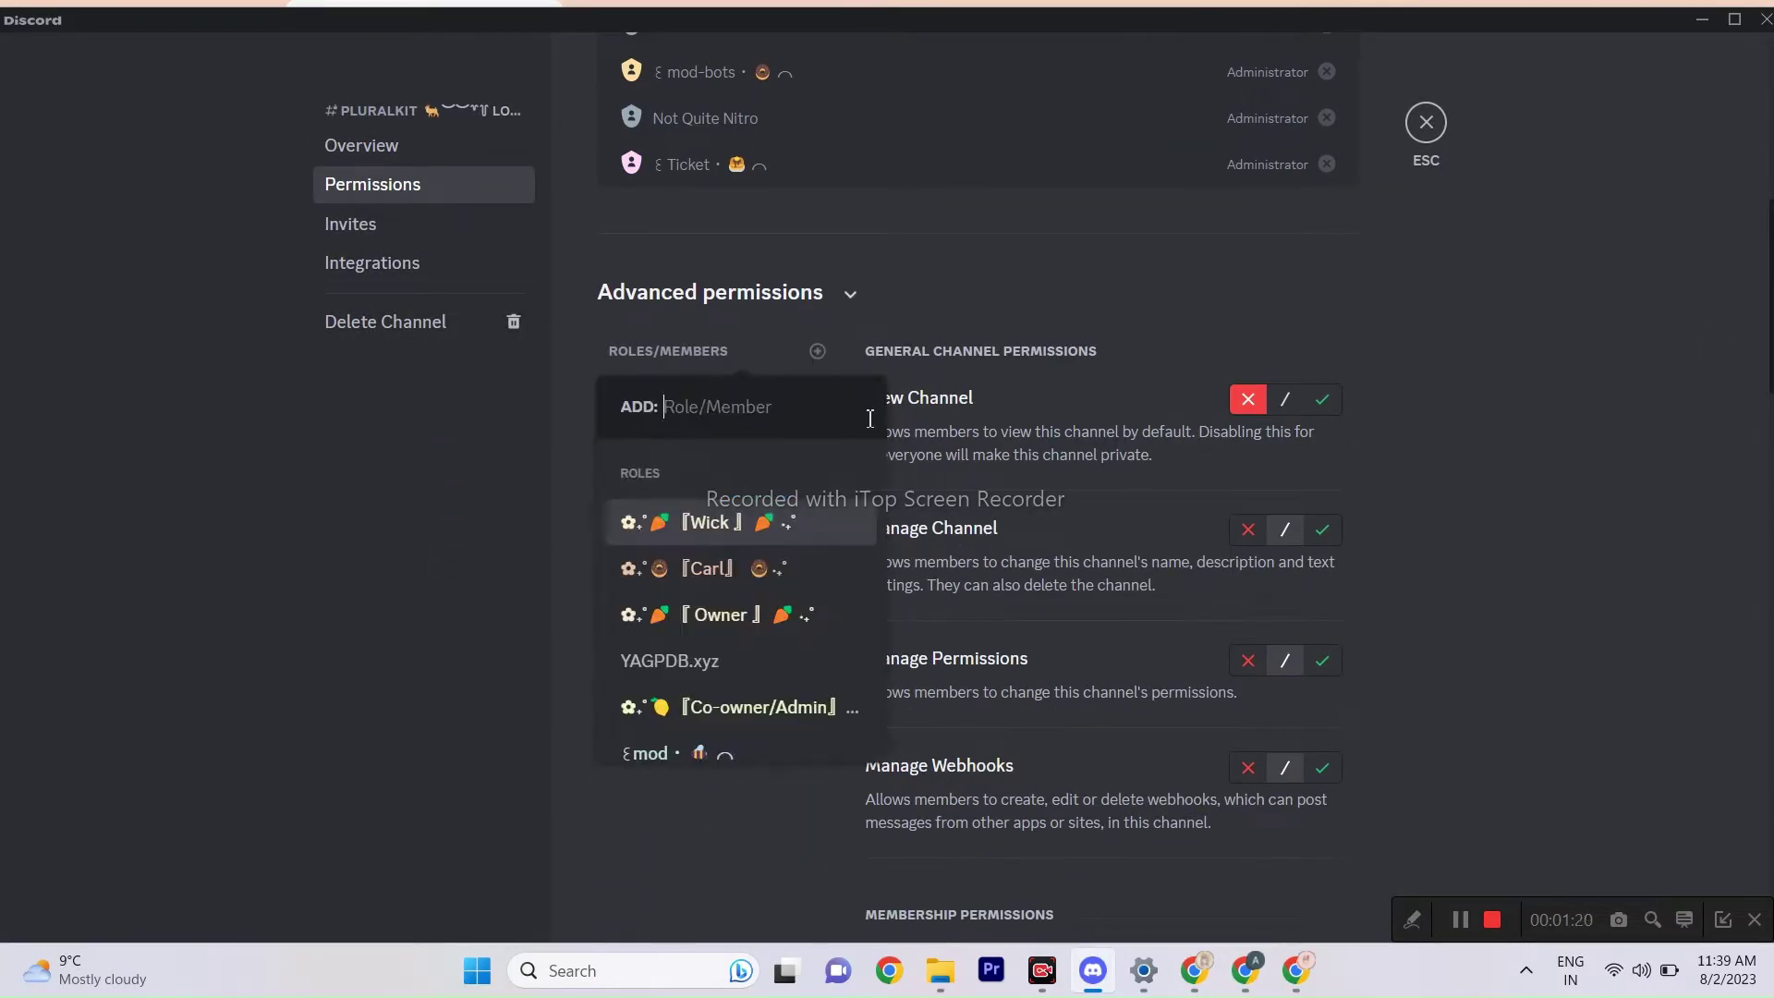
type("s")
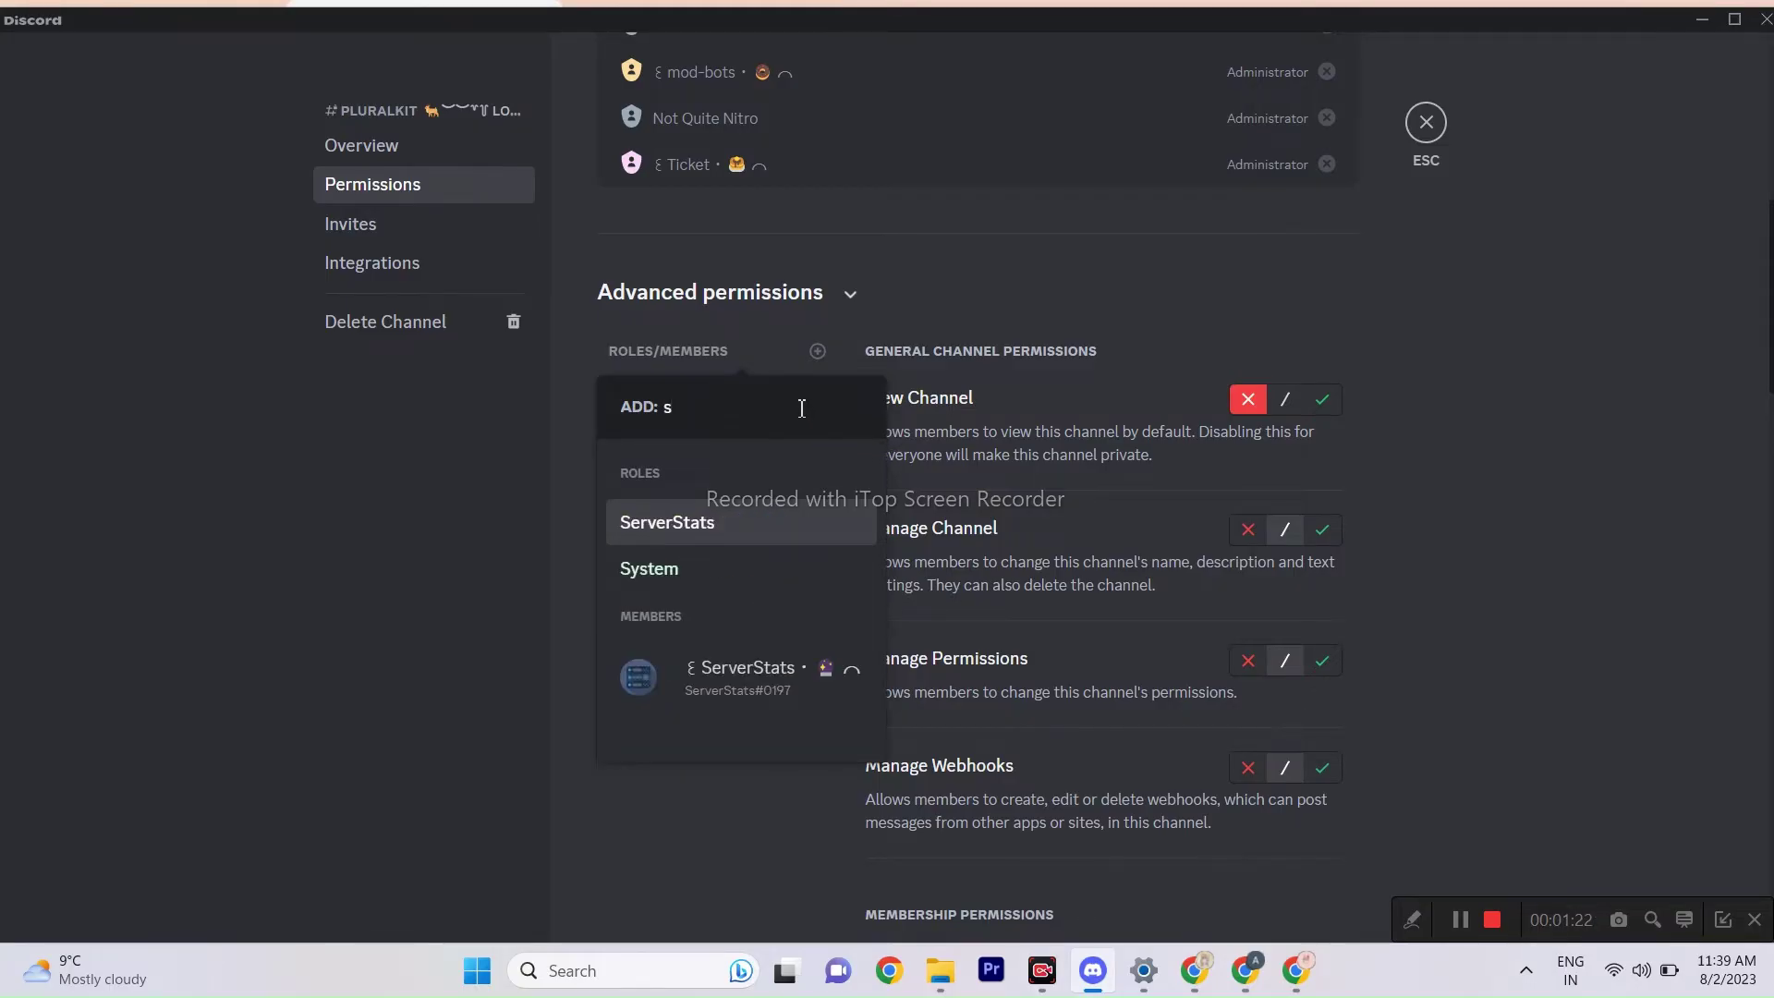
left_click(730, 581)
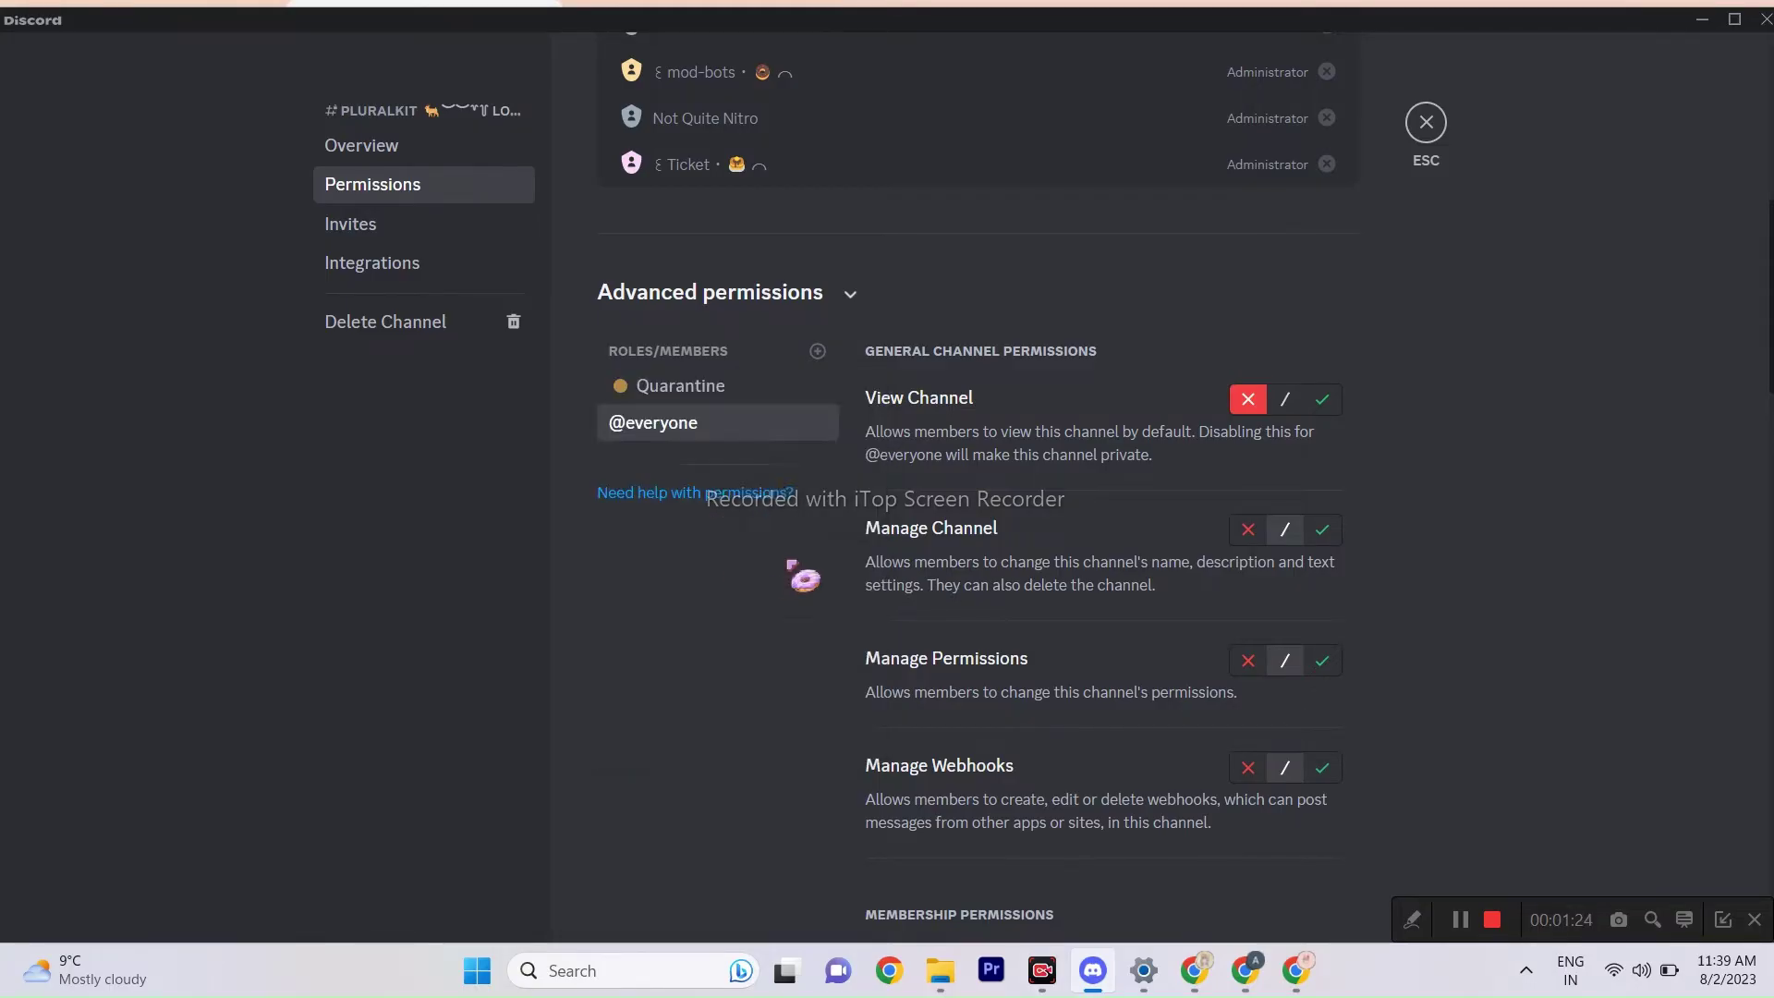
Step: Allow View Channel and Send Messages for the System role in the pluralkit channel
left_click(1322, 399)
scroll(1544, 388, "up", 8)
scroll(1544, 388, "down", 2)
scroll(1099, 499, "down", 10)
scroll(1099, 499, "up", 1)
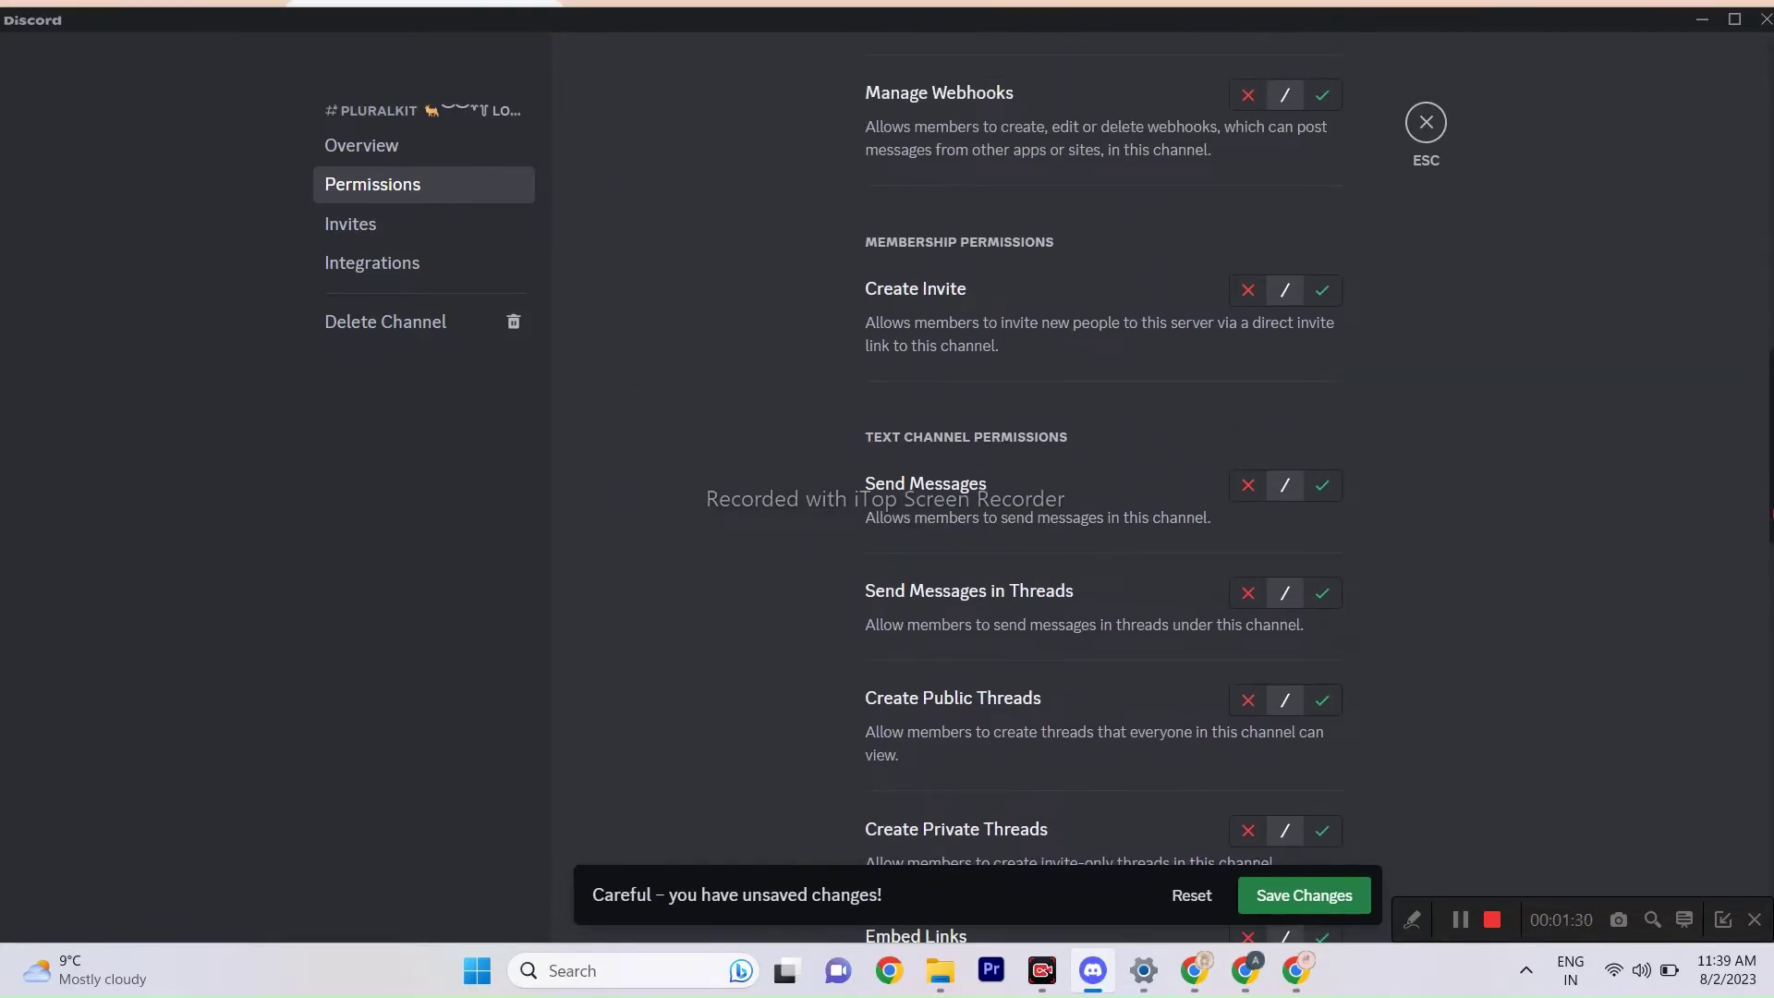
scroll(1100, 499, "down", 2)
scroll(1497, 354, "down", 1)
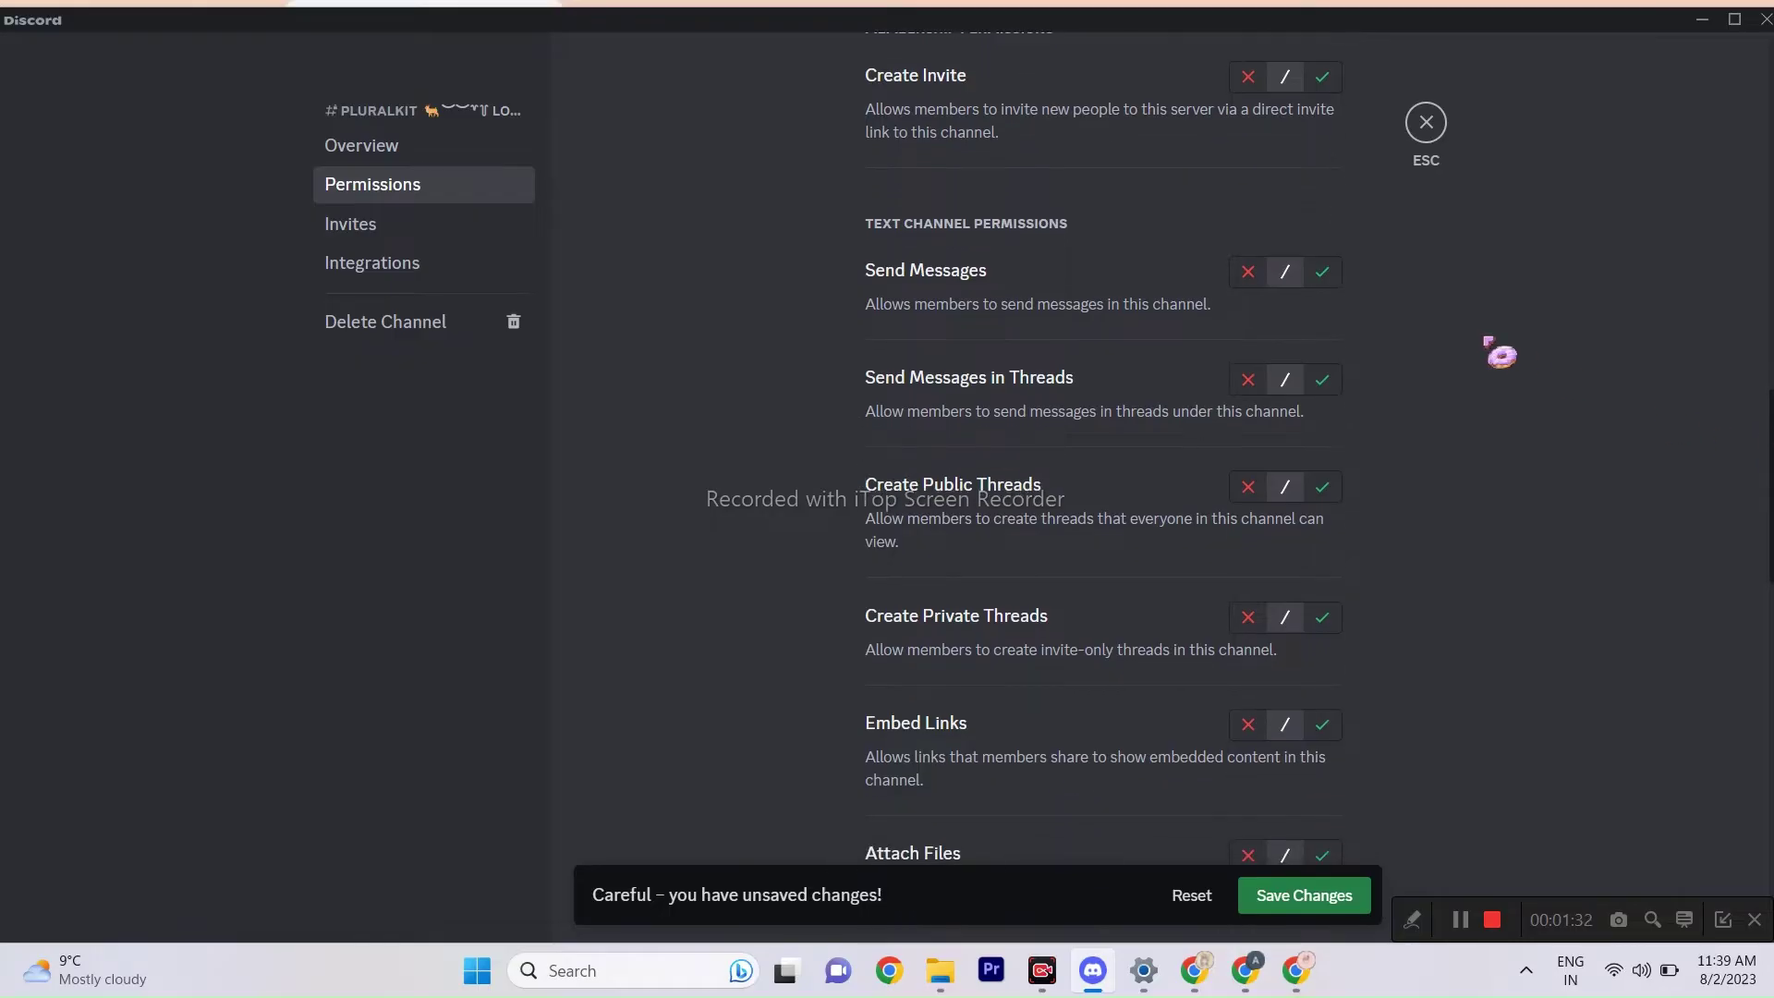
left_click(1335, 272)
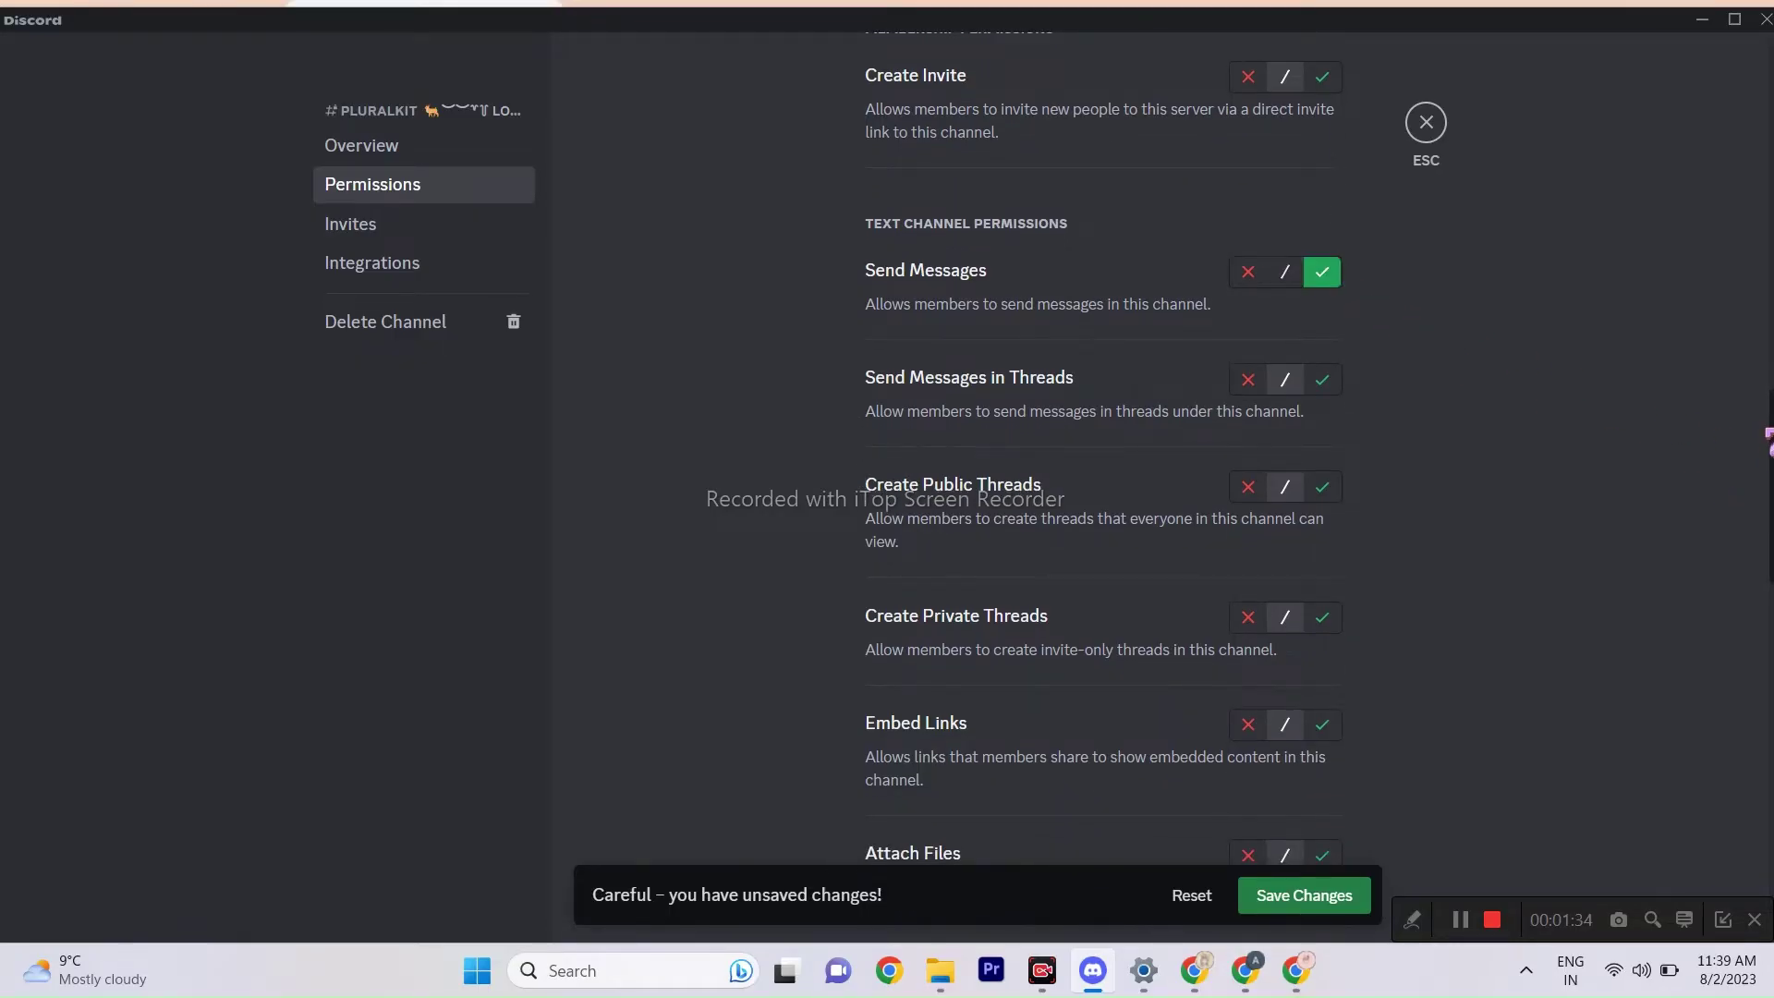
Step: Allow Embed Links, Attach Files, Add Reactions, Use External Emojis and Use External Stickers for the System role
scroll(1100, 499, "down", 7)
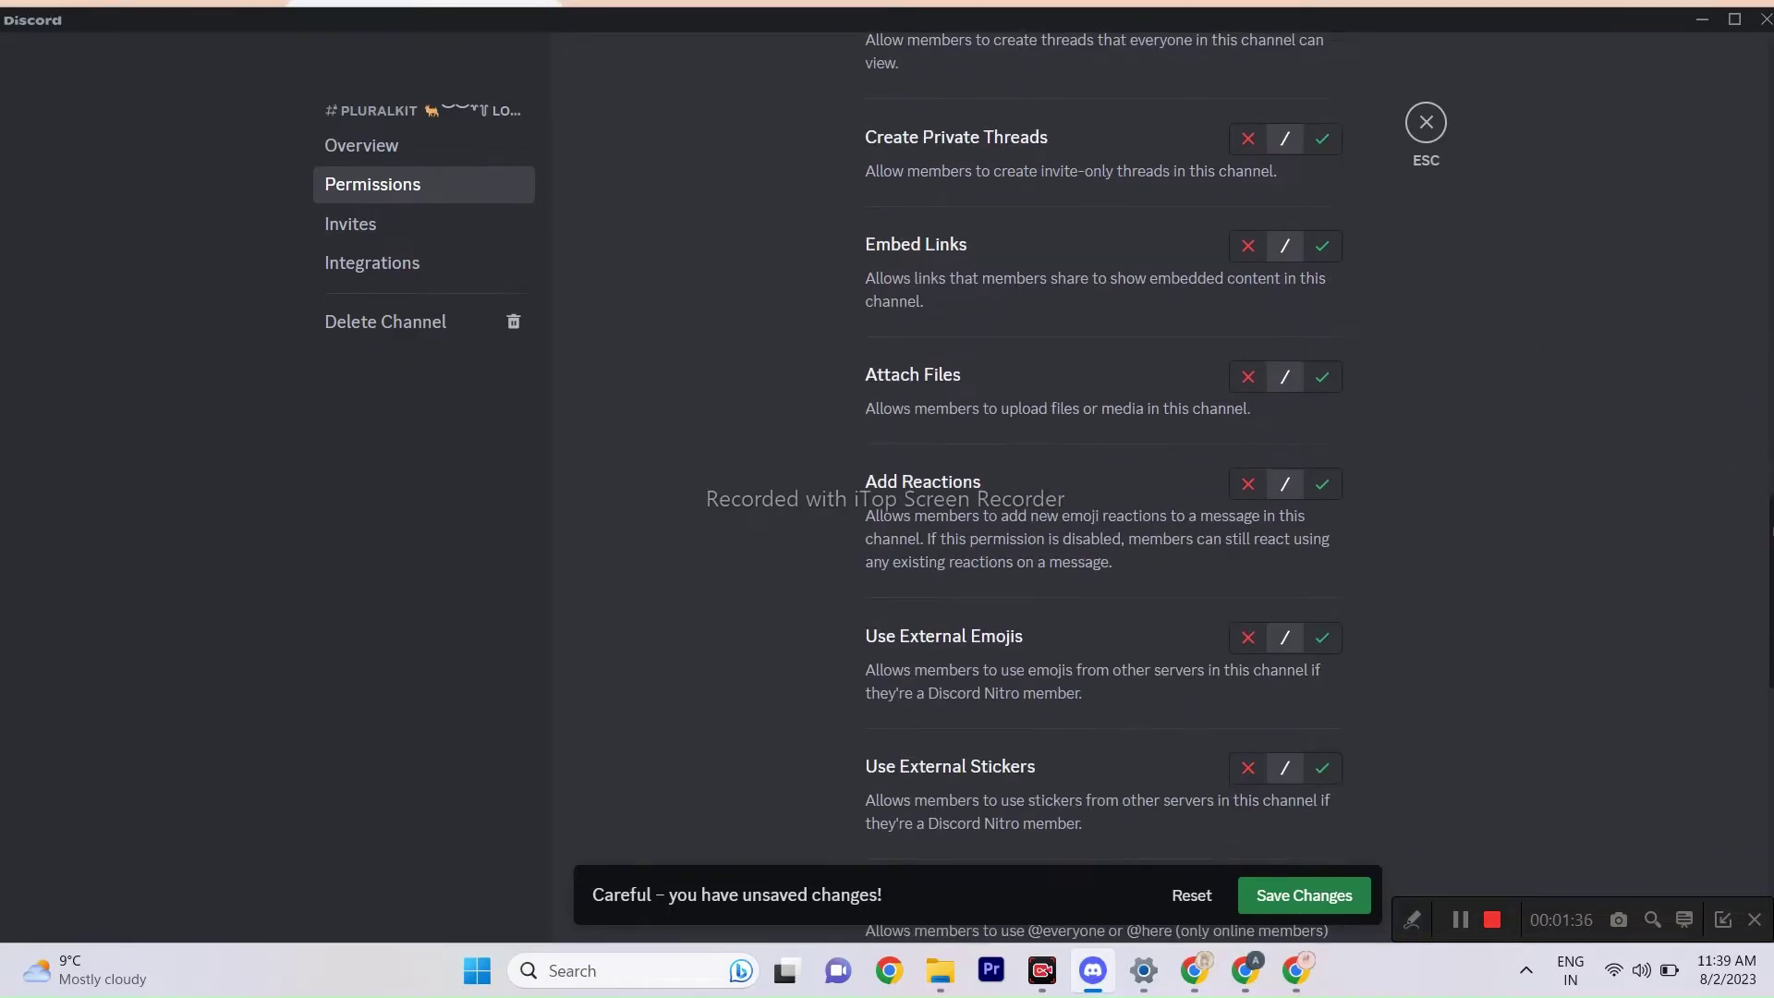
scroll(1612, 475, "up", 3)
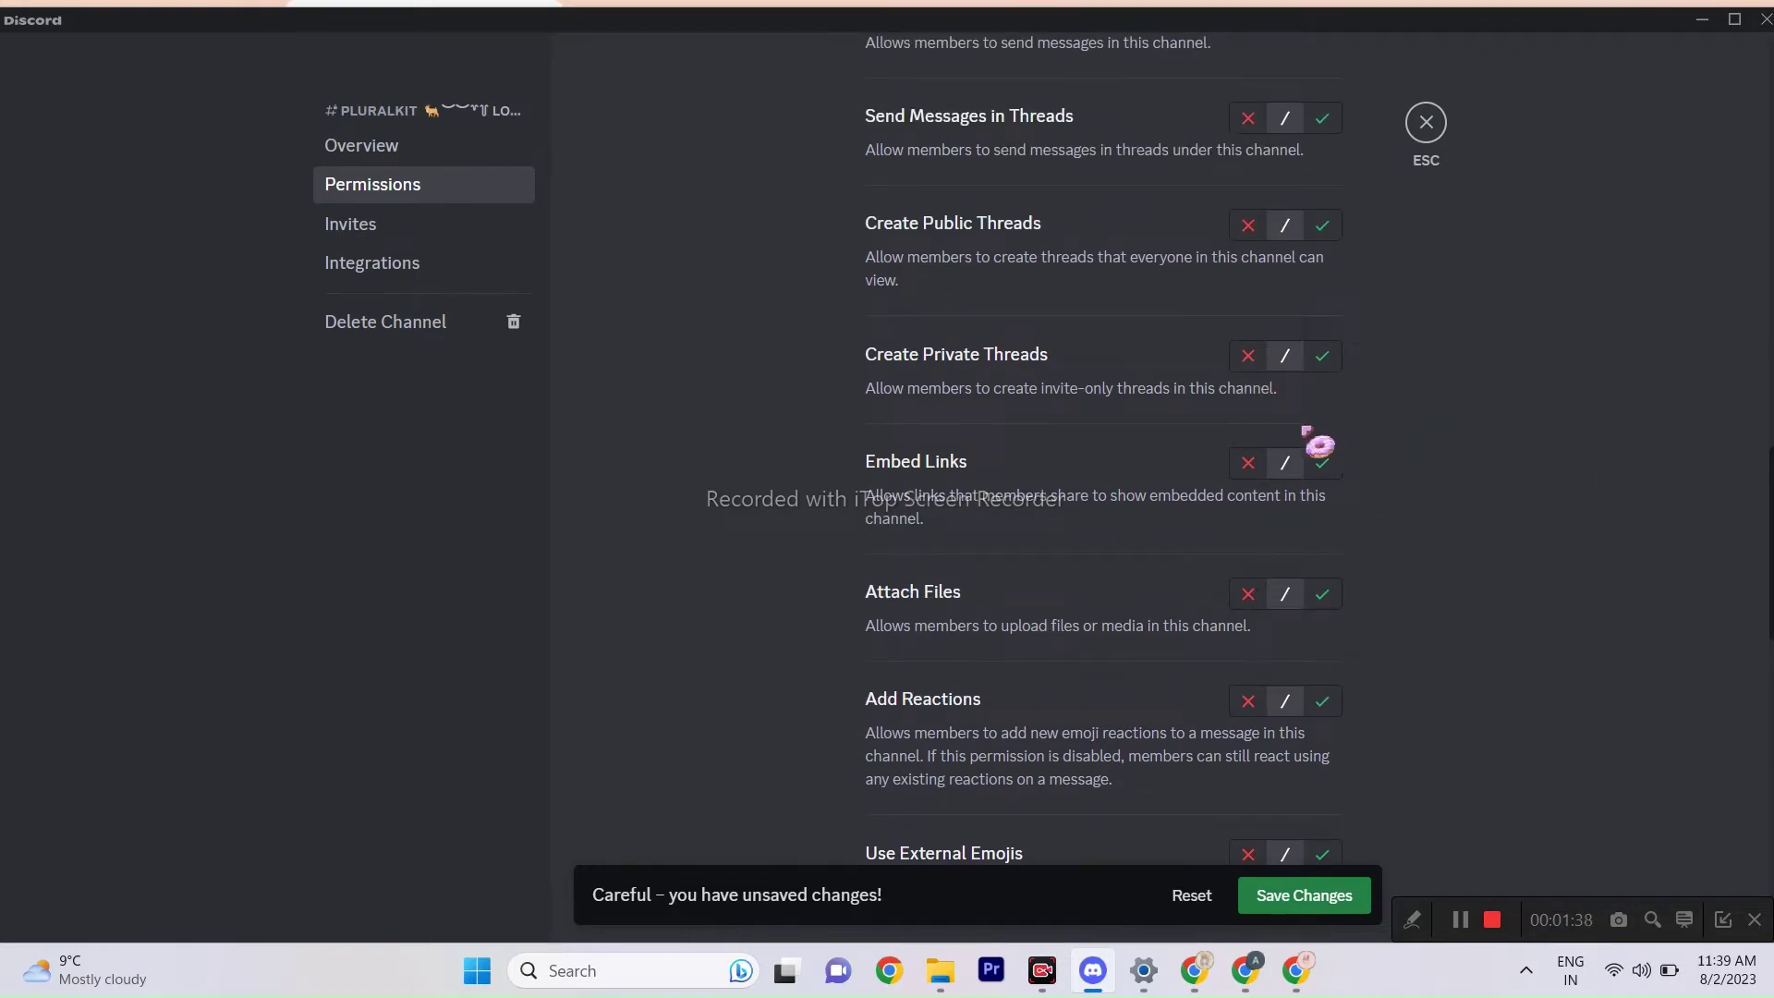
left_click(1322, 464)
left_click(1323, 594)
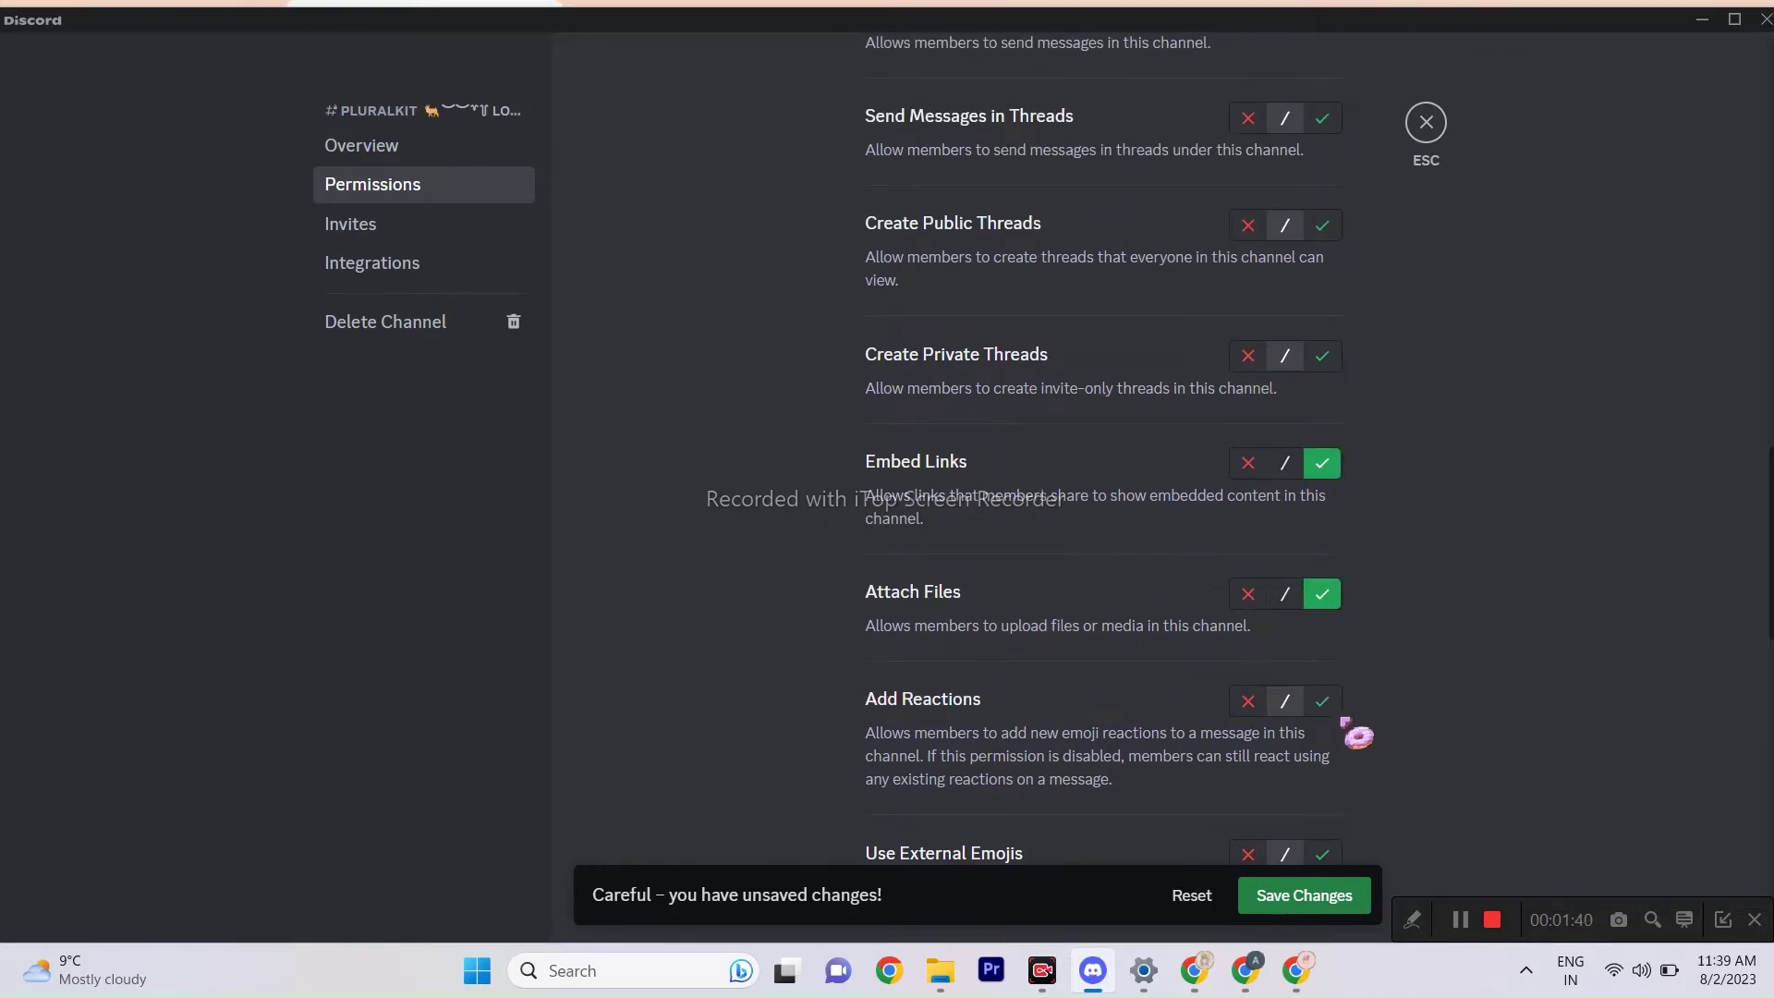
left_click(1323, 701)
scroll(1104, 444, "down", 5)
scroll(1279, 582, "down", 2)
left_click(1324, 439)
left_click(1326, 578)
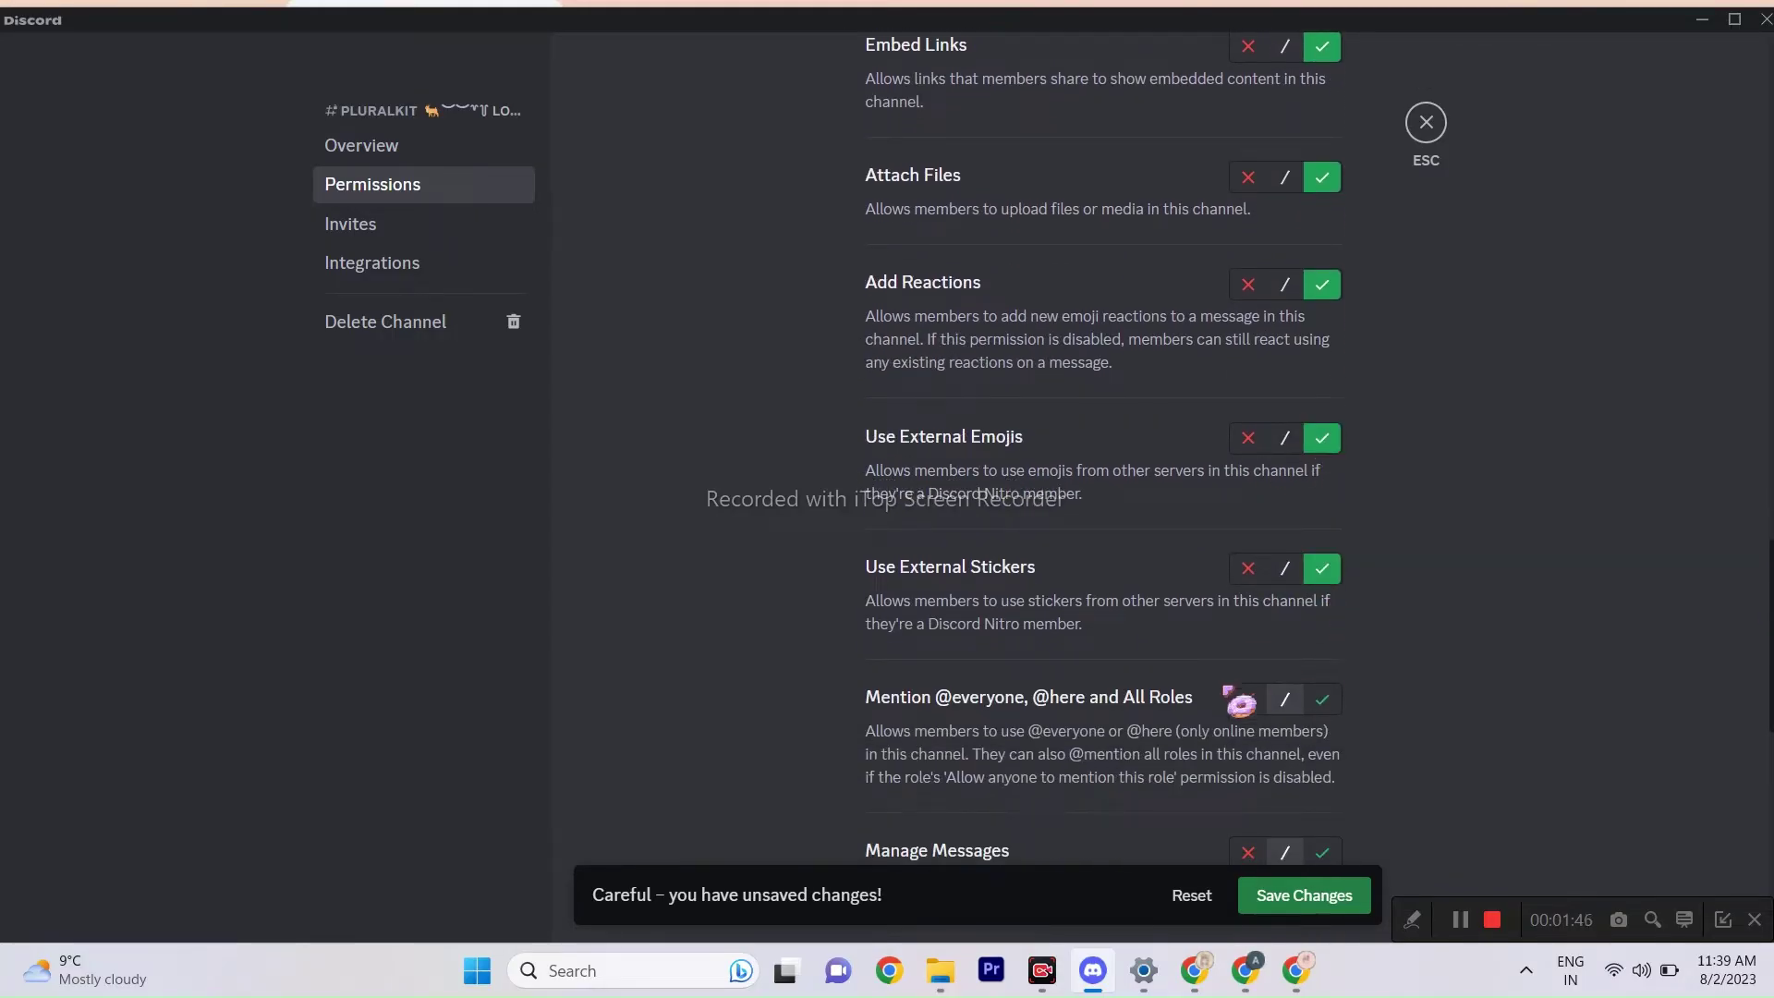
left_click(1248, 699)
scroll(1104, 490, "down", 5)
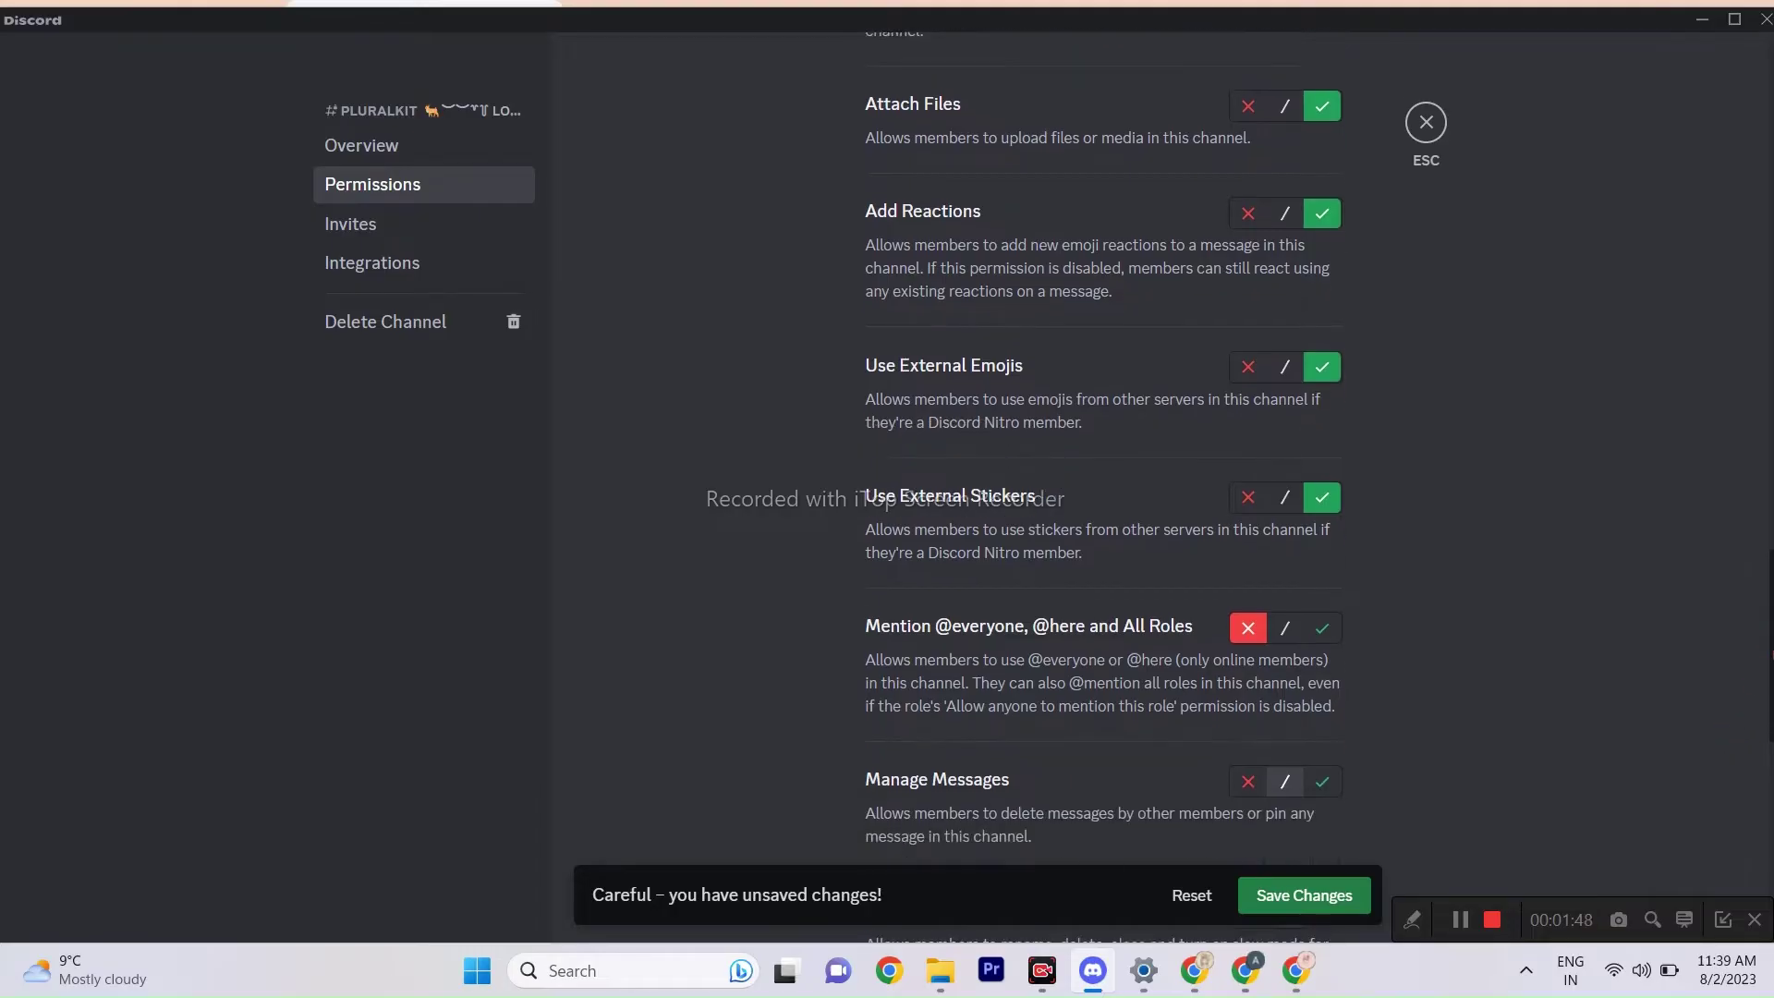
left_click(1257, 532)
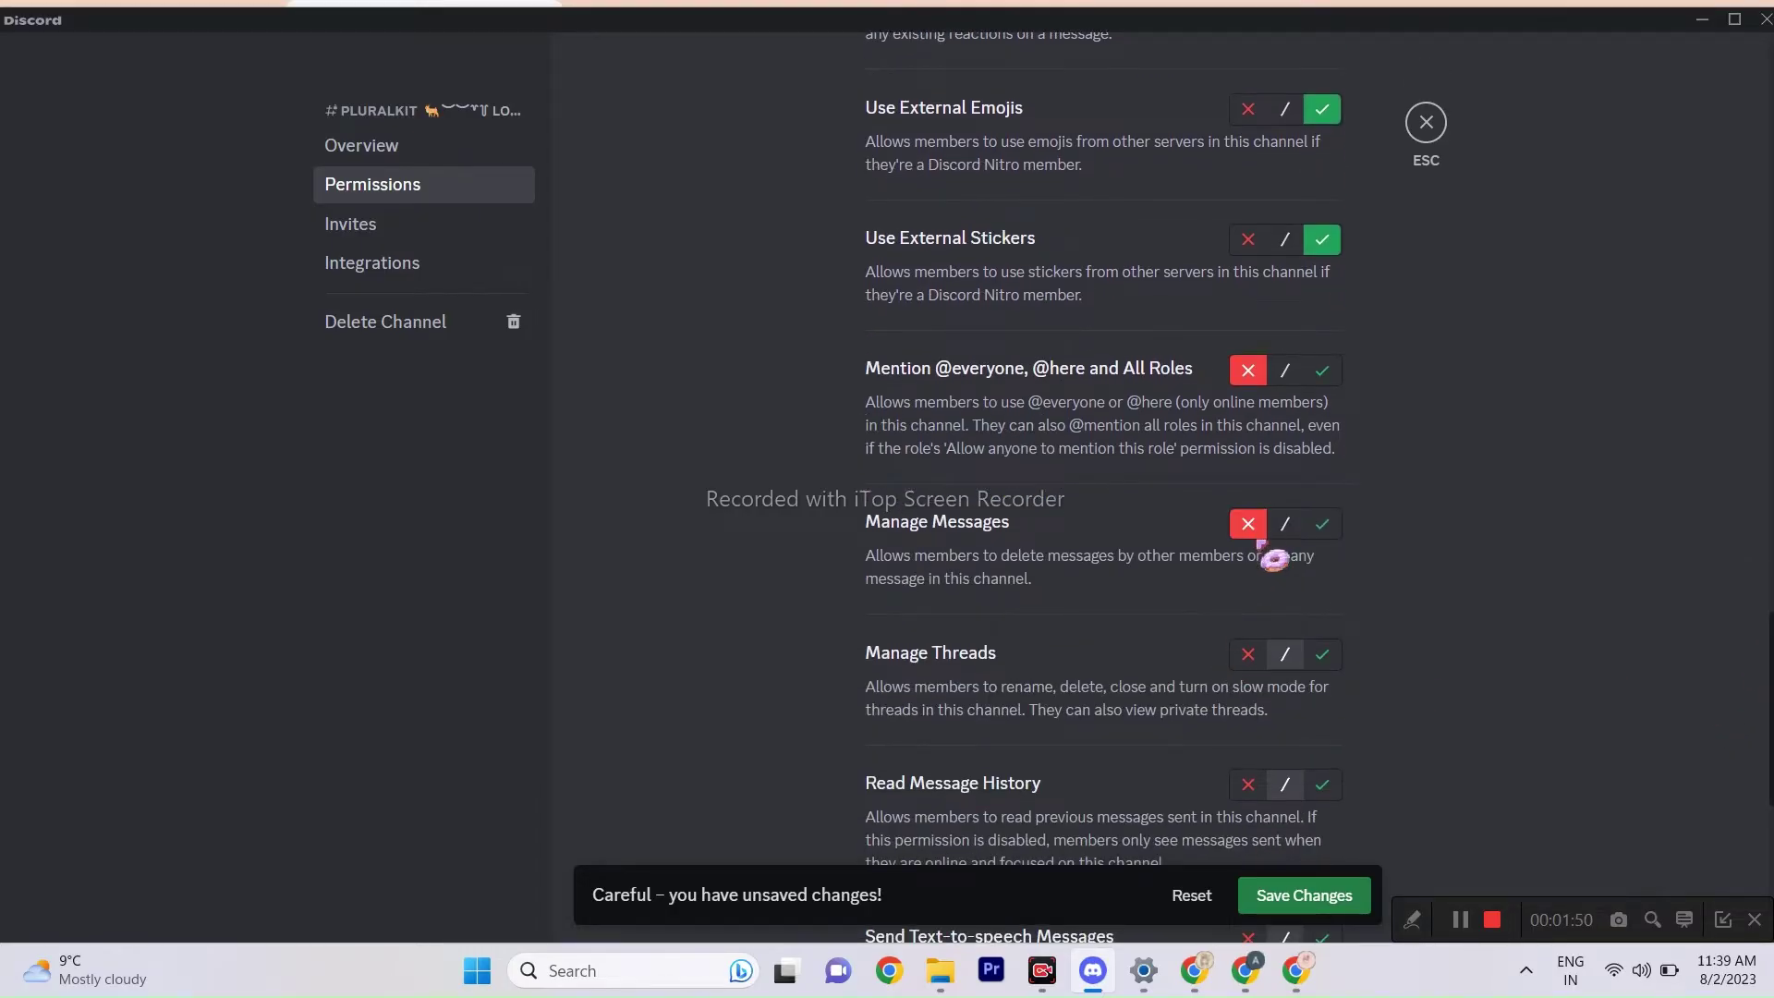
left_click(1249, 656)
left_click(1322, 786)
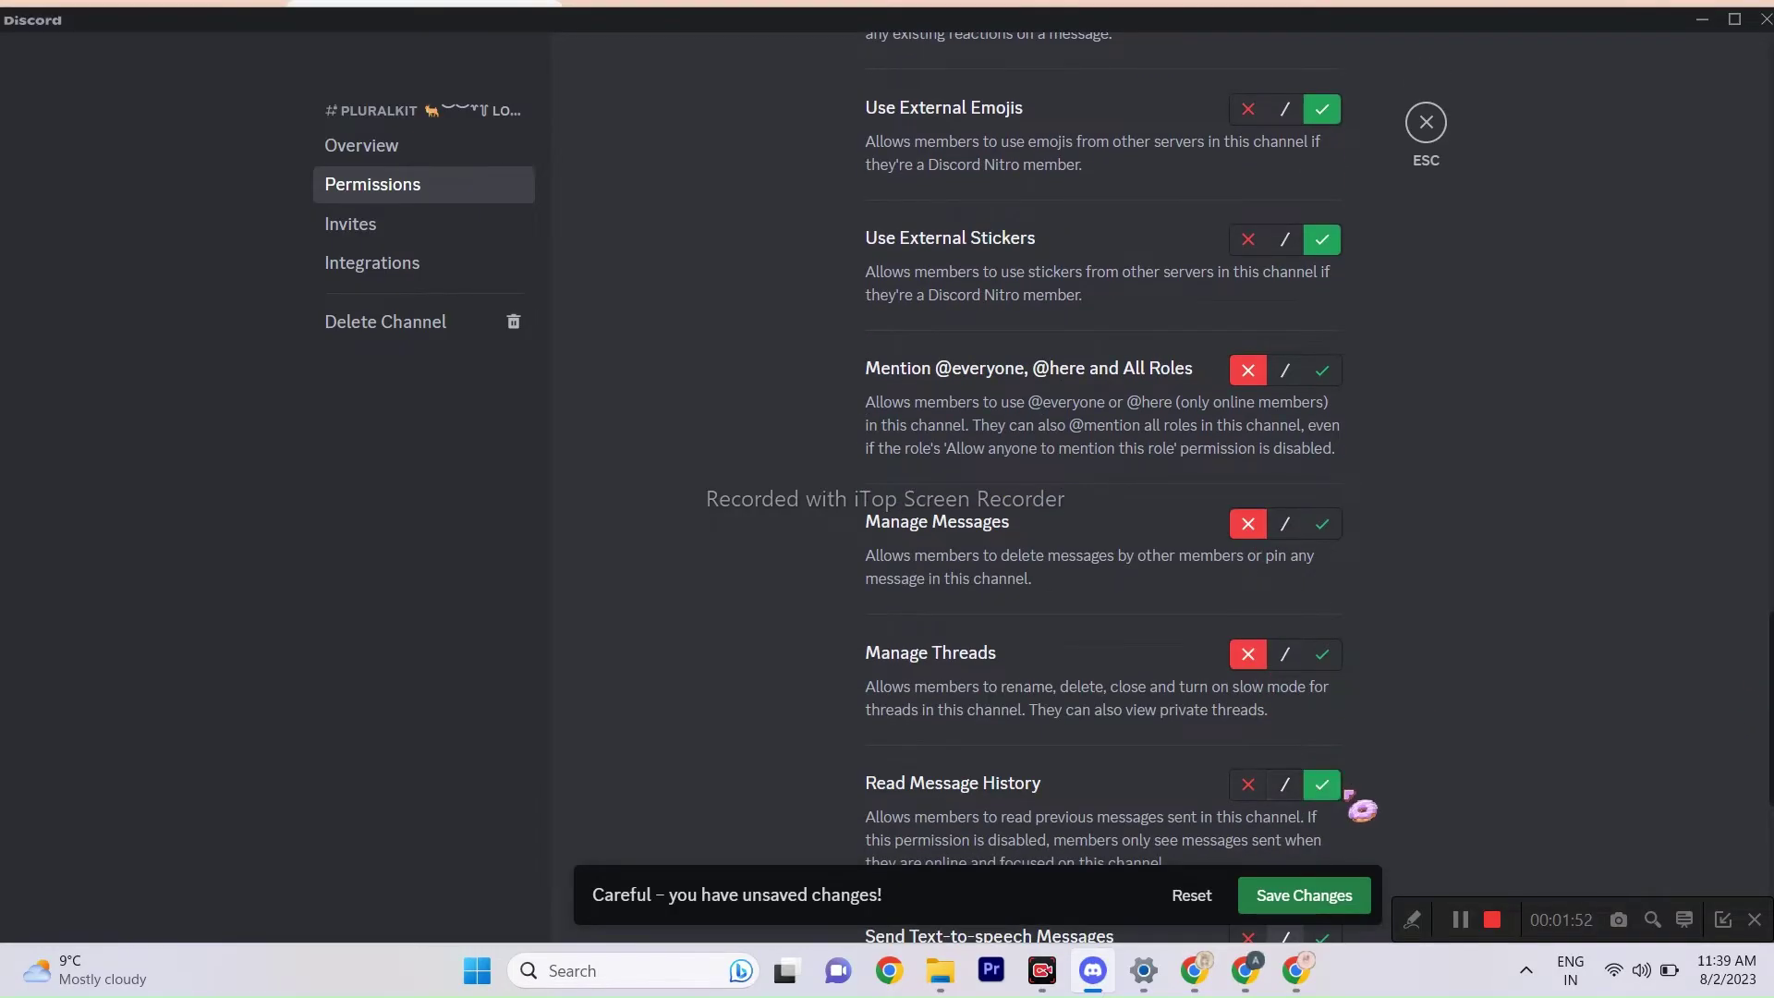
scroll(1104, 490, "down", 5)
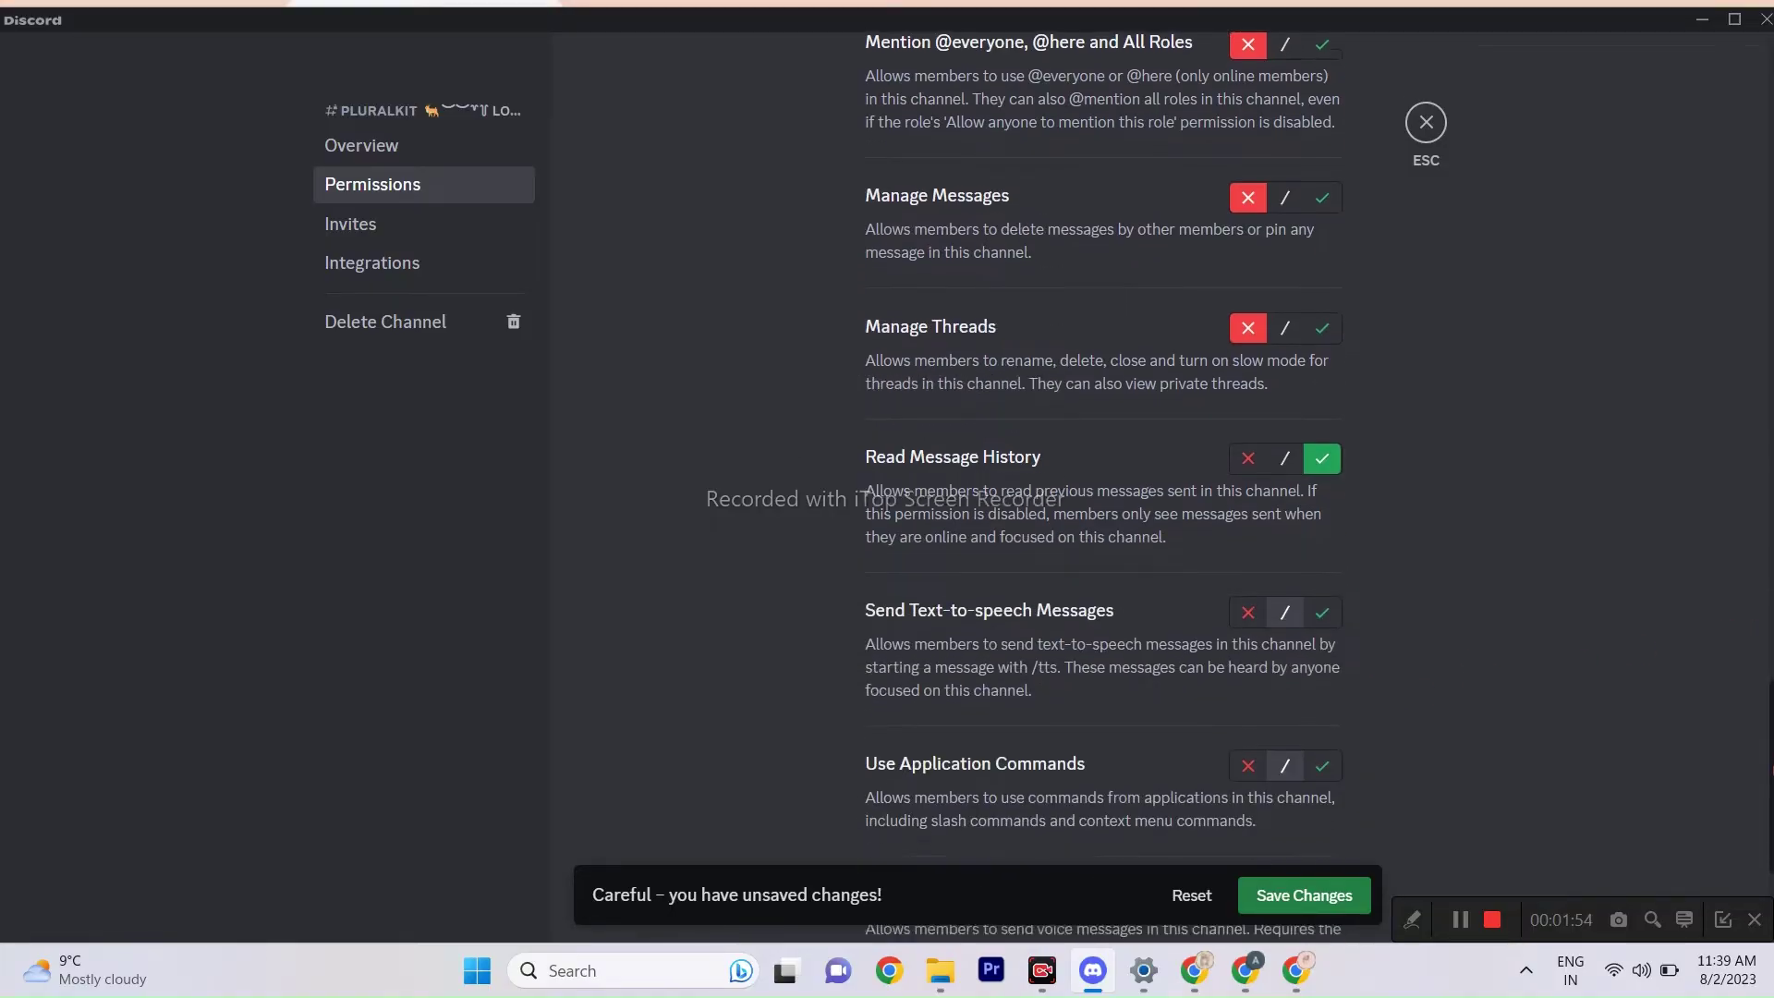
scroll(1451, 832, "down", 2)
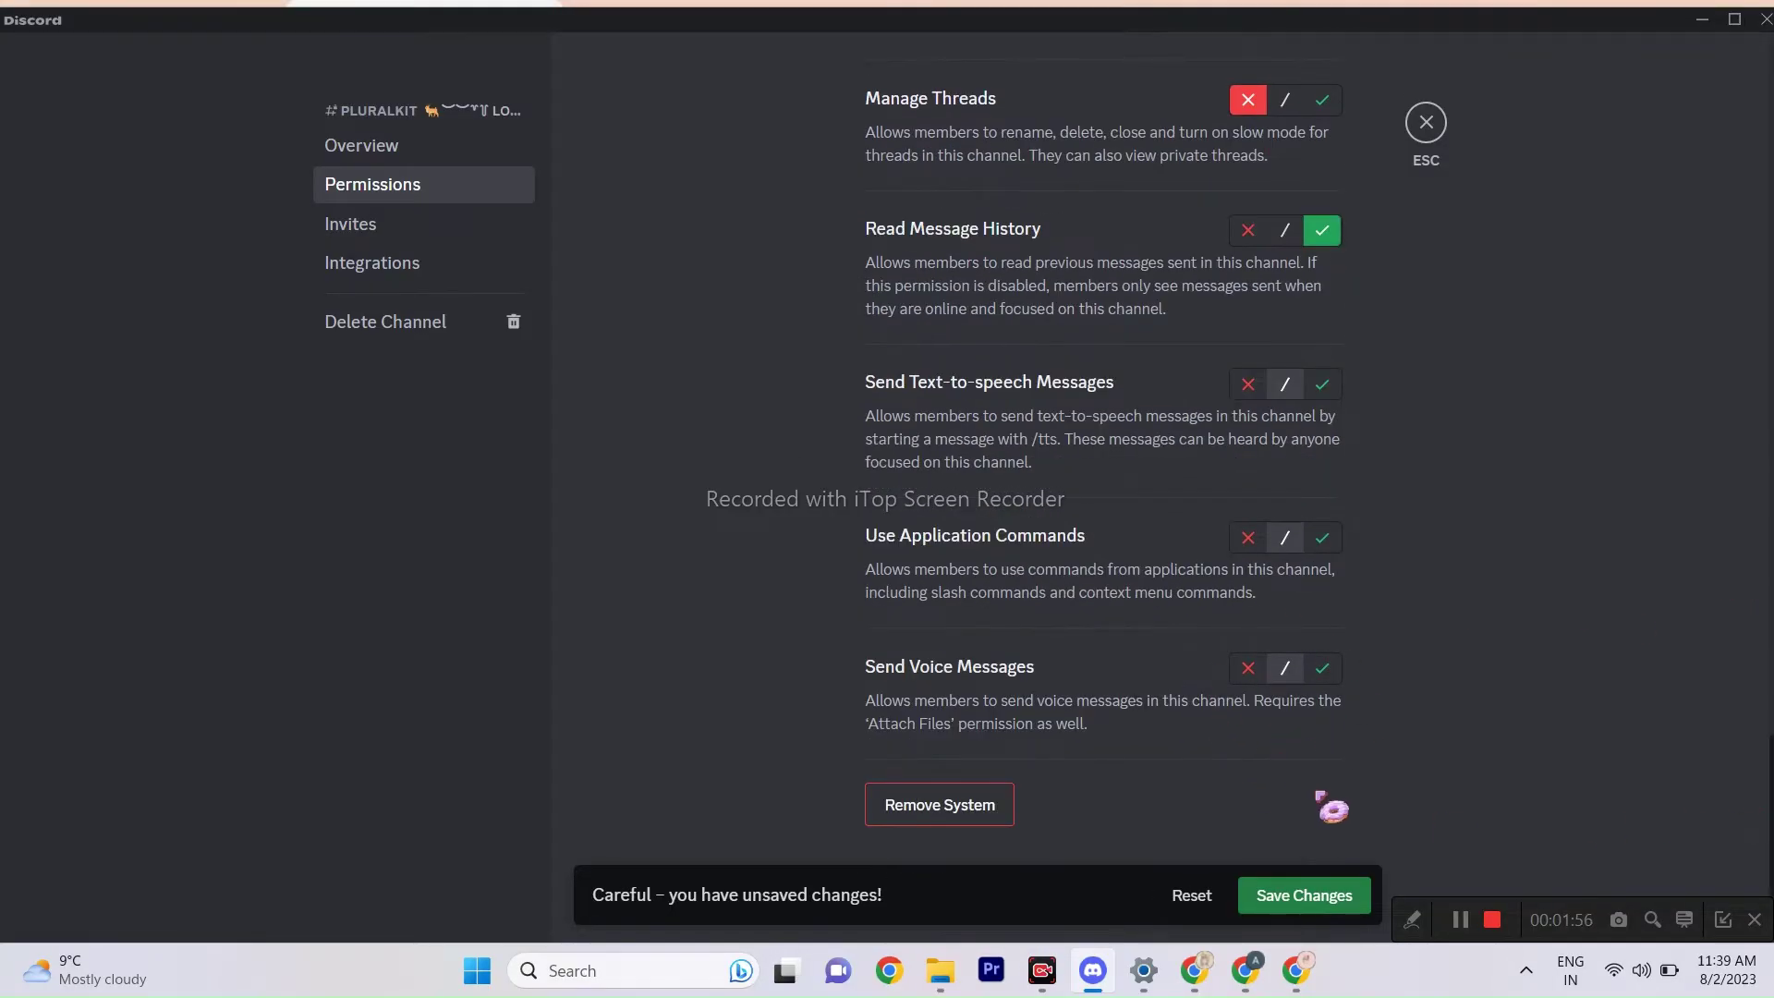
Step: Save the System role's permission changes for the pluralkit channel
scroll(1104, 490, "up", 15)
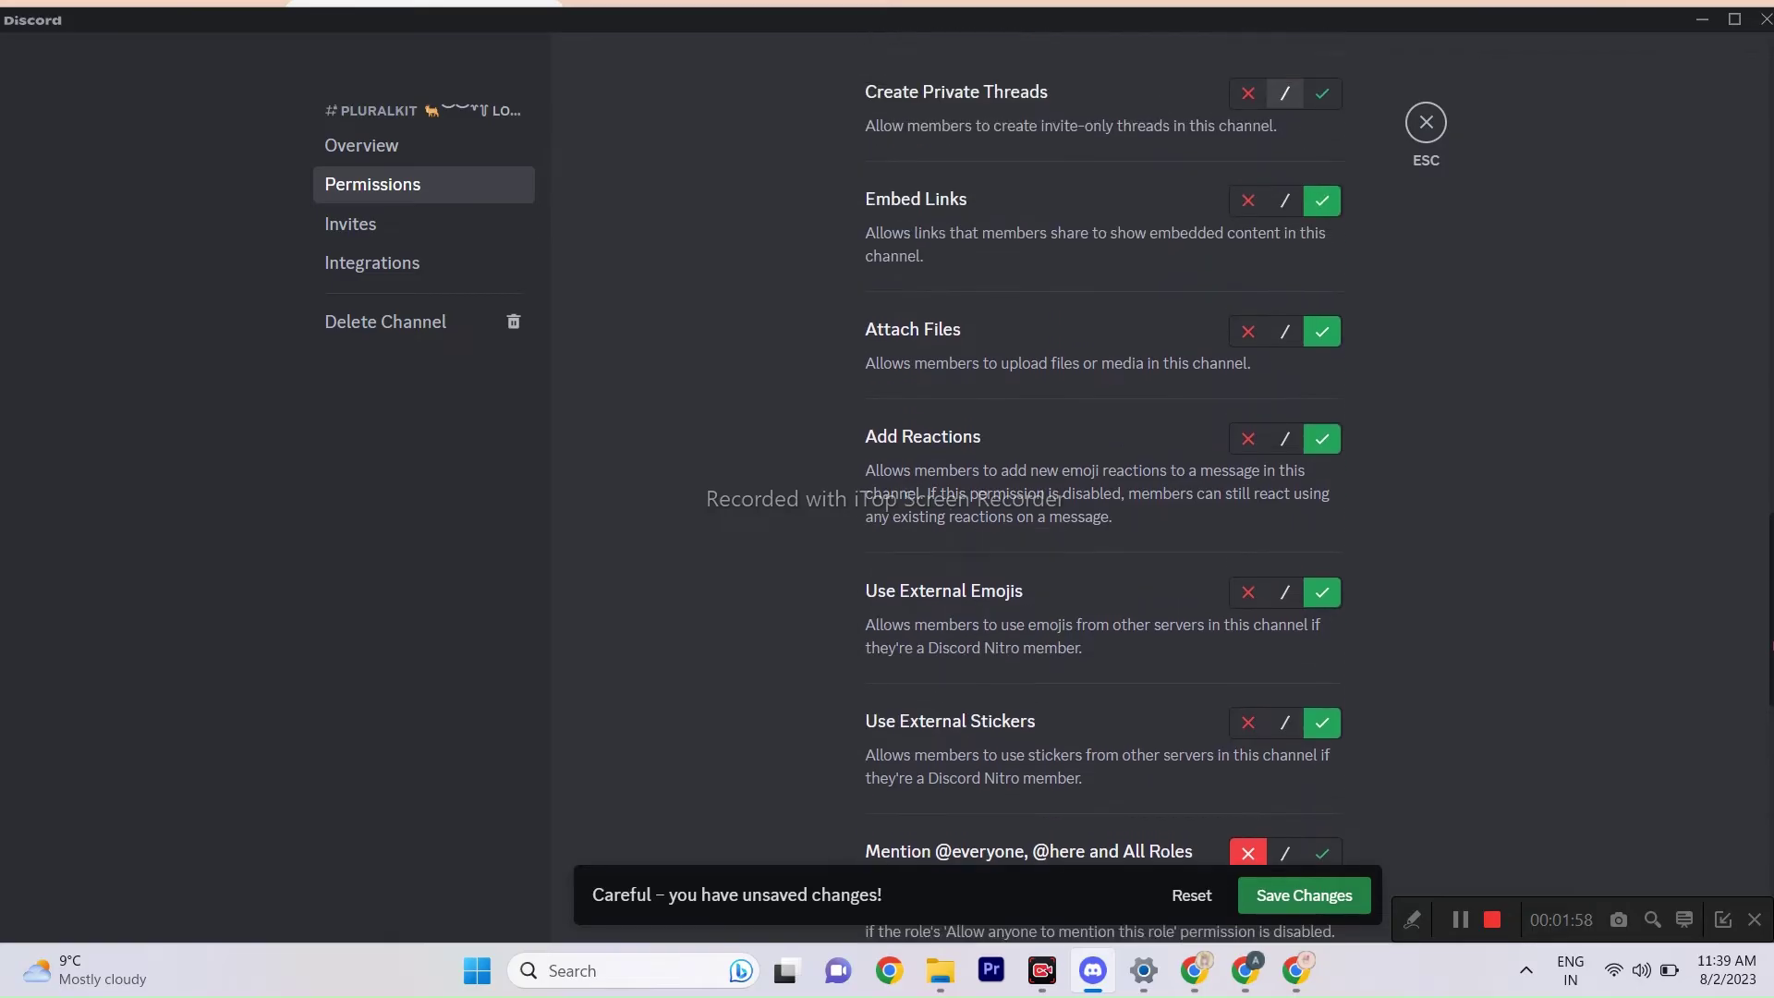
left_click(1317, 895)
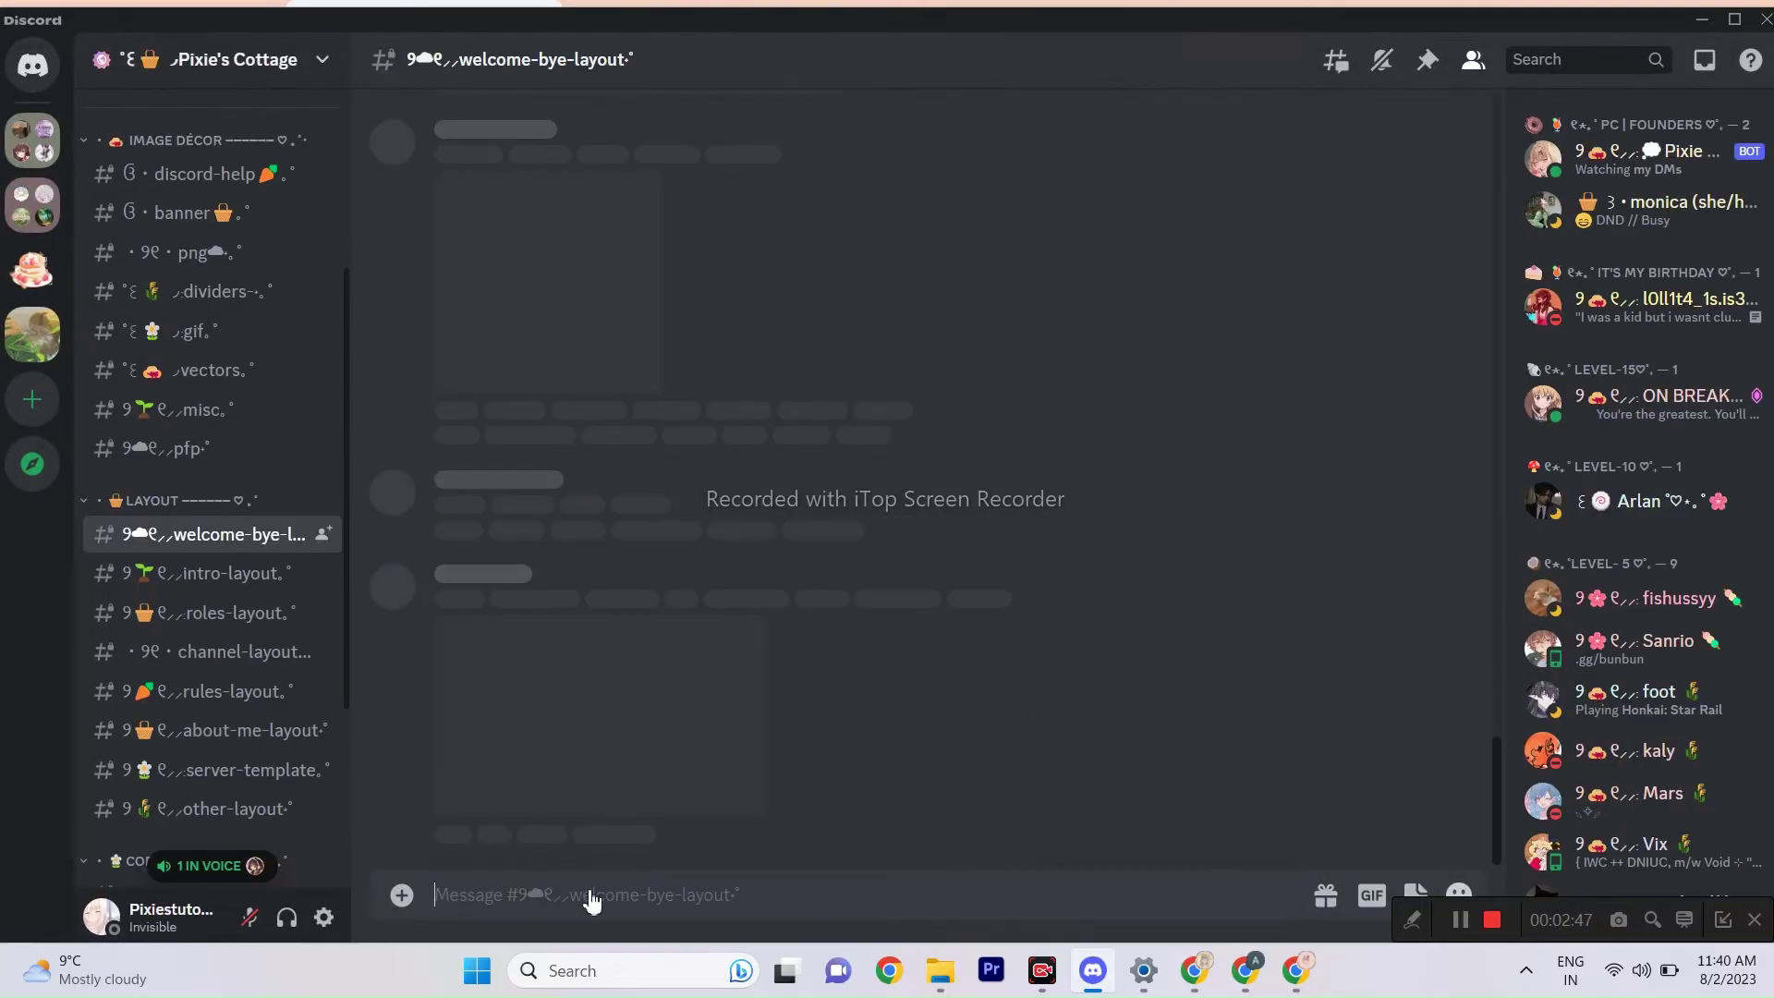
Step: Mention the Plural Kit bot in the welcome-bye-layout channel and start adding it to a server from its profile
type("@plur")
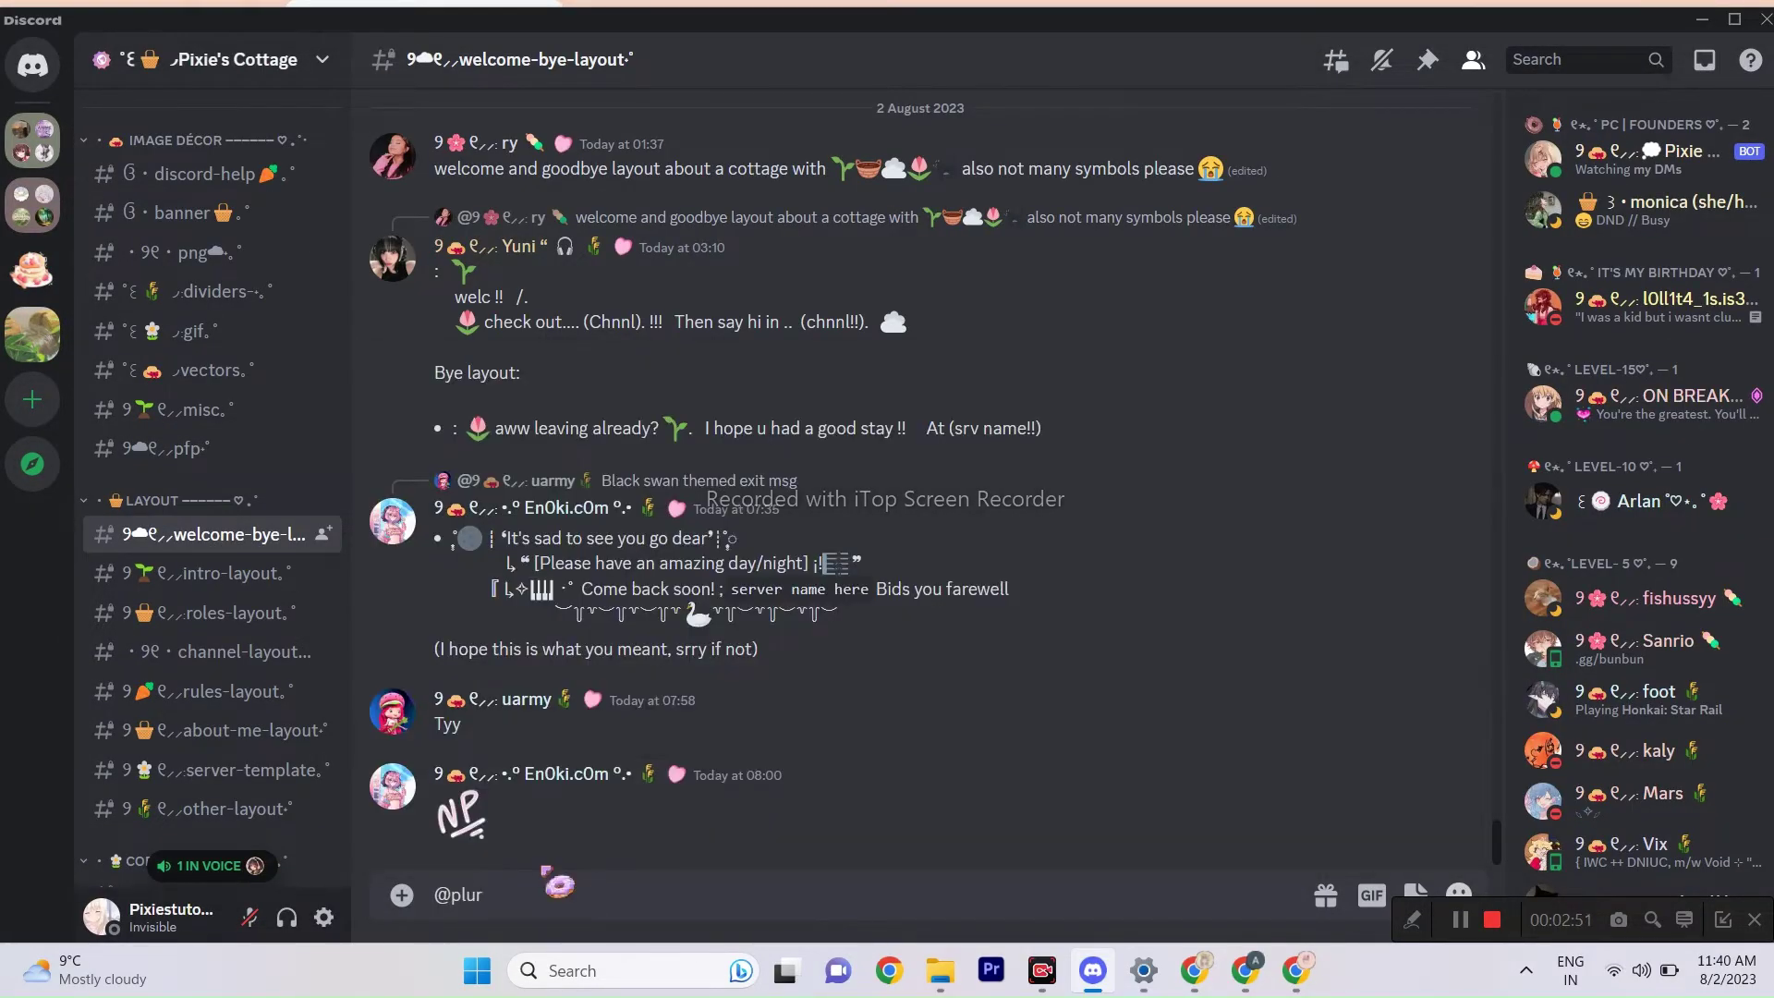
left_click(559, 844)
key("Return")
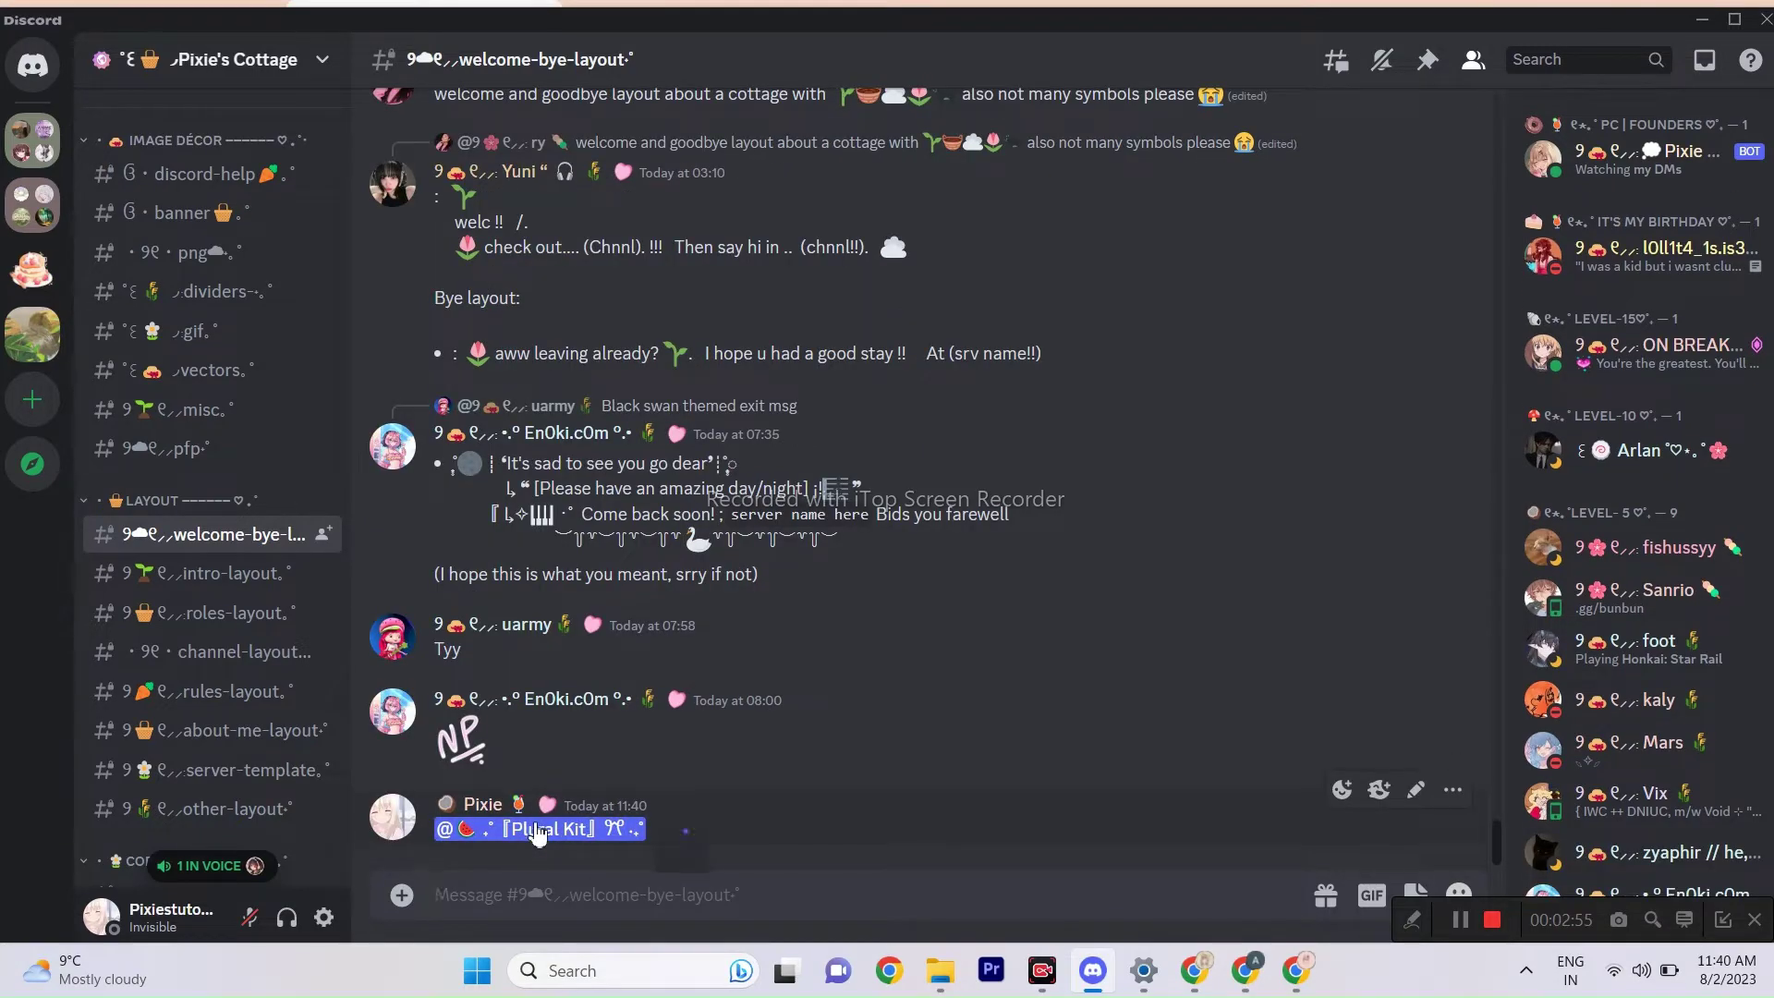
left_click(538, 830)
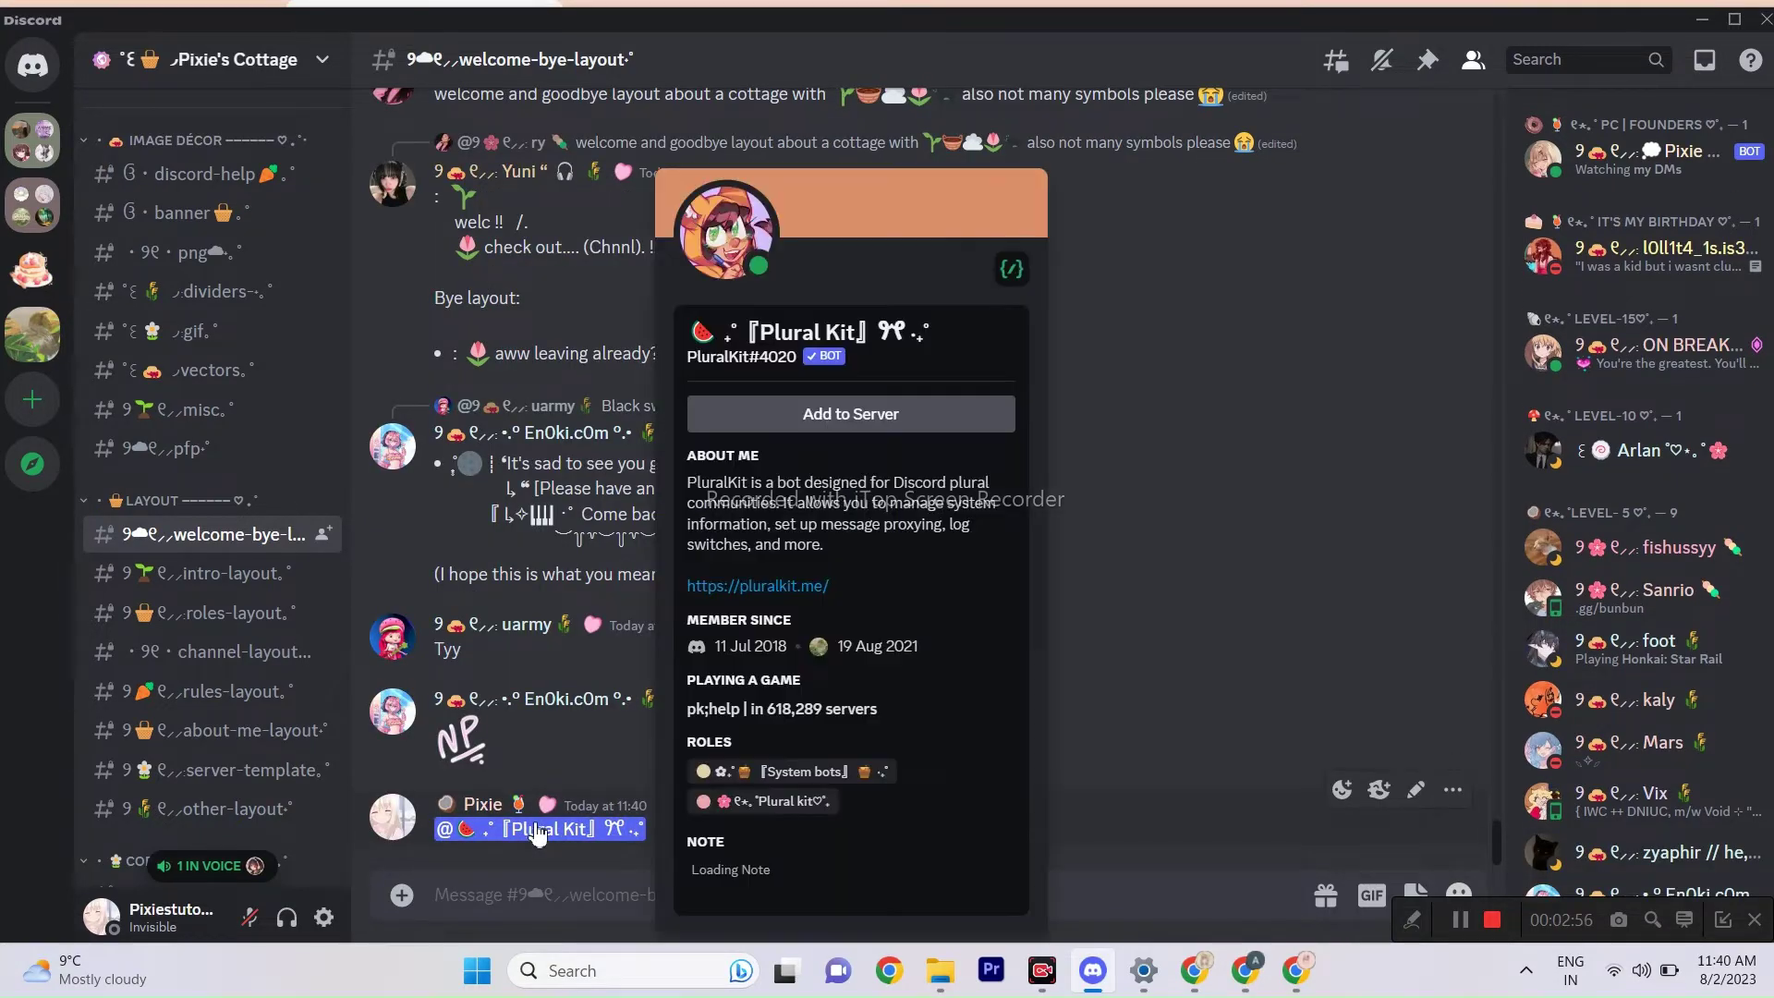
left_click(813, 416)
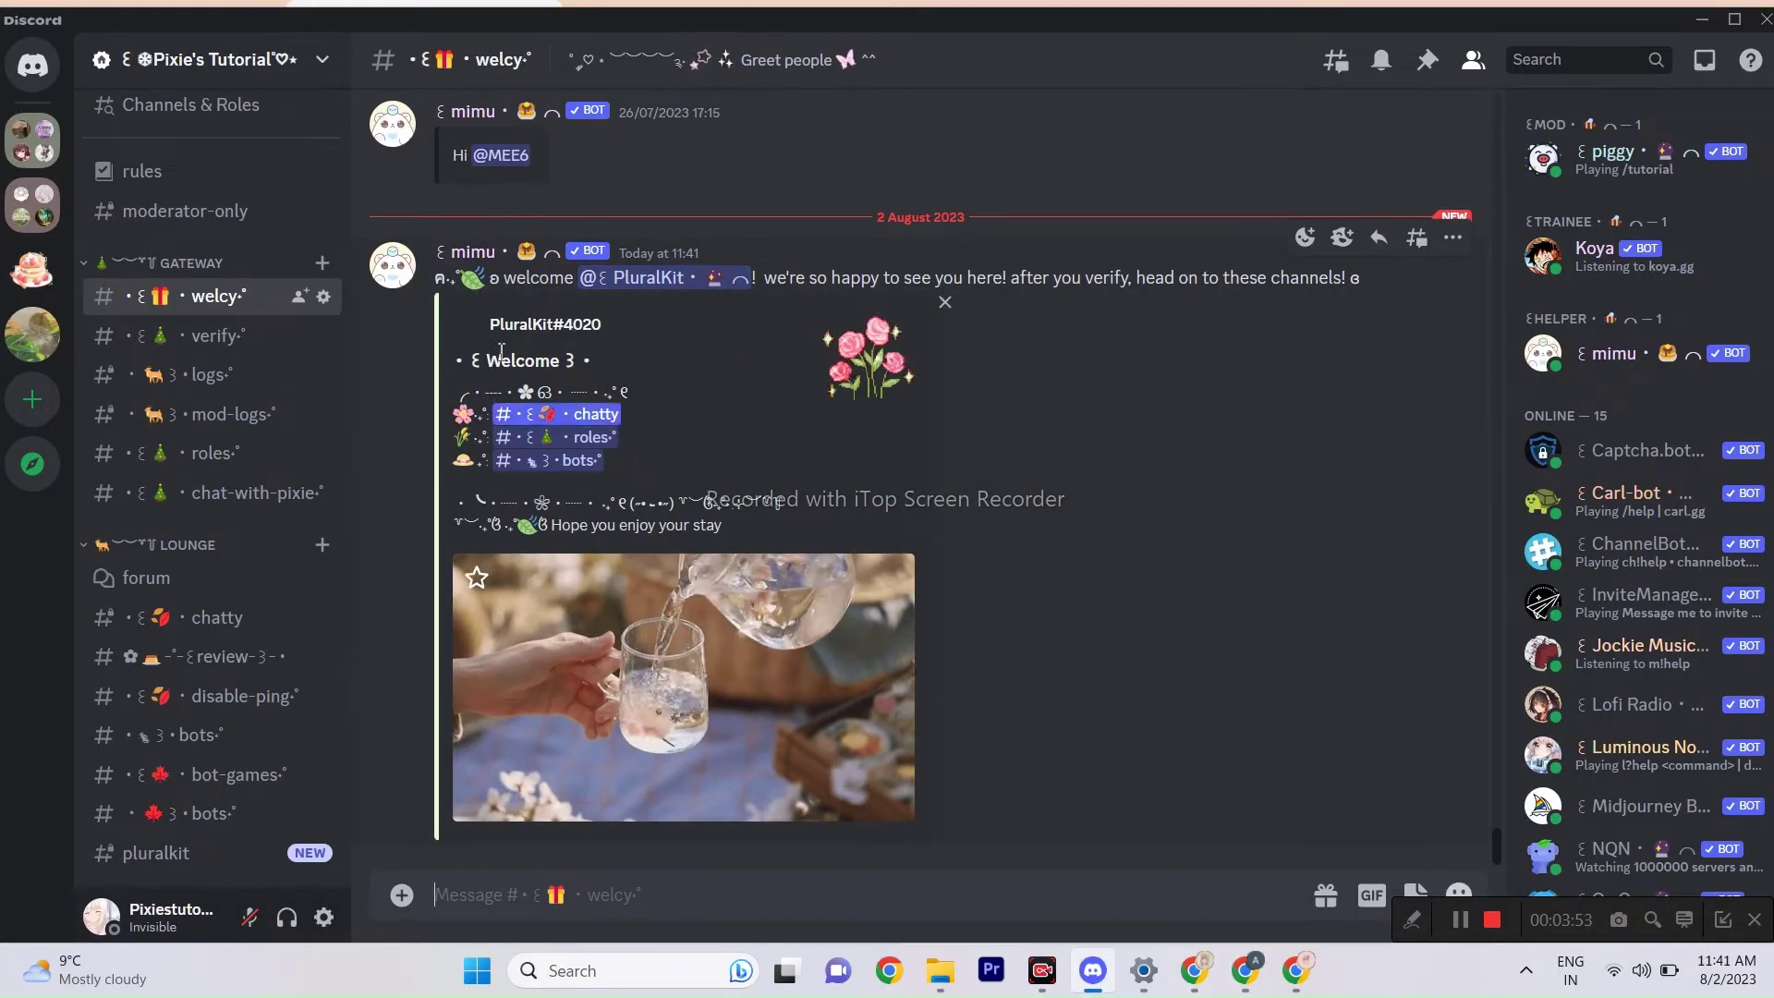
Step: Open the role settings of the Pixie's Tutorial server and move the PluralKit role directly below the welcy role
left_click(325, 61)
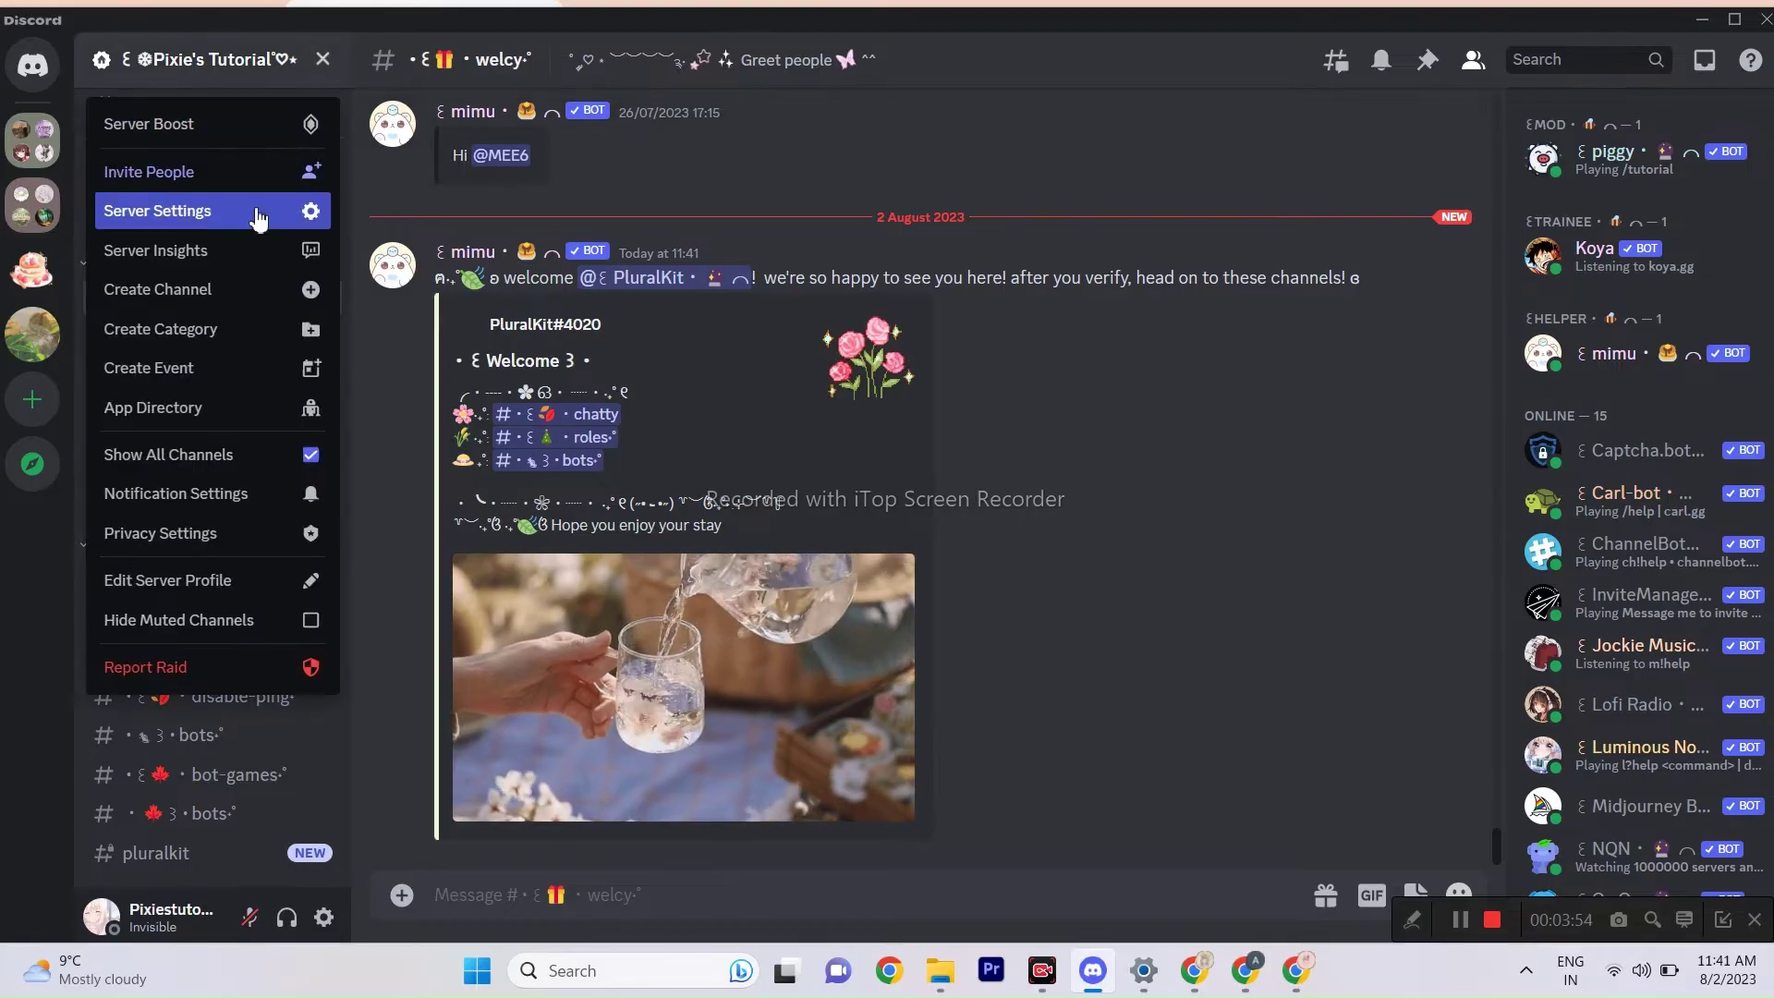
left_click(295, 214)
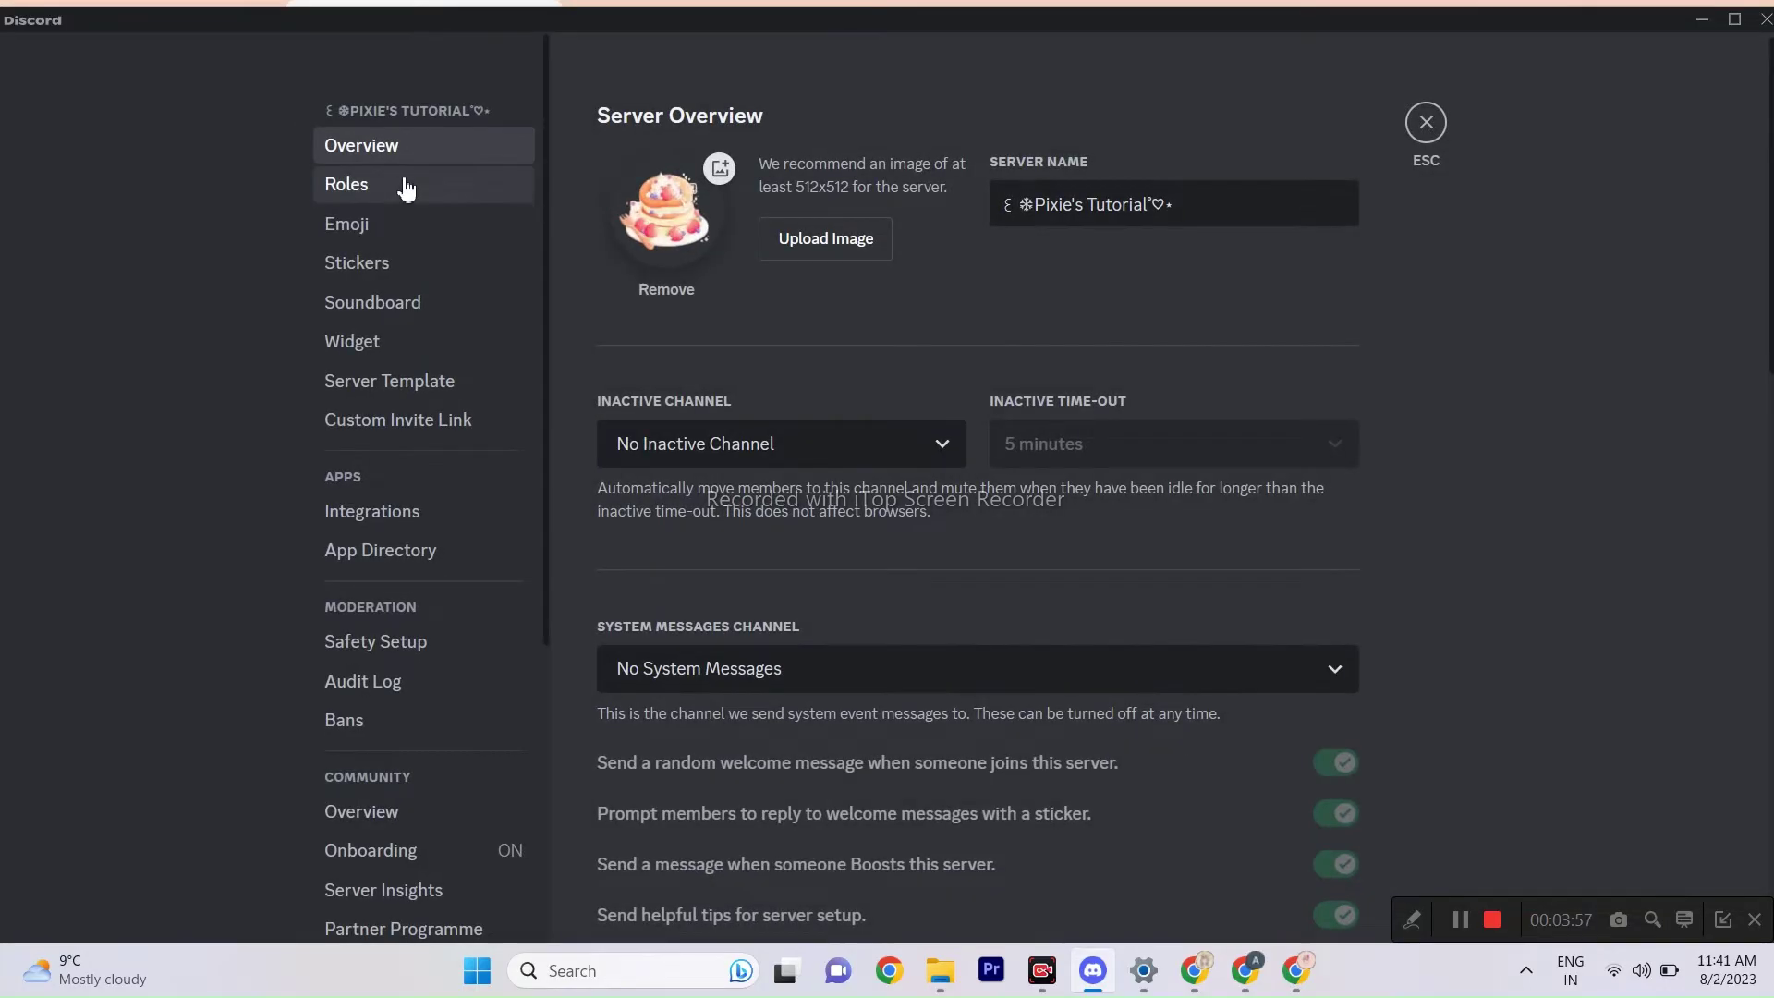
left_click(404, 182)
left_click(812, 579)
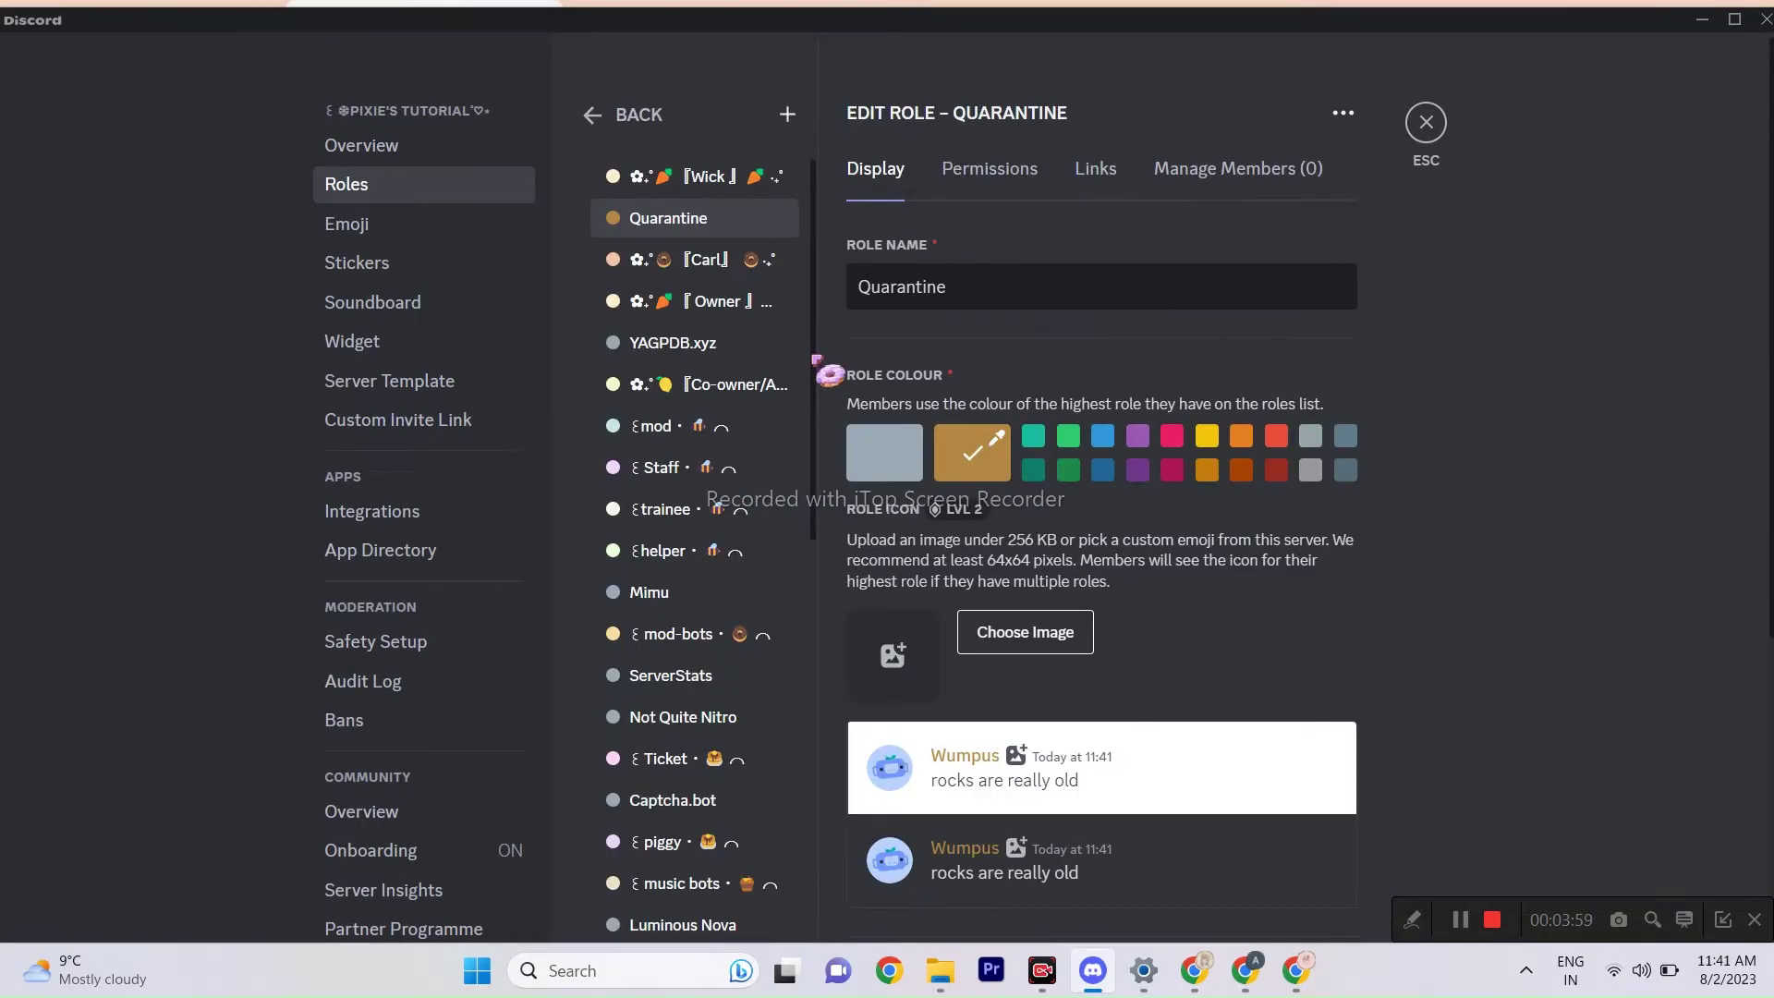
scroll(817, 374, "down", 4)
left_click_drag(812, 473, 806, 880)
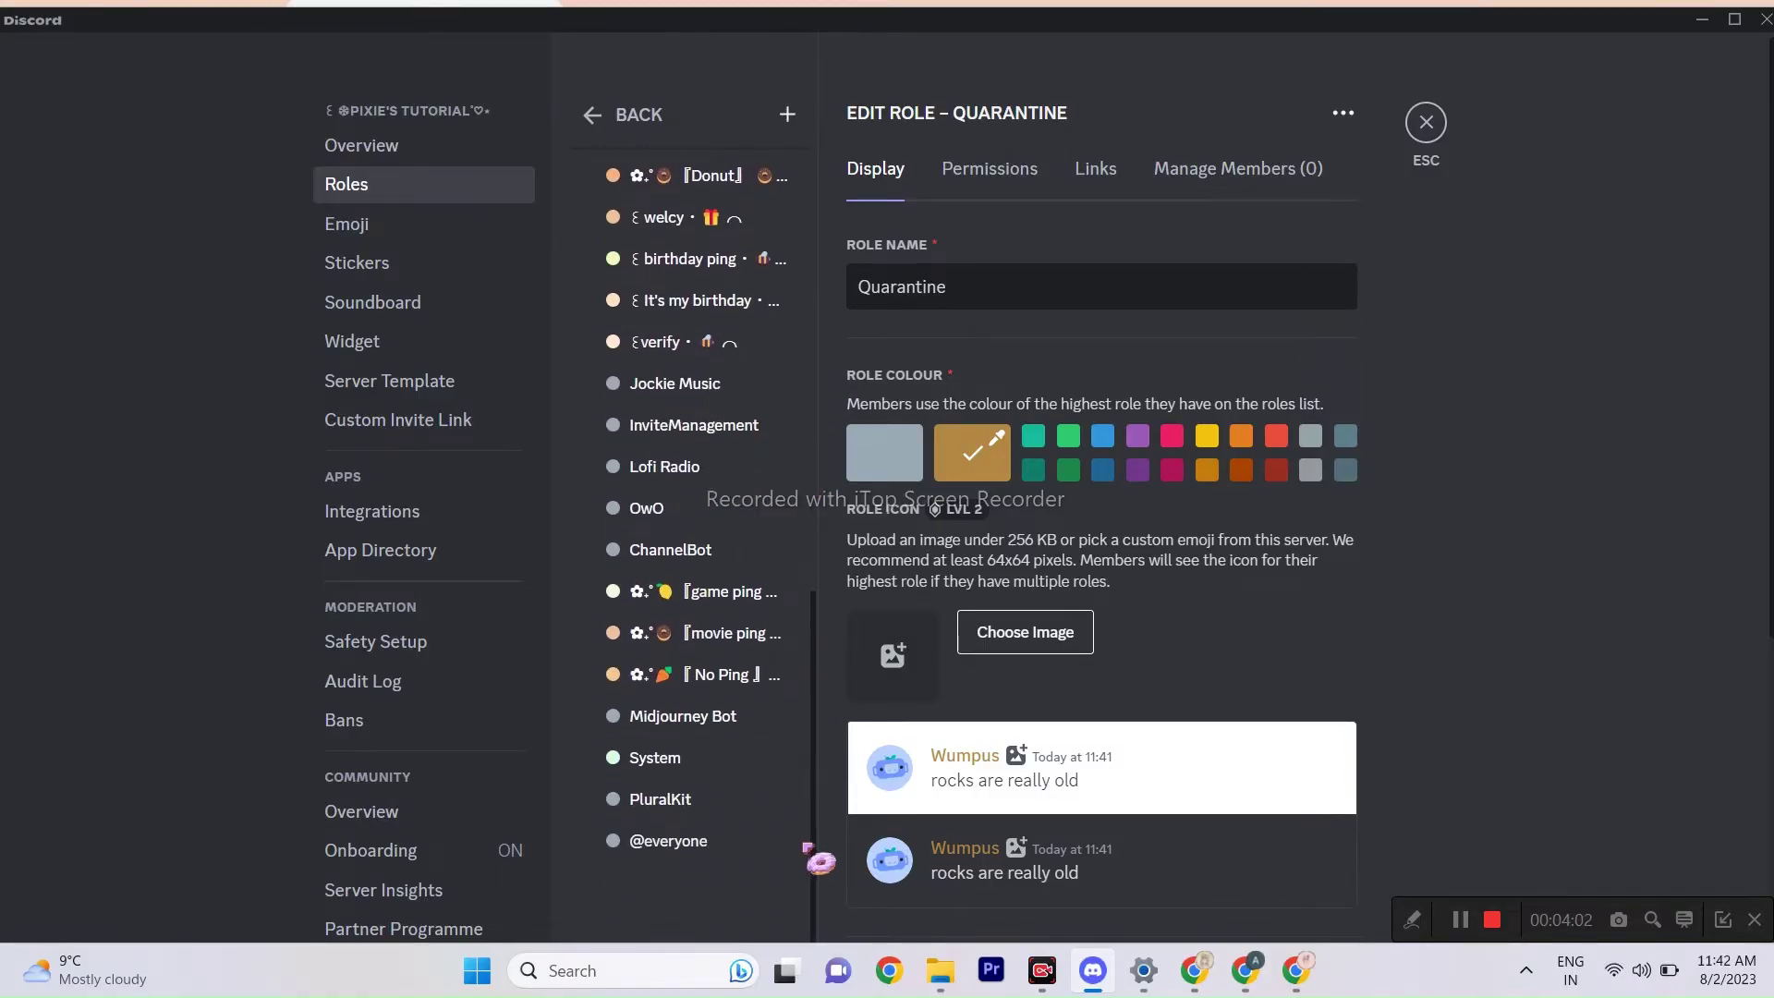
left_click_drag(752, 776, 730, 246)
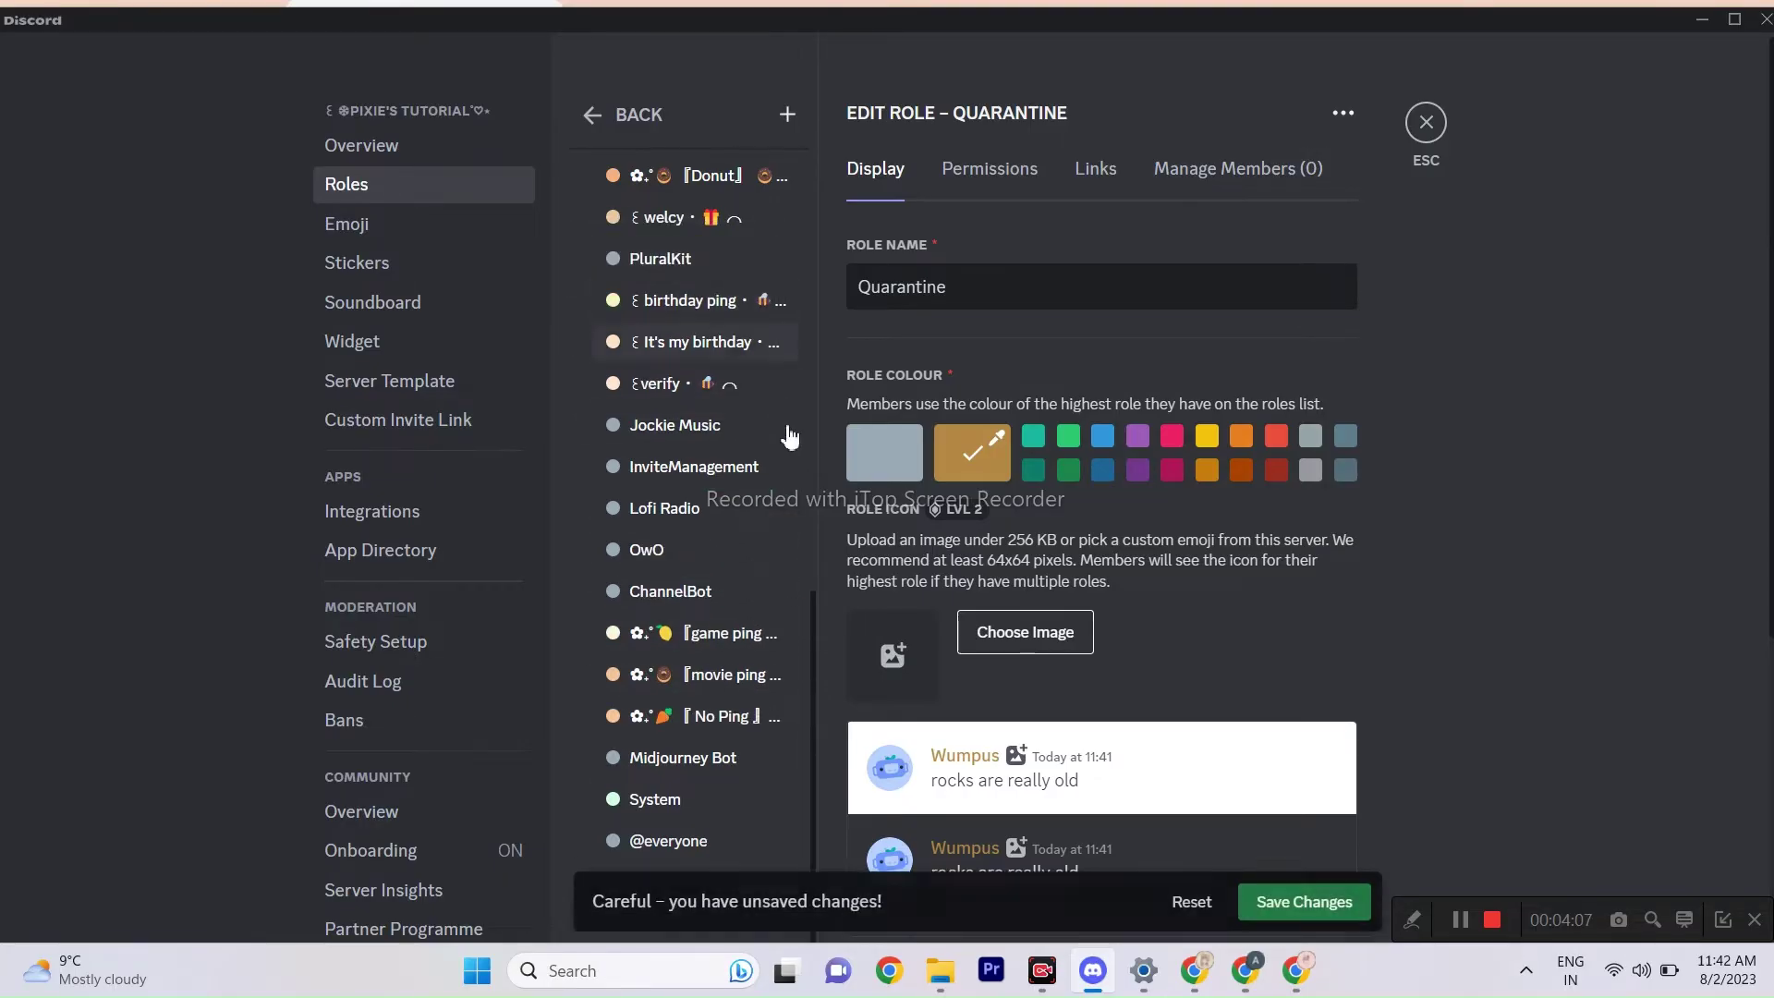
Step: Move the PluralKit role further up to directly below the Mimu role and save the new role order
scroll(821, 608, "up", 3)
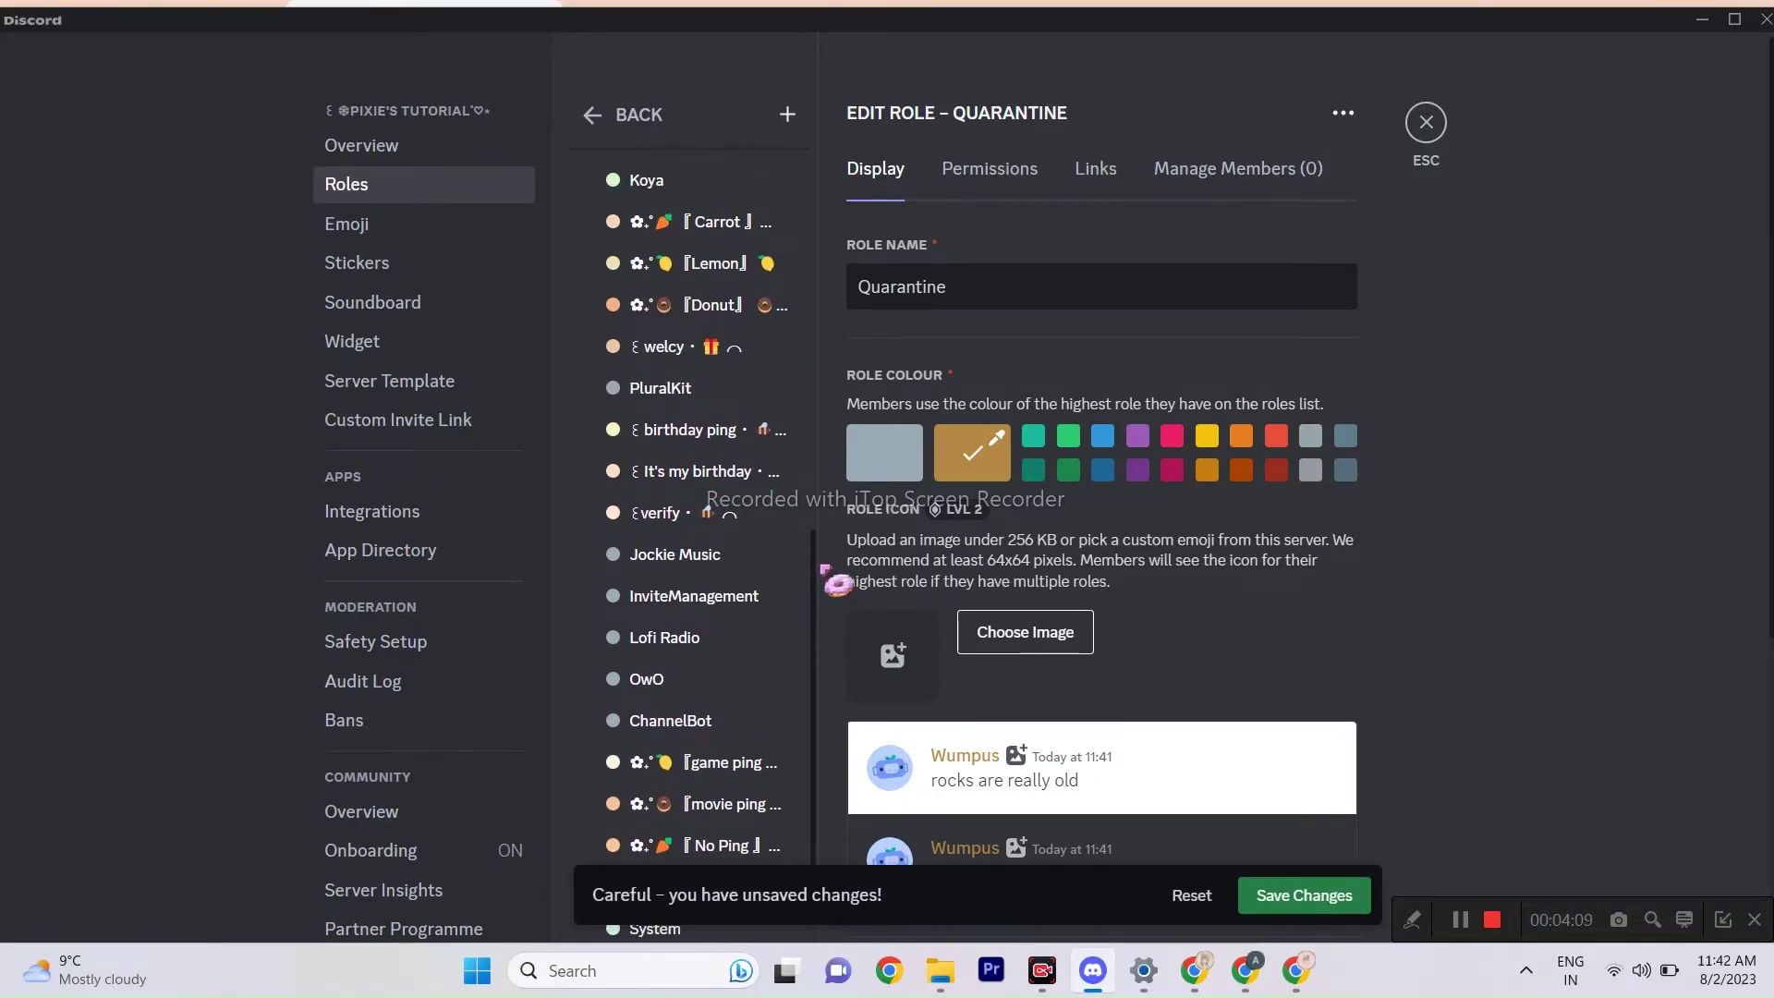
scroll(832, 577, "up", 5)
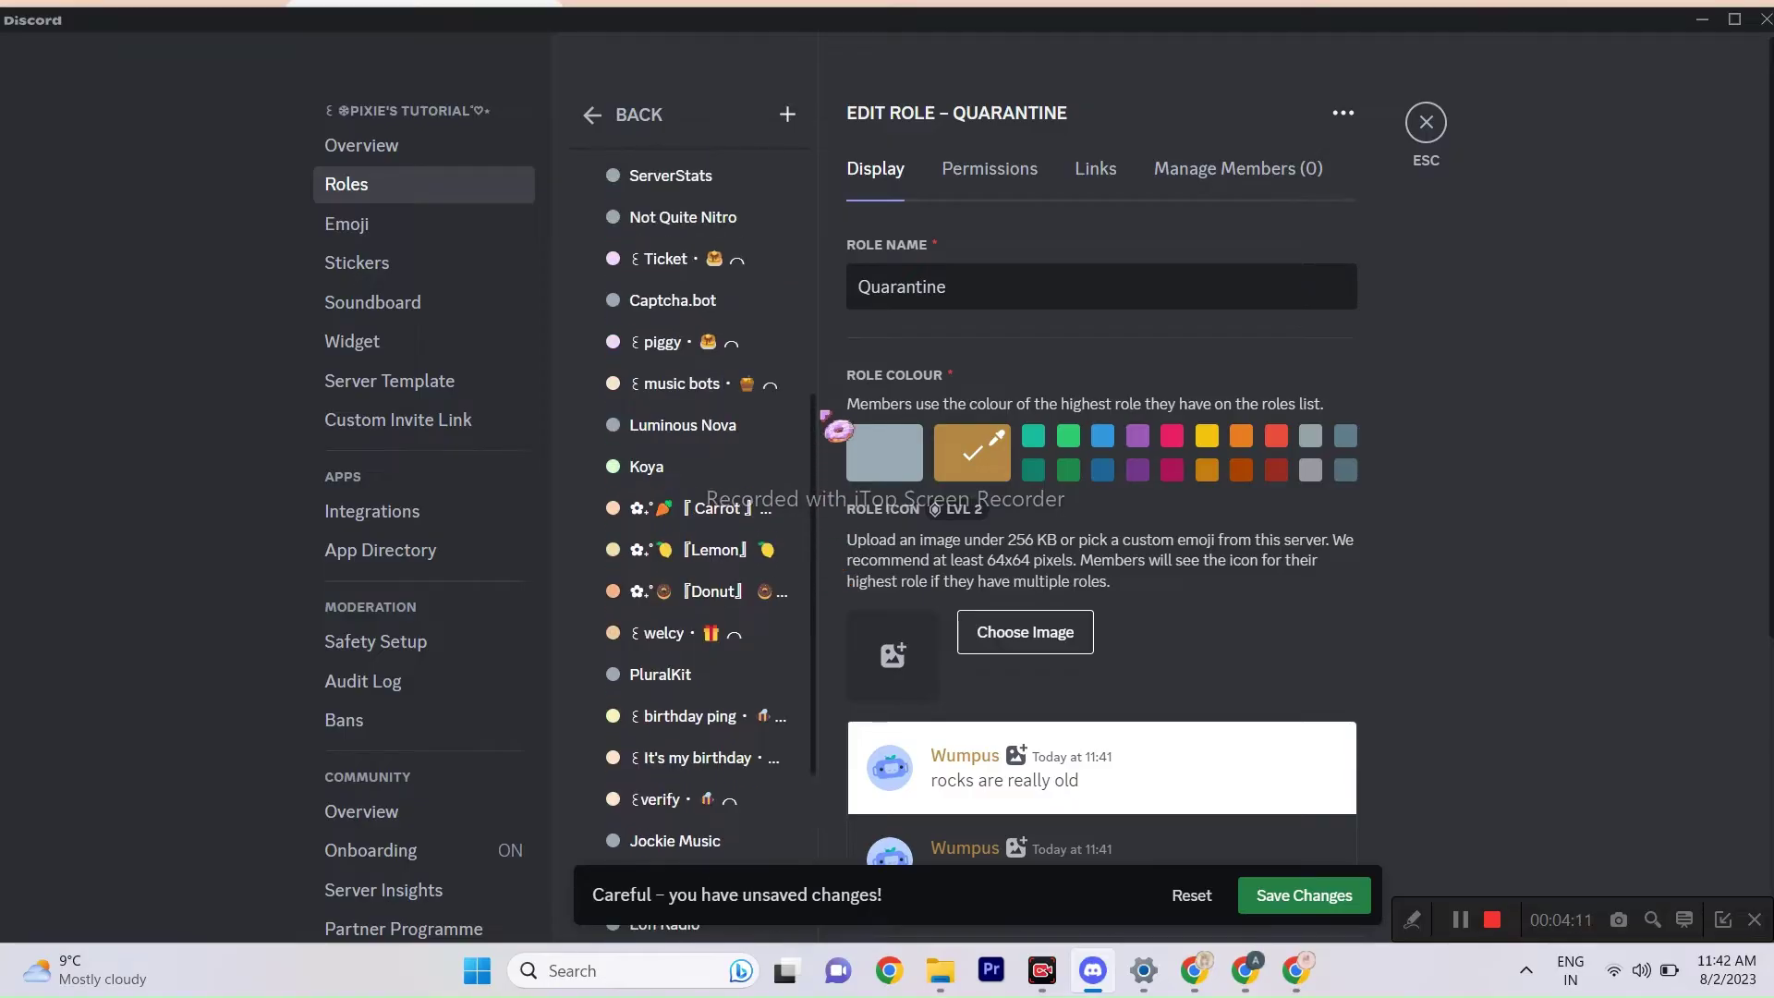
left_click_drag(712, 739, 719, 203)
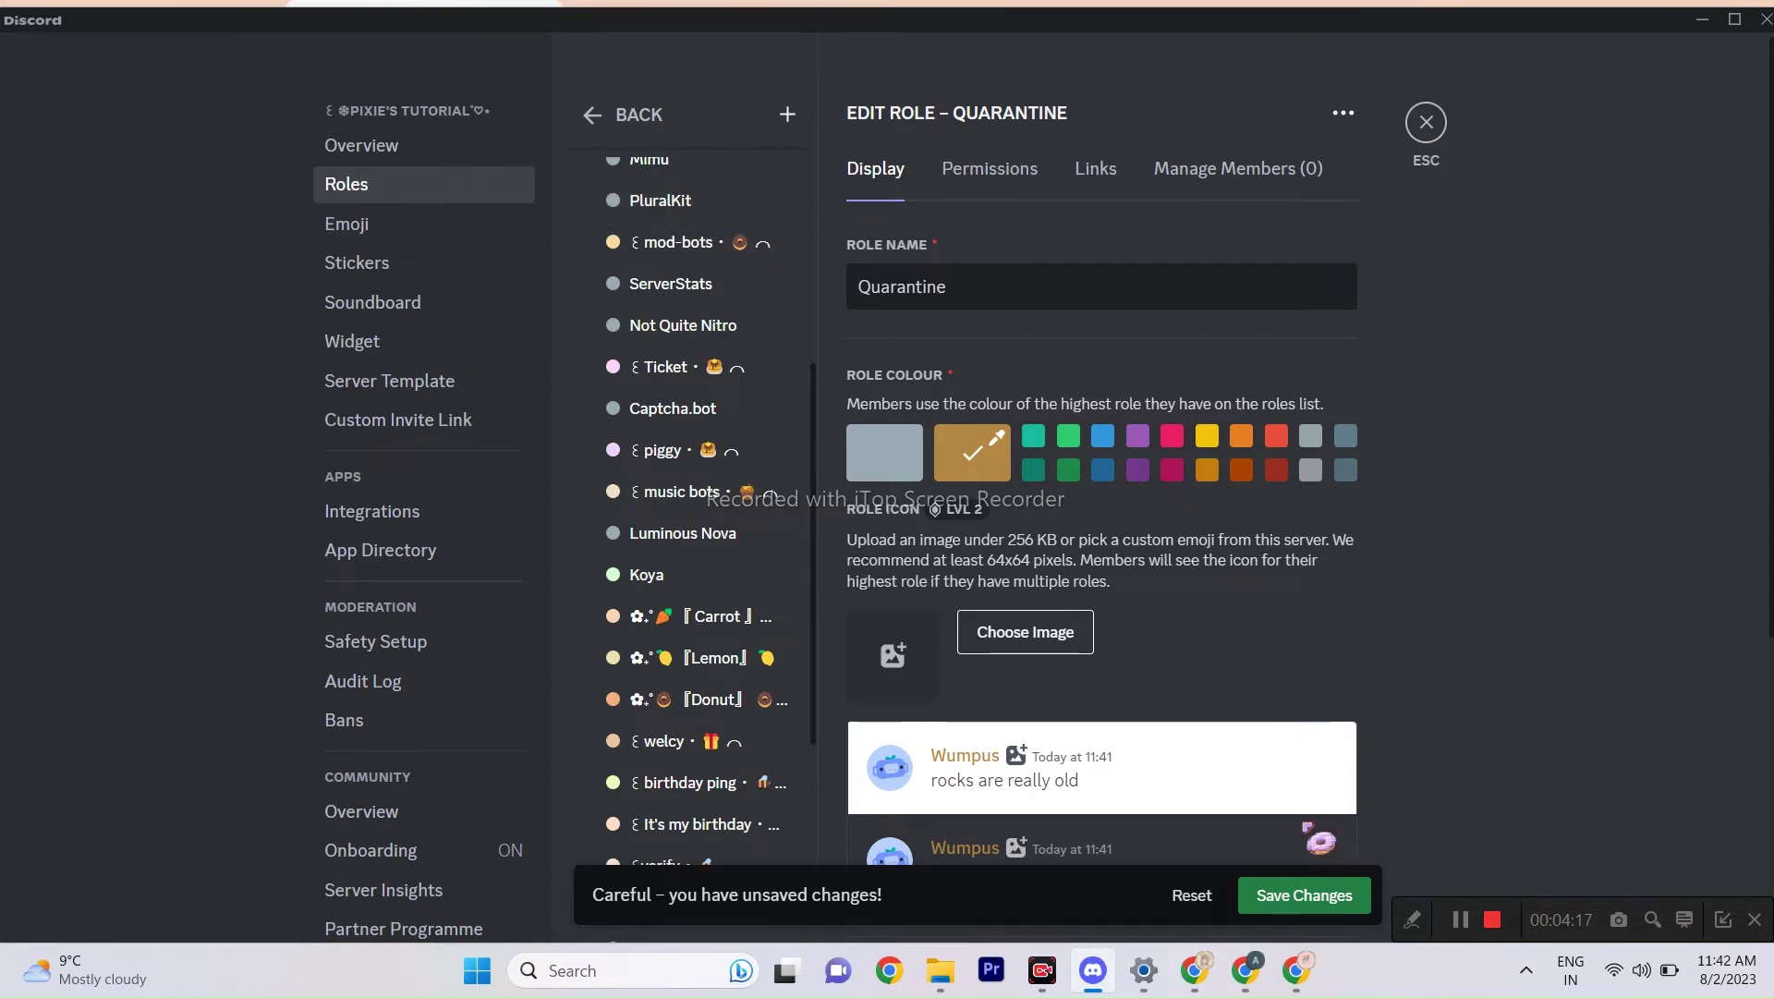
left_click(1304, 896)
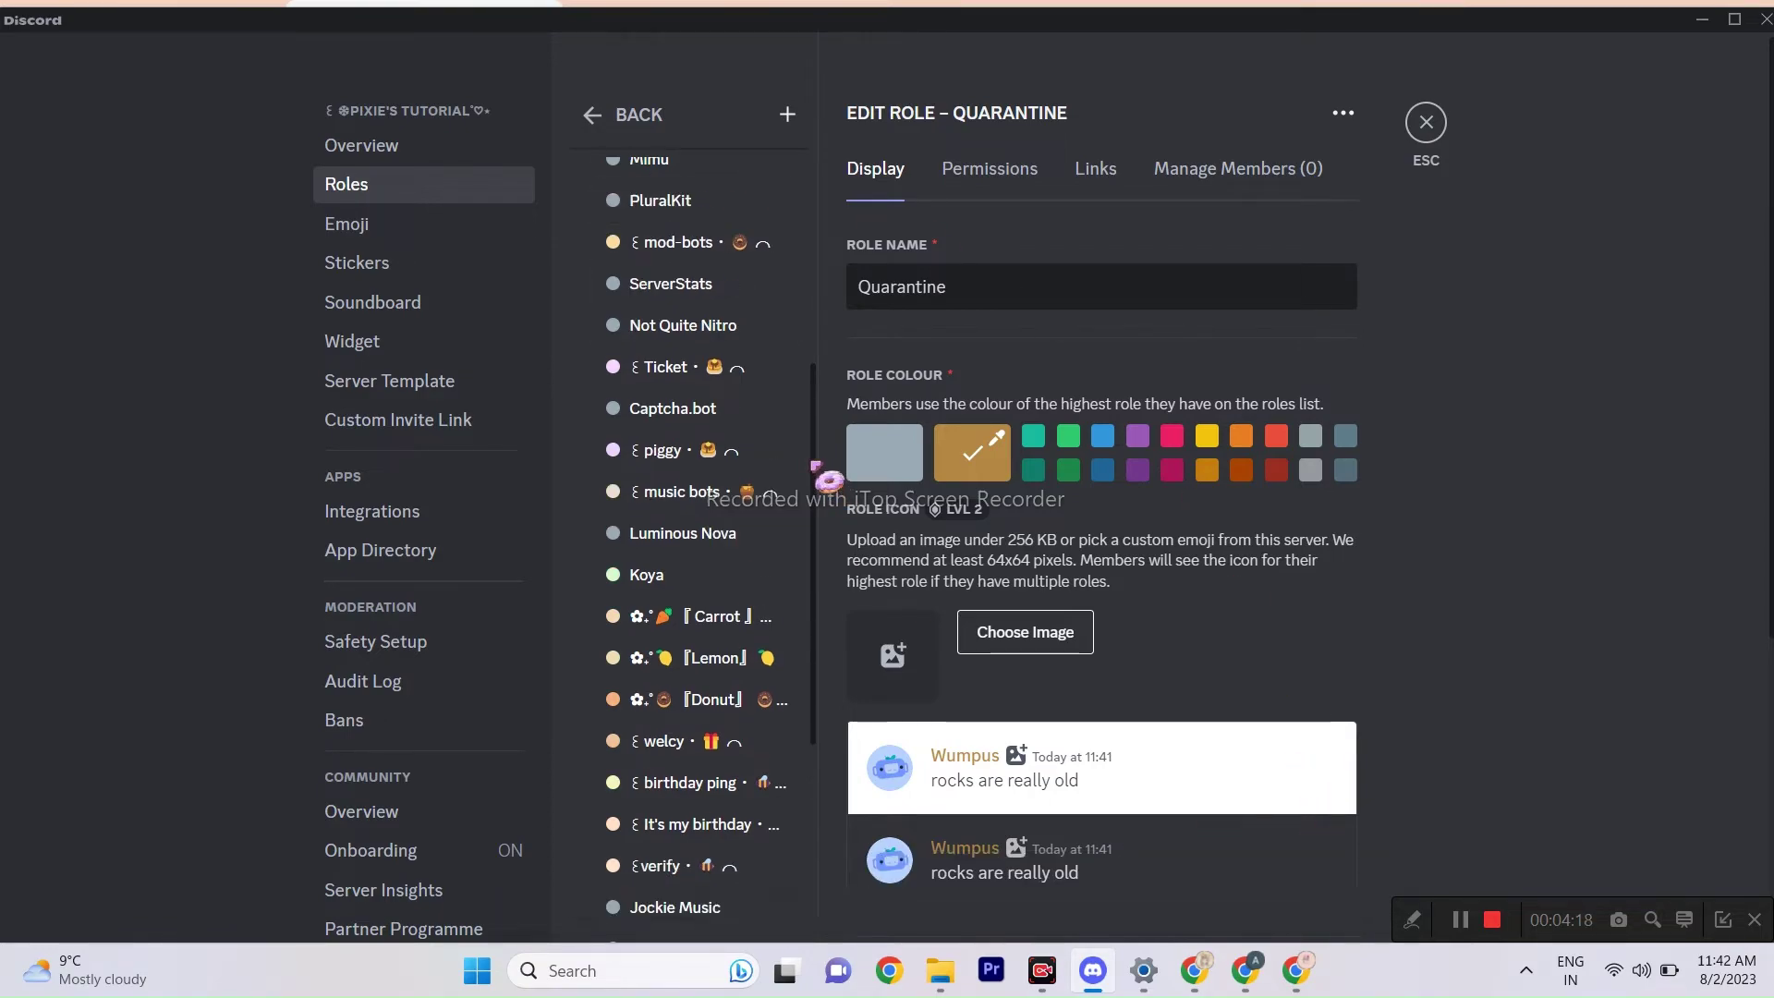
Step: Grant the PluralKit role the Administrator permission, save it and leave the server settings
scroll(821, 435, "up", 1)
scroll(813, 416, "up", 3)
left_click(776, 399)
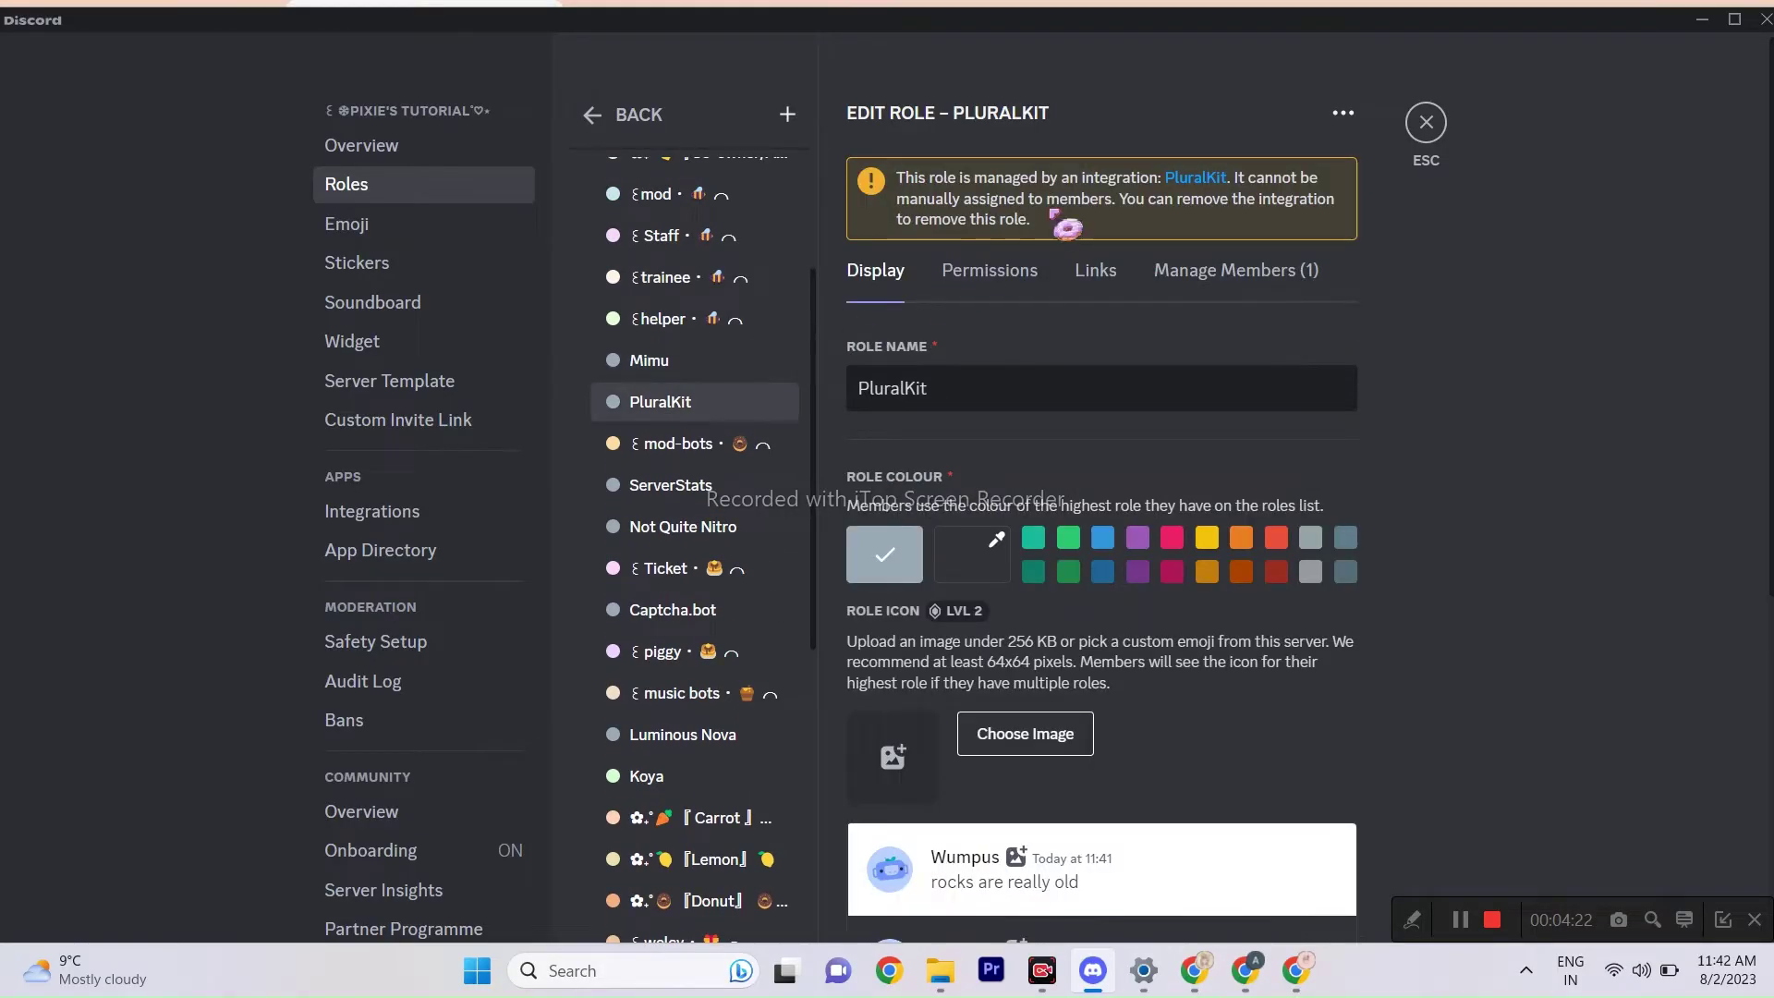
left_click(985, 273)
scroll(1101, 601, "down", 20)
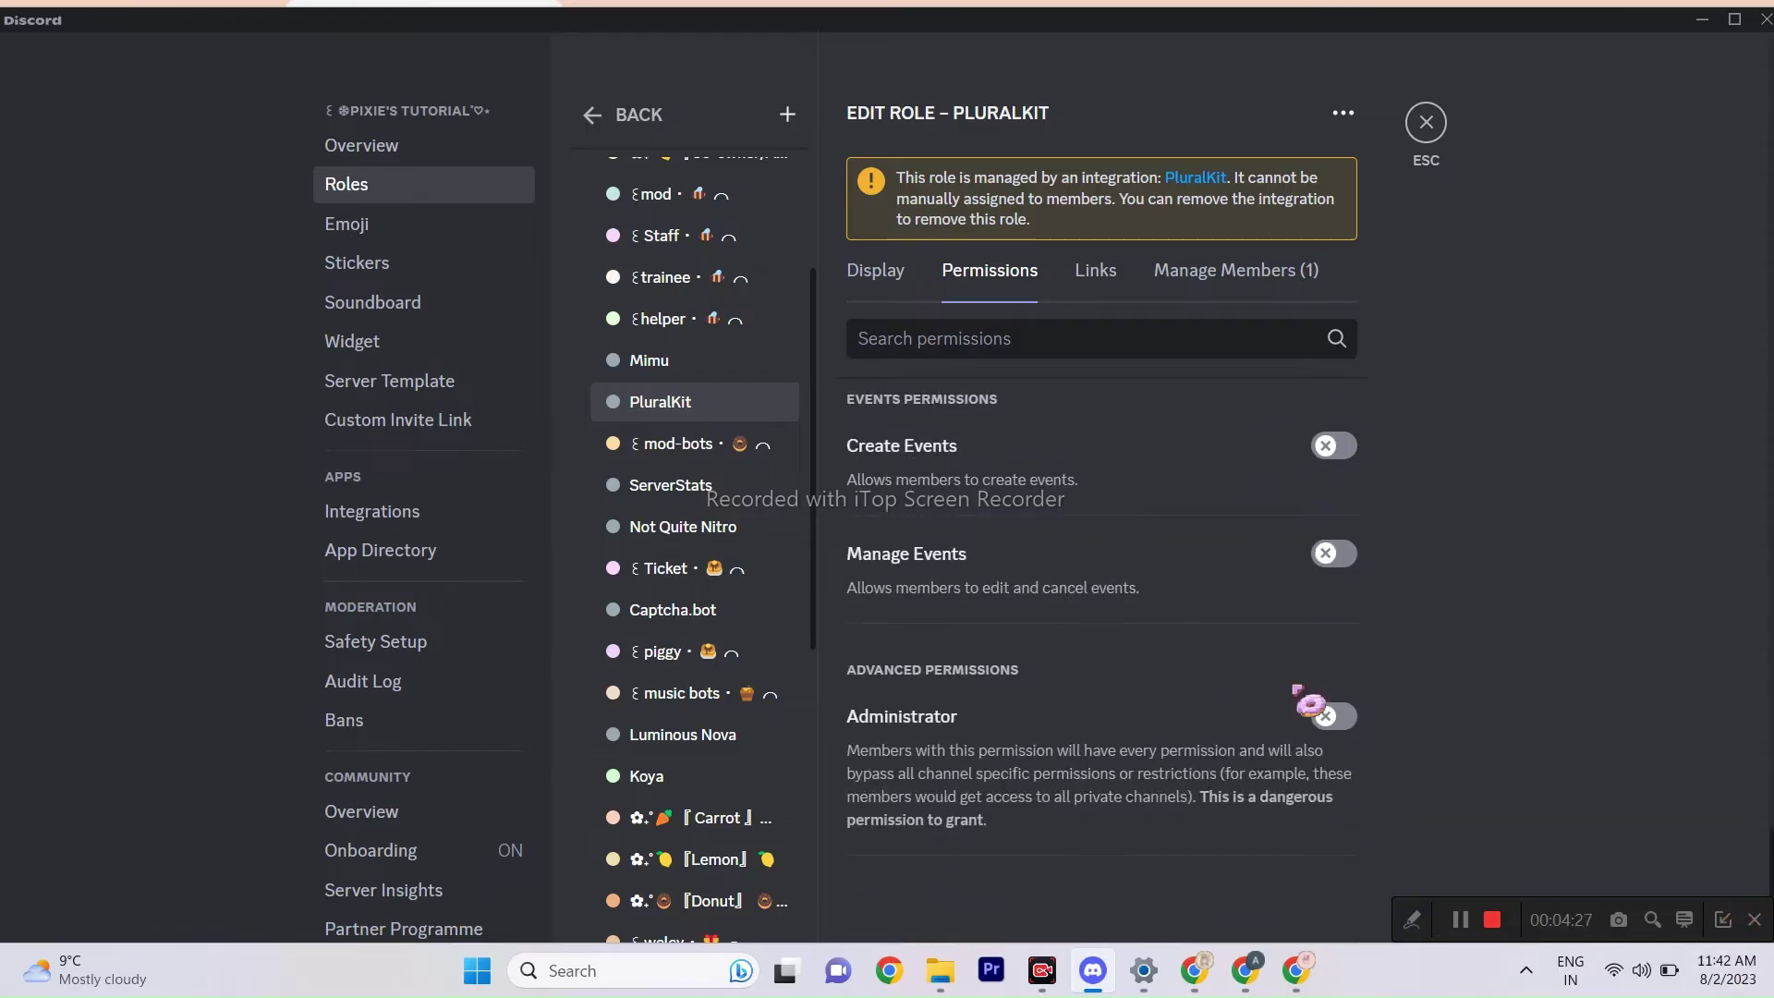
left_click(1331, 716)
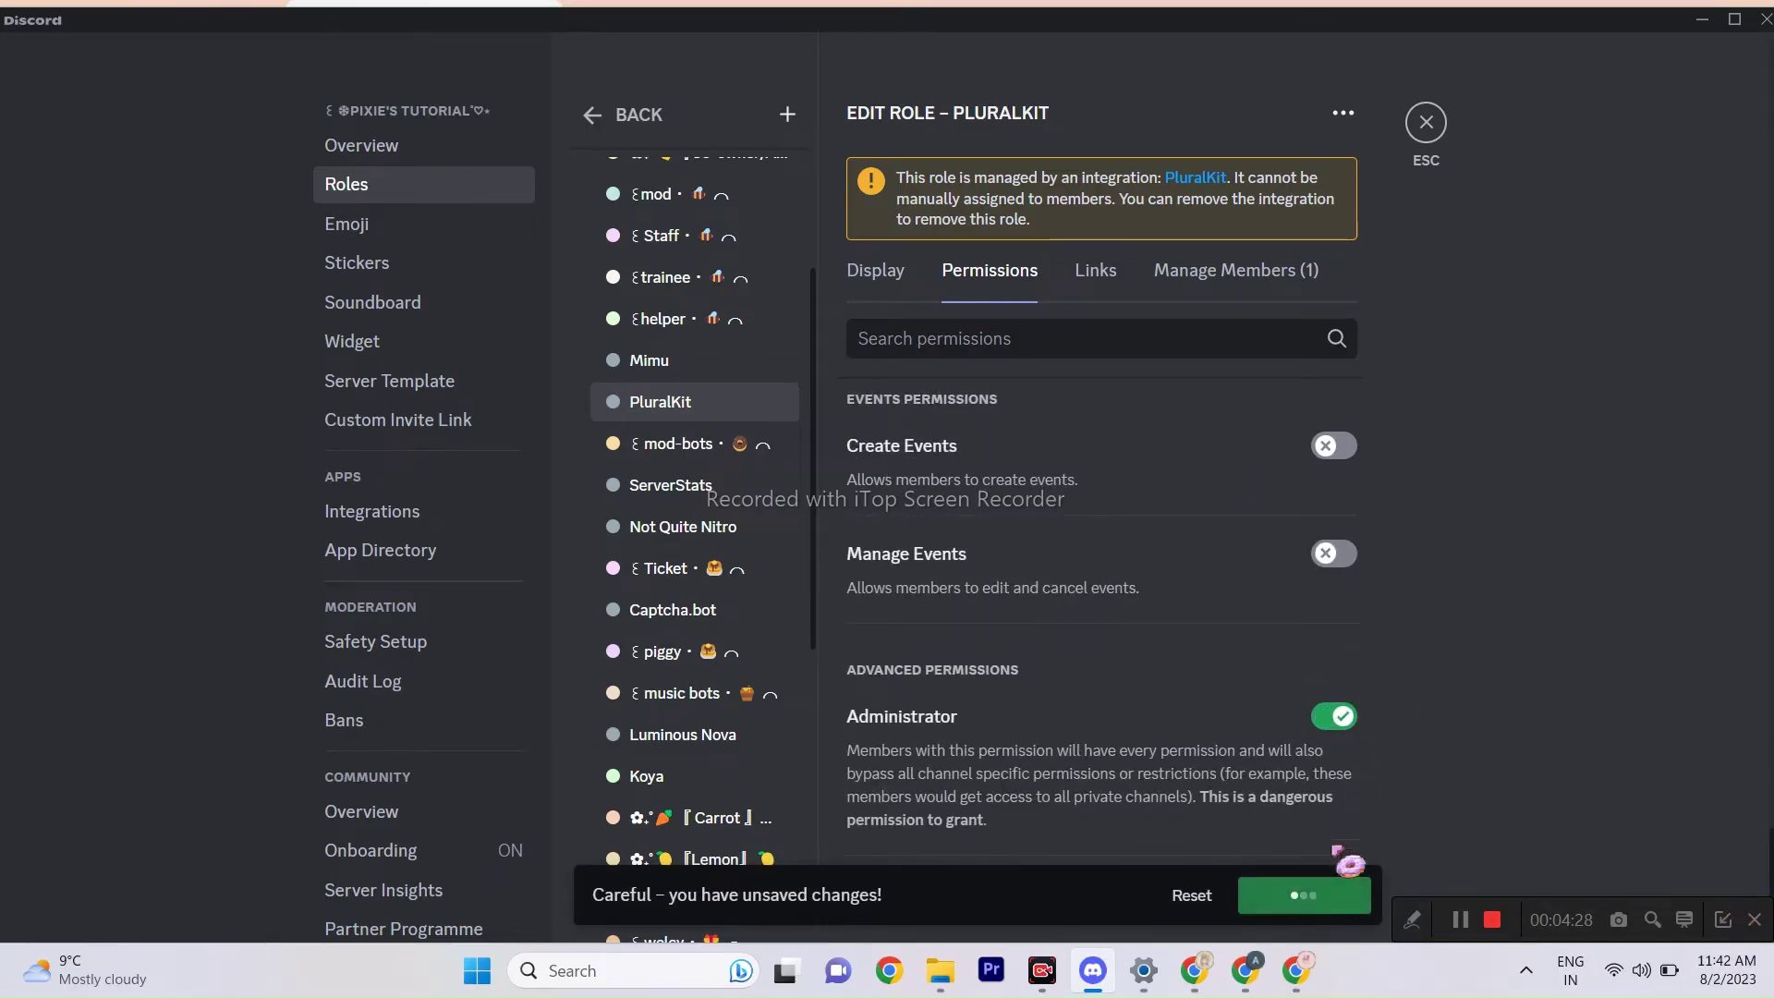
left_click(1426, 122)
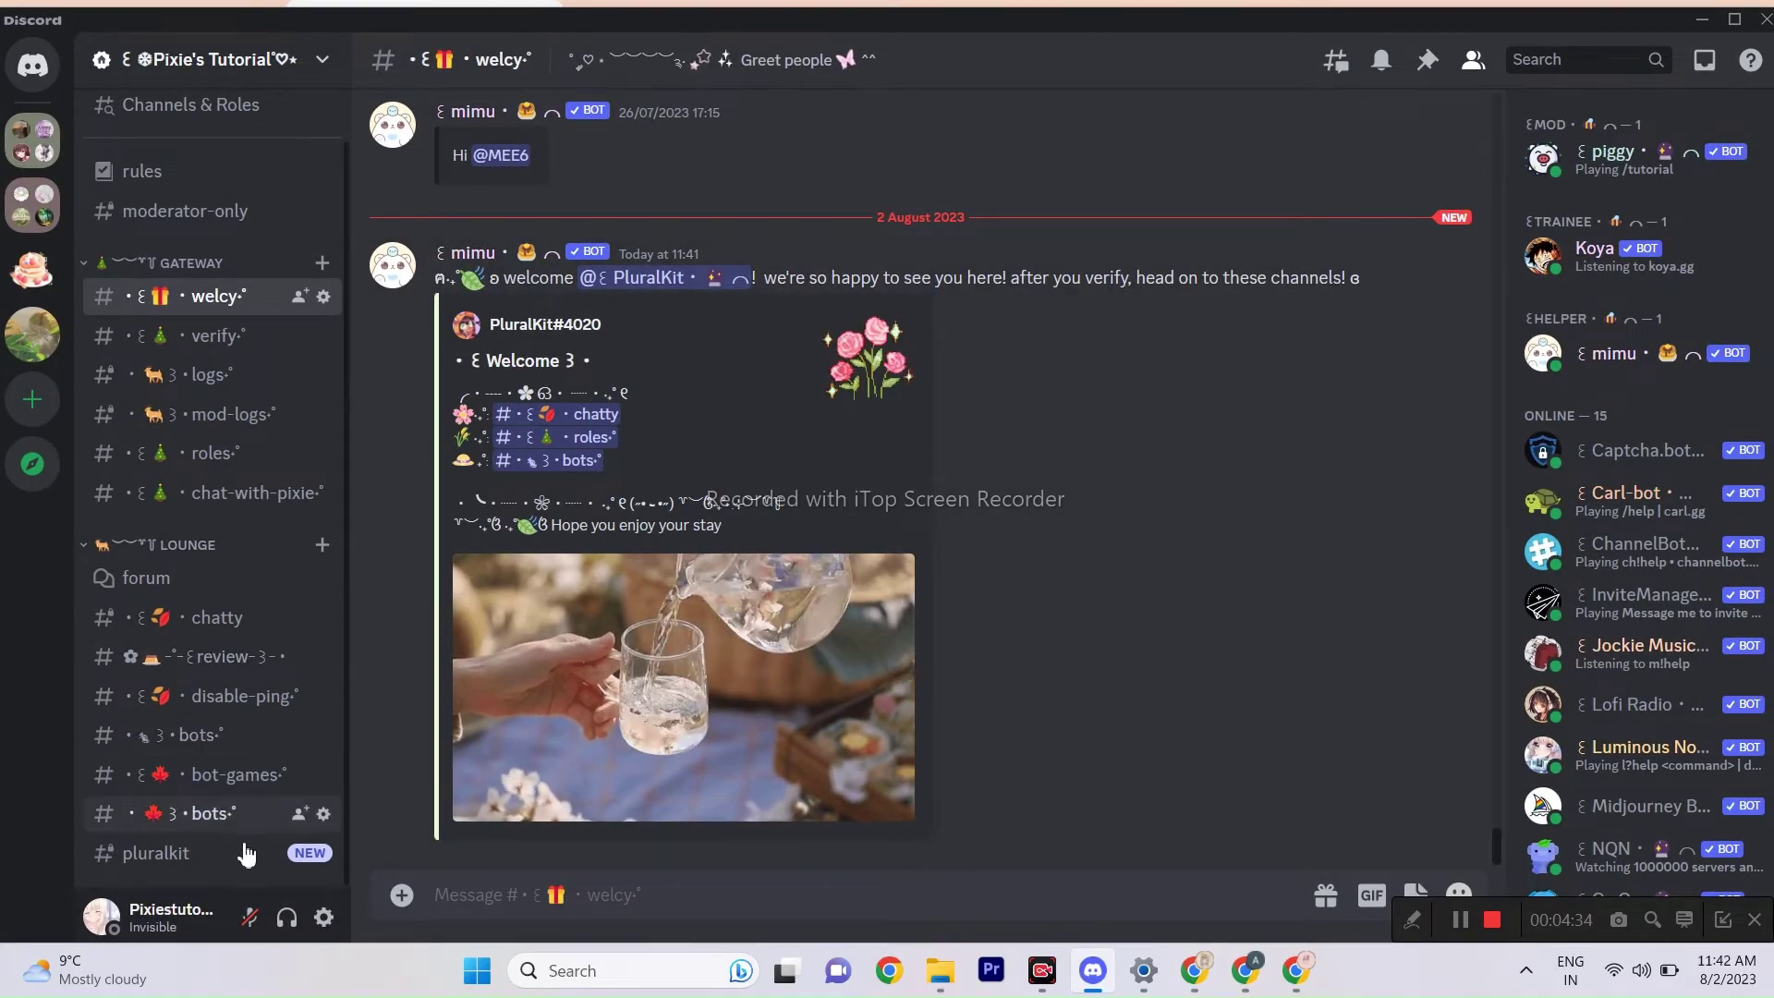
Step: Mention the PluralKit bot in the pluralkit channel and send the command pk;help
left_click(333, 858)
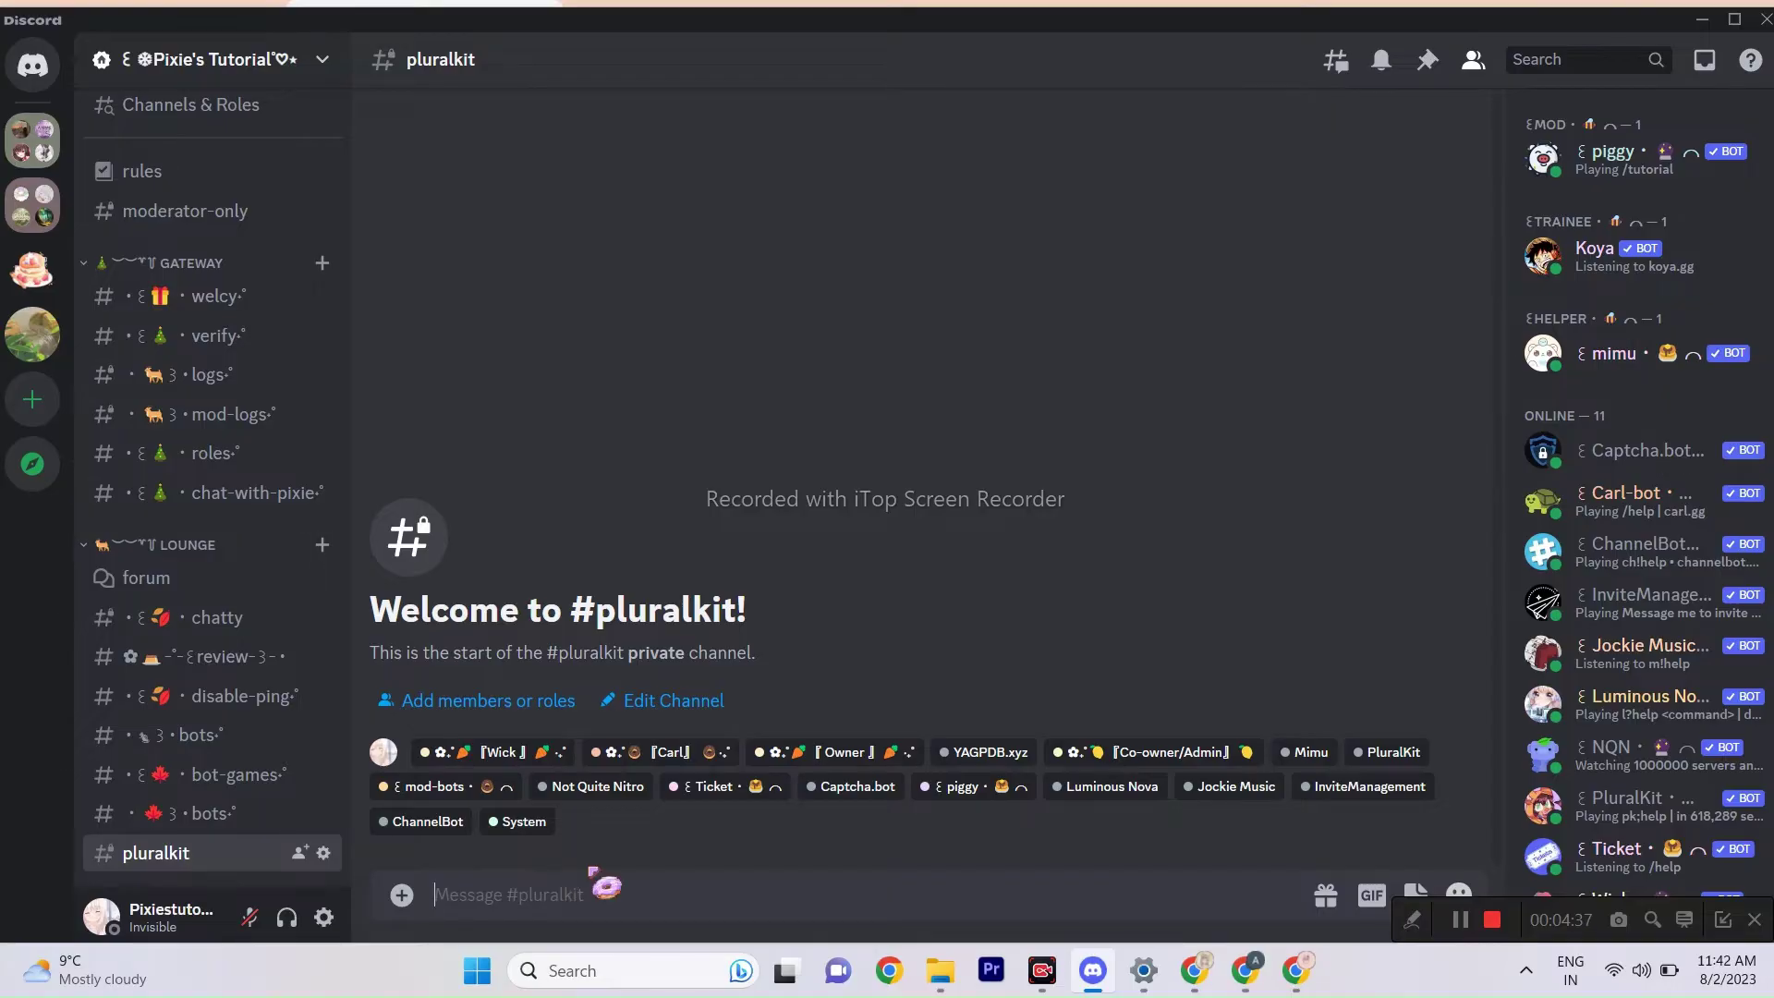
type("@pl")
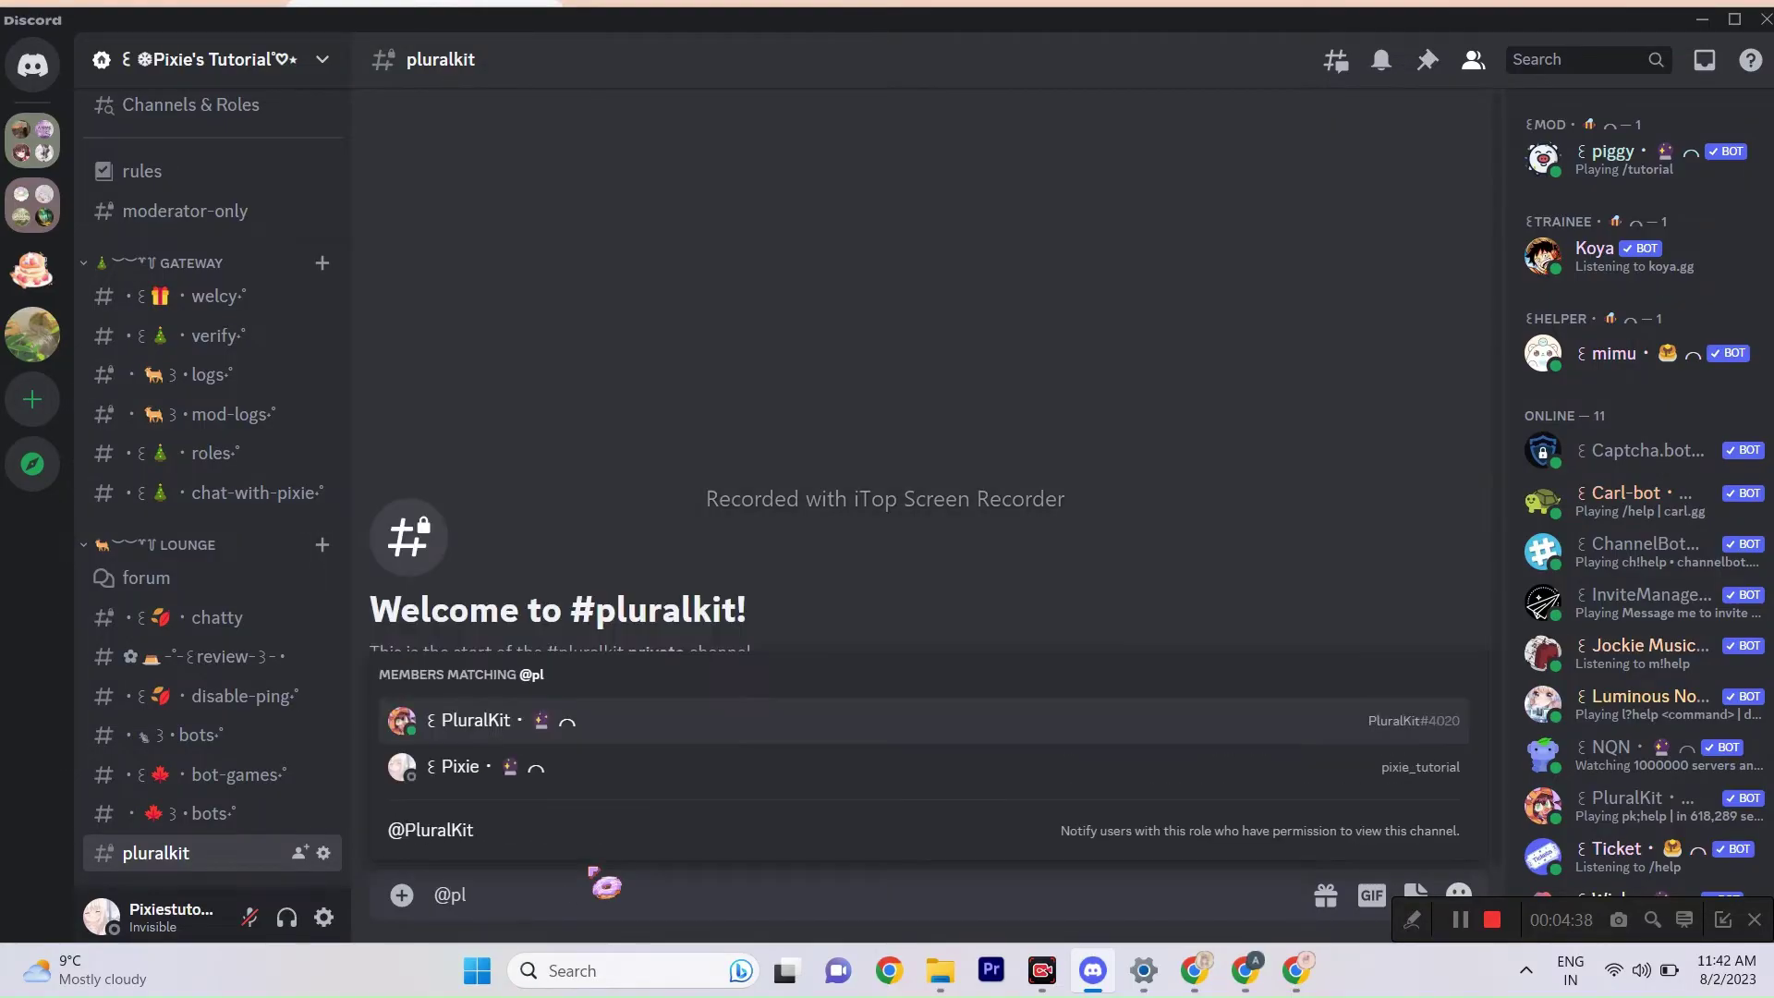
left_click(497, 720)
key("Return")
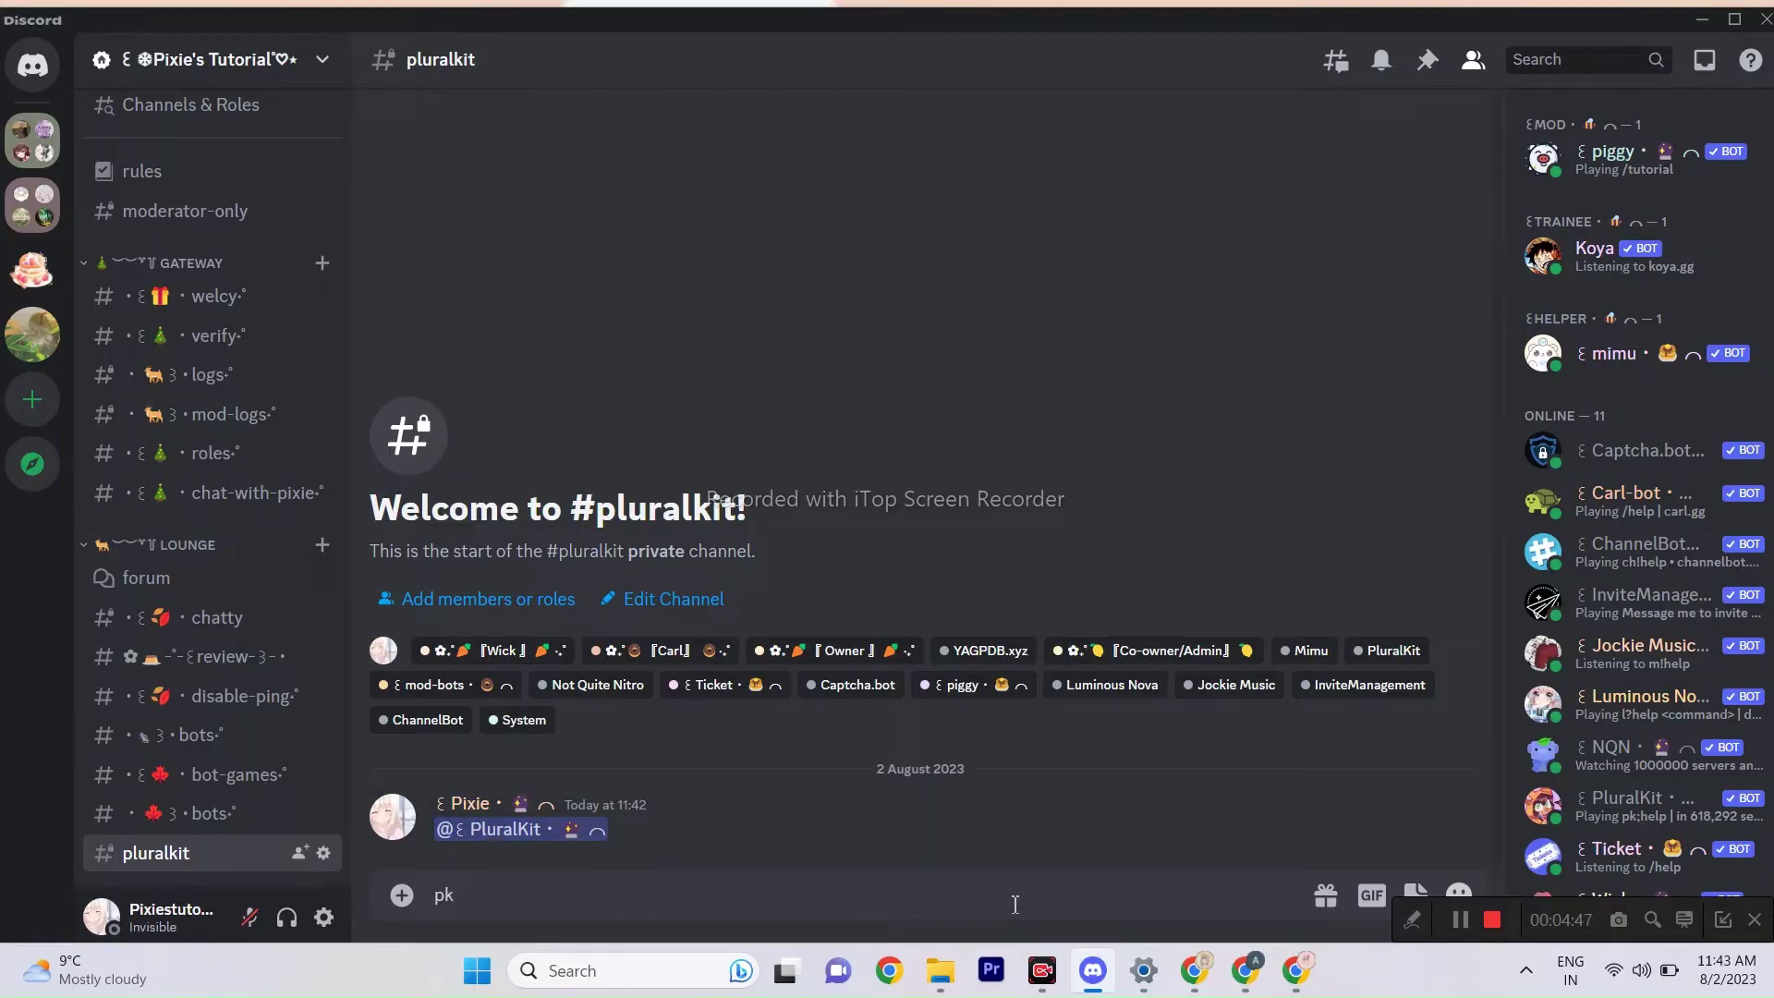
type("pk;help")
key("Return")
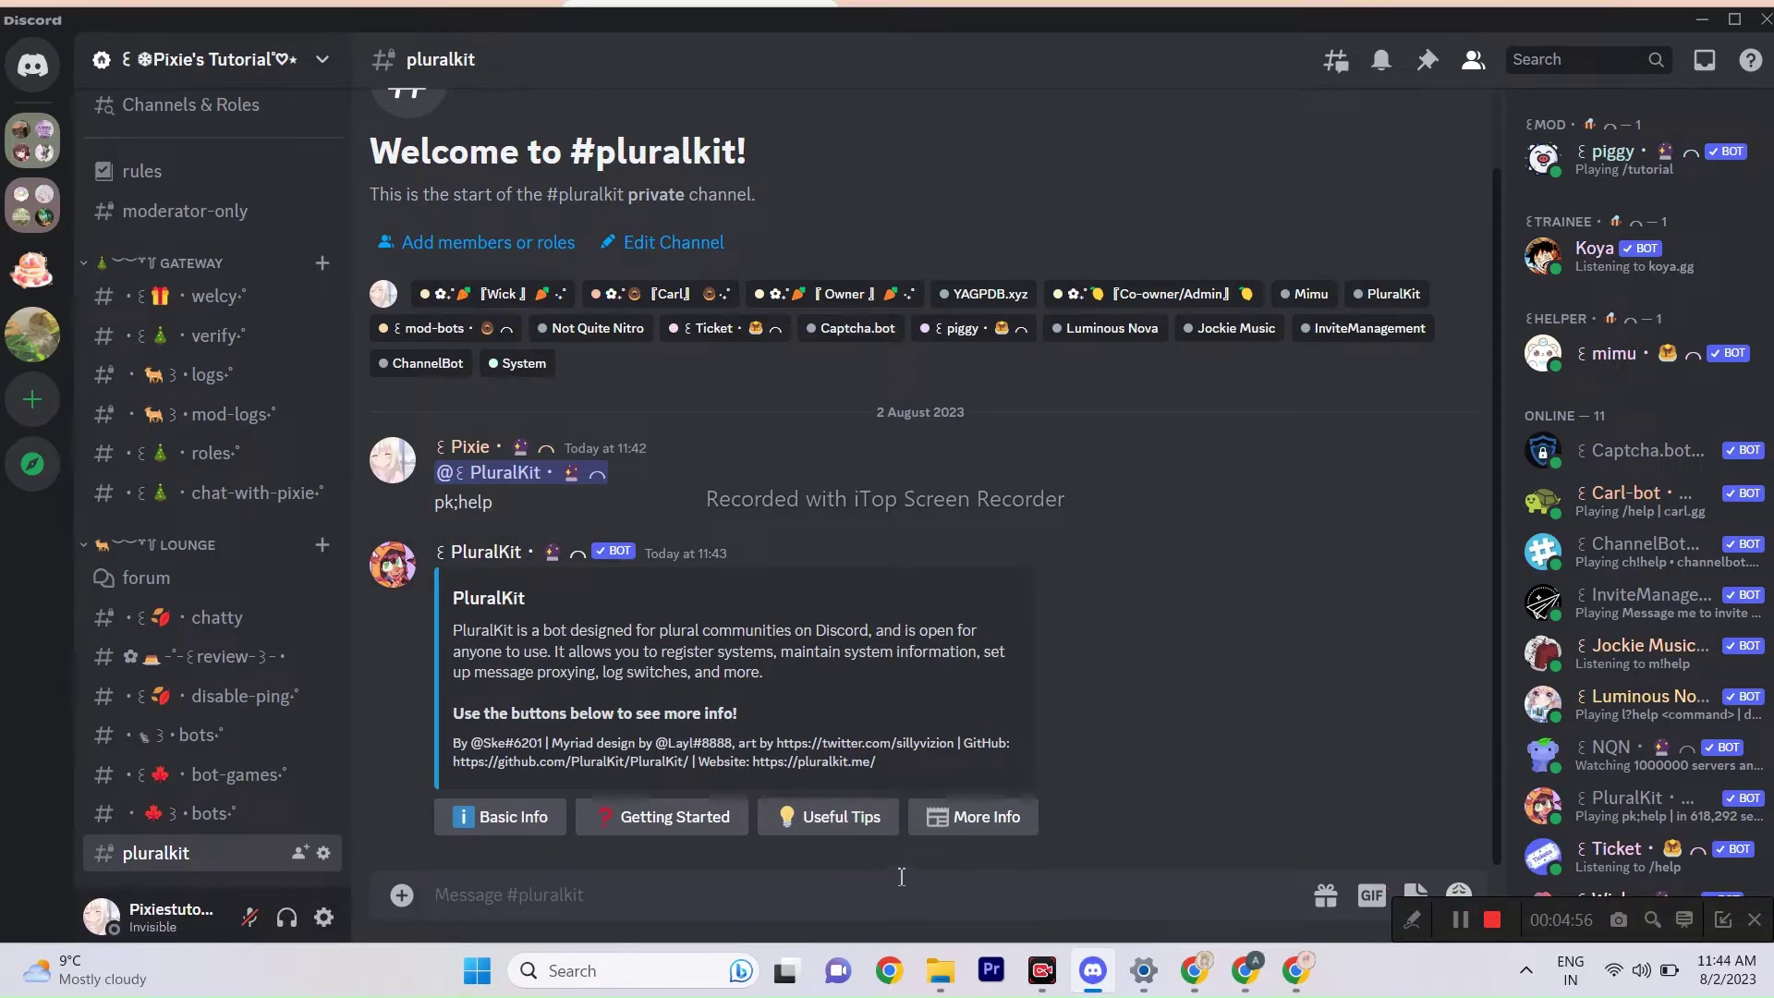
Step: Create a new PluralKit system named PT by sending the command "Pk;s new PT"
type("Pk;s new")
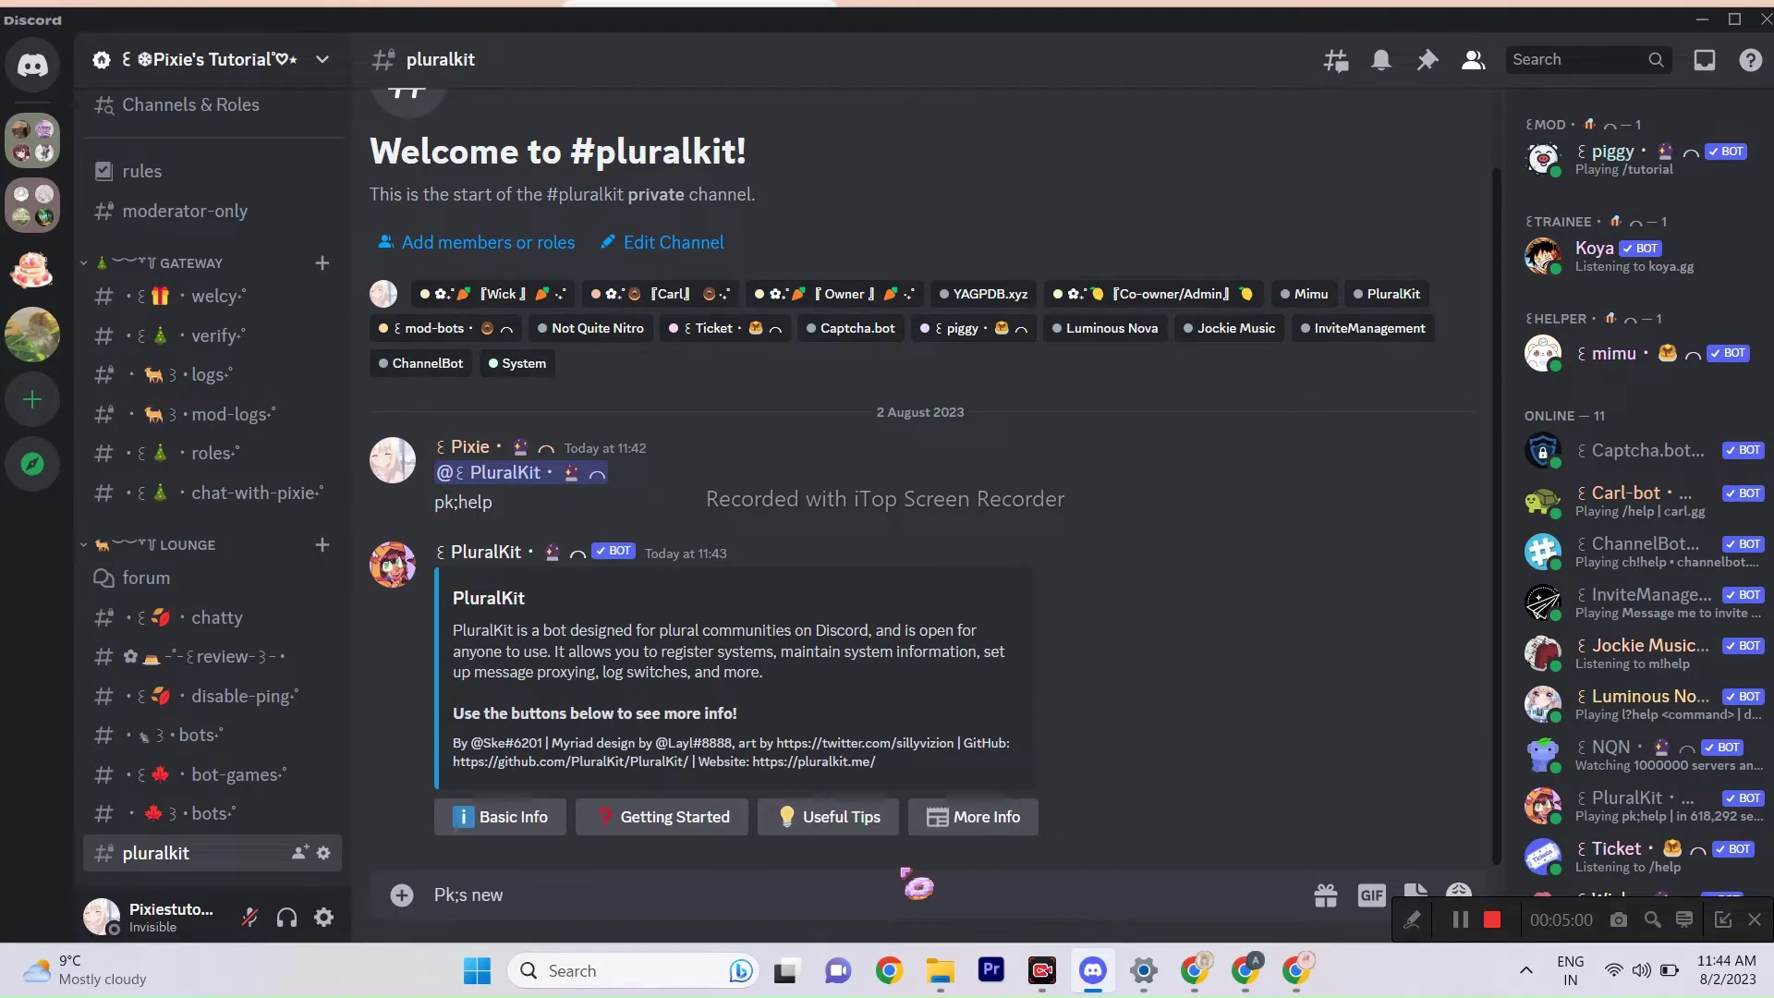
type(" PT")
key("Return")
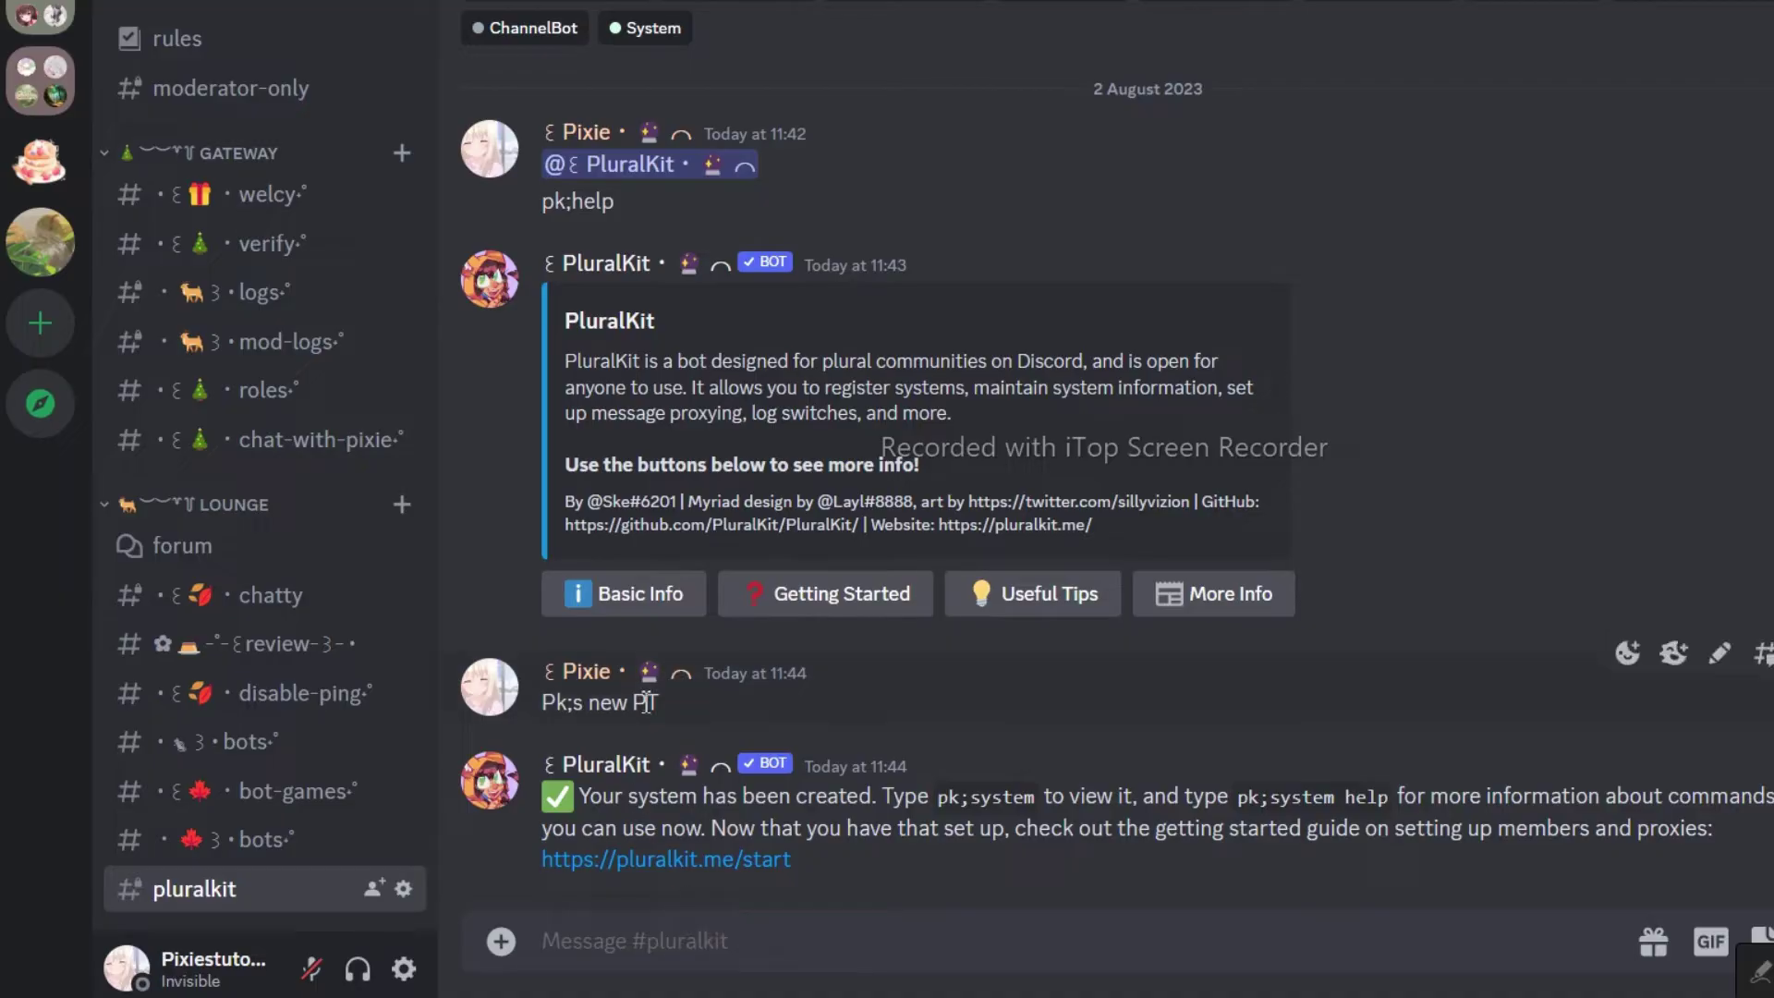
left_click_drag(662, 704, 574, 703)
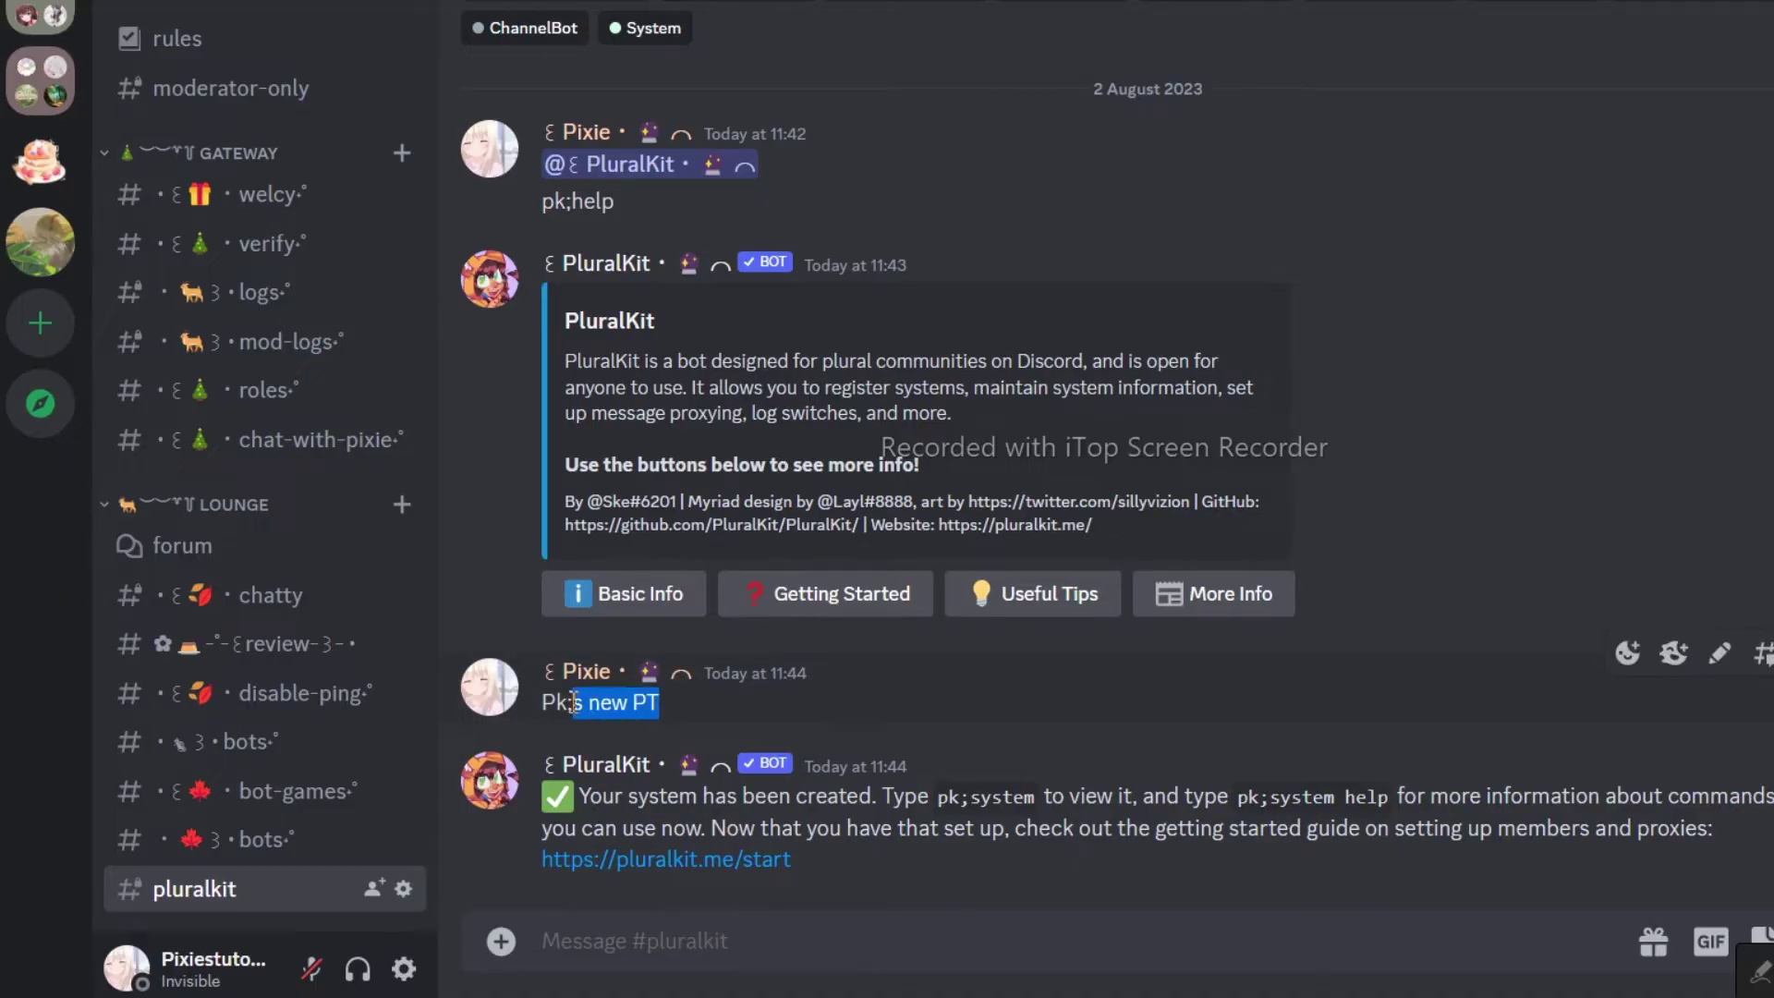
Step: Rename the system to Pixie by sending the command "Pk;s rename Pixie"
left_click(643, 943)
type("Pk;s rename Pixie")
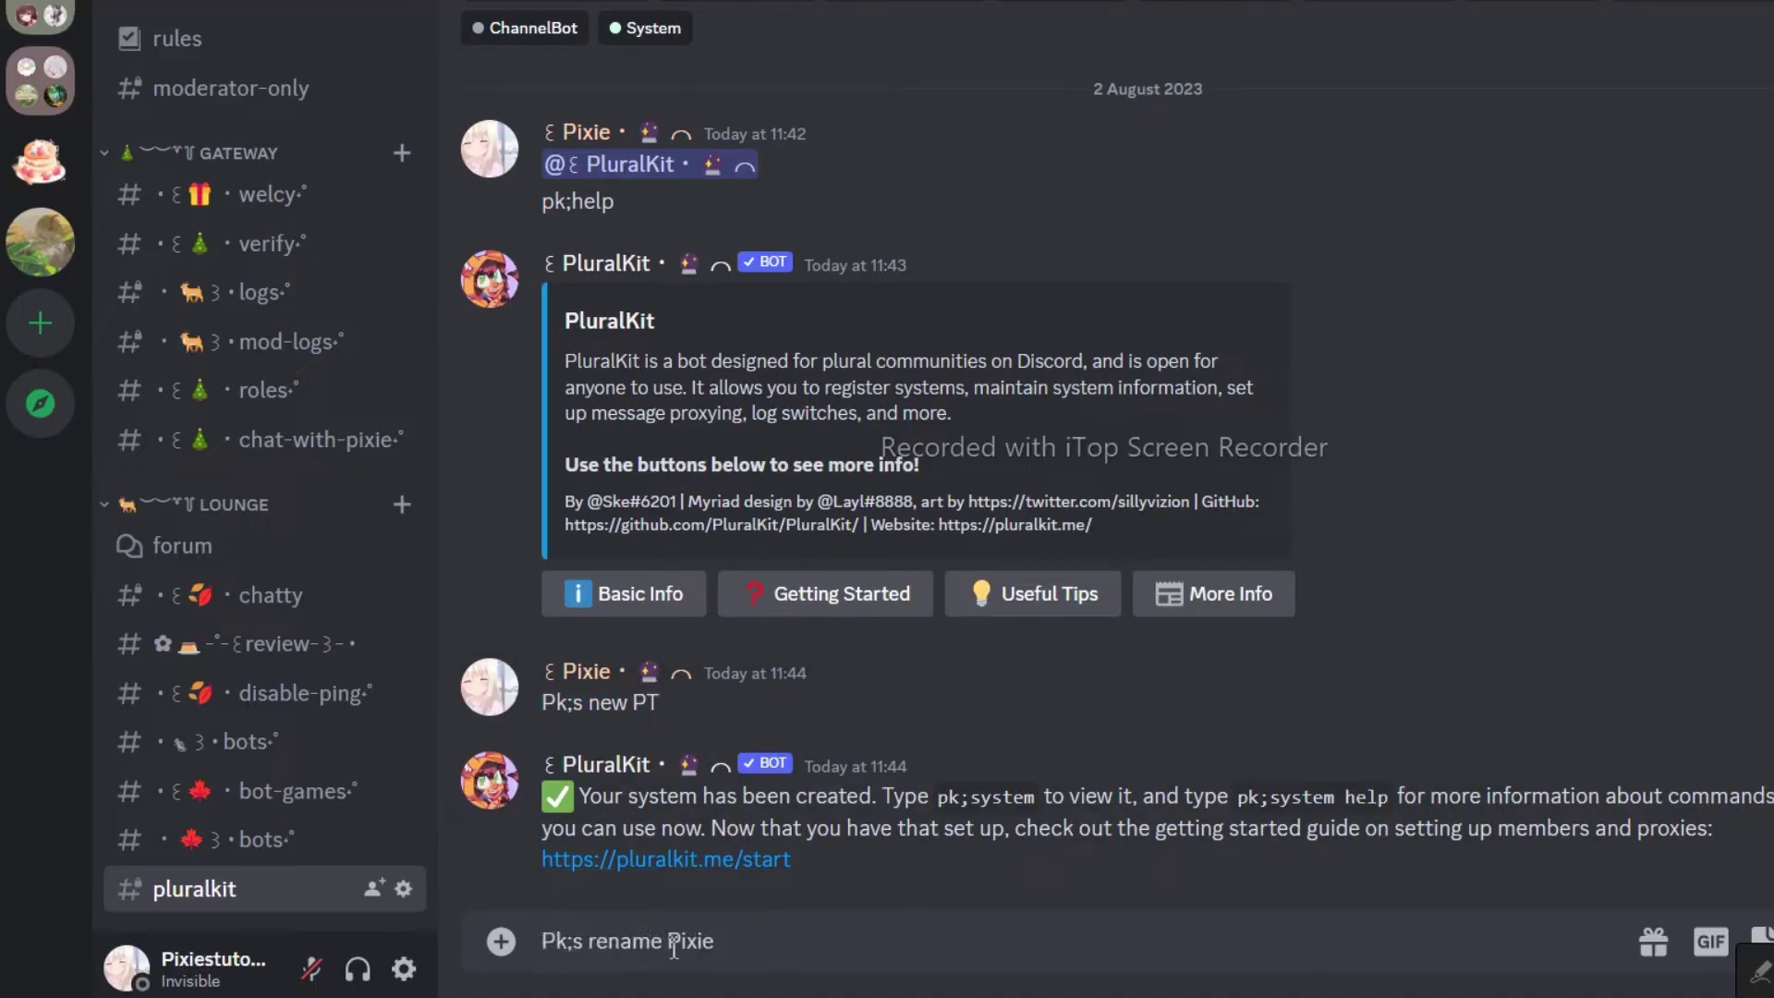
left_click_drag(669, 944, 722, 943)
left_click(766, 965)
key("Return")
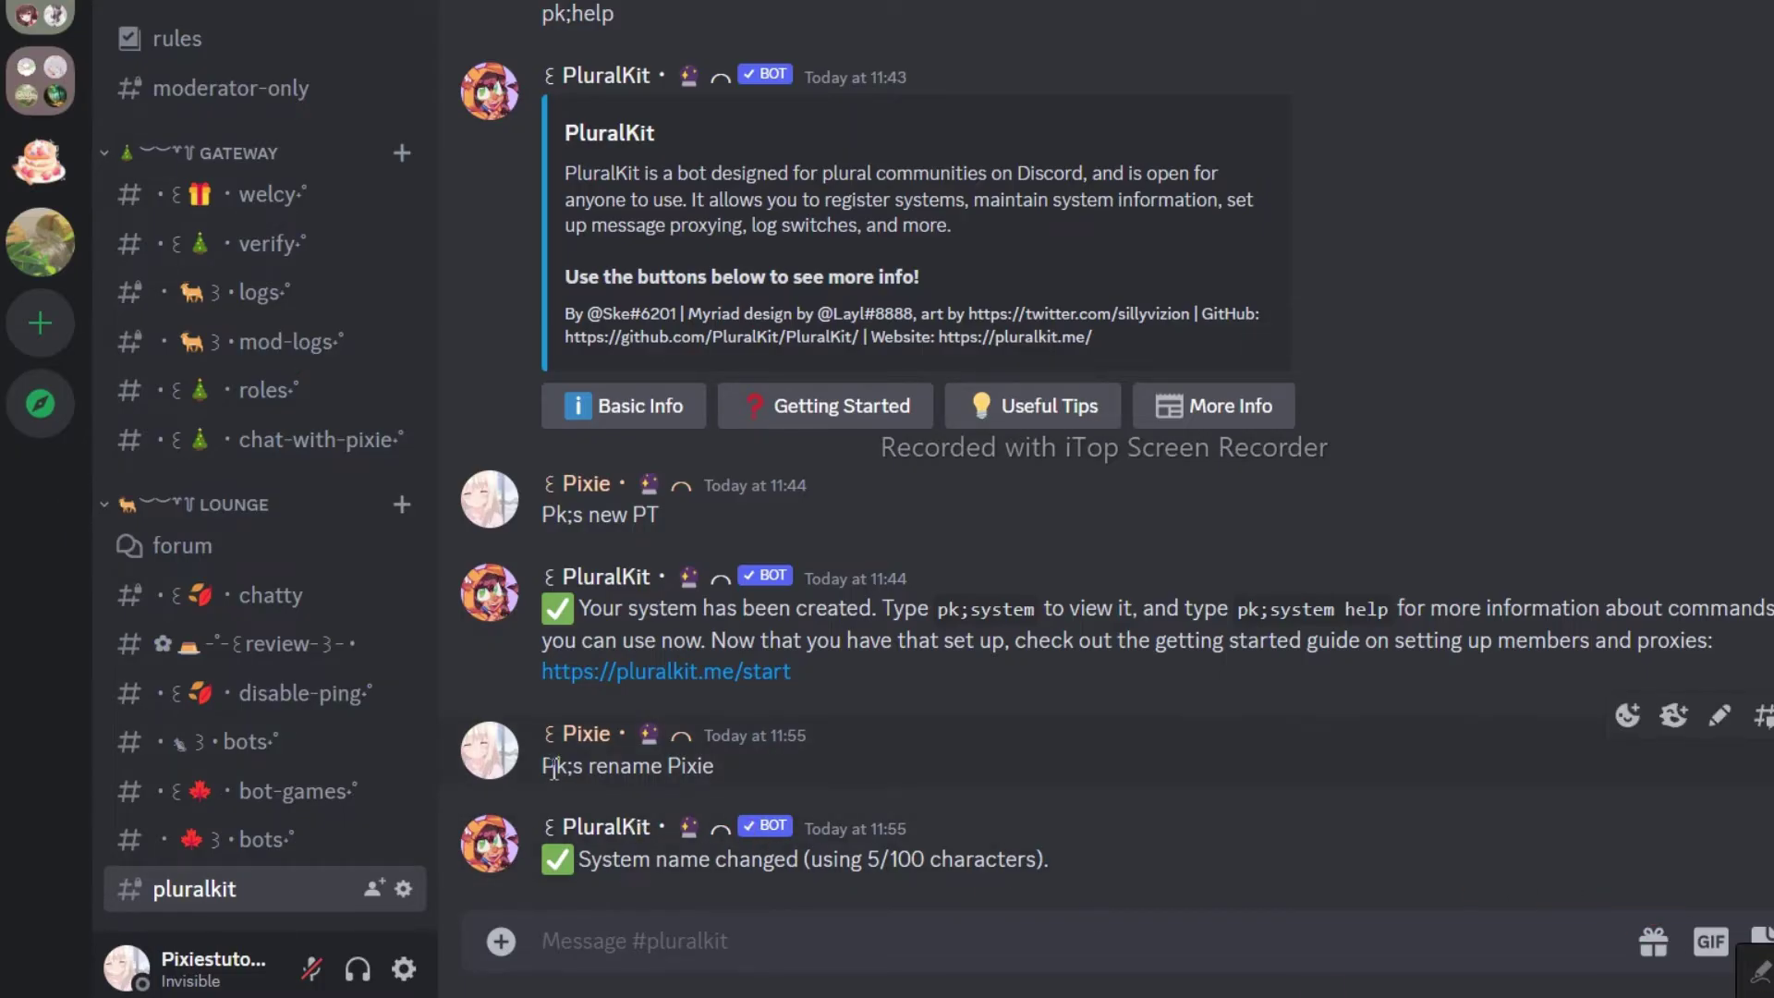
Step: Set the system's icon by sending the command "Pk;s icon" with the image IMG_3543 attached
key("ctrl+c")
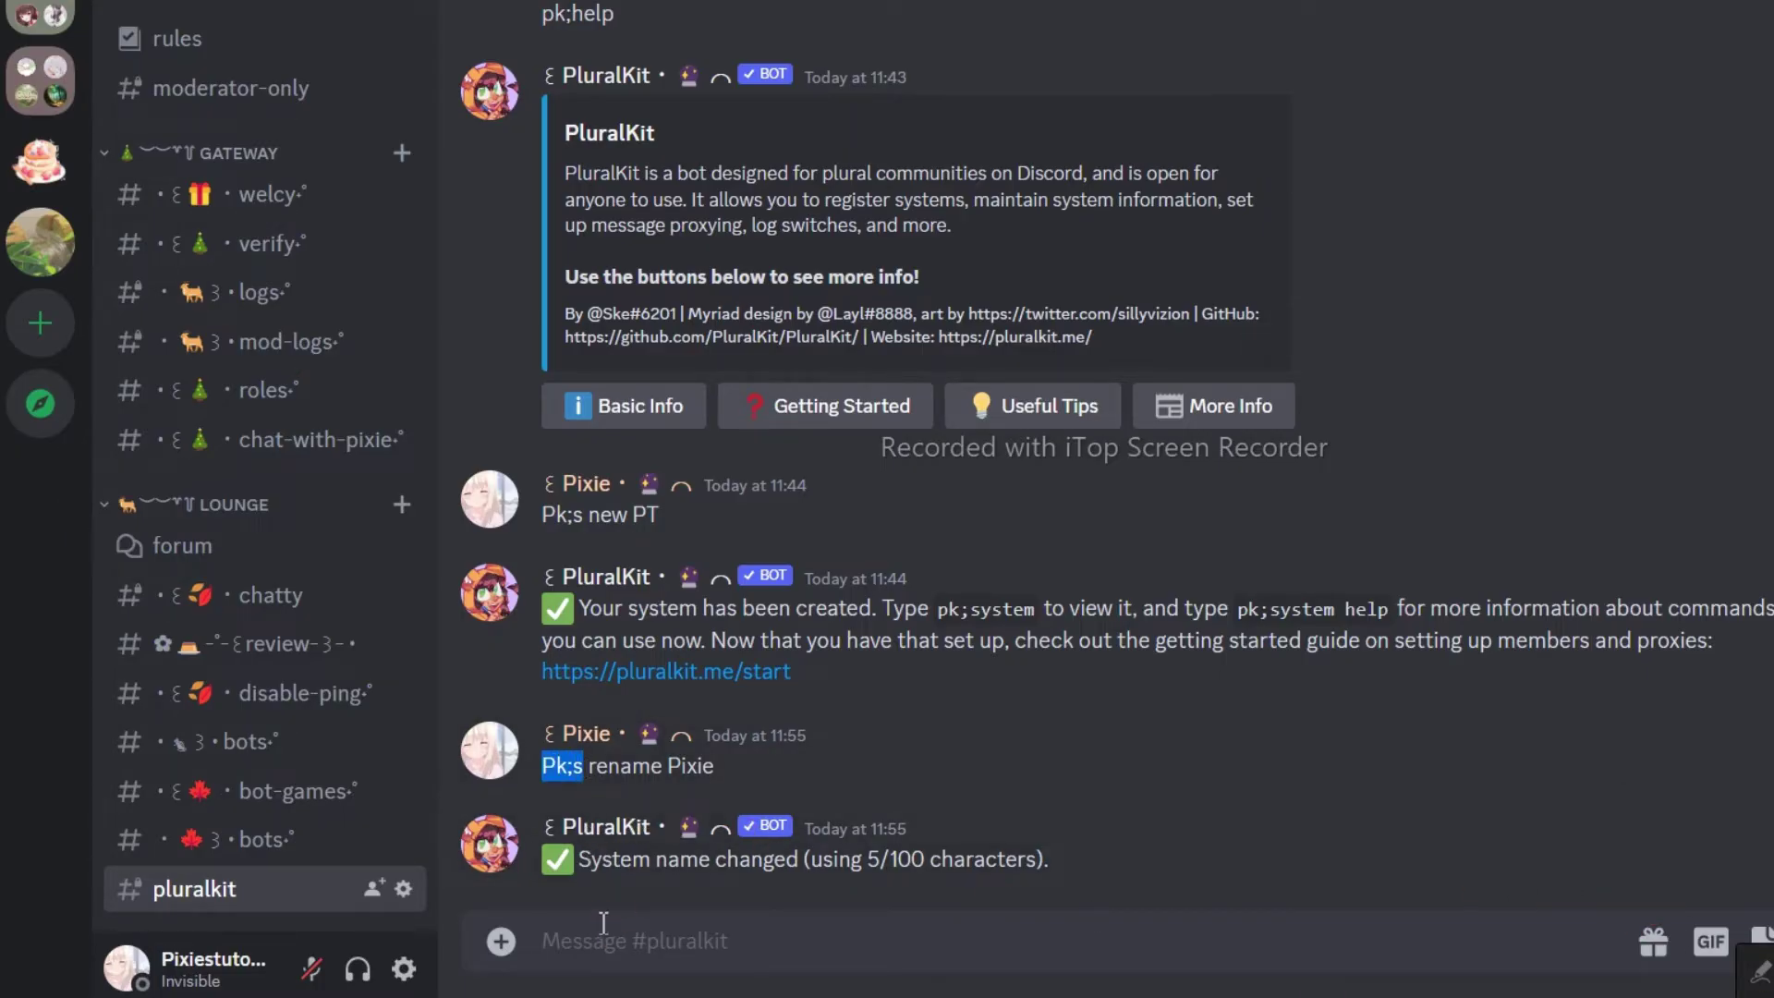
left_click(603, 940)
key("ctrl+v")
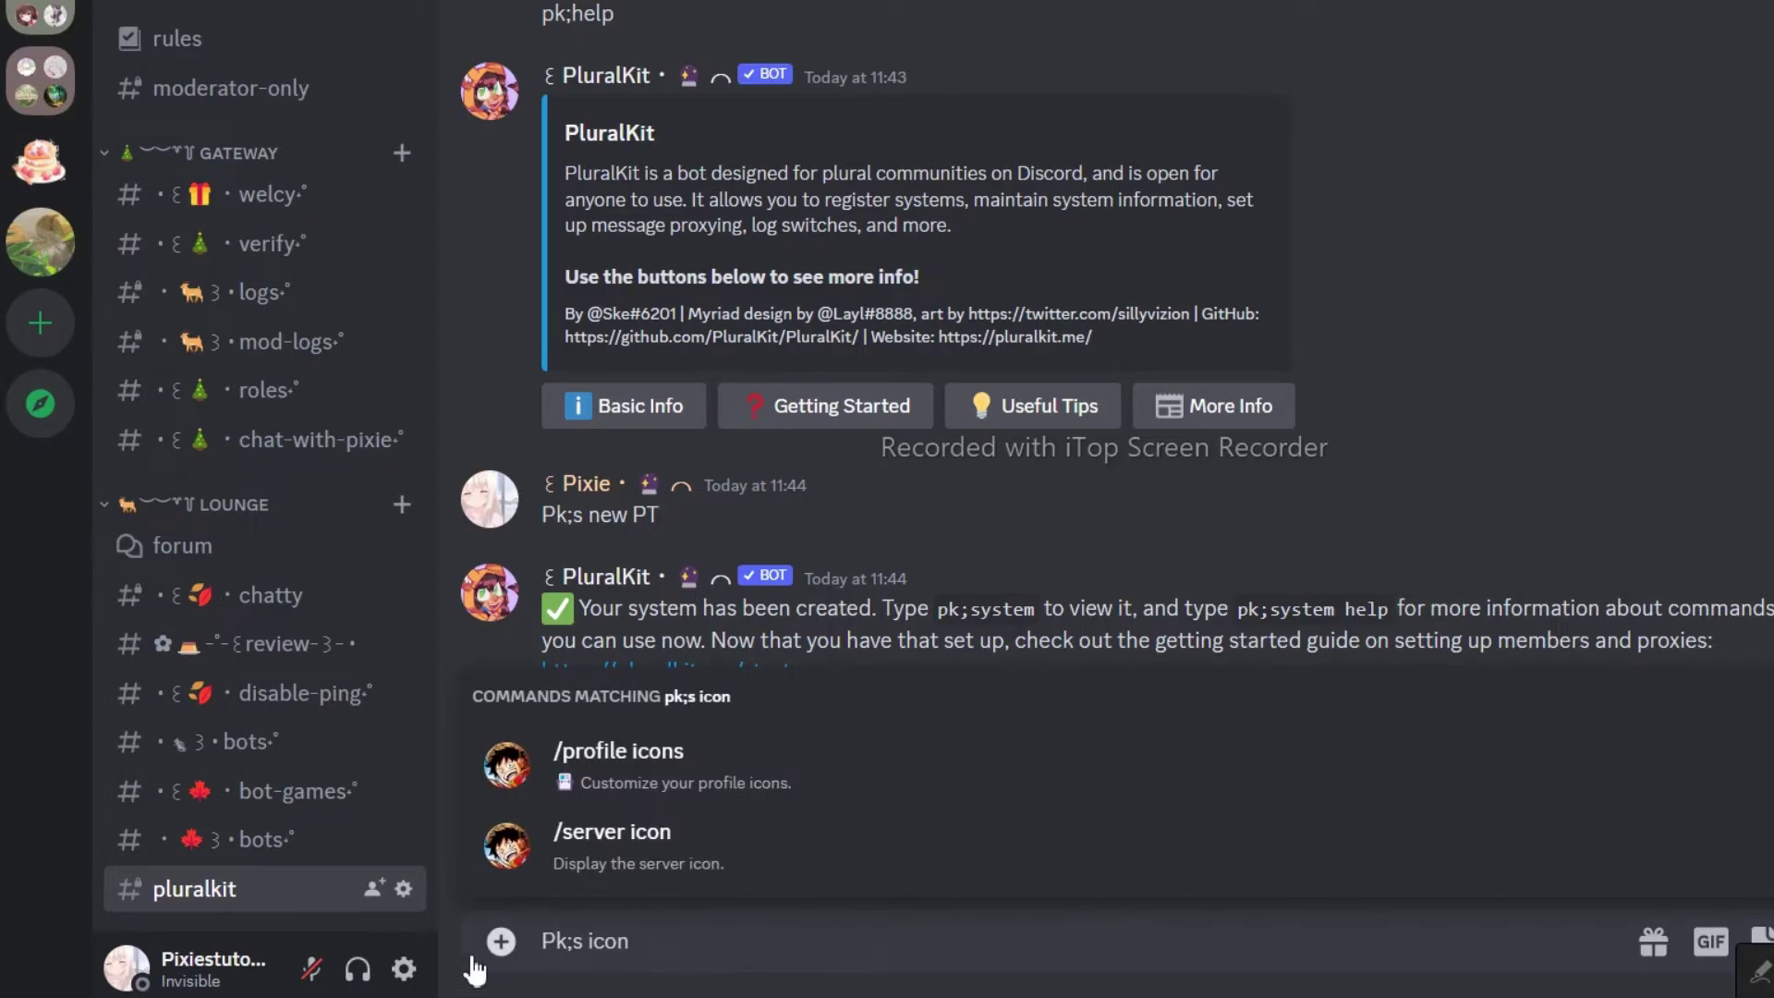
left_click(501, 941)
left_click(551, 679)
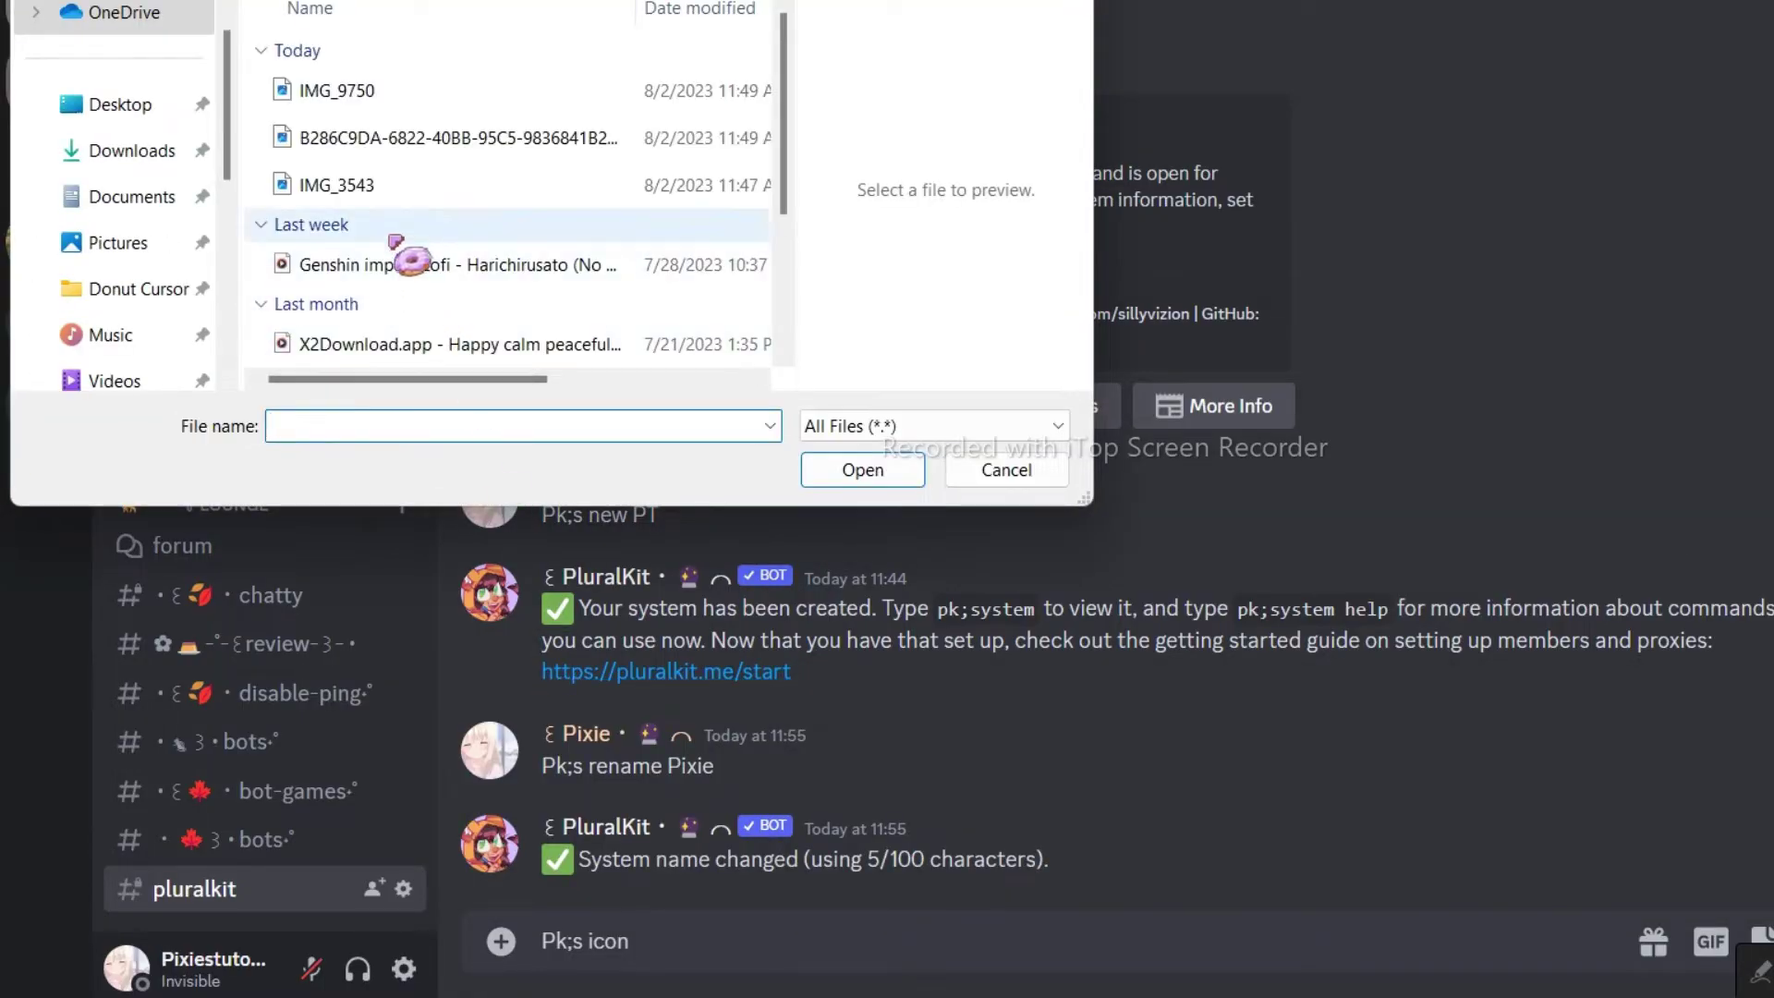
left_click(383, 190)
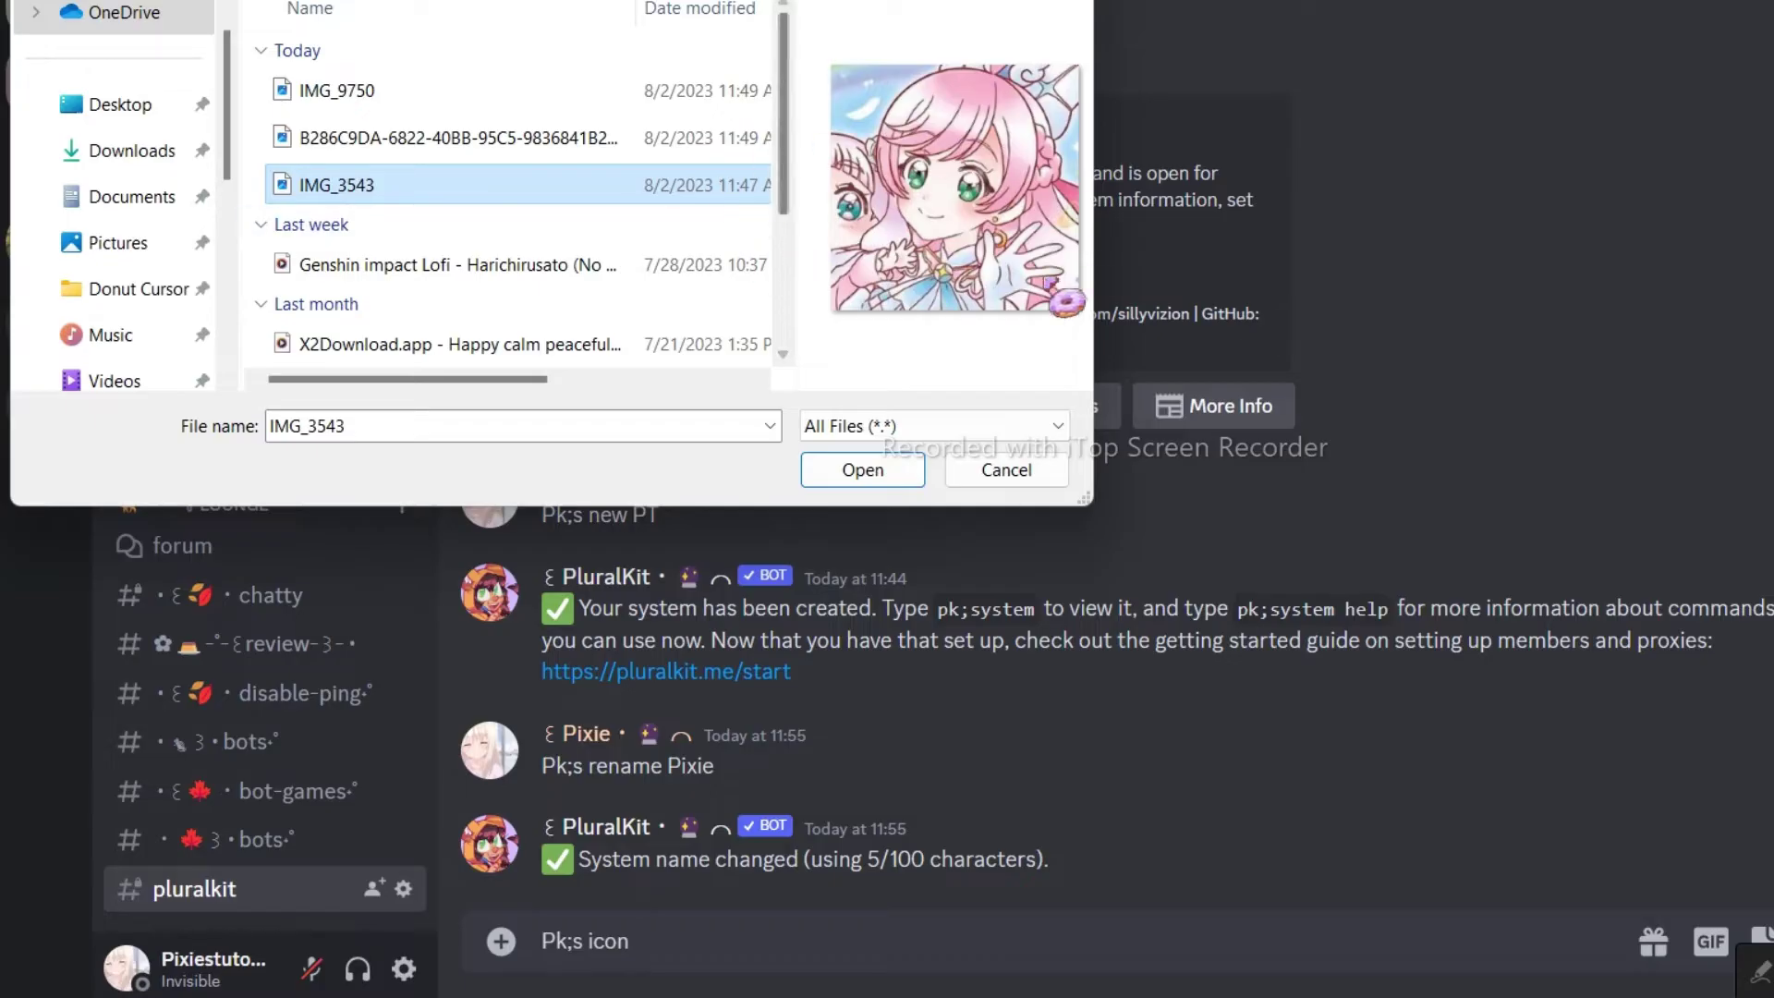
left_click(895, 467)
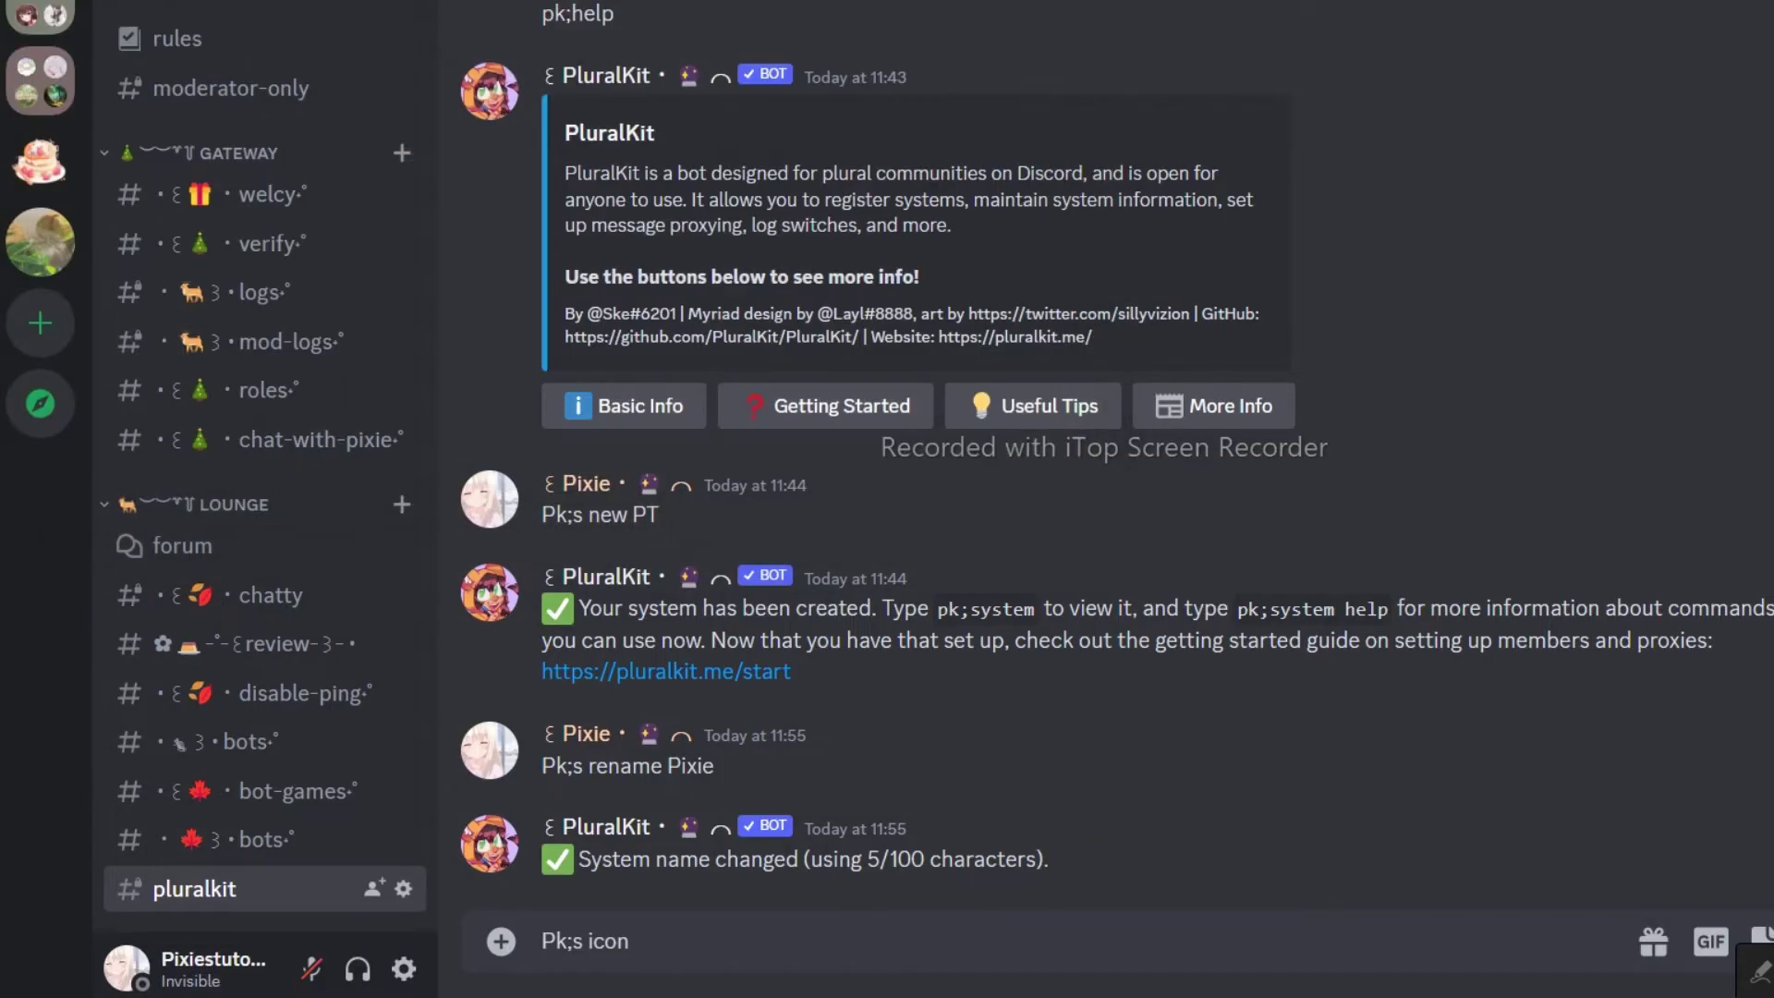
key("Return")
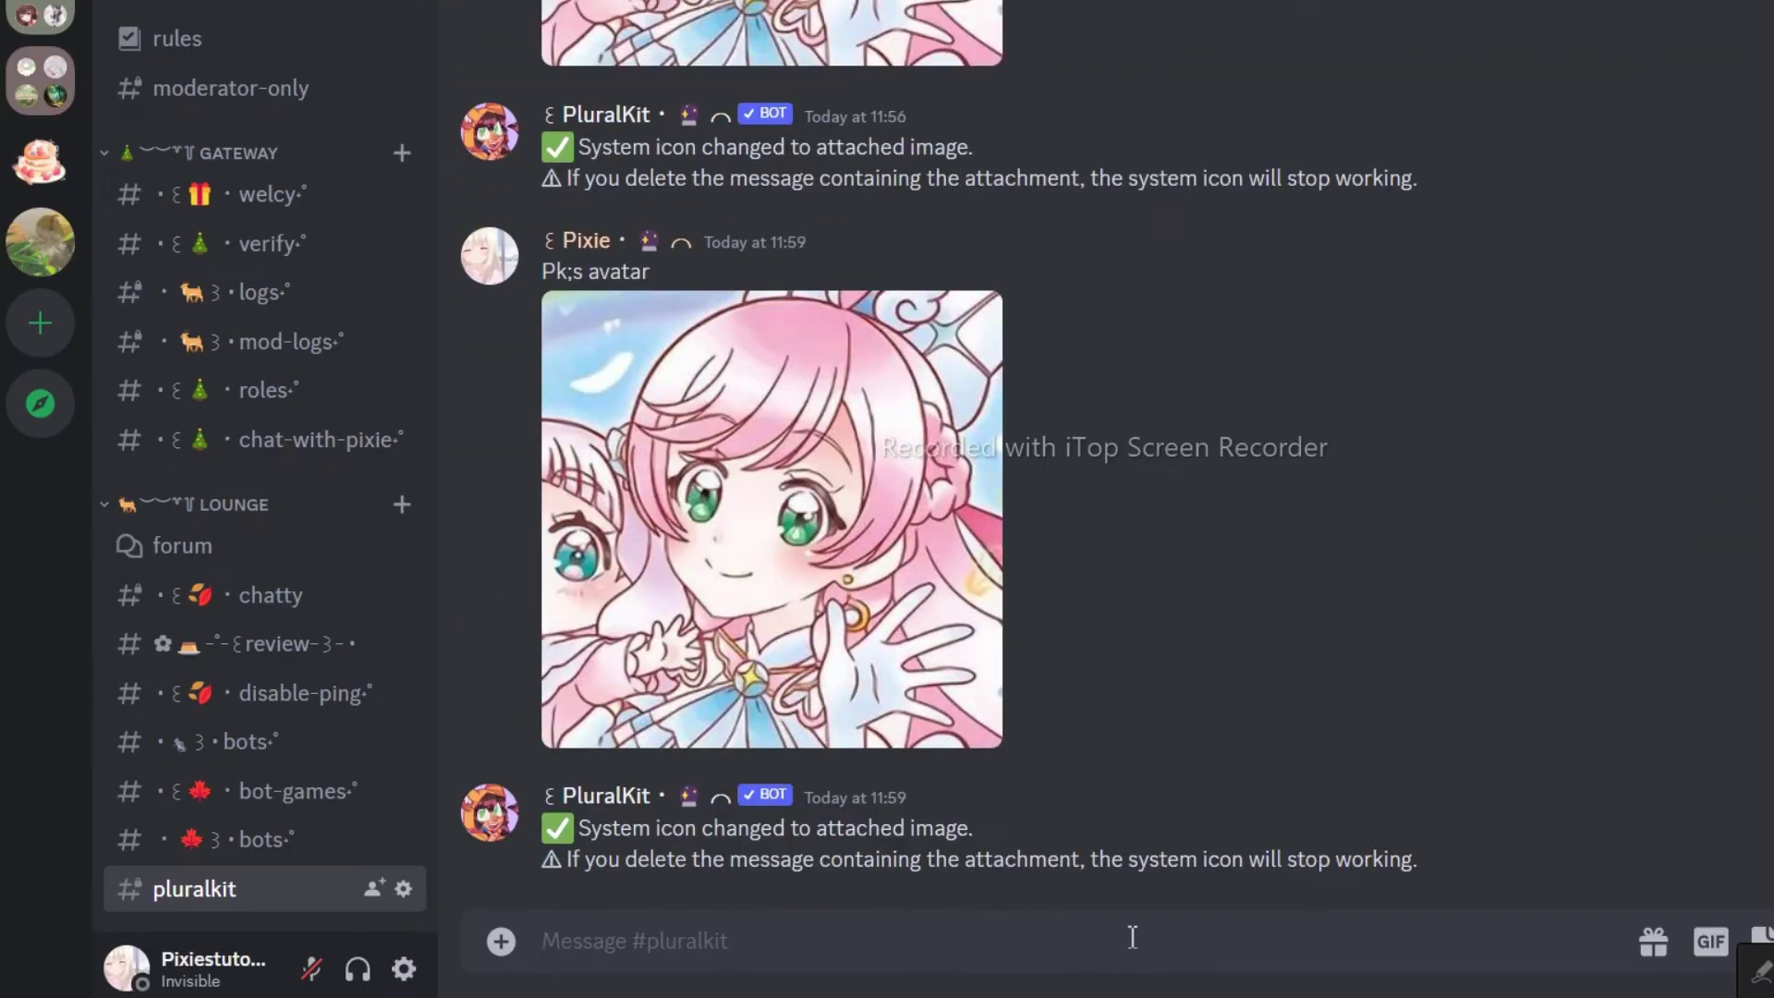
Step: Set the system's banner by sending the command "pk;s banner" with the image IMG_9750 attached
type("pk;s banner")
left_click_drag(658, 941, 578, 938)
left_click(704, 964)
left_click(500, 942)
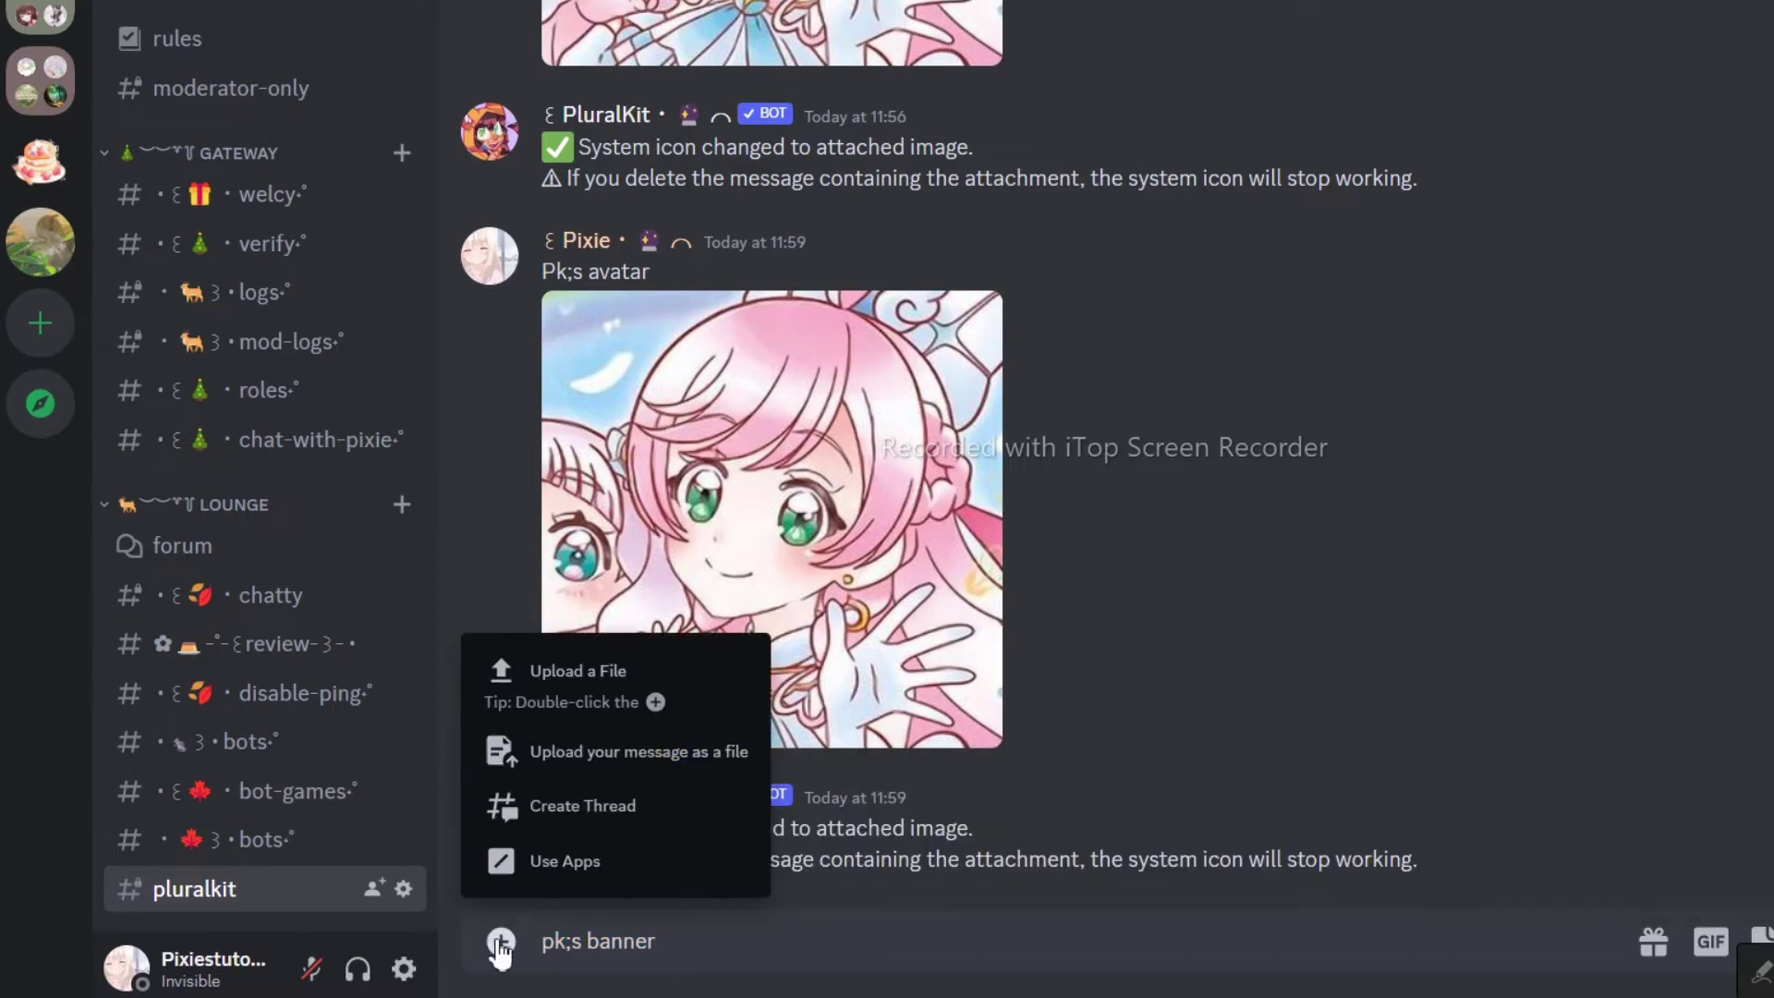
left_click(554, 778)
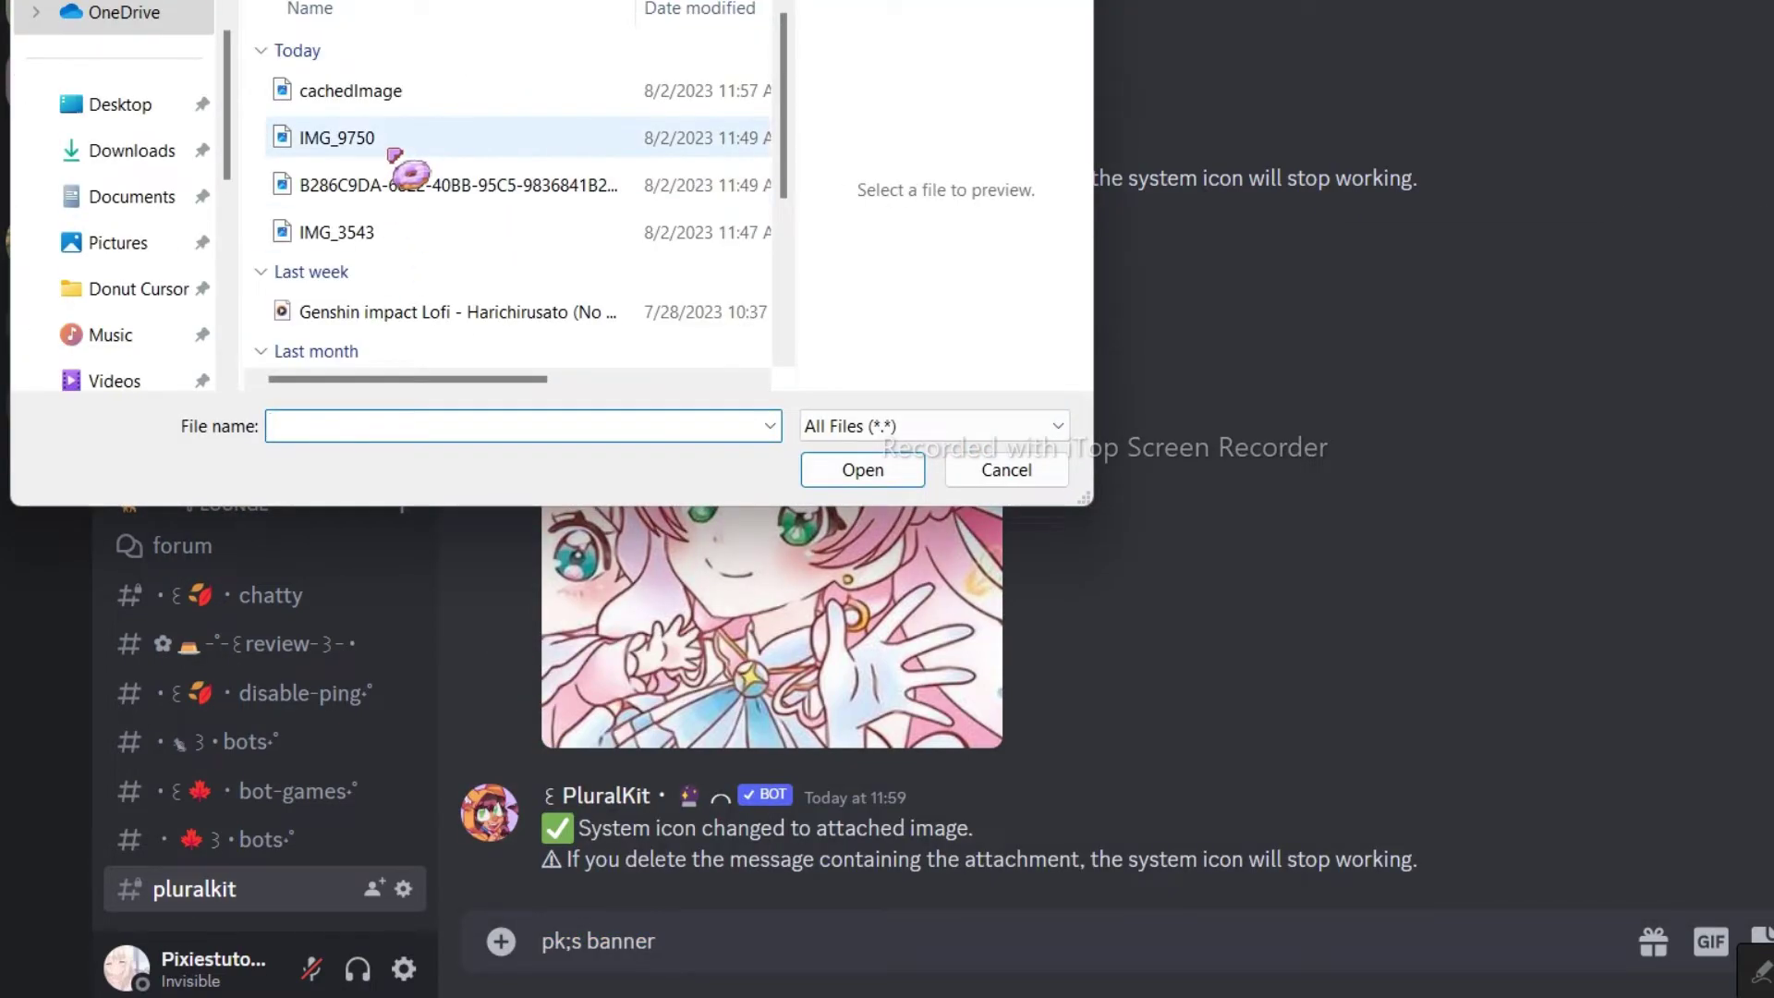
left_click(393, 150)
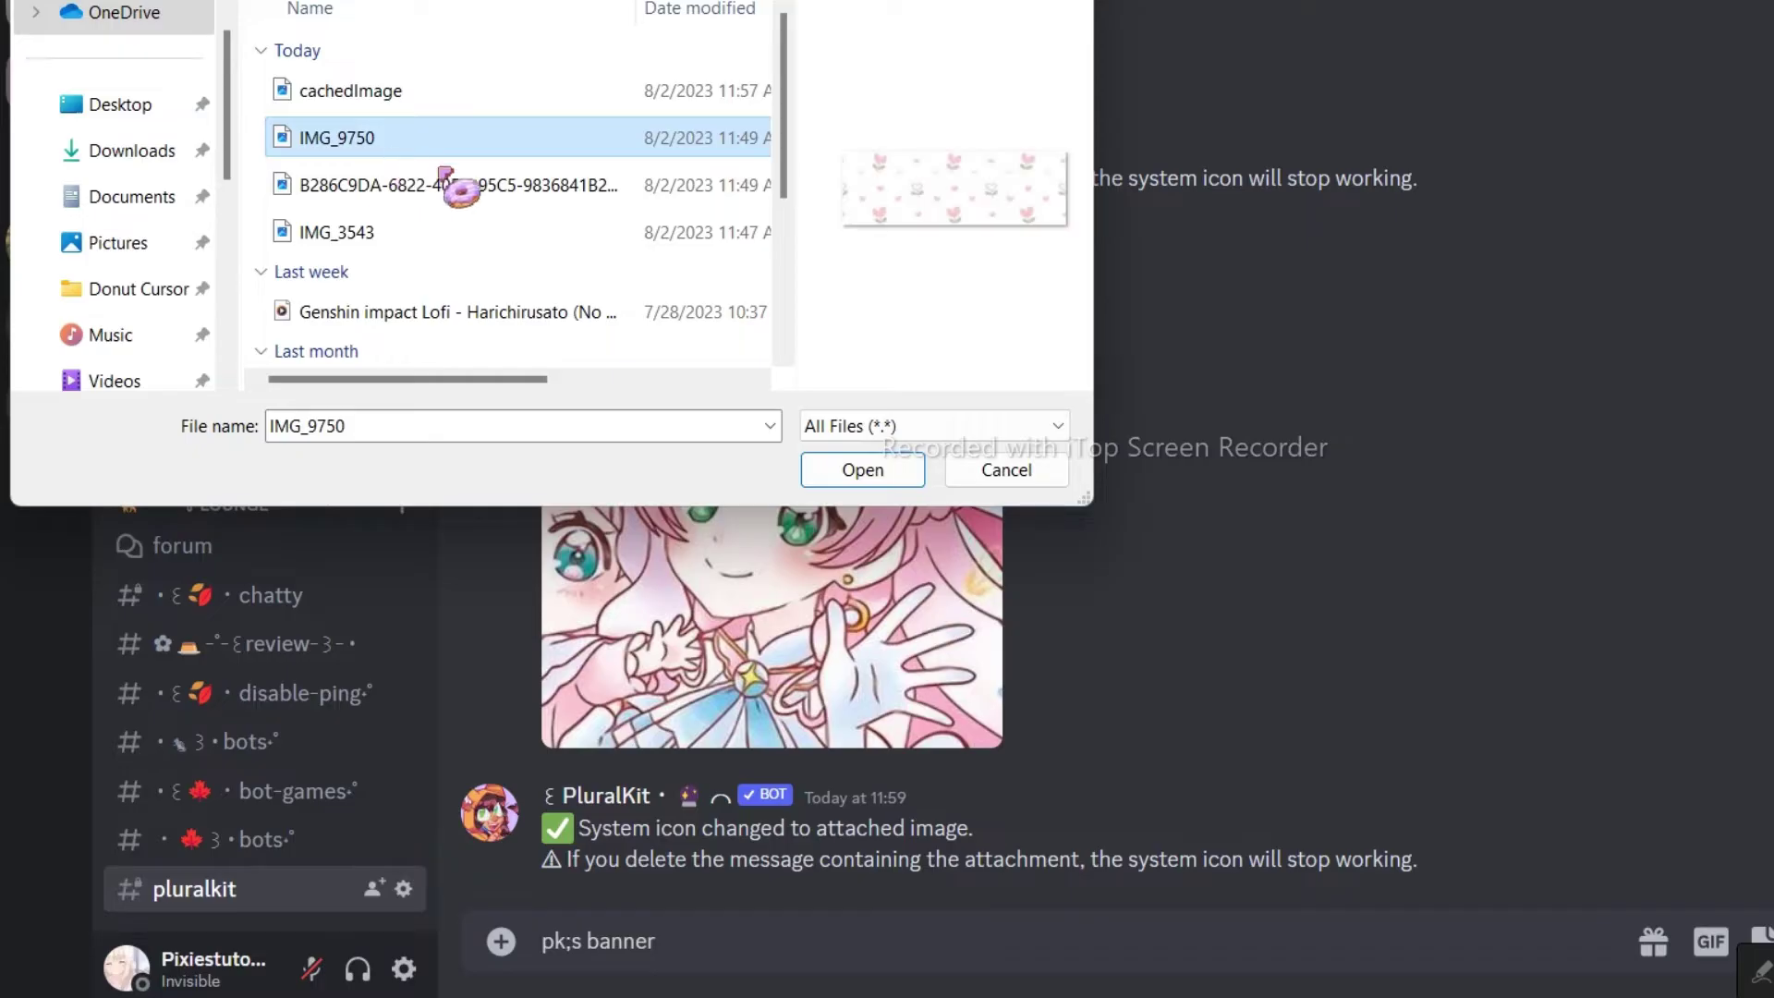
left_click(865, 482)
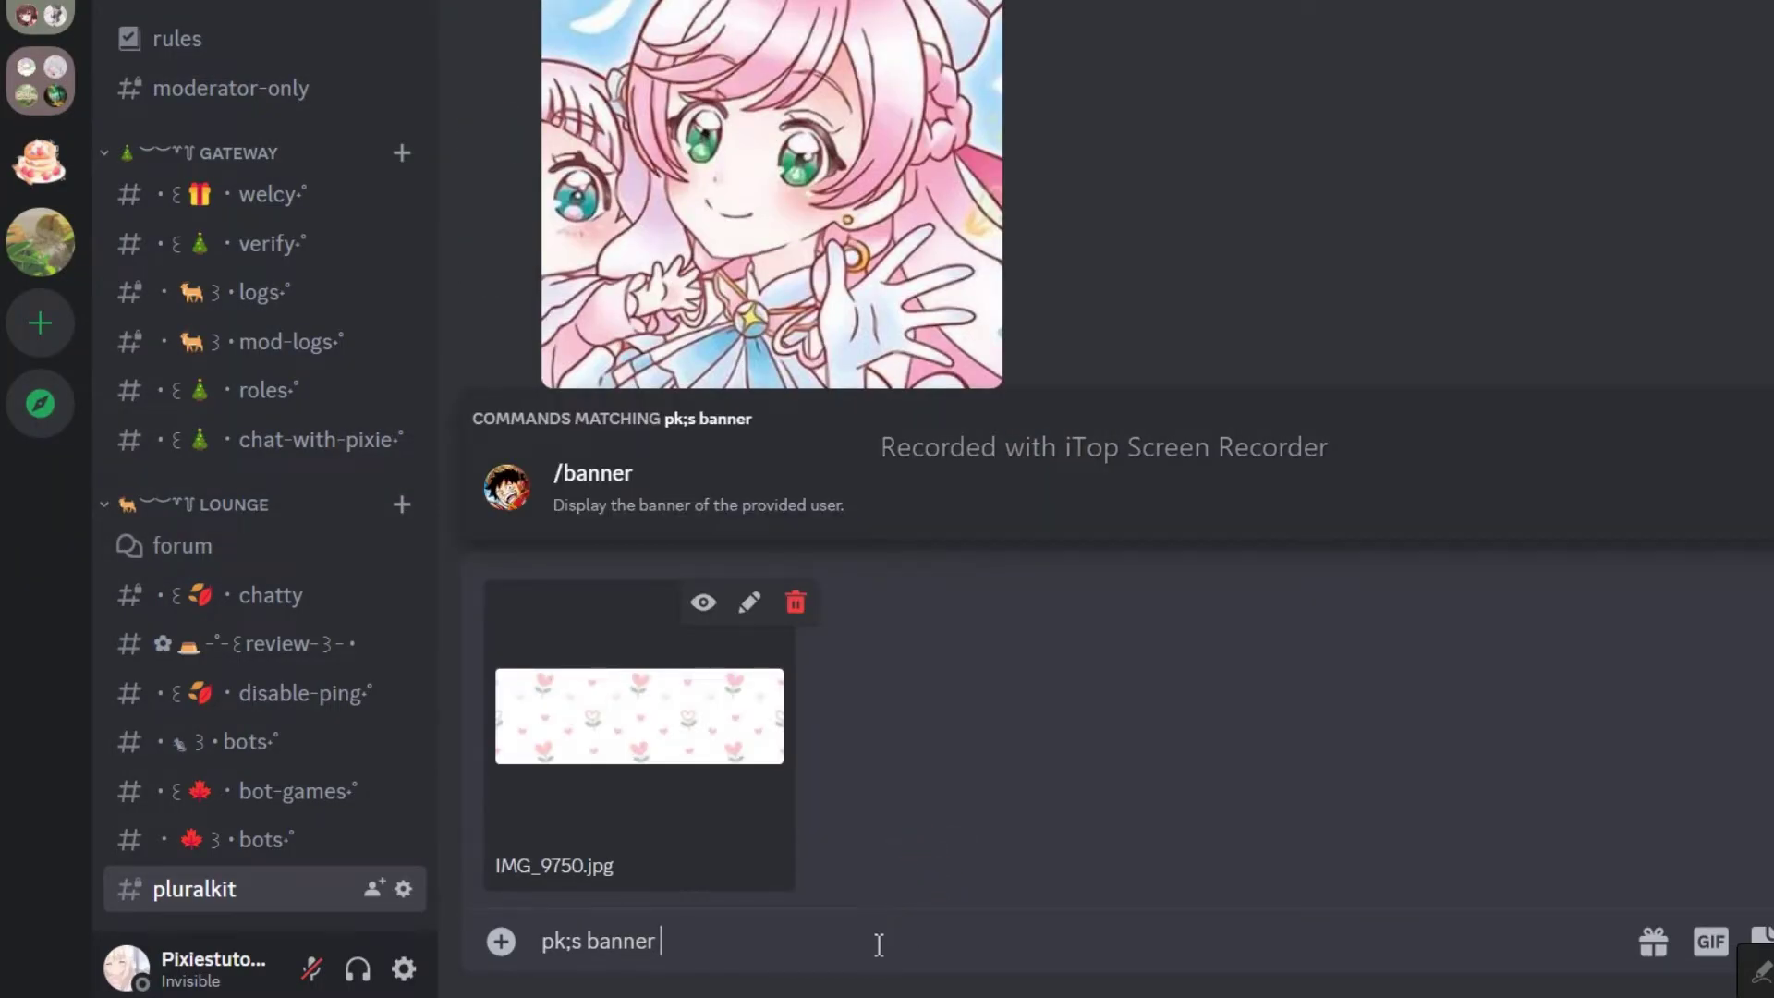
key("Return")
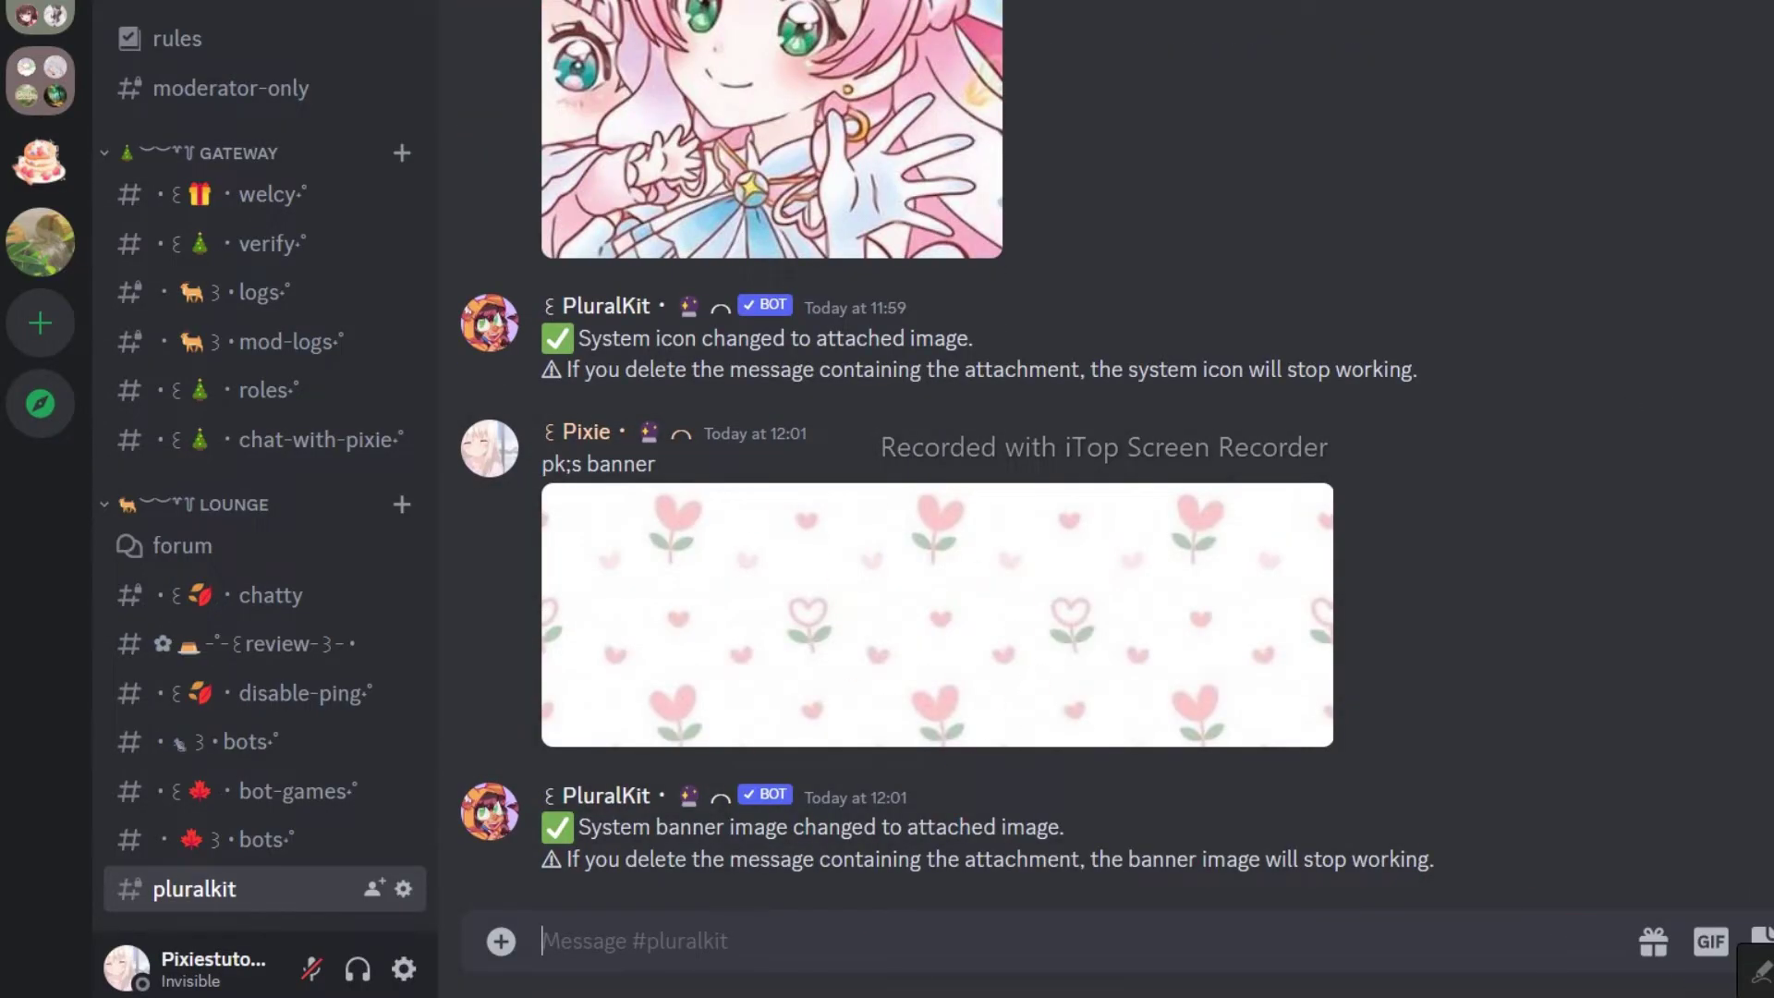
Step: Draft the command "pk;s color" in the pluralkit channel without sending it
type("pk;s color")
key("shift+Left")
key("shift+Left")
key("shift+Left")
key("shift+Left")
key("shift+Left")
key("shift+Left")
key("shift+Left")
key("shift+Left")
key("shift+Left")
key("shift+Left")
left_click(703, 940)
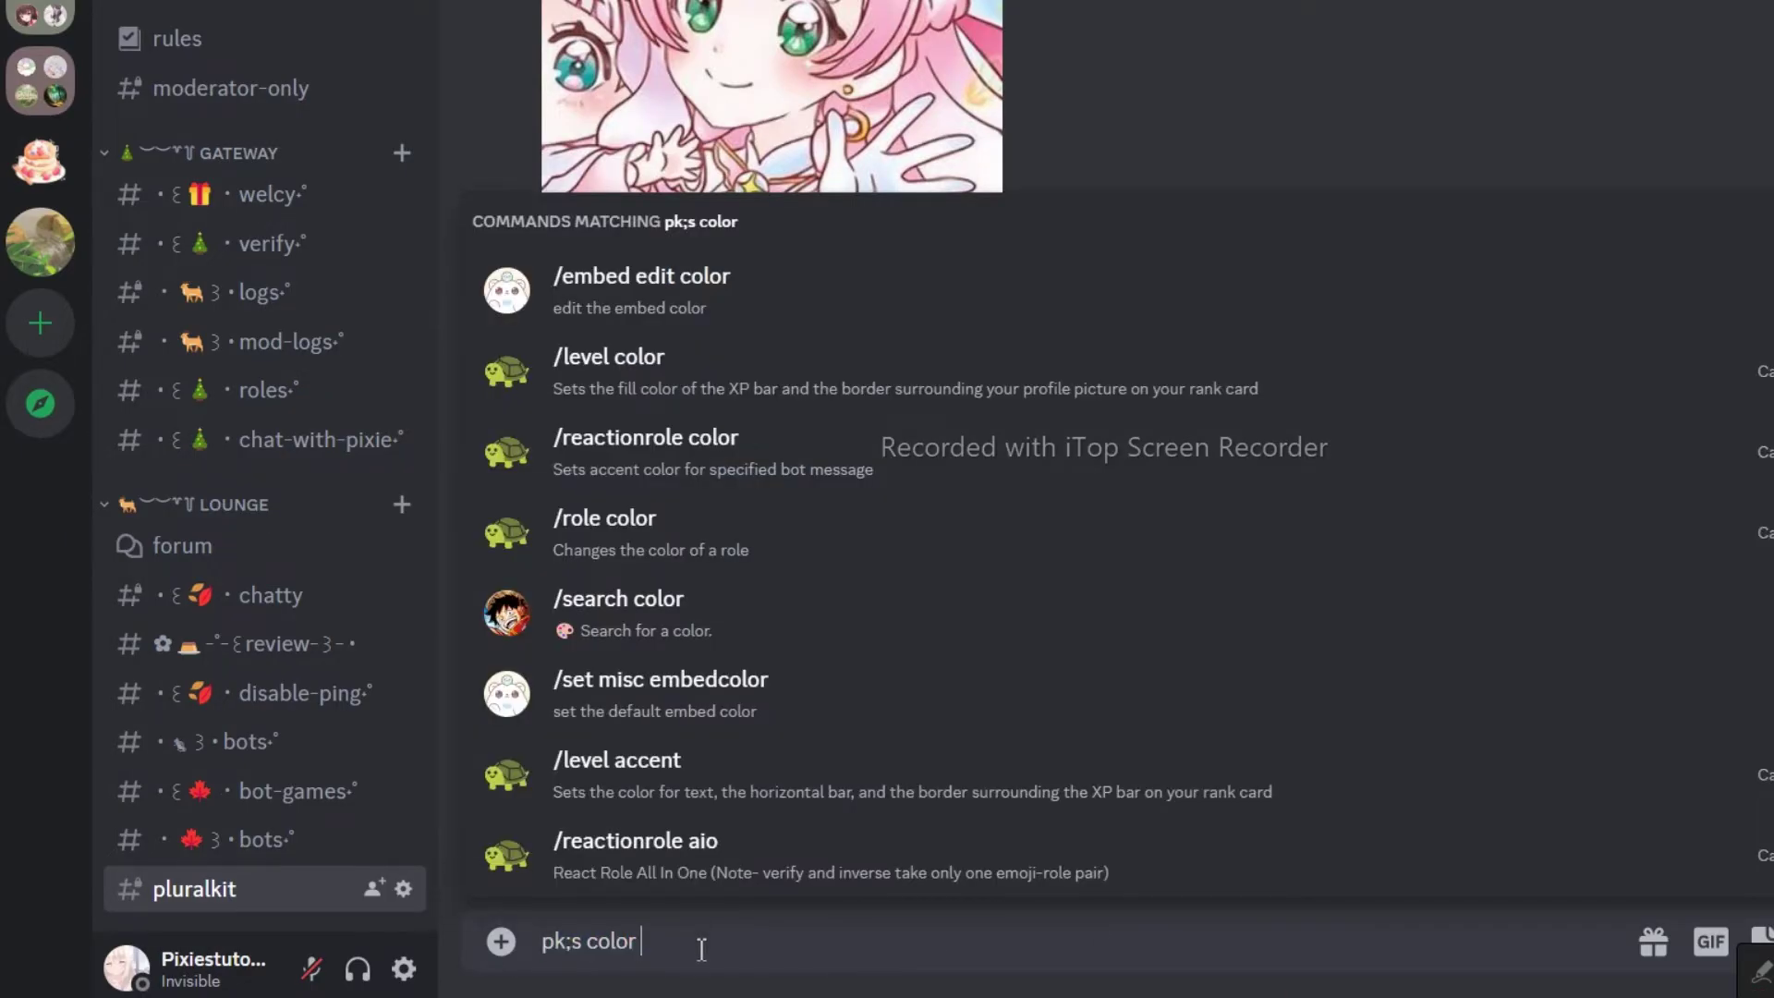
Step: Copy the Wick role's custom colour code from the server settings and send the command "pk;s color #ffeccb"
left_click(278, 5)
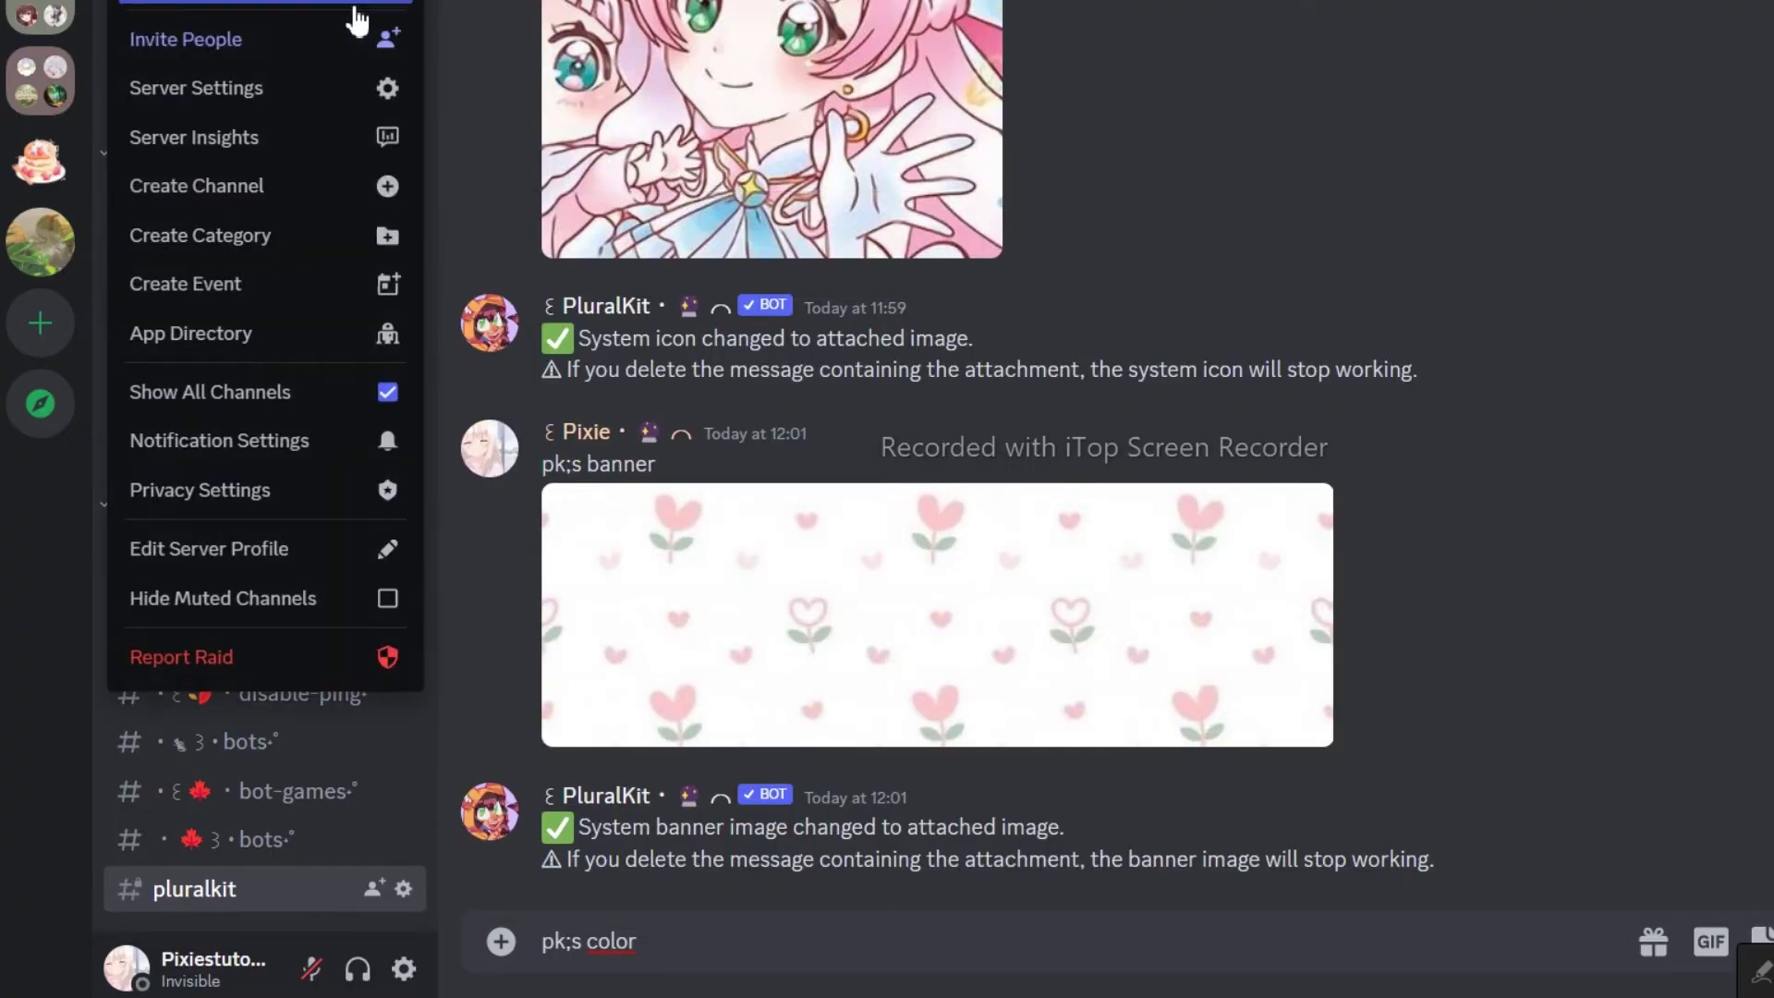
left_click(296, 90)
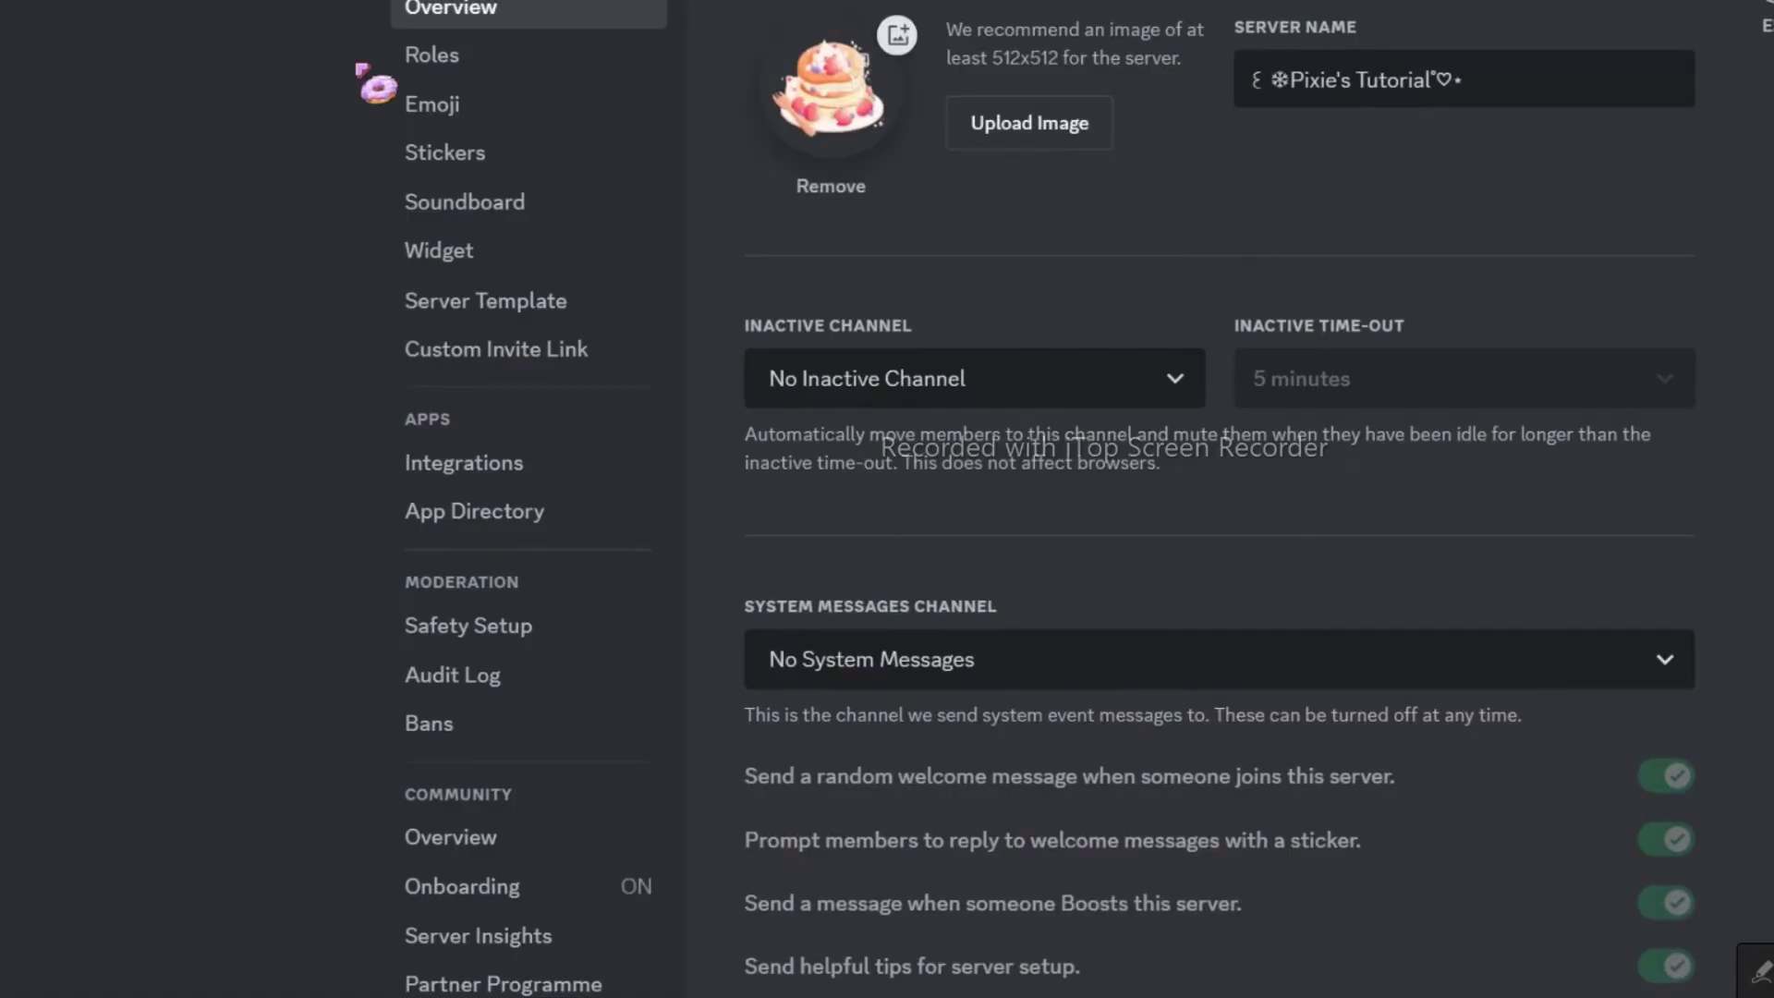
left_click(427, 61)
left_click(923, 518)
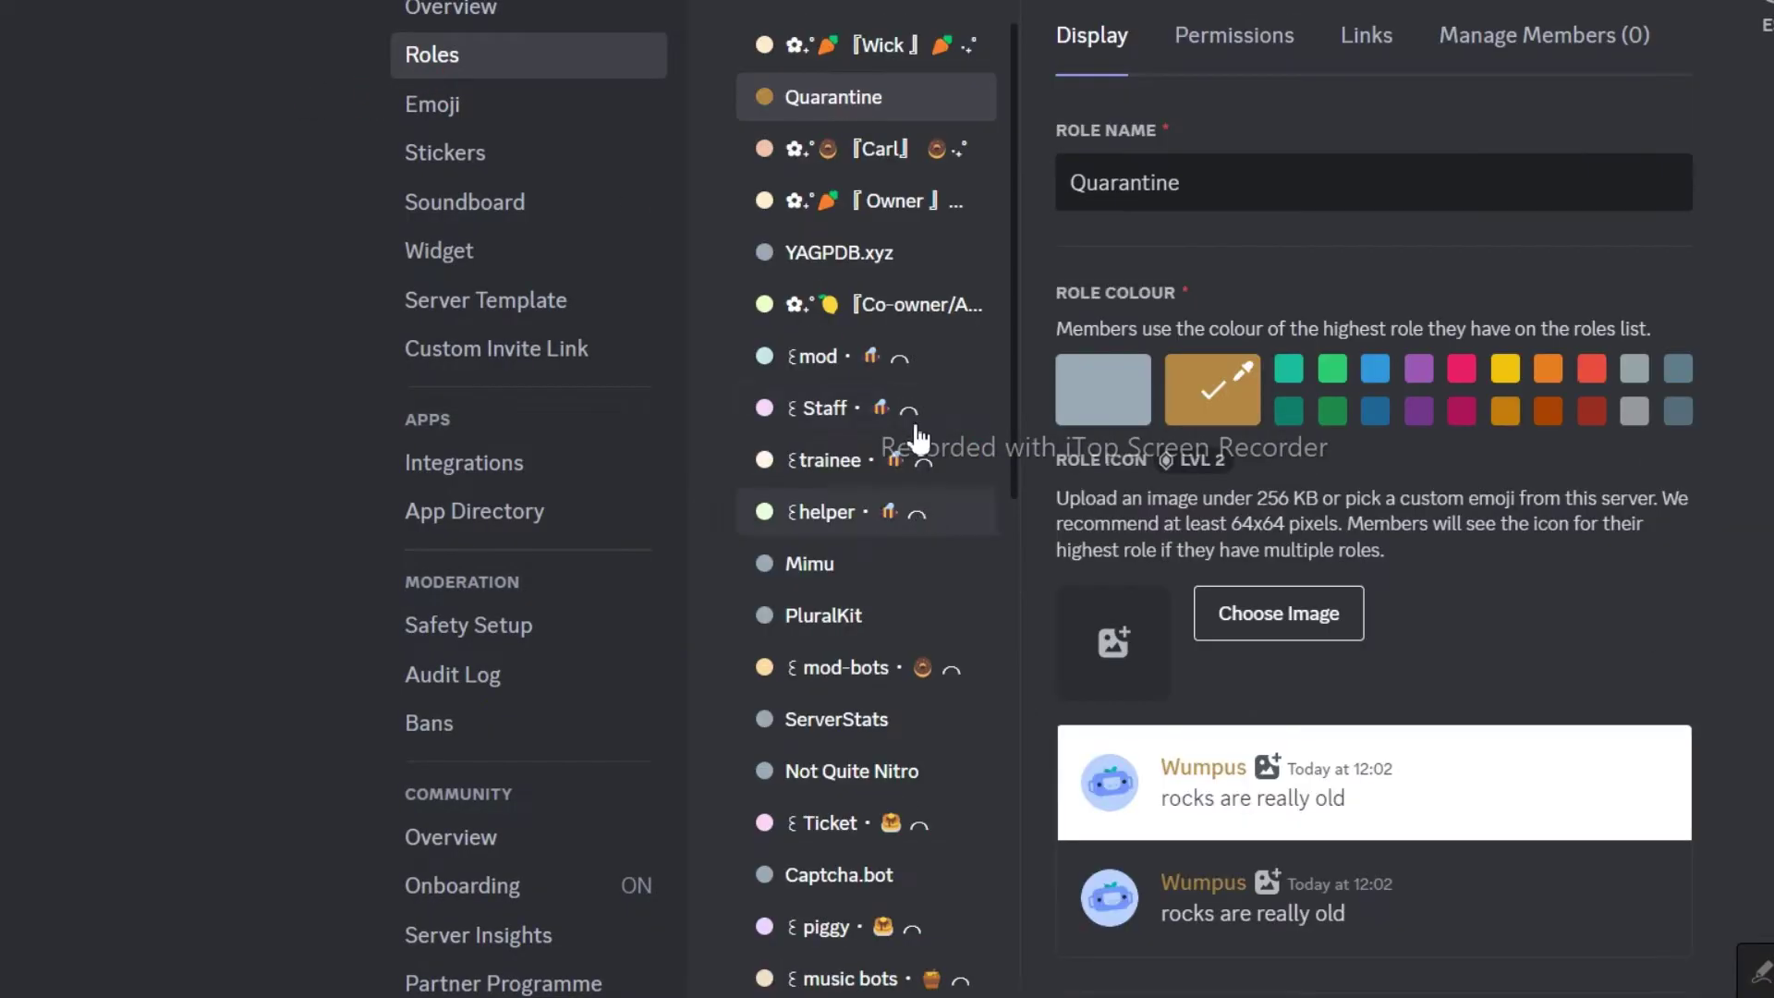
left_click(878, 56)
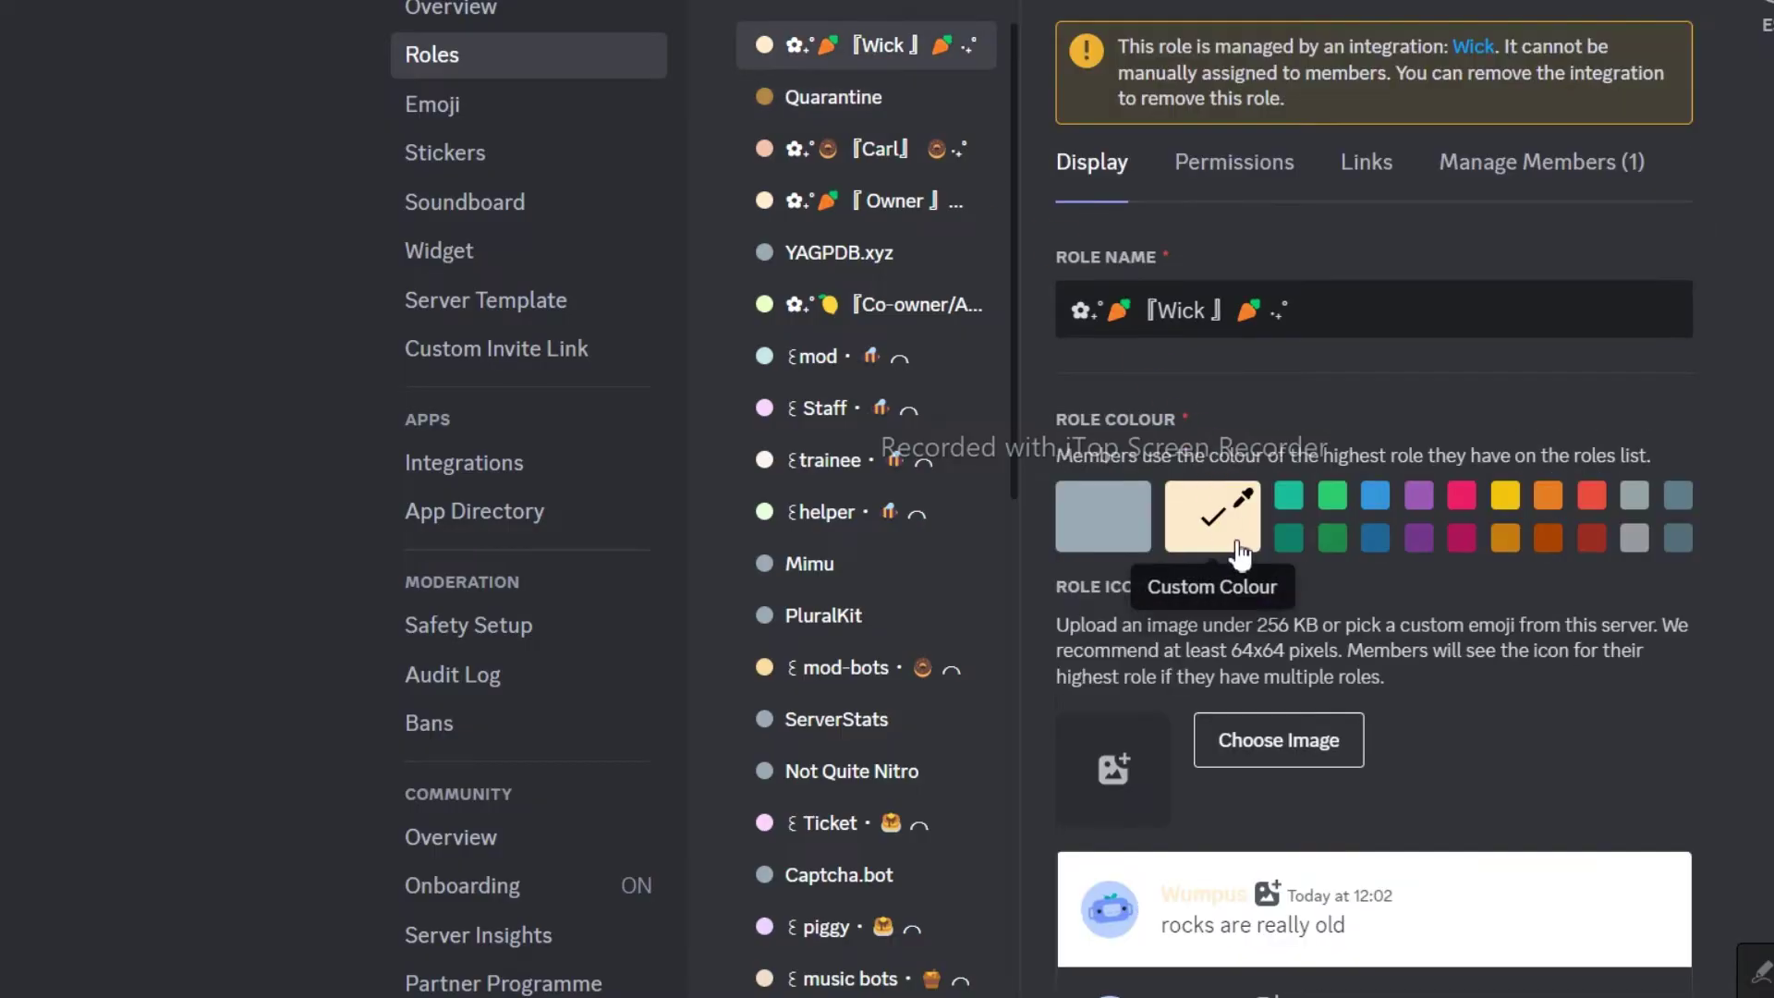
left_click(1222, 506)
left_click_drag(1389, 809, 1294, 820)
key("ctrl+c")
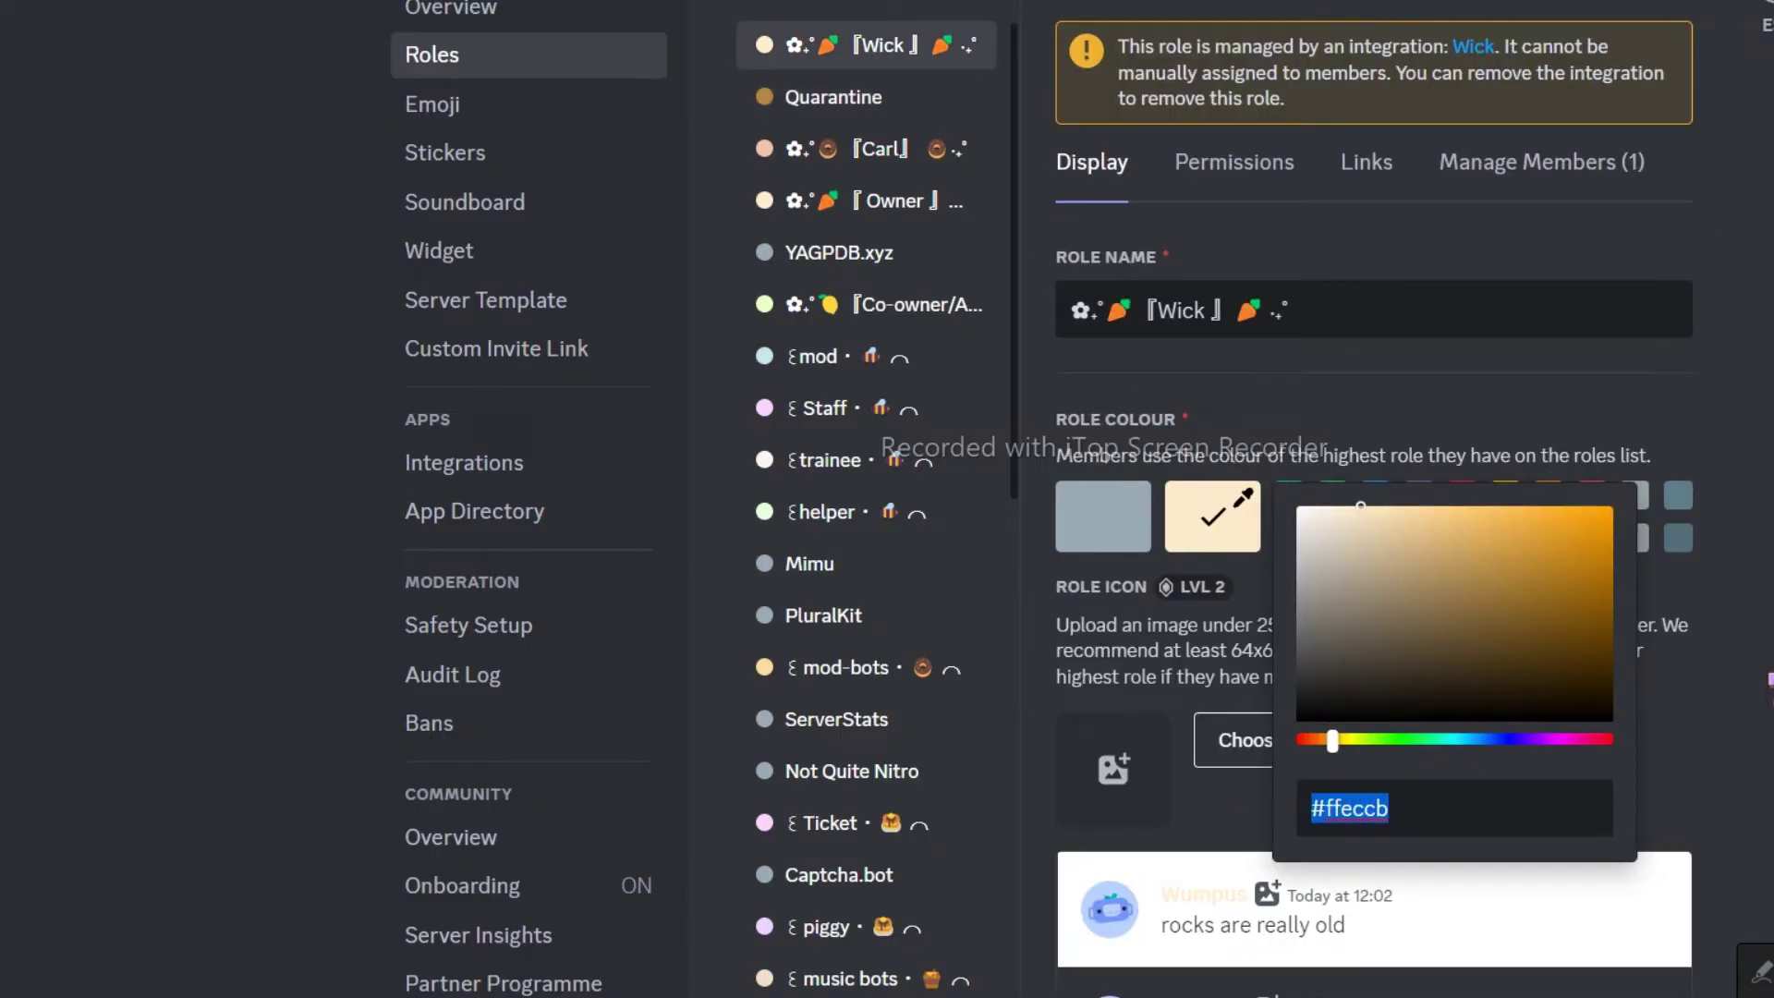
key("Escape")
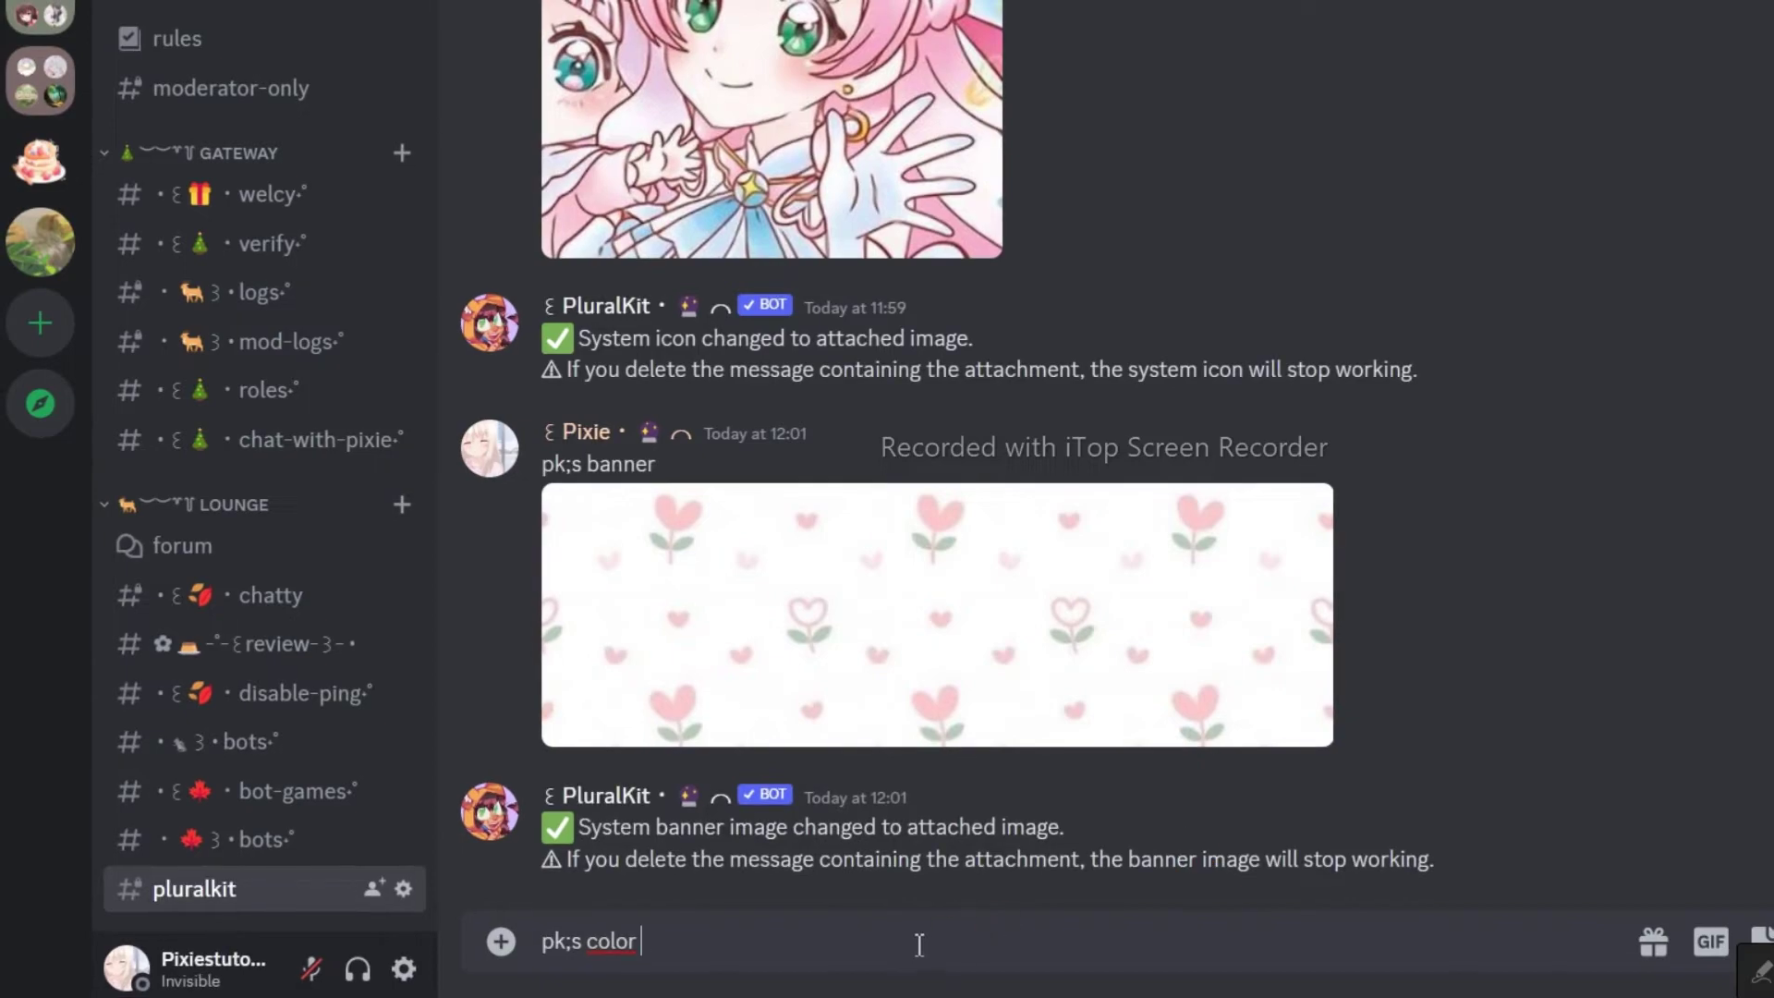
key("ctrl+v")
key("Return")
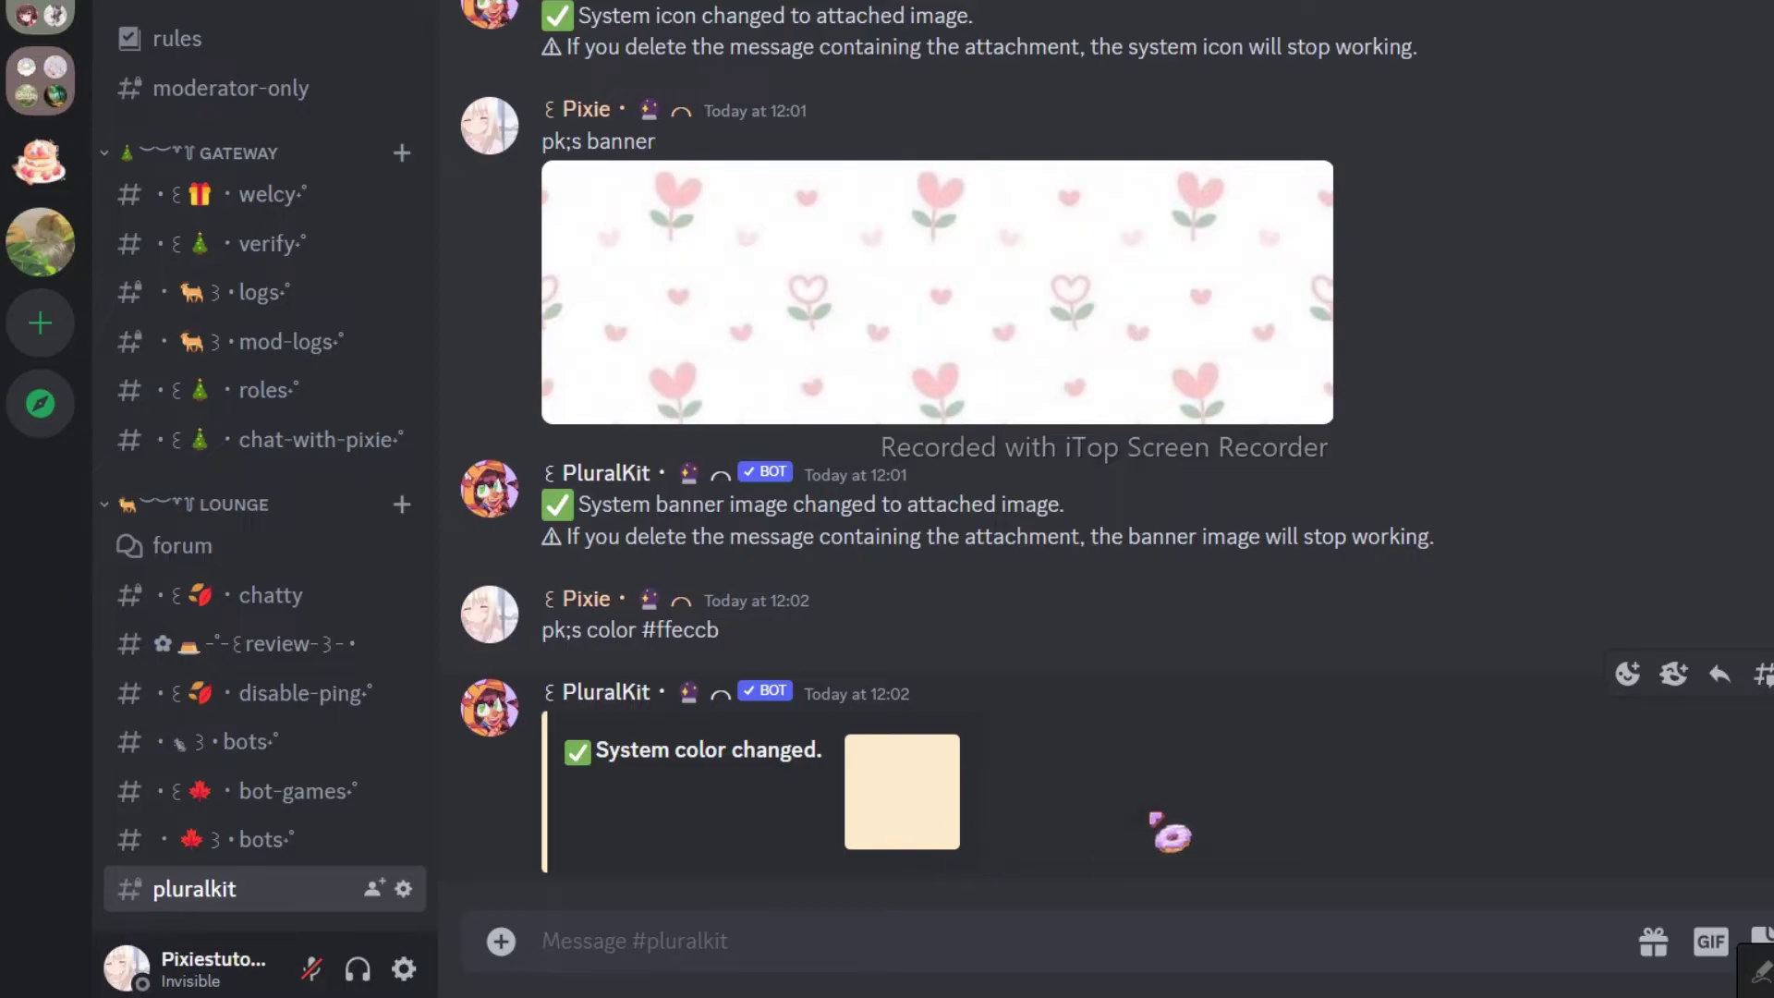
Step: Copy the sent colour command into a new message draft and remove its colour code, leaving "pk;s color"
left_click_drag(720, 631, 545, 649)
key("ctrl+c")
left_click(705, 939)
key("ctrl+v")
left_click_drag(733, 941, 642, 940)
key("BackSpace")
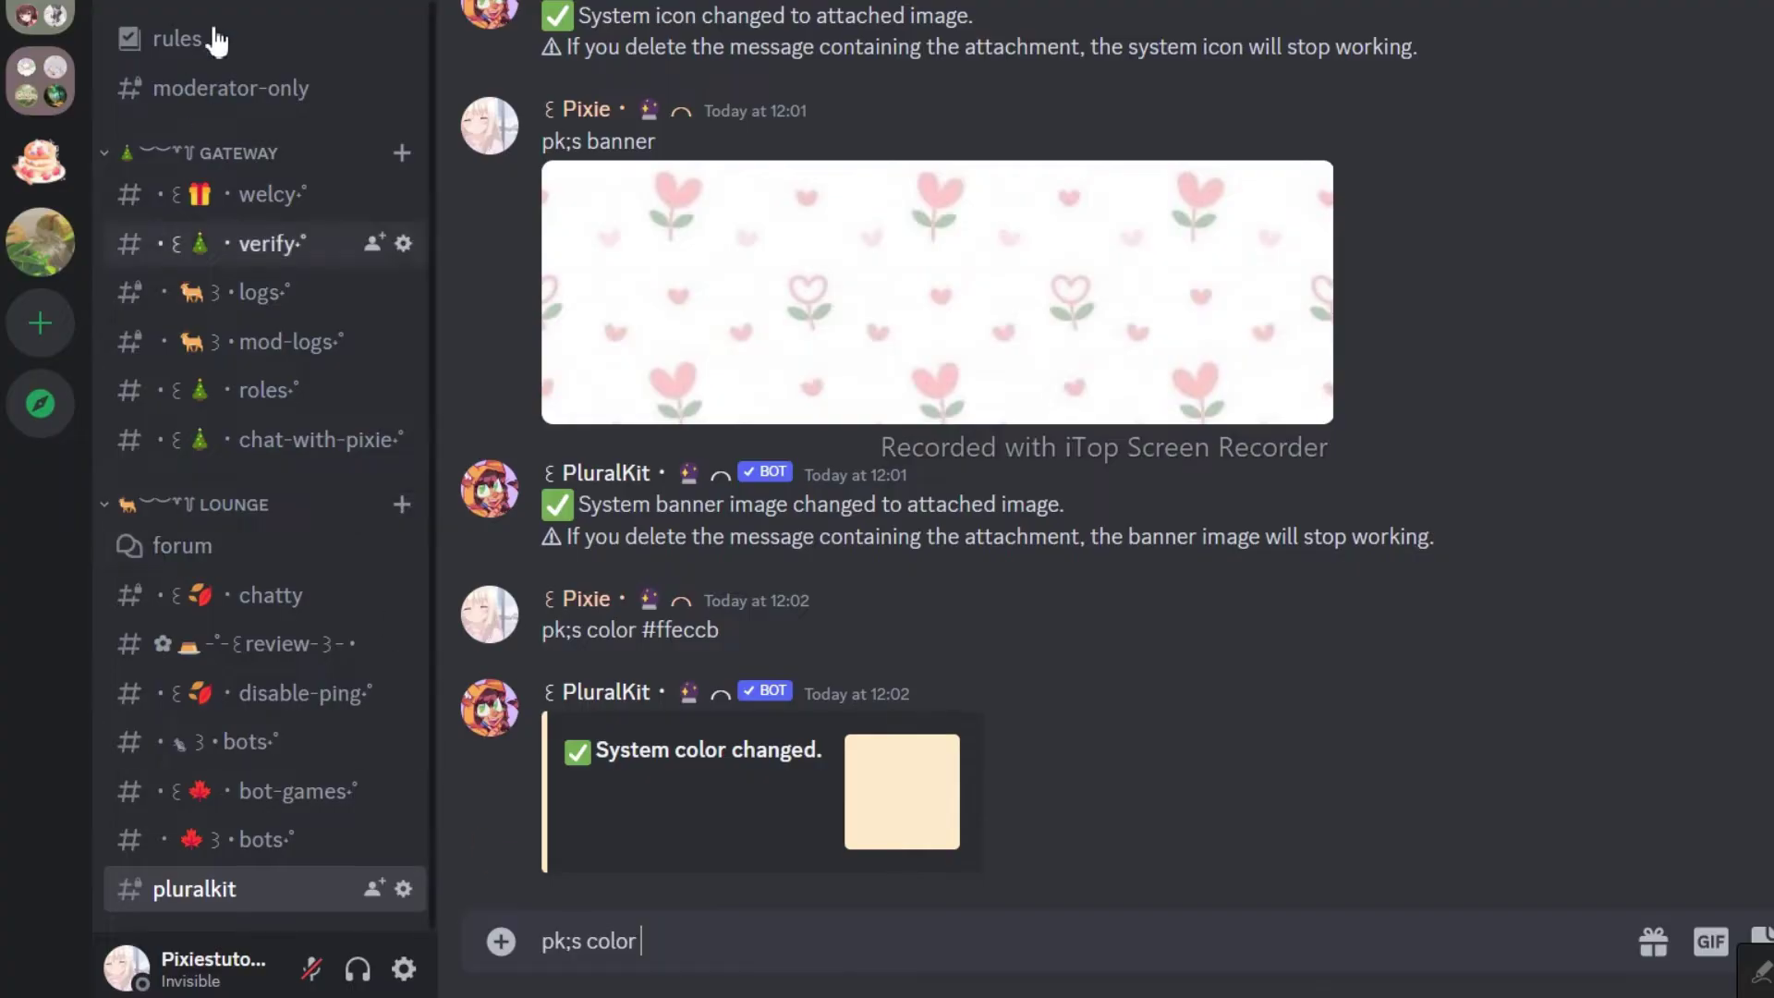
Step: Copy the "It's my birthday" role's colour code from the server settings and send the command "pk;s color #ffddc5"
left_click(238, 13)
key("Escape")
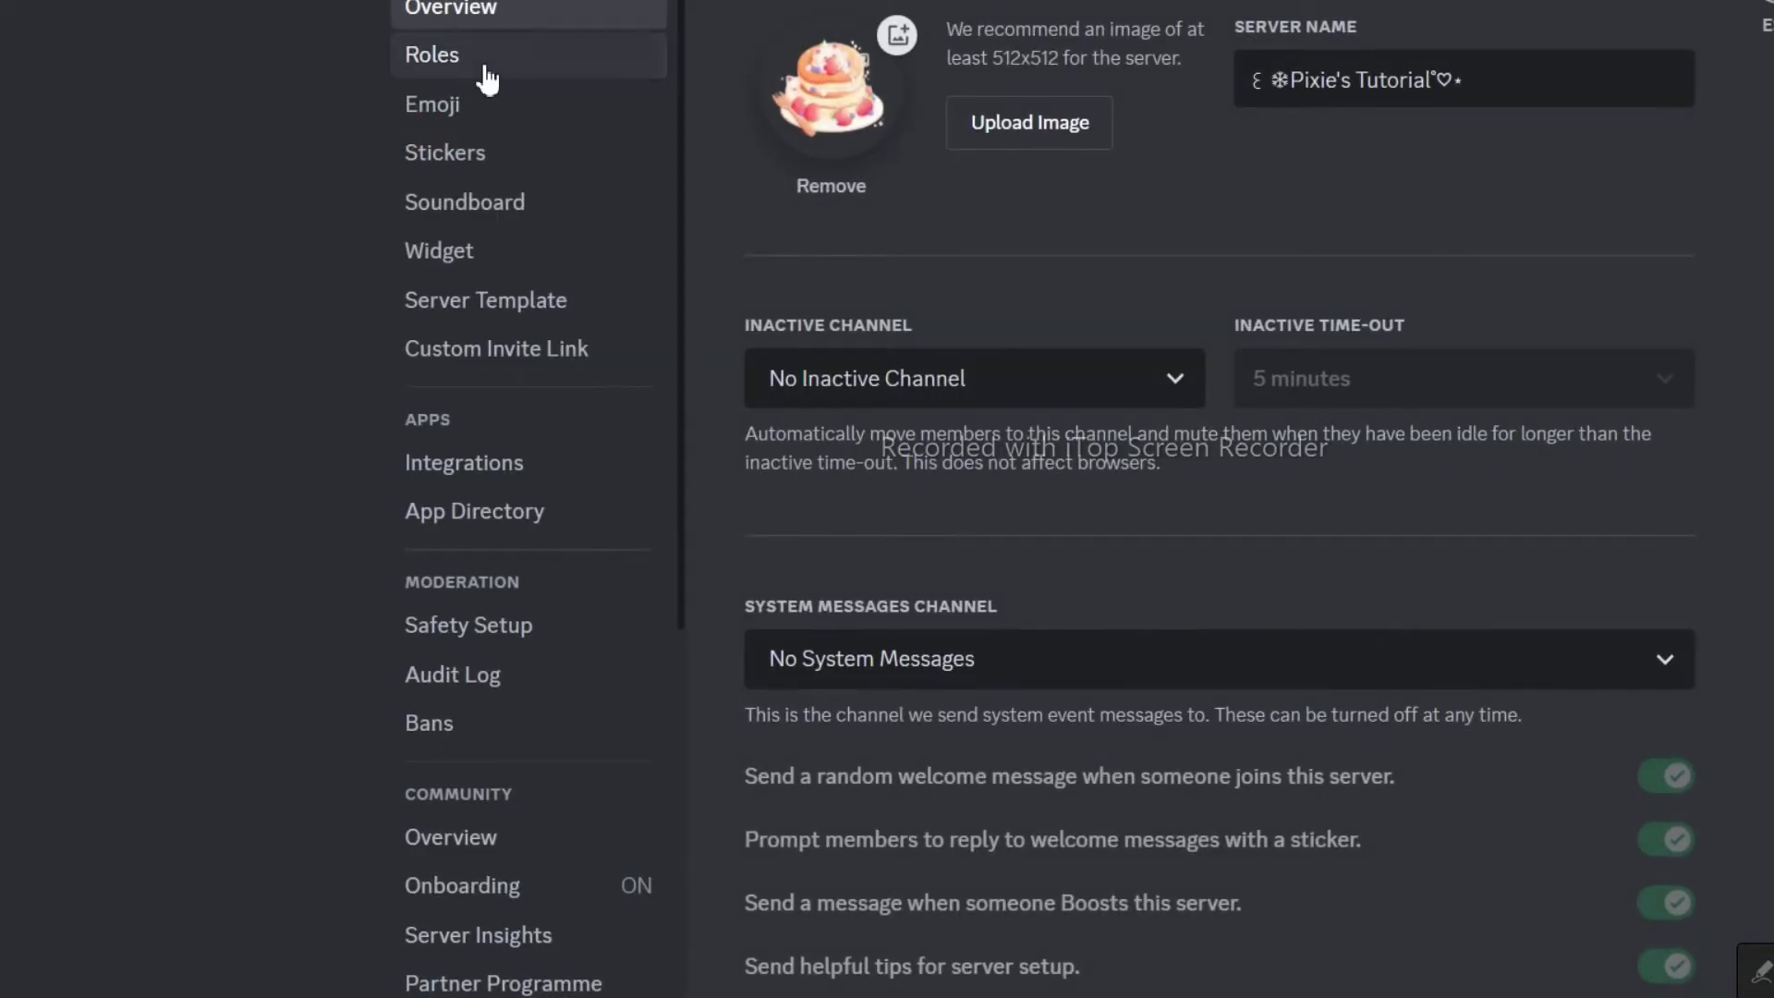
left_click(432, 53)
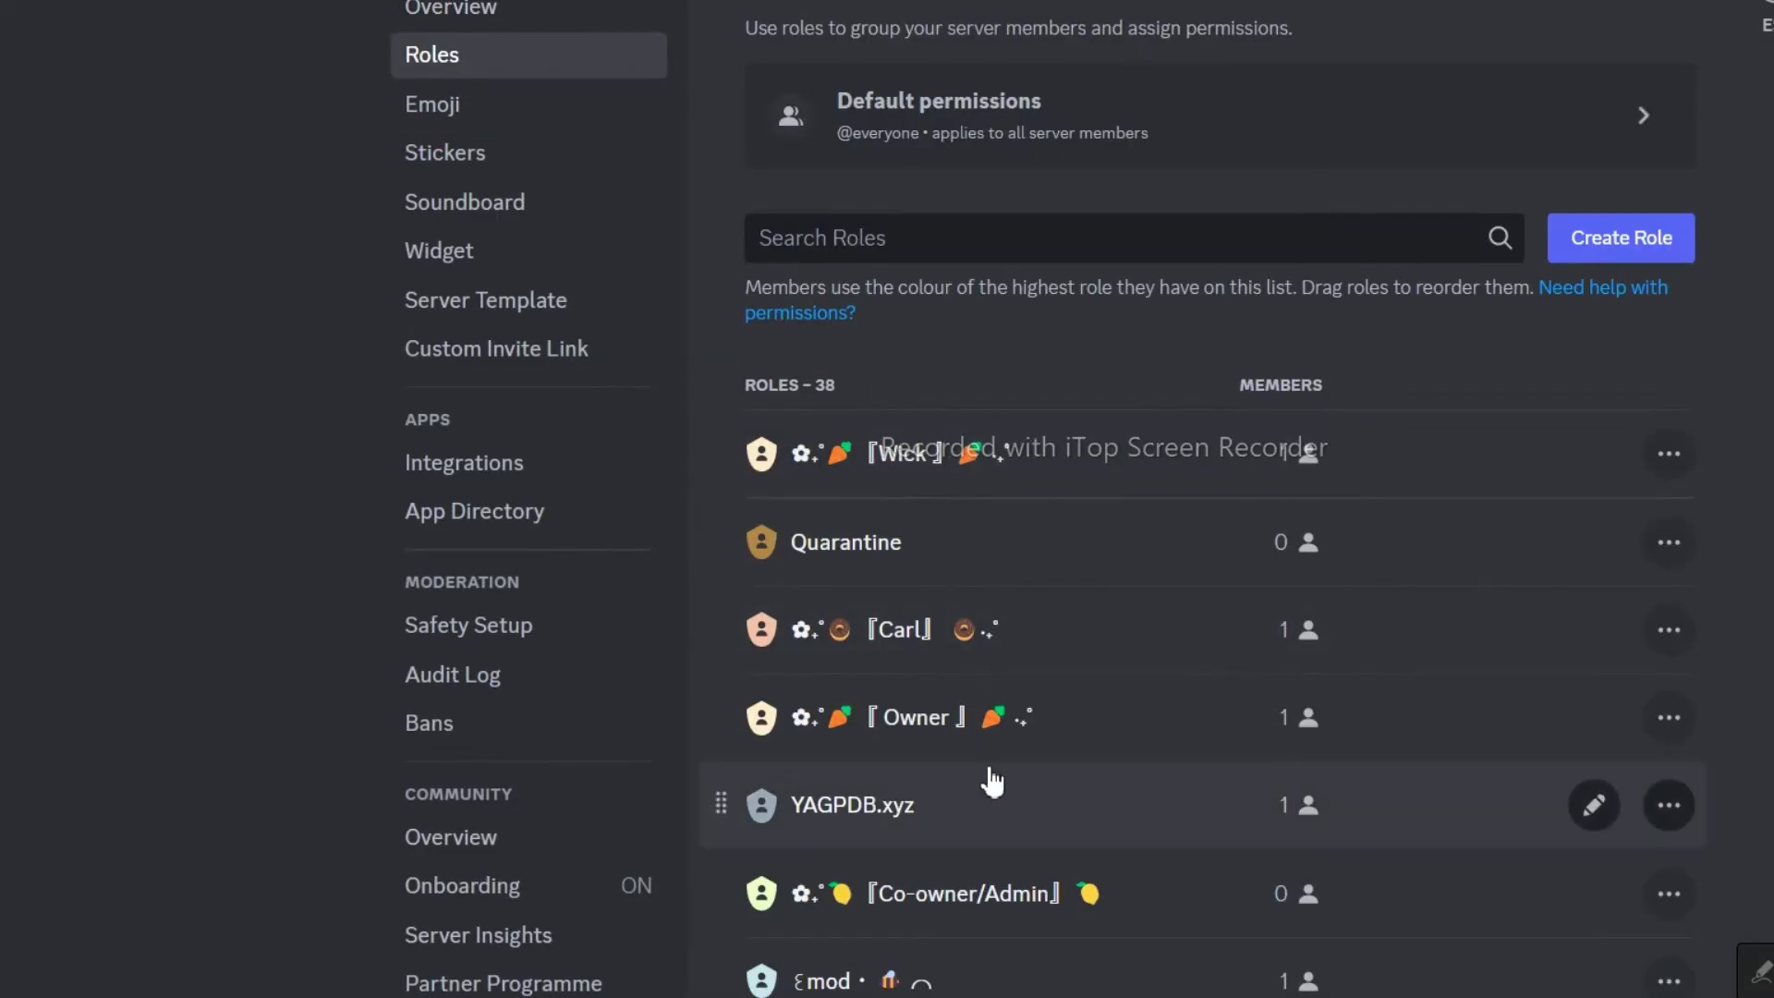
left_click(954, 626)
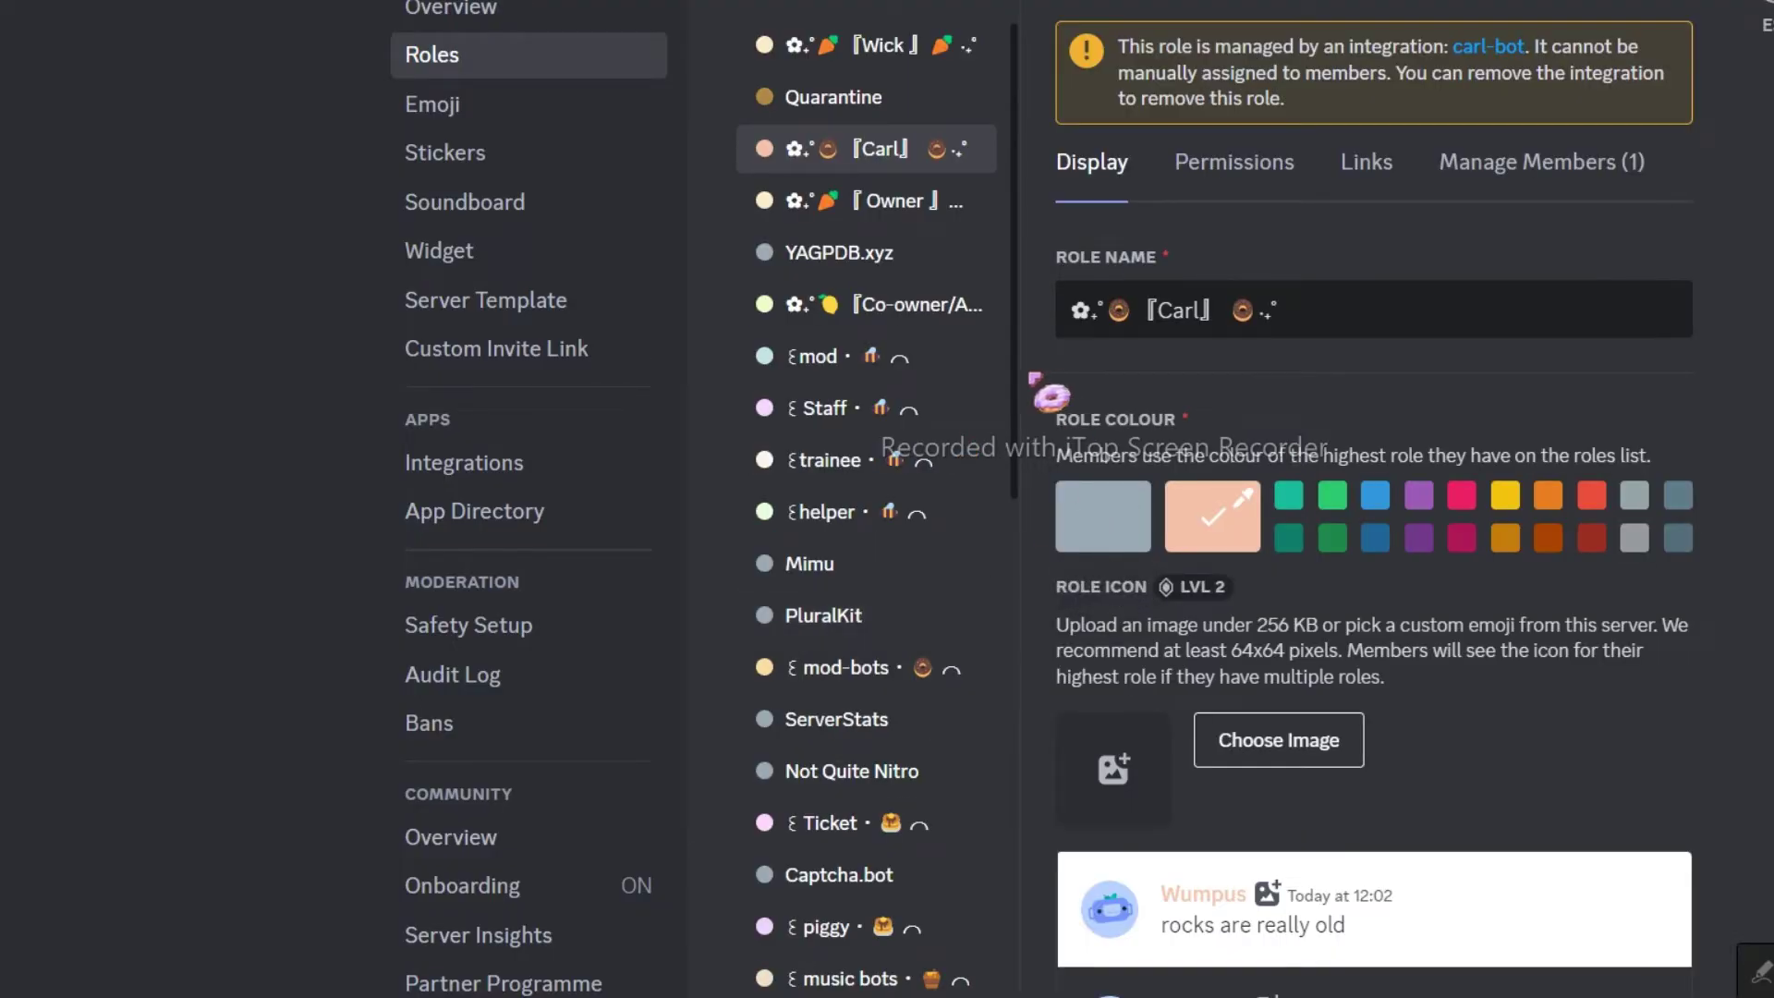
left_click_drag(1018, 388, 1026, 649)
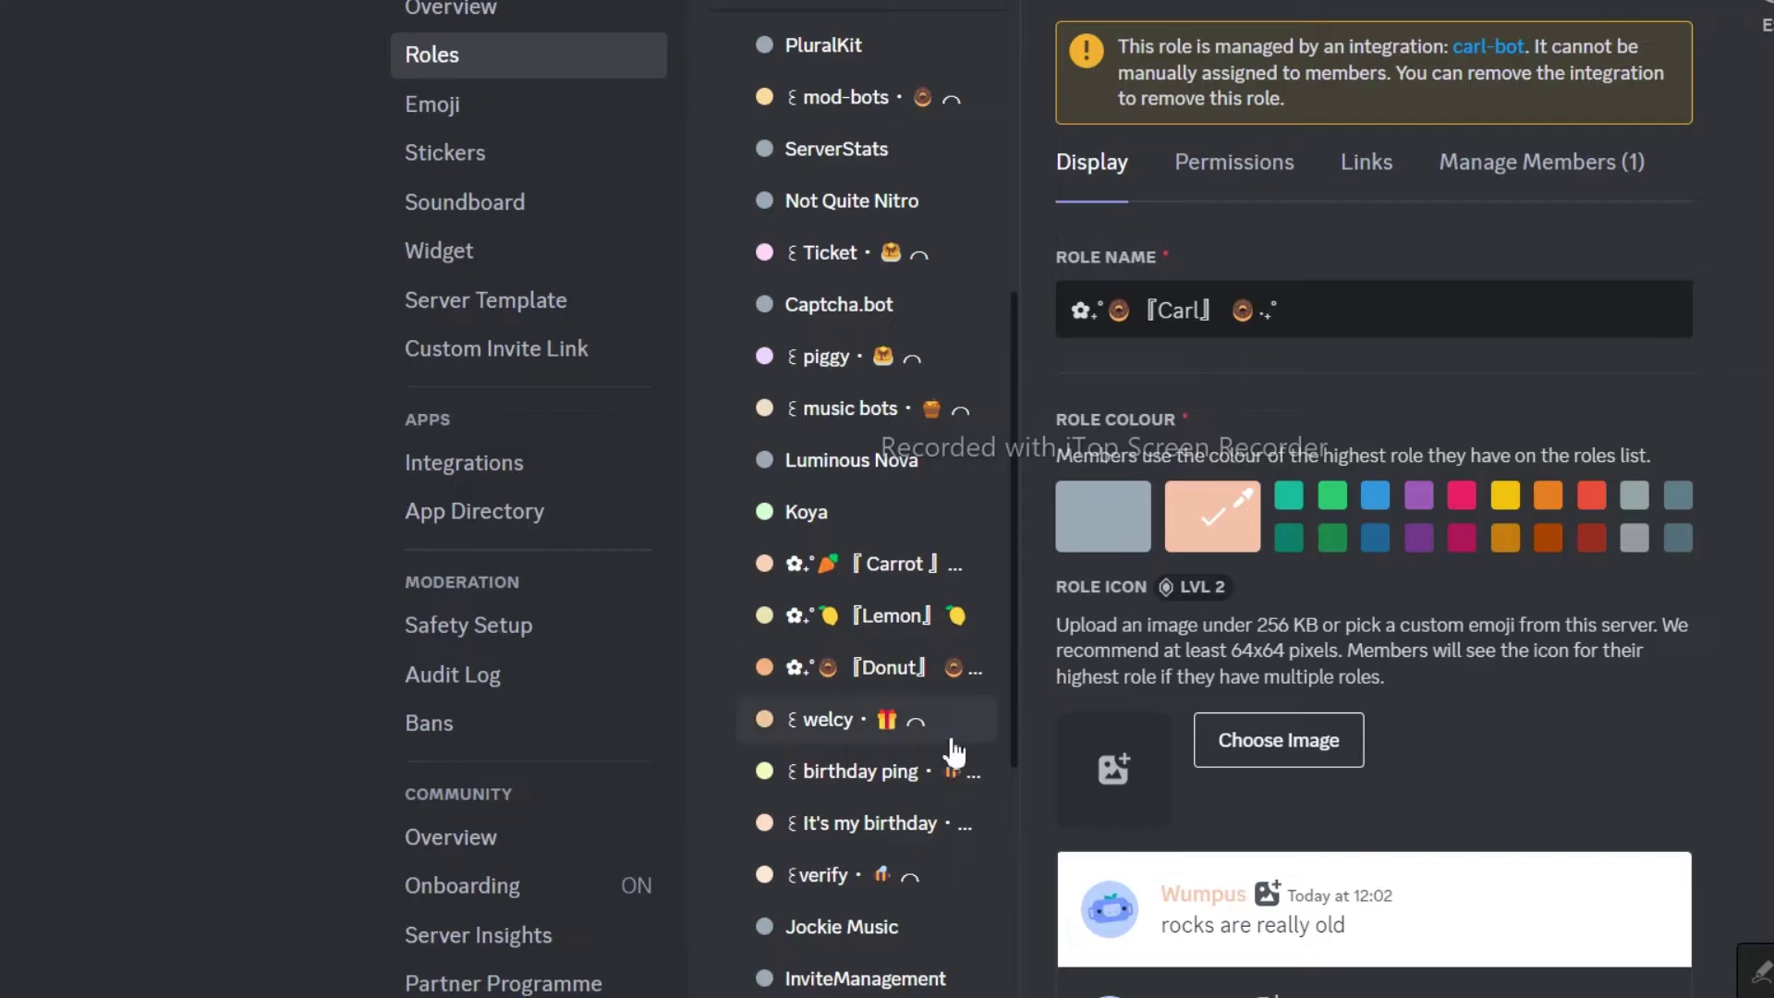
left_click(899, 829)
left_click(1220, 390)
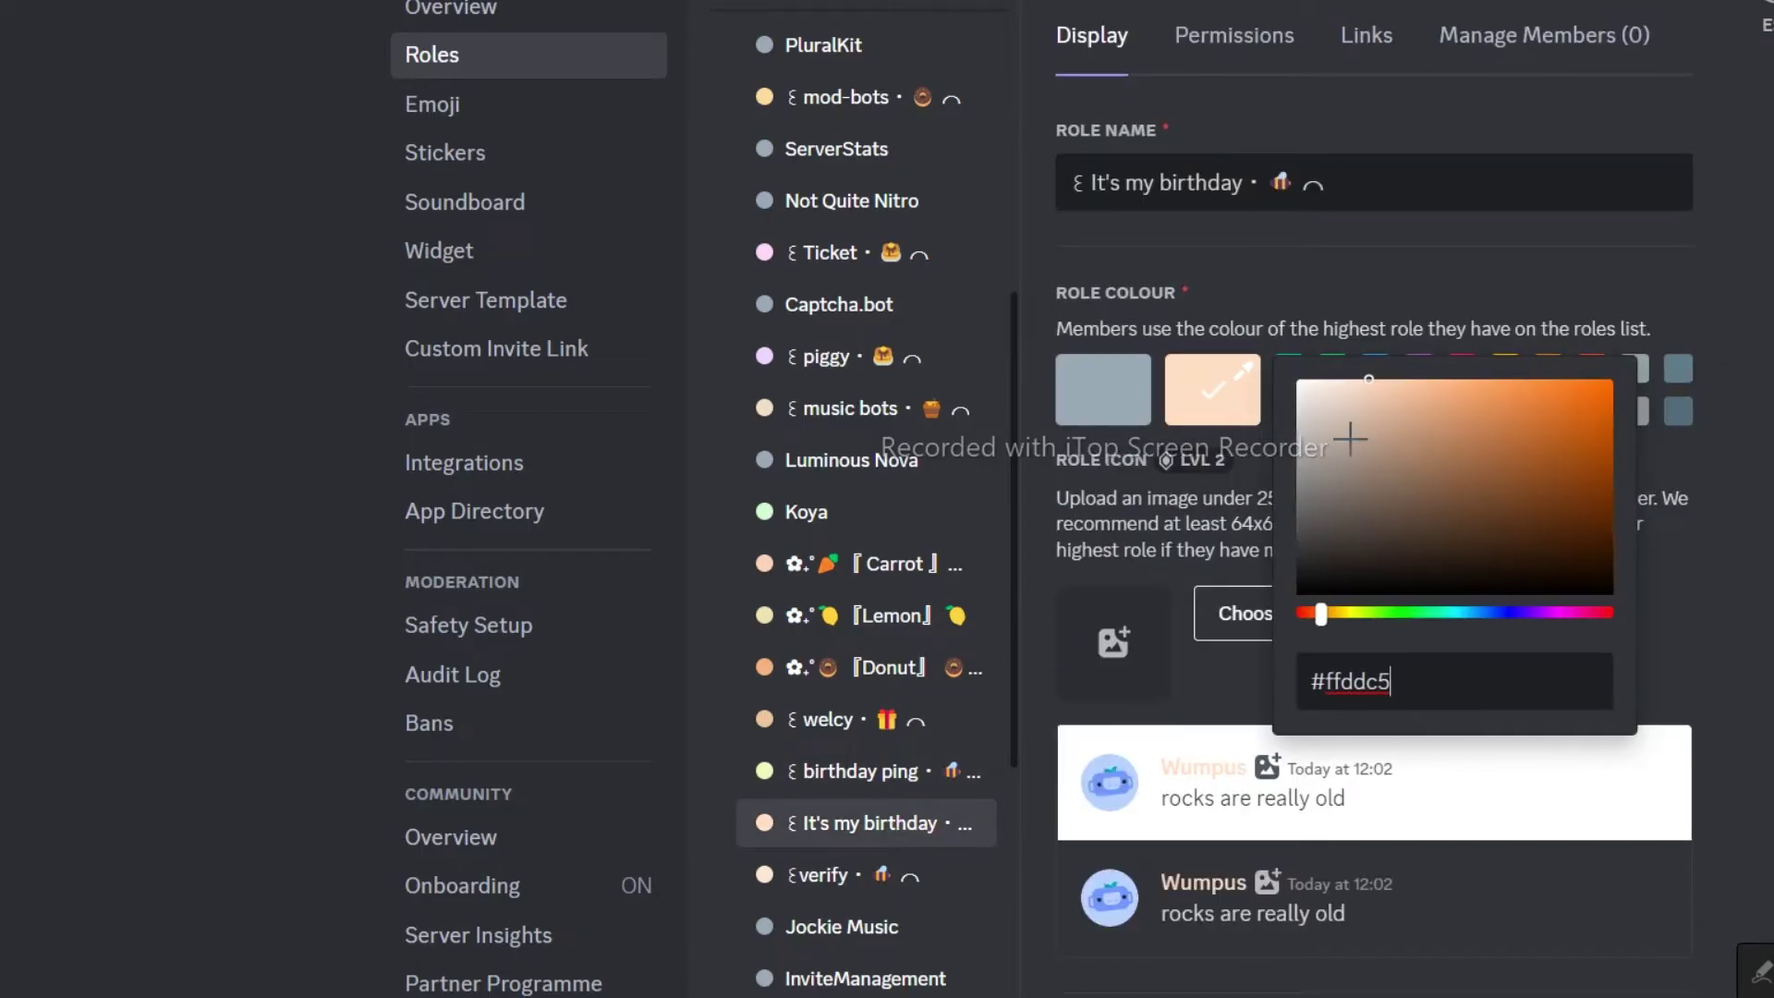
left_click_drag(1383, 678, 1307, 681)
key("ctrl+c")
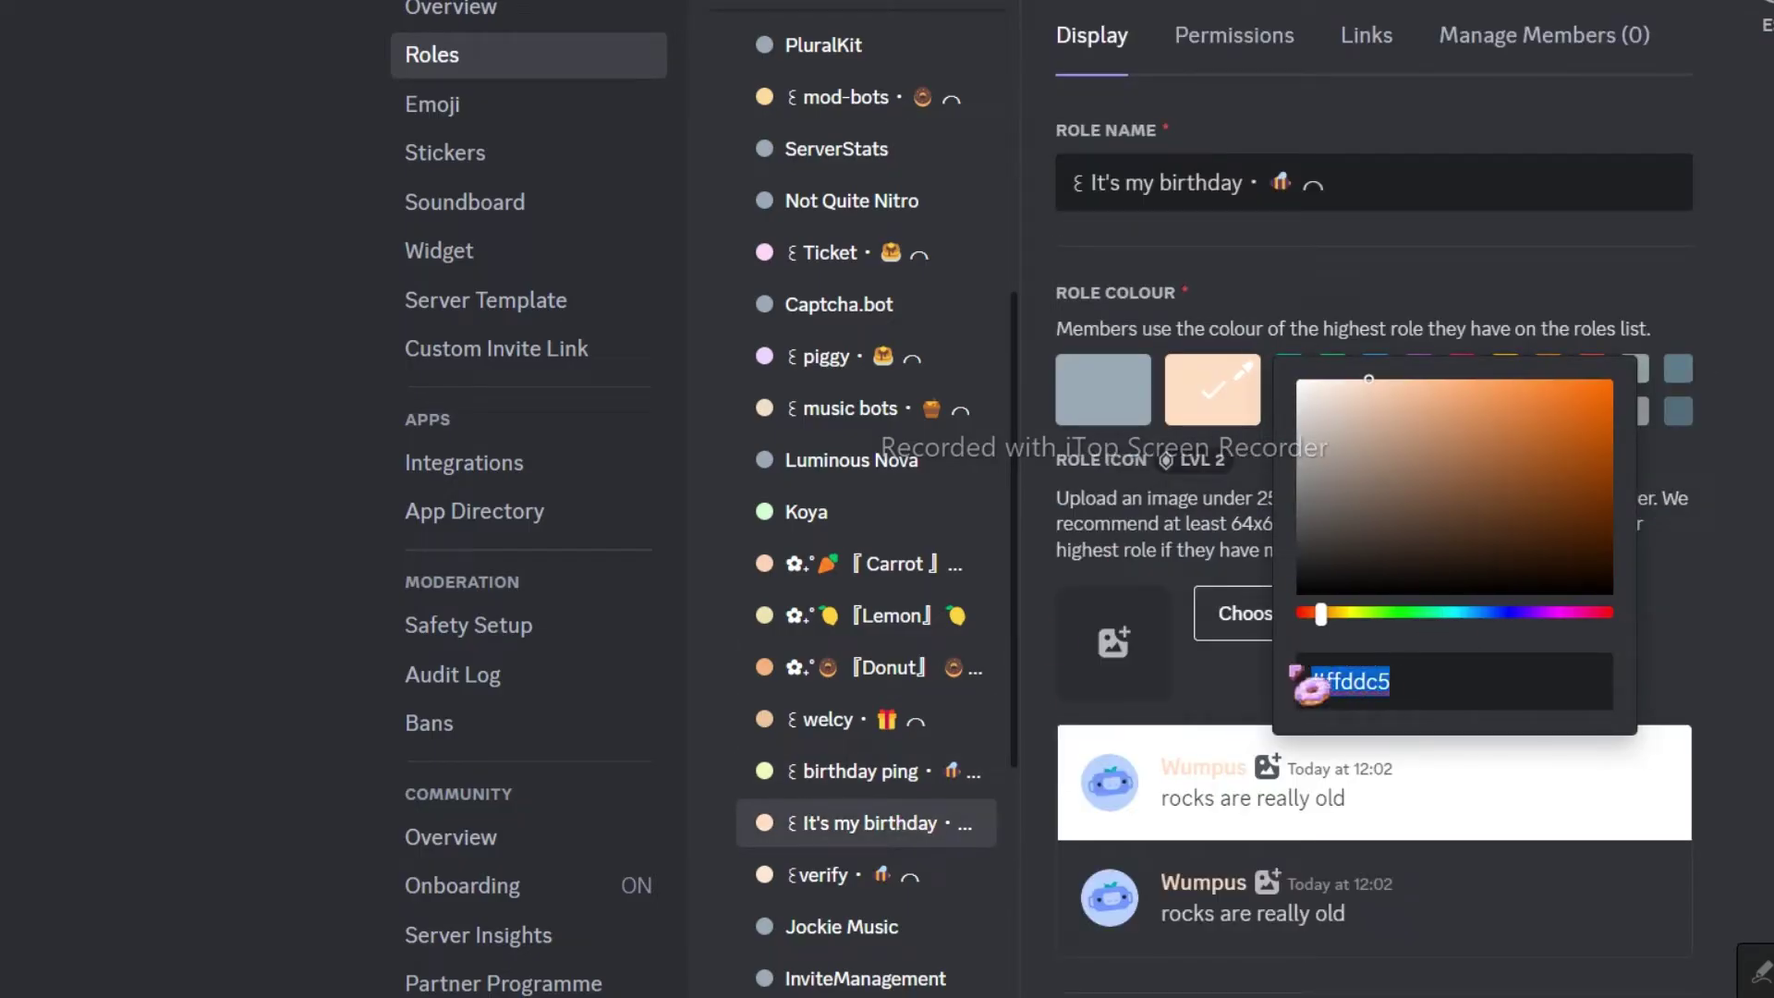
key("Escape")
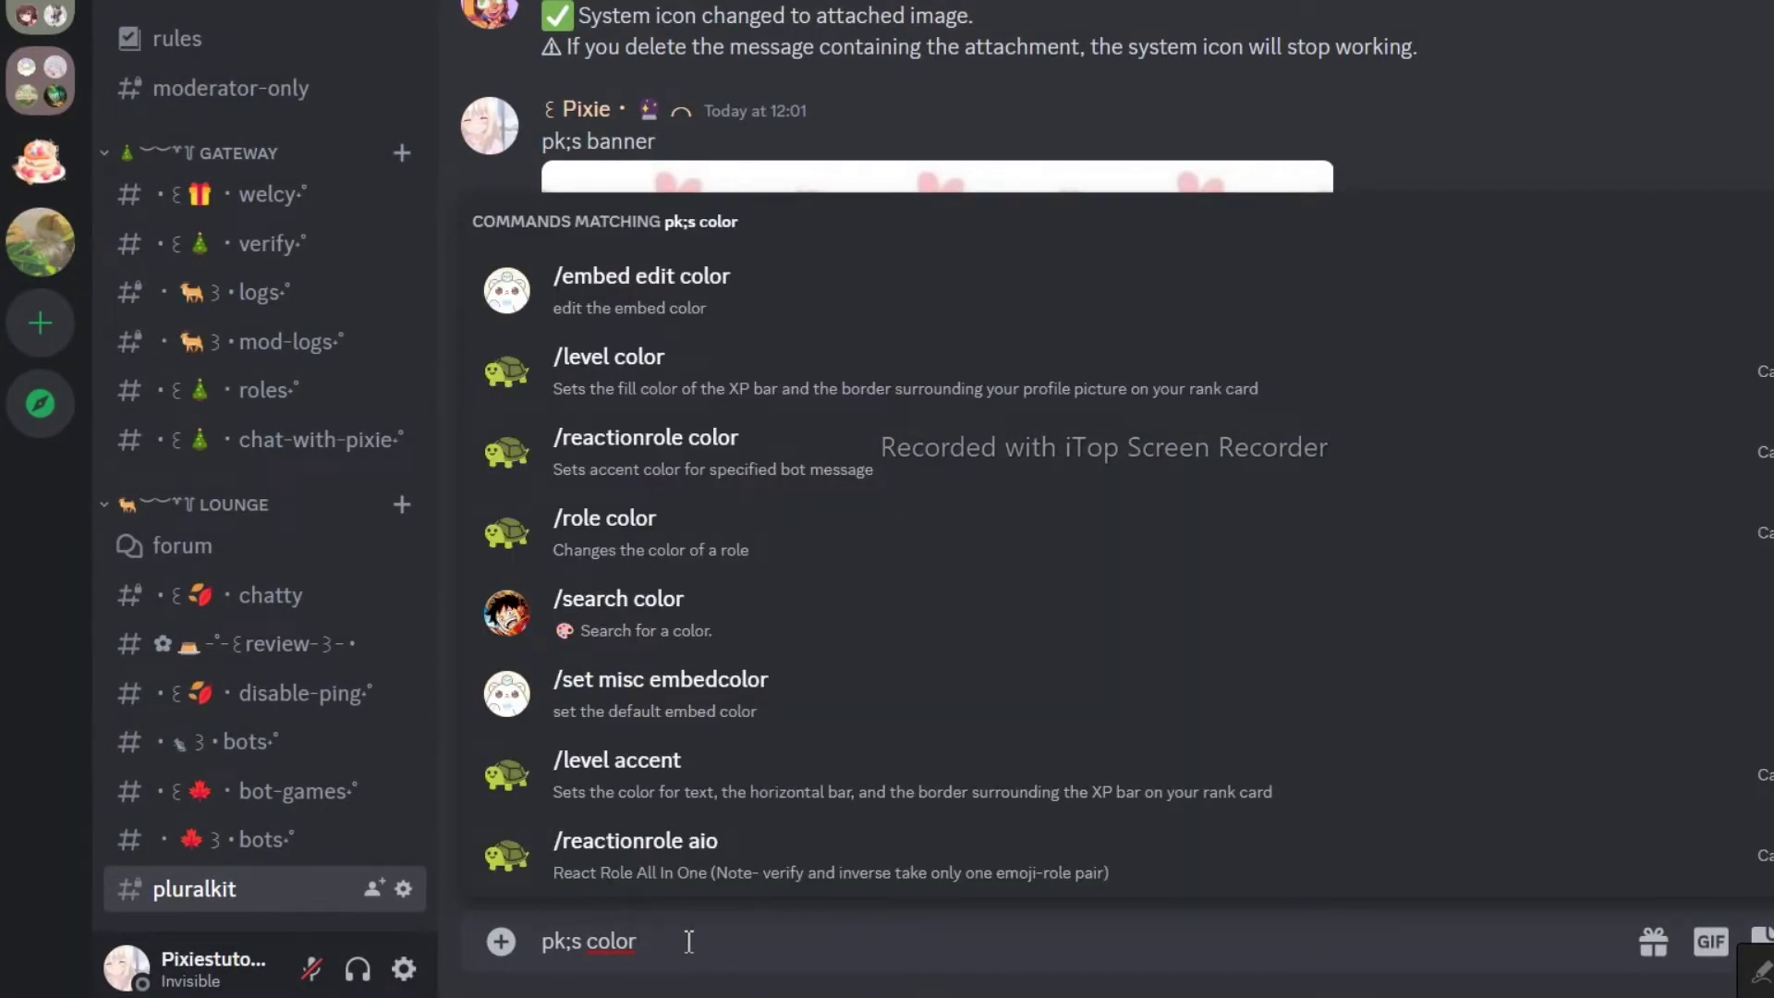
key("ctrl+v")
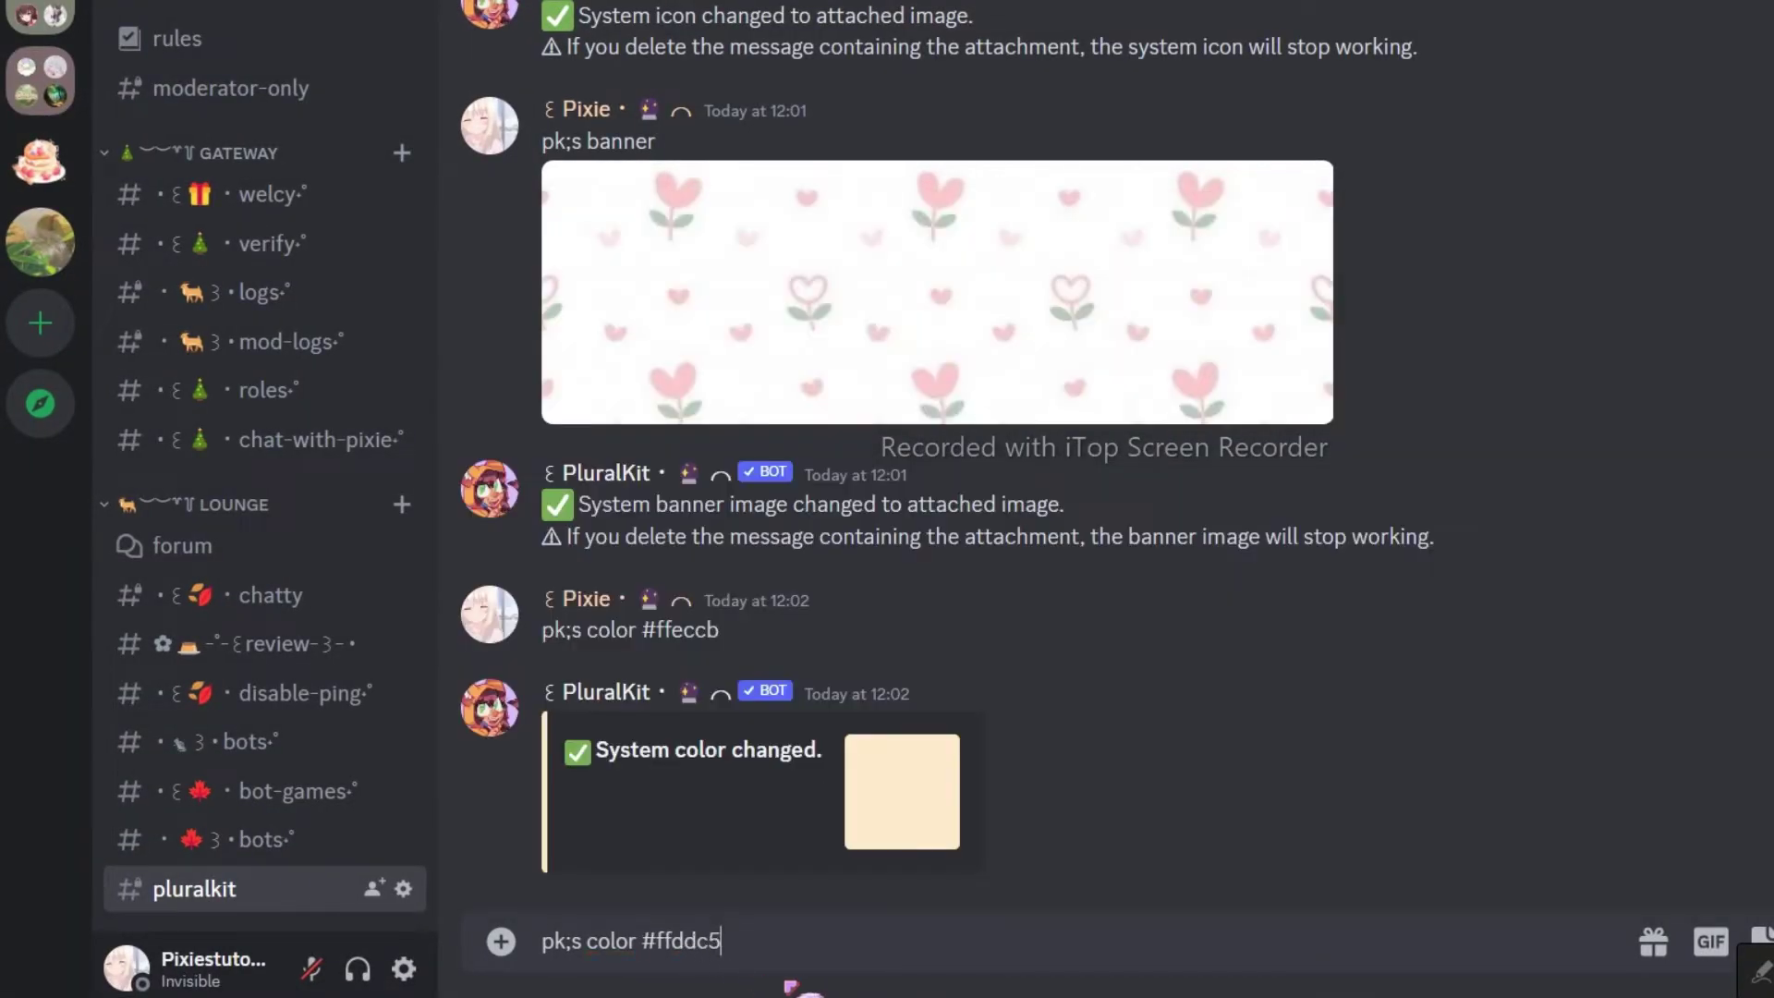
key("Return")
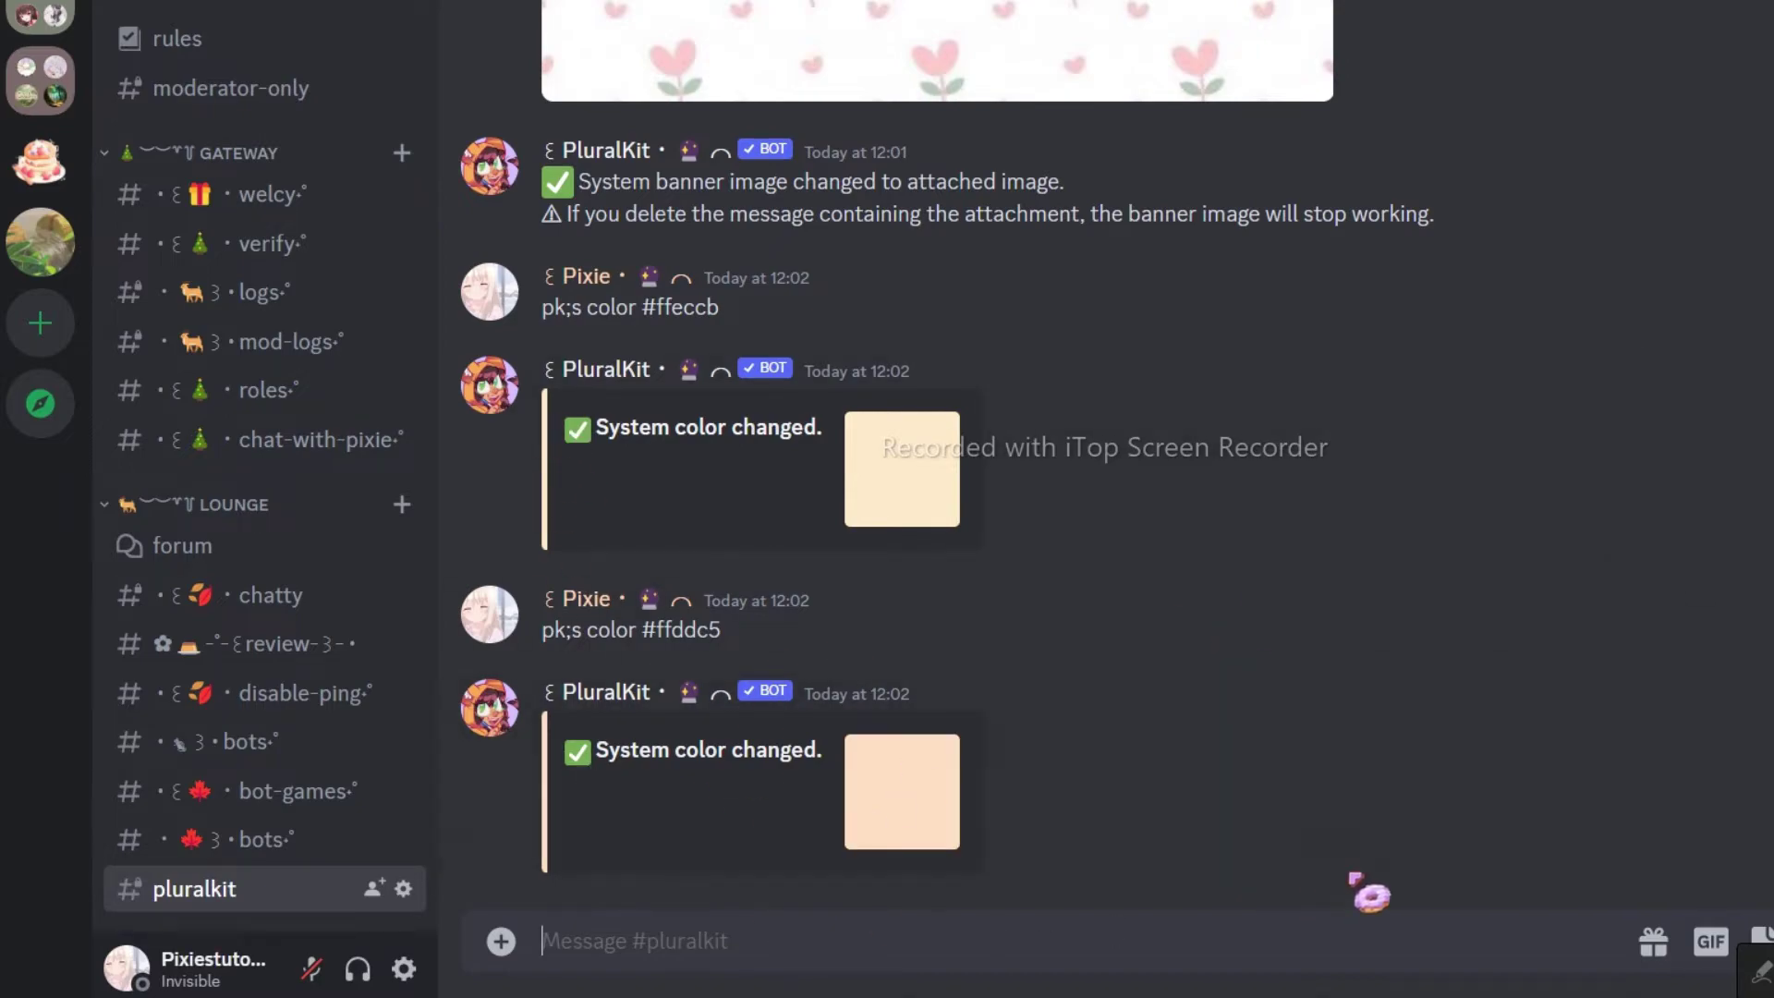
Step: Set the system tag to the cake emoji by sending the command "pk;s tag" followed by :cake:
type("pk;s tag")
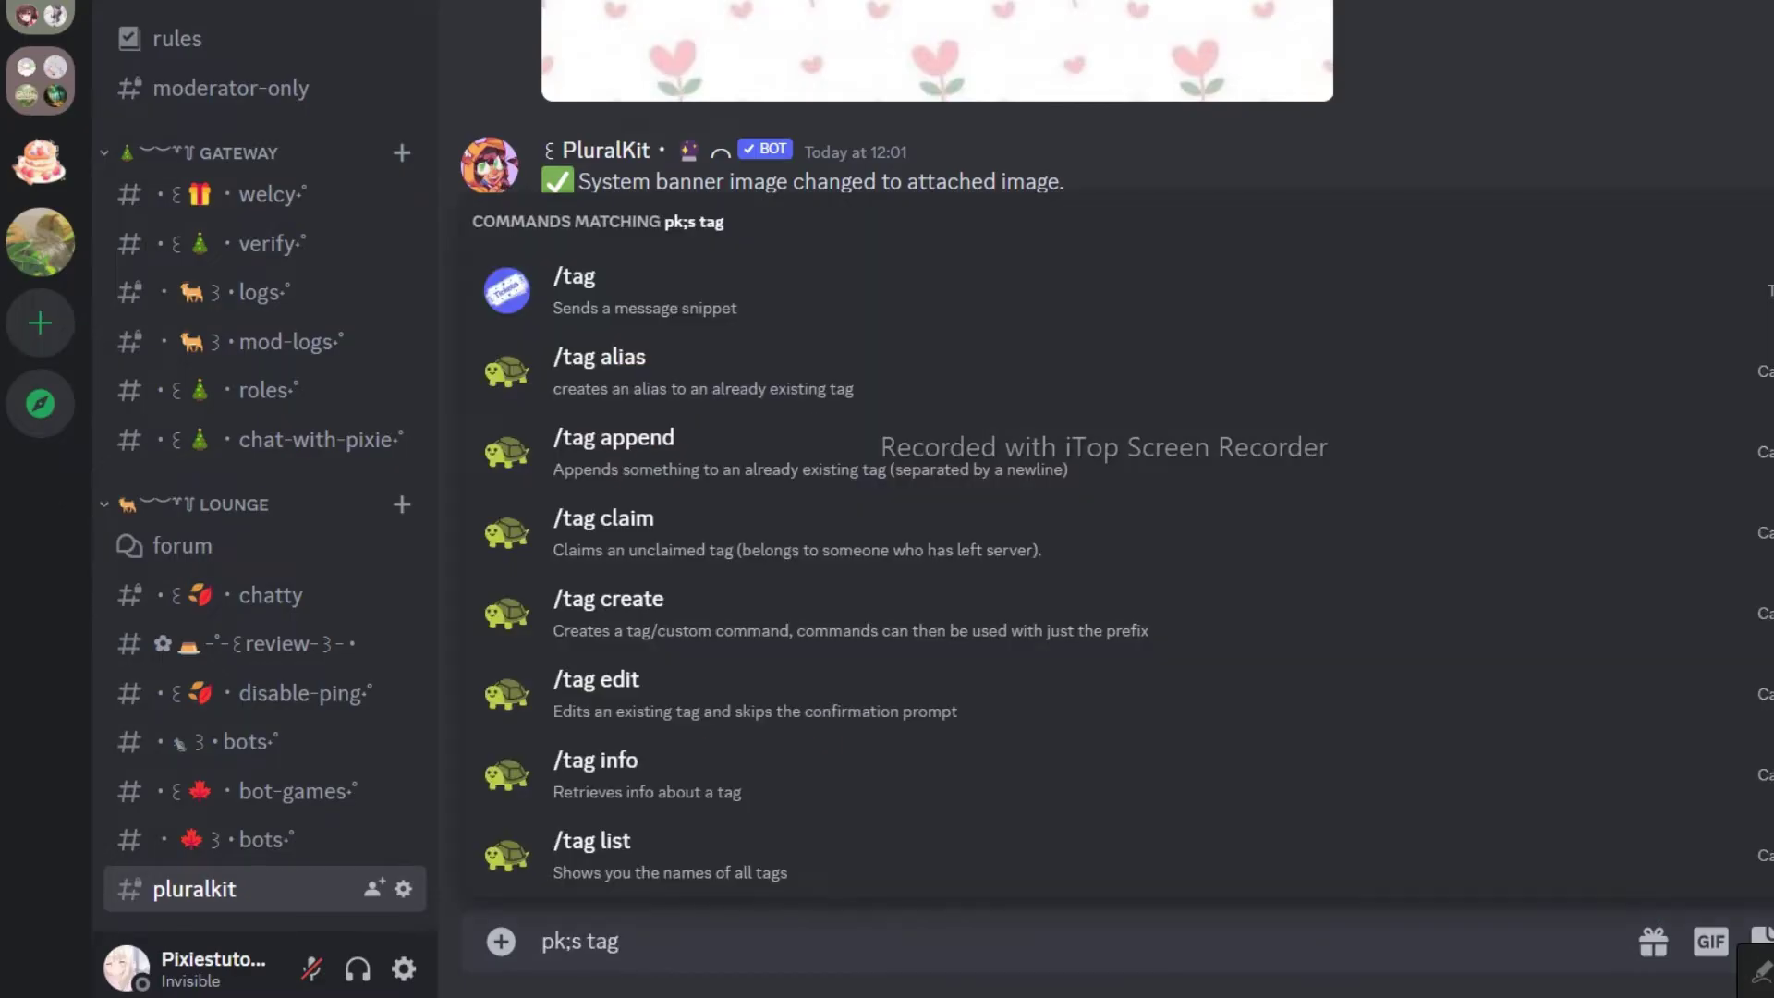
left_click(1760, 940)
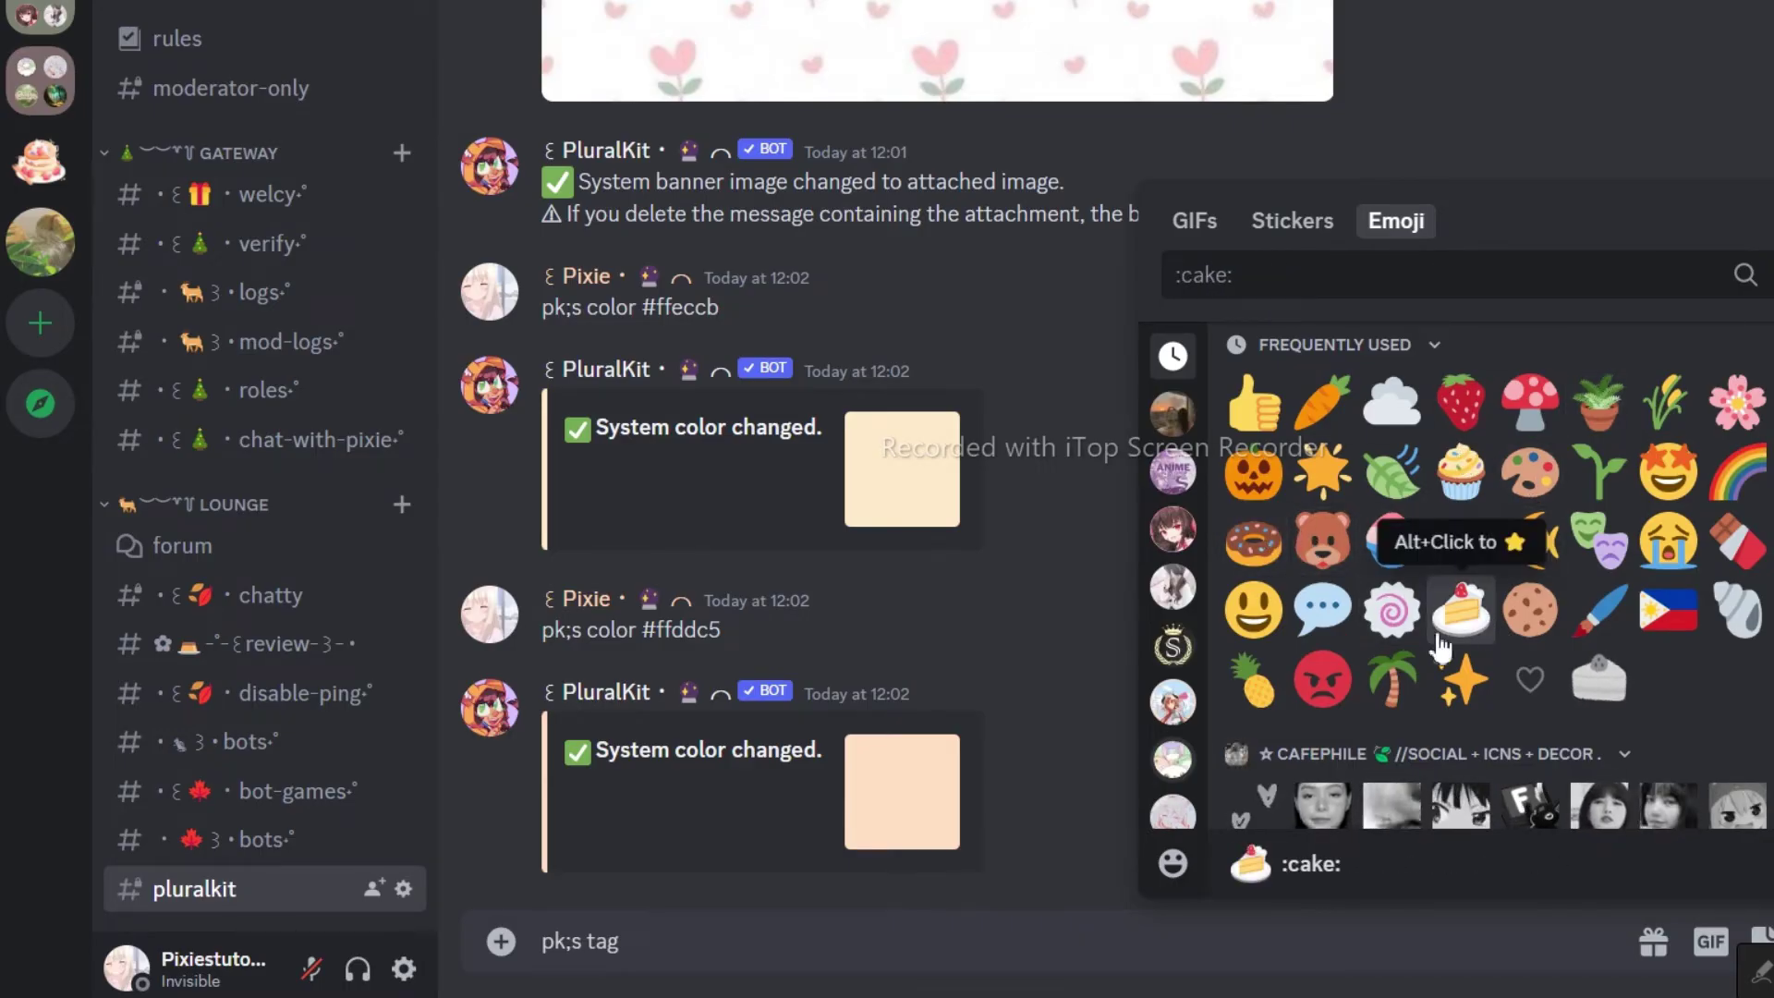
left_click(1479, 622)
key("Return")
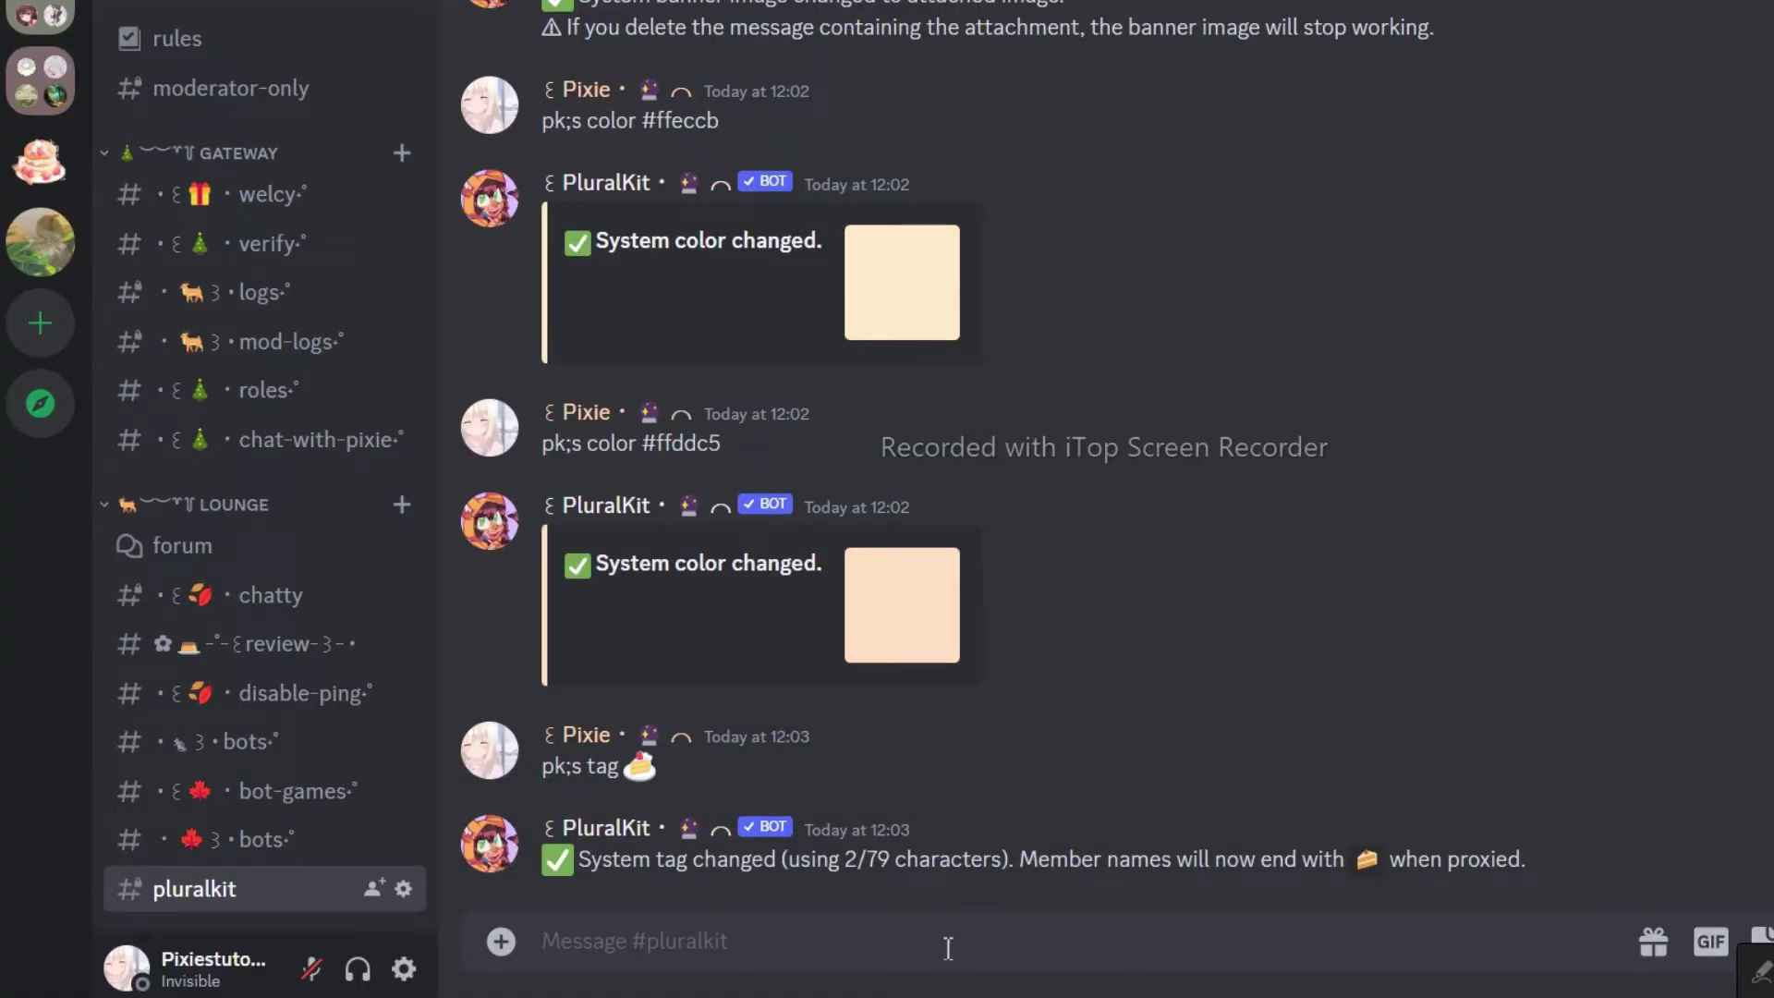
Step: Set the system's tag for this server by sending the command "pk;s servertag" followed by the :cupcake: emoji
type("pk;s  servertag")
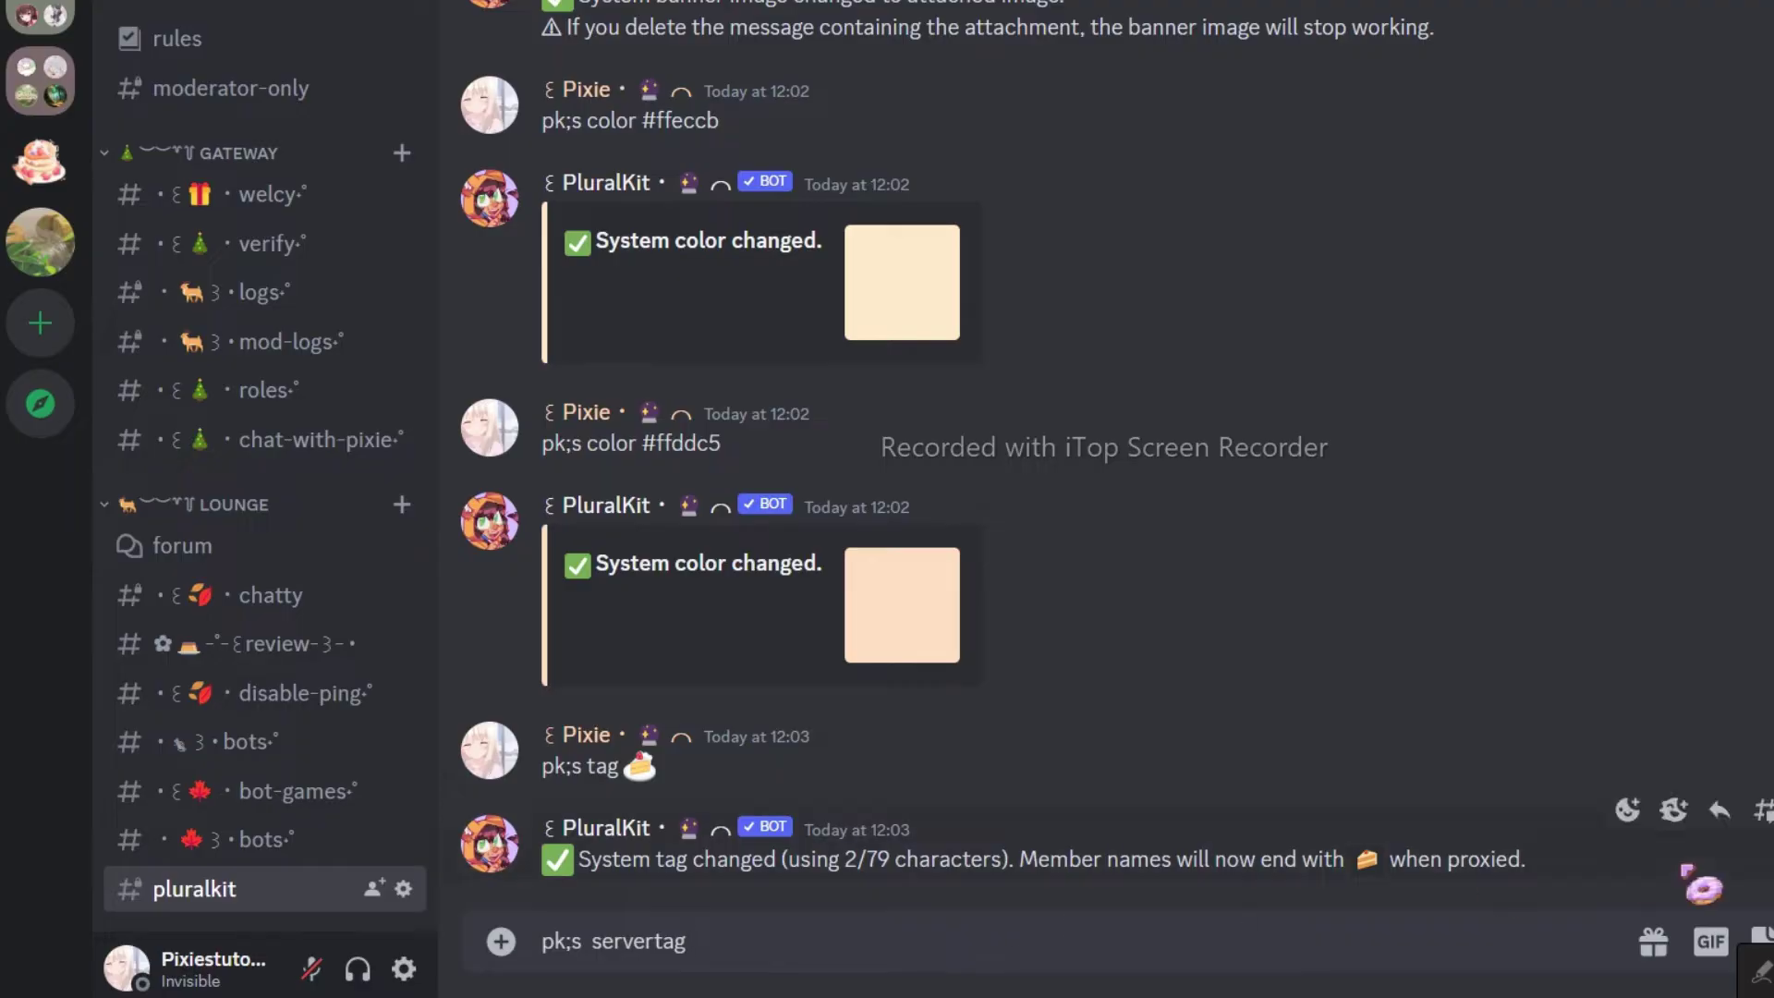
left_click(1767, 942)
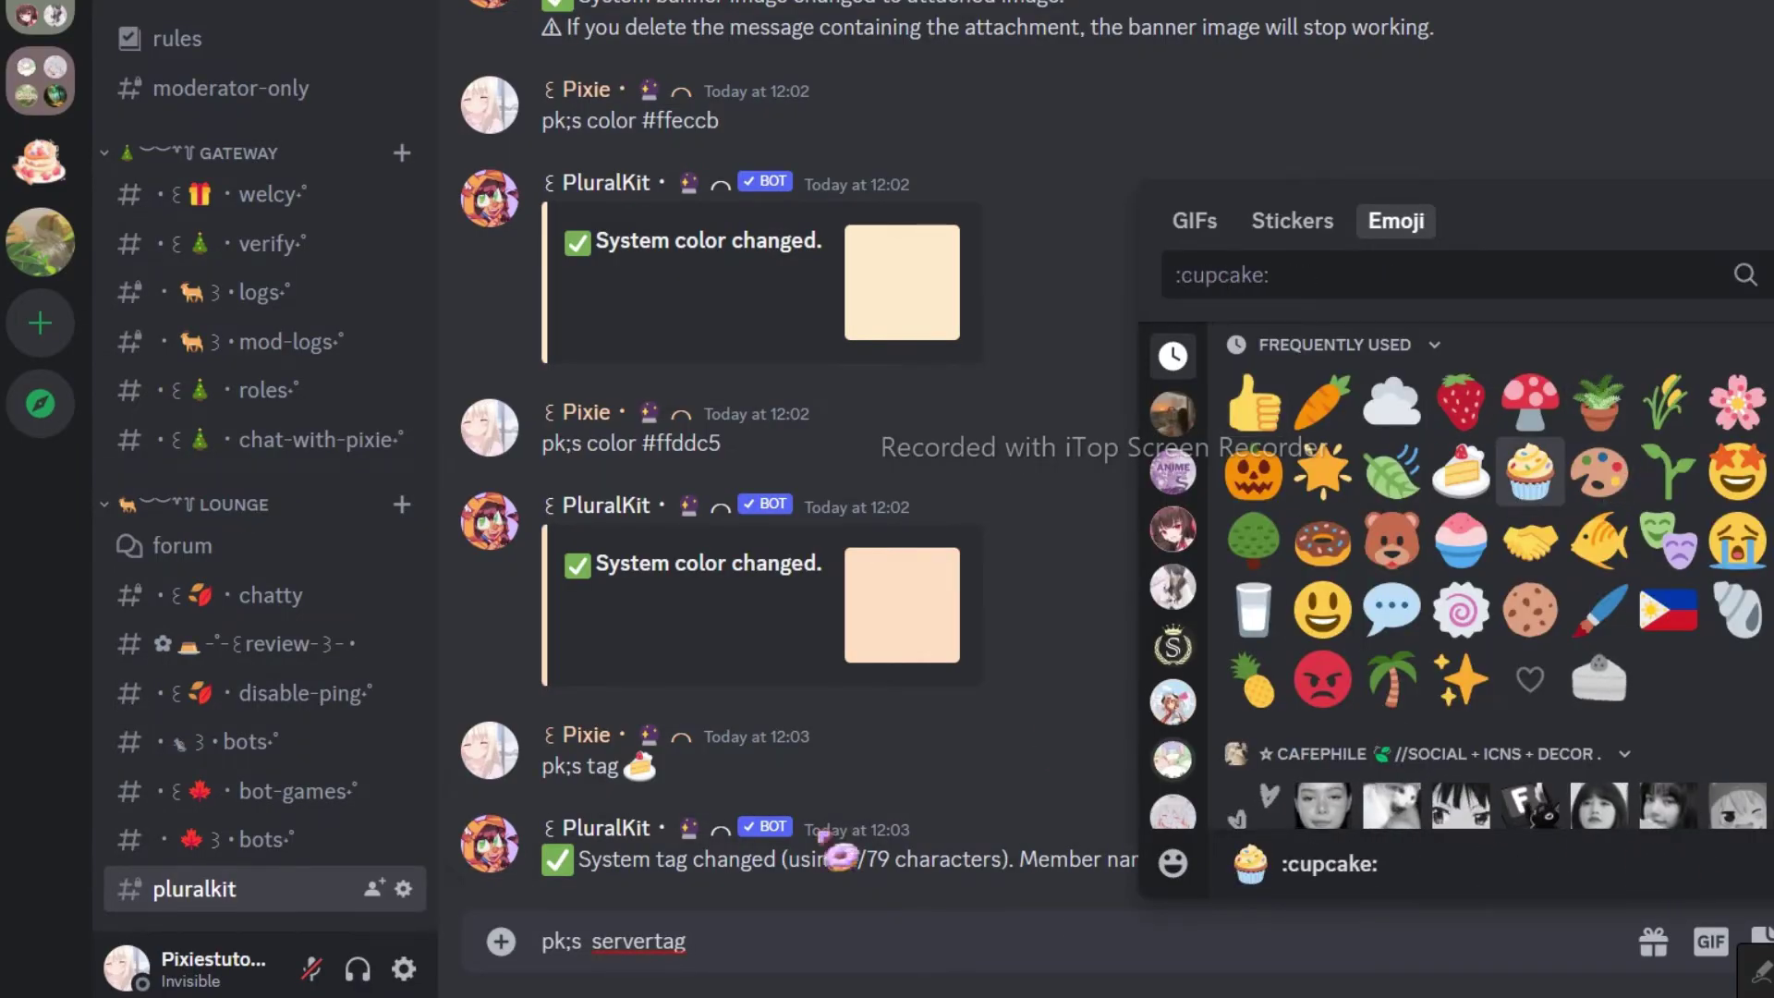
left_click(1531, 475)
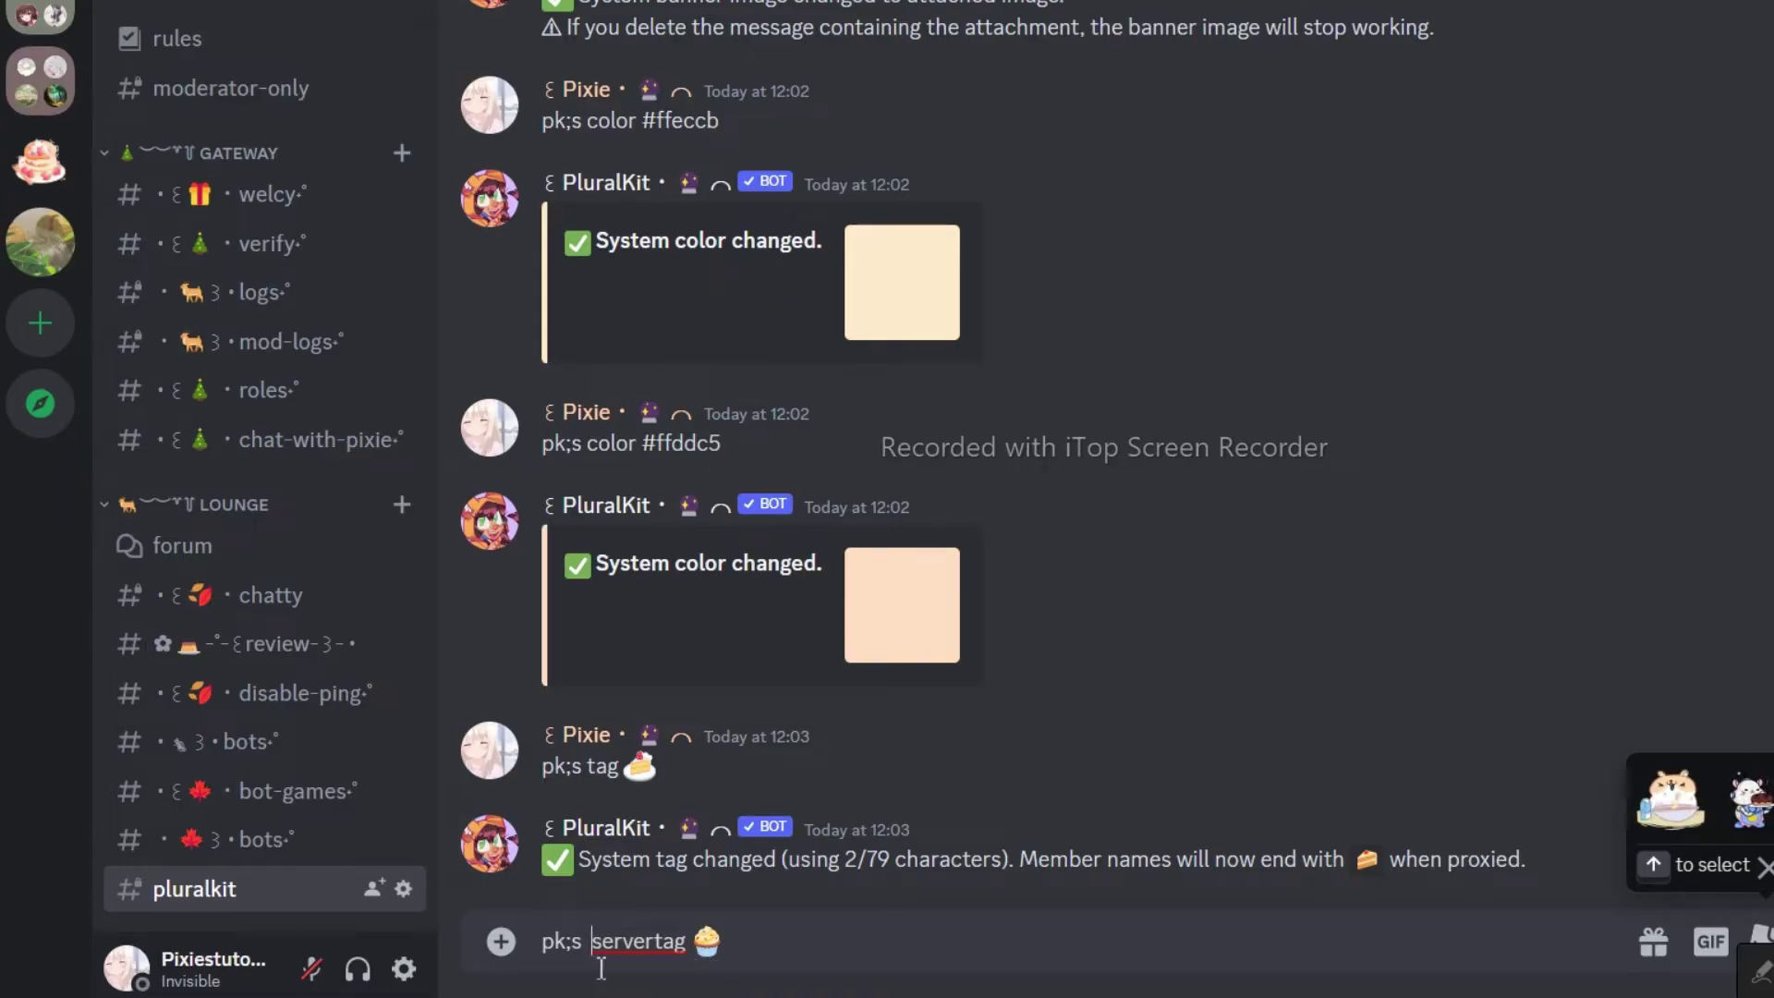
key("Return")
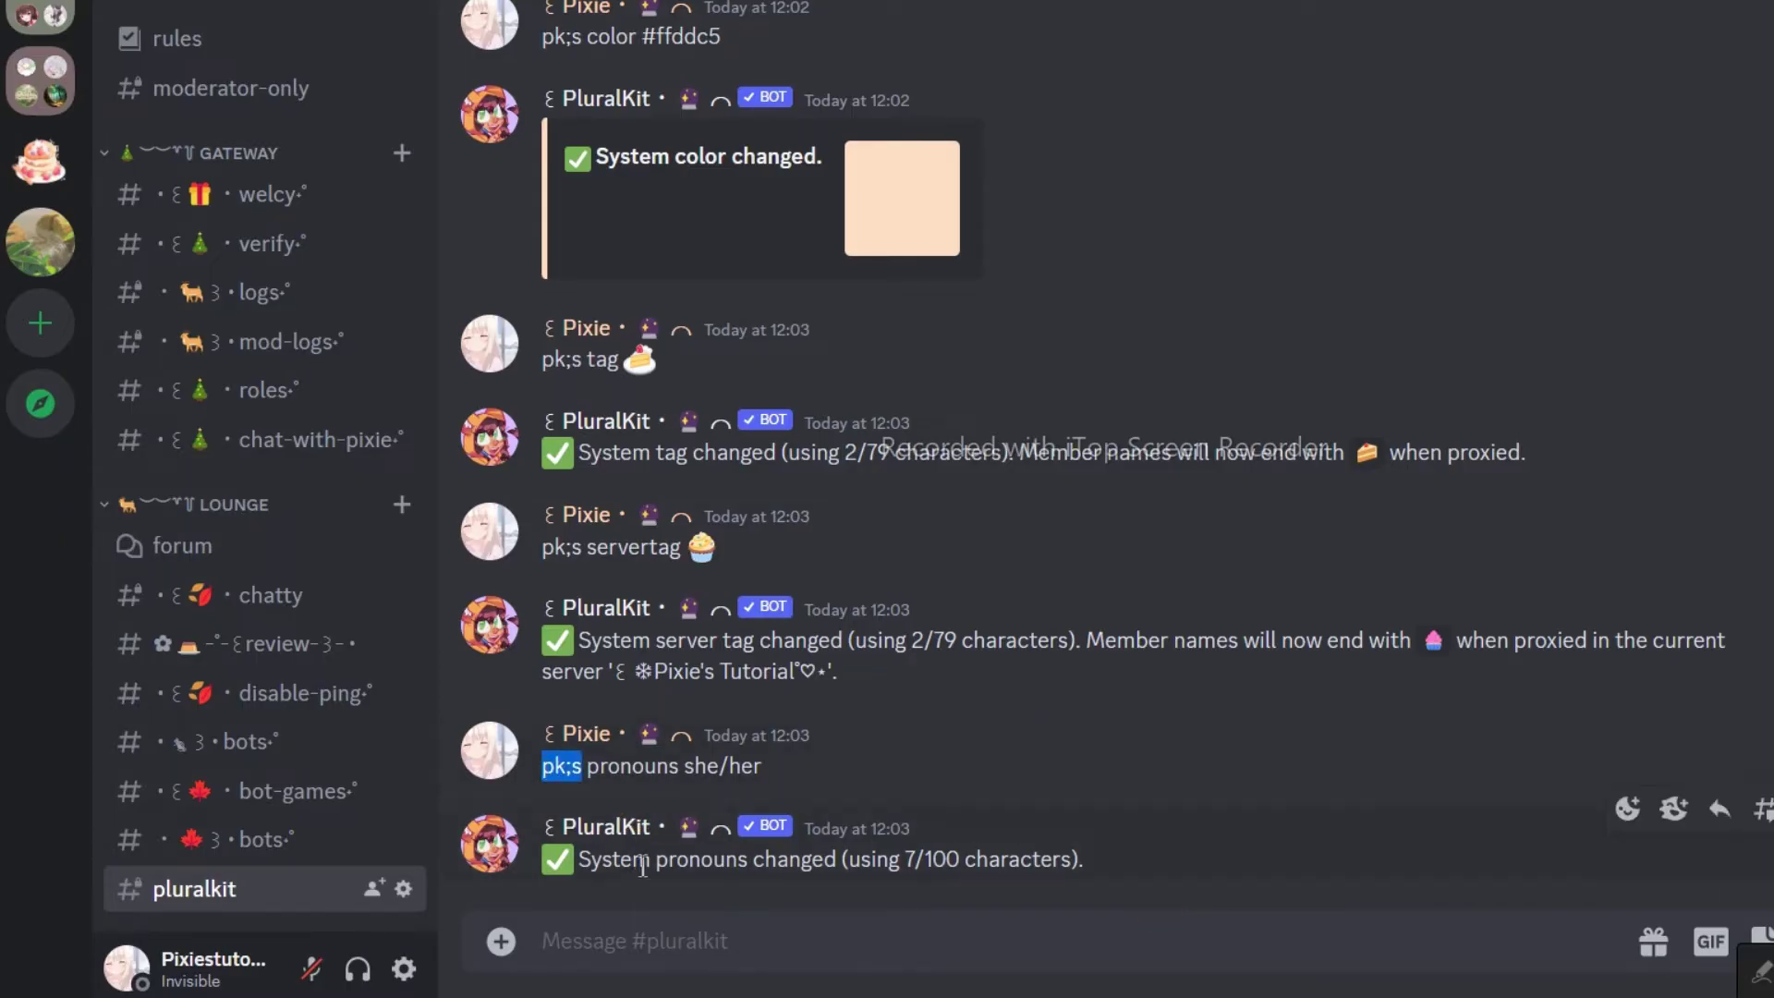
Step: Set the system description by sending the command "pk;s description A cute family!"
left_click(647, 938)
type("pk;s")
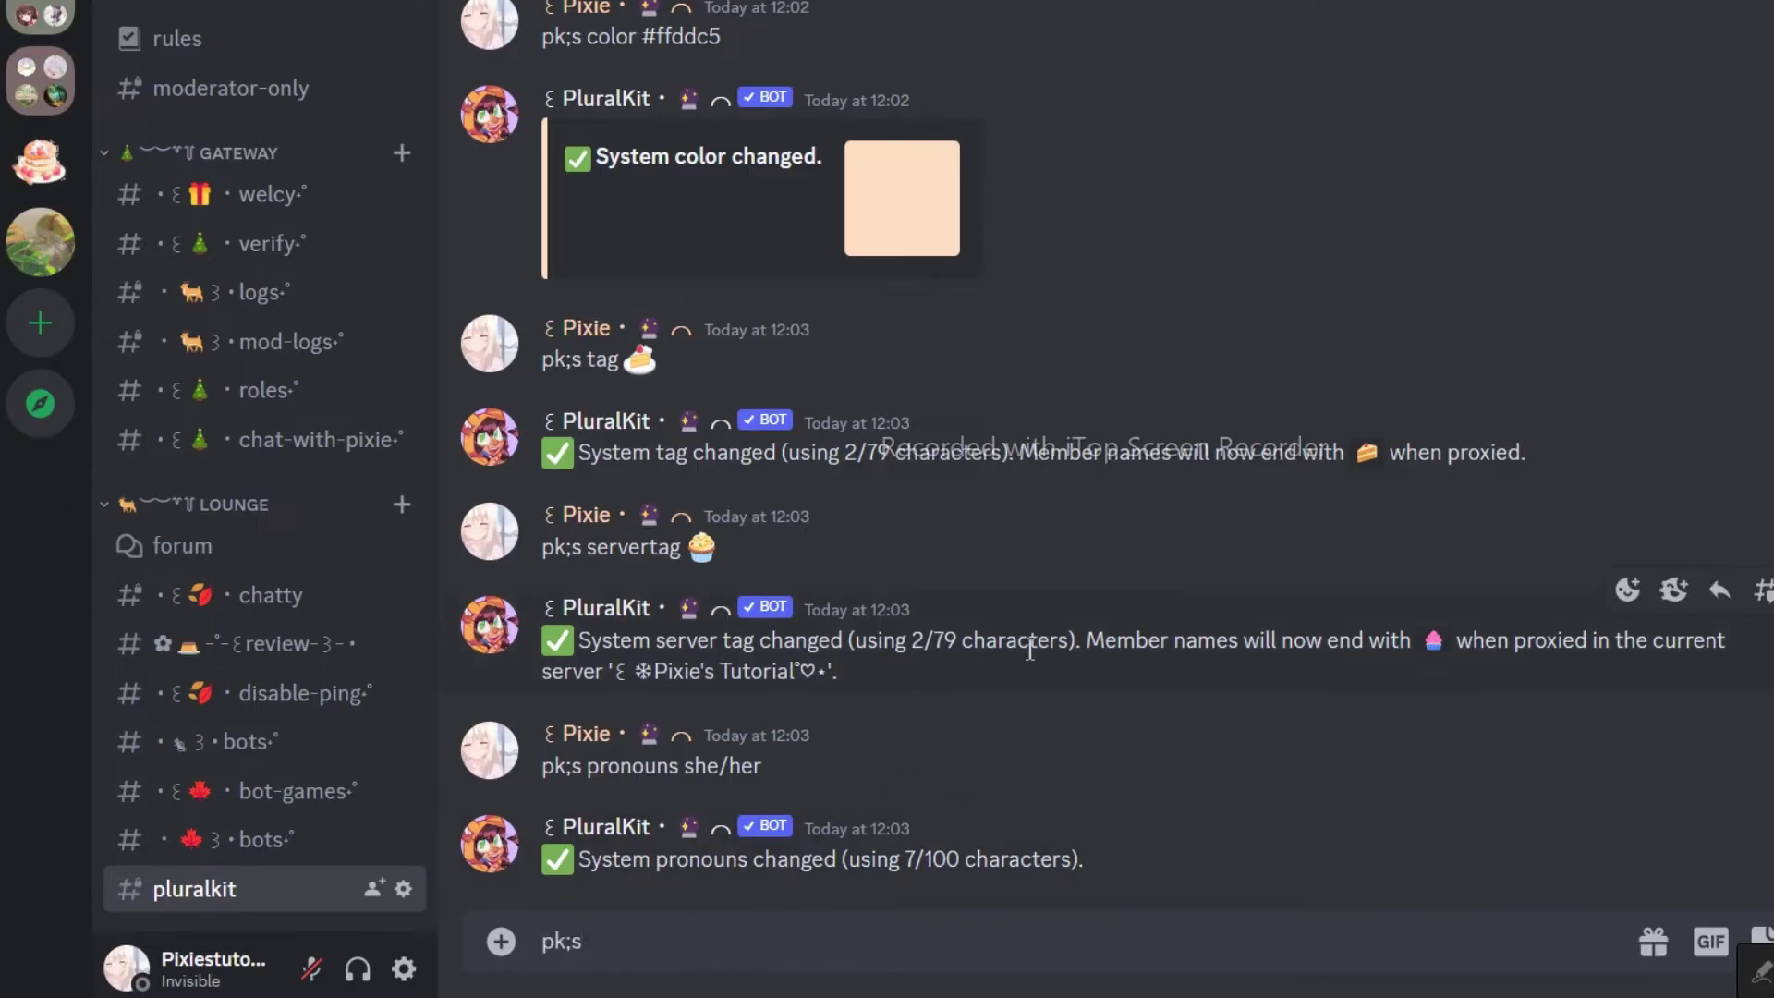
type("description A")
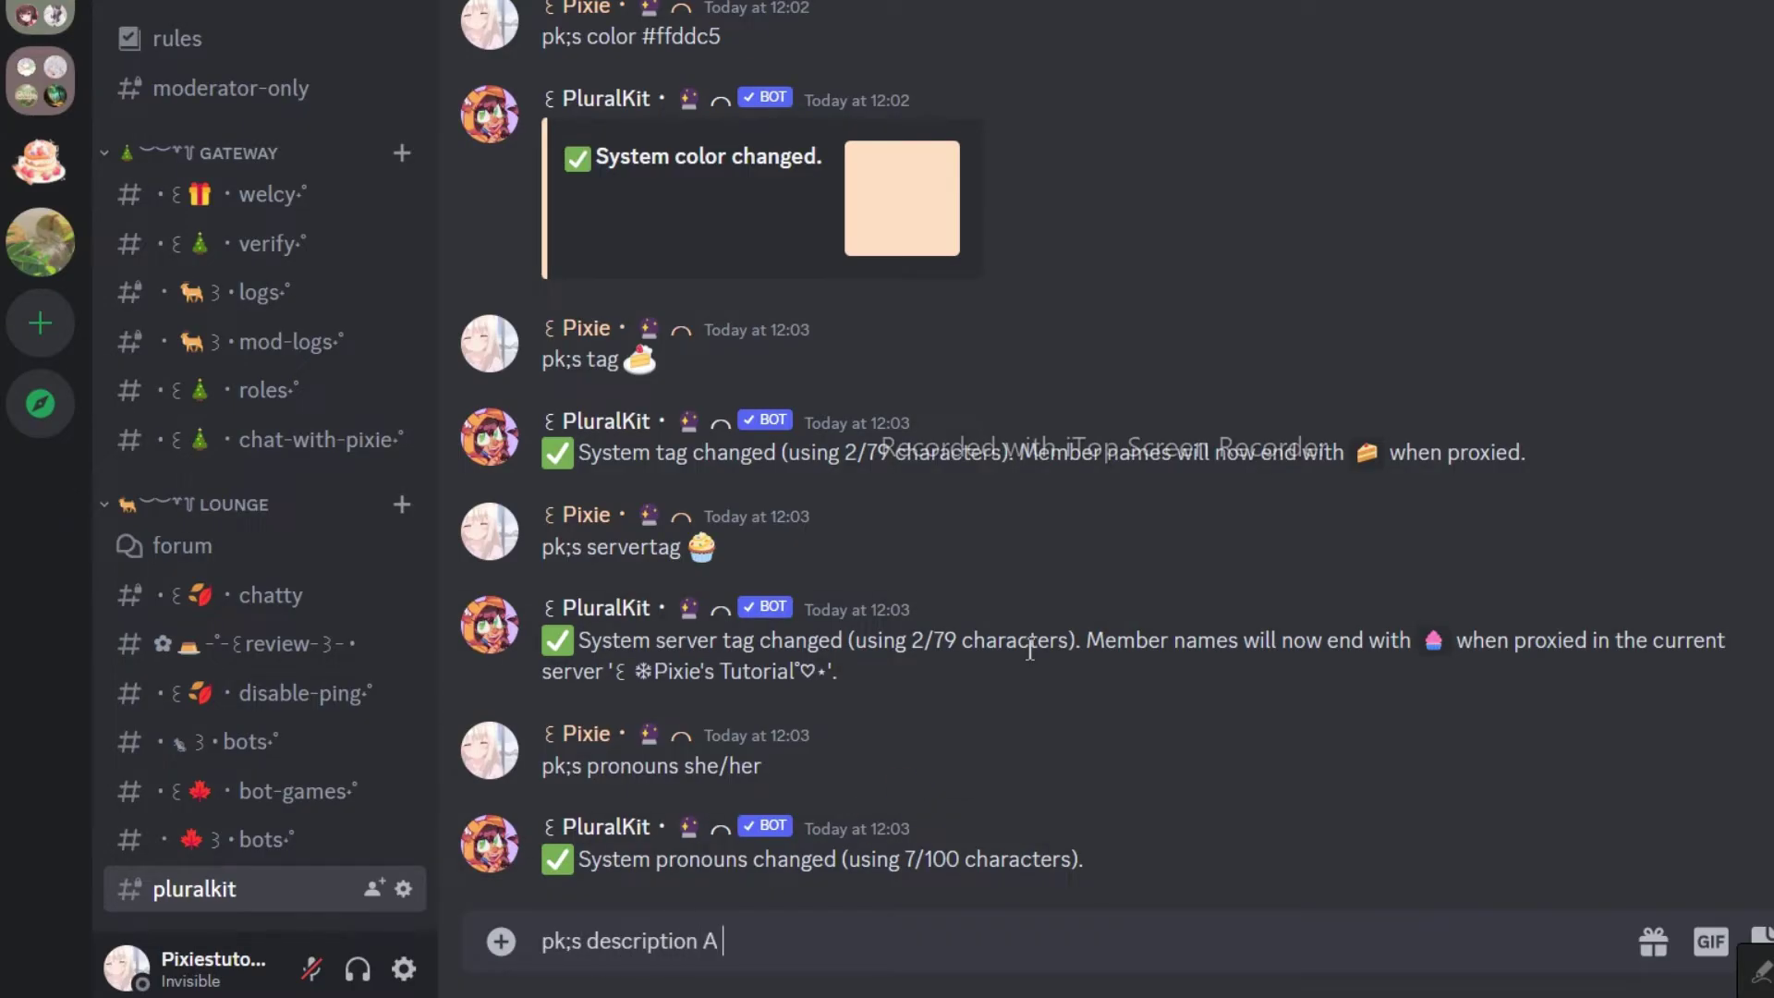
type(" cute ")
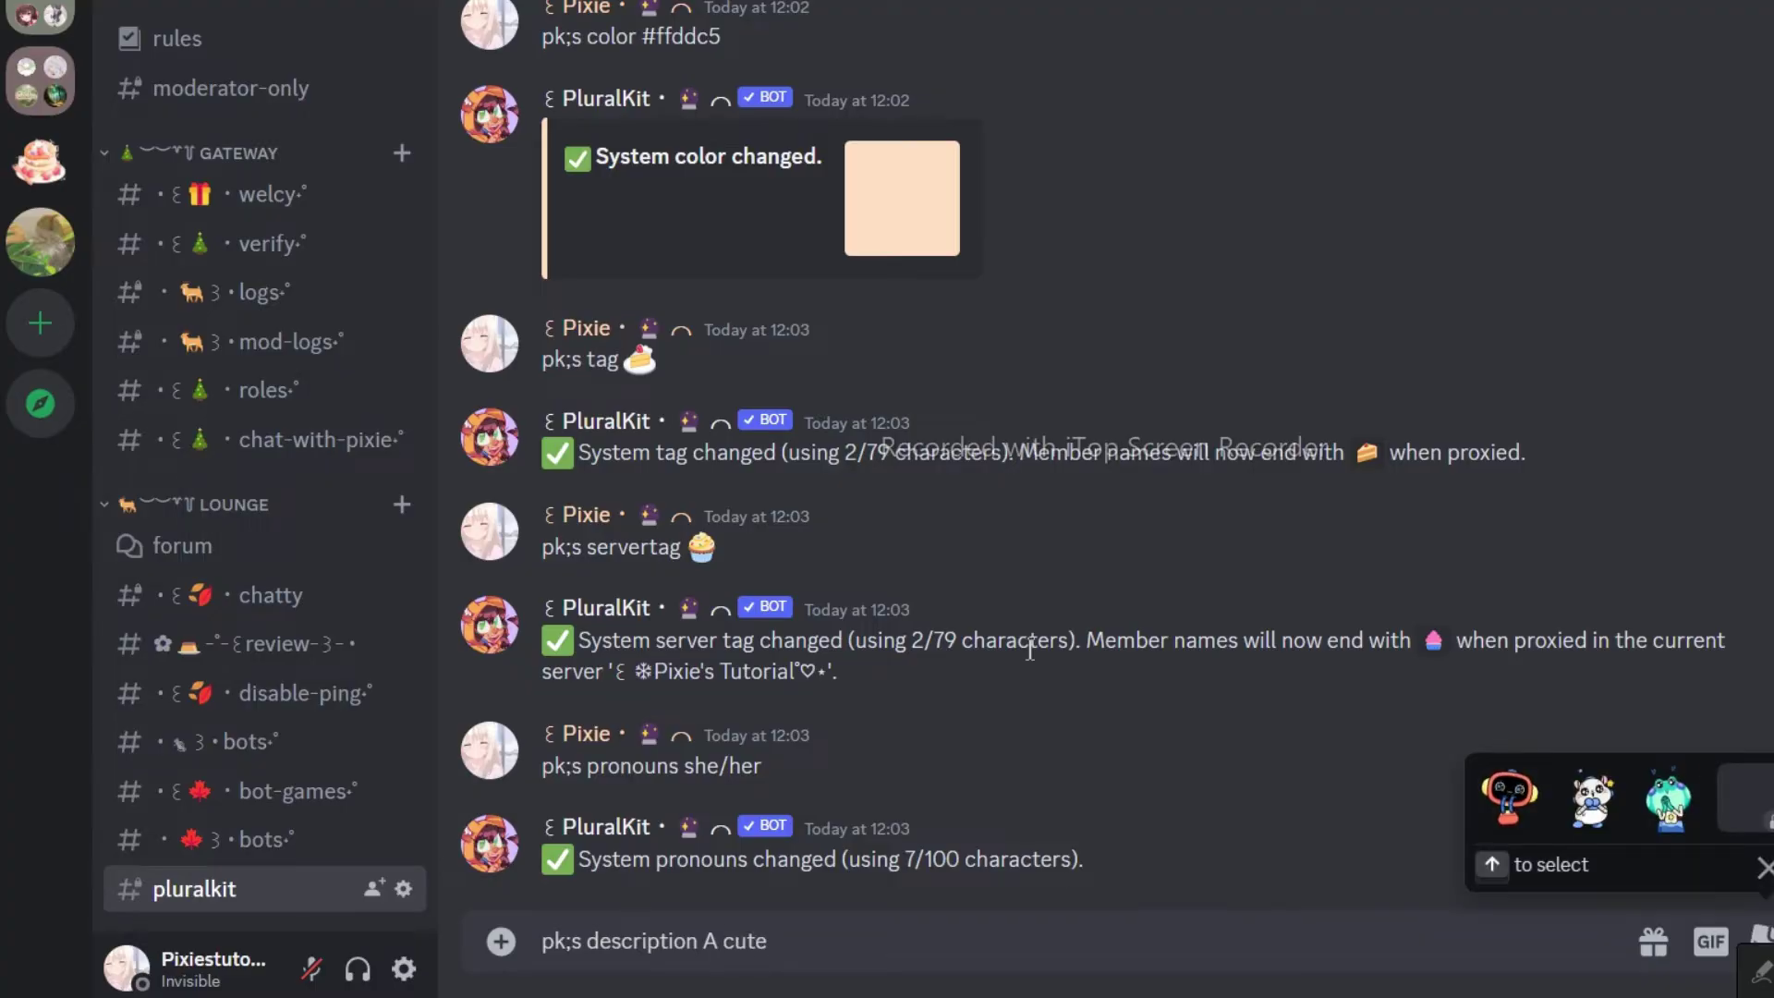
type("family!")
key("Return")
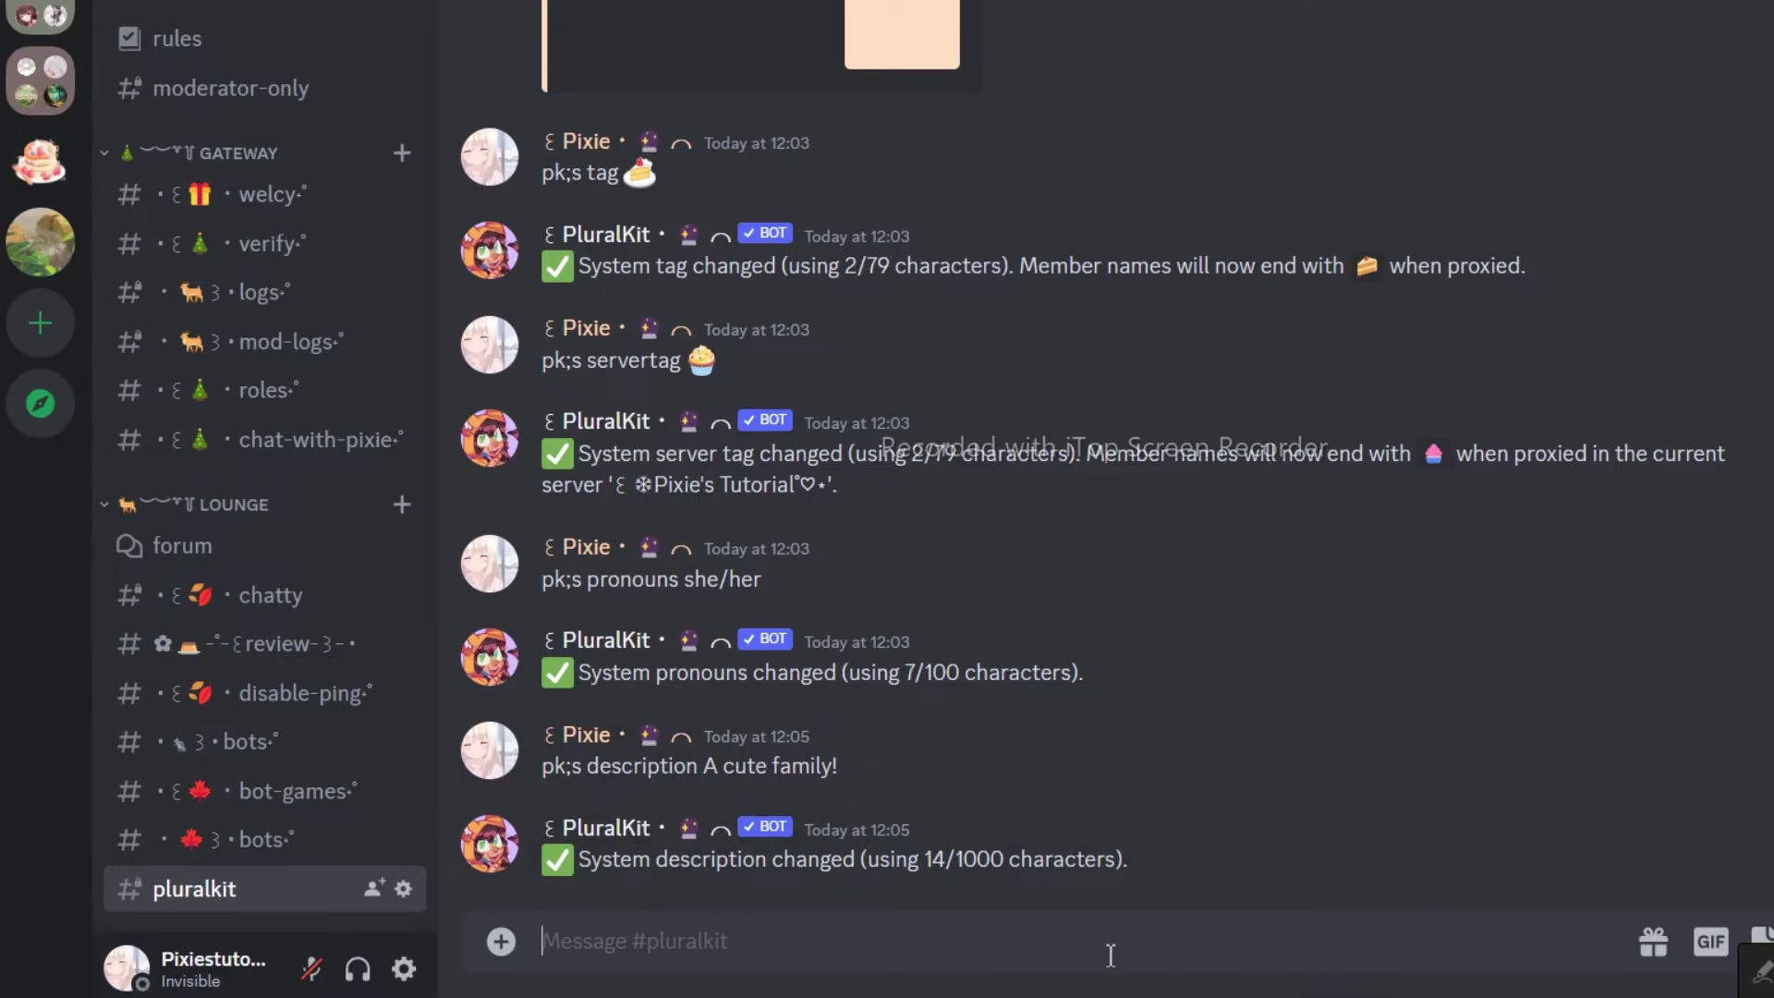
Step: Display the configured system card by sending the command "pk;s"
type("p")
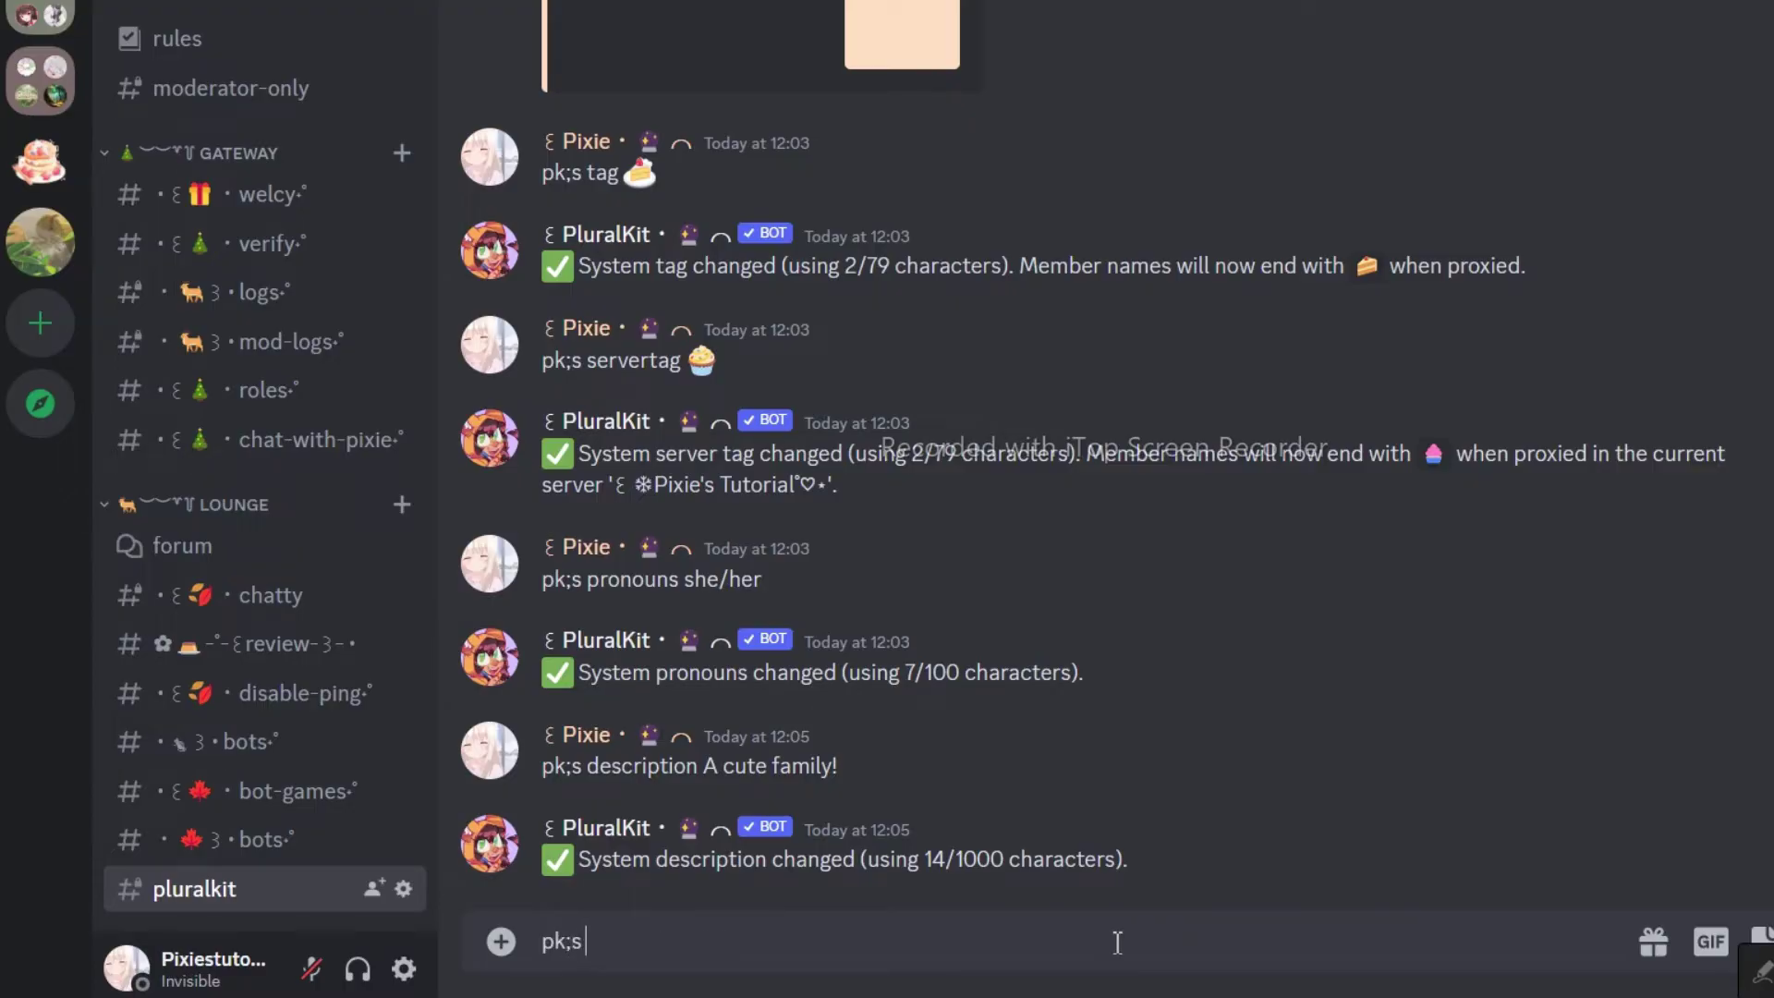
type("k;s")
key("Return")
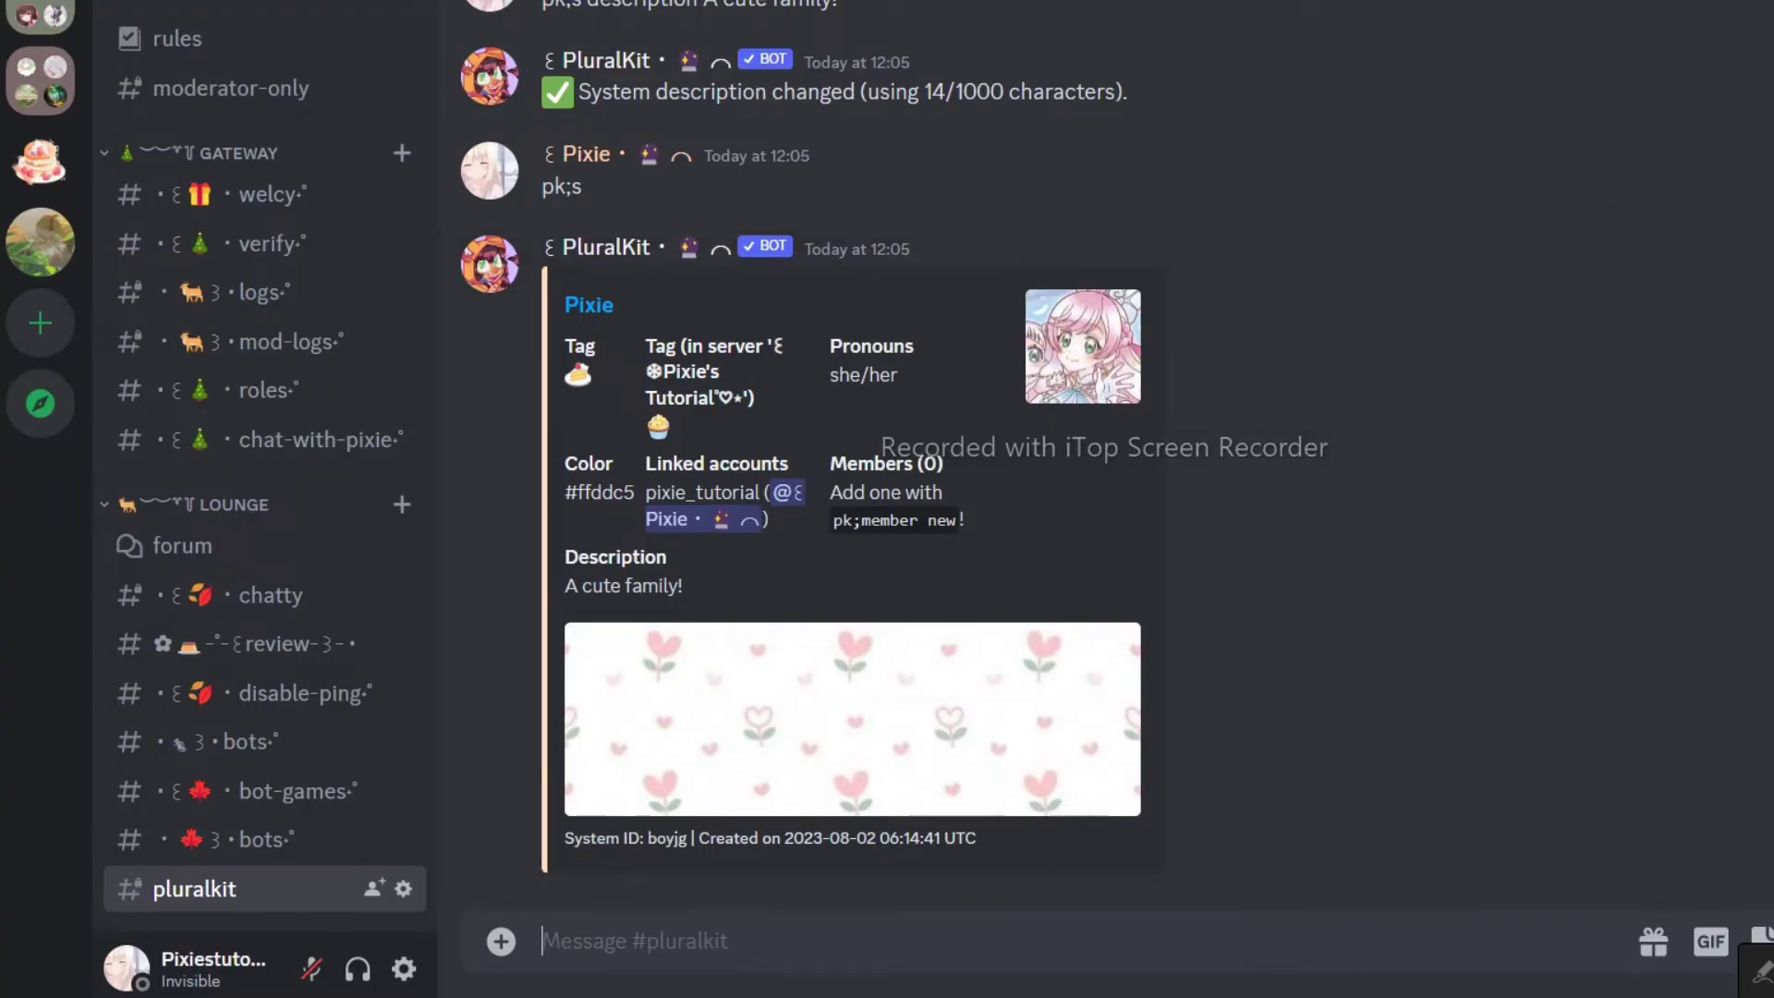
Step: Register a new system member by sending "Pk;m new" followed by the member's name
type("Pk;m new ")
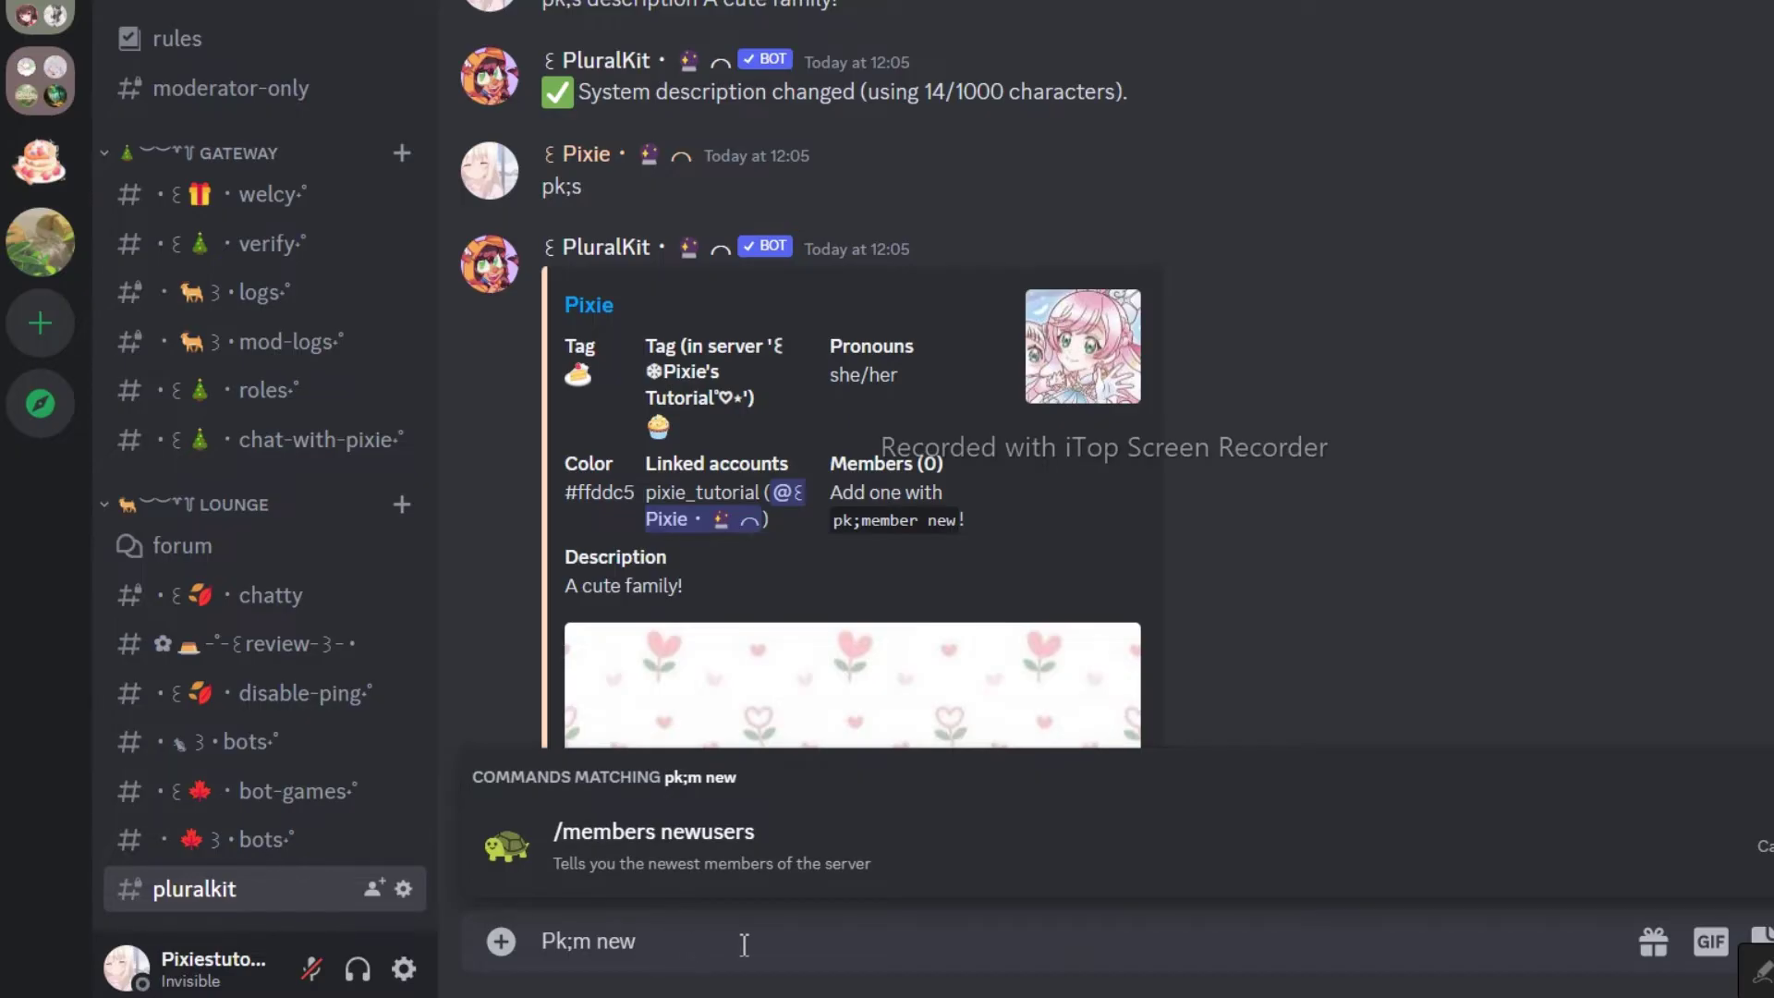
type("Maty")
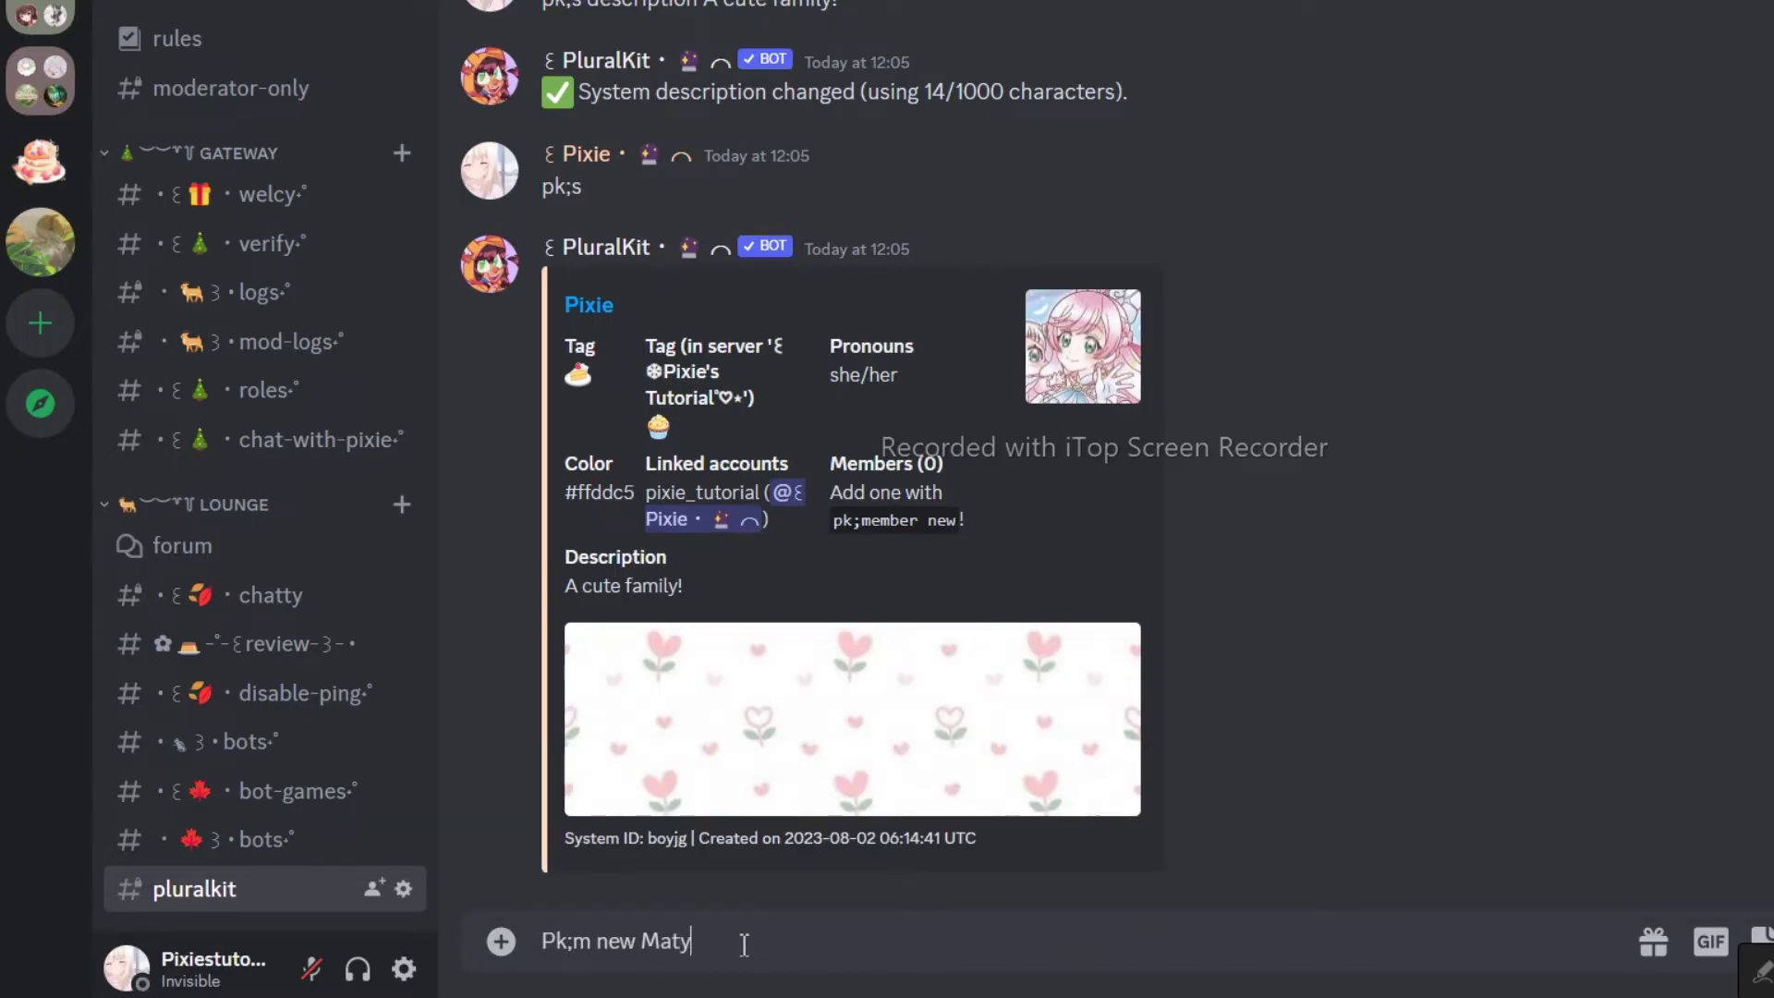
key("Return")
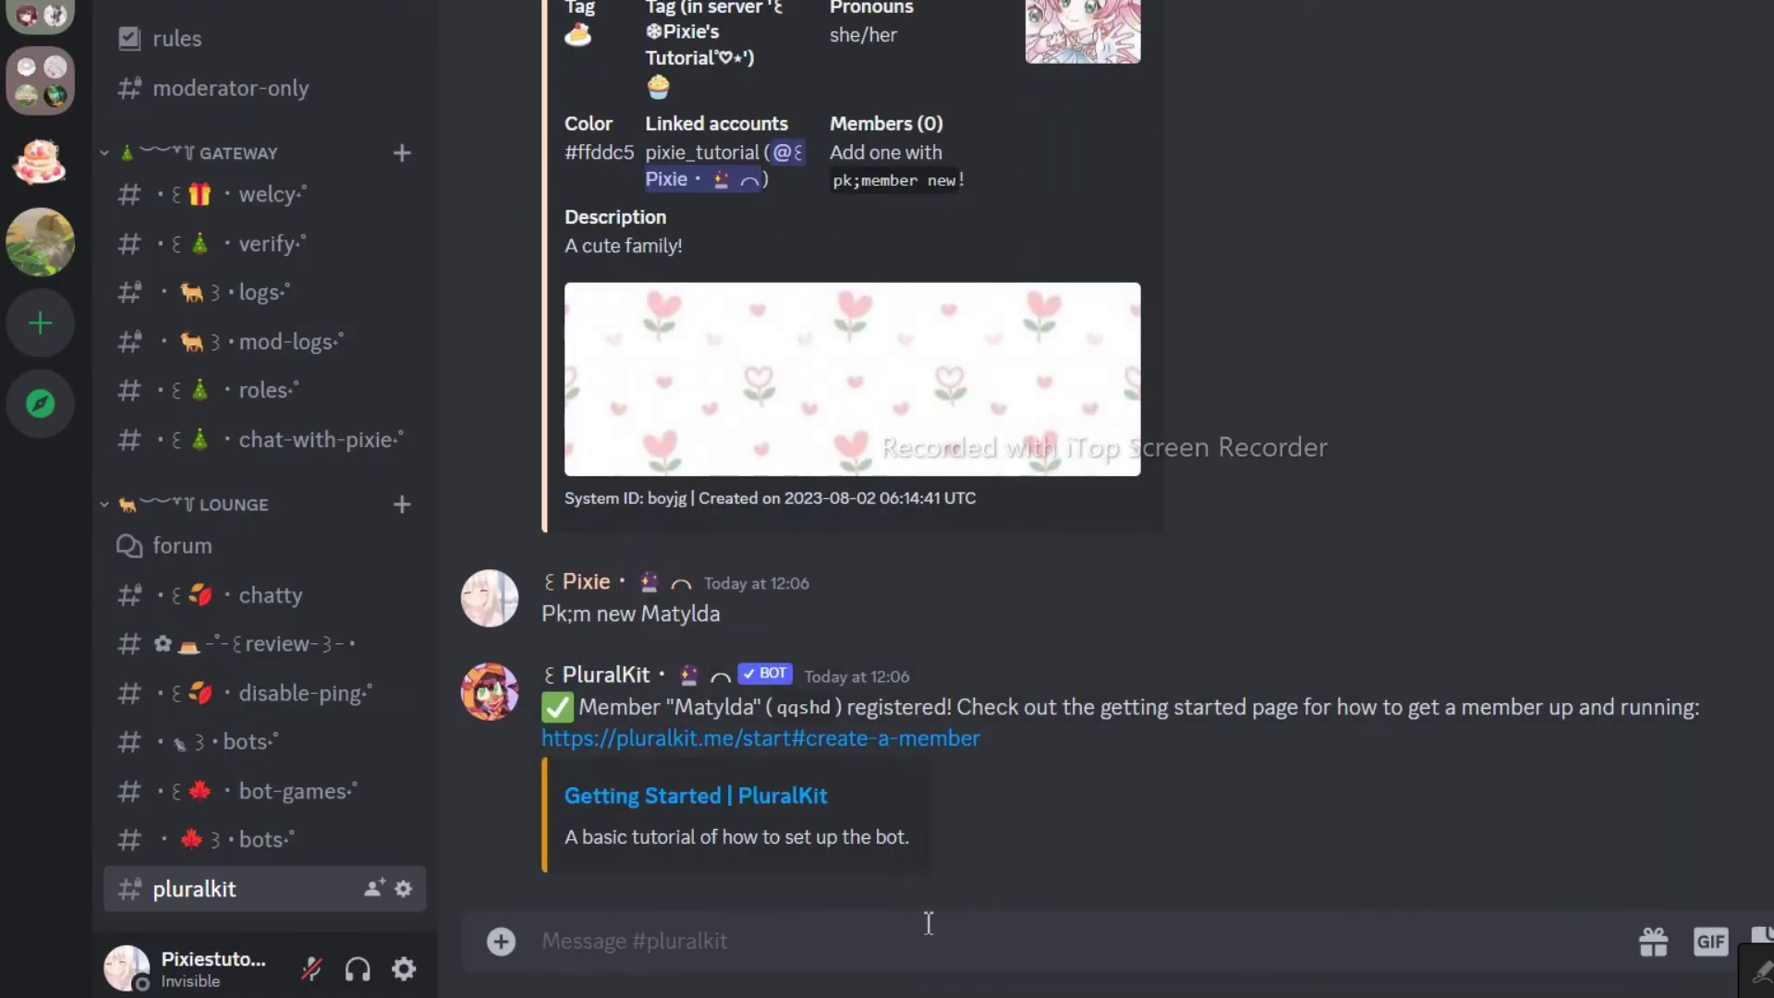
Step: Set a short display name for the new member by sending "pk;m", the member's name, "displayname" and the new display name
type("pk;m name displayname")
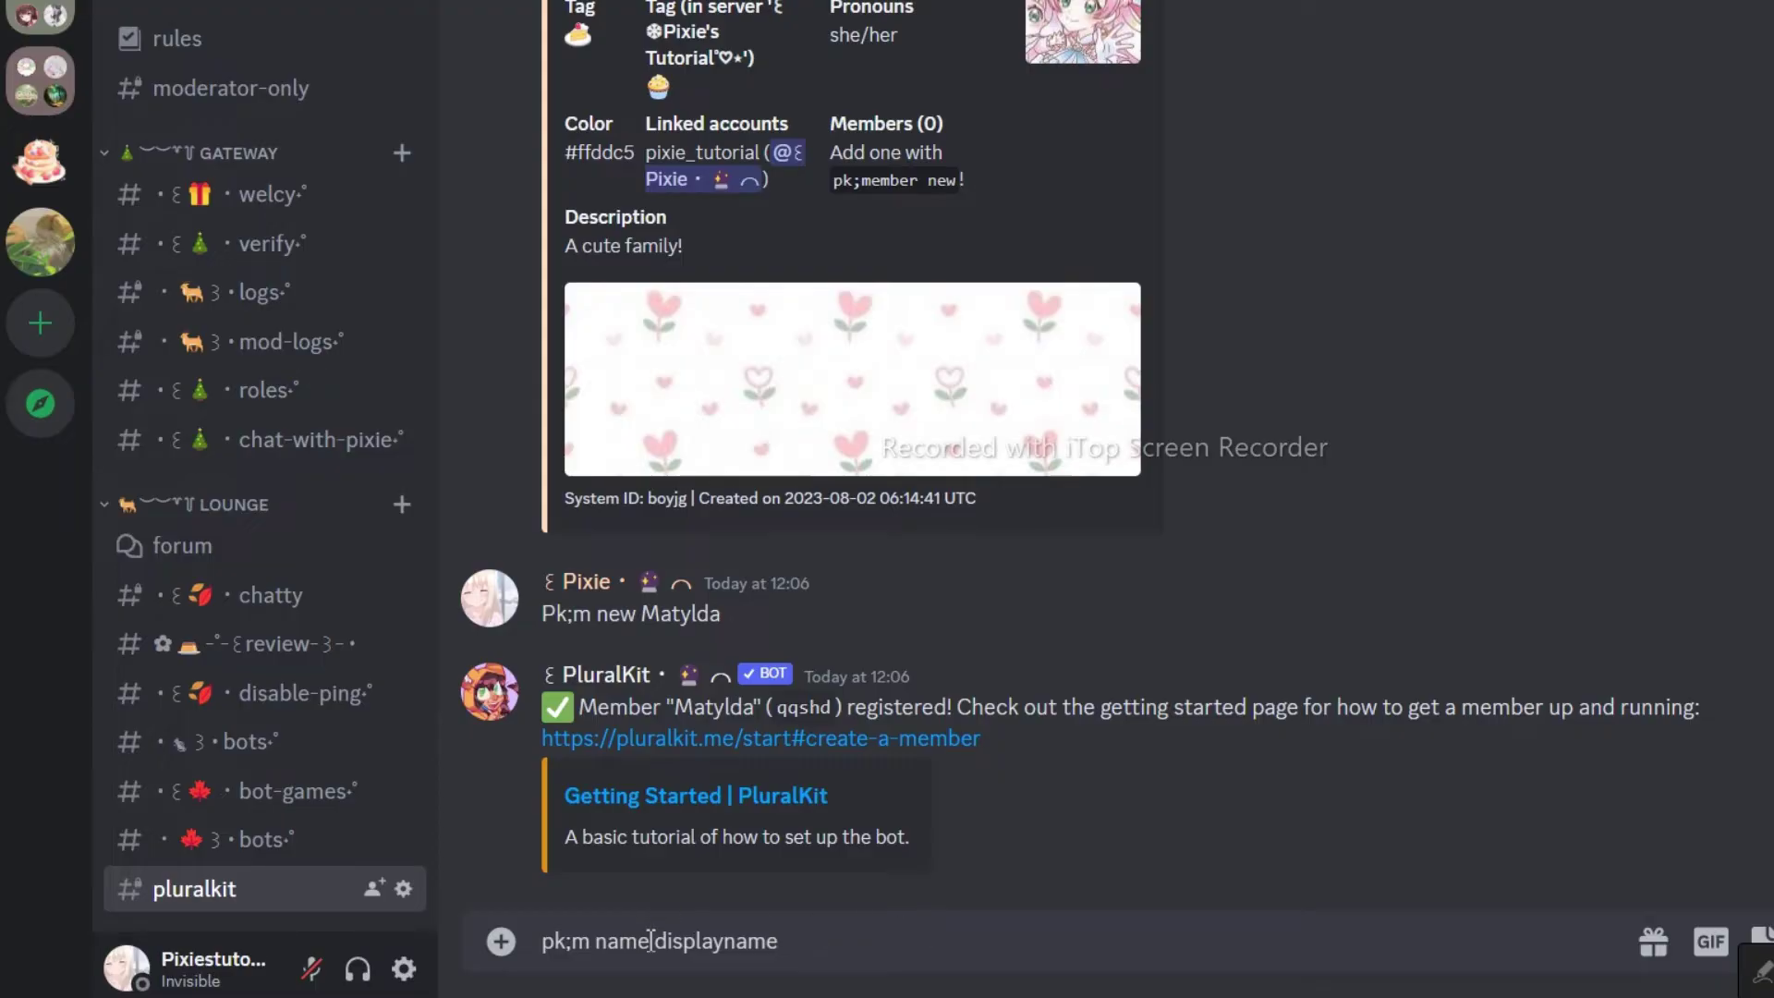
left_click_drag(722, 614, 645, 621)
key("ctrl+c")
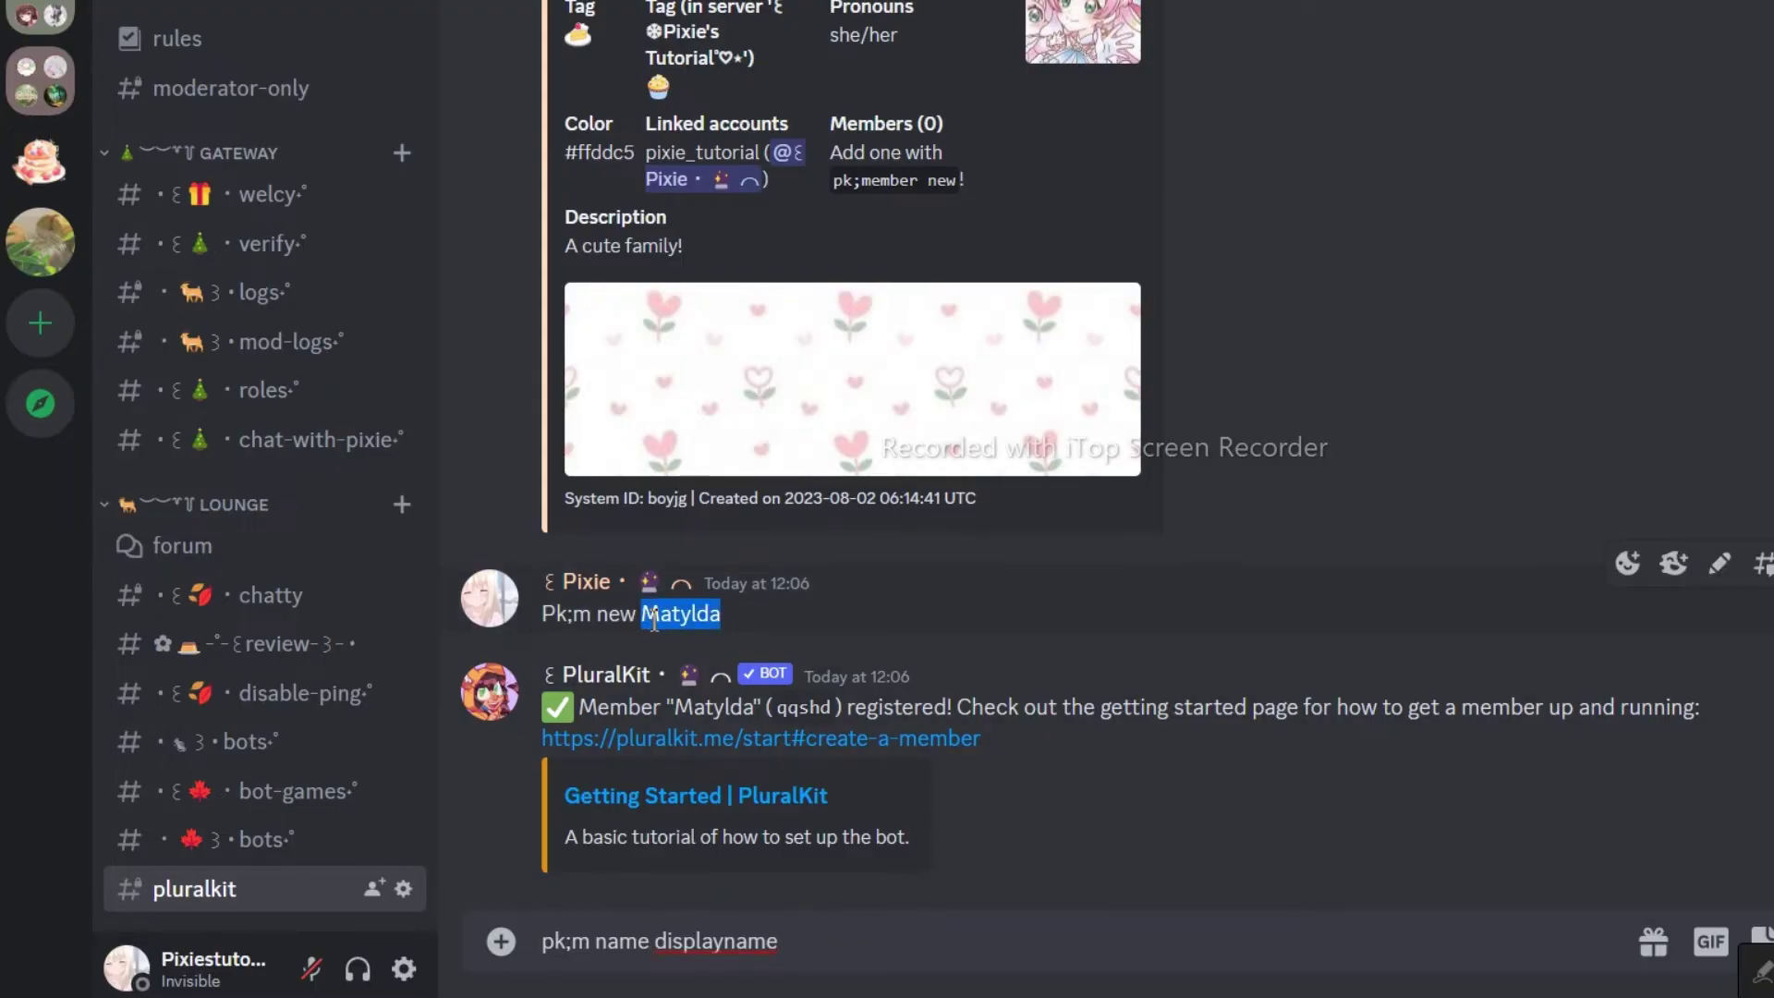
left_click_drag(649, 942, 596, 952)
key("ctrl+v")
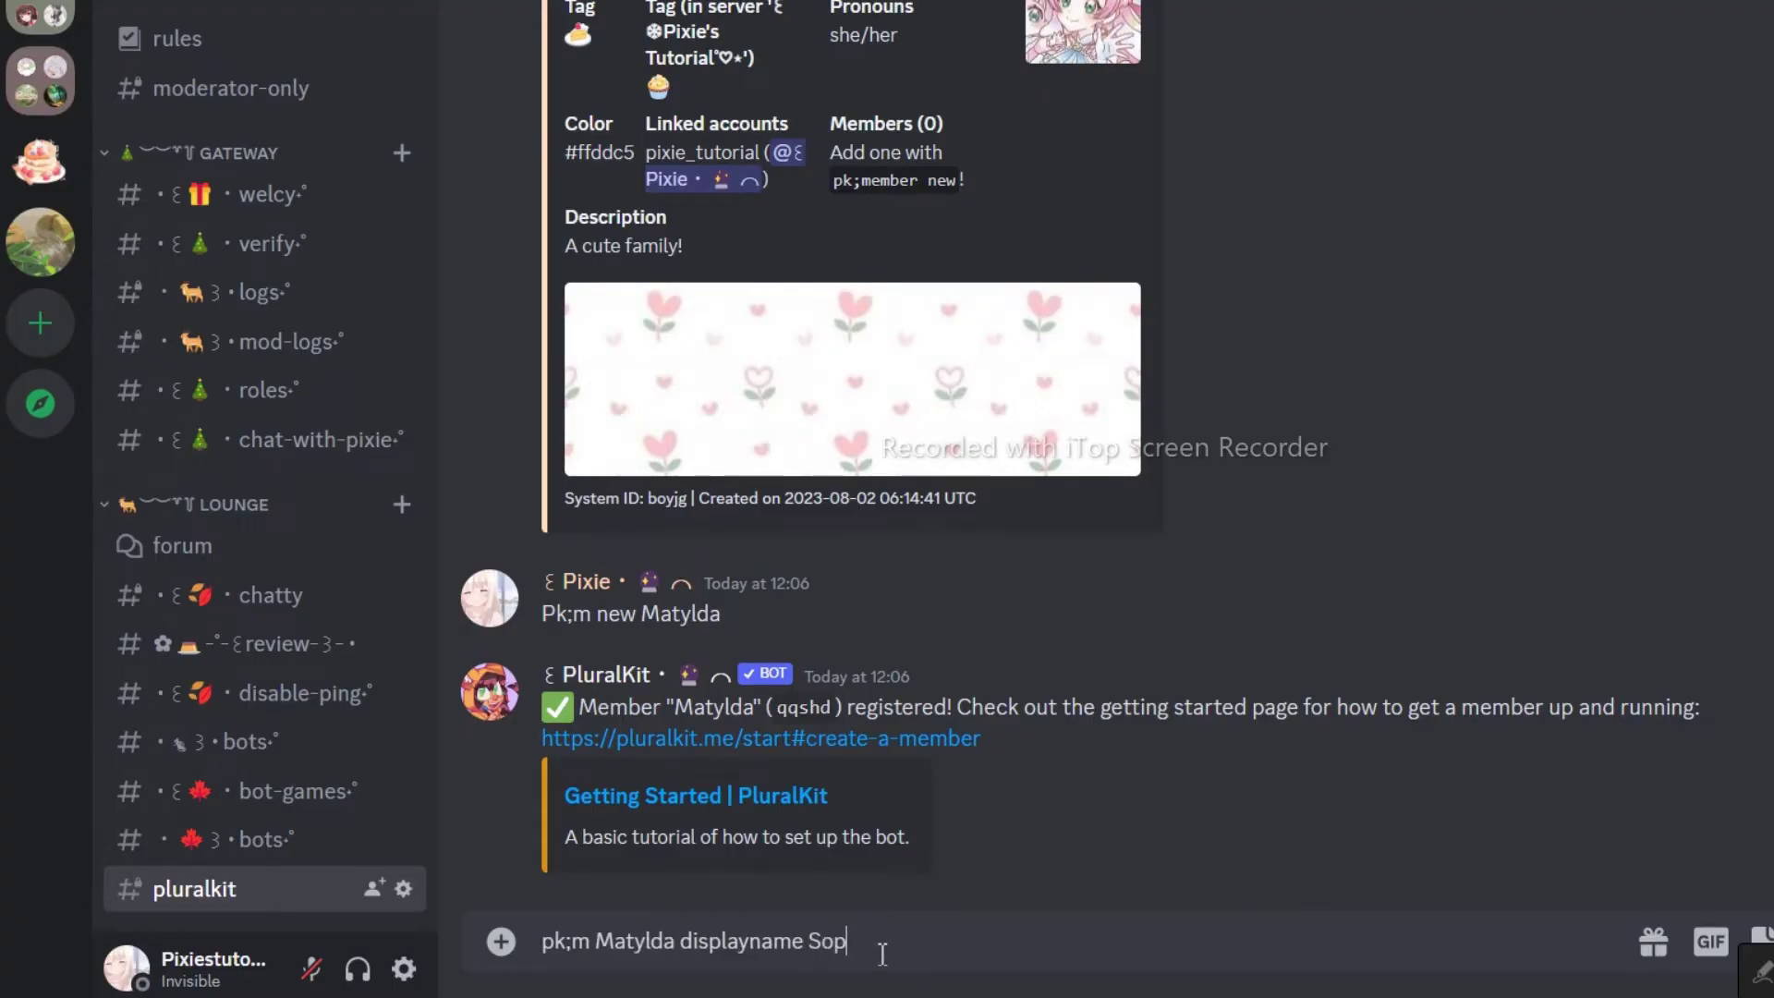
key("Return")
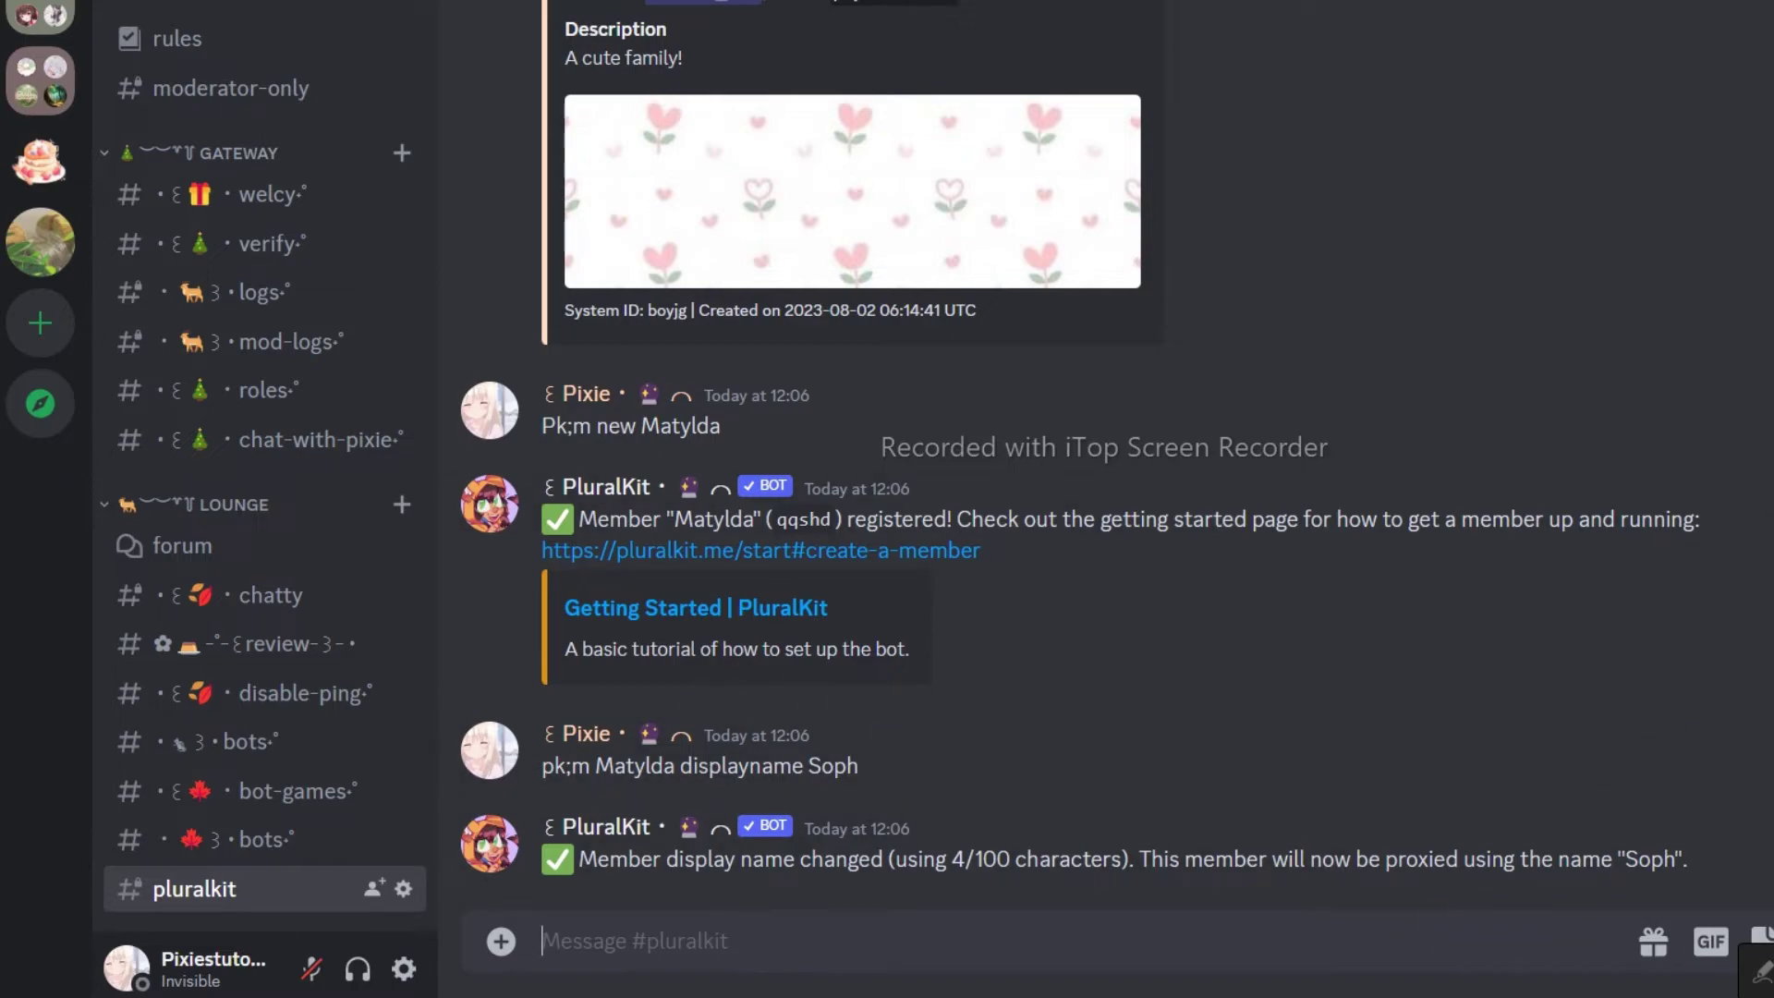
Step: Rename the member by sending "pk;m", the copied display name, "rename" and the member's new name
left_click(918, 922)
type("pk;m name rename")
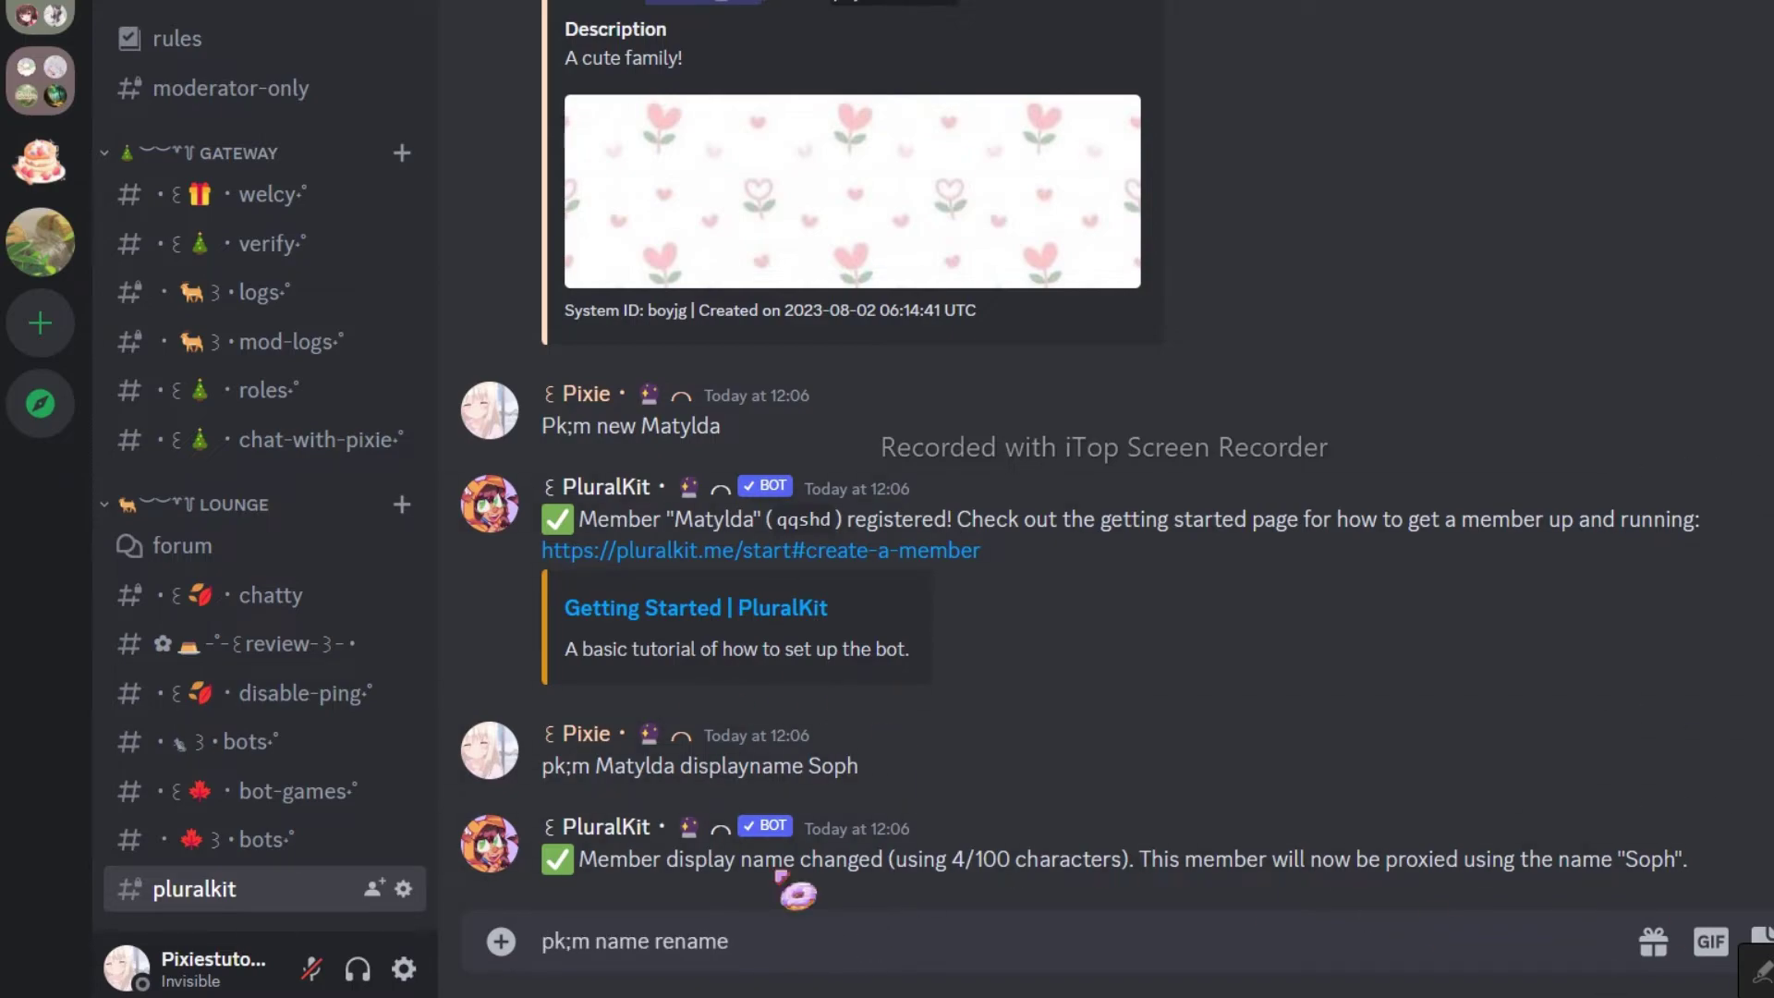
left_click_drag(887, 787, 821, 769)
key("ctrl+c")
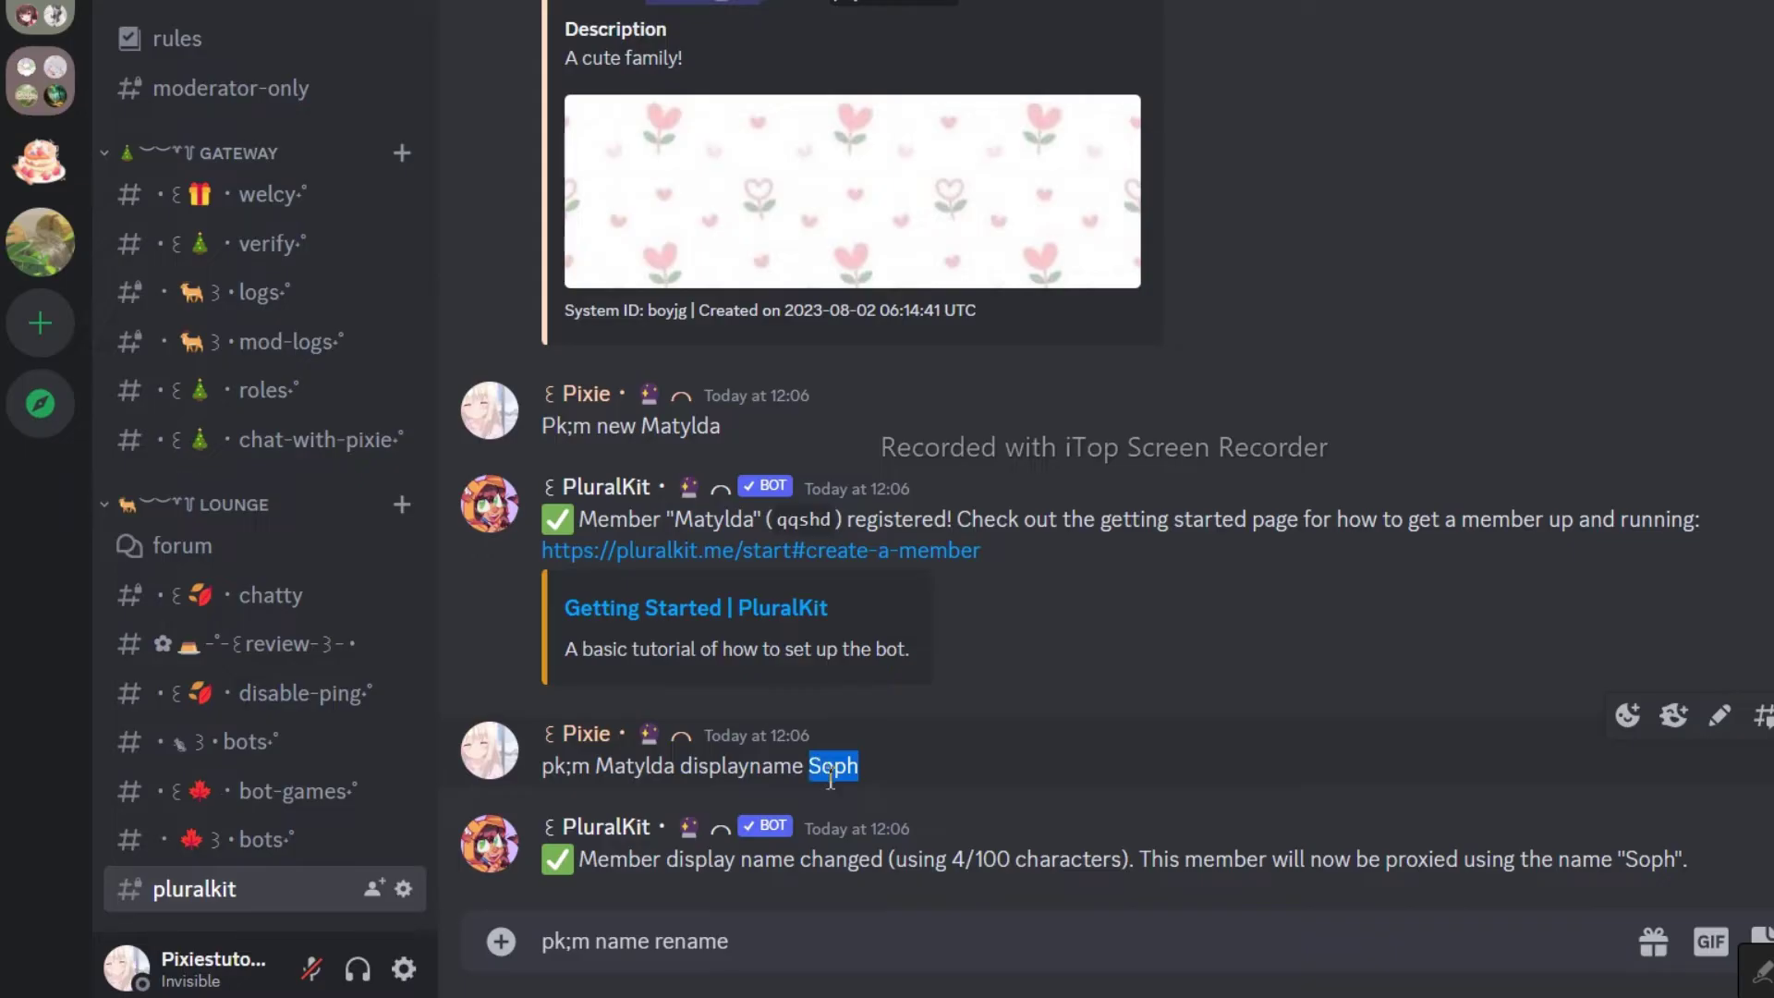
left_click_drag(659, 952, 594, 952)
key("ctrl+v")
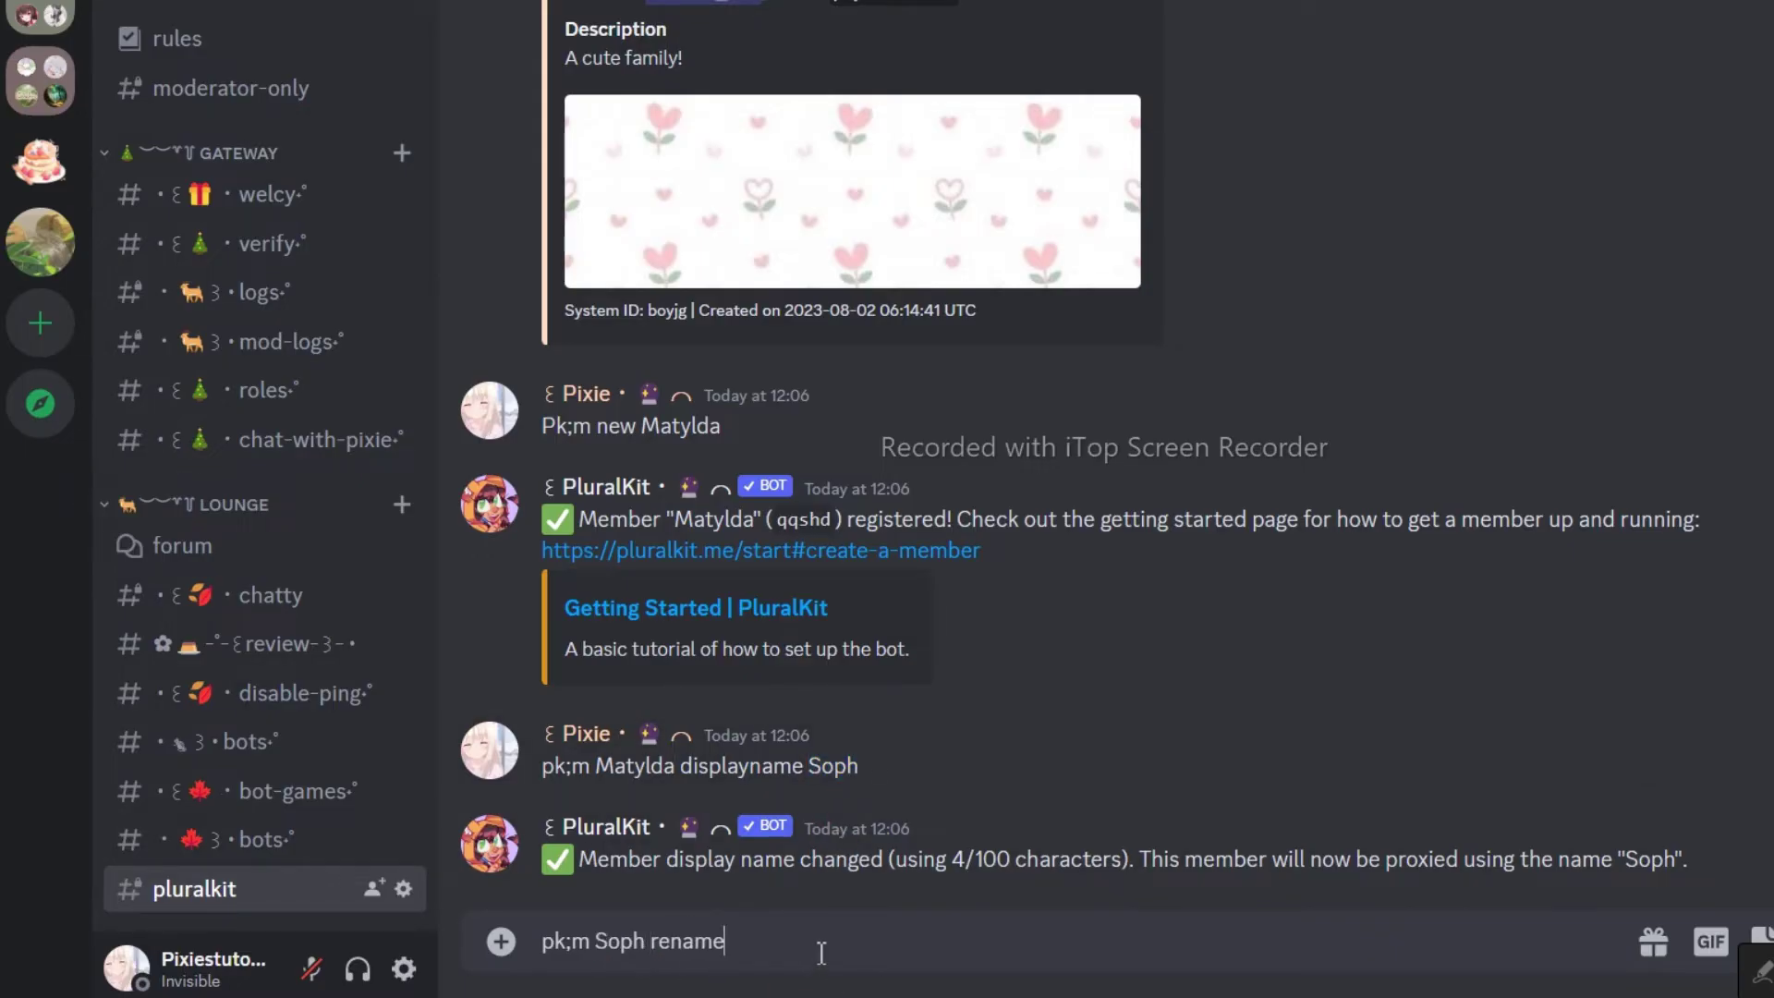
type("Mati")
key("Return")
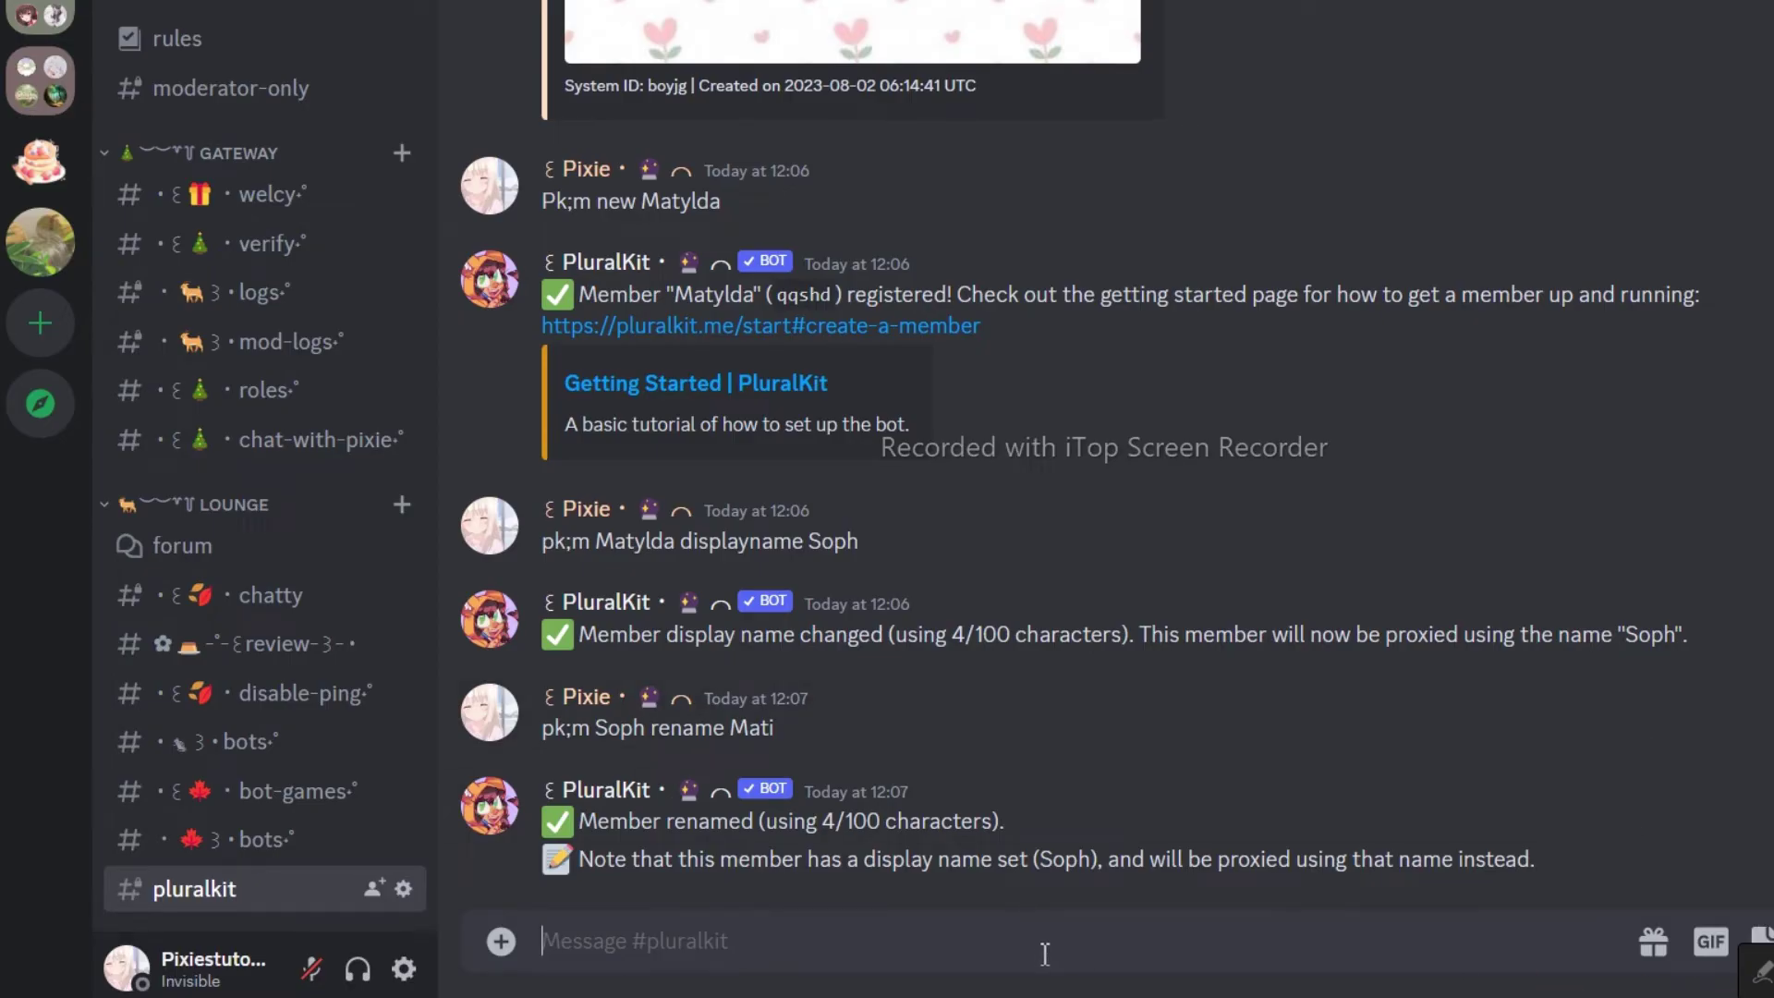
Step: Set the member's avatar by sending "pk;m", the renamed member's name and "avatar" with cachedImage.png attached
type("pk;m name avatar")
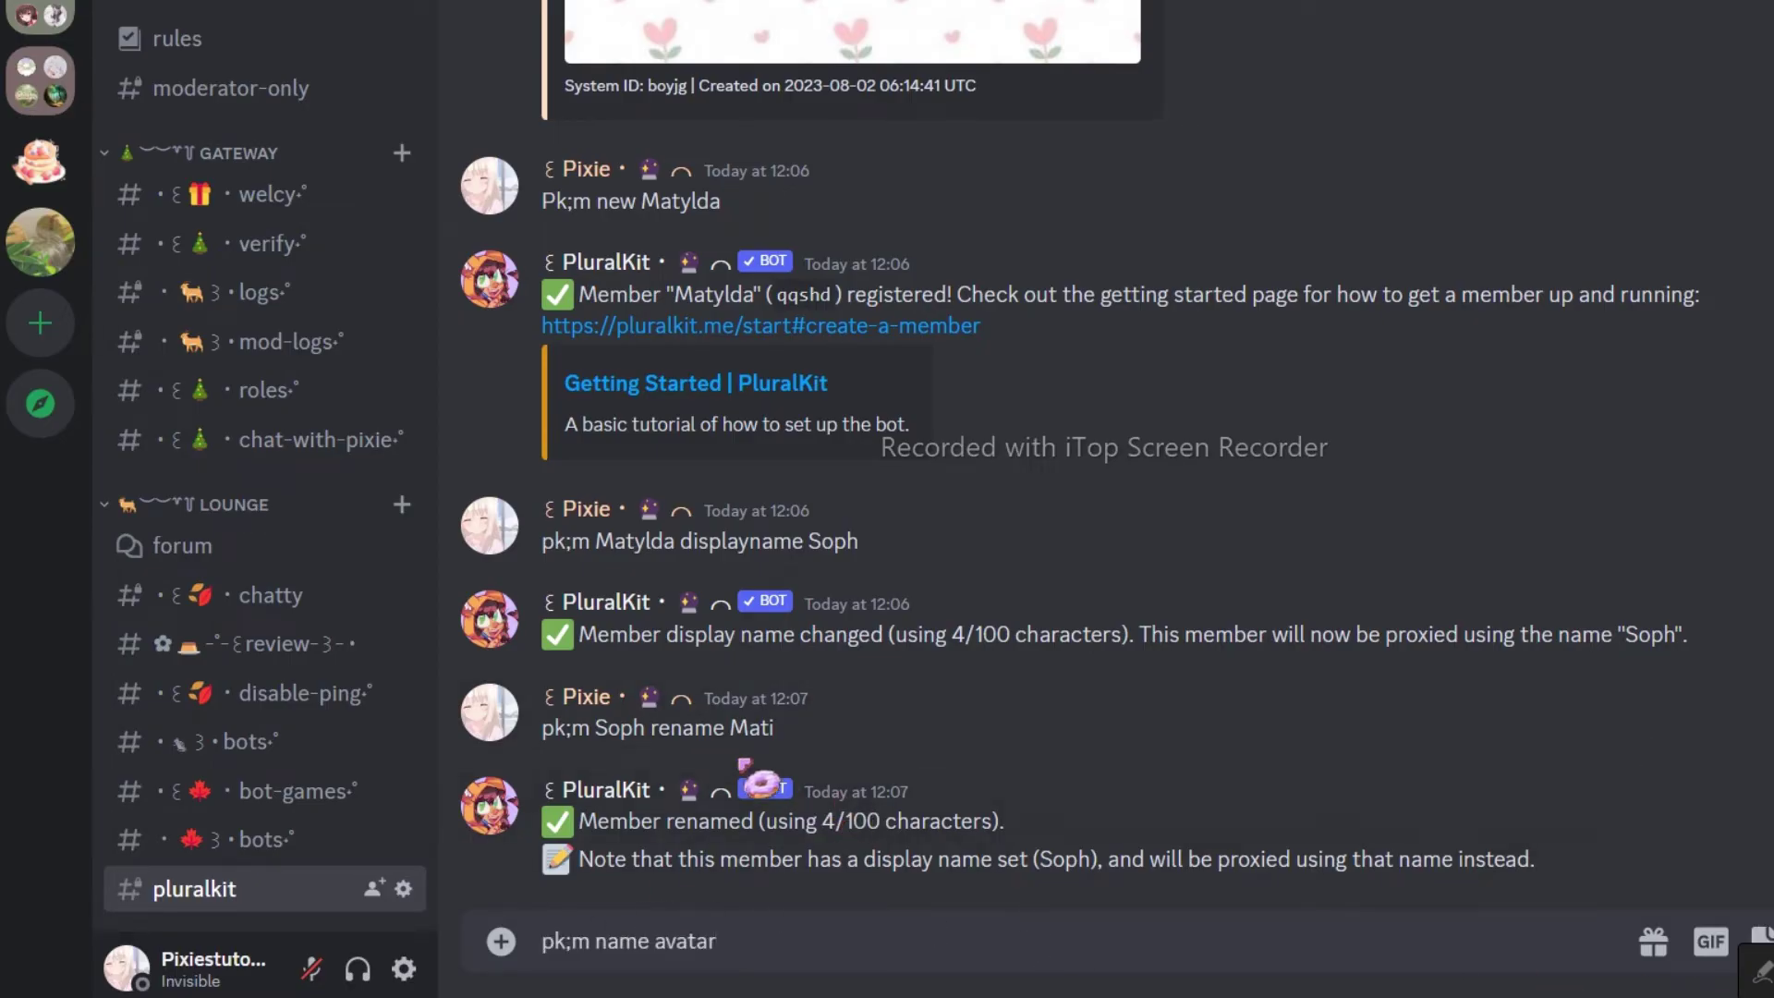
double_click(615, 941)
type("Mati")
left_click(502, 942)
left_click(518, 678)
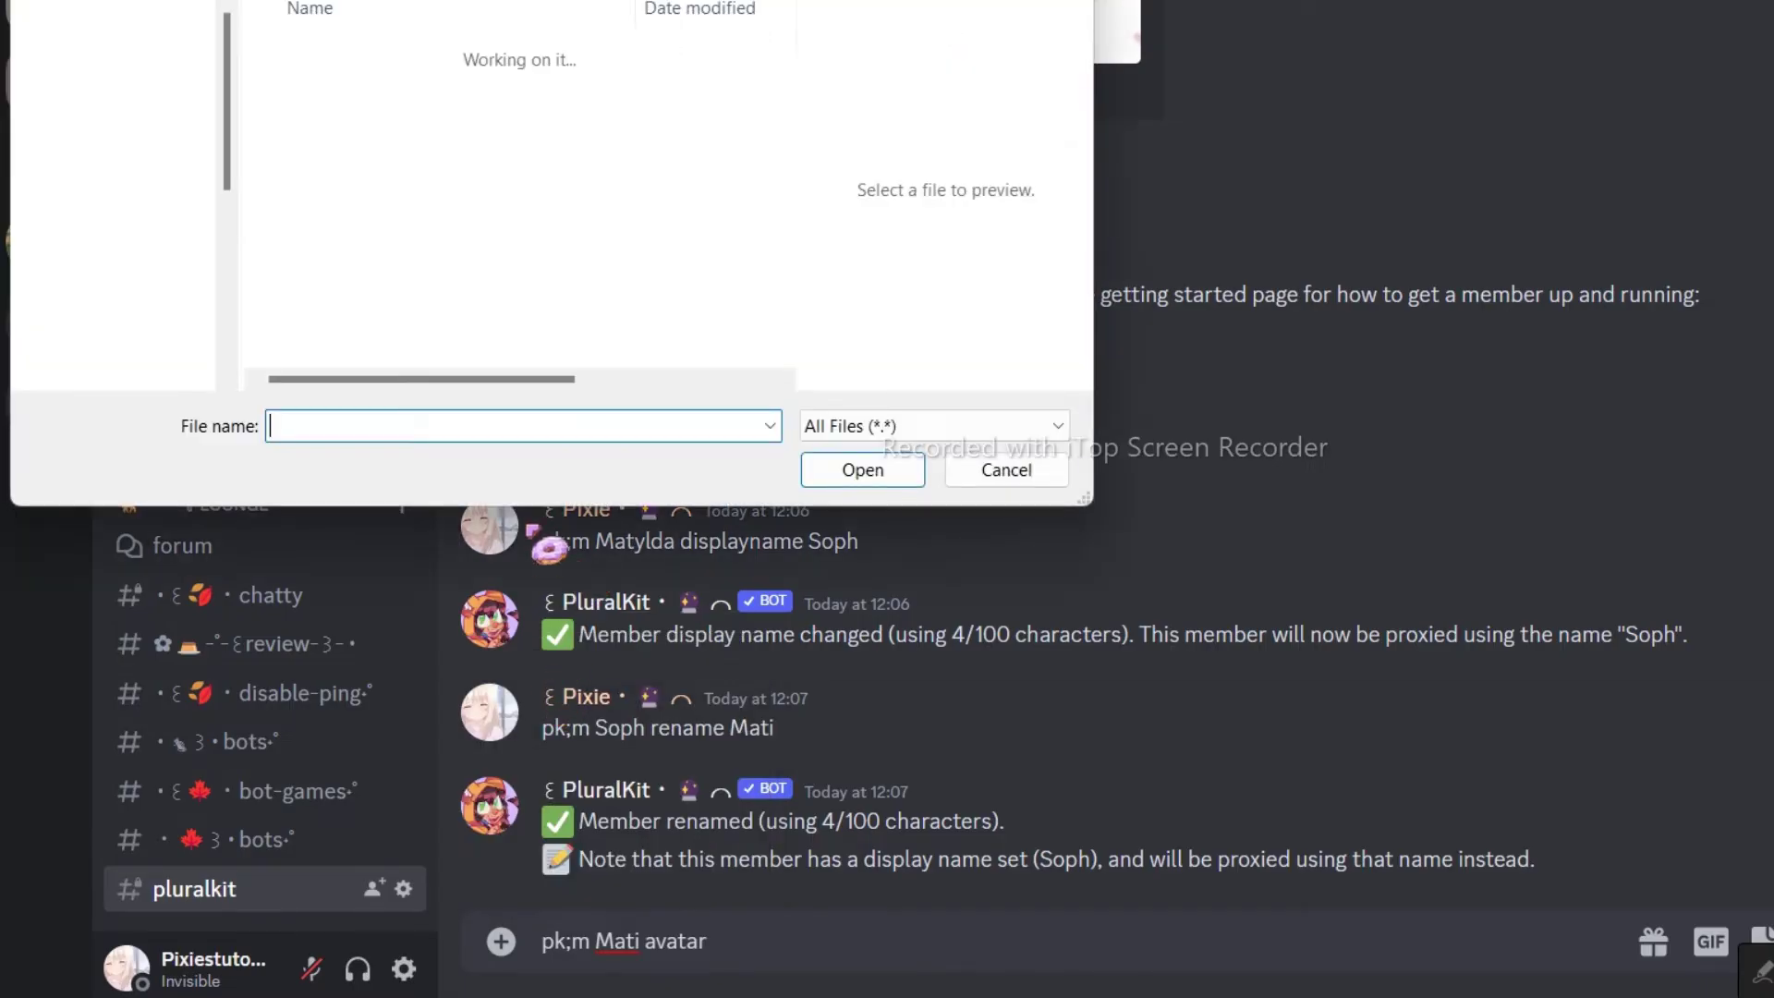
left_click(356, 100)
key("Return")
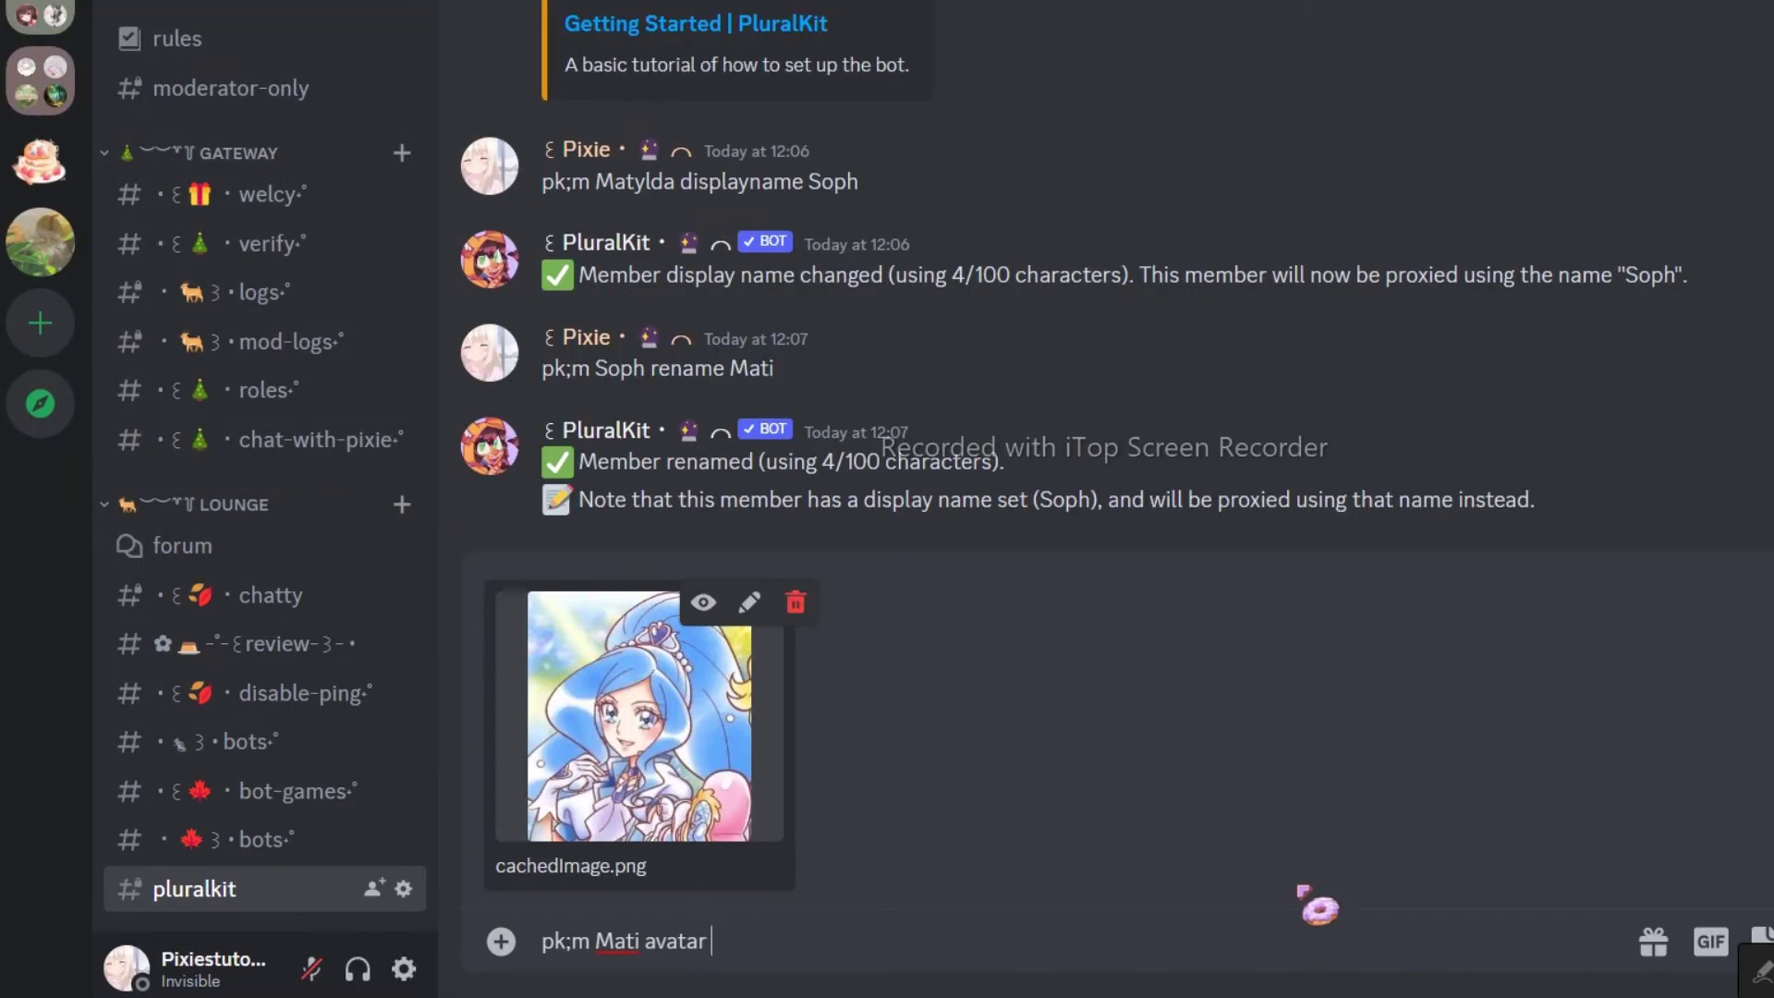
key("Return")
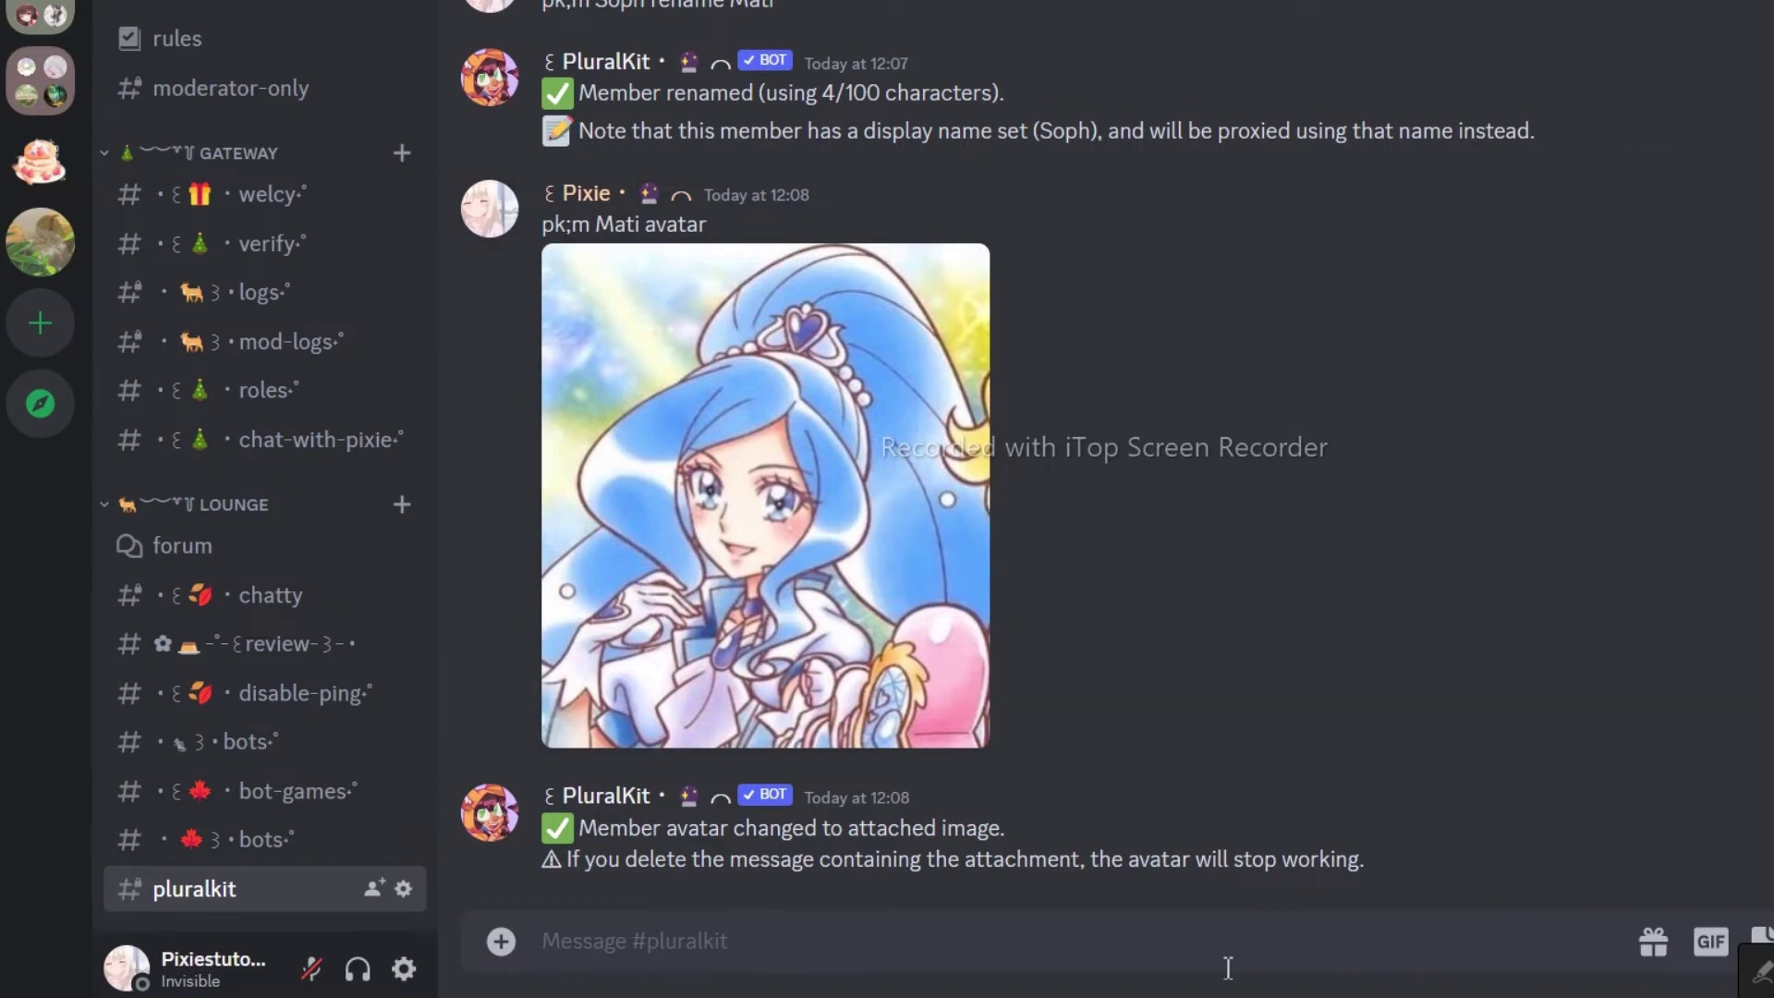
Step: Draft the member colour command "pk;m name color", replacing the "name" placeholder with the member's name copied from the avatar command
type("pk;m name color")
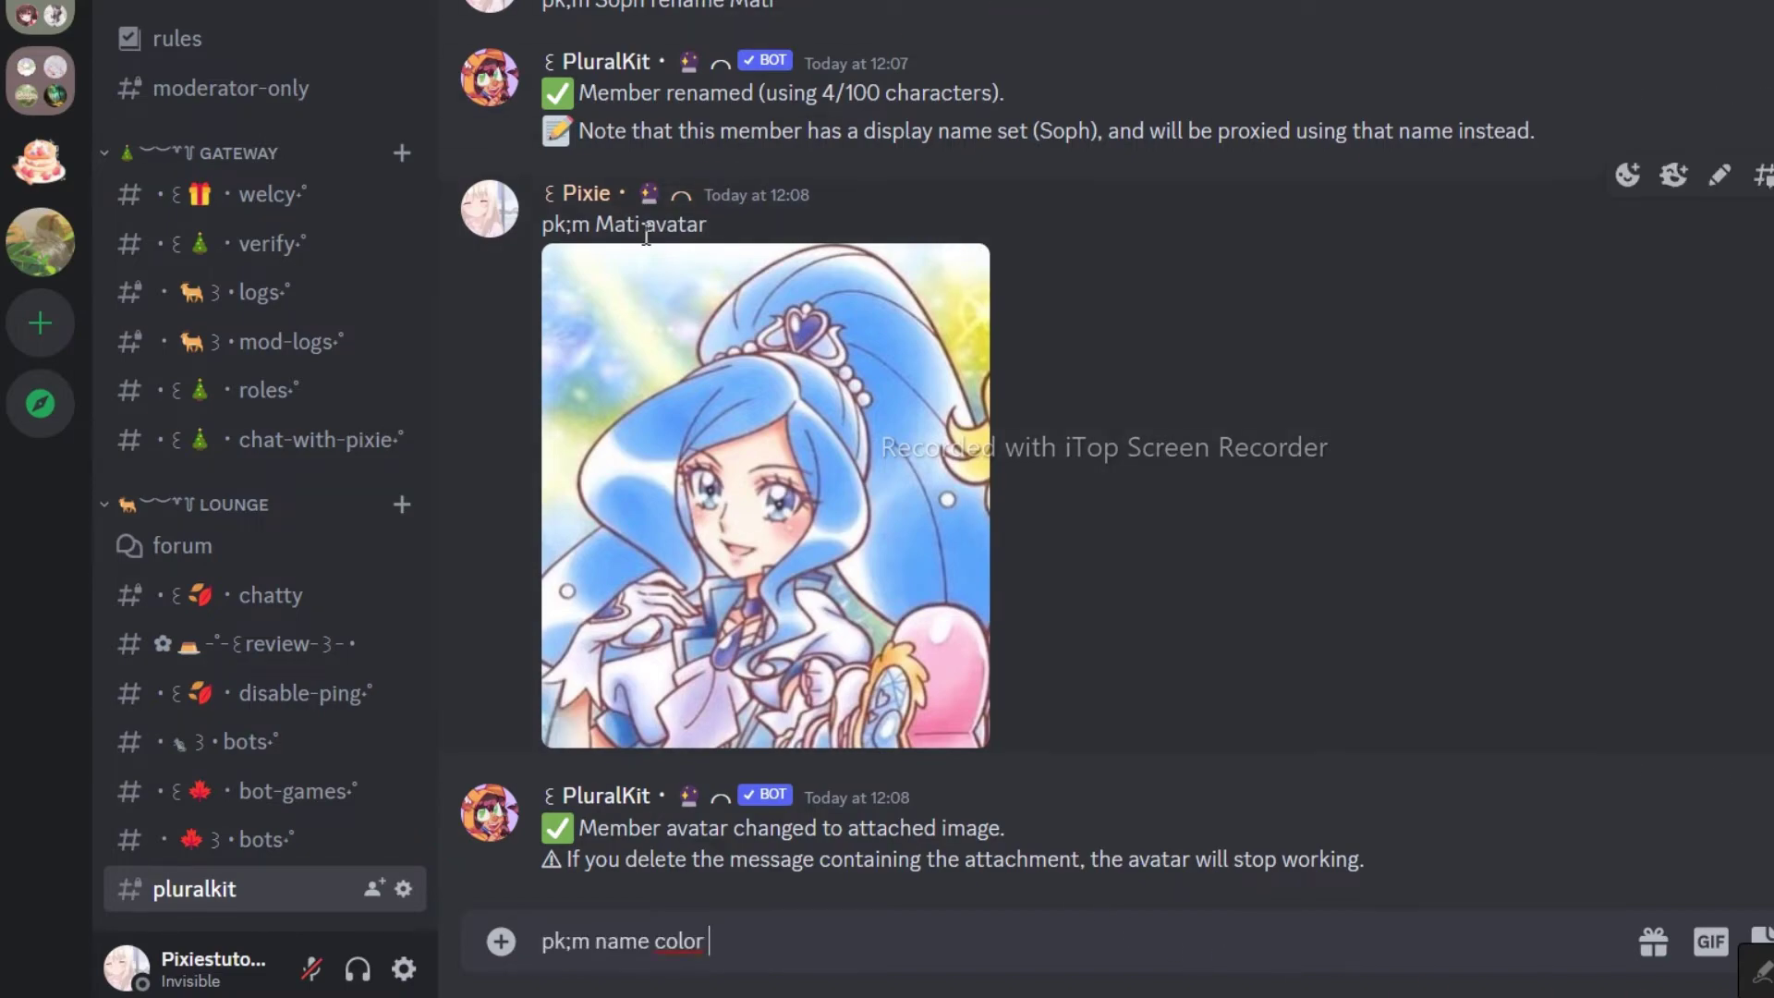
left_click_drag(640, 226, 596, 226)
key("ctrl+c")
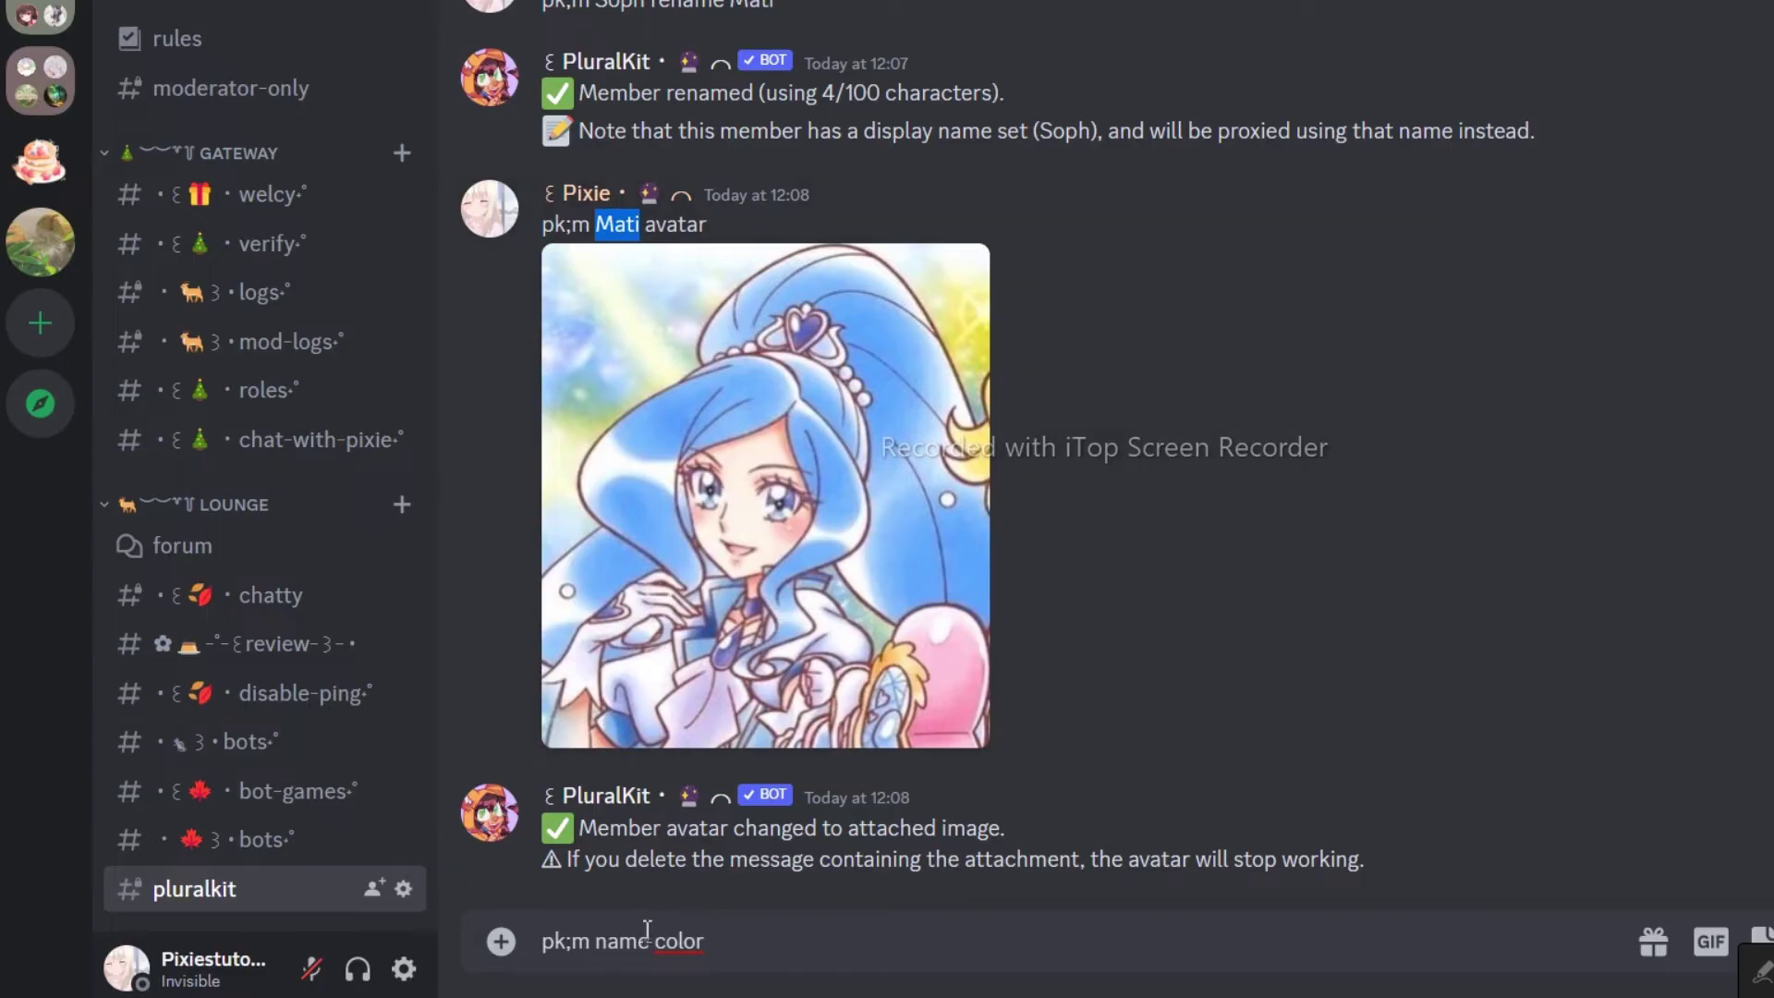
left_click_drag(650, 941, 592, 944)
key("ctrl+v")
left_click(752, 956)
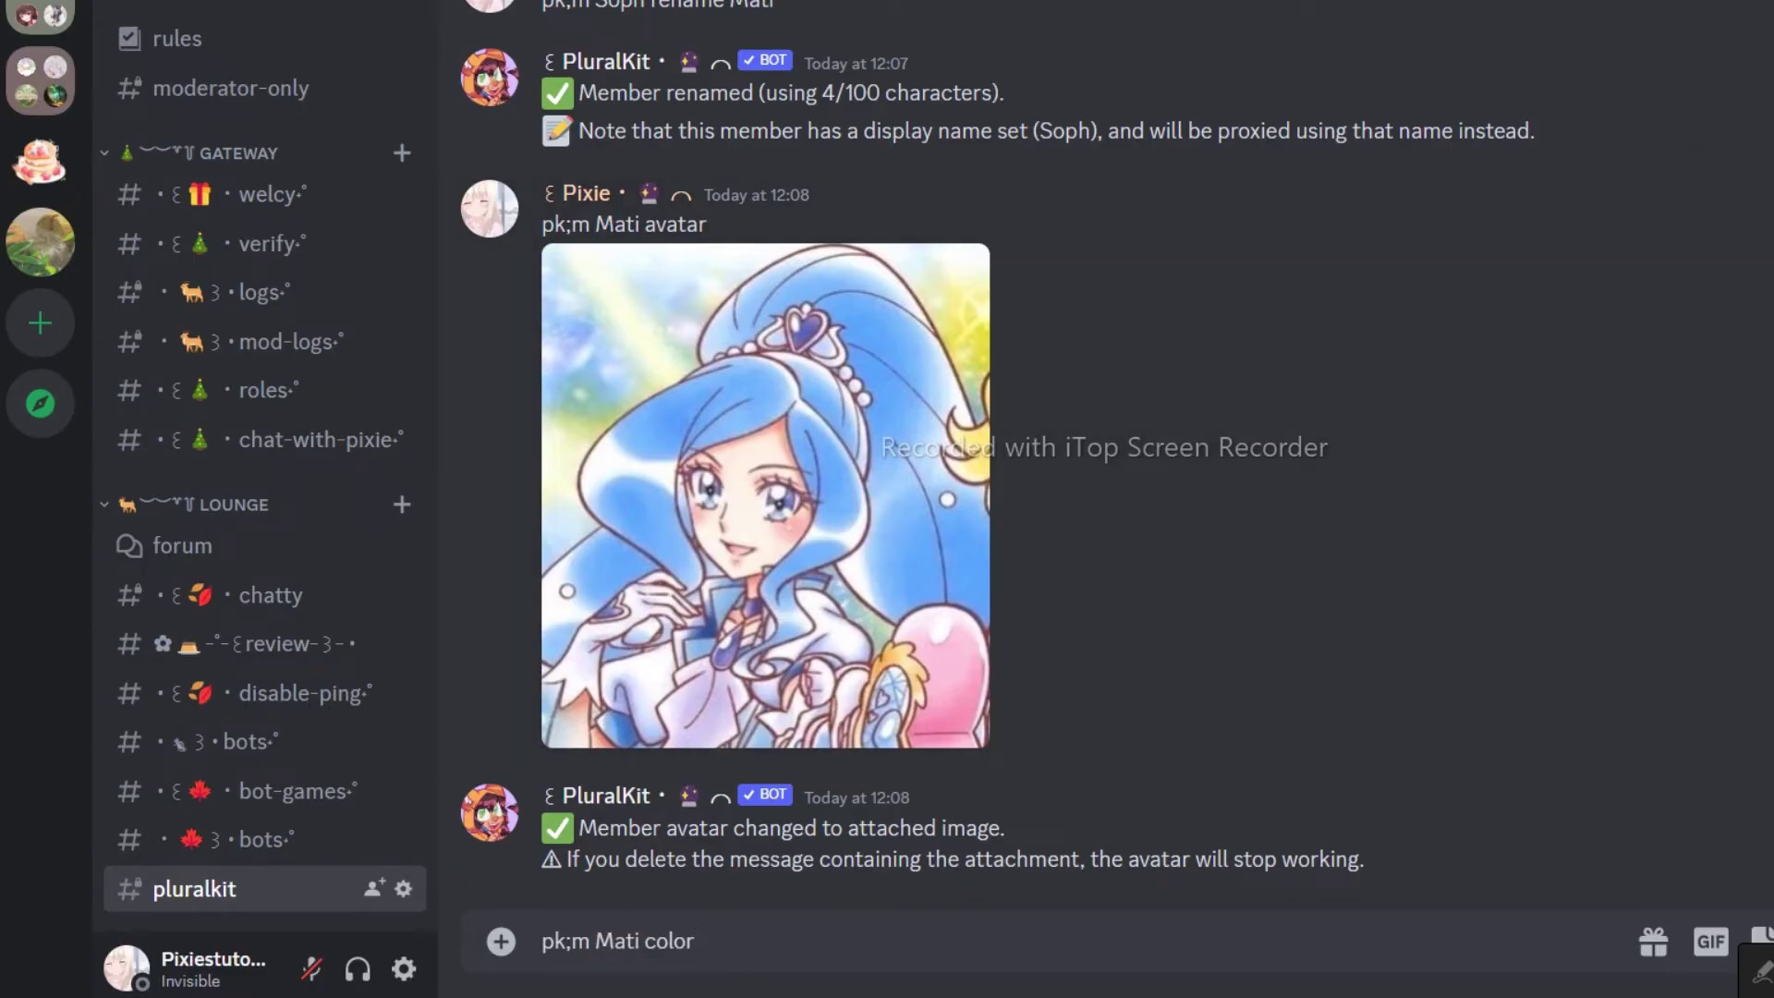
Step: Copy the Co-owner/Admin role's colour code from the server settings and send the drafted member colour command with #e9ffc6
left_click(268, 4)
left_click(416, 125)
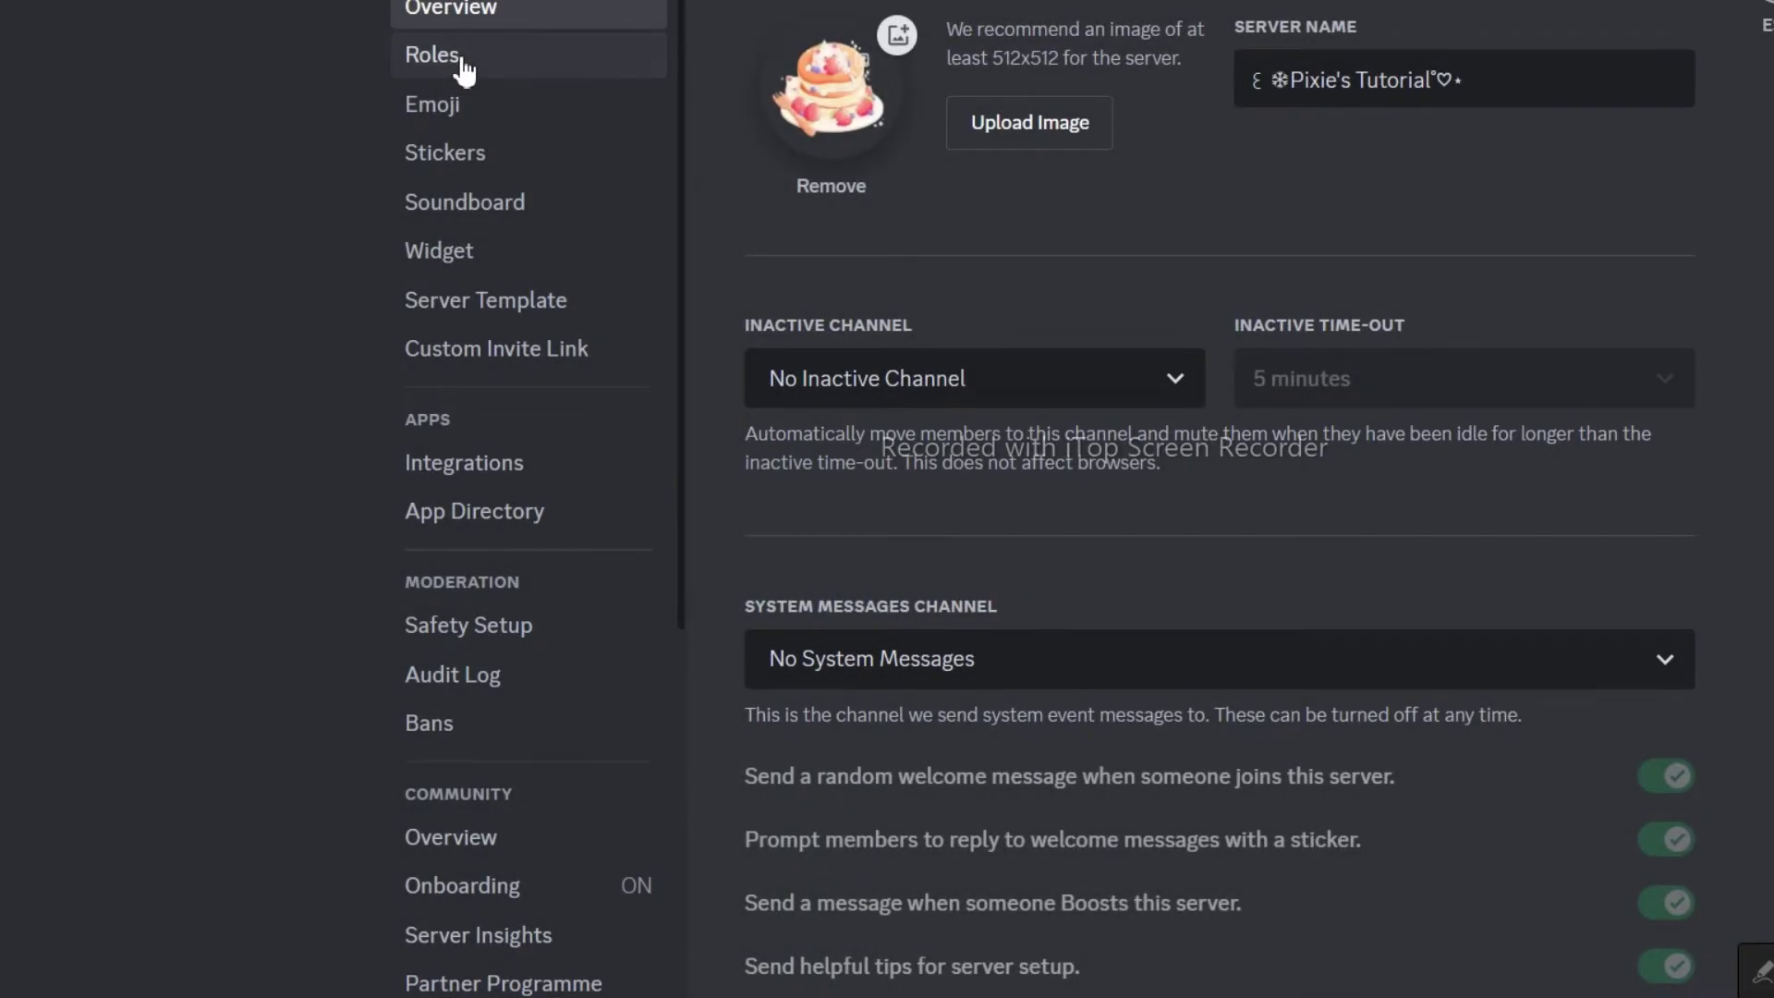
left_click(462, 69)
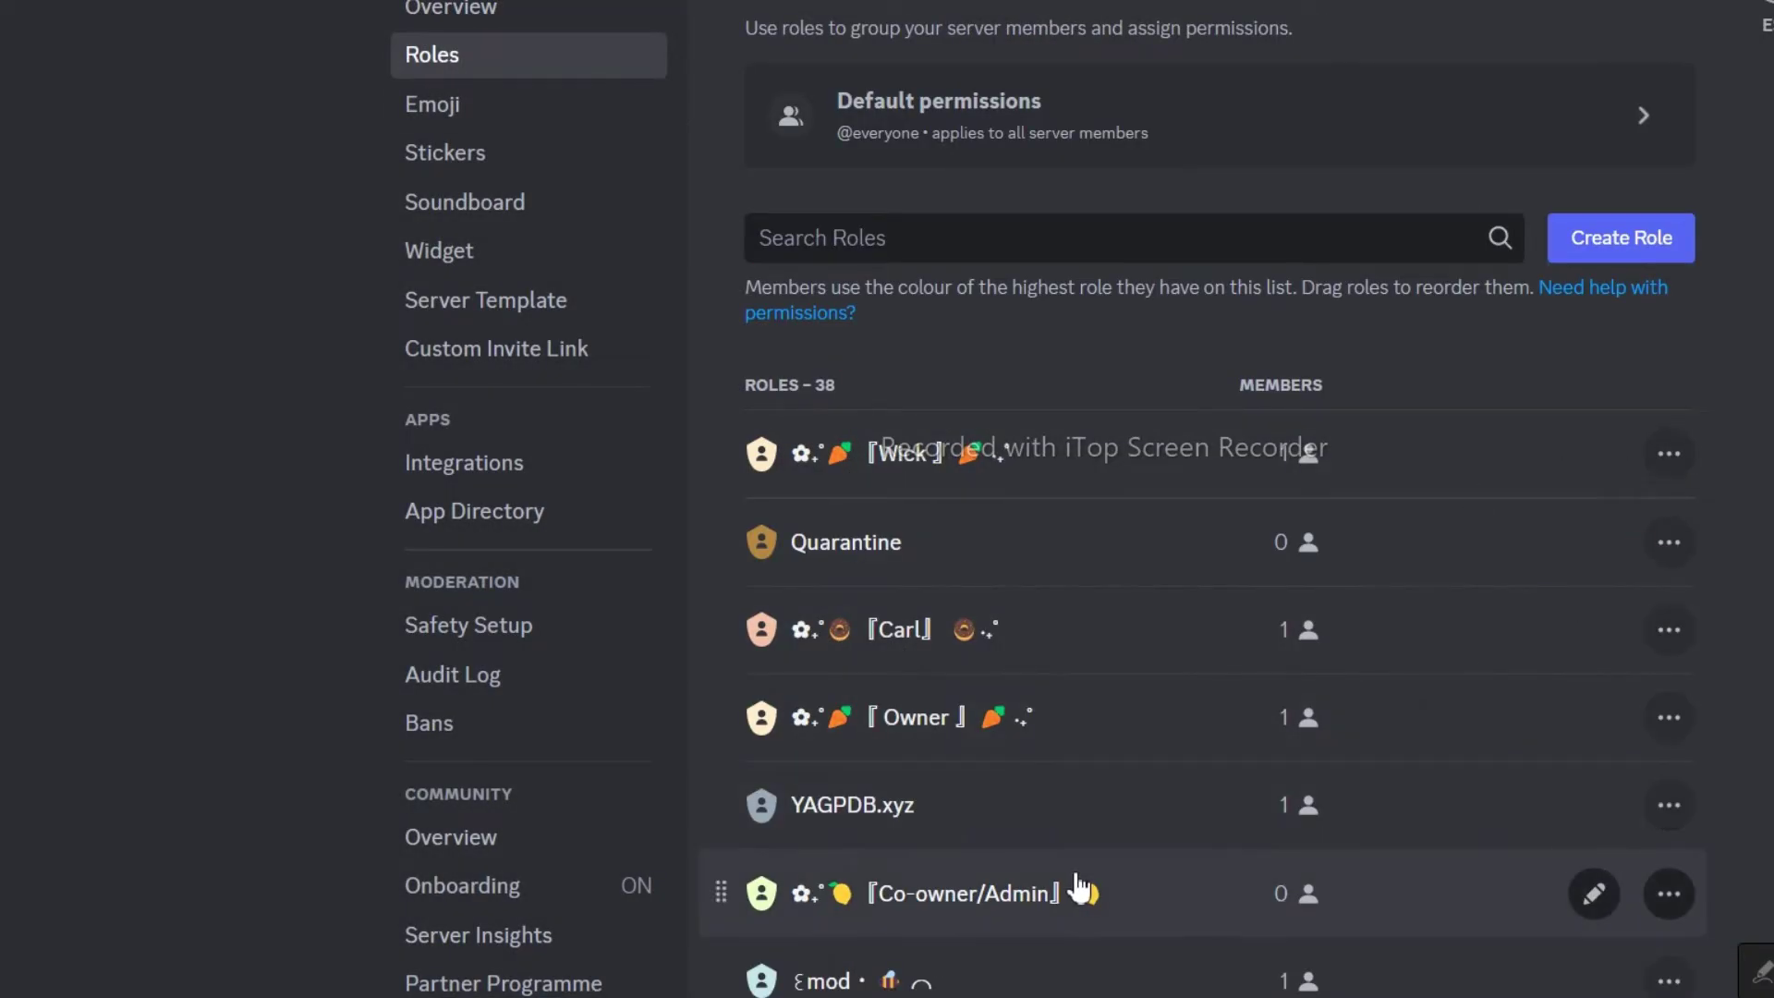
left_click(1594, 894)
left_click(1242, 390)
left_click_drag(1426, 695, 1300, 712)
key("ctrl+c")
key("Escape")
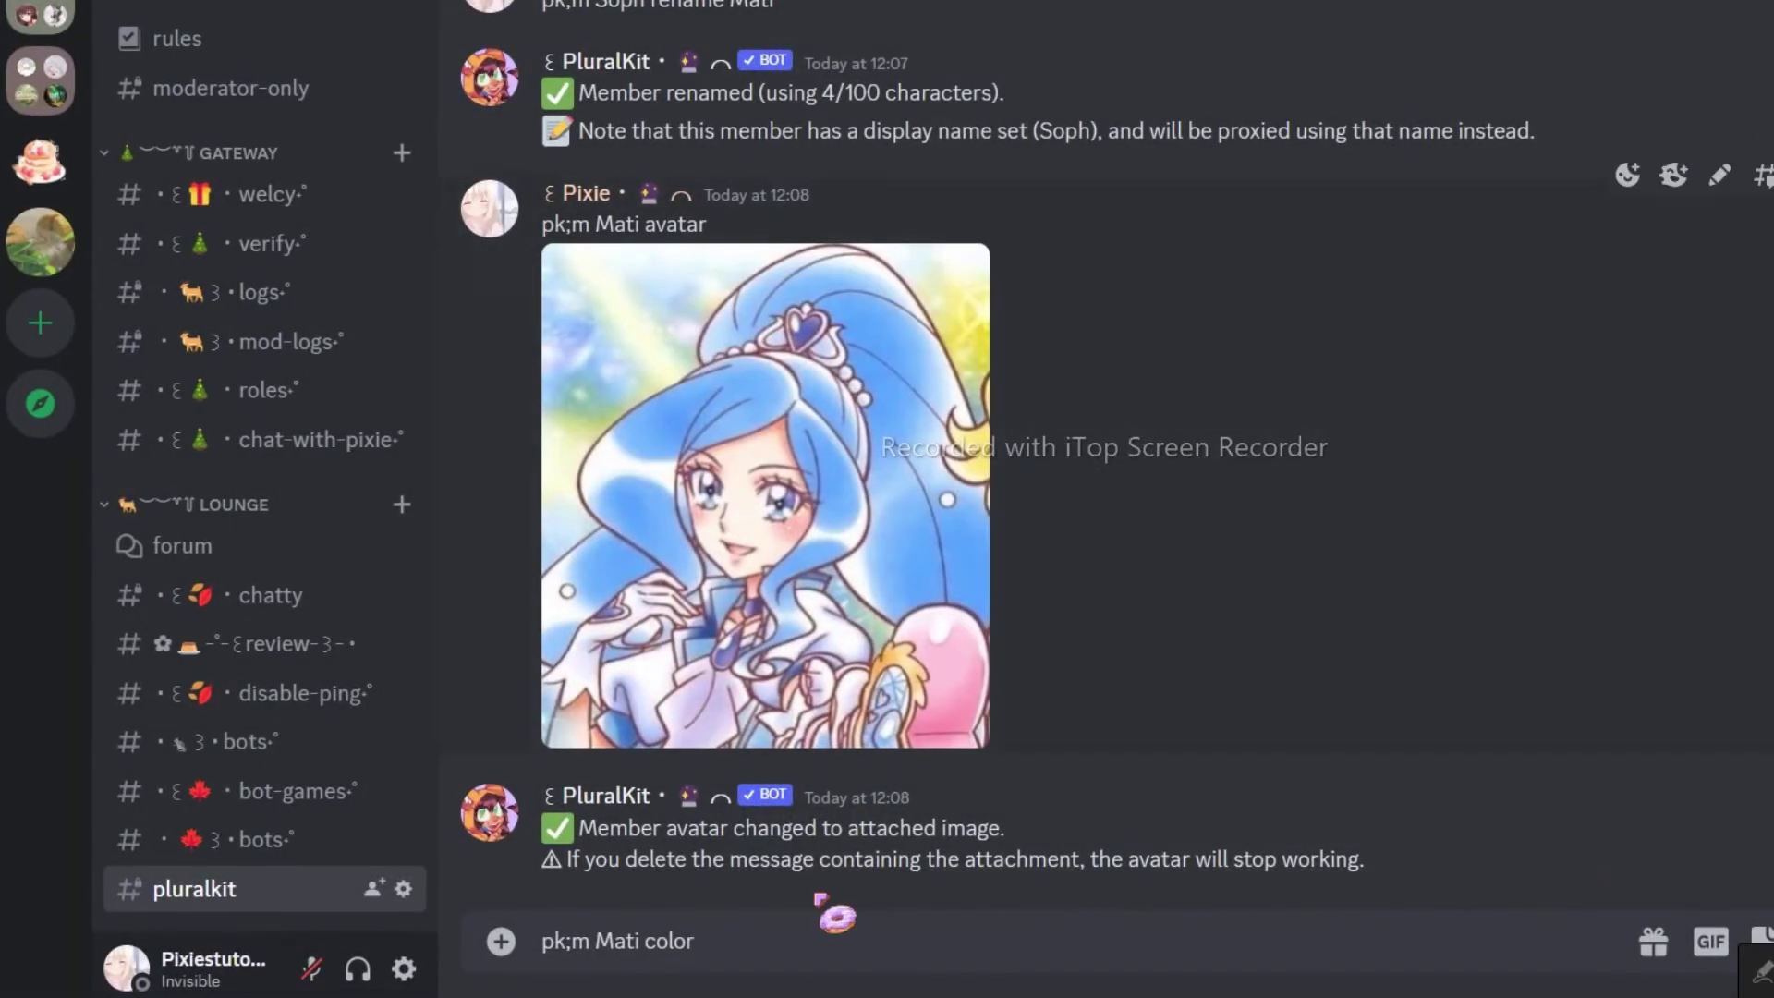
key("ctrl+v")
key("Return")
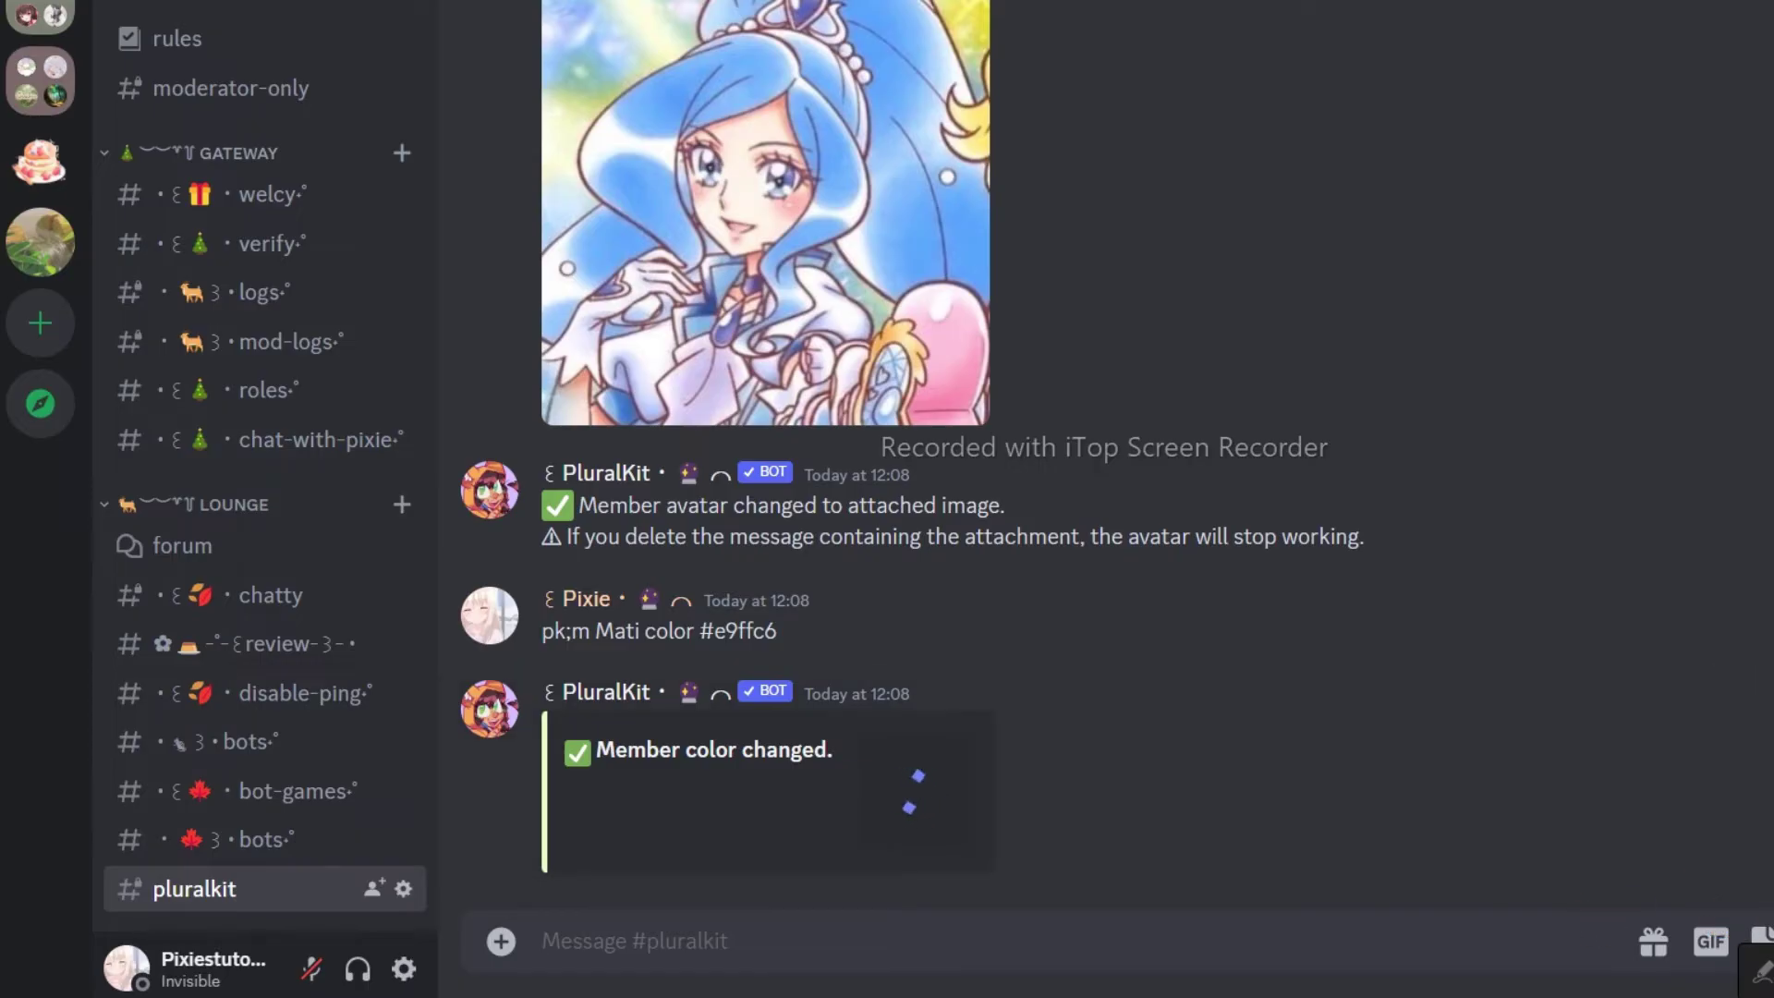
Step: Set the member's pronouns by sending "pk;m", the member's name and "pronouns she/her"
key("ctrl+v")
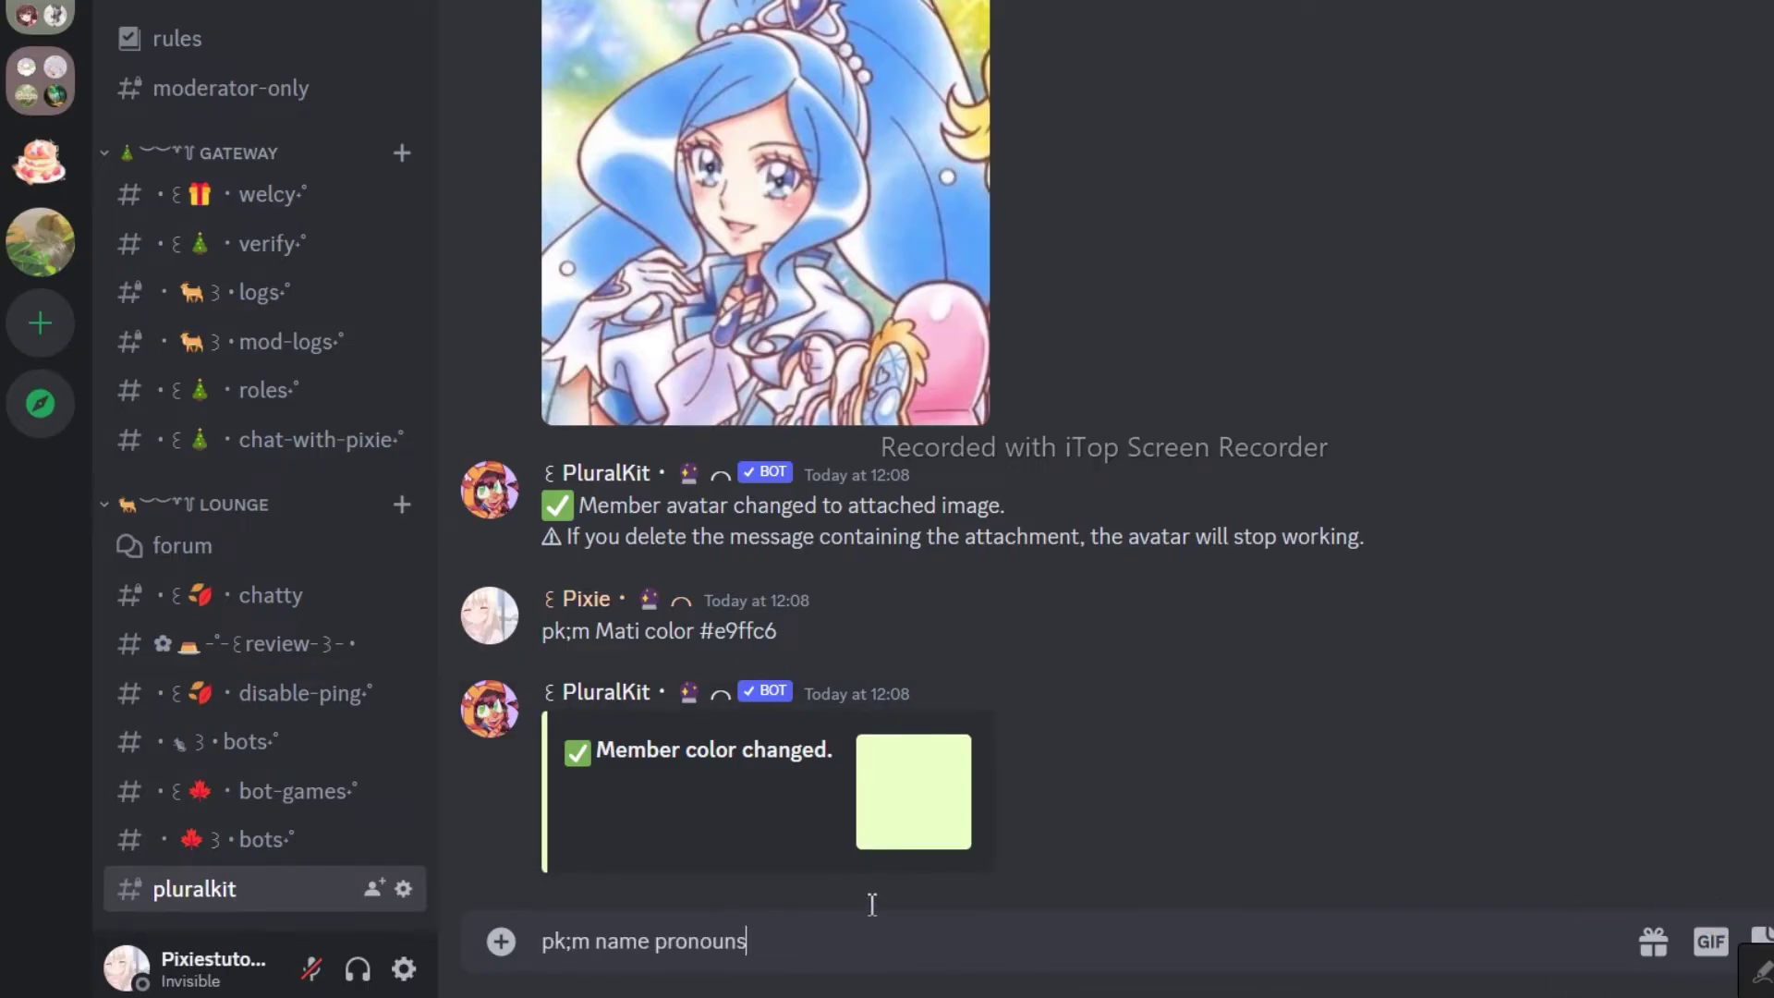
double_click(641, 632)
left_click(644, 943)
left_click_drag(644, 950, 604, 950)
key("ctrl+v")
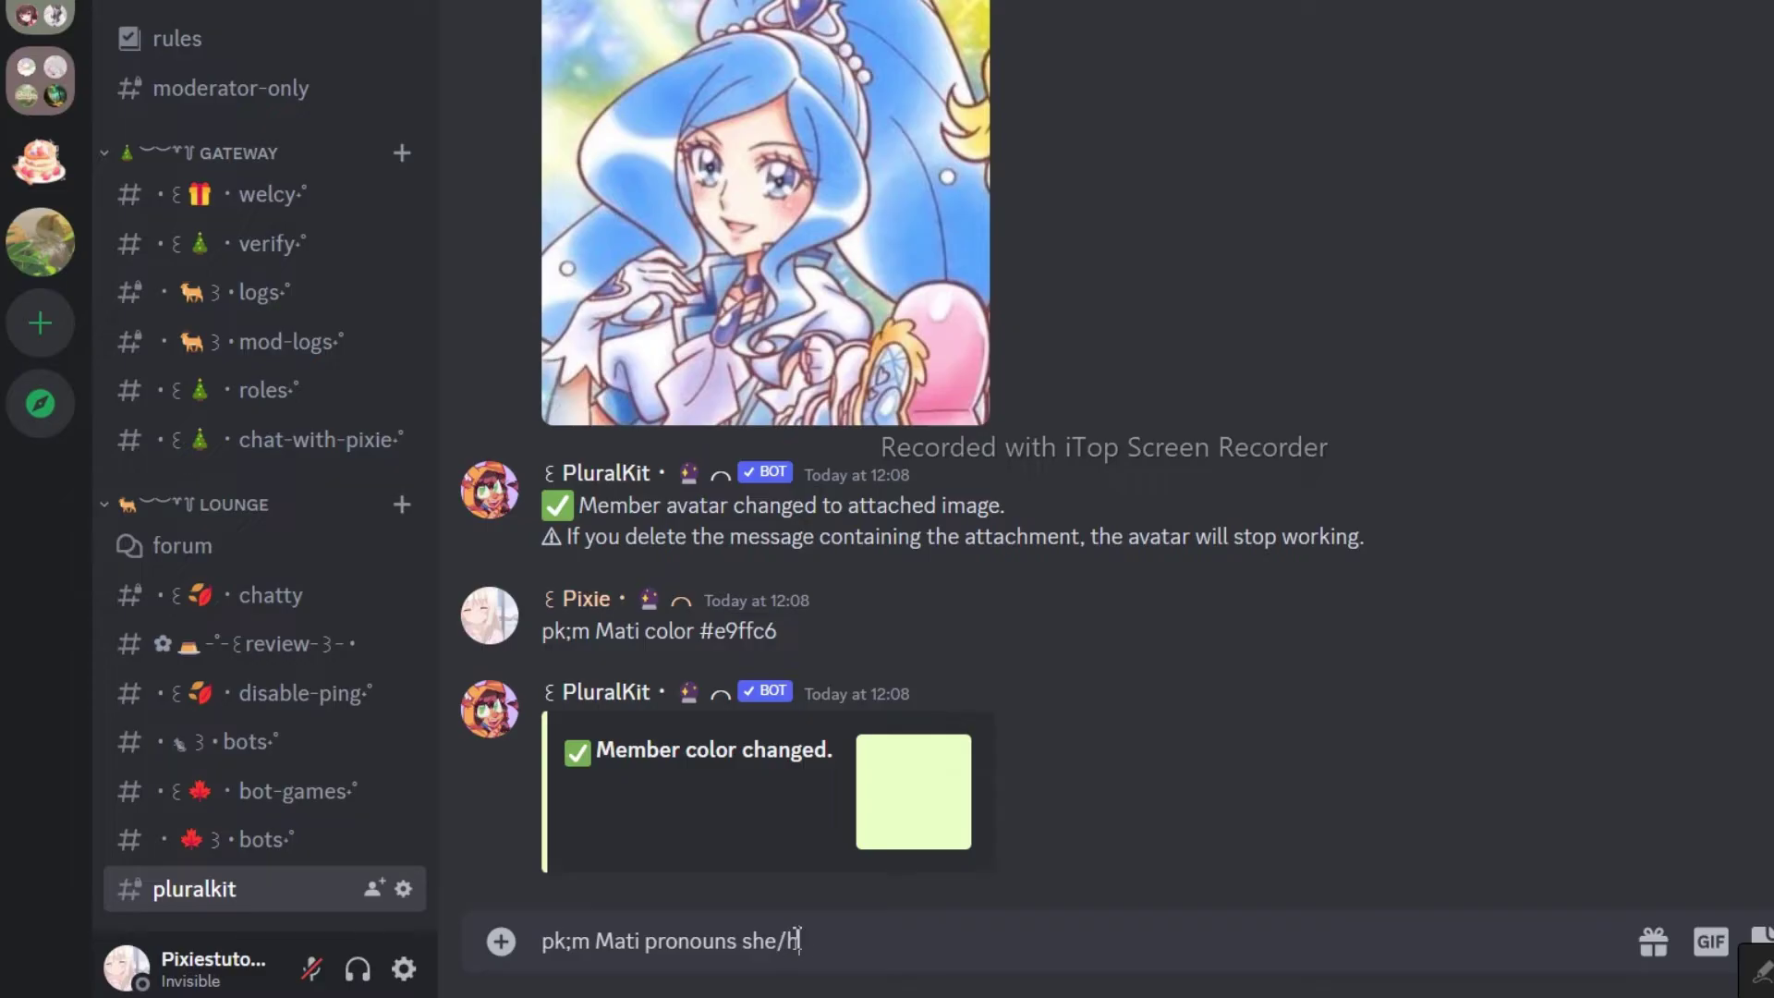
type("r")
key("Return")
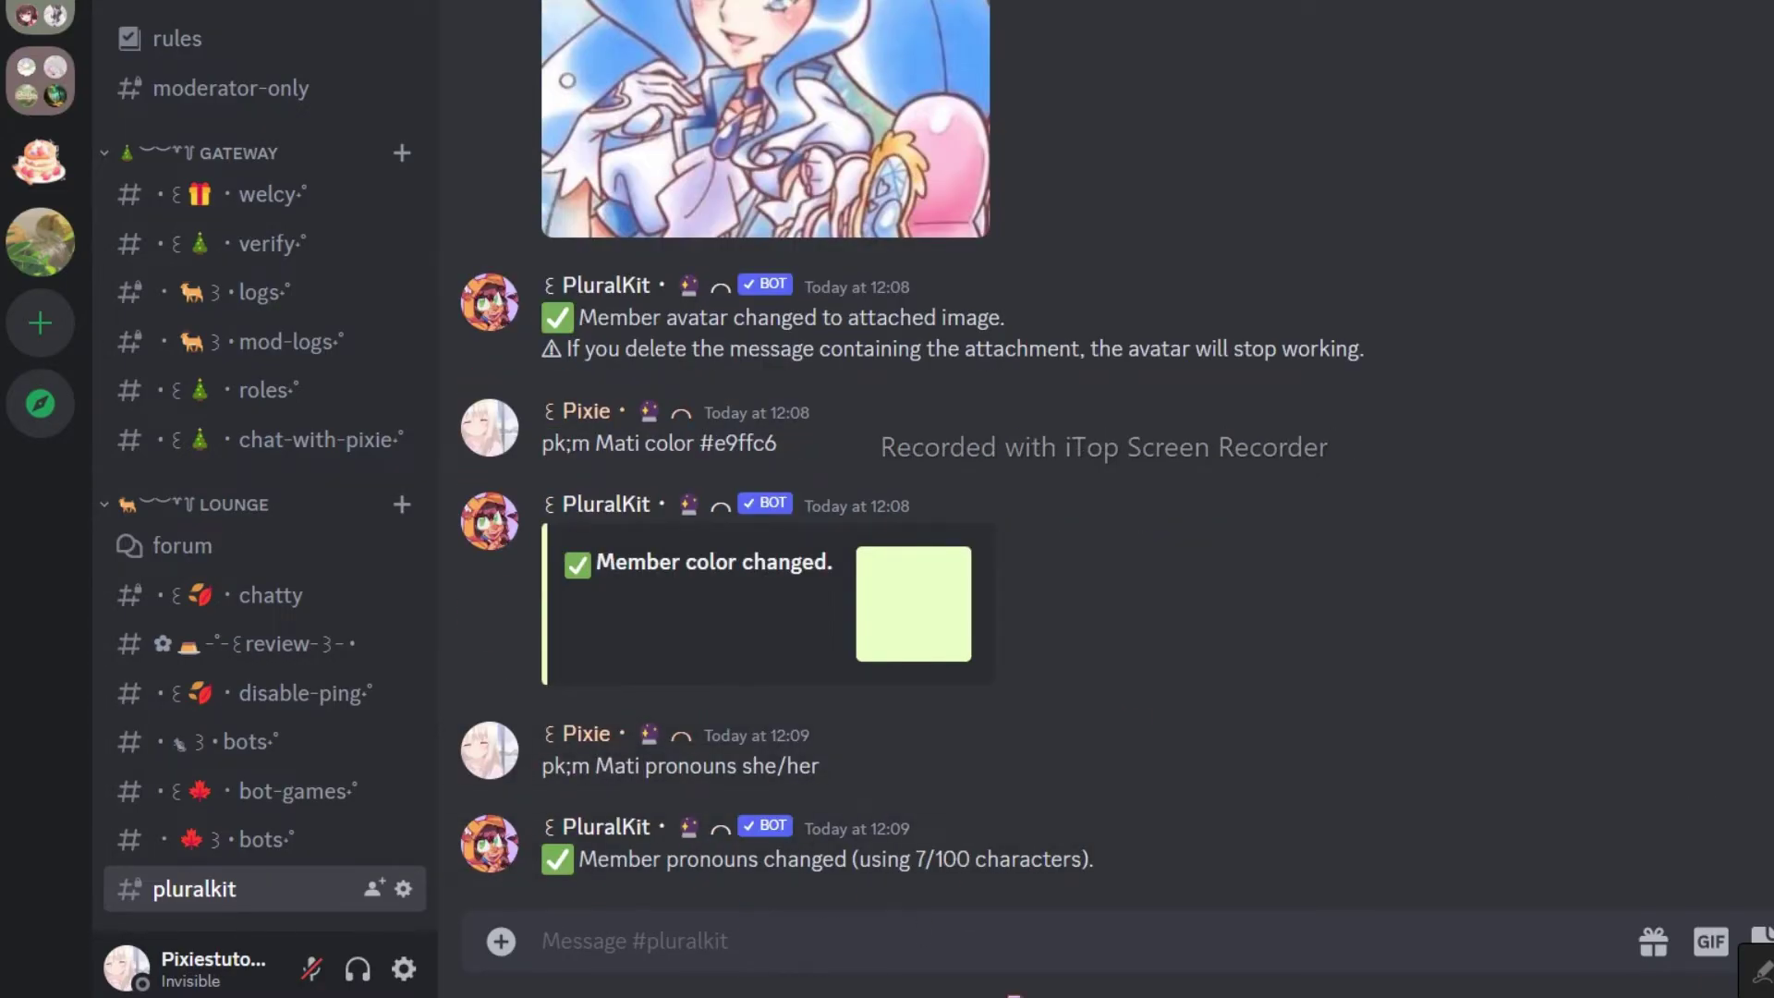
Step: Set the member's birthdate by sending "Pk;m", the member's name, "birthdate" and the day and month
key("ctrl+v")
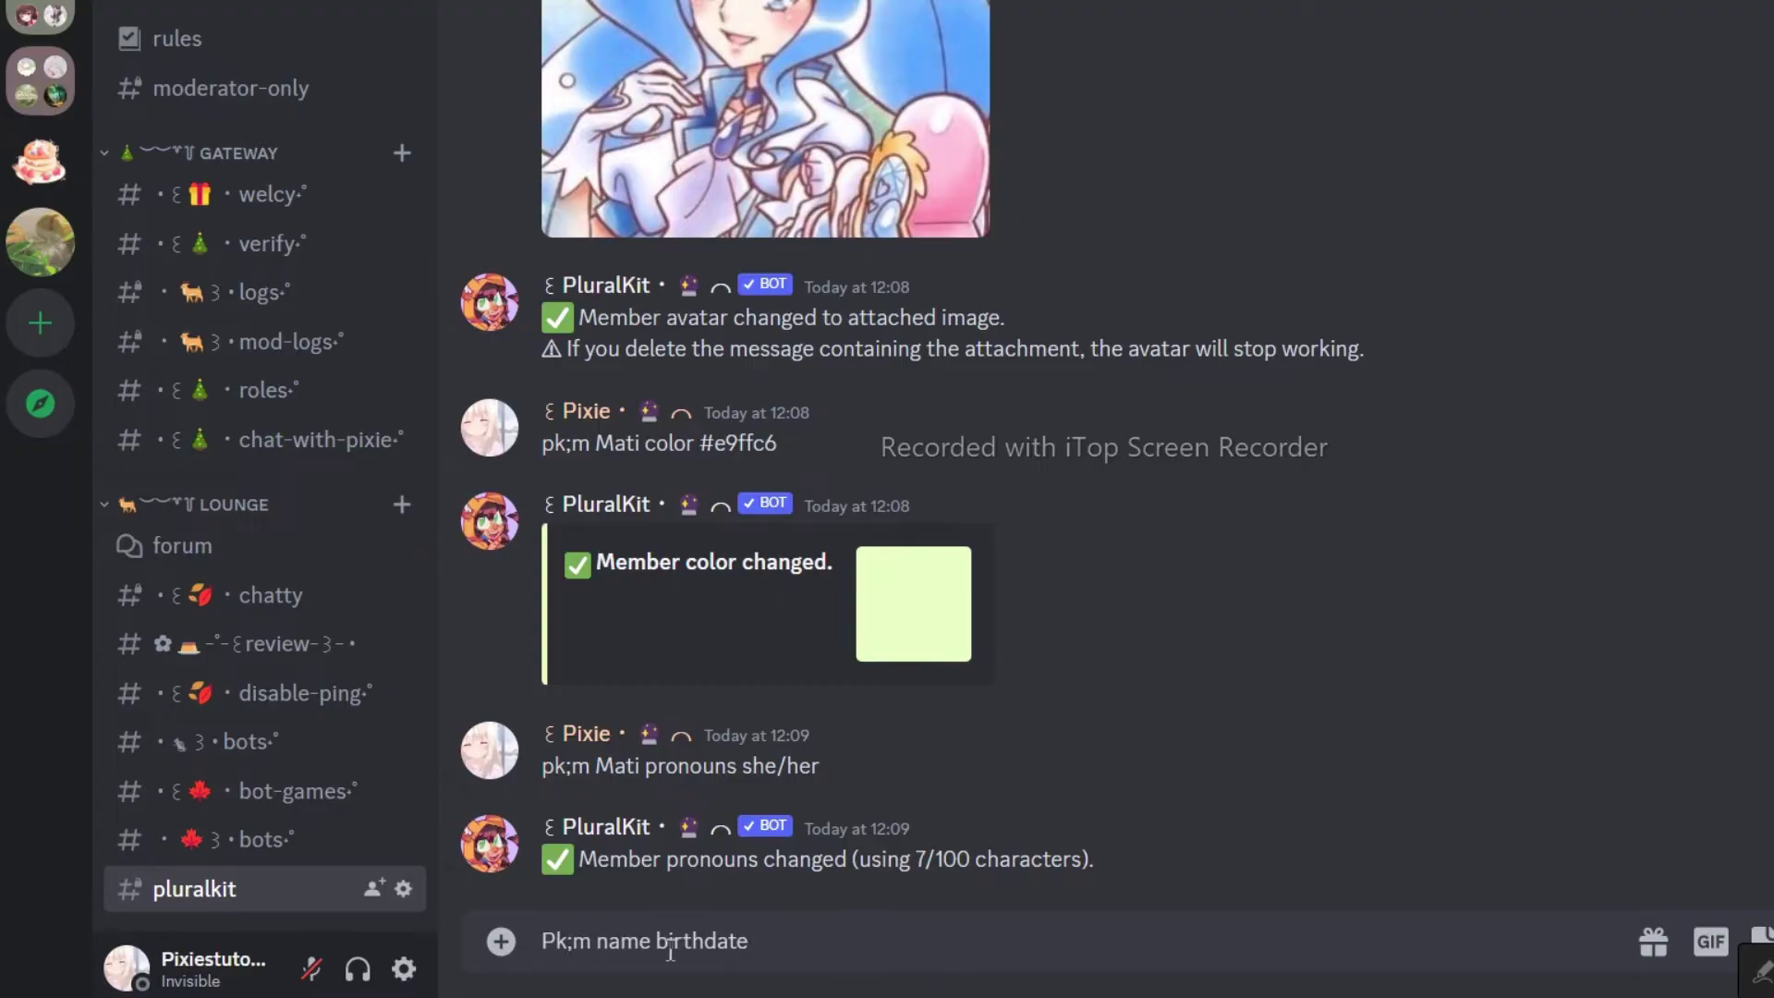
double_click(656, 943)
left_click_drag(640, 767, 608, 774)
left_click(655, 943)
left_click(625, 943)
left_click(650, 942)
double_click(660, 943)
left_click(691, 942)
left_click_drag(651, 943, 608, 942)
type("Mati")
left_click(879, 938)
type("01/01")
key("Return")
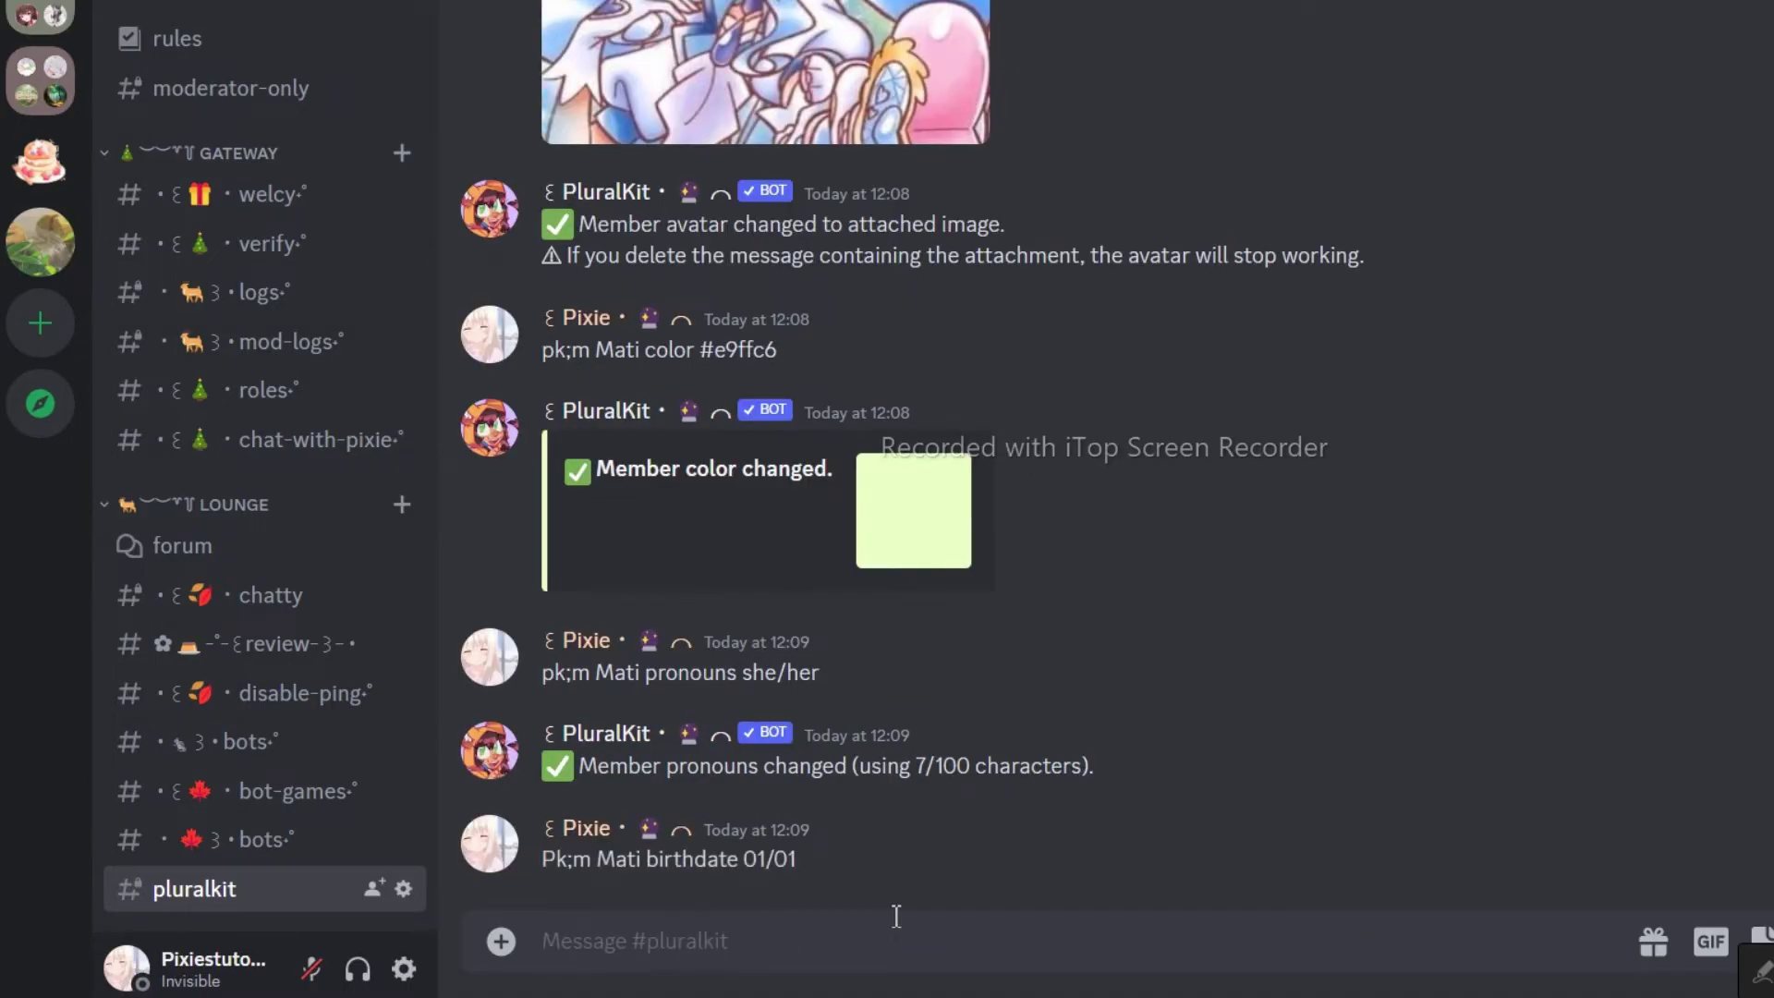
Step: Draft the command "Pk;m name birthdate -clear", reusing the word "birthdate" from the previous command
type("Pk;m name")
left_click_drag(647, 767, 747, 770)
key("ctrl+c")
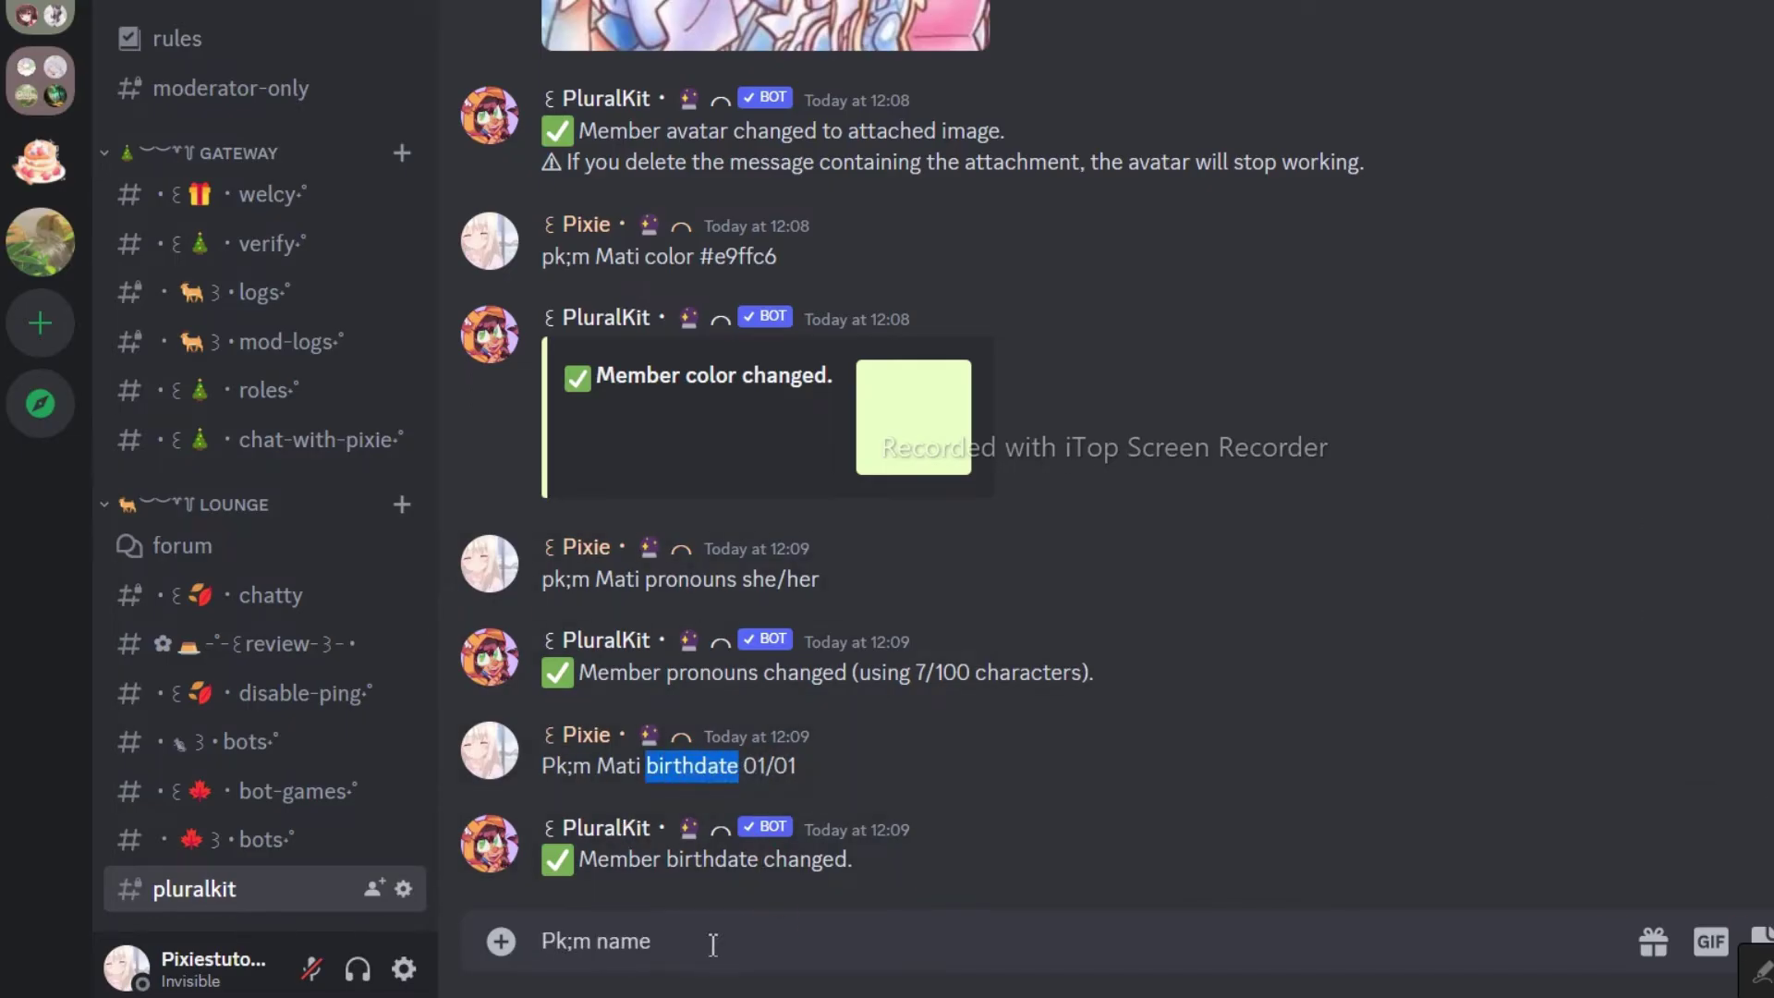
left_click(709, 947)
key("ctrl+v")
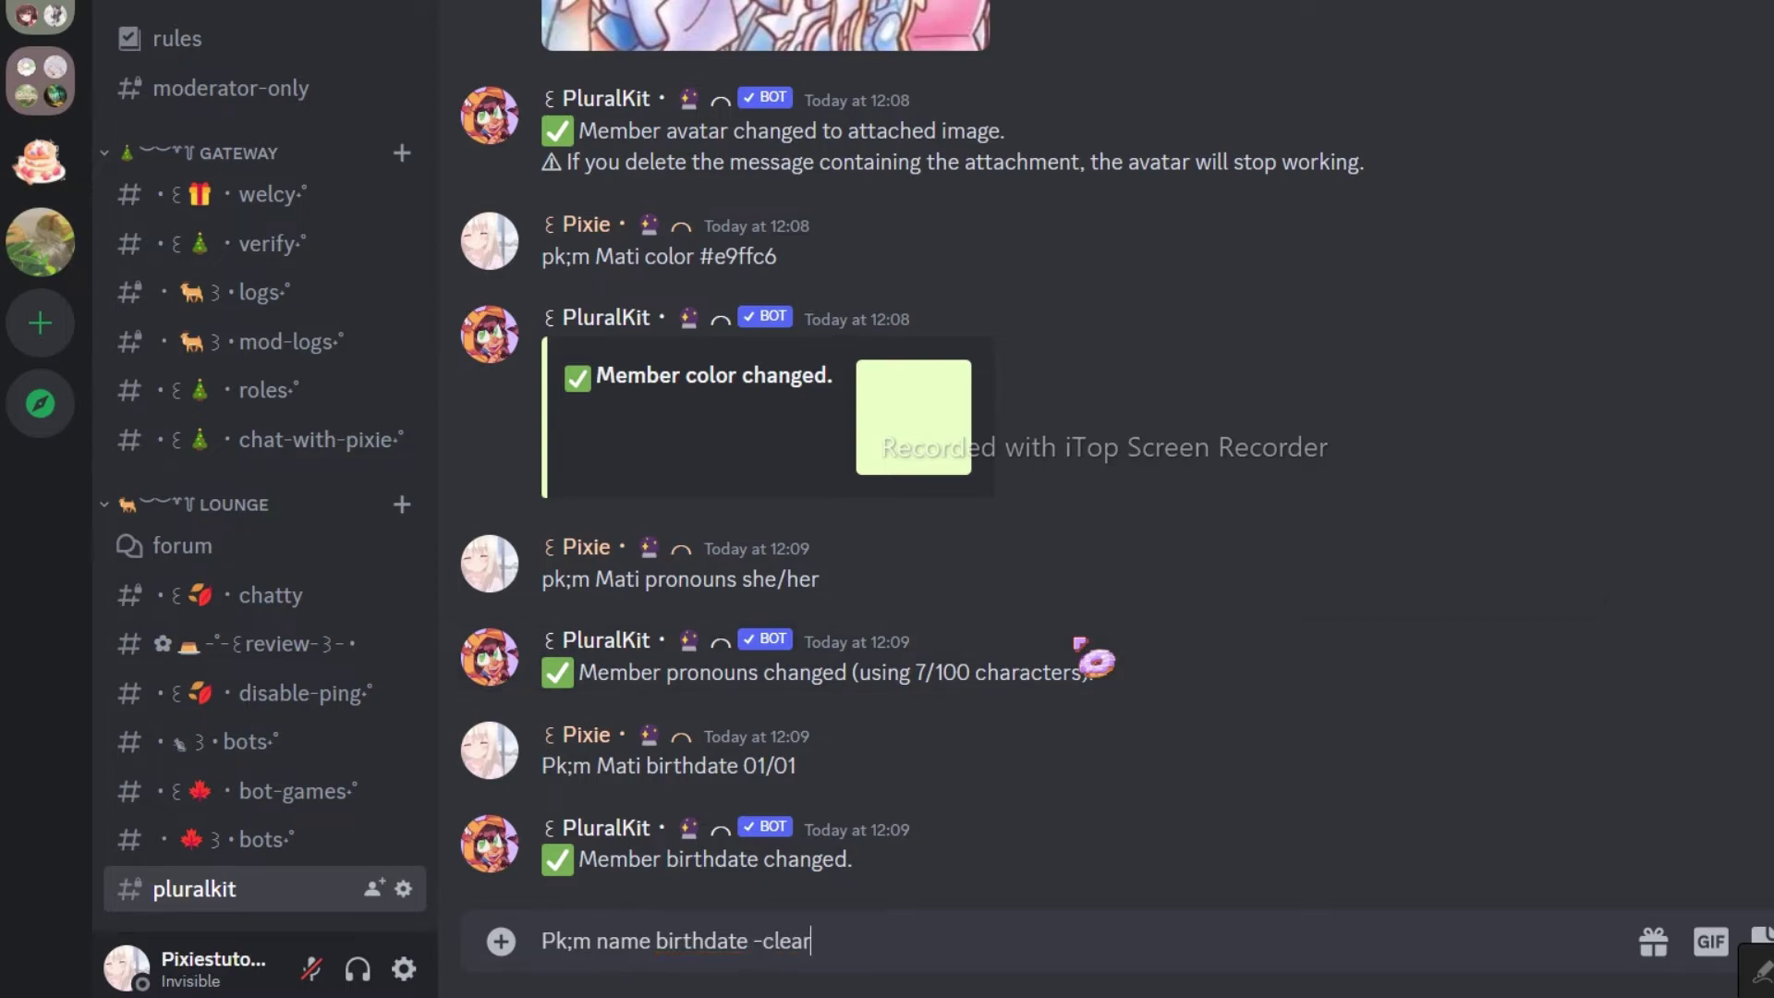
Step: Replace the "name" placeholder with the member's name, send the birthdate clearing command and confirm the clearing
double_click(634, 589)
key("ctrl+c")
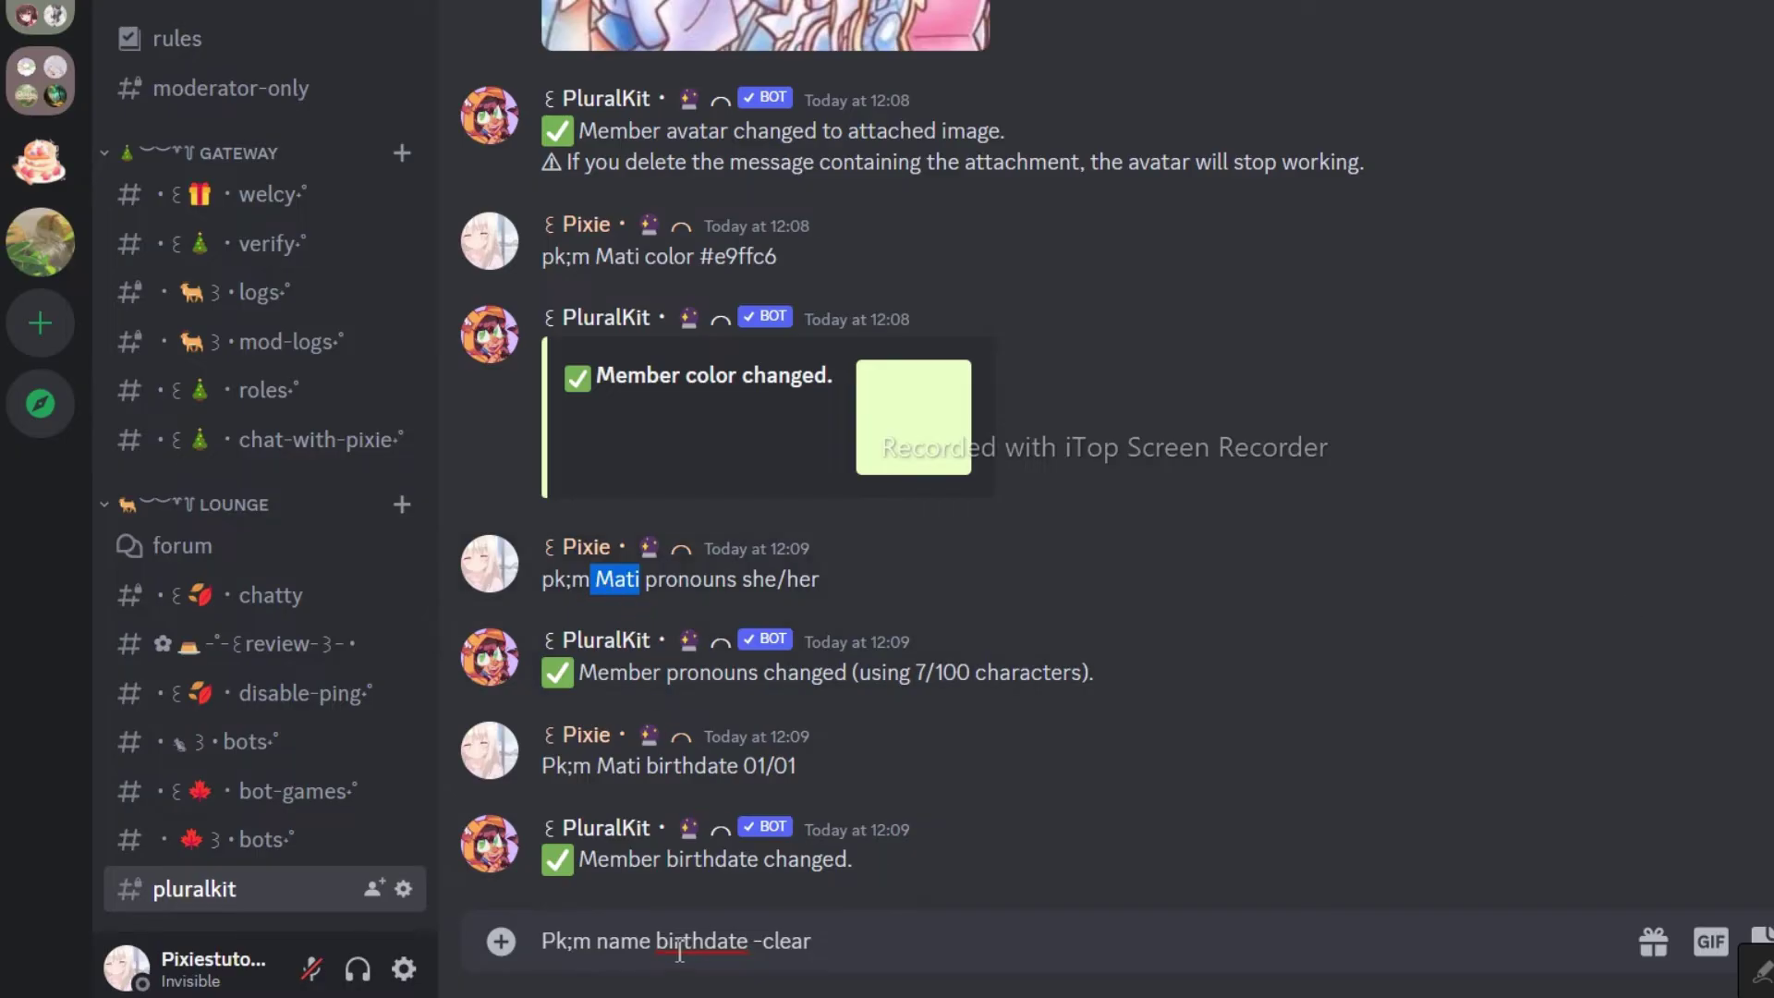
left_click(646, 947)
double_click(628, 942)
key("ctrl+v")
left_click(609, 949)
key("BackSpace")
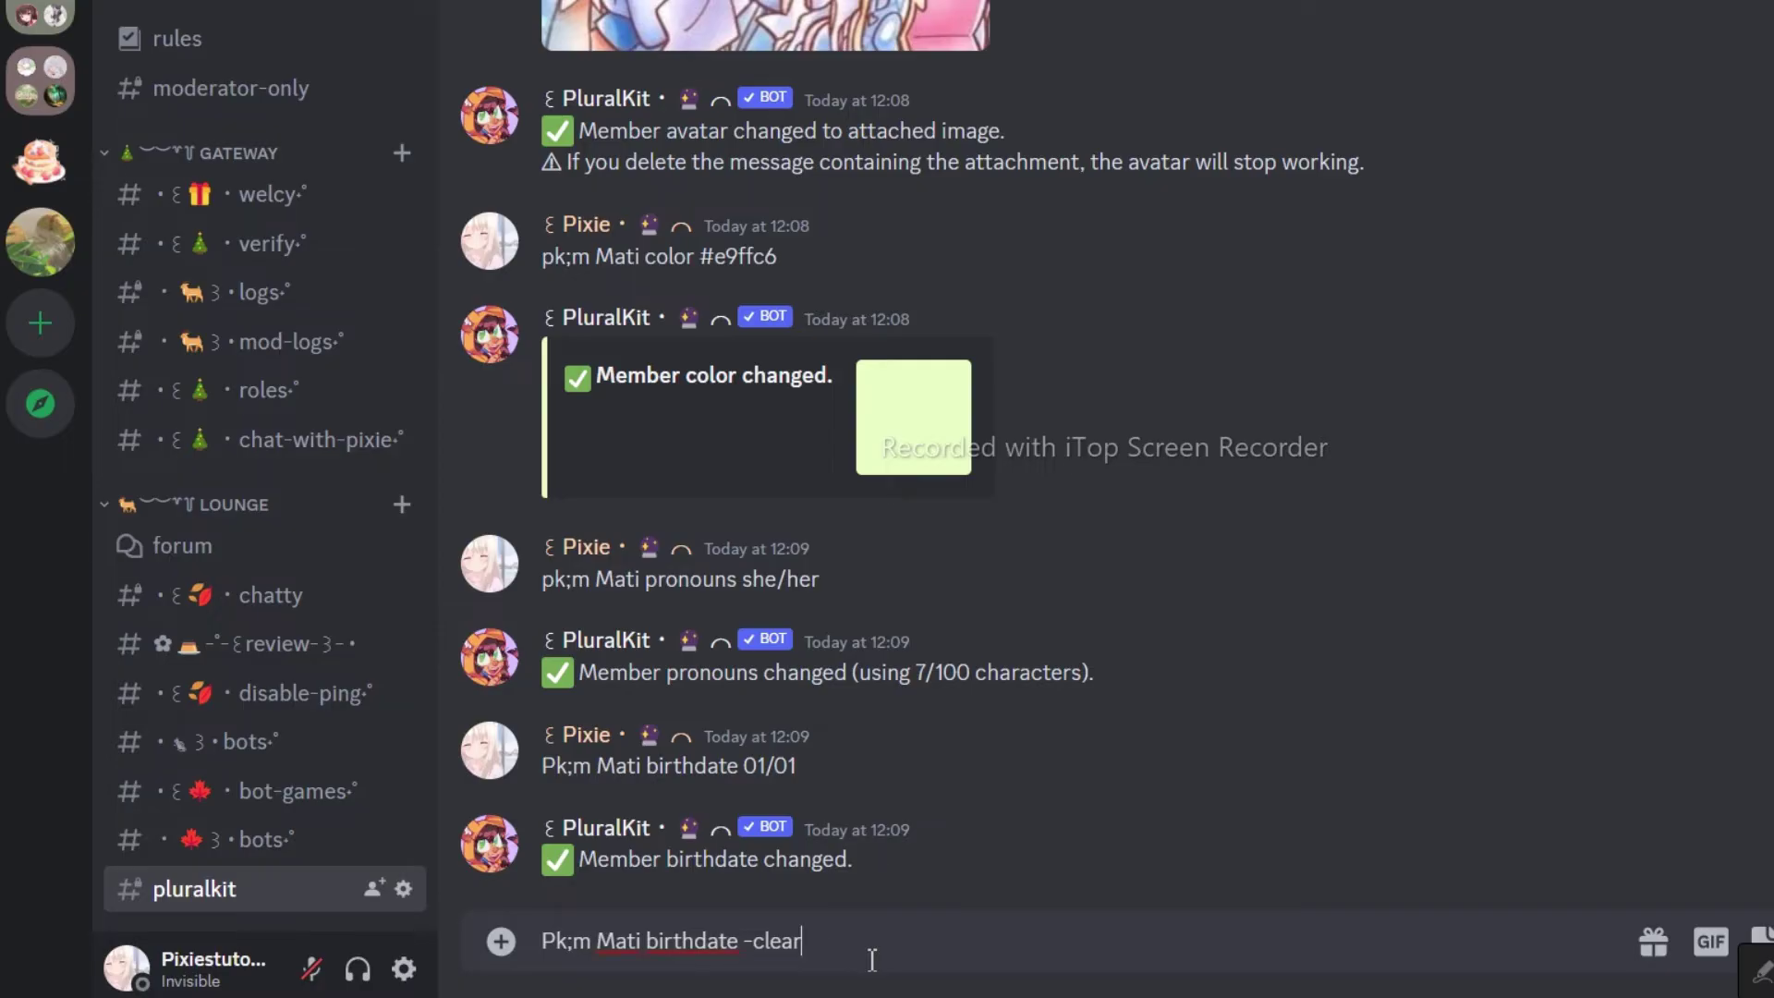
key("Return")
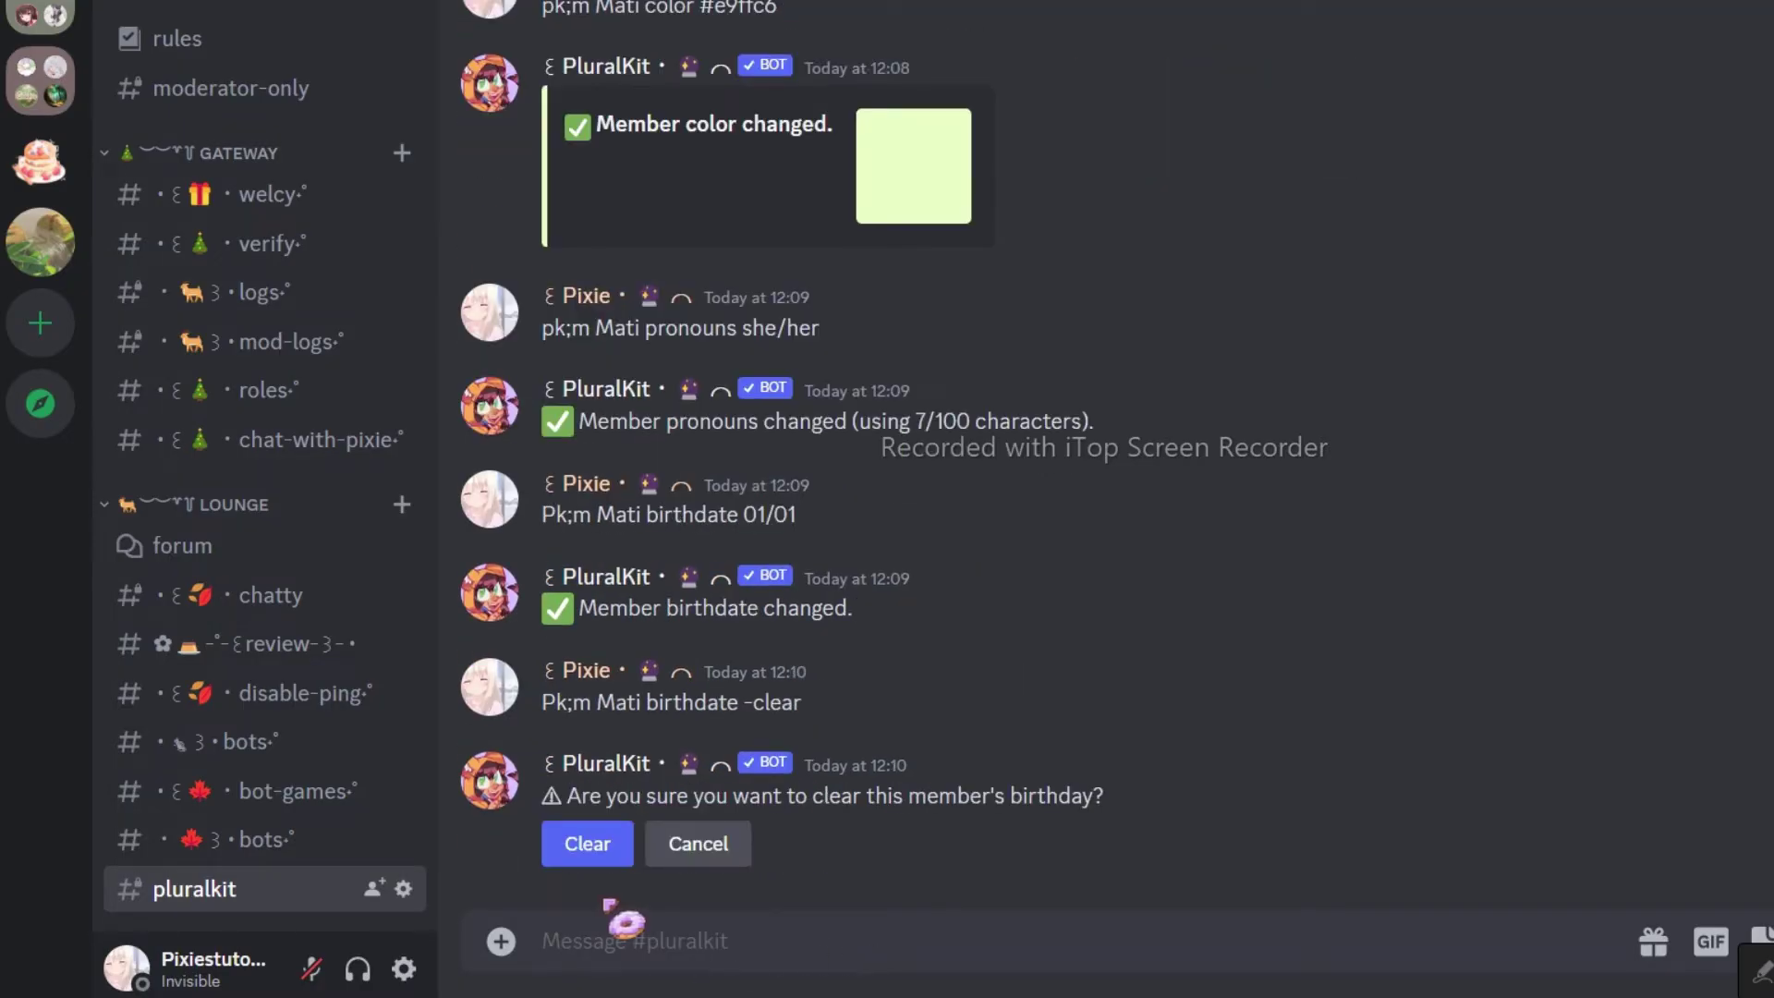
left_click(601, 855)
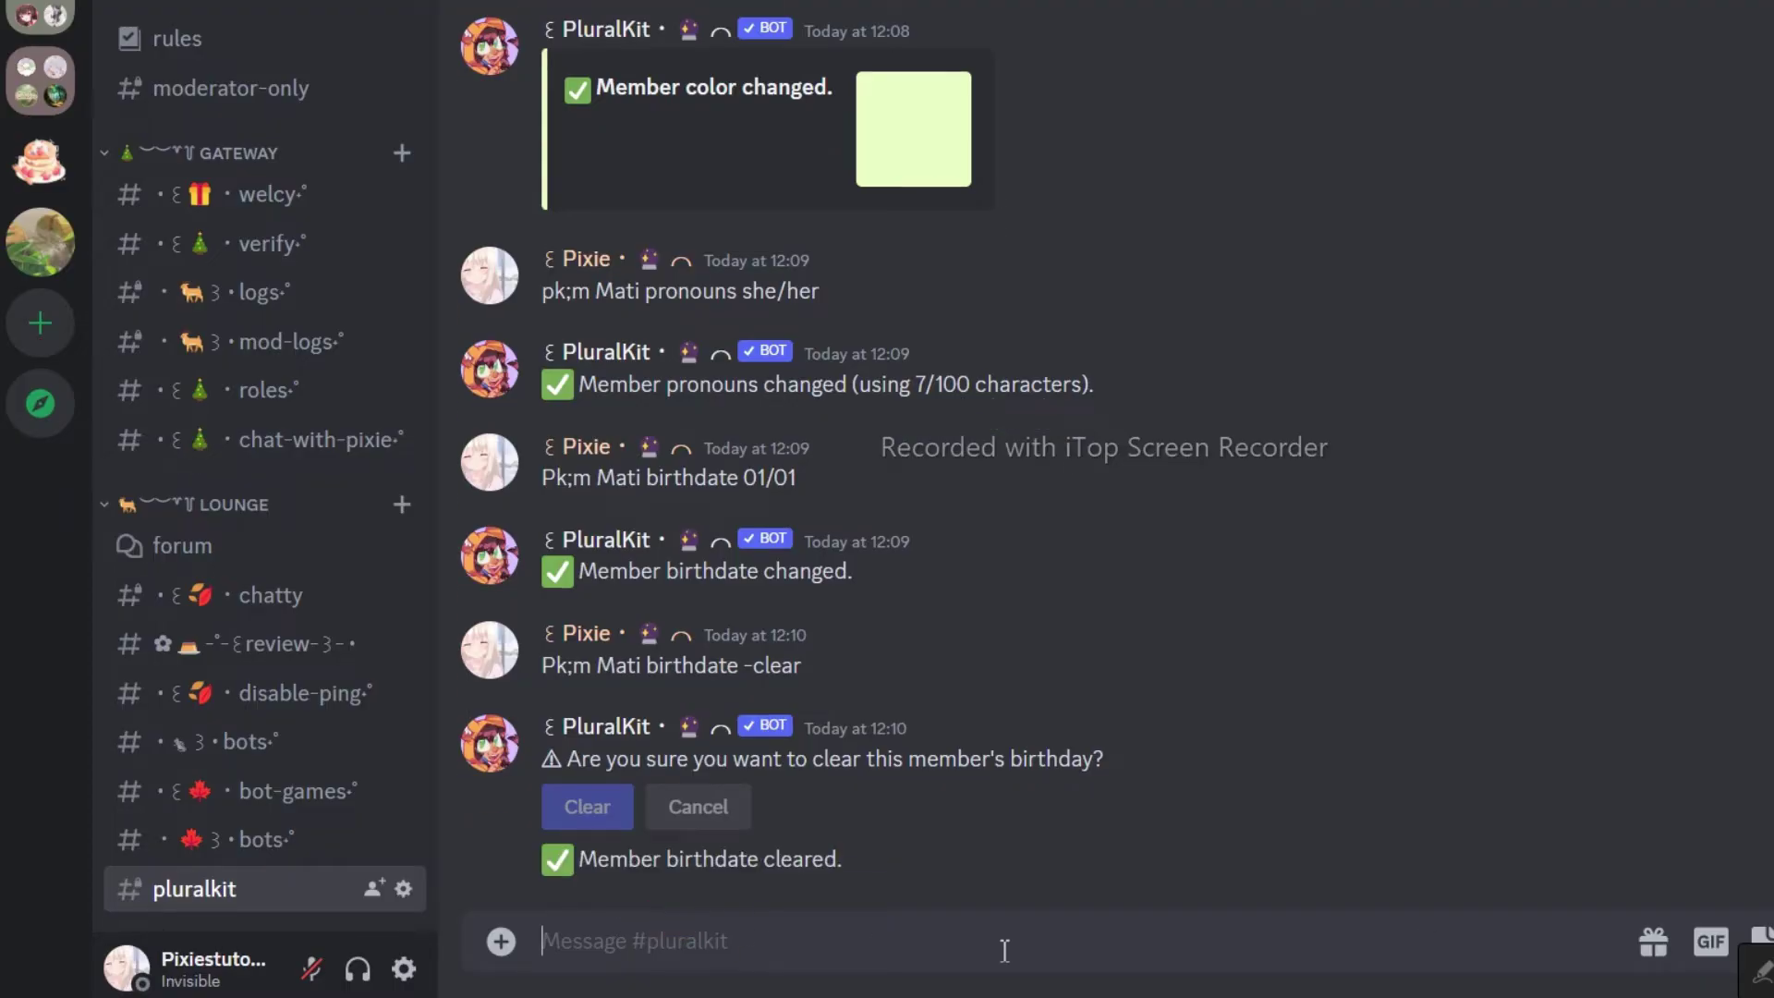
Step: Register a second system member by sending "Pk;m new" followed by the member's name, correcting the name before sending
type("Pk;m new Matylda")
left_click_drag(733, 949, 665, 944)
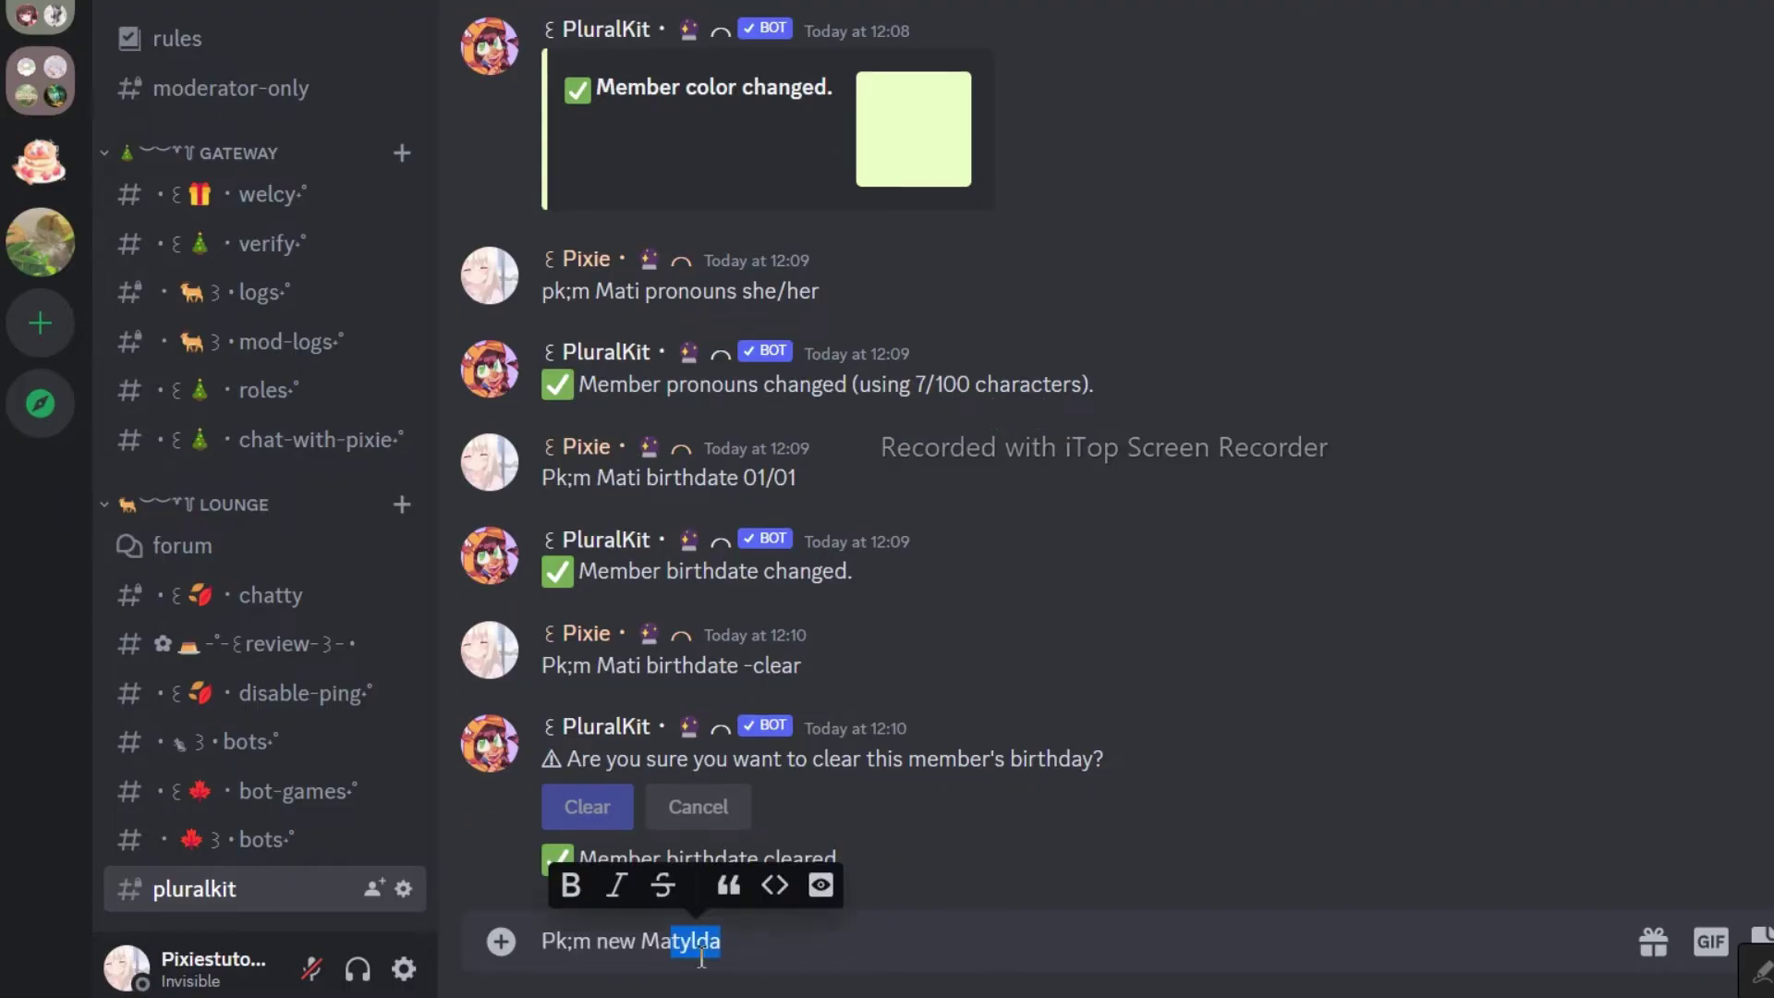
key("BackSpace")
type("onica")
key("Return")
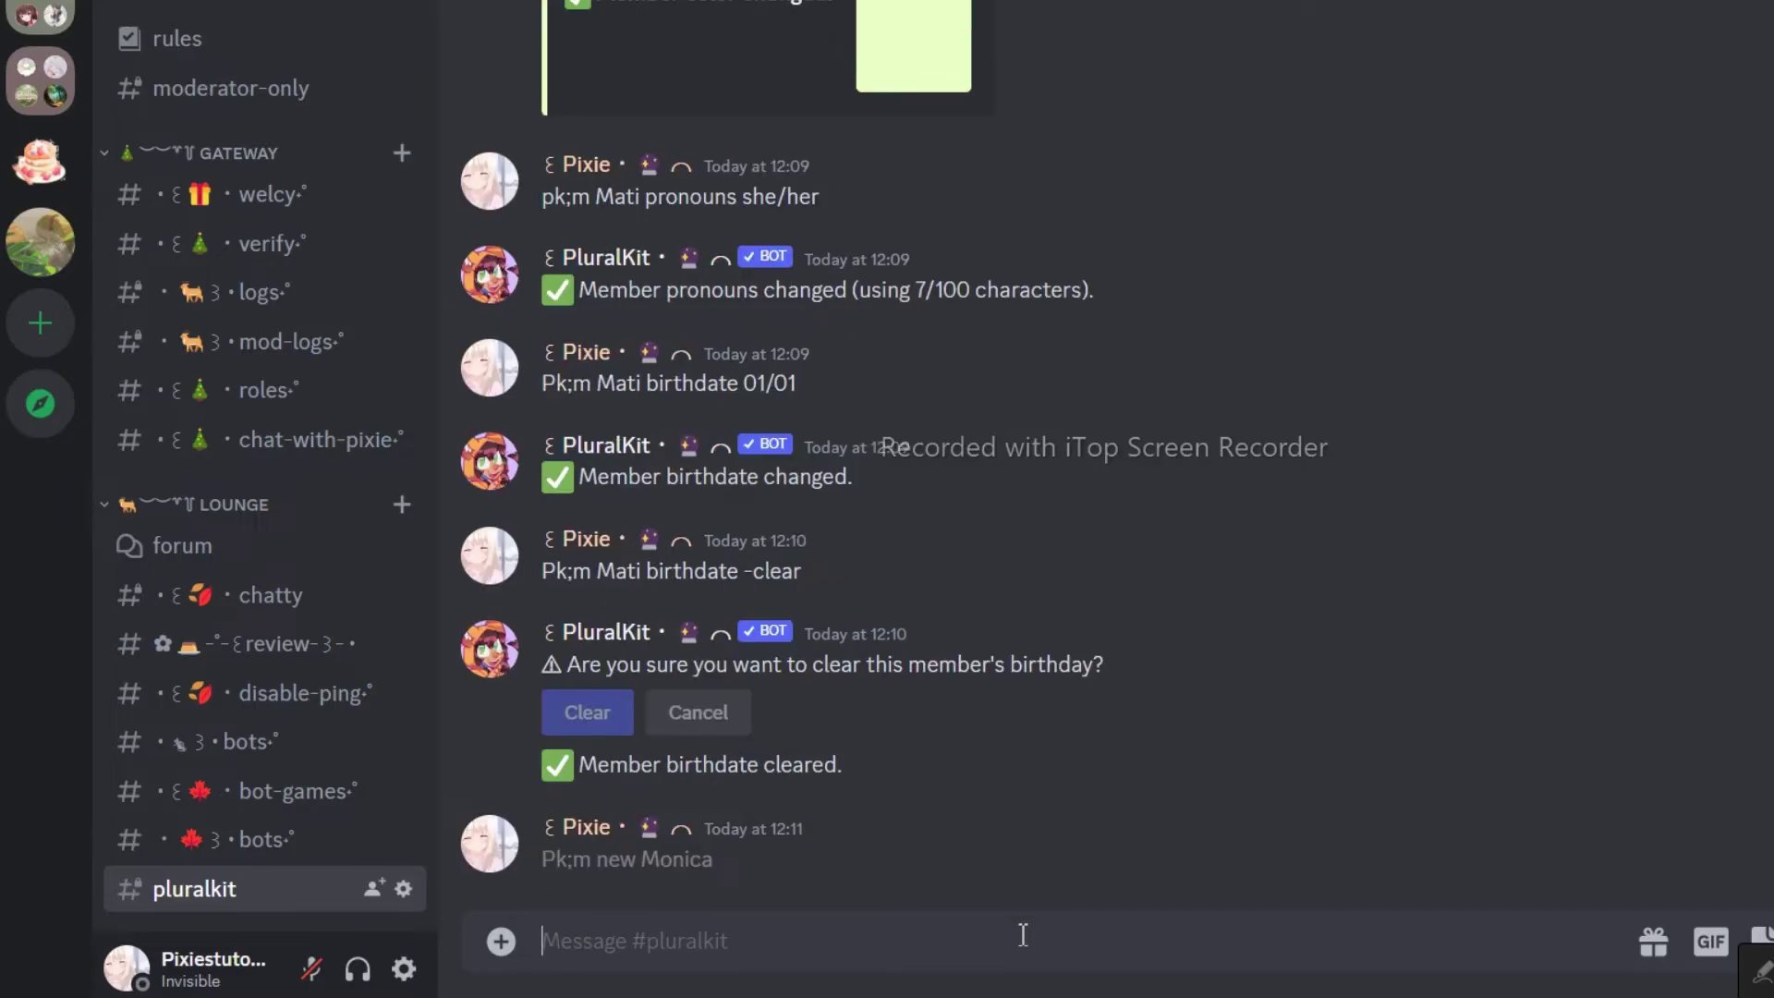
Step: Set the second member's pronouns by sending "pk;m", that member's name and "pronouns she/her"
type("pk;m Mati pronouns she/her")
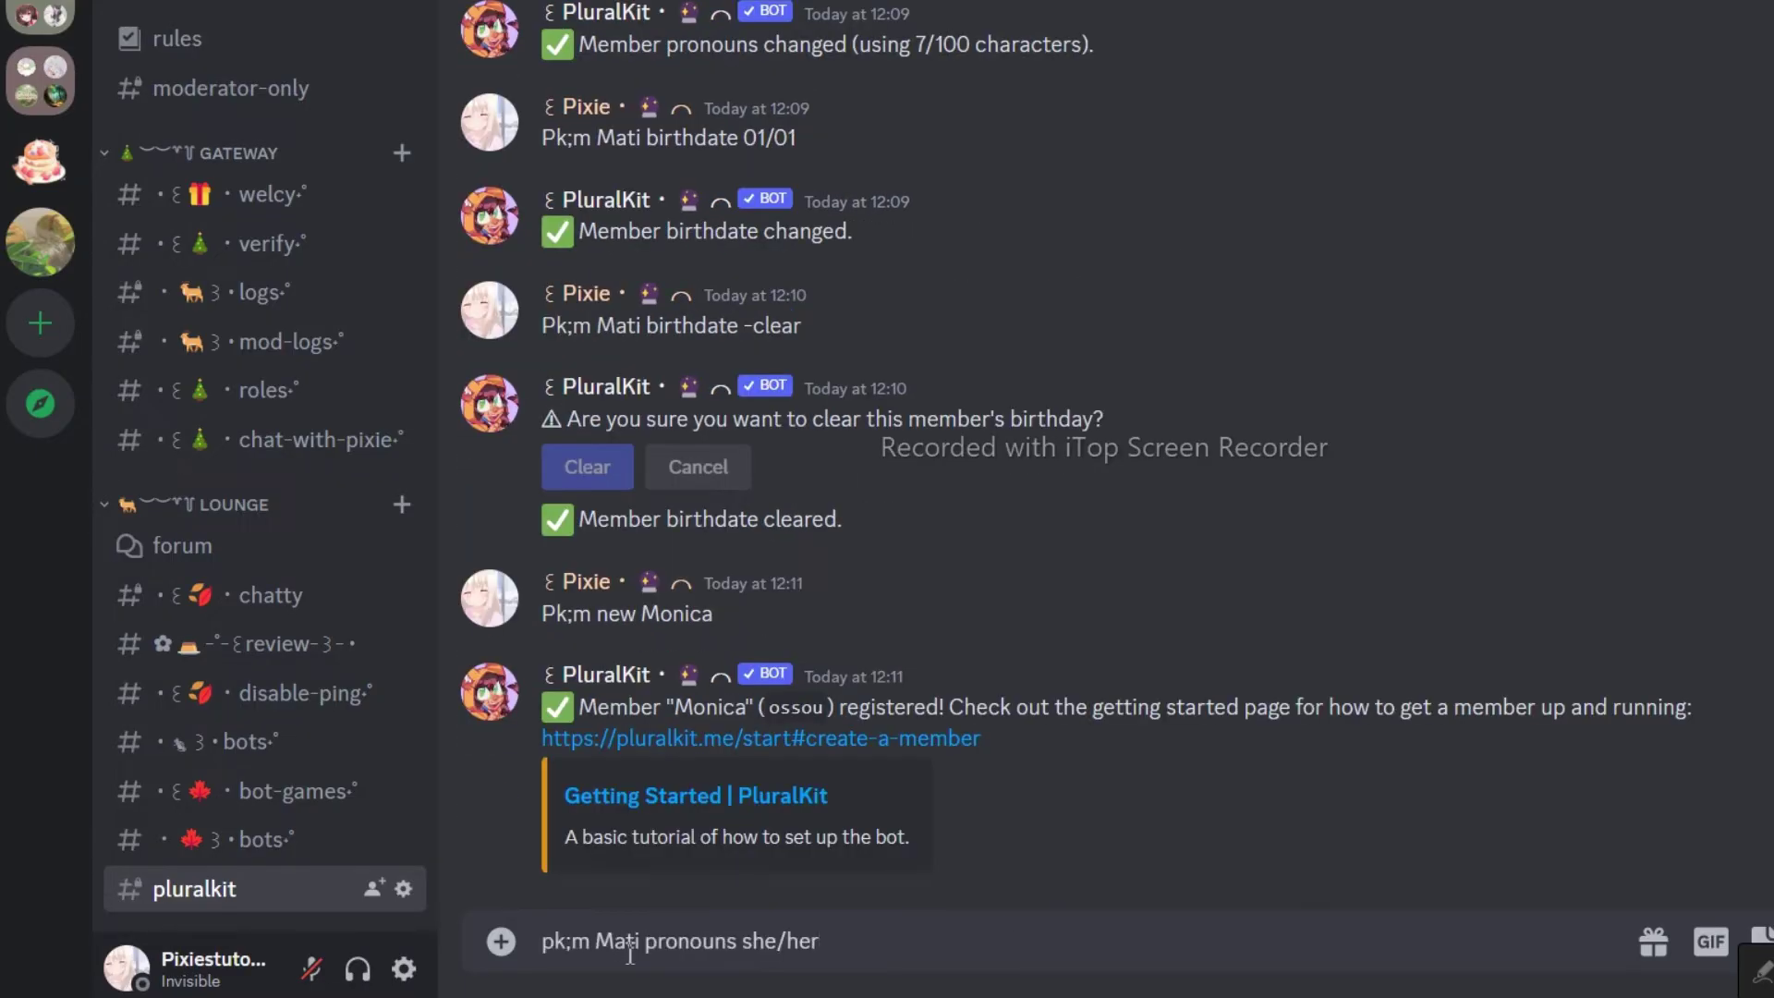
left_click(645, 950)
key("BackSpace")
key("BackSpace")
key("BackSpace")
type("onica")
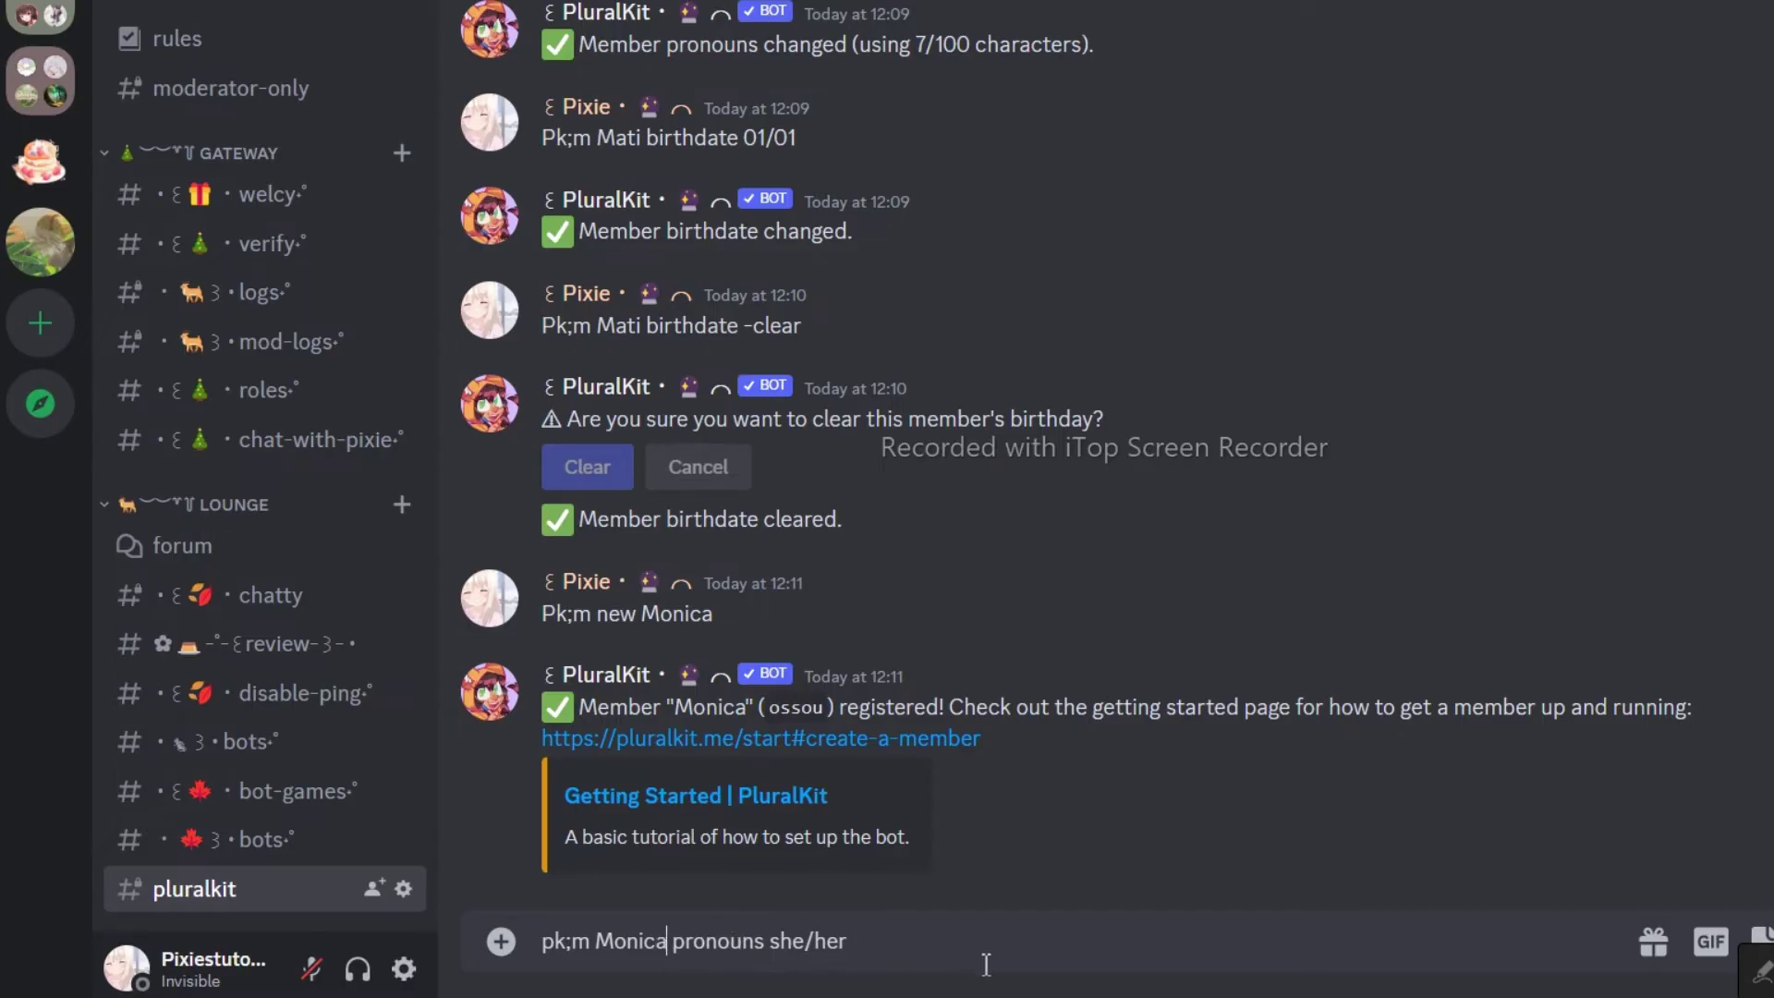
key("Return")
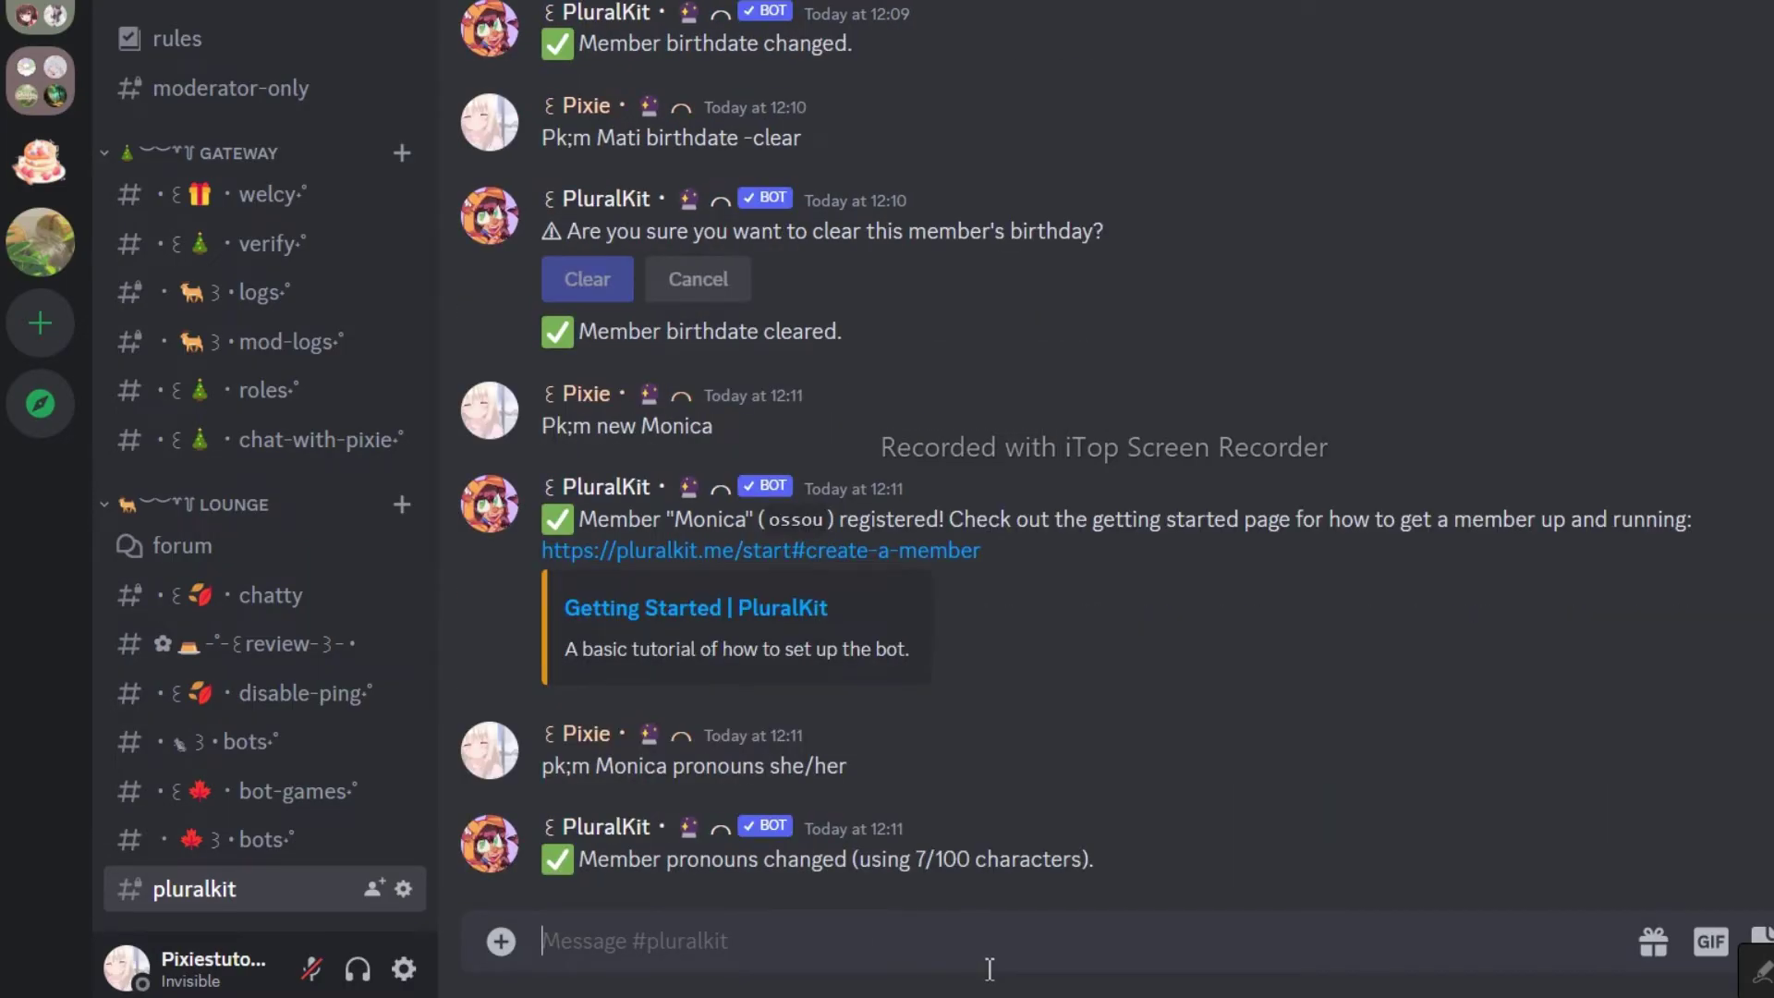
Step: Register a third member by reusing the sent "Pk;m new" command with a different member name
left_click_drag(543, 426, 715, 427)
key("ctrl+c")
left_click(656, 941)
key("ctrl+v")
left_click_drag(713, 940, 644, 941)
key("BackSpace")
type("Erika")
key("Return")
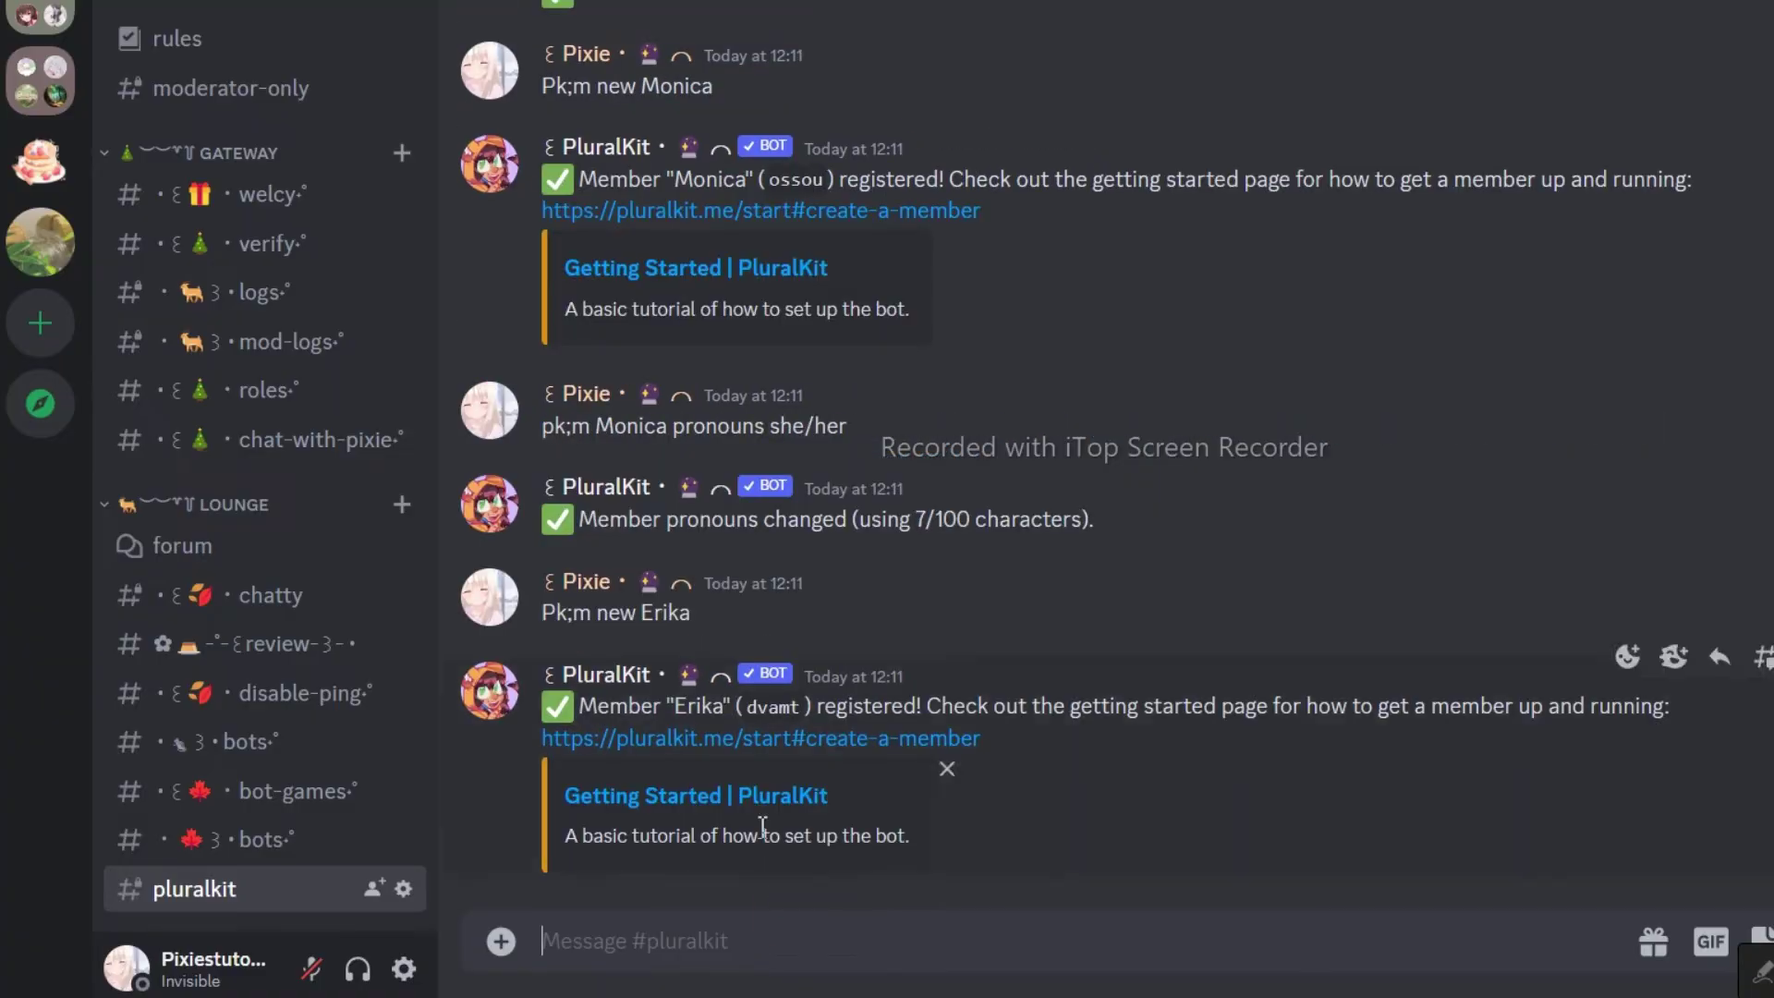
Step: Register a fourth member by copying the third member's "Pk;m new" command and replacing the name
left_click_drag(693, 614, 548, 610)
key("ctrl+c")
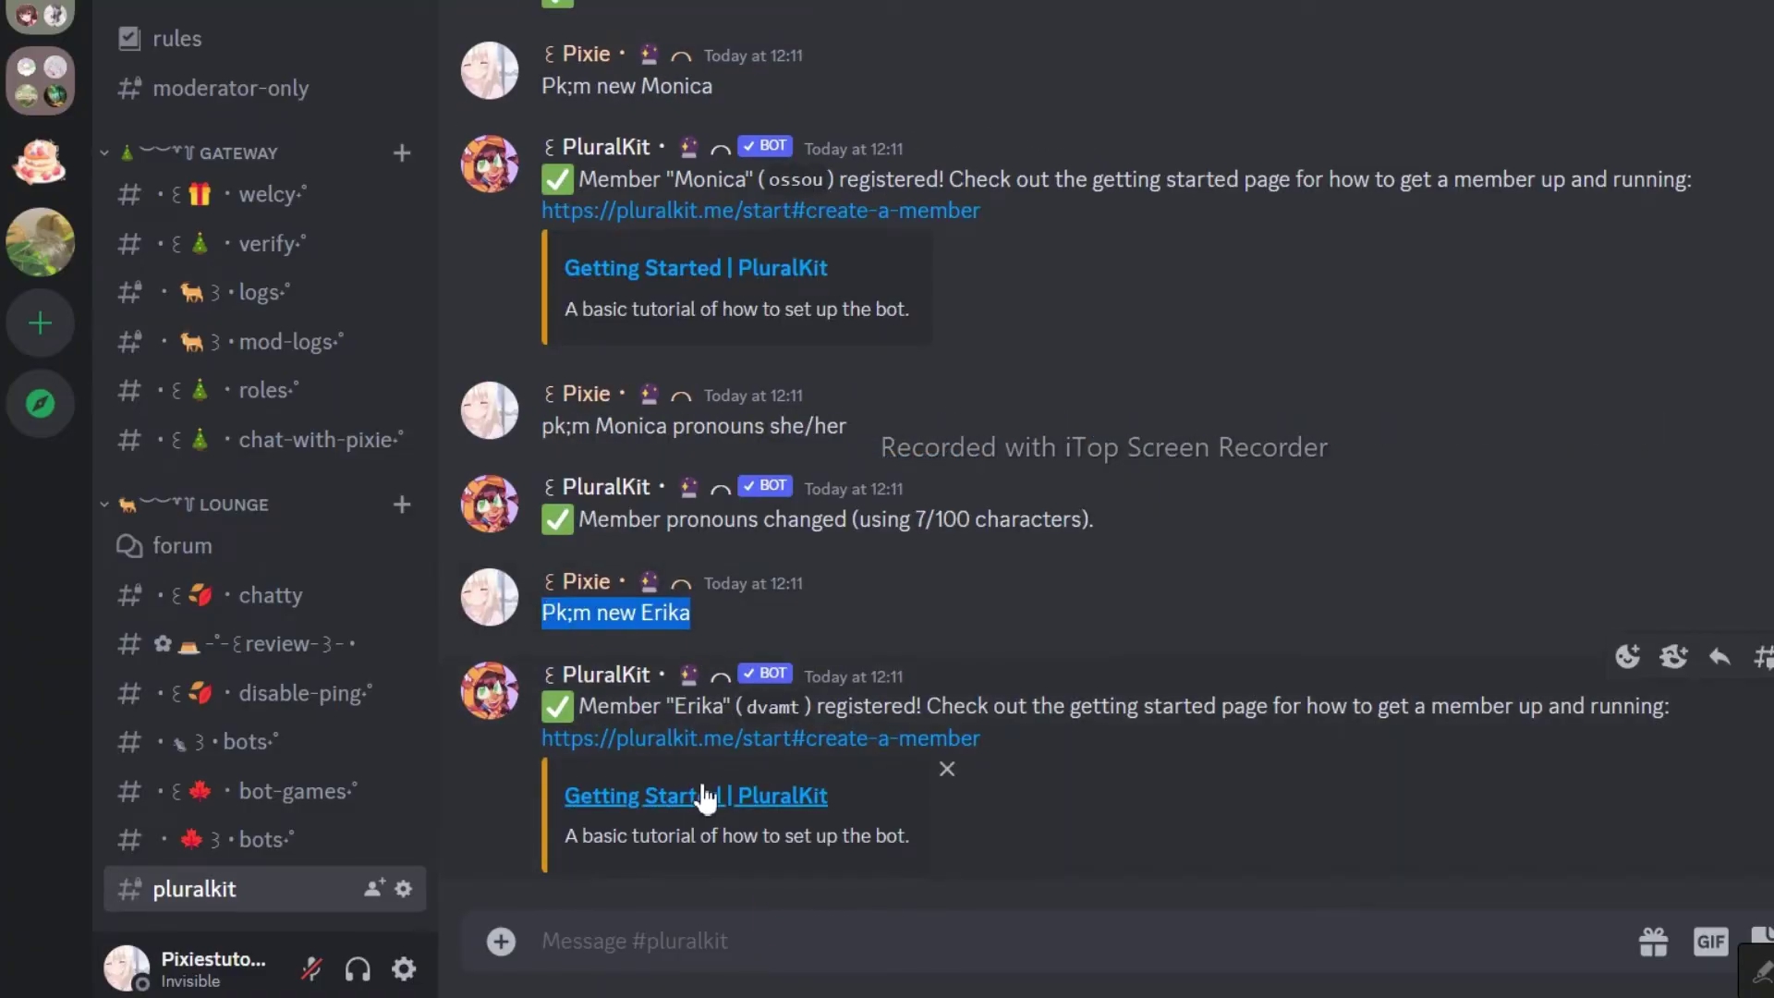
left_click(702, 941)
key("ctrl+v")
left_click_drag(694, 942, 641, 943)
key("BackSpace")
type("Sa")
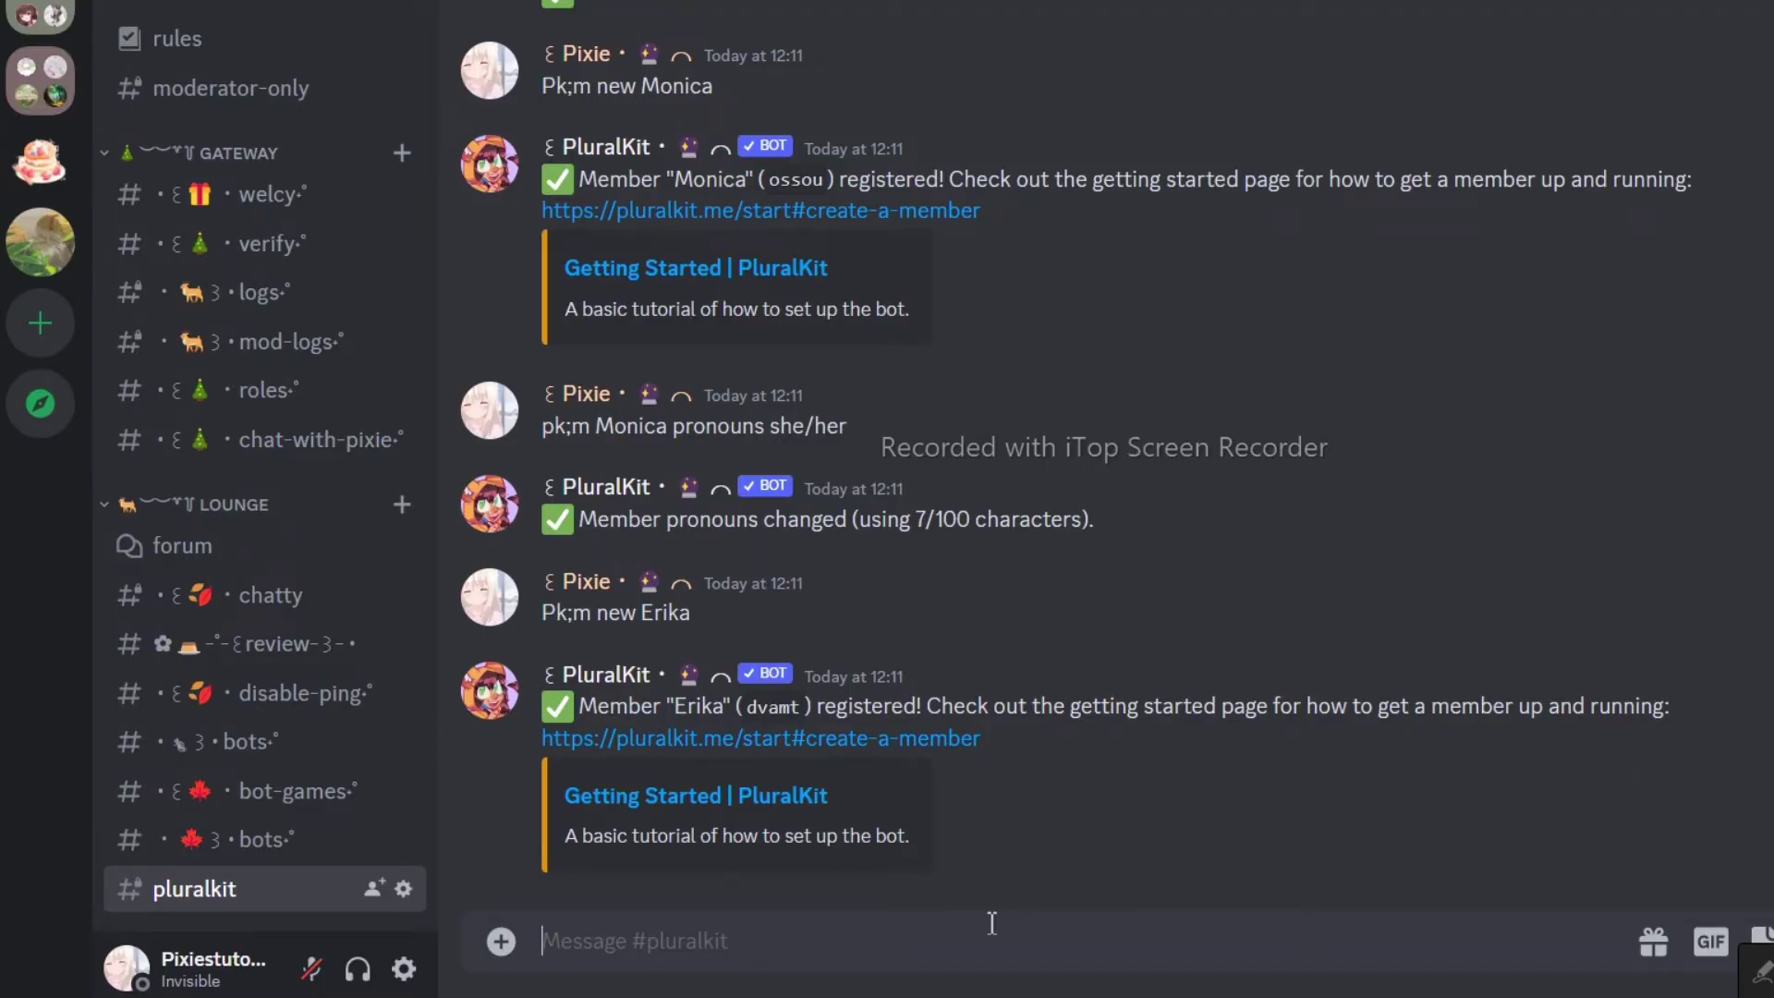
key("Return")
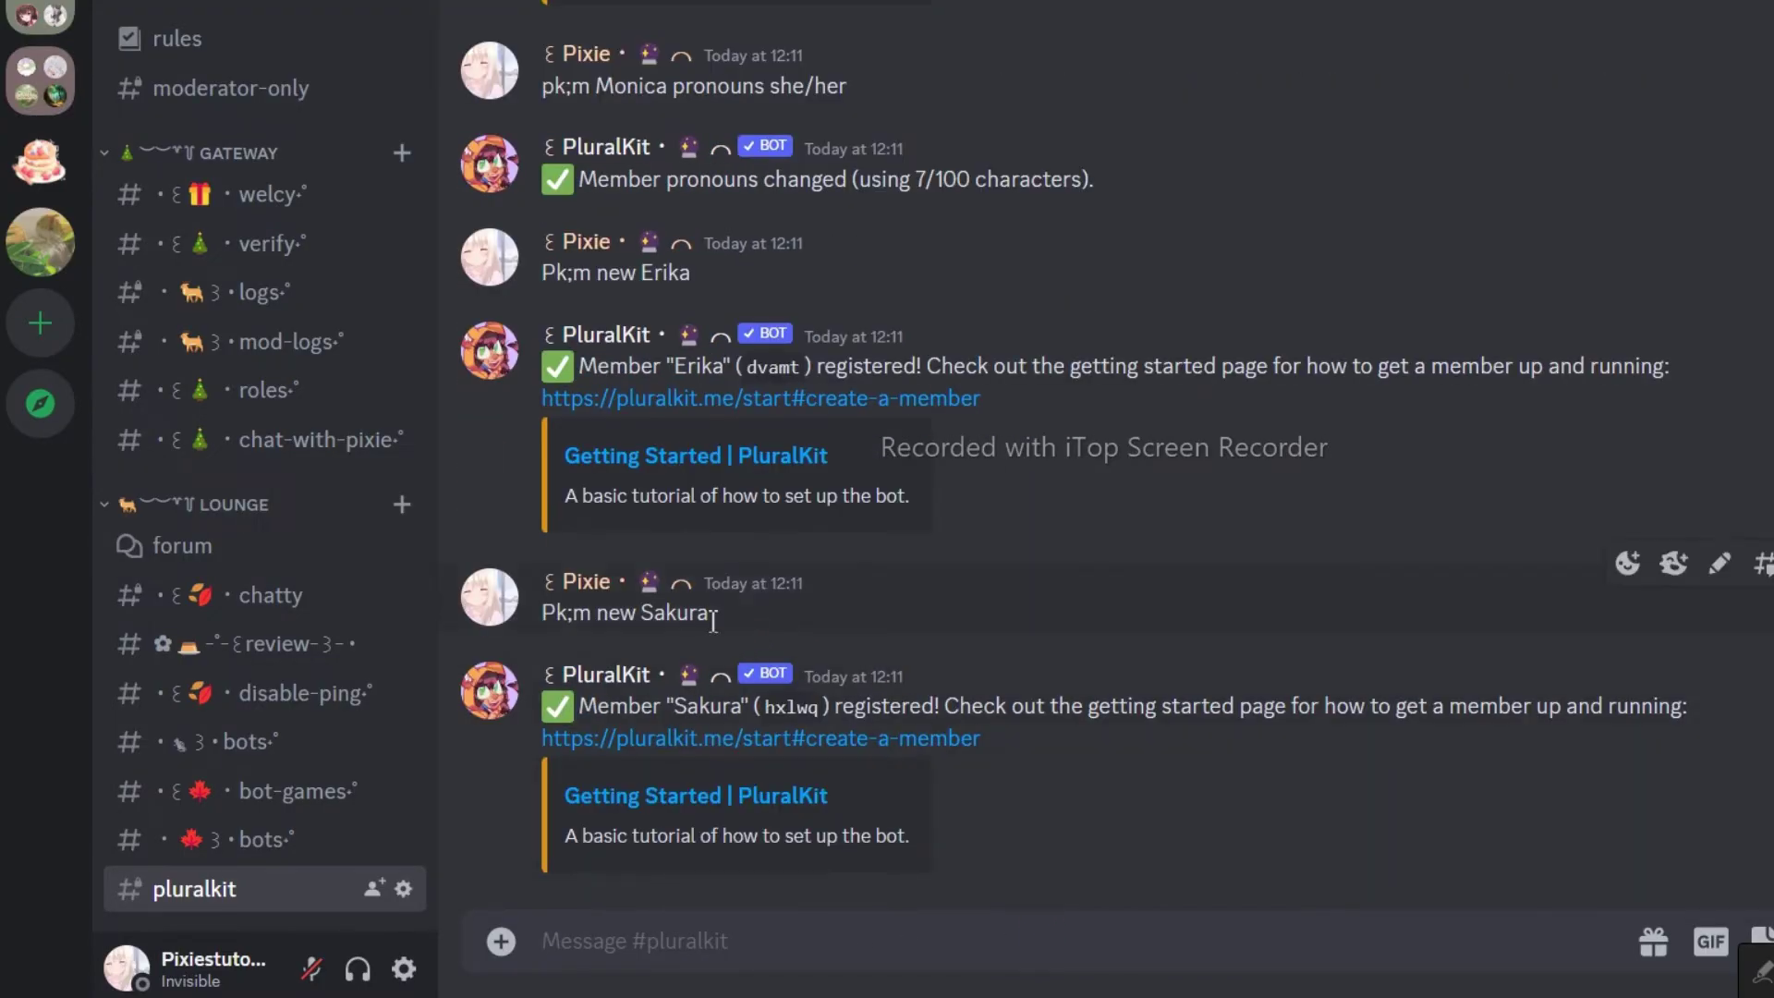
Step: Register a fifth member with "Pk;m new" and the member's name, and display the system card with "pk;s"
left_click_drag(709, 614, 542, 616)
left_click(836, 961)
key("ctrl+v")
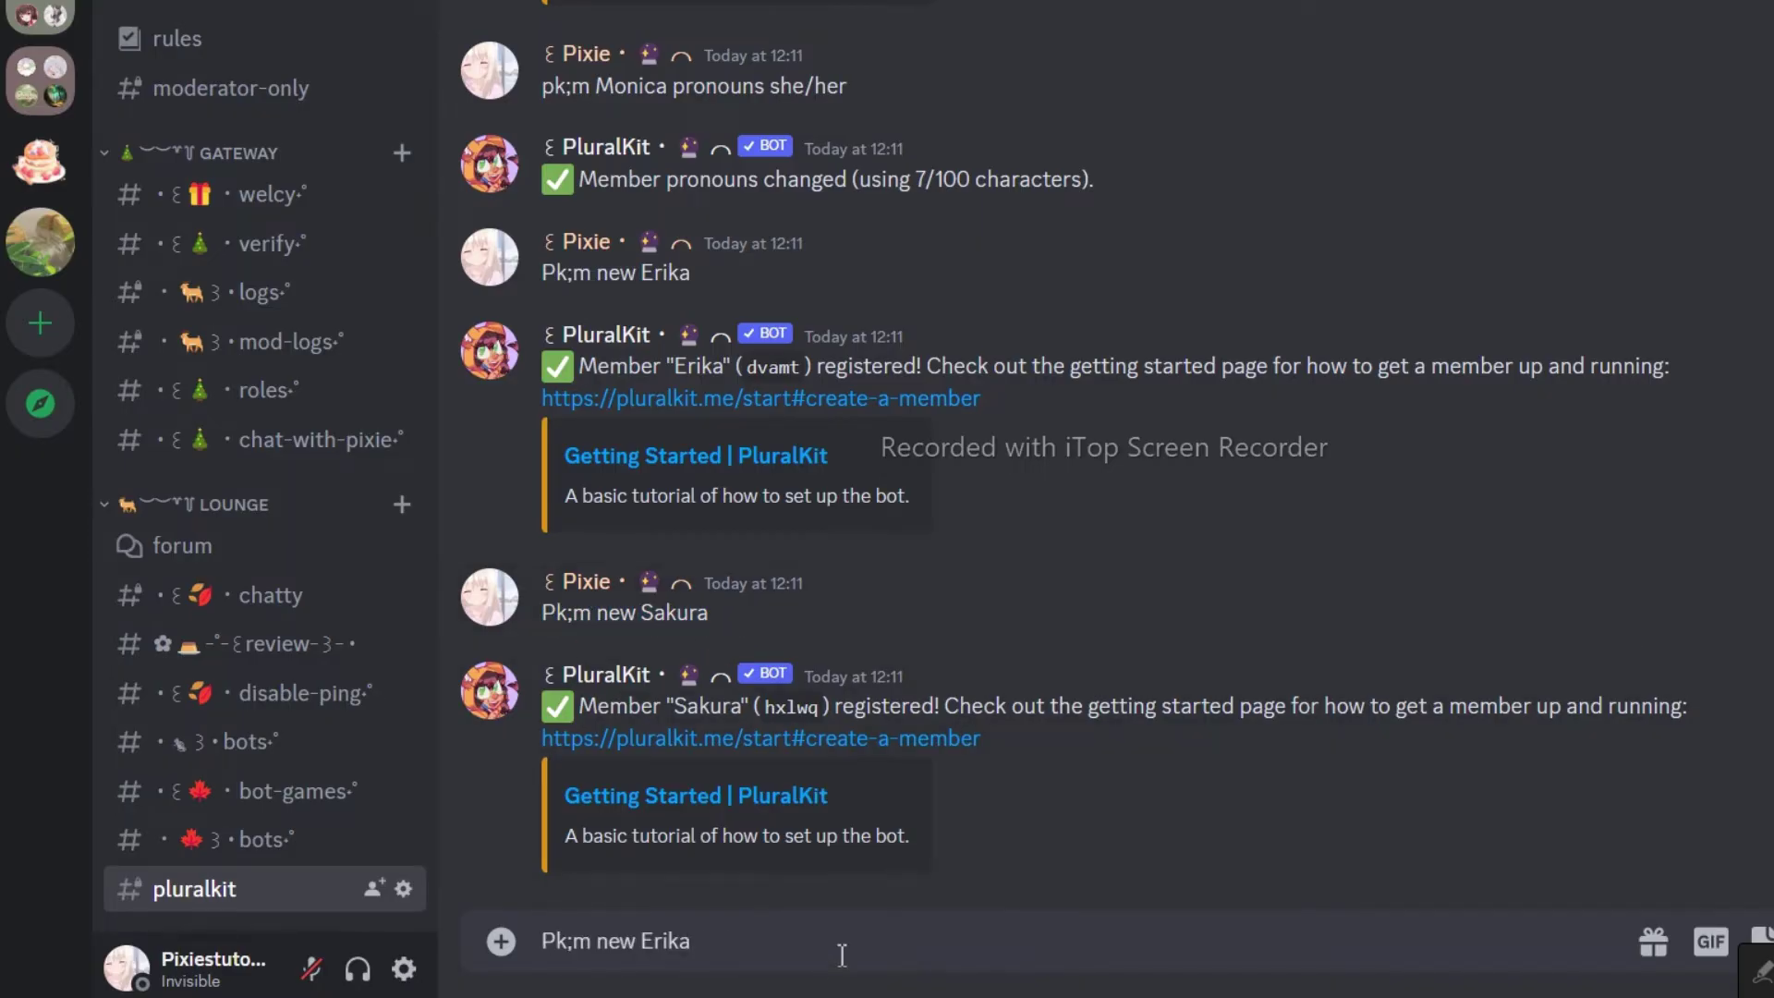
left_click_drag(692, 942, 654, 942)
key("BackSpace")
key("BackSpace")
type("Pixie")
key("Return")
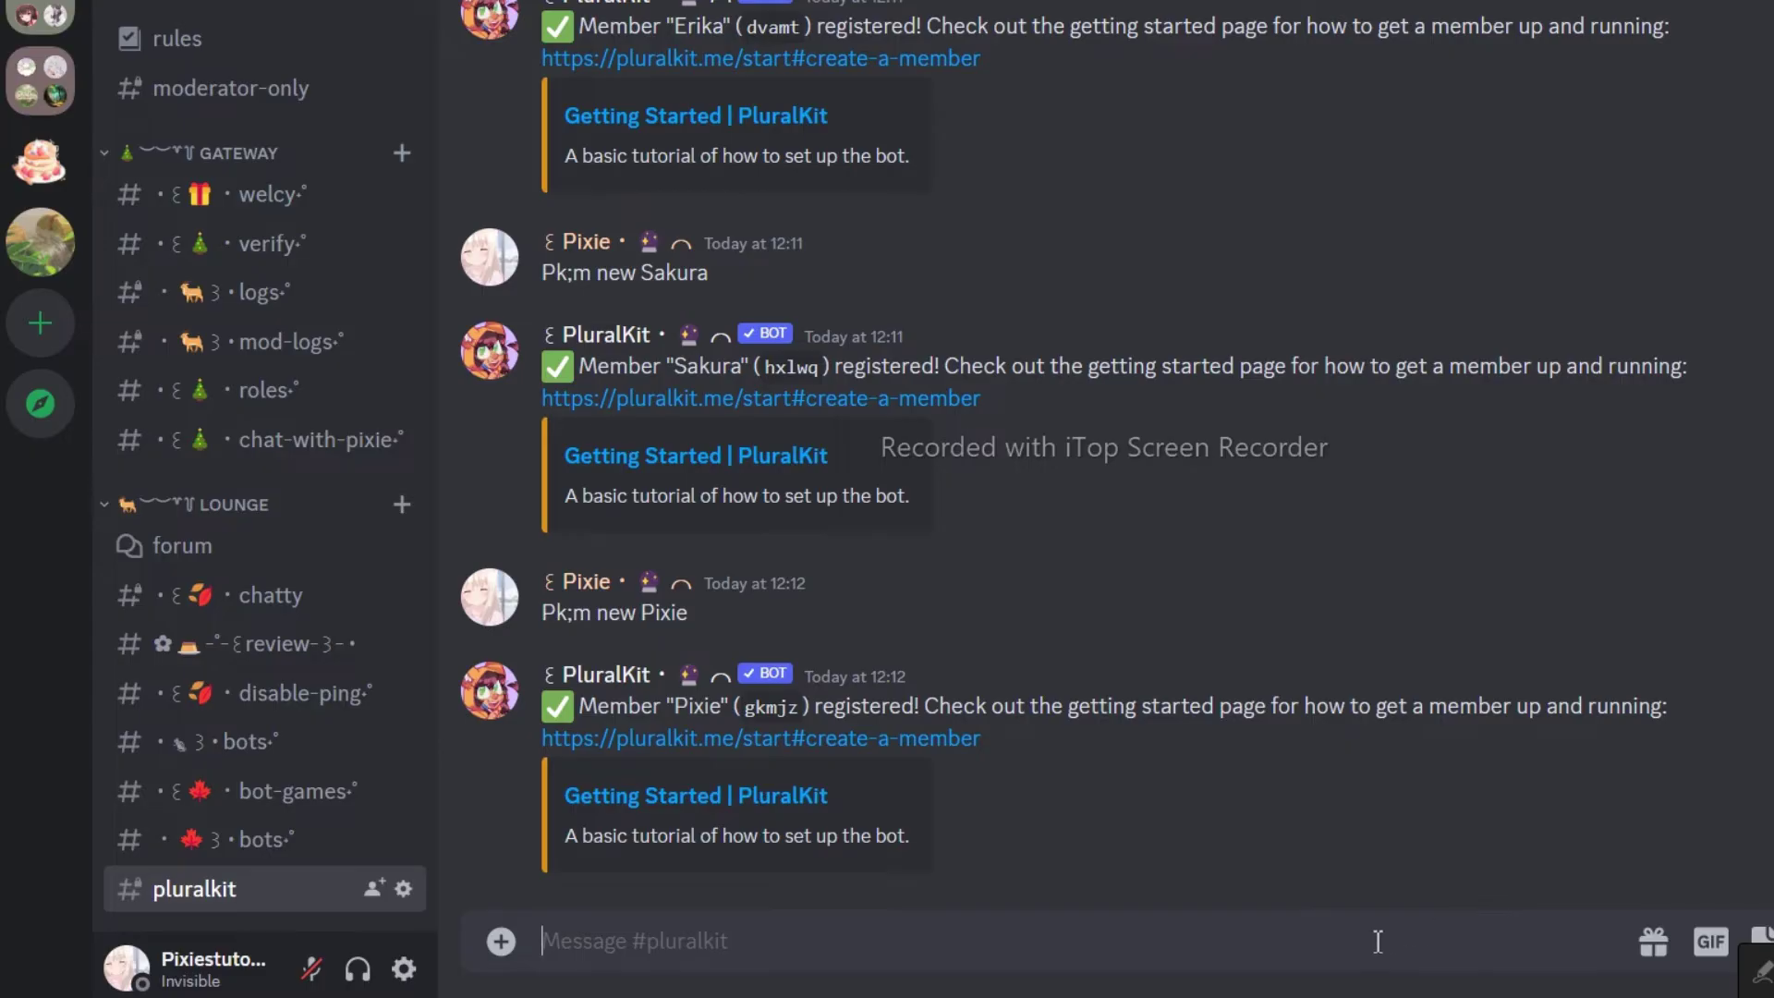
type("pk;s")
key("Return")
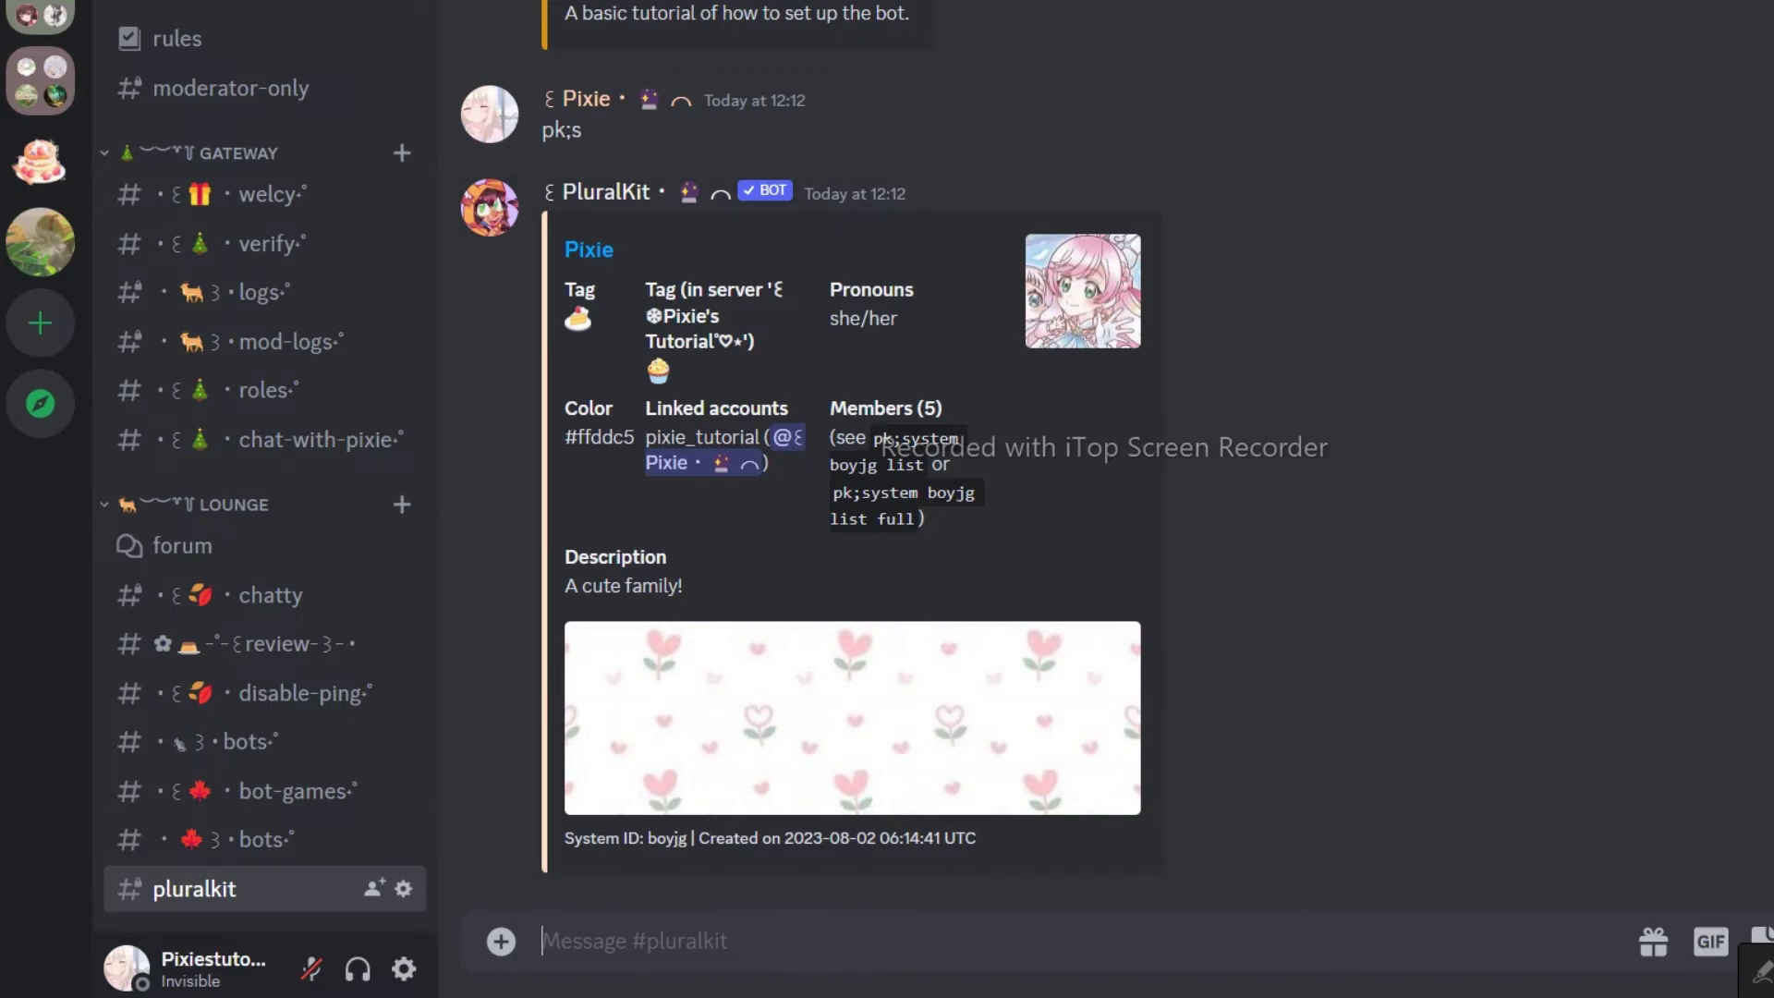
Step: Draft the command "Pk;m name proxy M:text" and replace the "name" placeholder with the first member's name
type("Pk;m name proxy M:text")
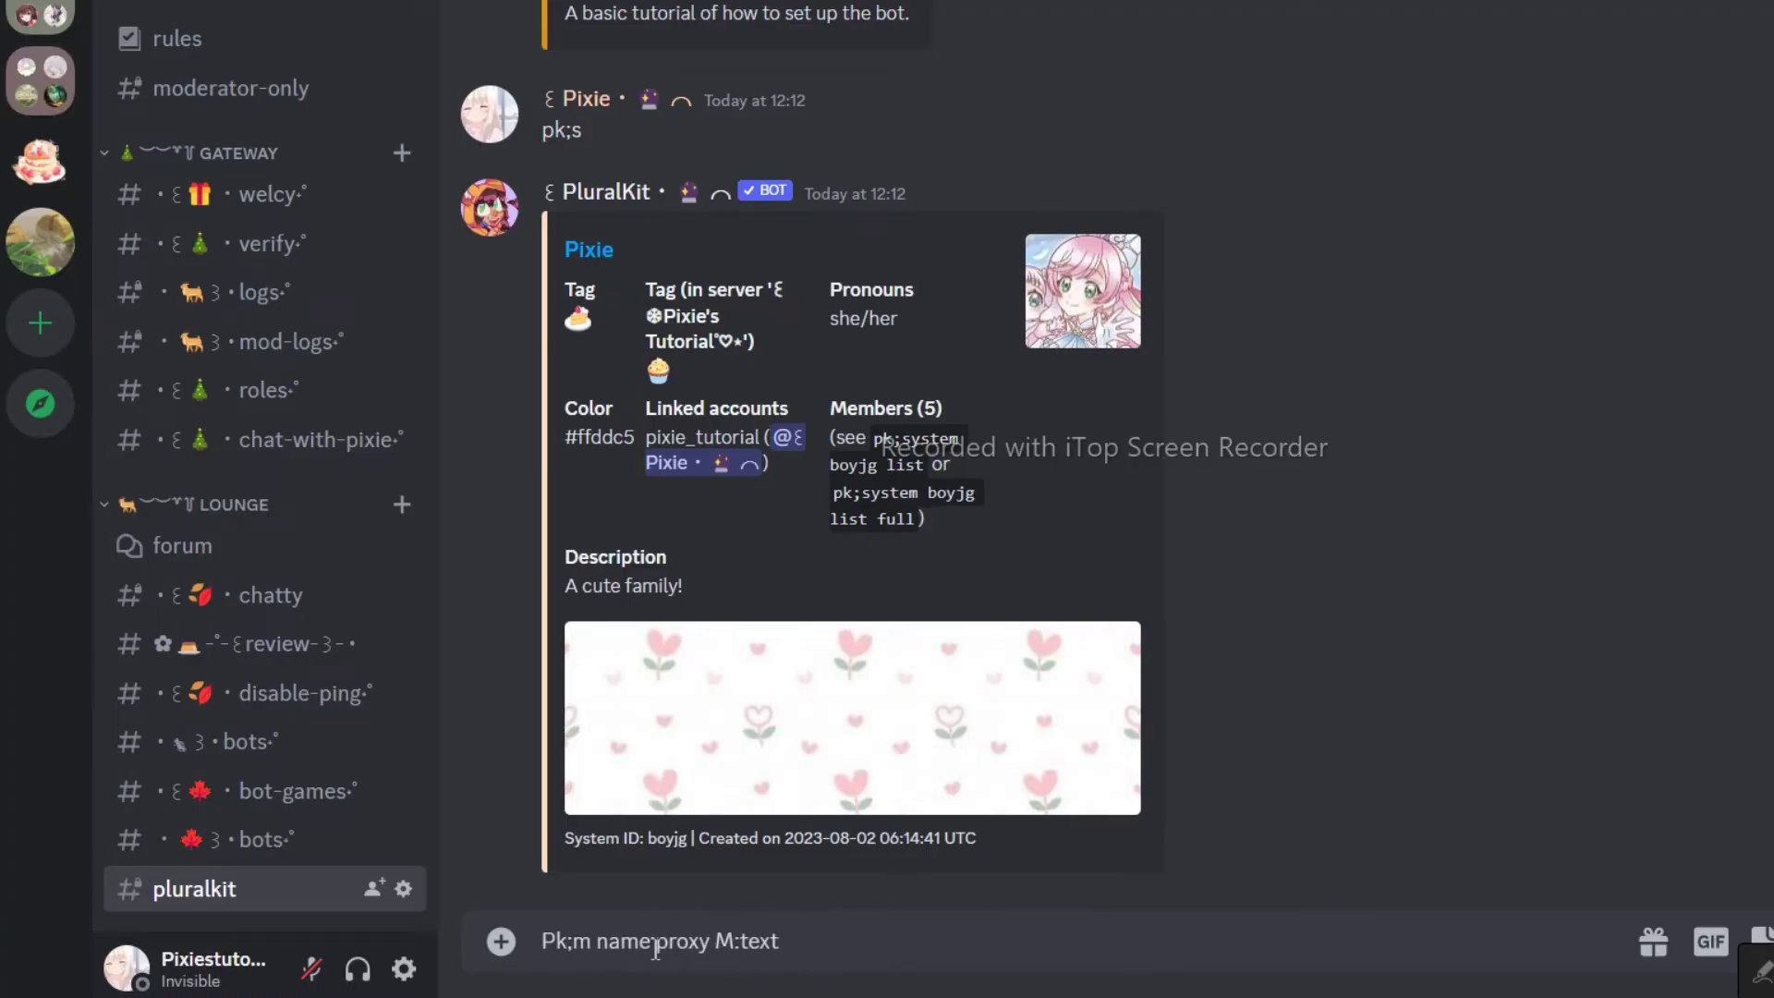
double_click(621, 942)
key("BackSpace")
left_click(602, 949)
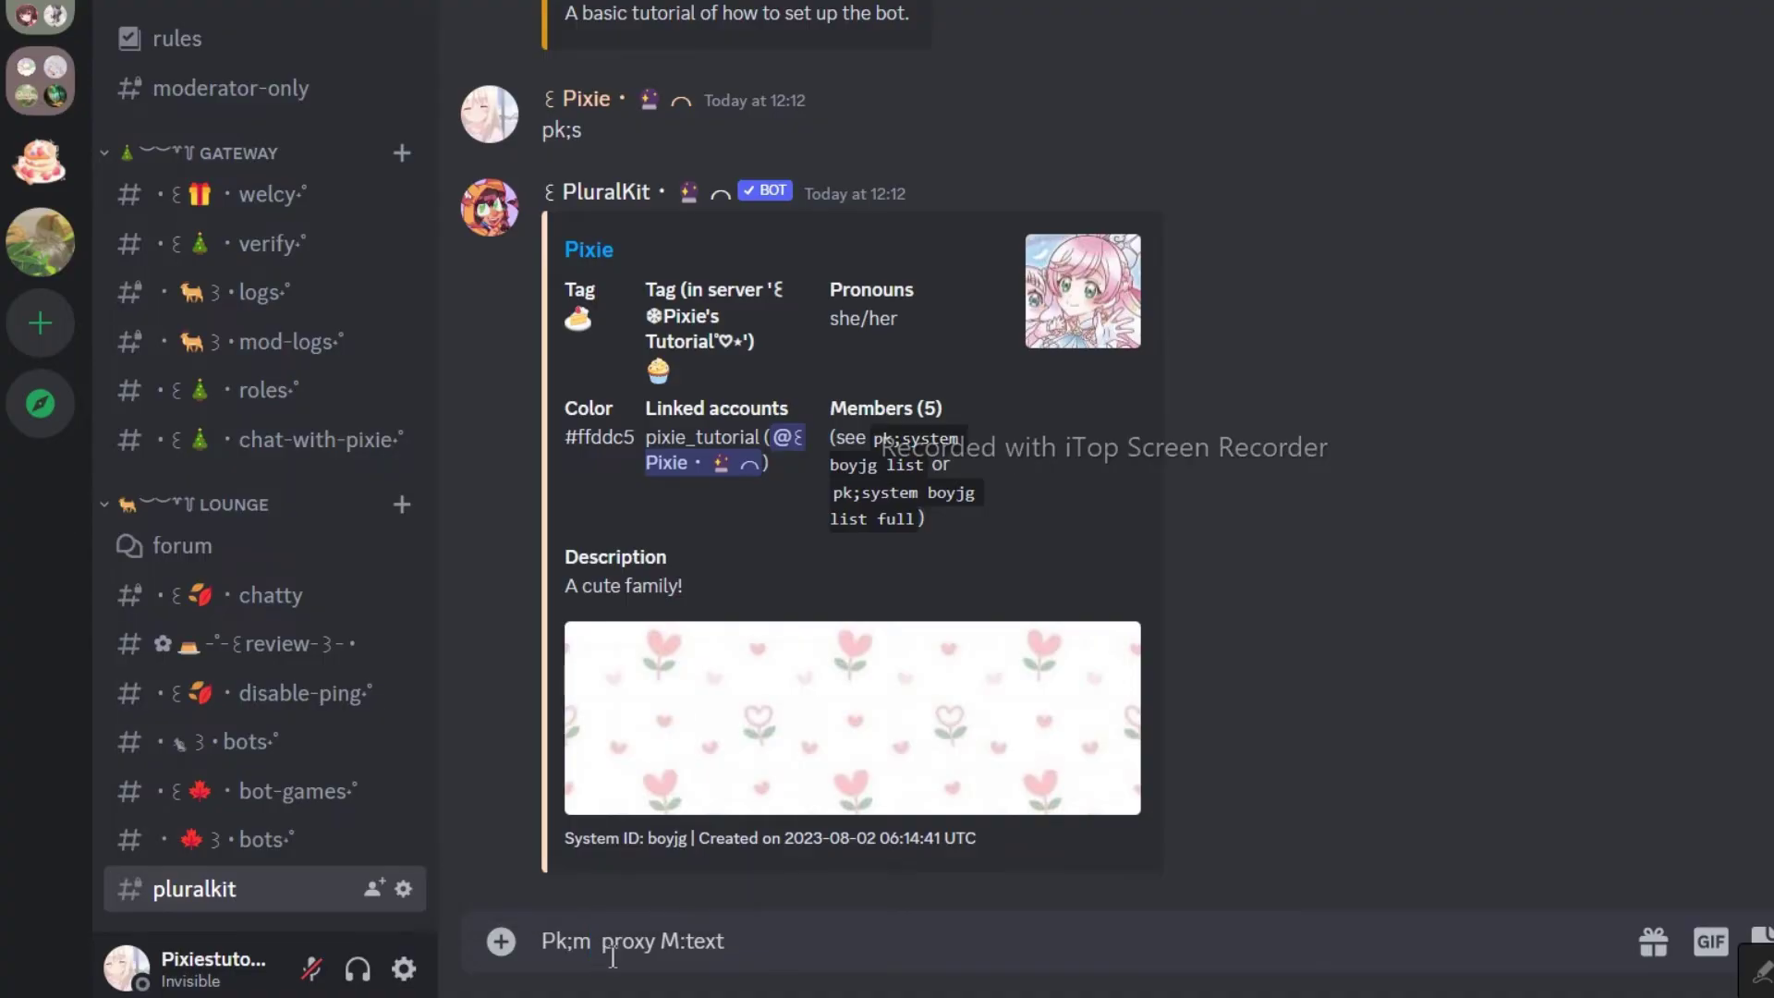
type("Mati")
key("Left")
key("Left")
key("Left")
key("Left")
key("BackSpace")
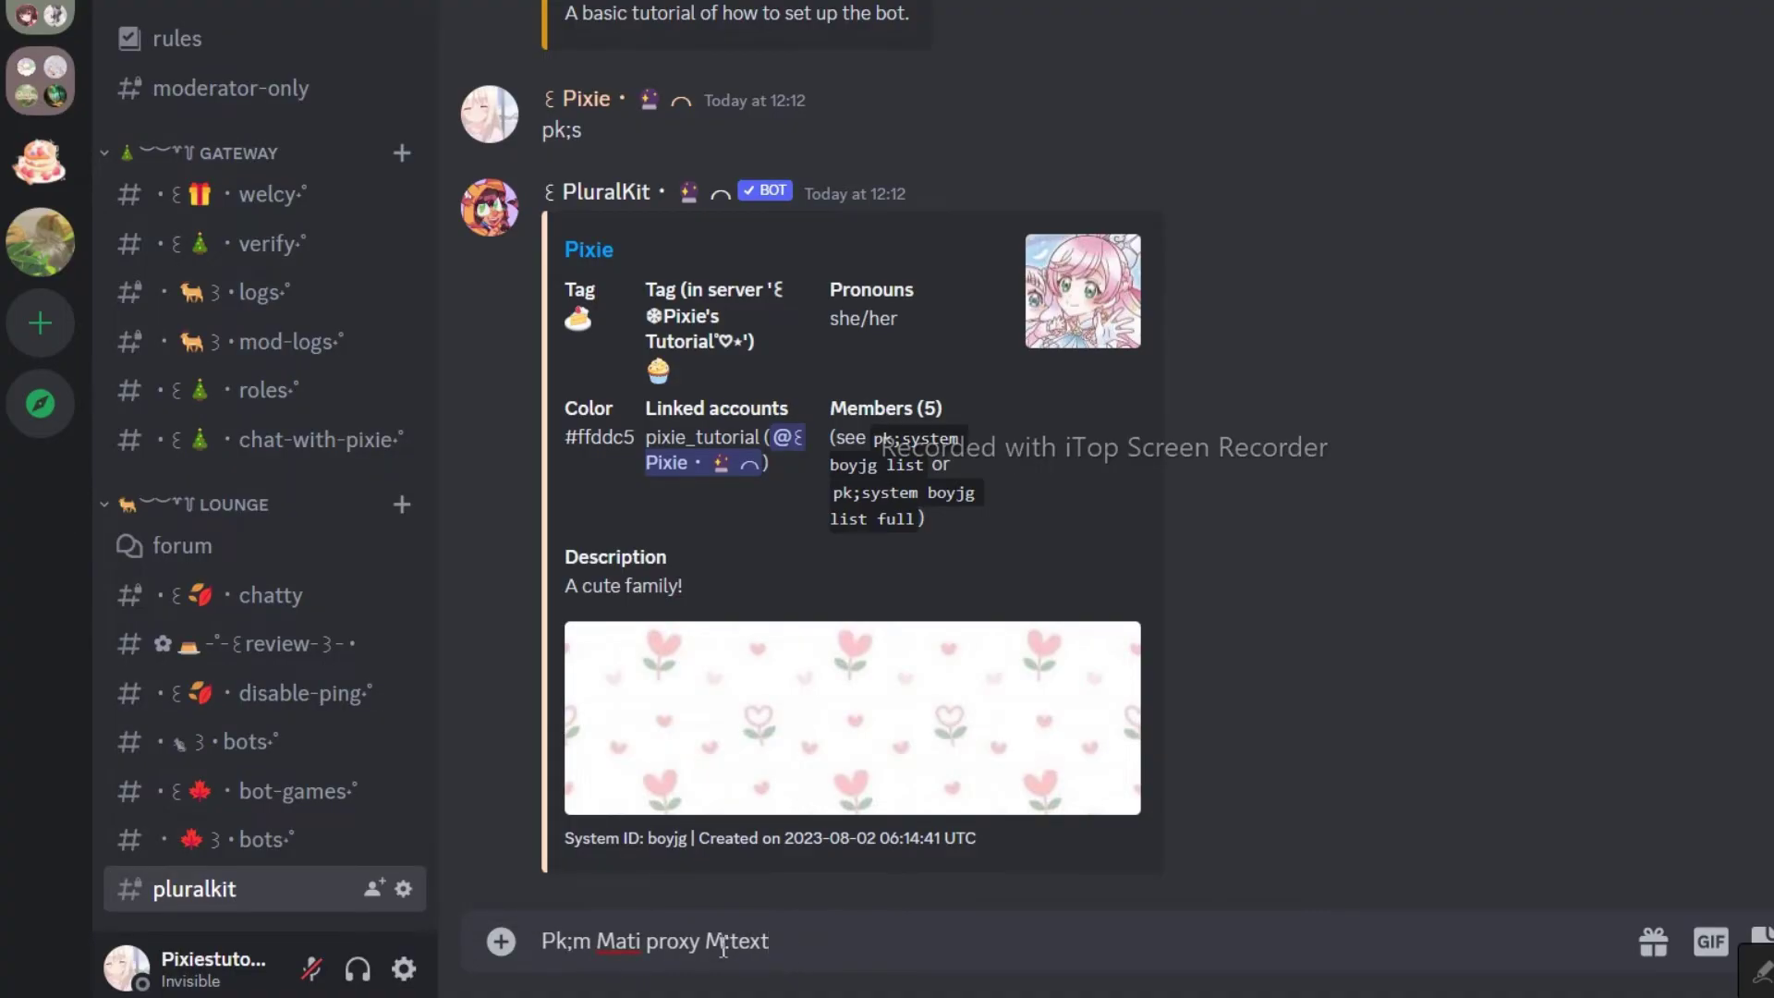
Step: Try A, B and C as the proxy letter, restore M, and send the command setting the first member's proxy to "M:text"
key("BackSpace")
type("A")
key("BackSpace")
type("B")
key("BackSpace")
type("C")
key("BackSpace")
type("M")
key("Return")
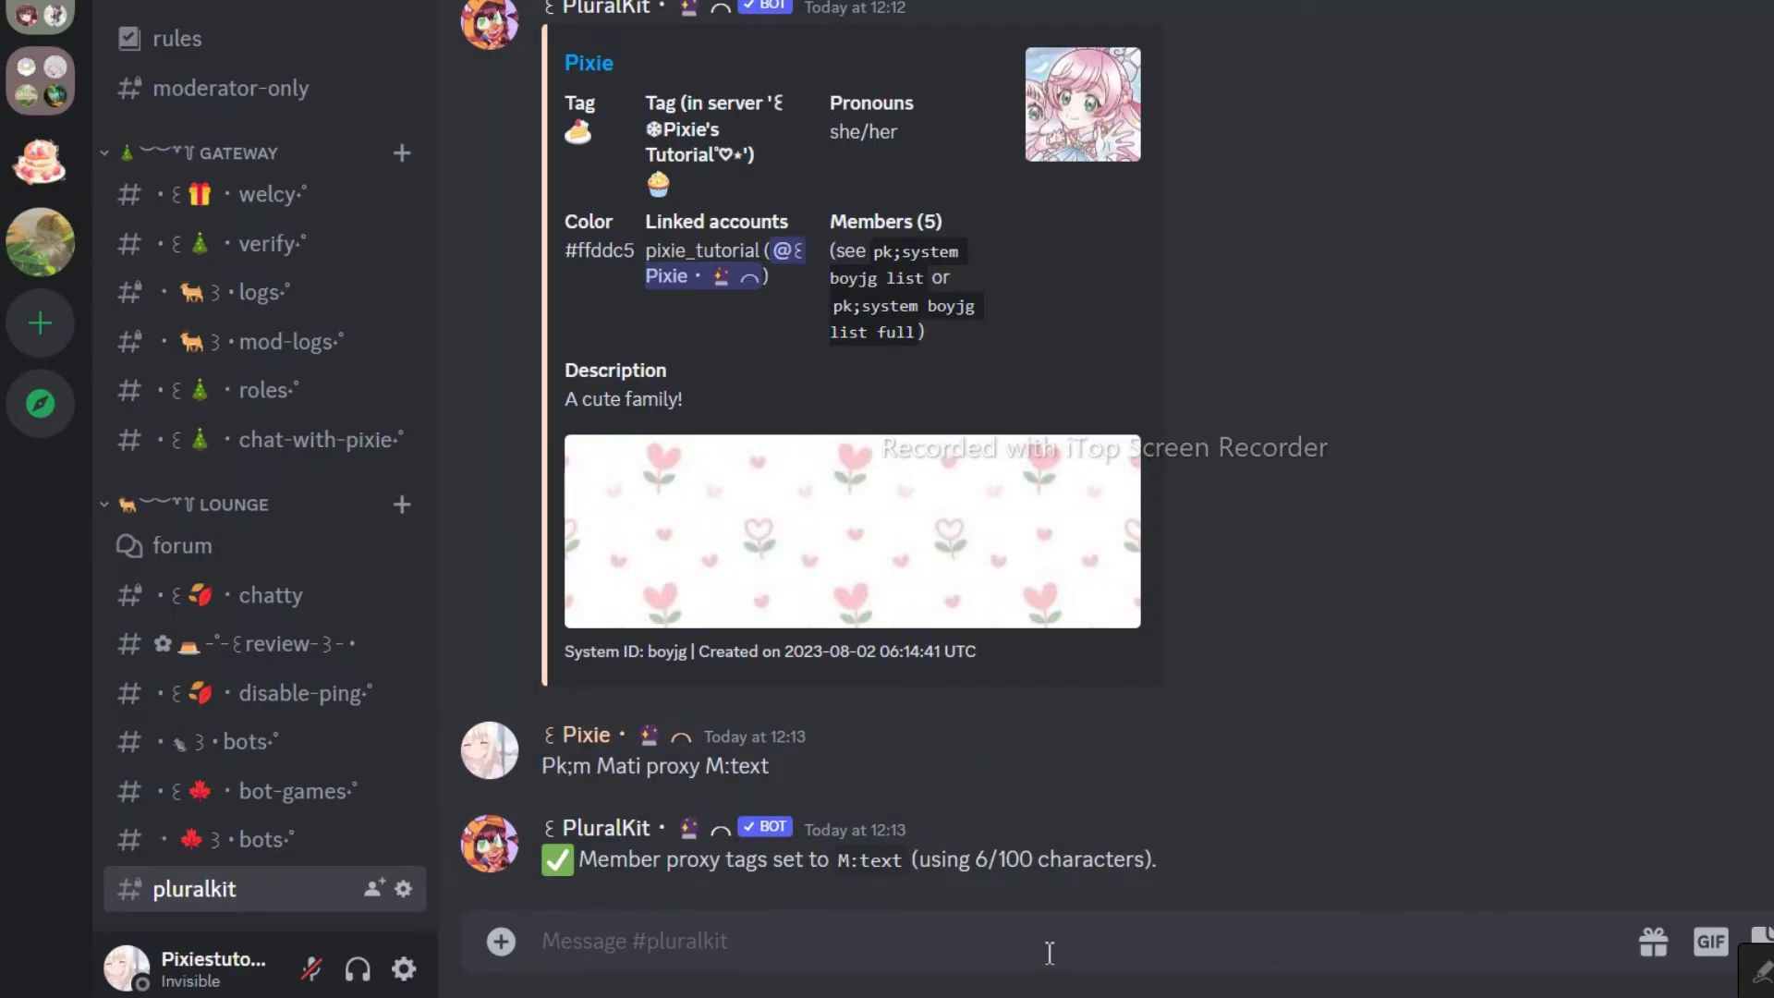
Step: Set the first member's proxy tags to "M/text" by sending "Pk;m", the member's name and "proxy M/text"
type("Pk;m name proxy M/text")
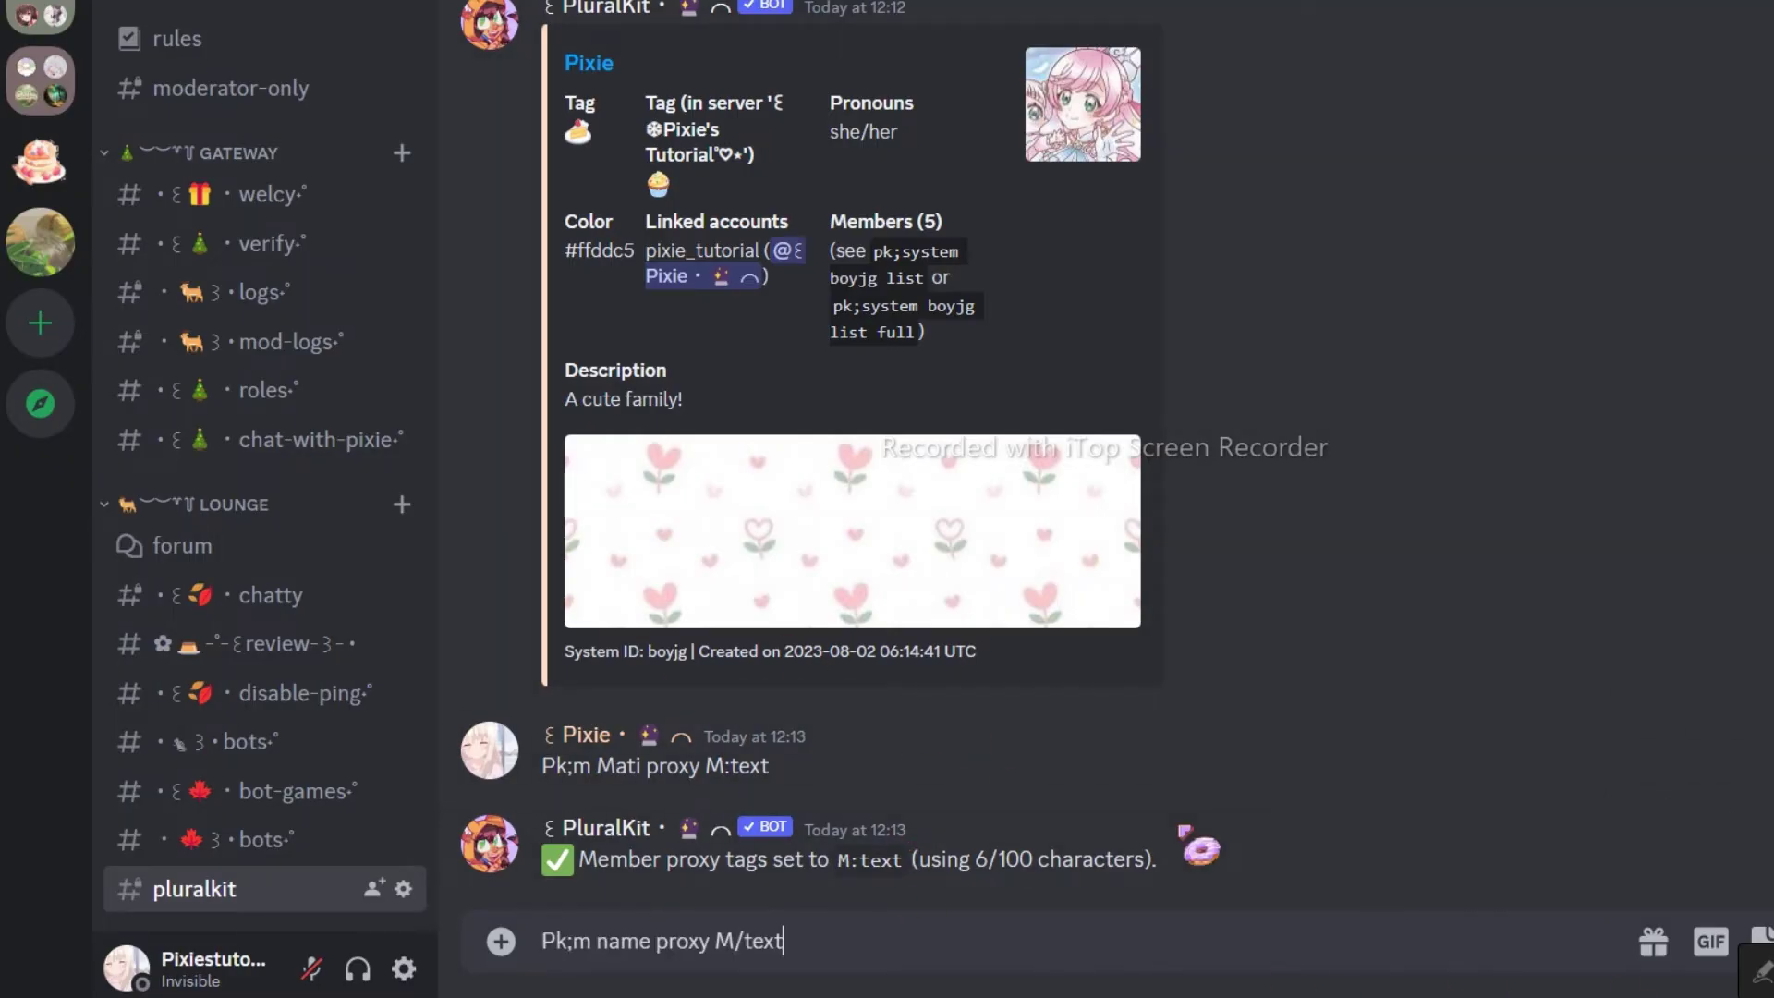
double_click(627, 772)
key("ctrl+c")
left_click_drag(651, 947, 601, 953)
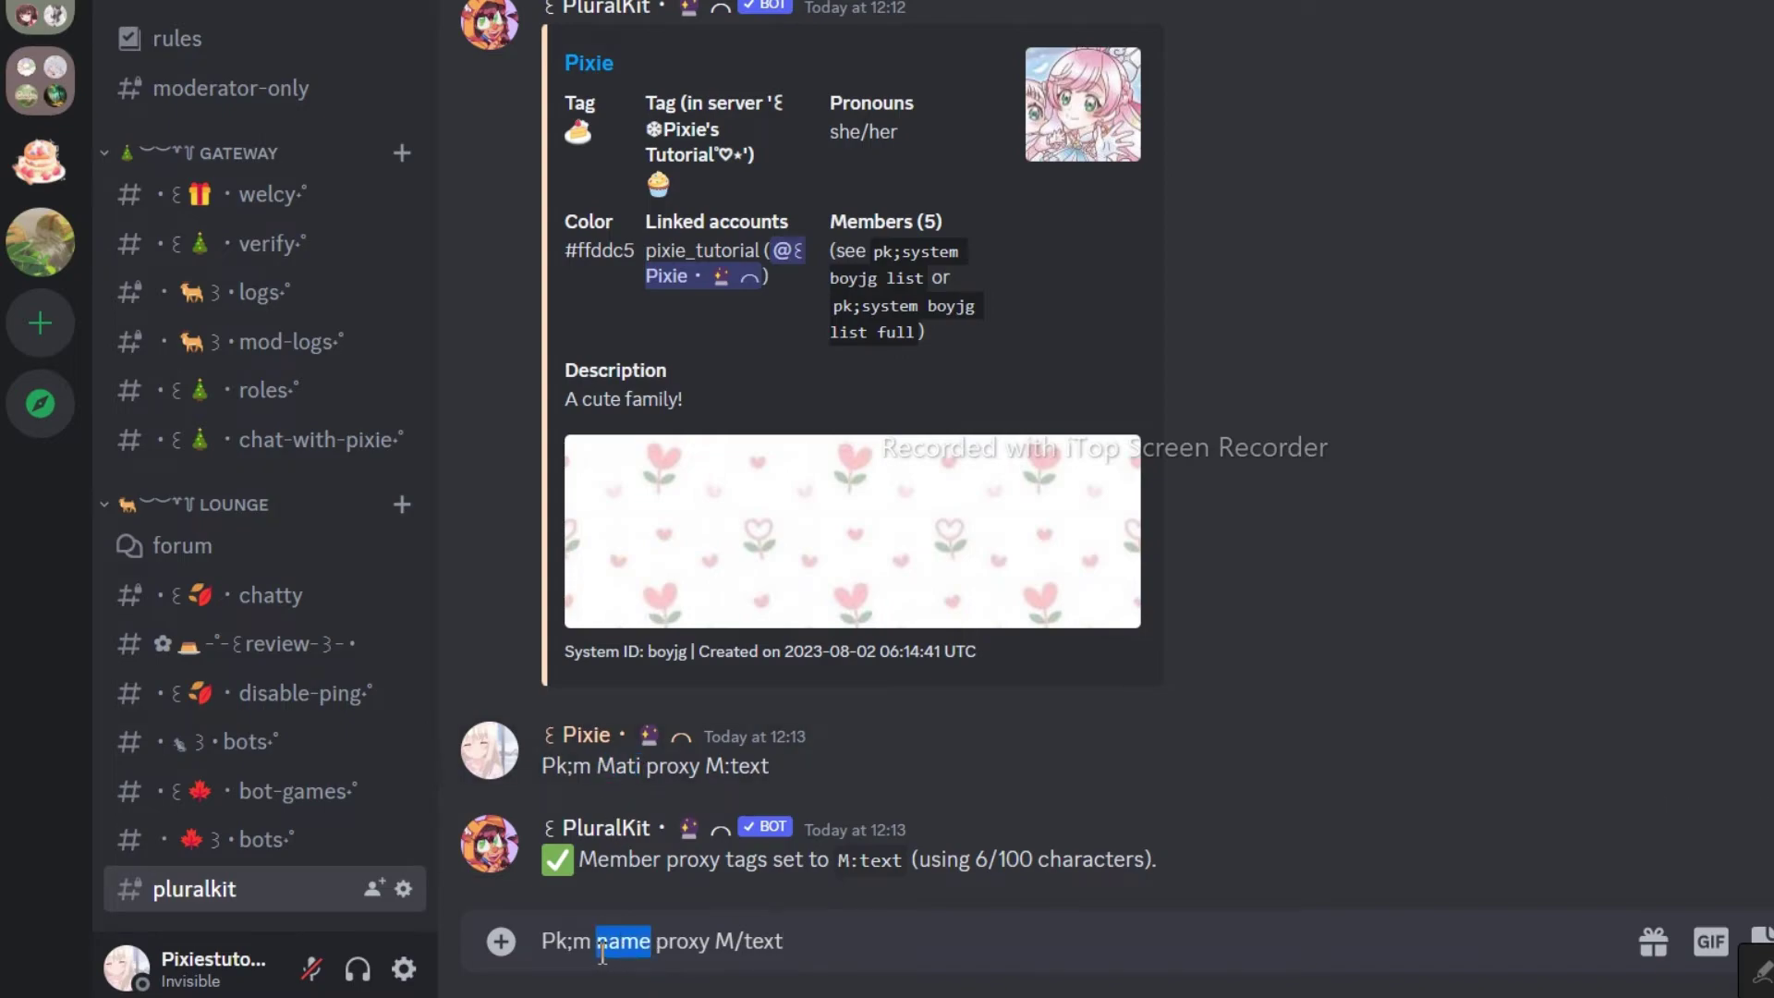
key("ctrl+v")
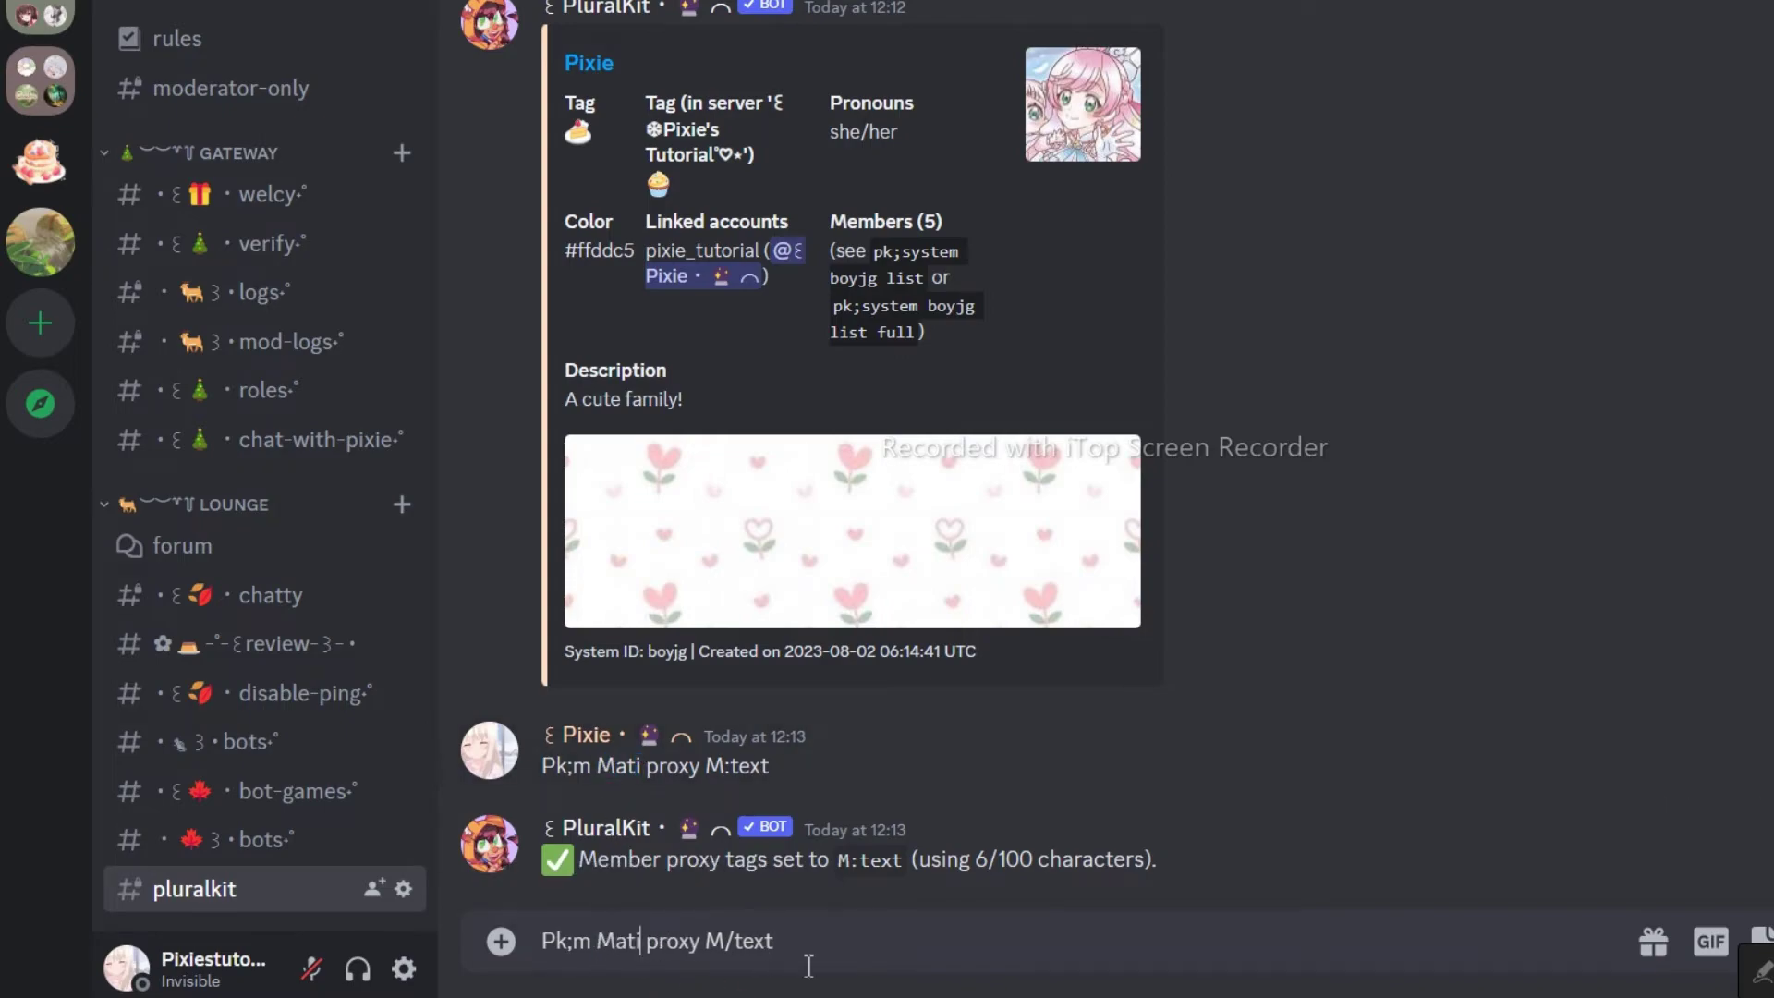
key("Return")
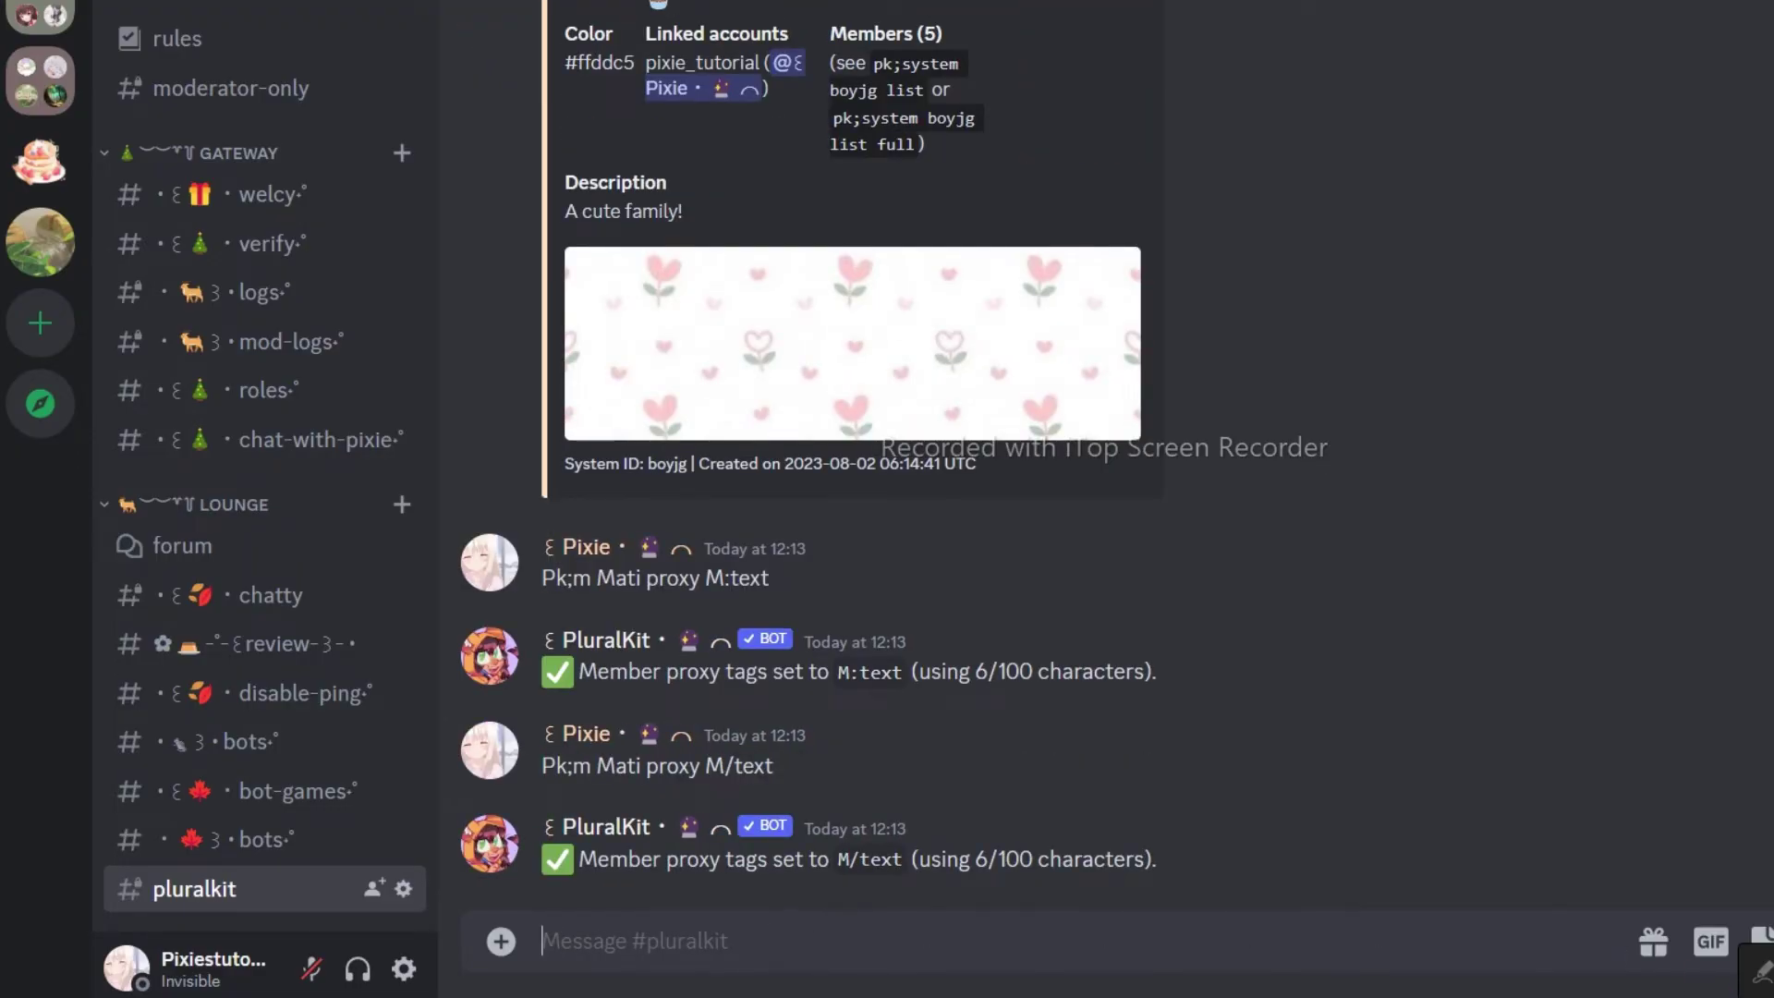
Step: Set the first member's proxy tags to "[text]" by sending "Pk;m", the member's name and "proxy [text]"
type("Pk;m name proxy [text]")
left_click_drag(644, 767, 554, 844)
left_click(665, 783)
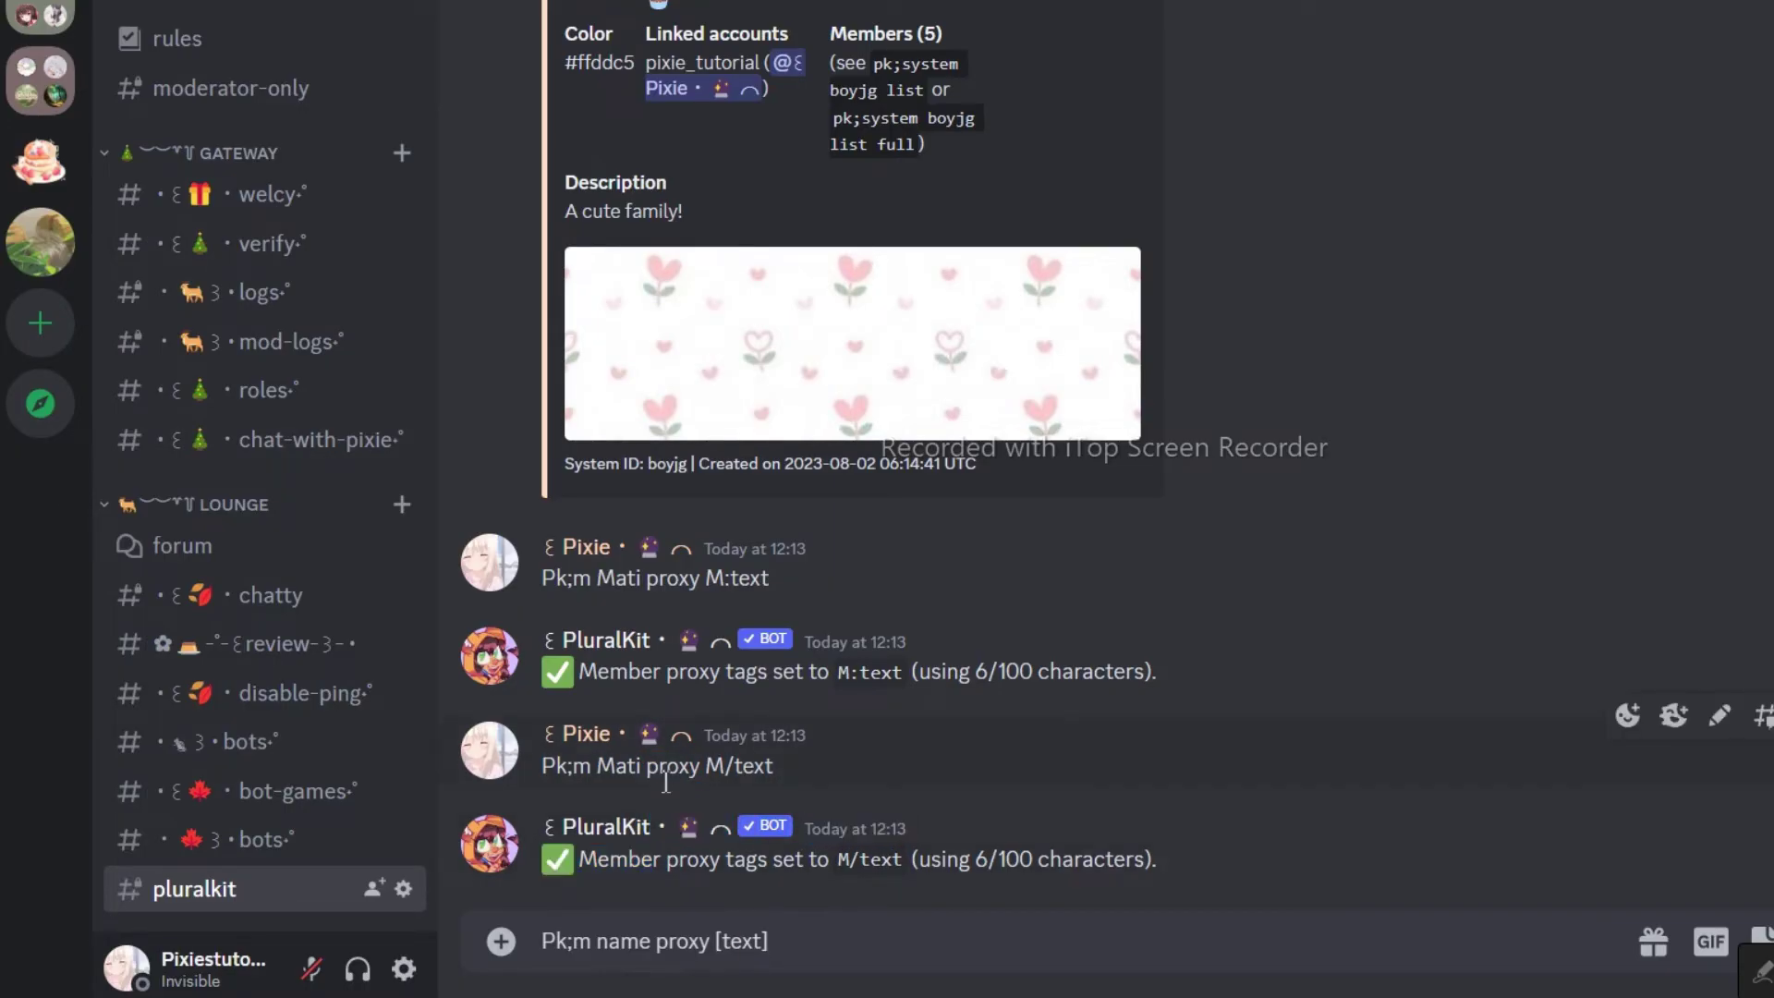
left_click_drag(644, 768, 596, 768)
key("ctrl+c")
left_click_drag(650, 942, 598, 945)
key("ctrl+v")
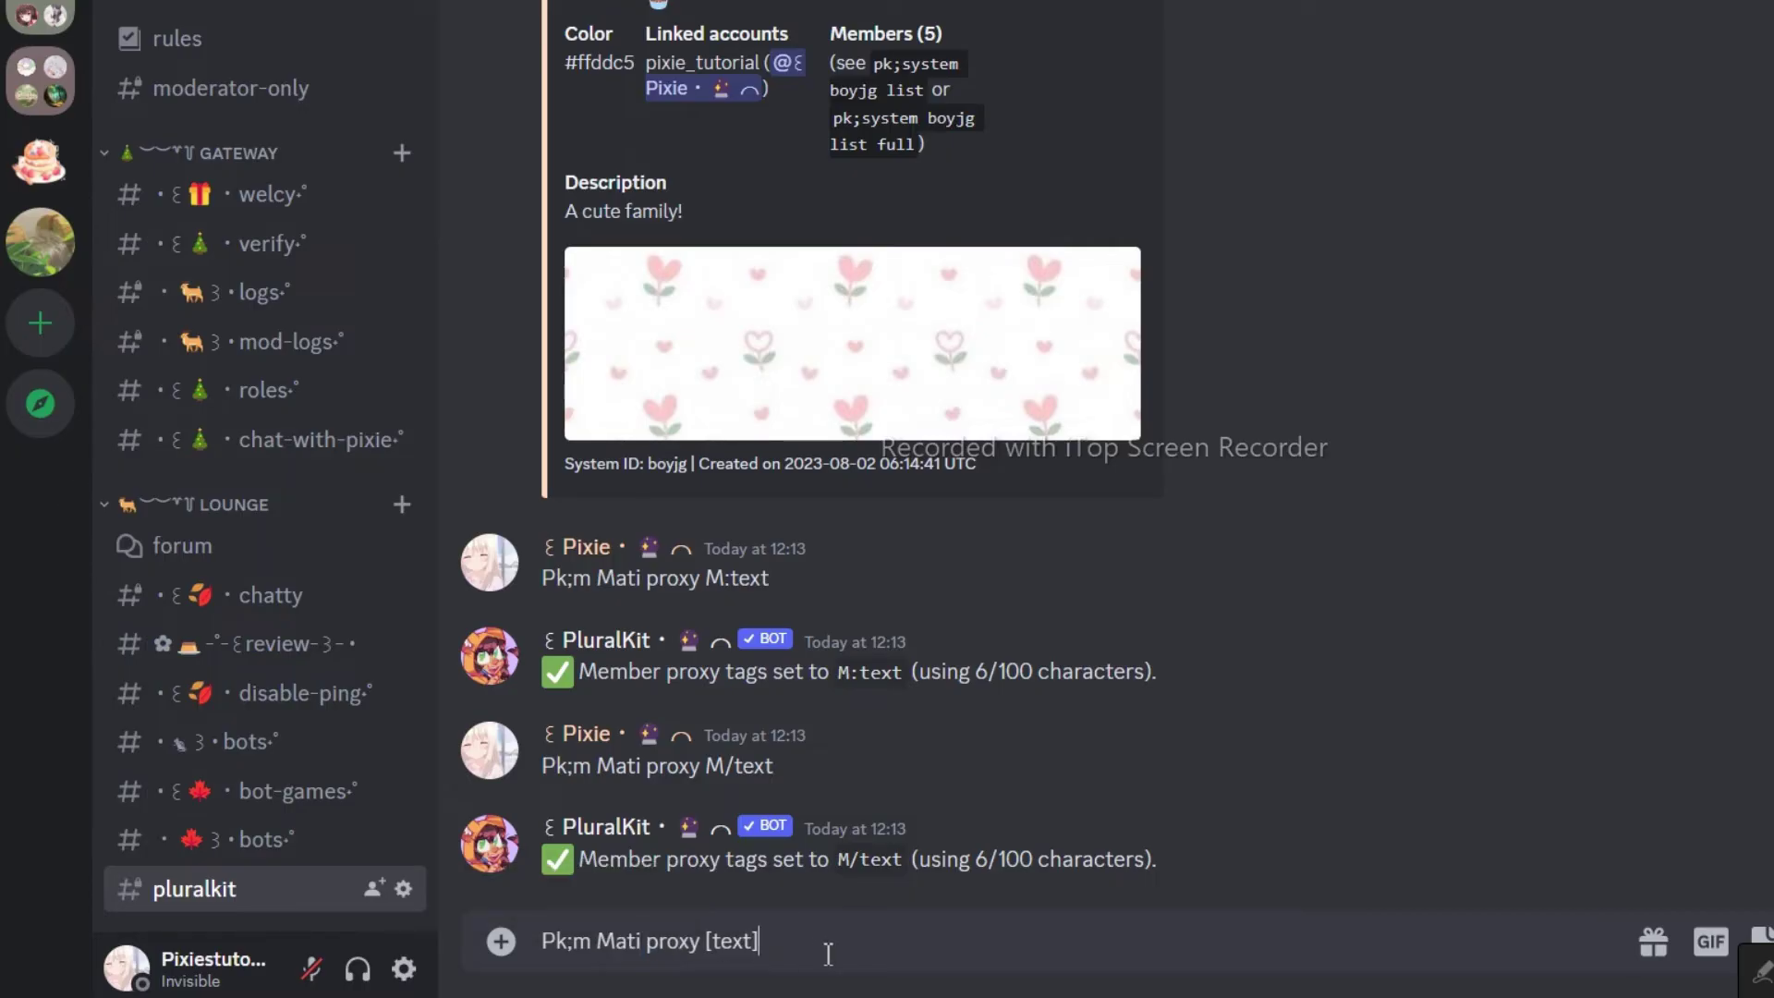
key("Return")
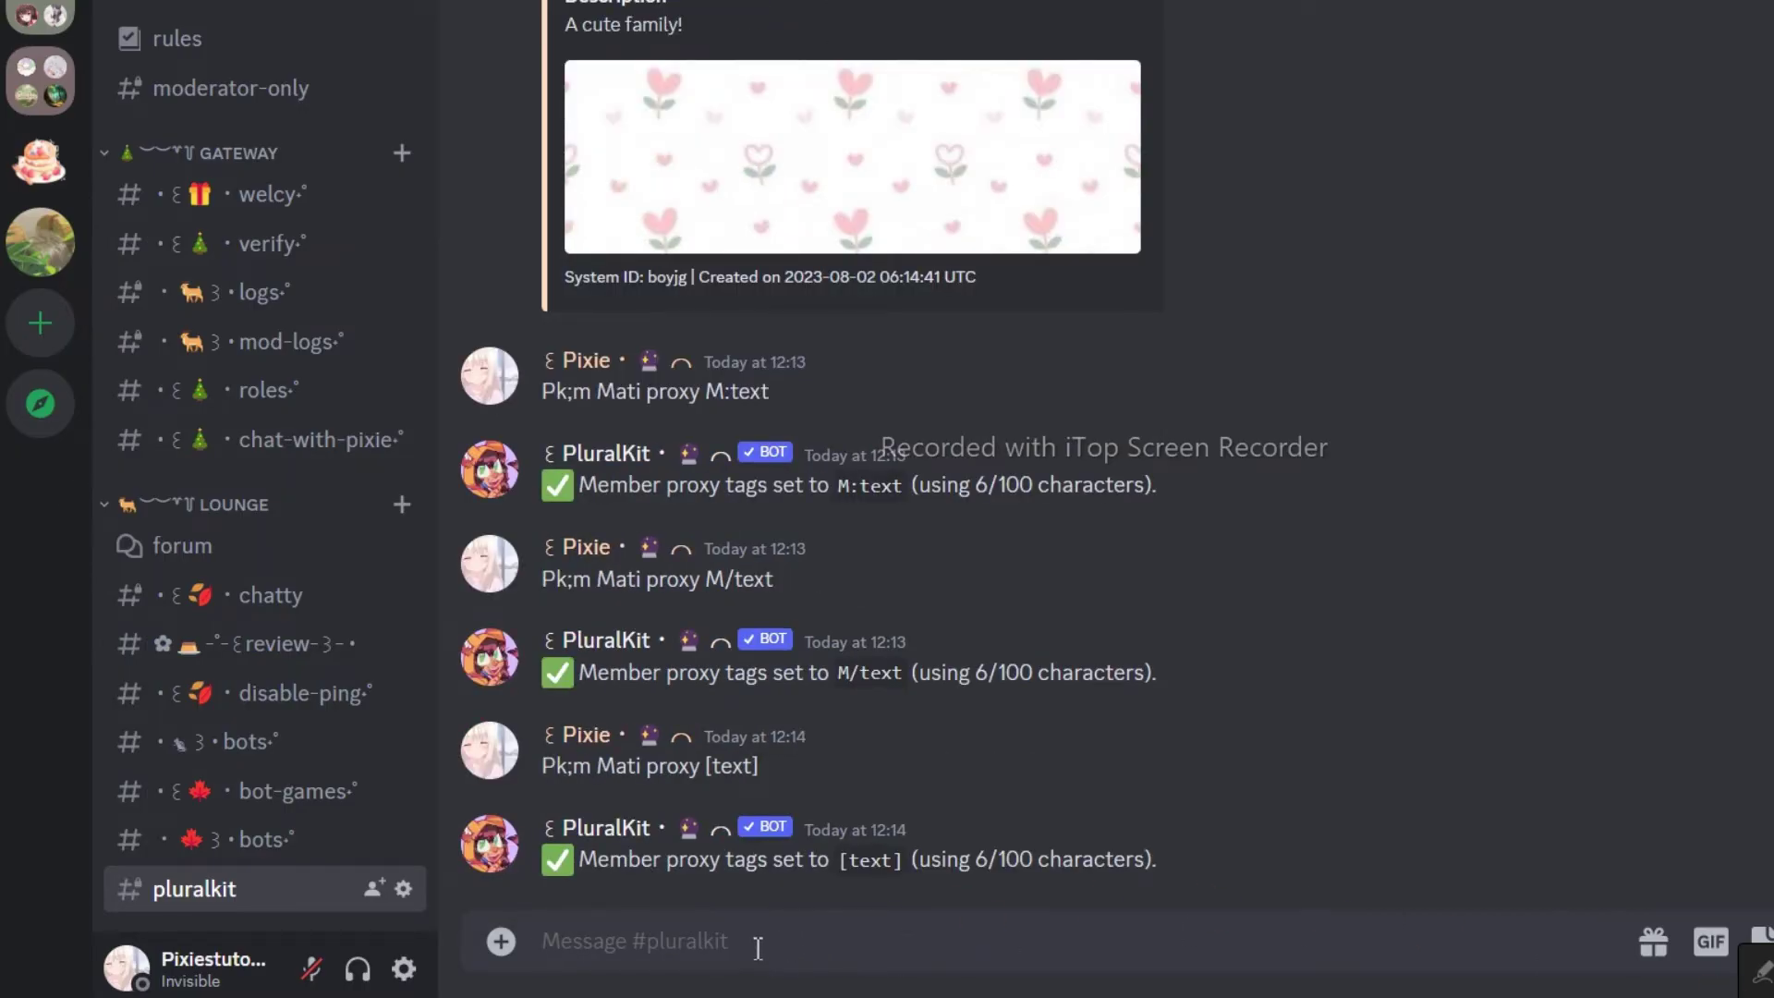
Step: Set the first member's proxy tags to "-Ntext" by sending "Pk;m", the member's name and "proxy -Ntext"
type("Pk;m name proxy  -Ntext")
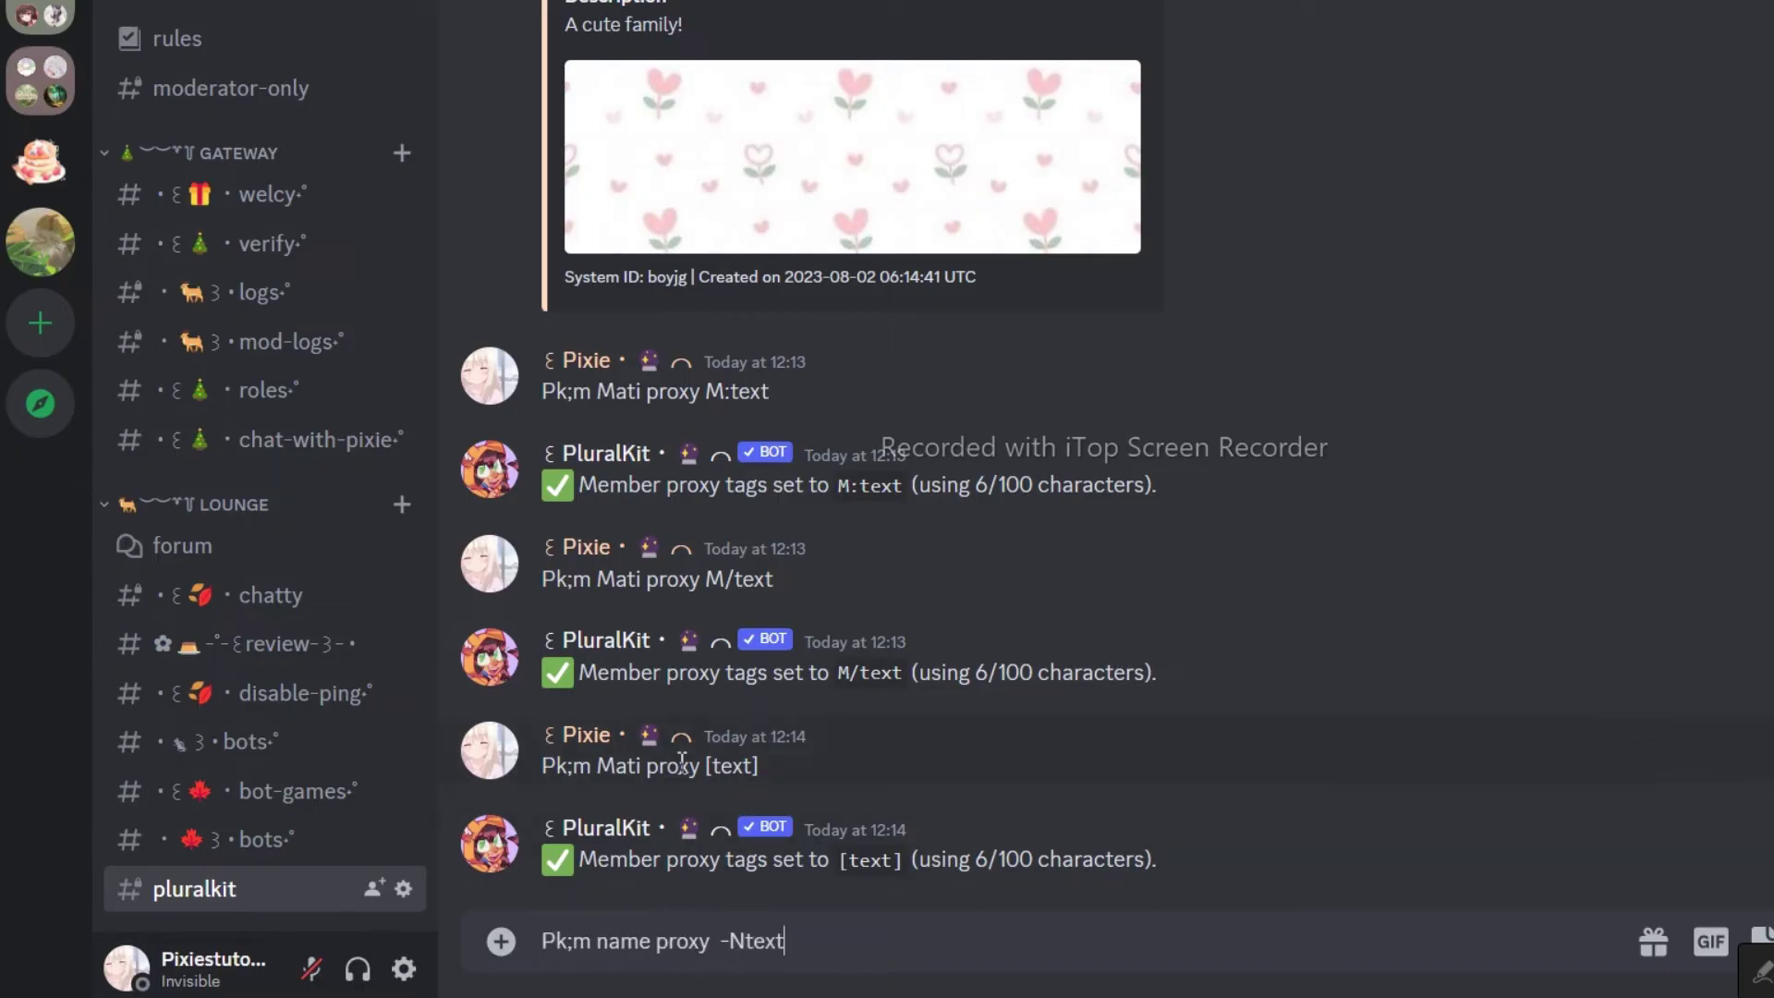
left_click_drag(641, 770, 596, 770)
key("ctrl+c")
left_click_drag(656, 942, 606, 956)
key("ctrl+v")
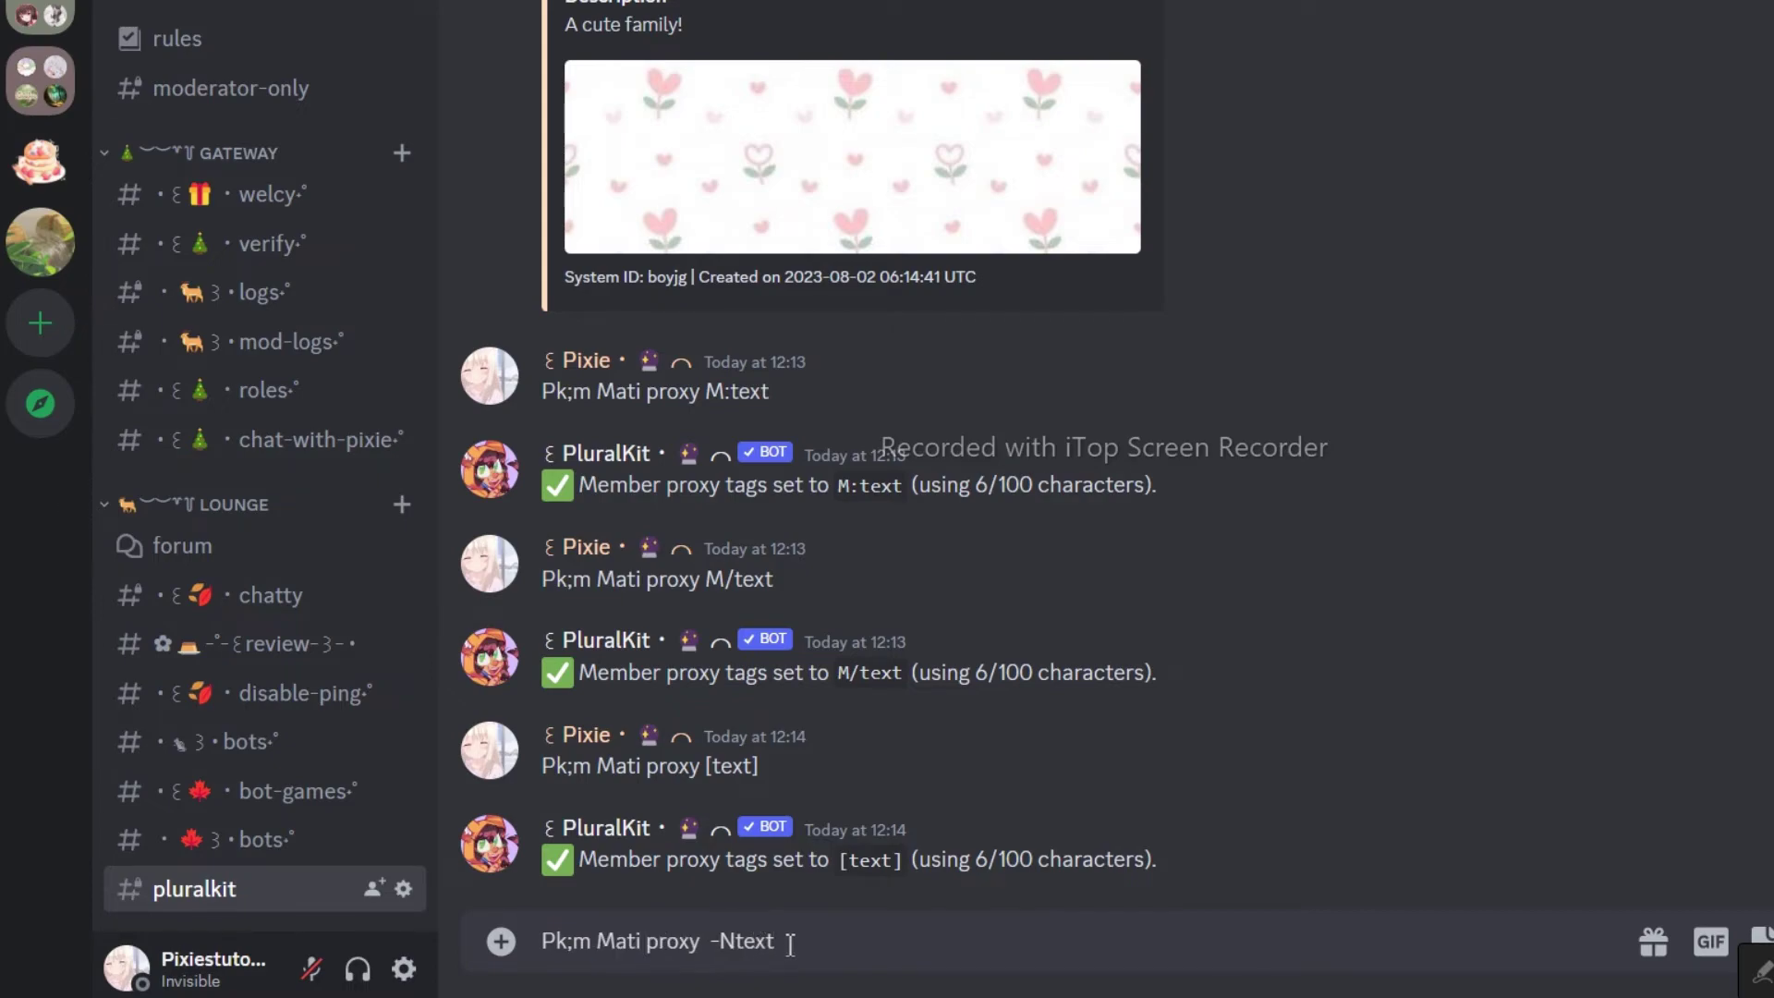
key("Return")
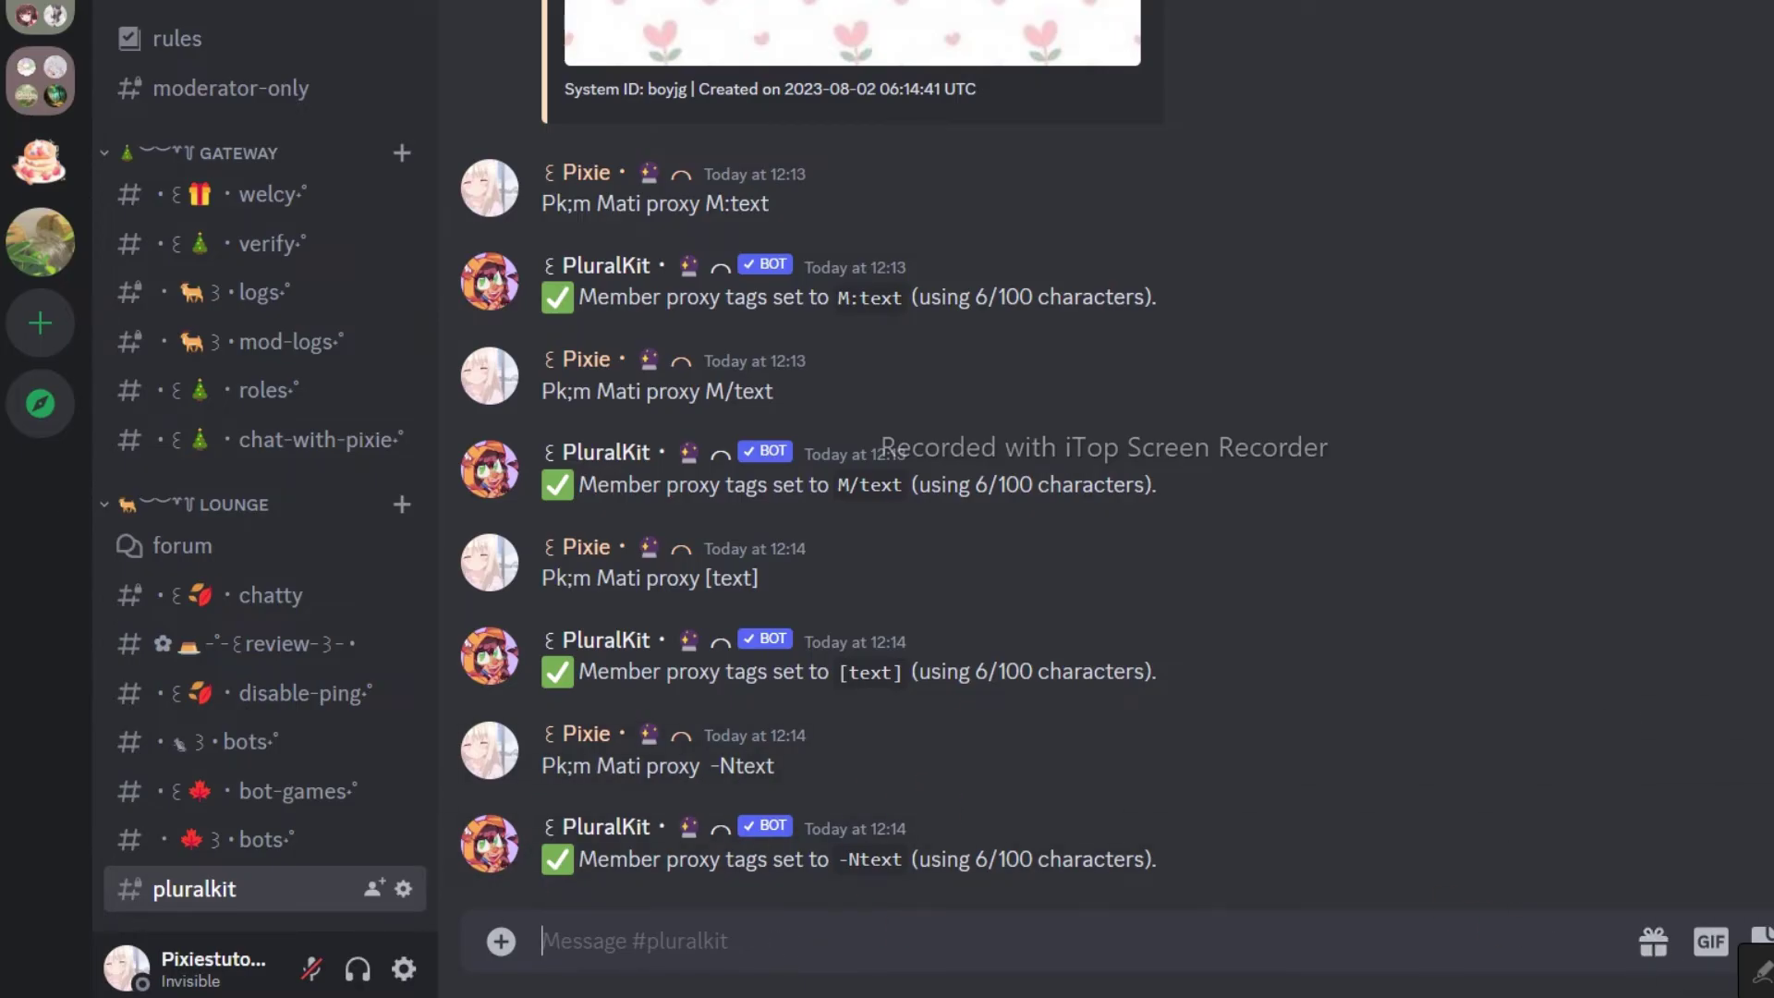
Step: Reuse the last proxy command with M instead of N to set the first member's proxy tags to "-Mtext"
left_click_drag(541, 766, 782, 769)
key("ctrl+c")
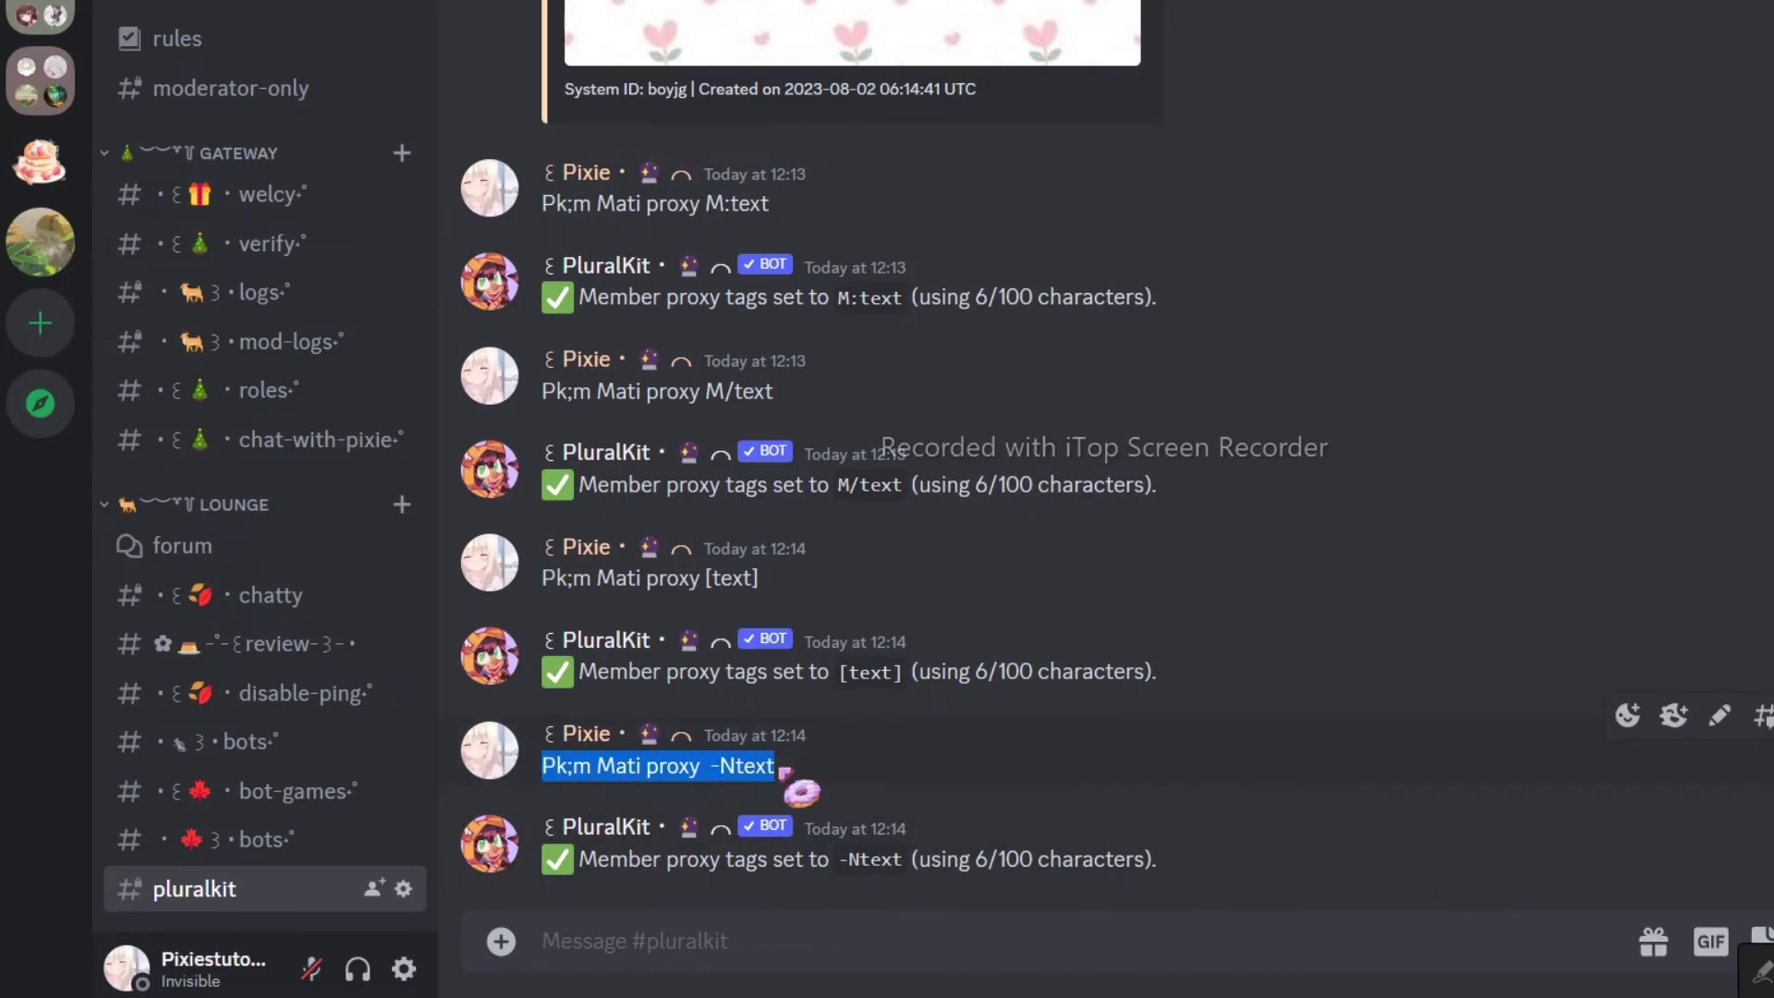
left_click(738, 940)
key("ctrl+v")
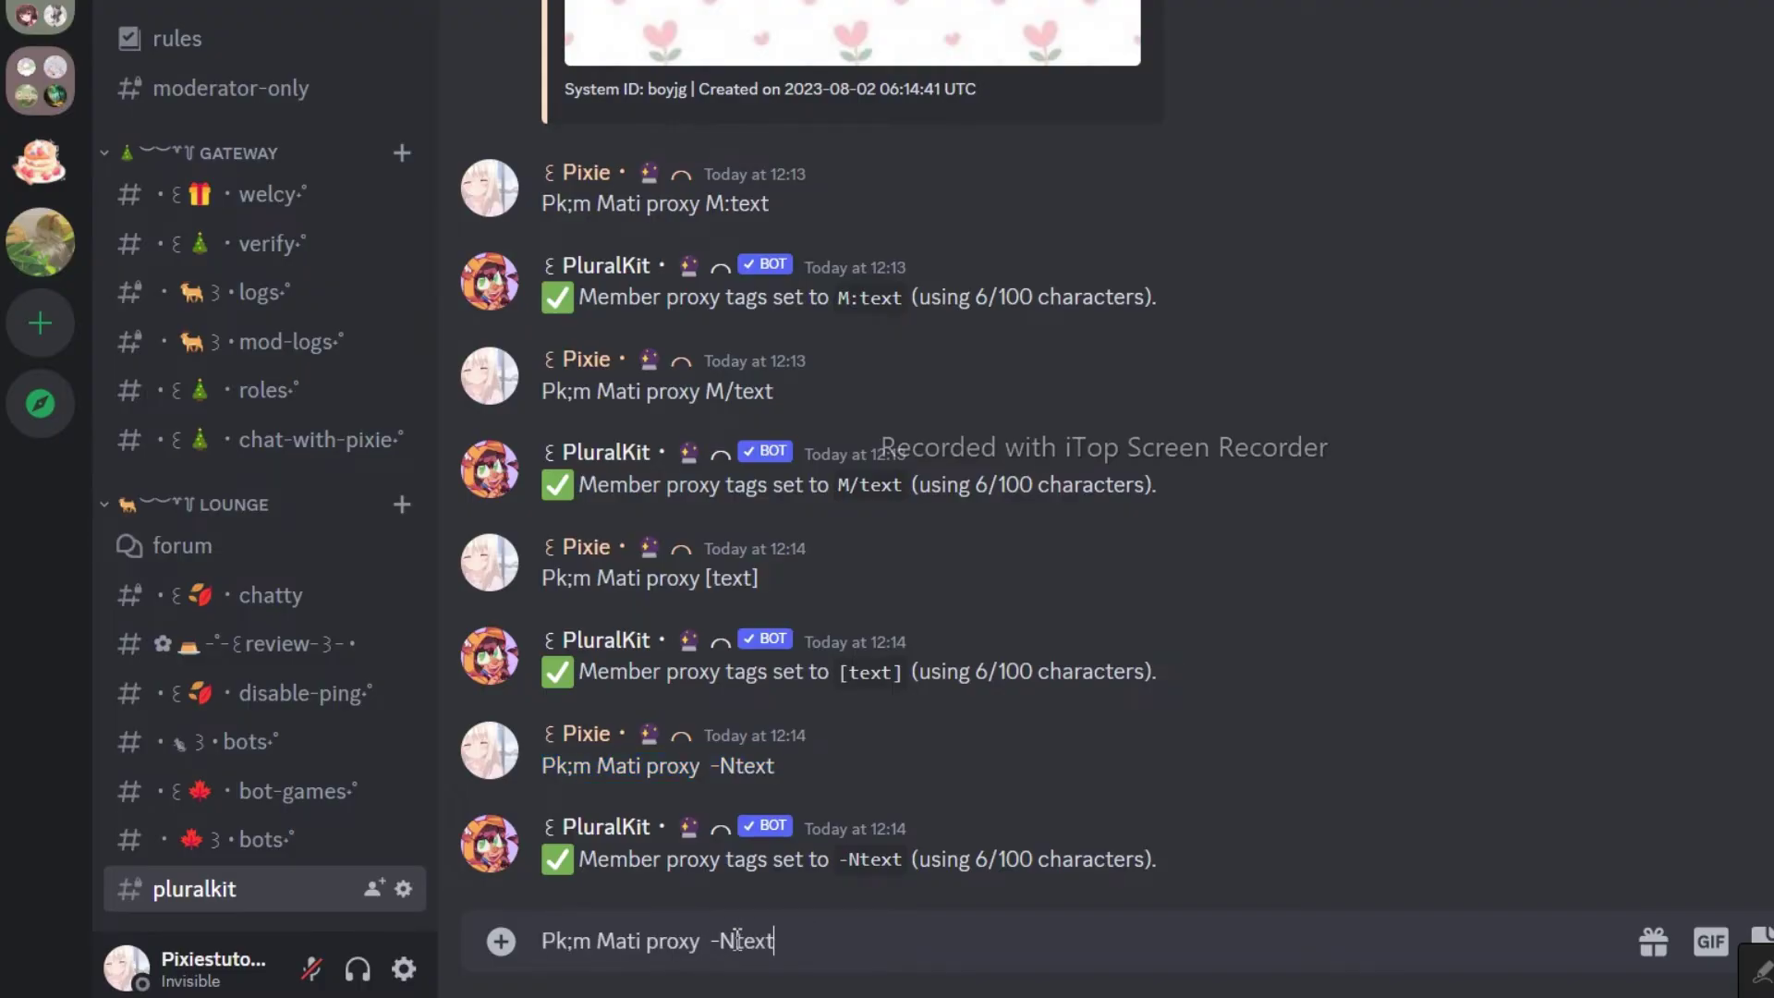
left_click(738, 940)
key("BackSpace")
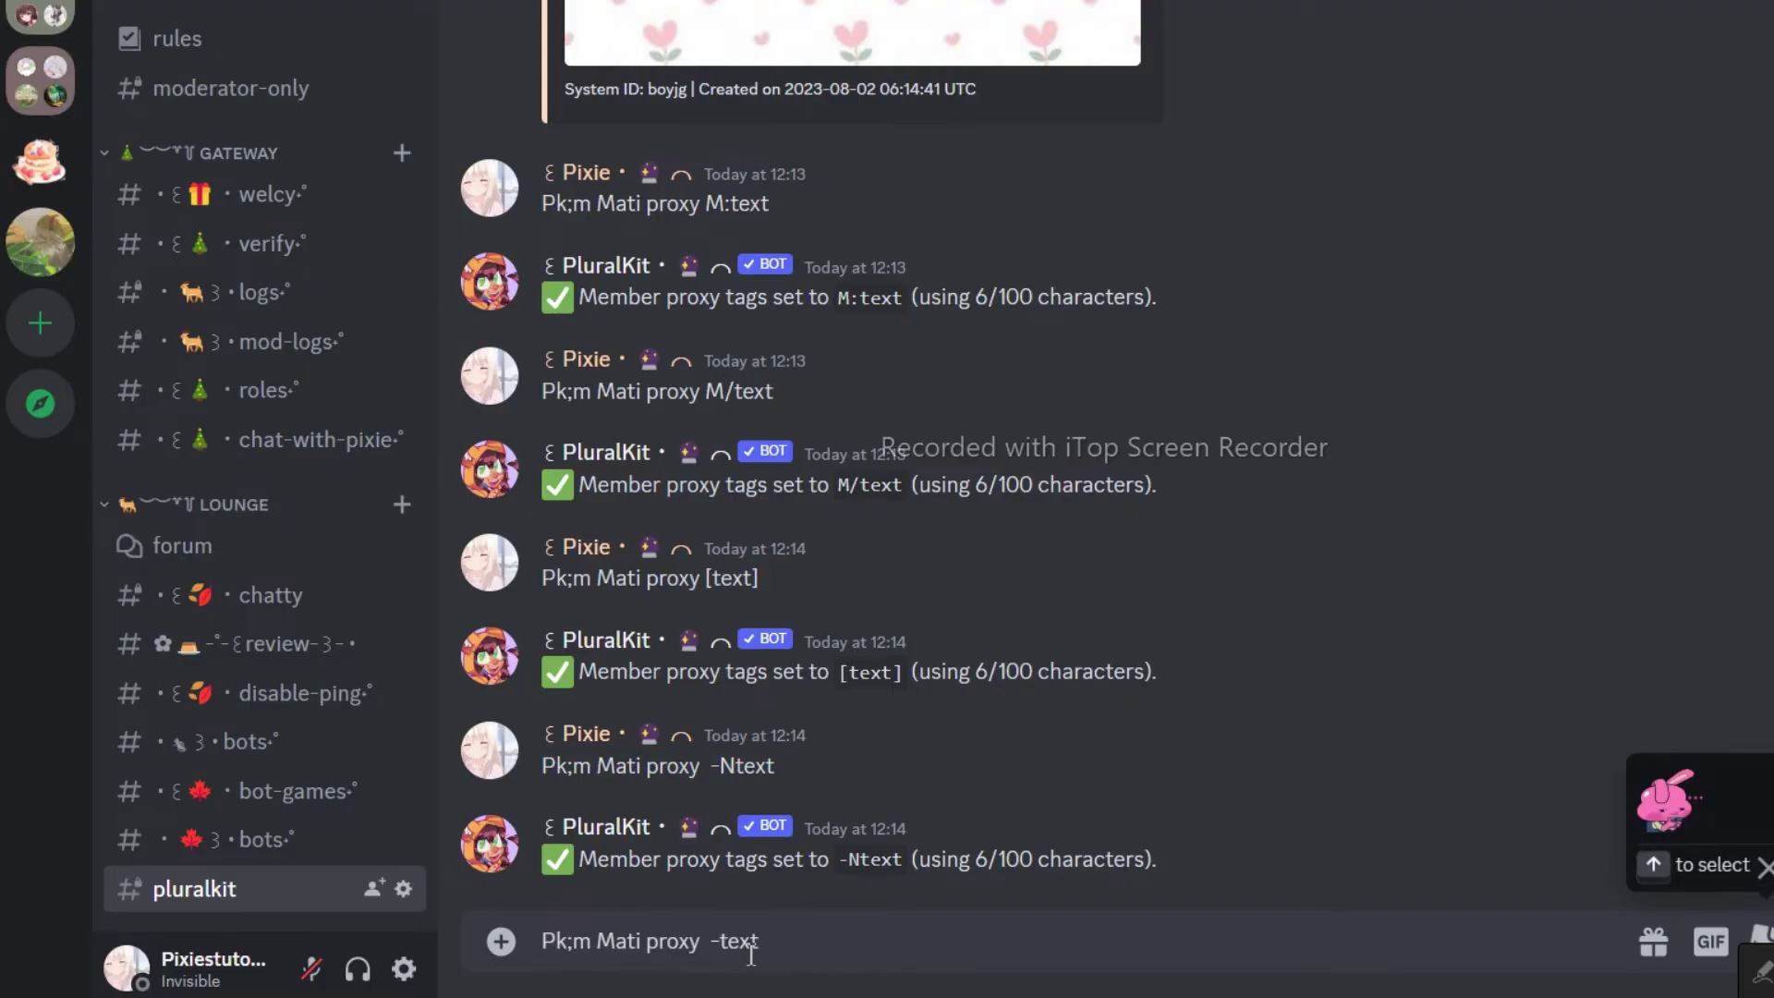
type("M")
key("Return")
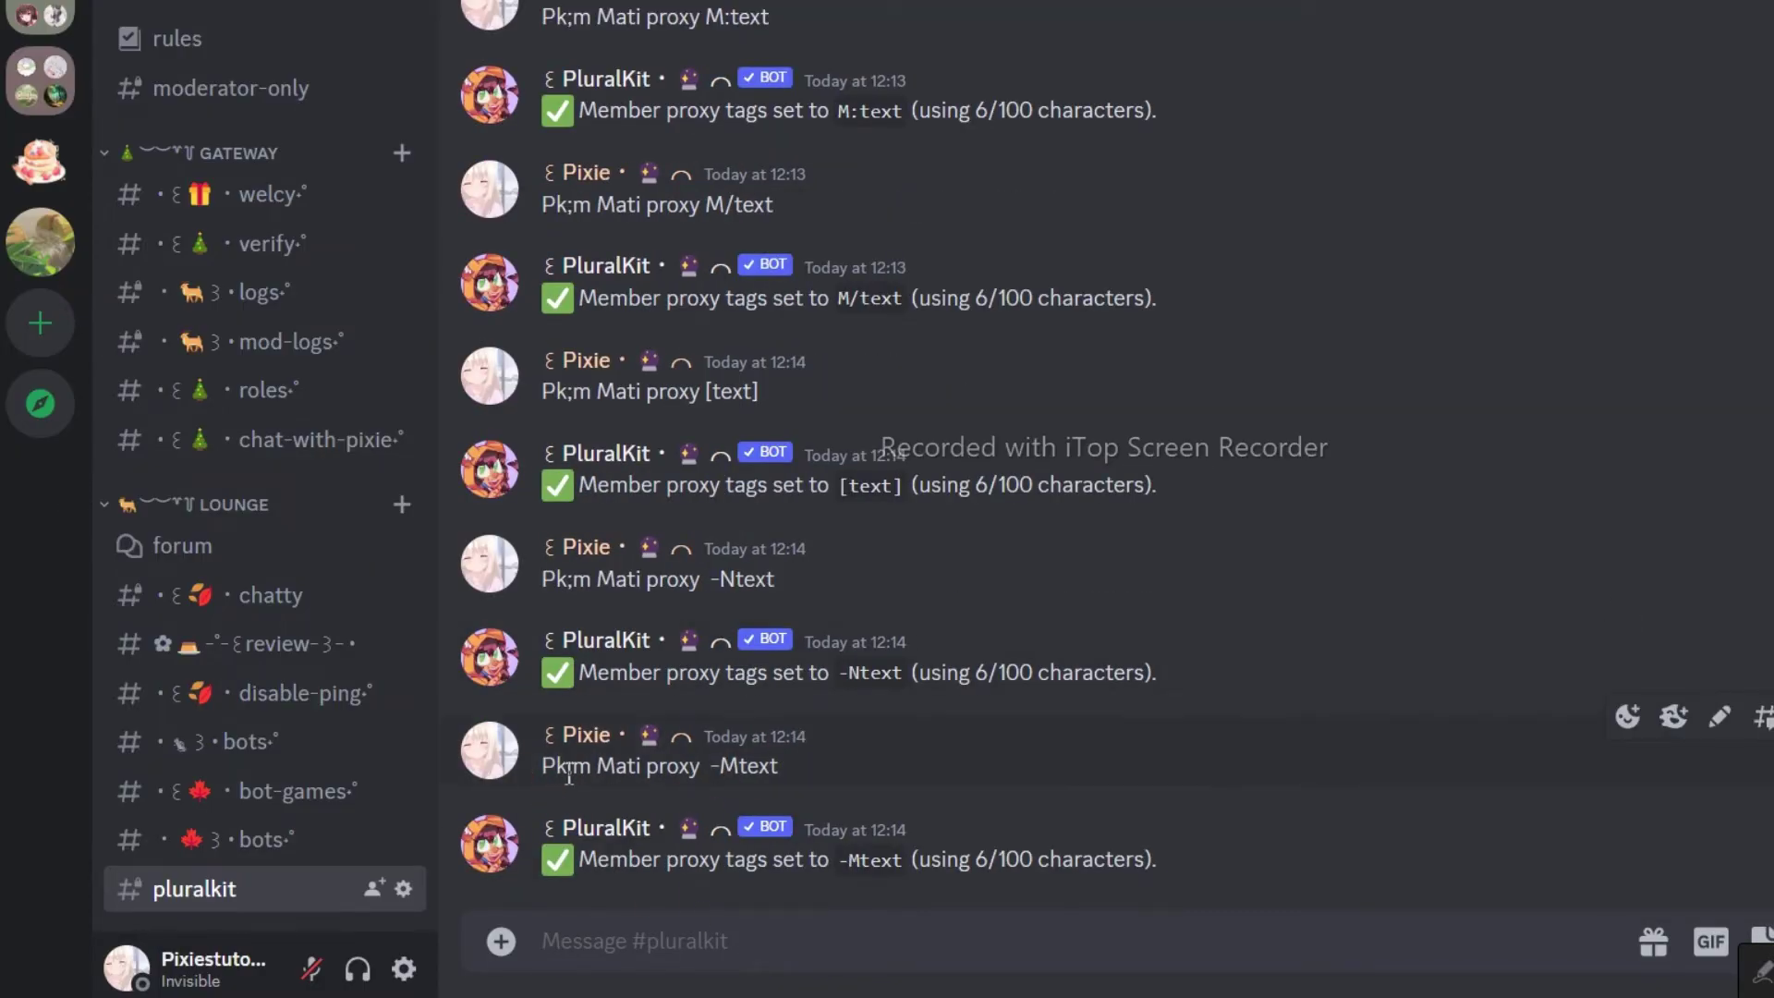
Step: Reuse the proxy command with the second member's name and the letter A to set that member's proxy tags to "-Atext"
left_click_drag(542, 767, 785, 778)
key("ctrl+c")
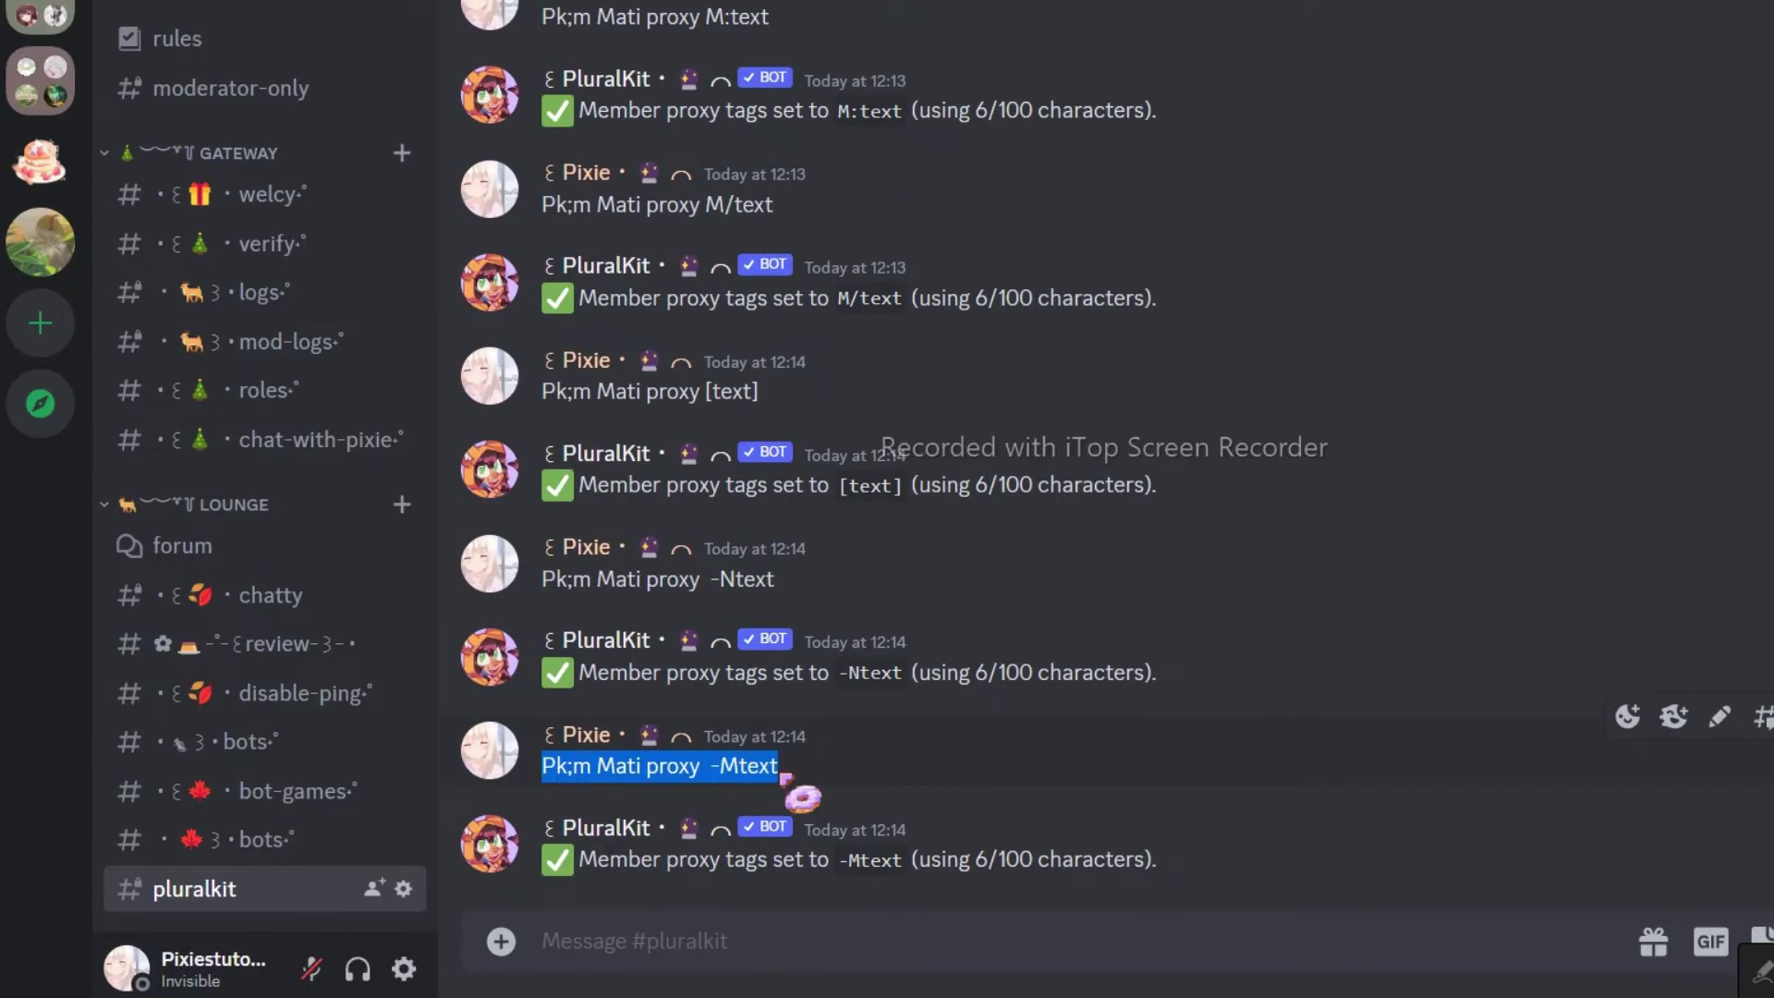
left_click(679, 931)
key("ctrl+v")
key("BackSpace")
key("BackSpace")
key("BackSpace")
type("onica")
left_click(904, 939)
key("BackSpace")
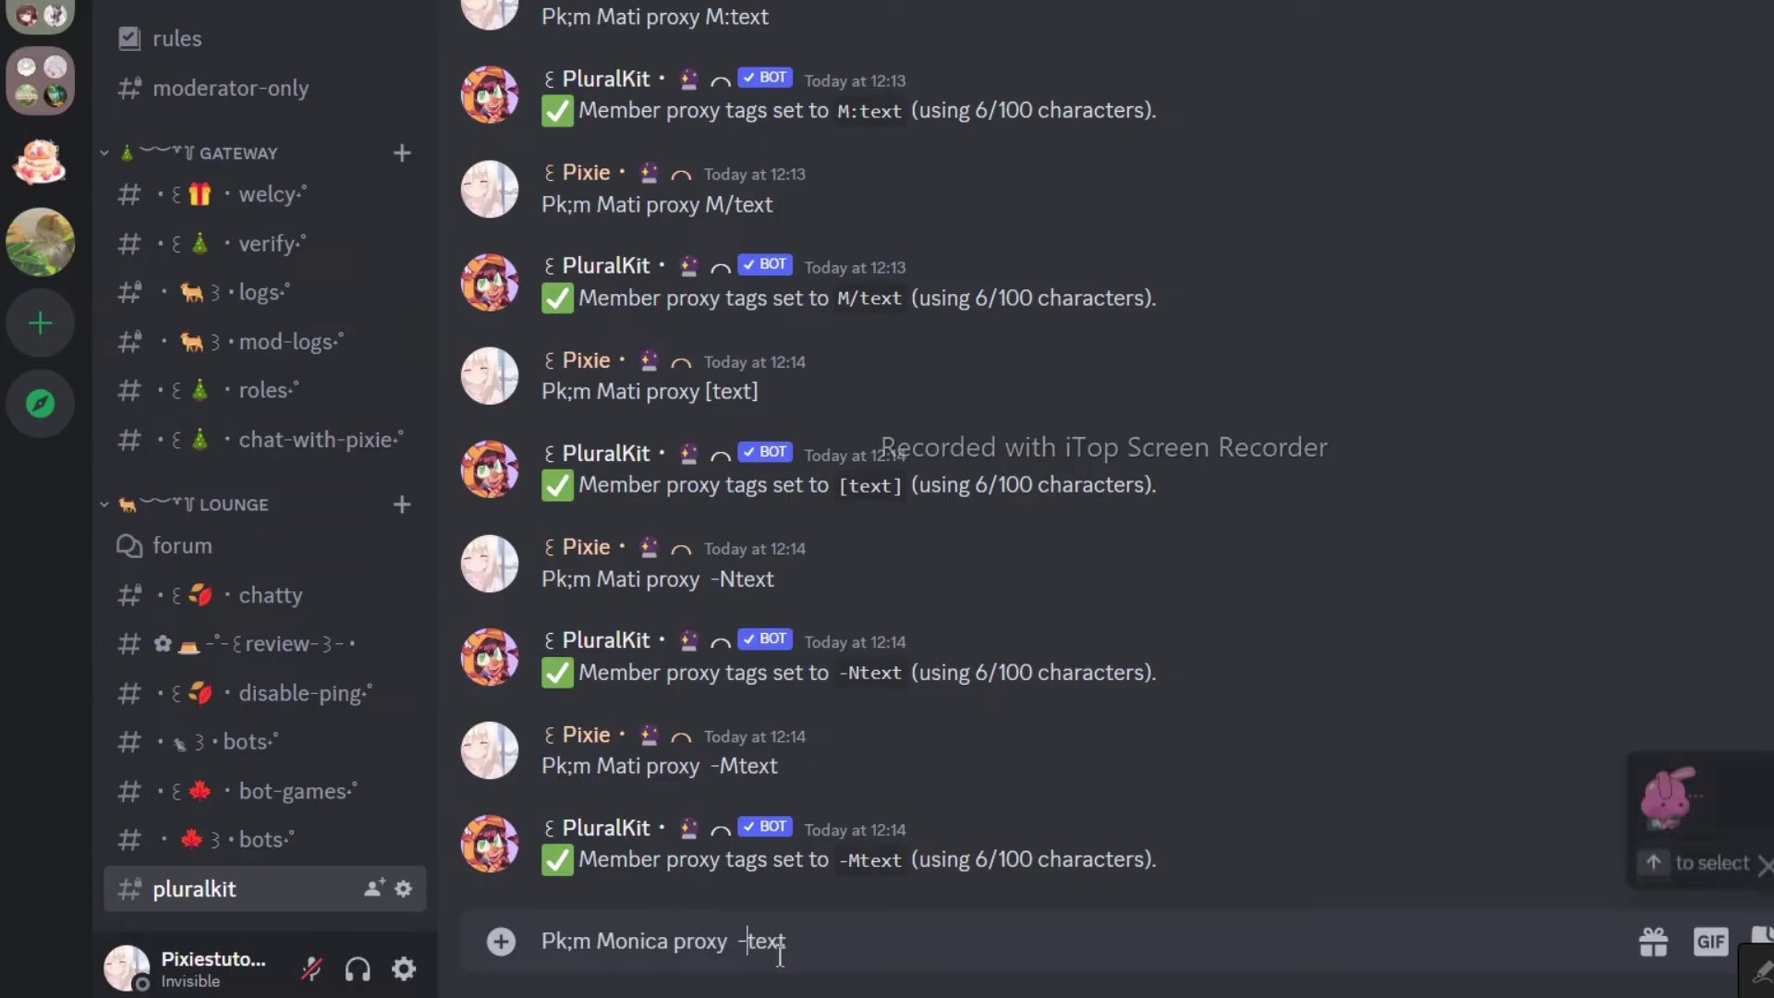
type("A")
key("Return")
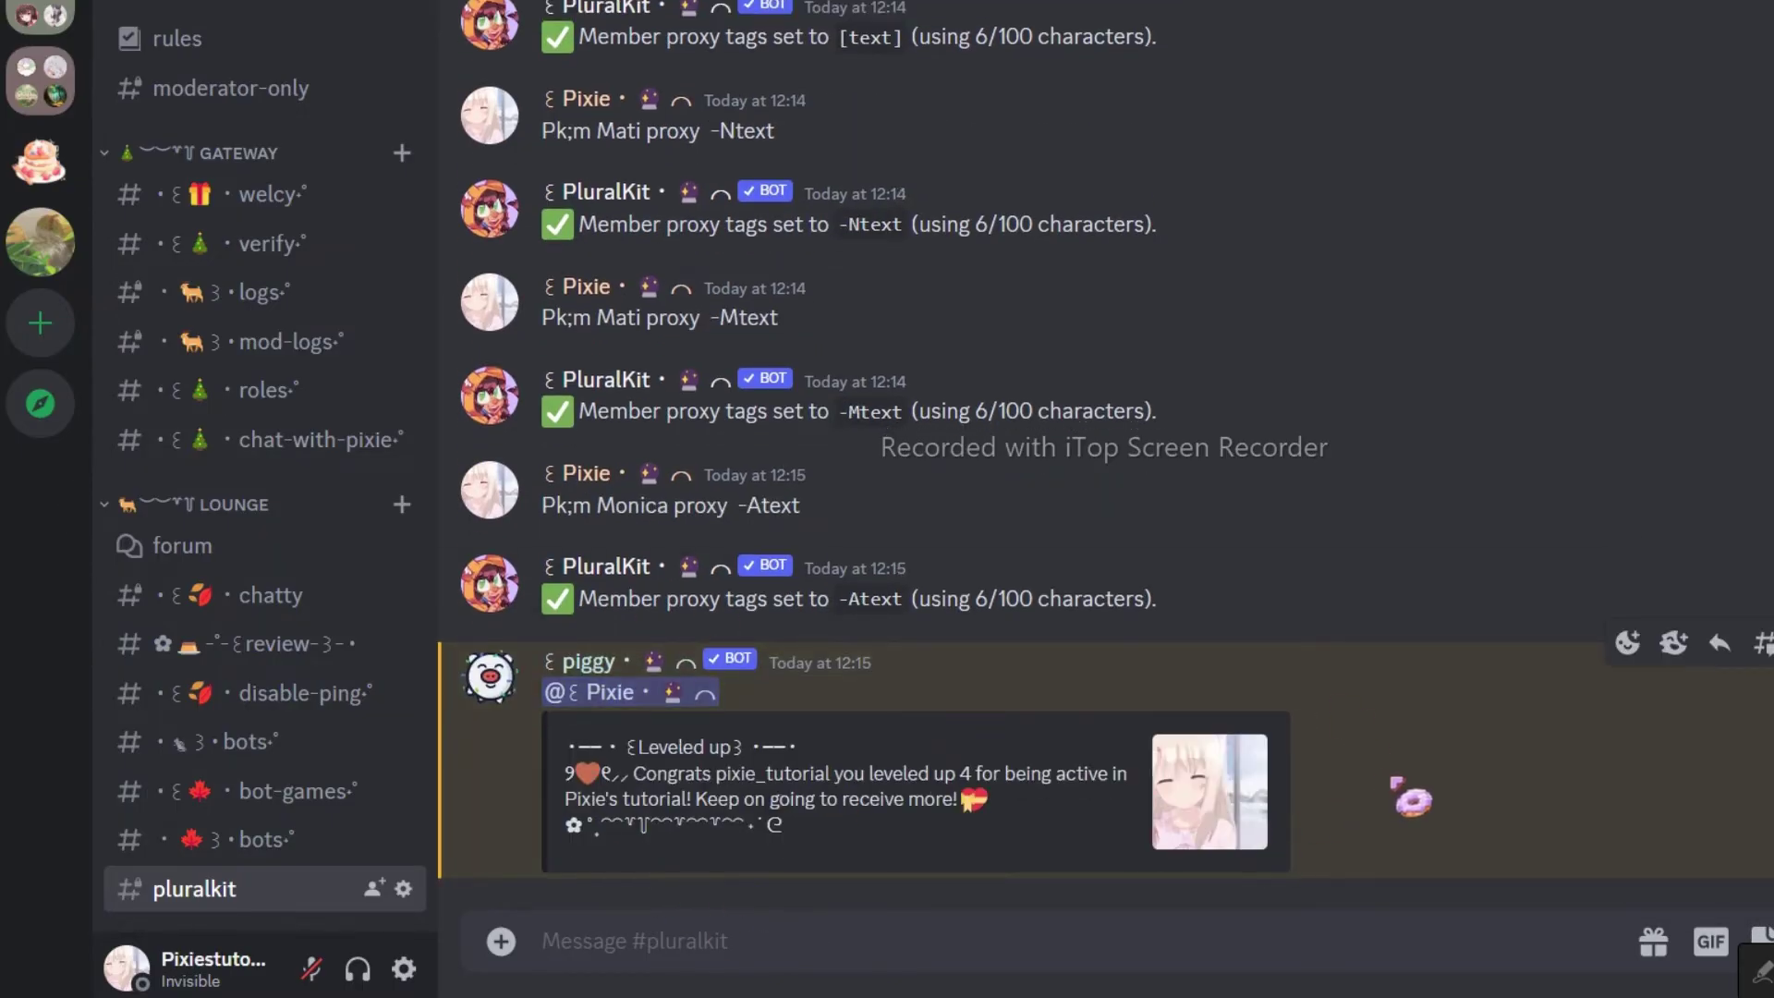
Step: Delete the level-up message posted by the piggy bot and confirm the deletion
right_click(1400, 797)
left_click(1469, 848)
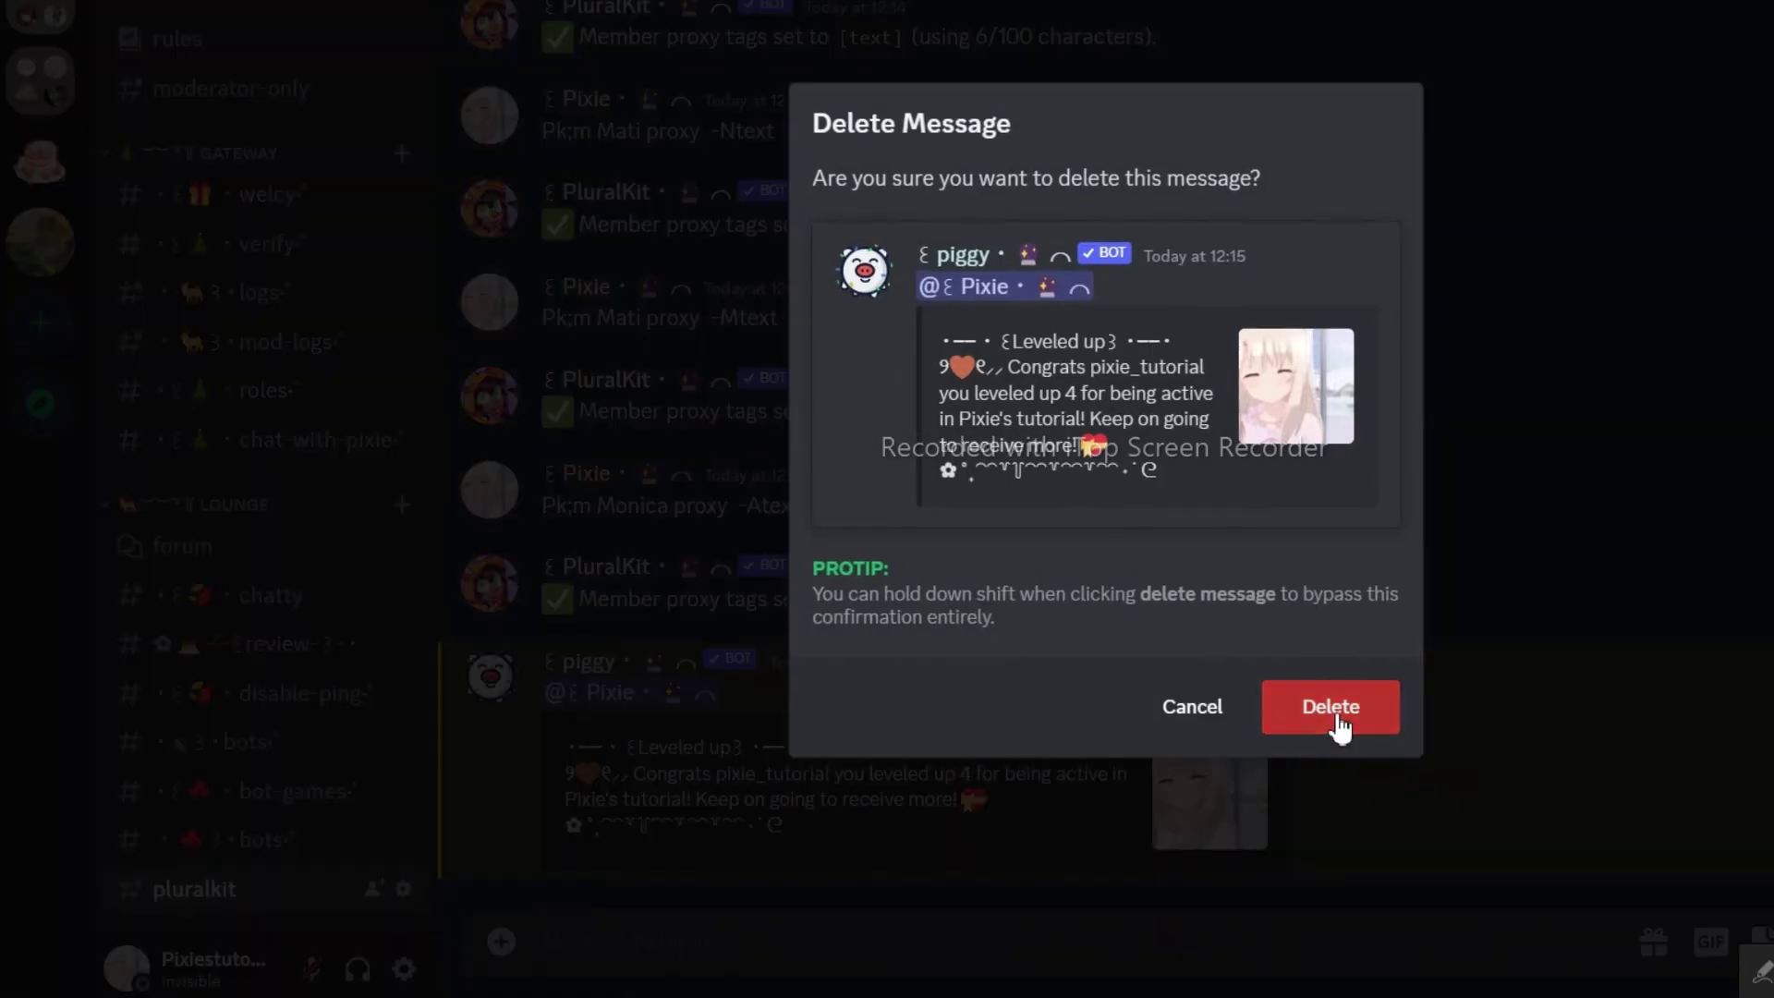
left_click(1334, 711)
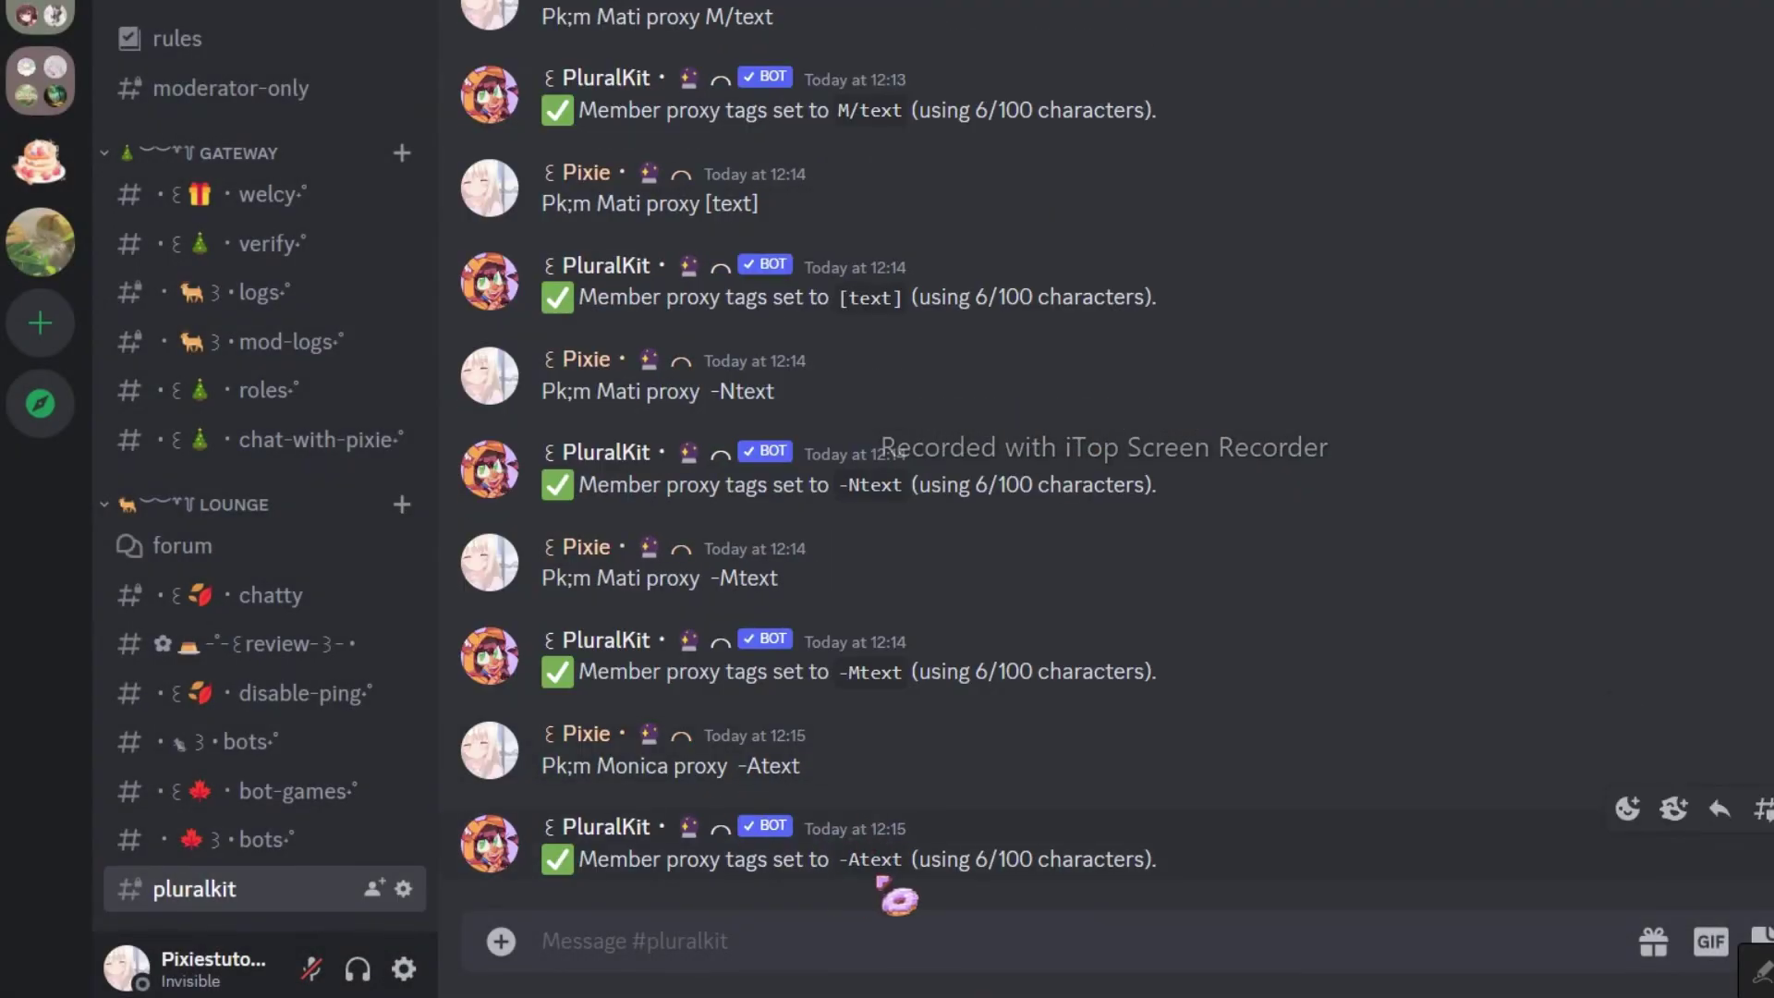
Step: Reuse the first member's "-M" proxy tag from the bot's reply and send "-M hi there" as that member
left_click_drag(838, 671, 907, 672)
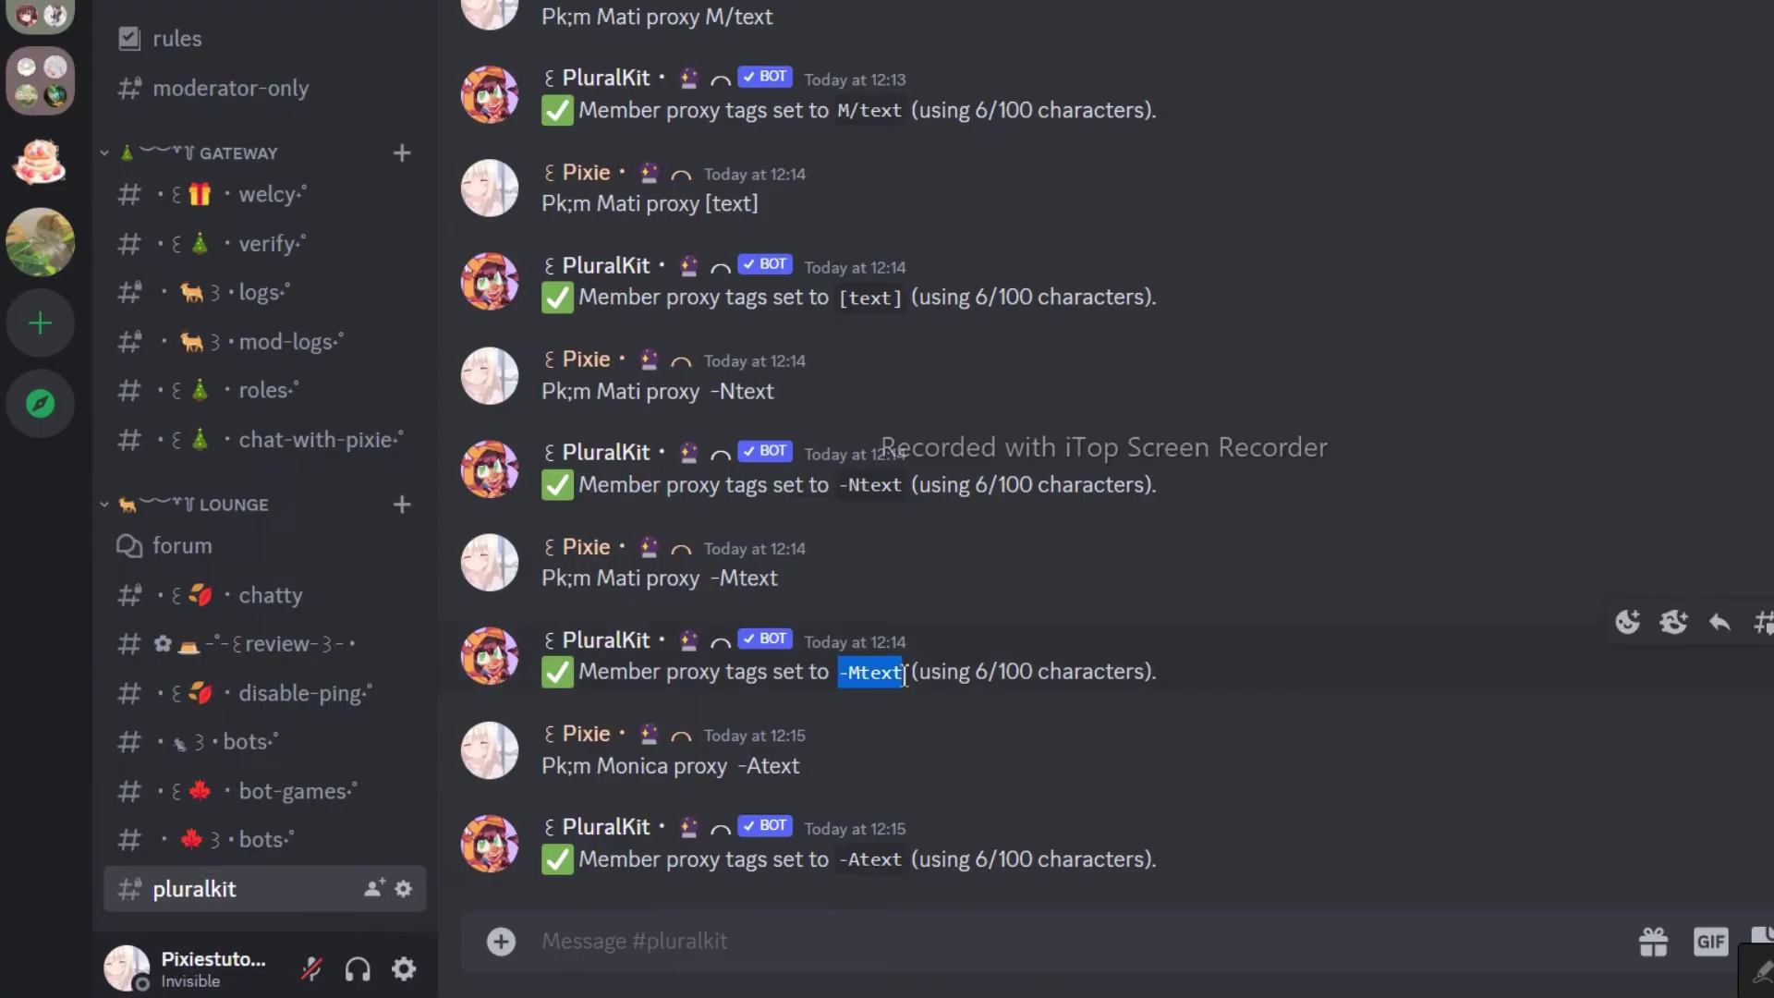
key("ctrl+c")
left_click(855, 943)
key("ctrl+v")
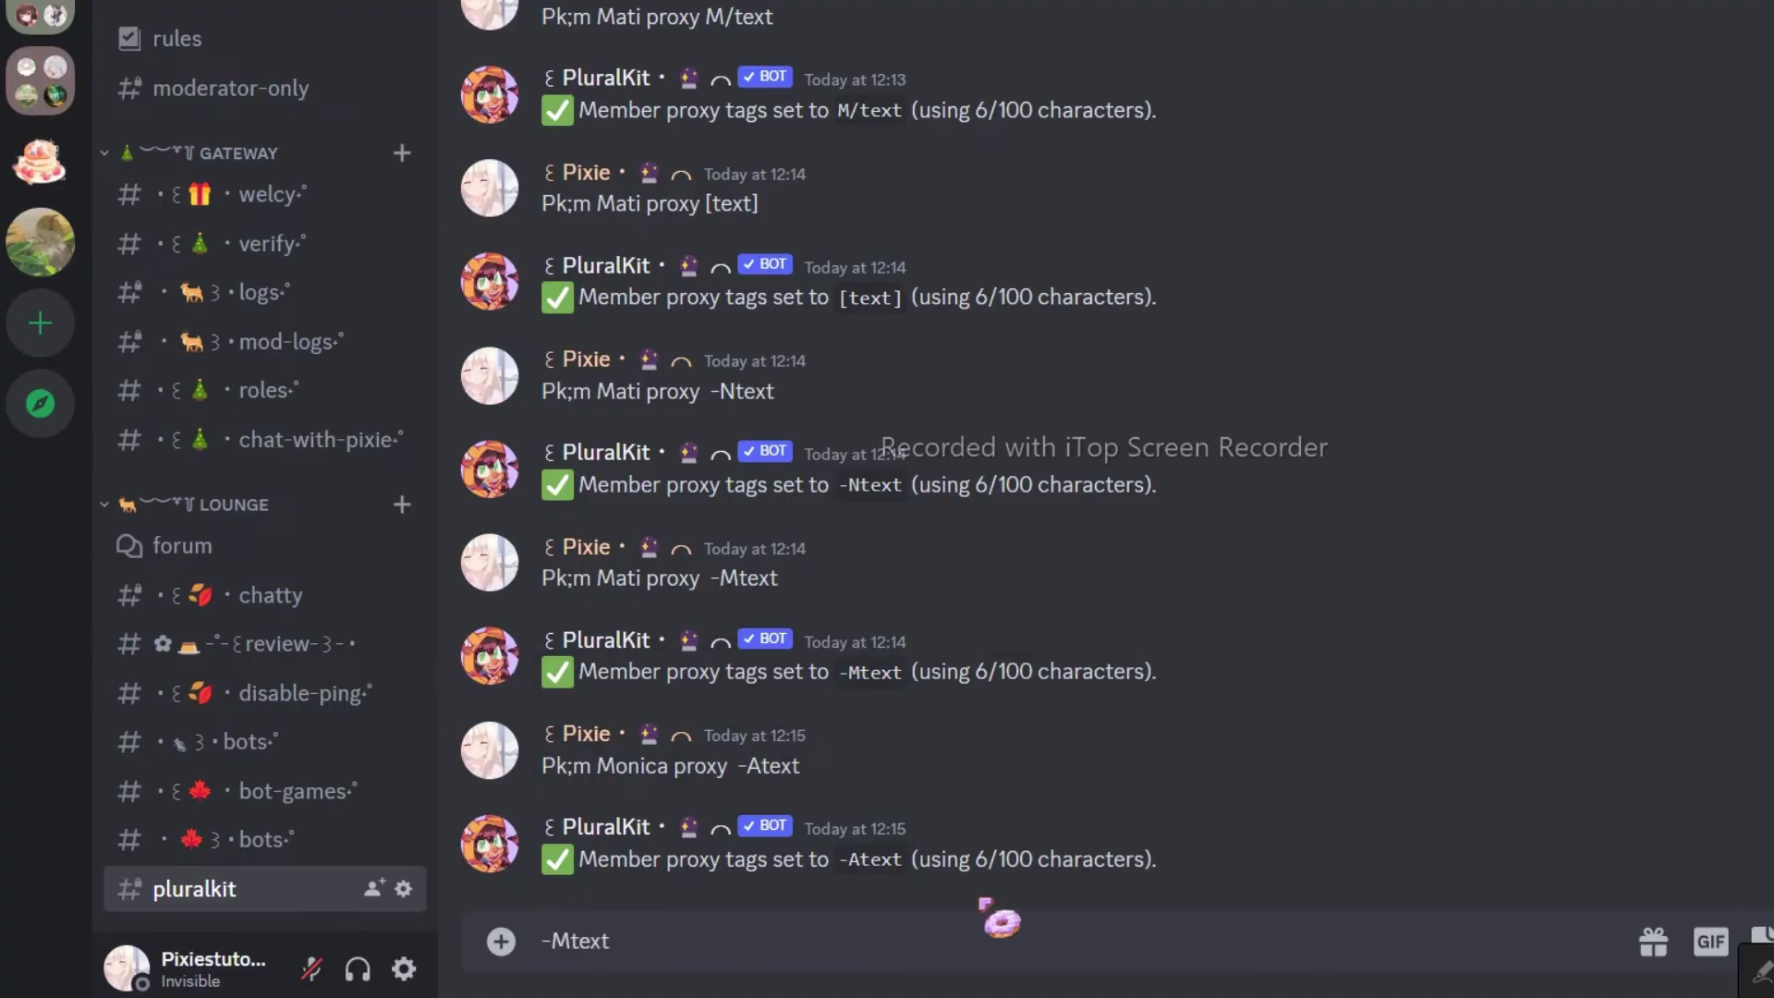
key("BackSpace")
key("BackSpace")
key("BackSpace")
type("hi there")
key("Return")
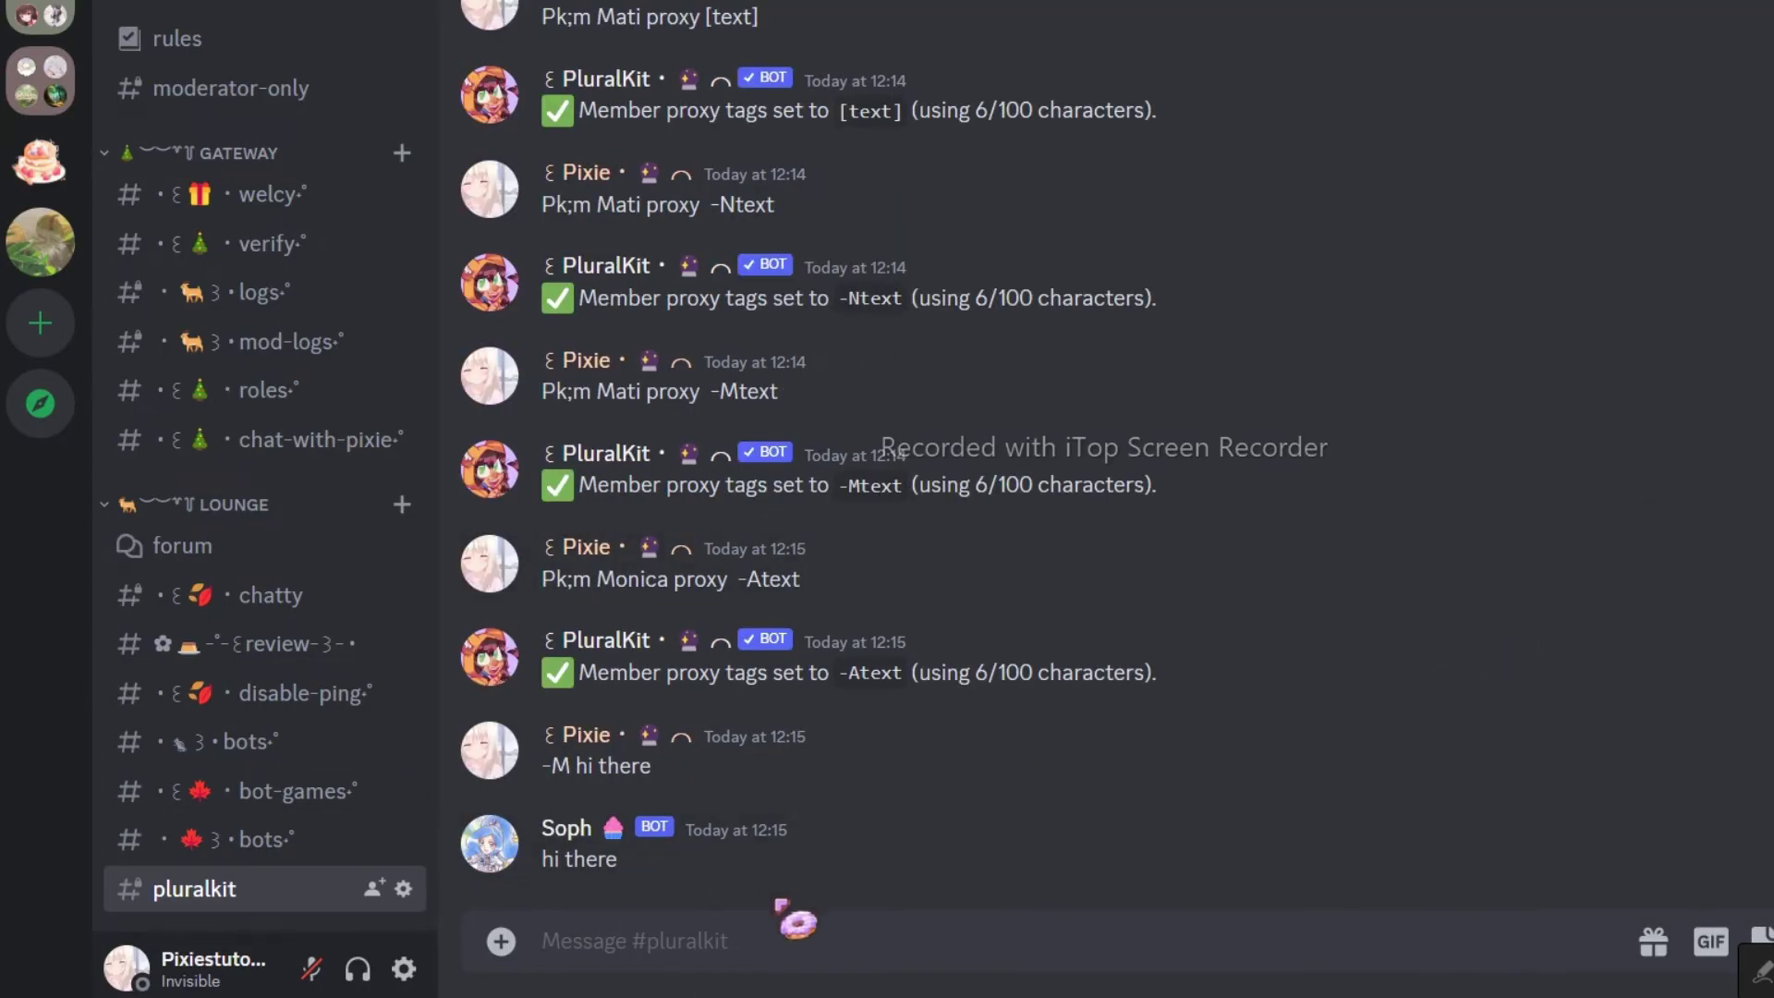
Step: Reuse the second member's "-A" proxy tag and send "-A hello there" followed by the first member's display name
double_click(847, 582)
left_click(955, 657)
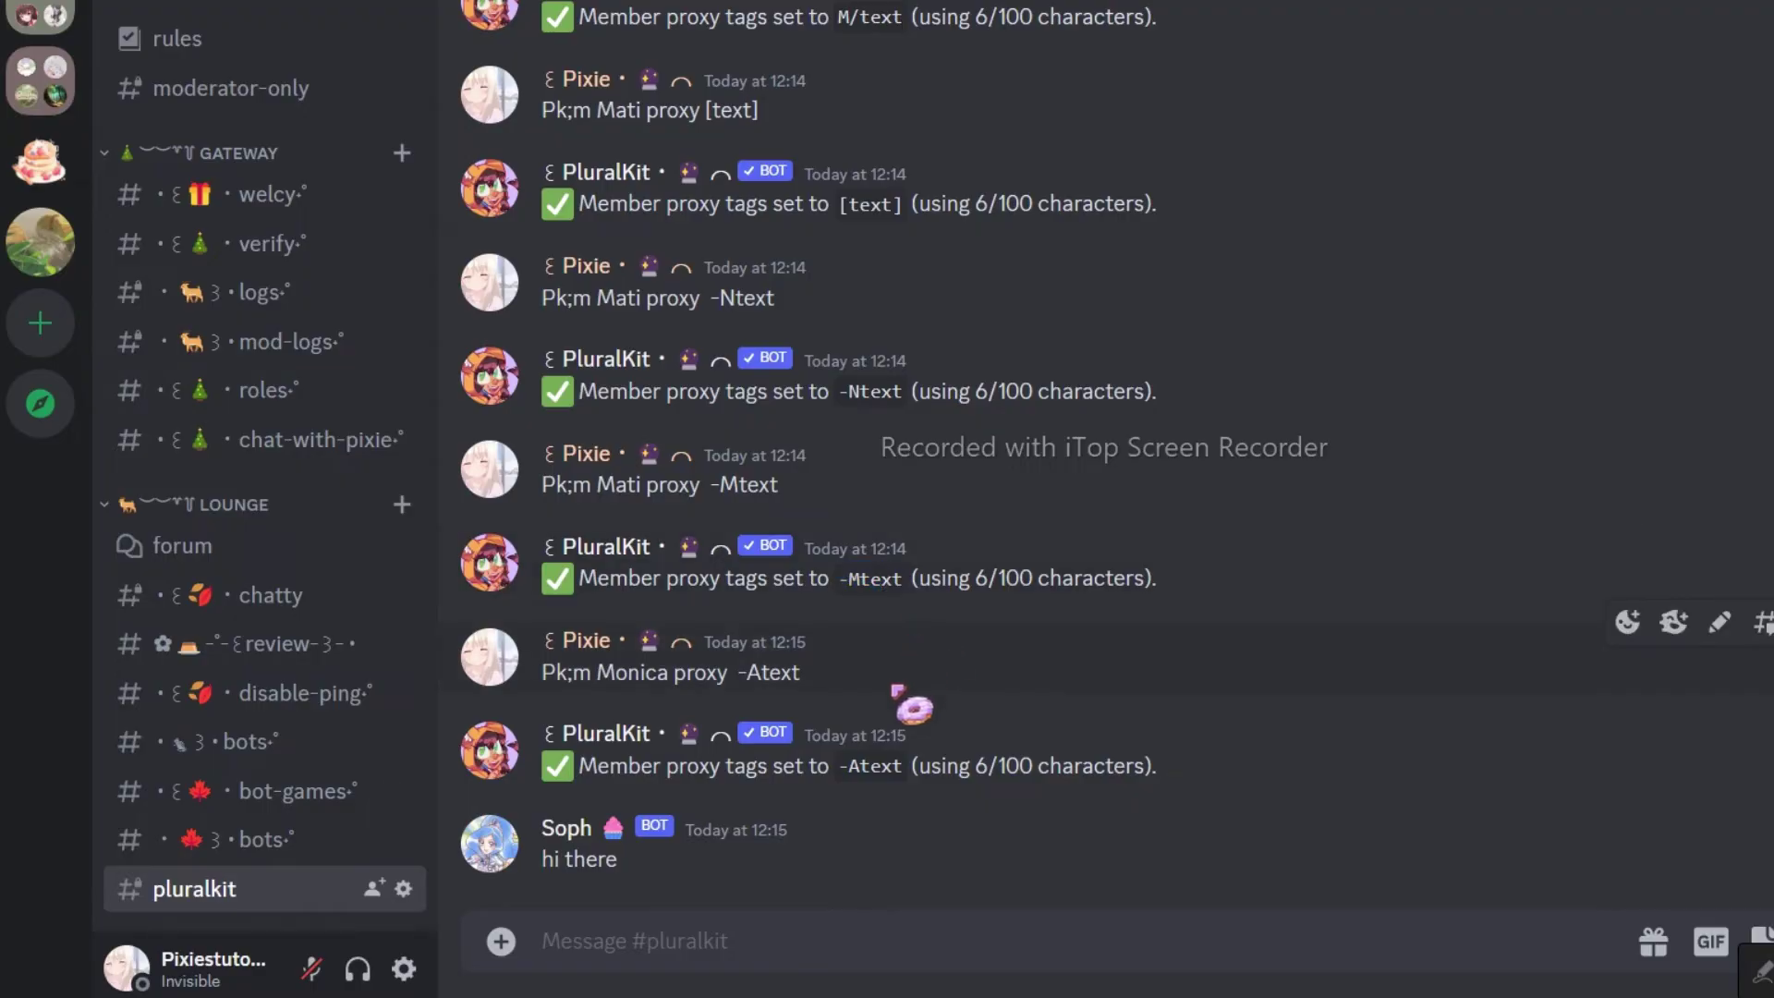
double_click(846, 767)
key("ctrl+c")
left_click(845, 934)
key("ctrl+v")
key("BackSpace")
key("BackSpace")
key("BackSpace")
key("BackSpace")
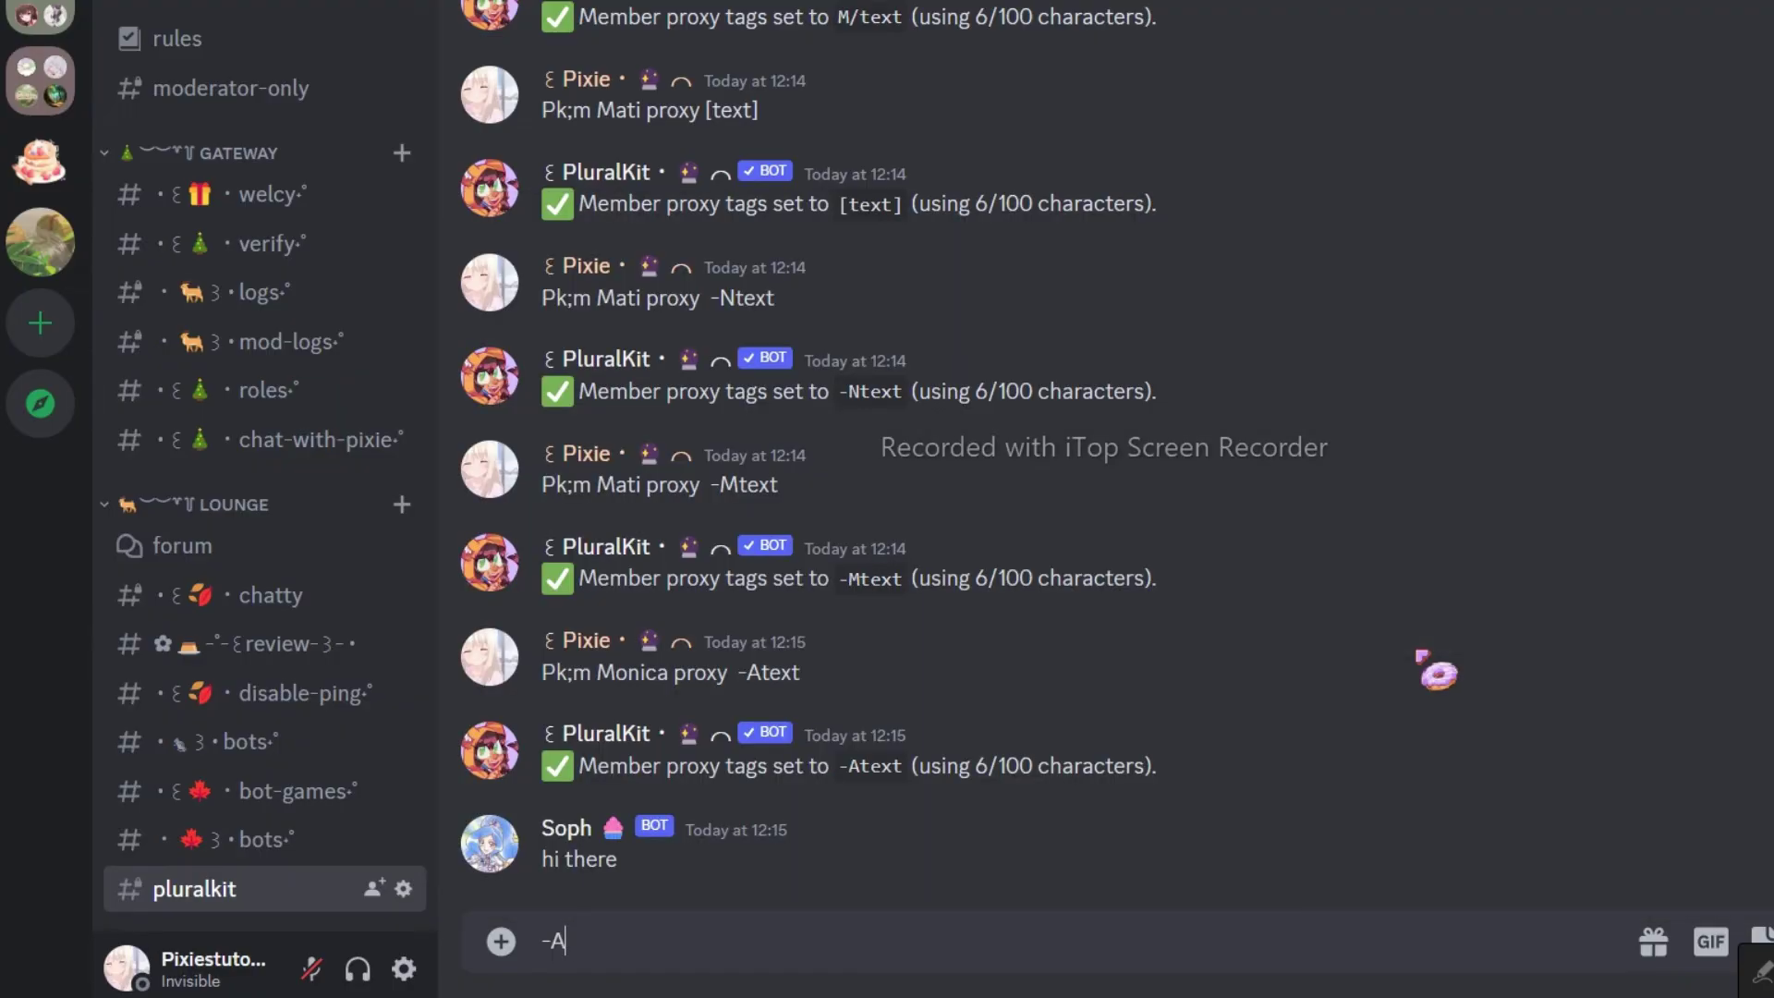
type("hello there Soph")
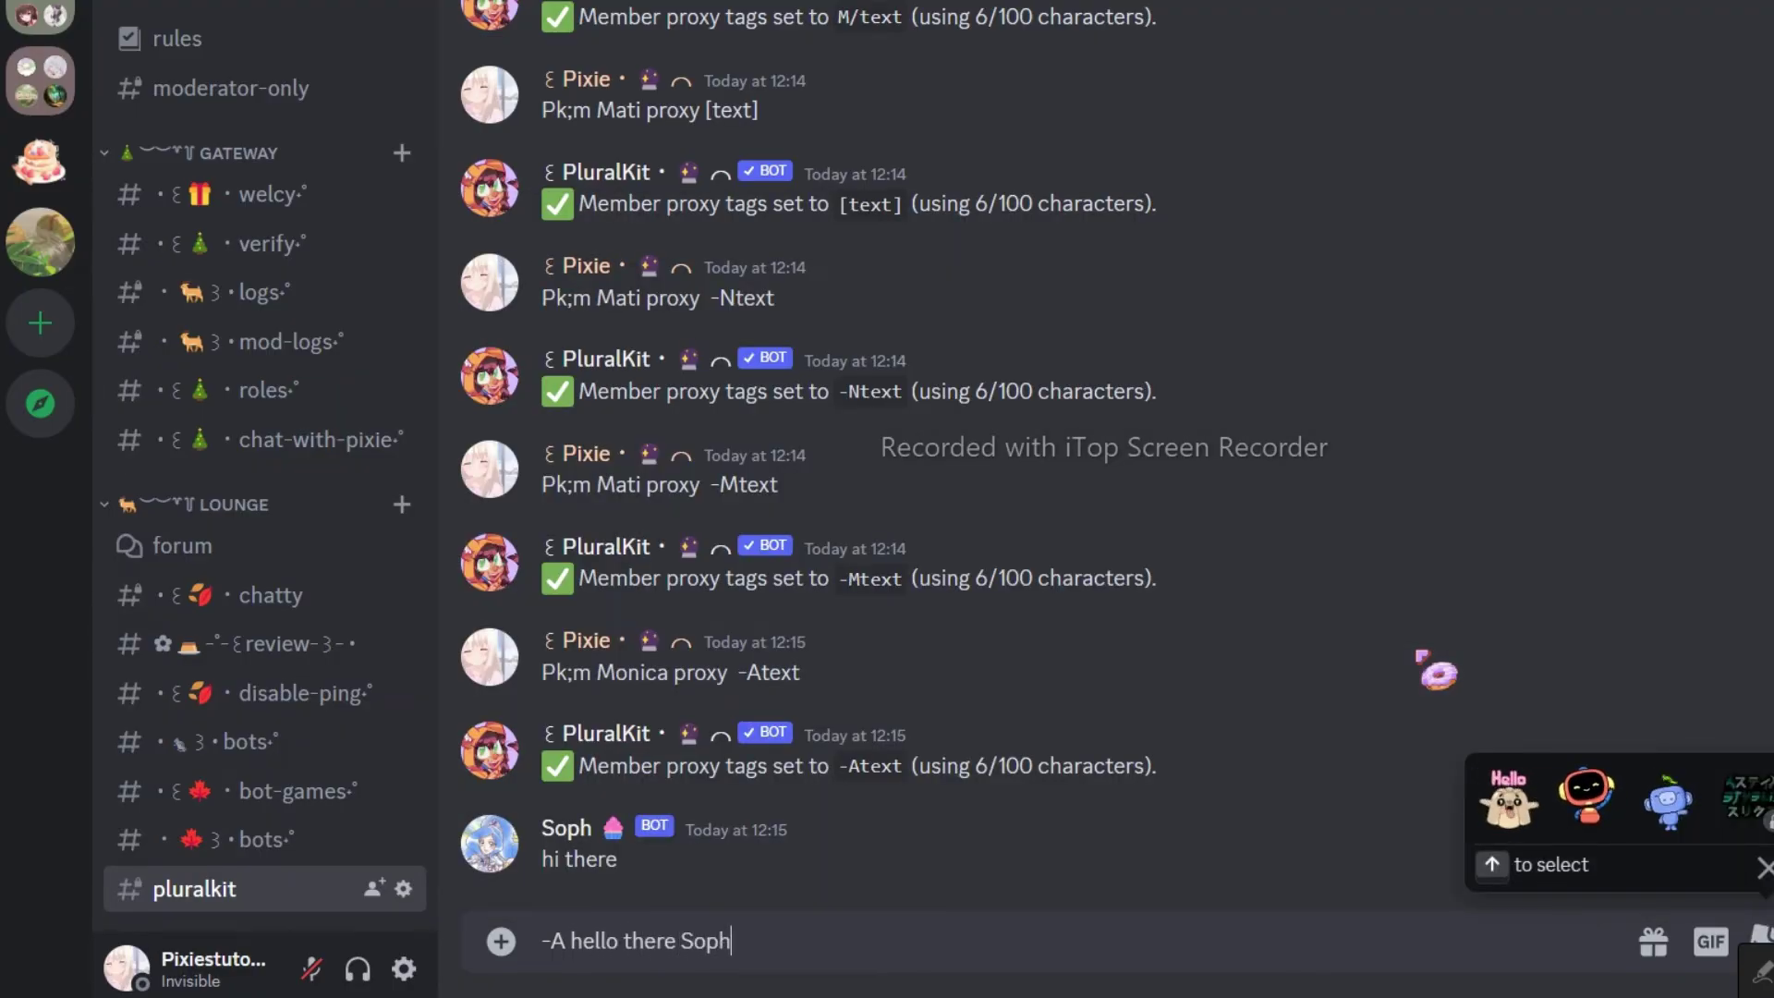
key("Return")
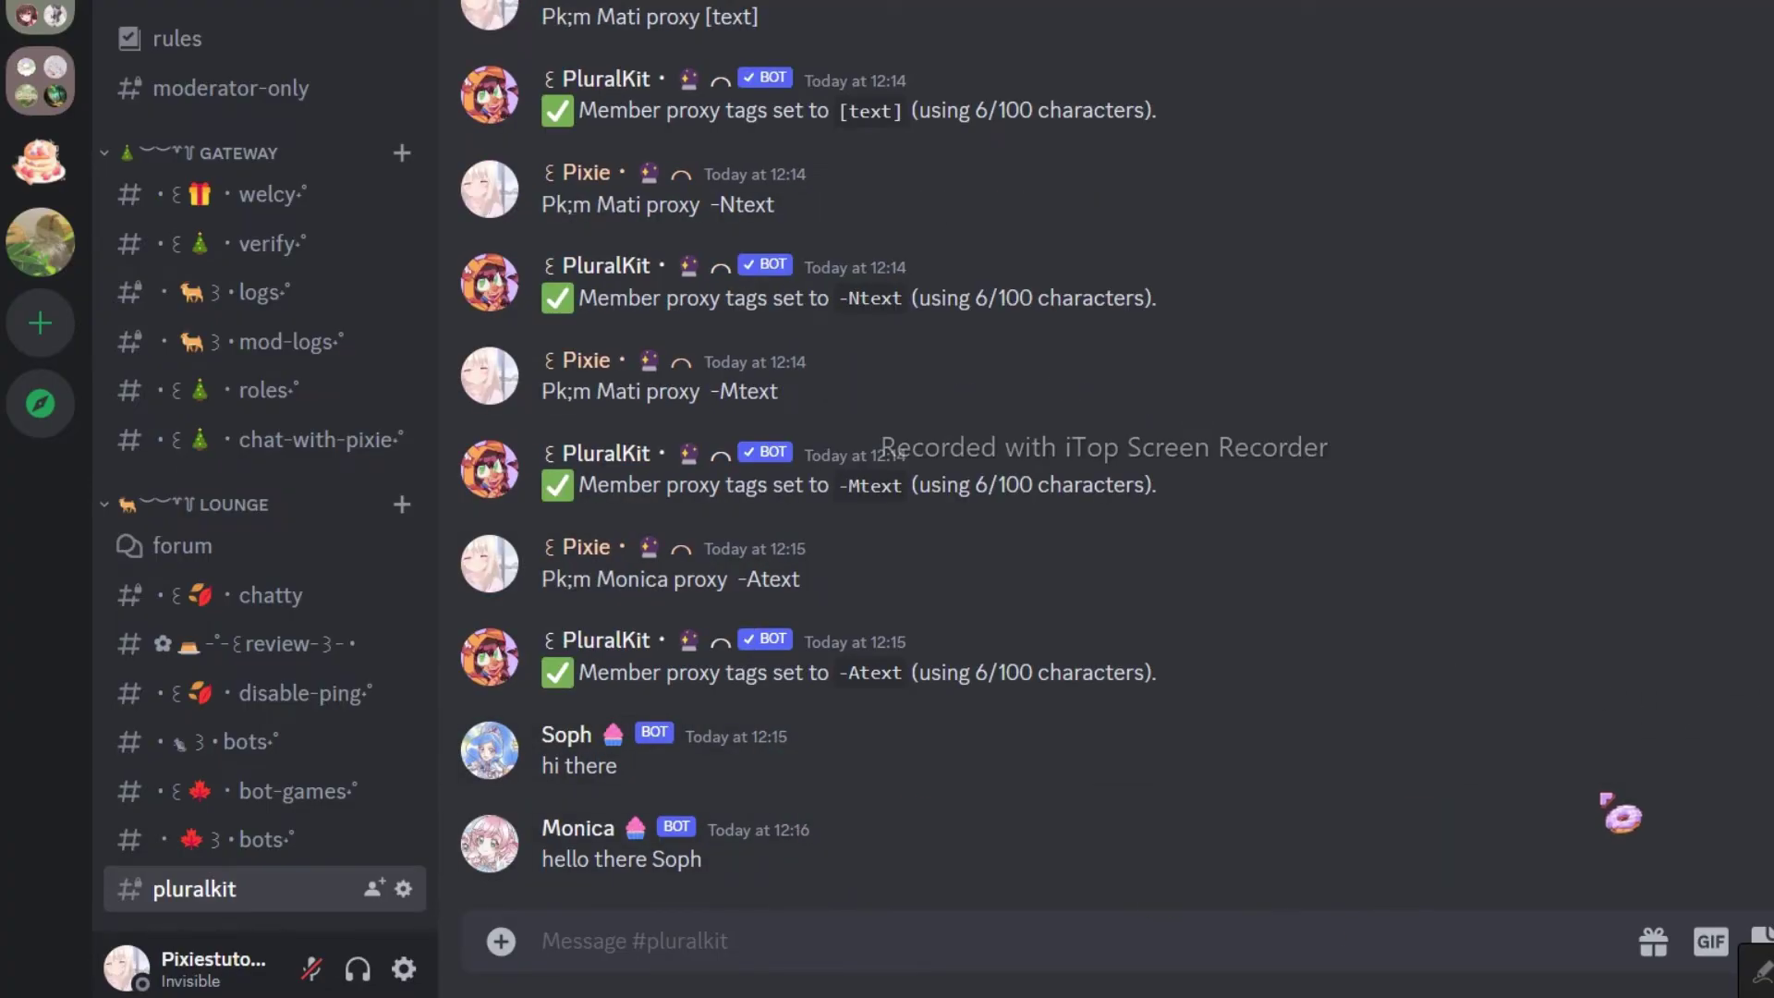
Step: Set autoproxy to front mode by sending "Pk;ap front" with the second member's name, and test it with the message "Hello there"
type("Pk;ap front")
key("shift+Left")
left_click(723, 946)
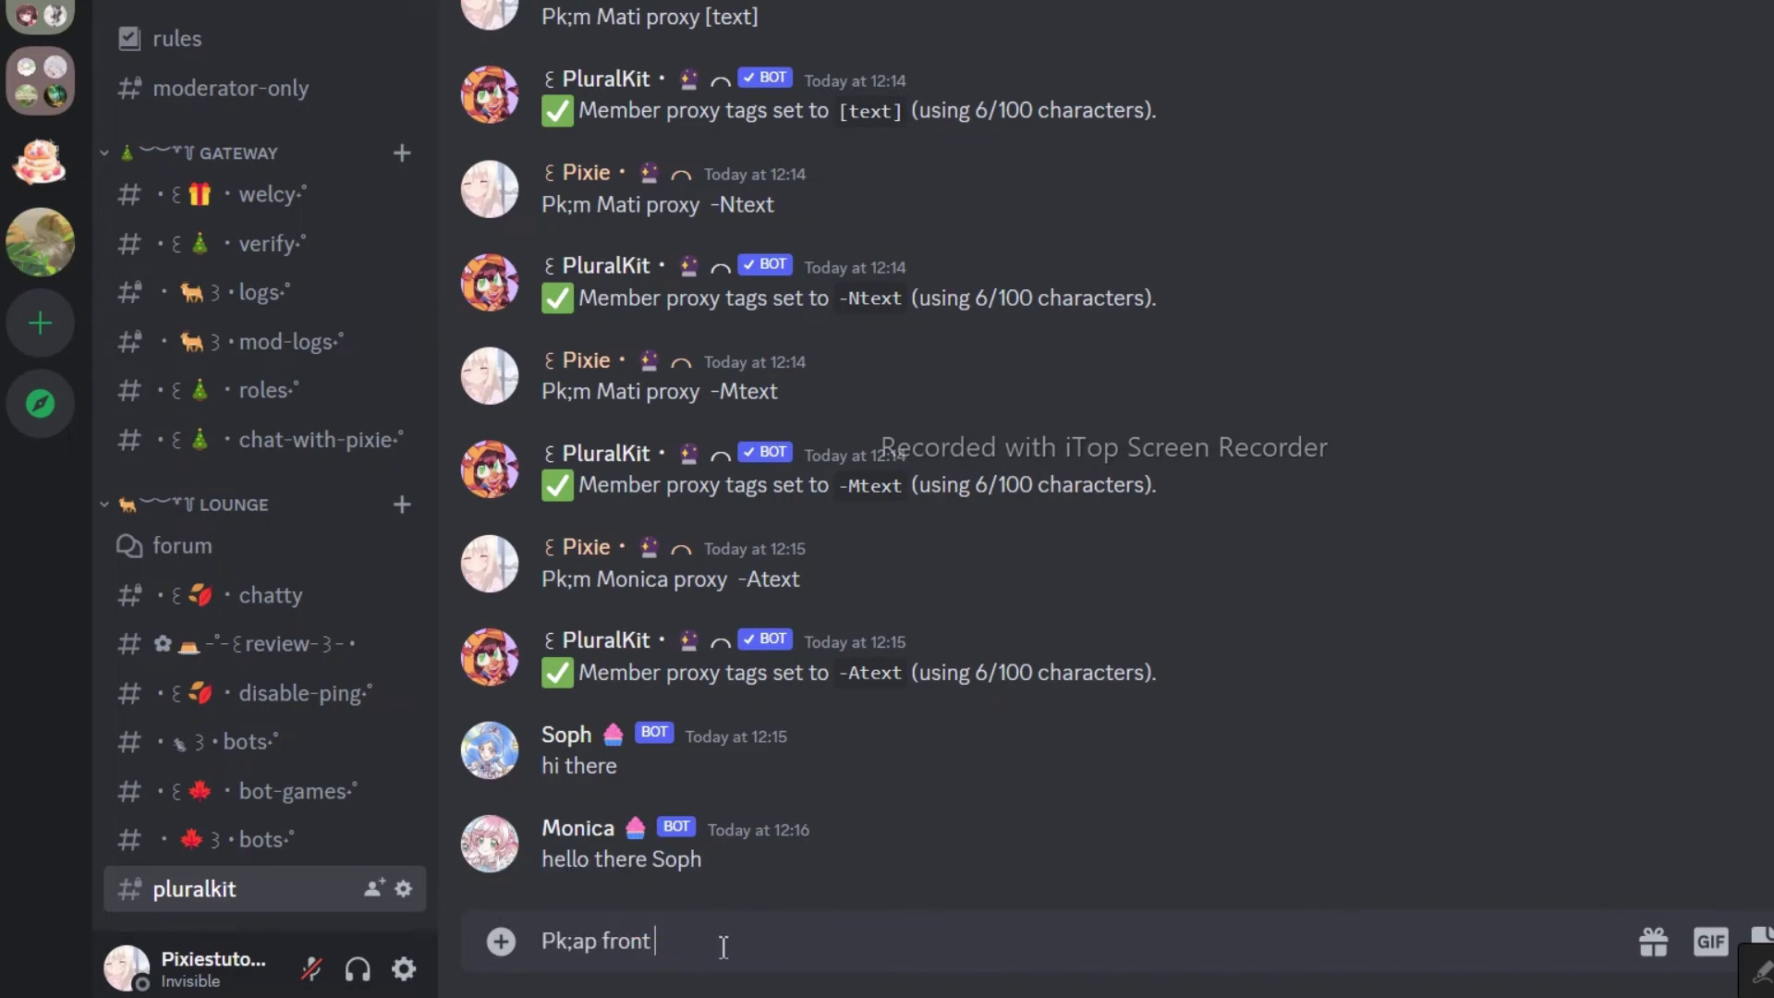
type("Monica")
key("Return")
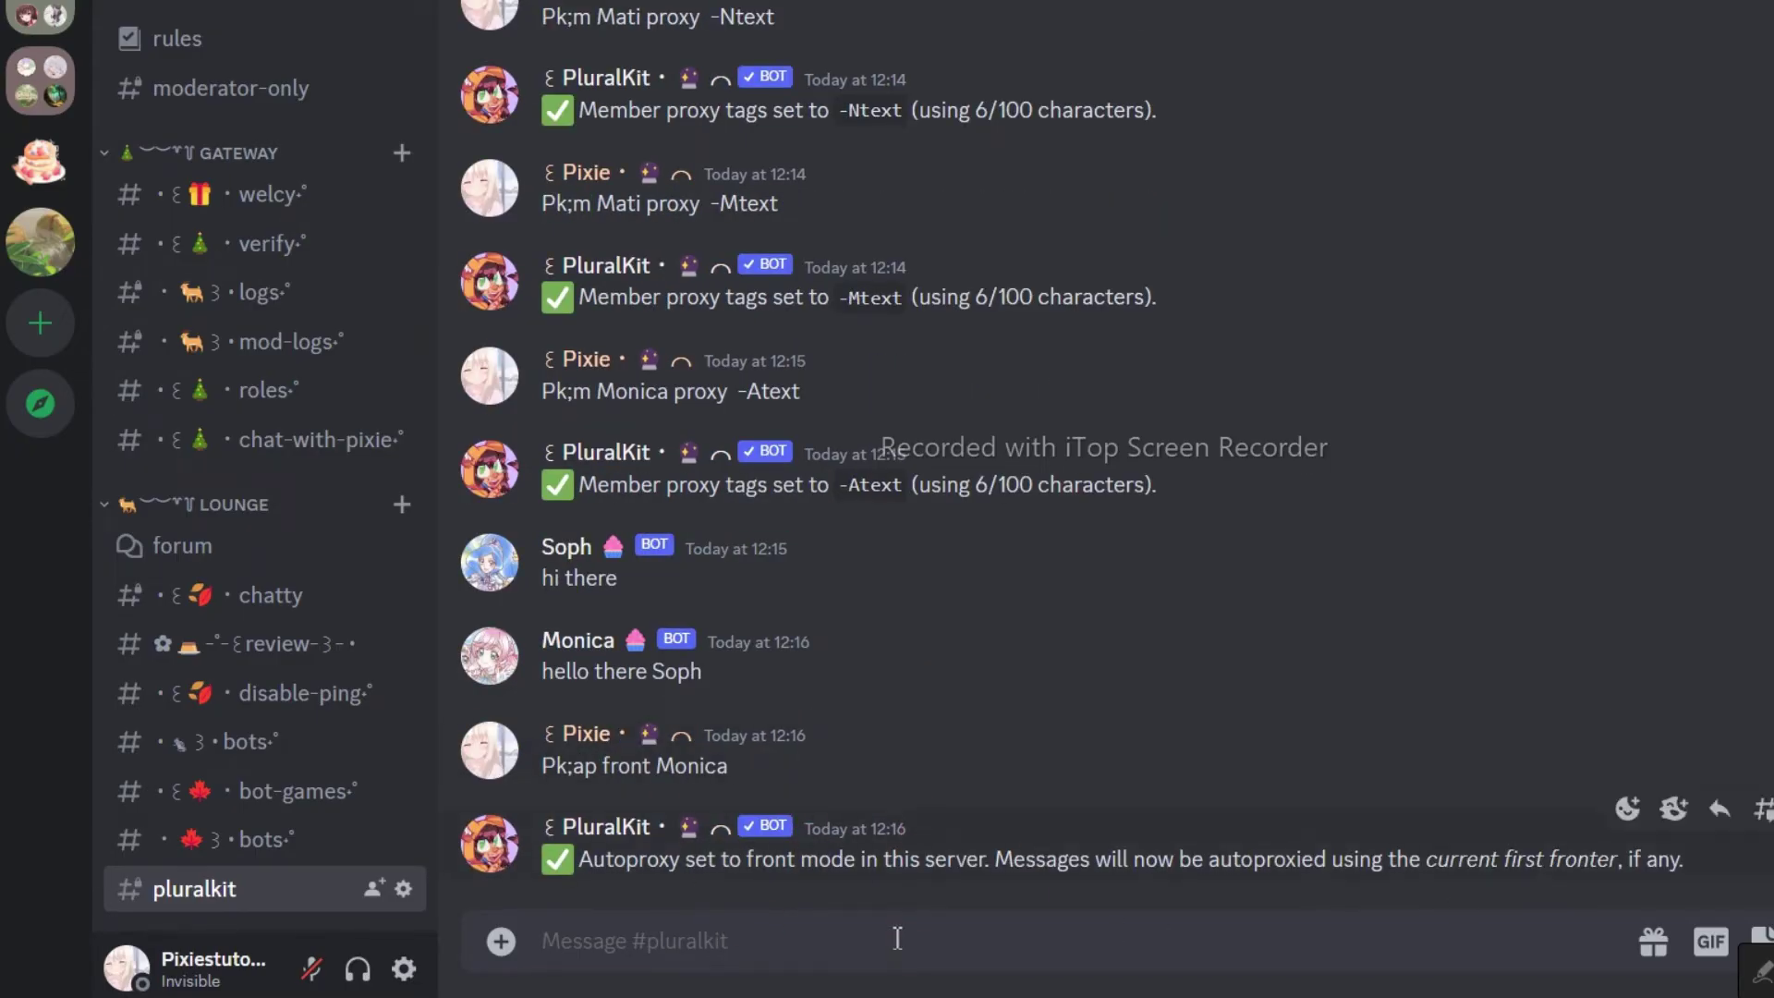
type("Hello there")
key("Return")
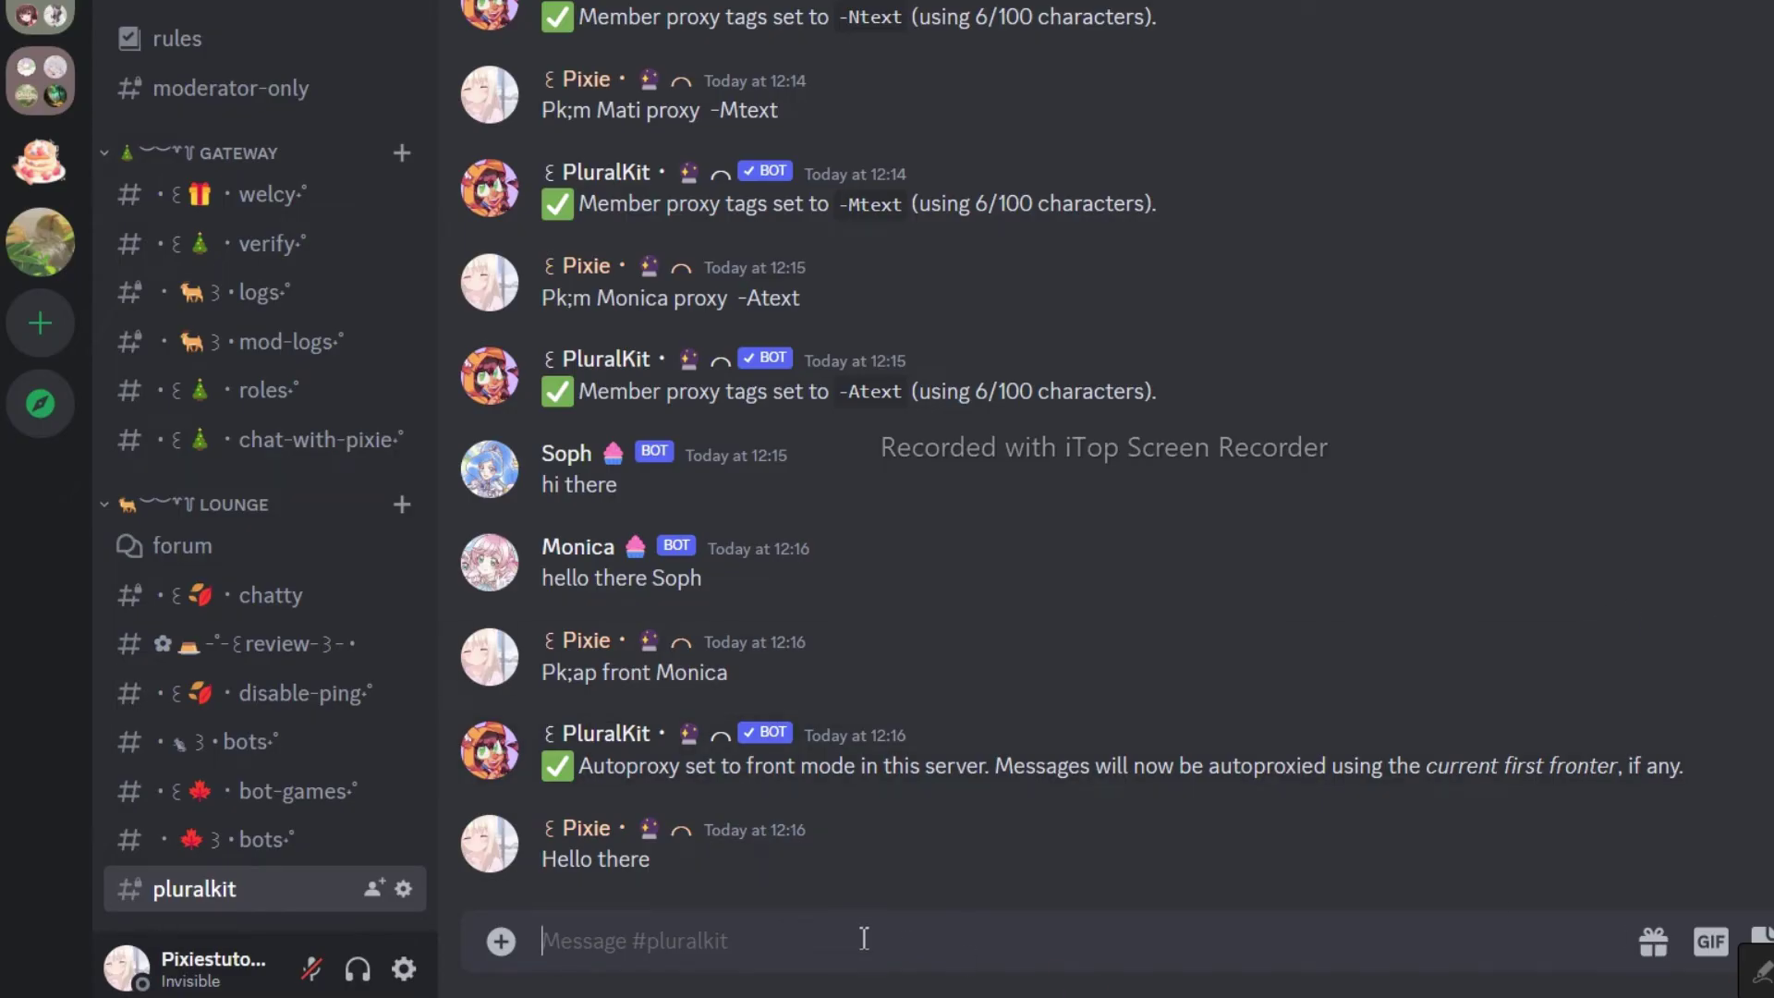
Step: Set autoproxy to the second member by sending "Pk;ap" with that member's name copied from the earlier command
type("Pk;ap name")
double_click(687, 669)
key("ctrl+c")
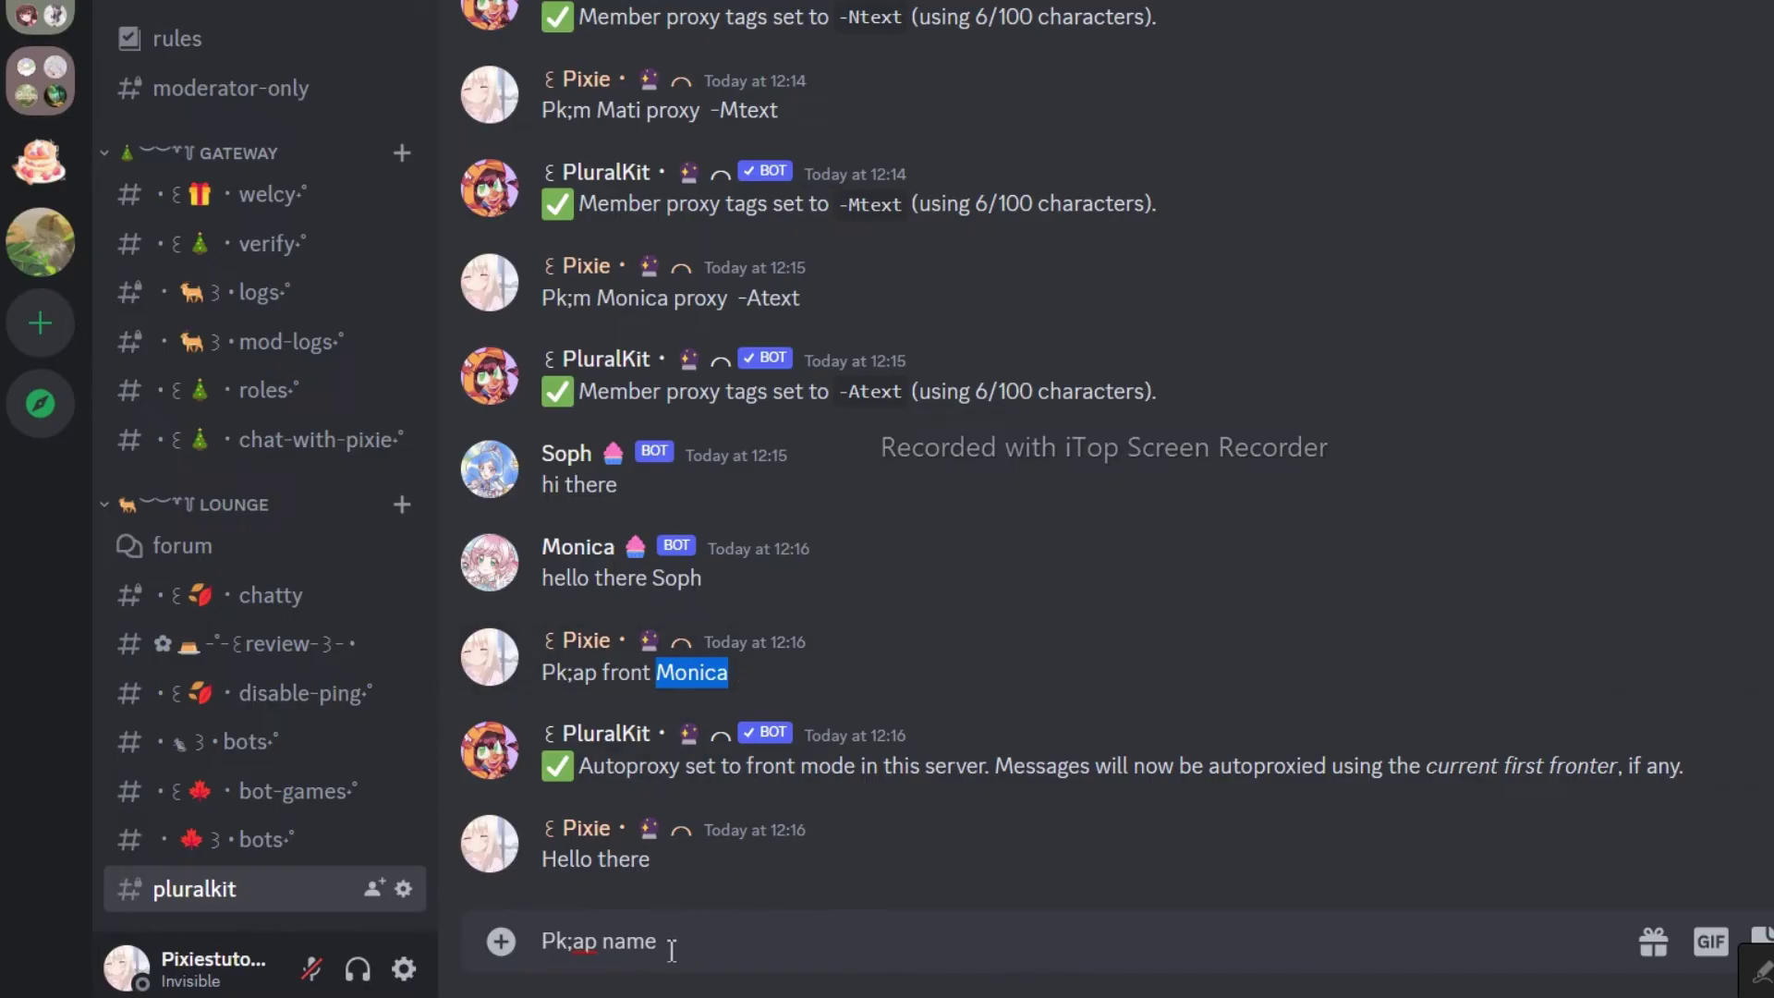
left_click_drag(657, 943, 619, 951)
key("ctrl+v")
key("Return")
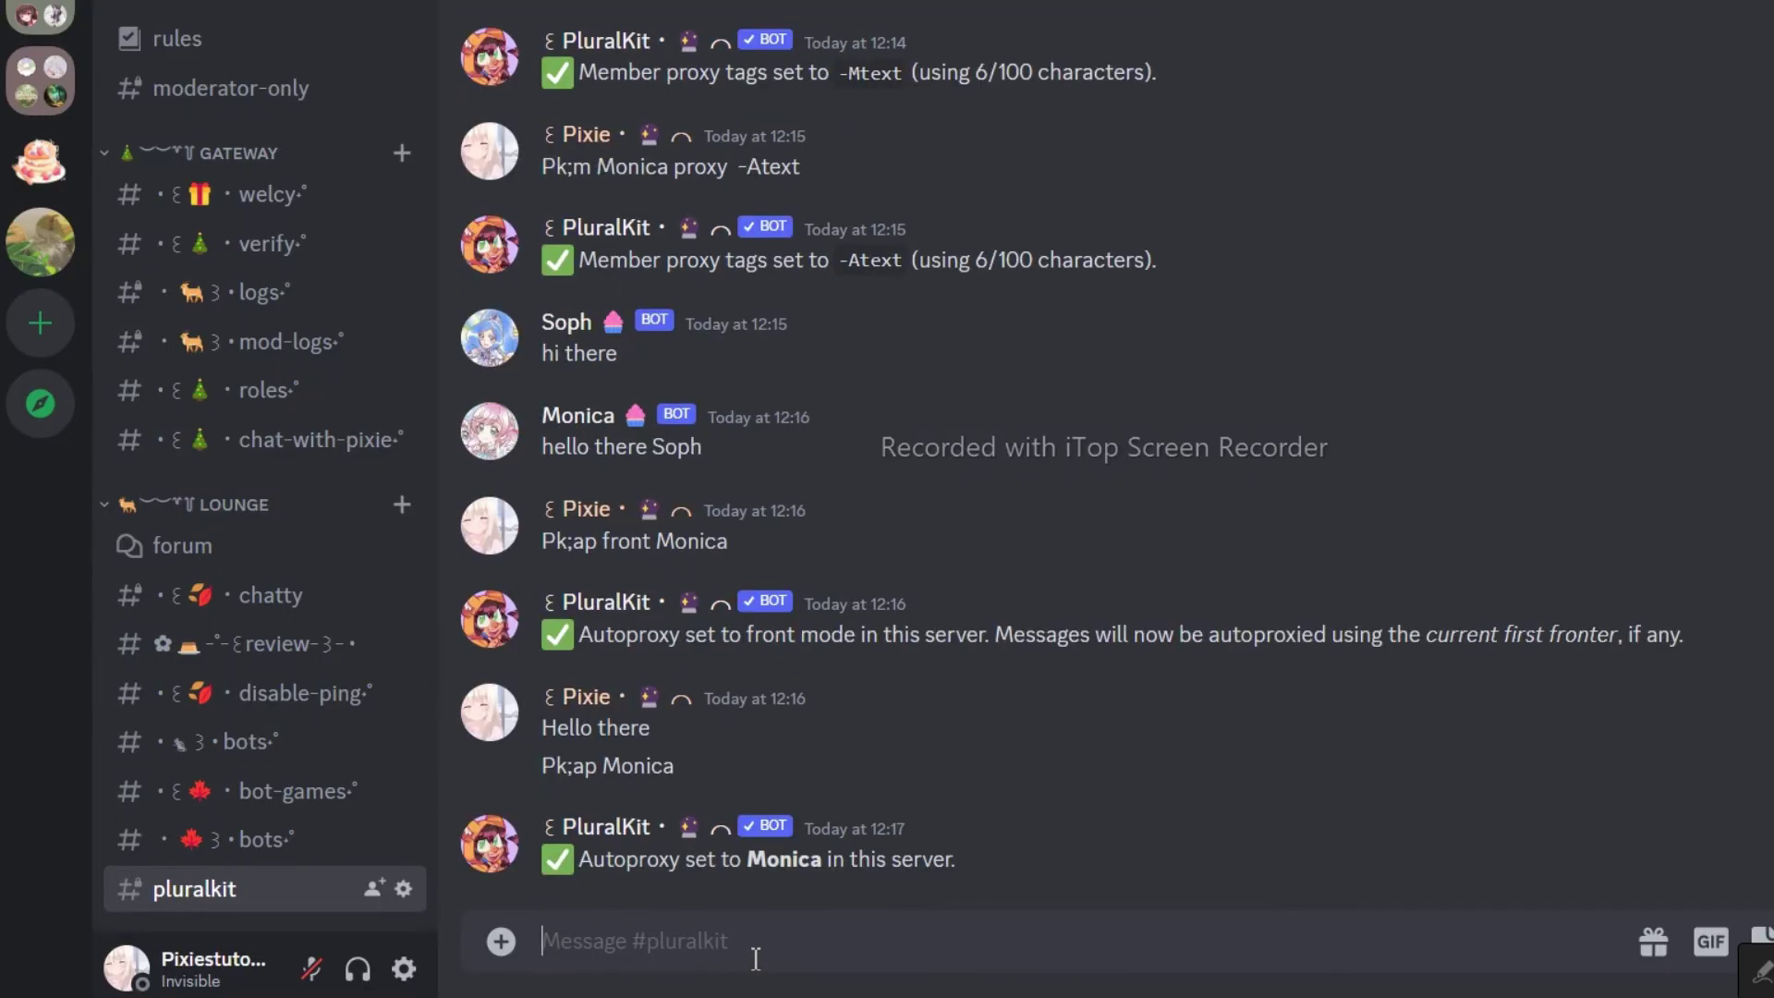
Step: Test the second member's autoproxy by sending the untagged messages "Hi there", "Who" and "On noo"
type("Hi there")
key("Return")
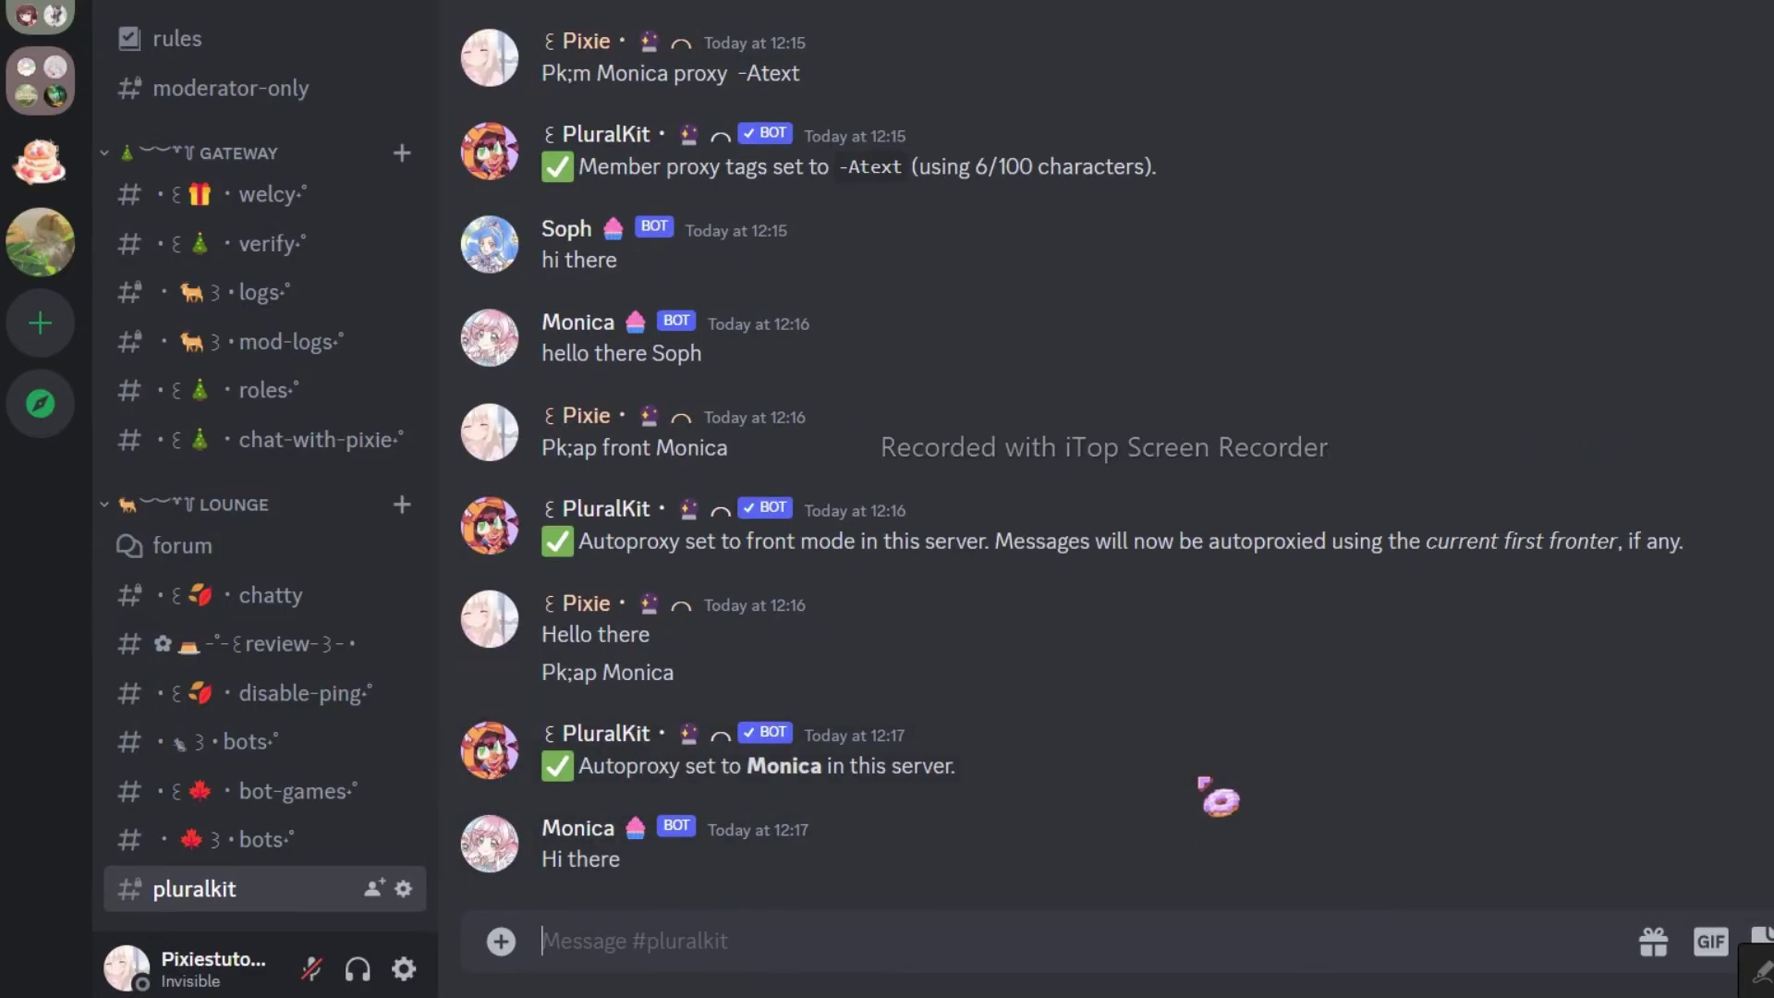
type("Who")
key("Return")
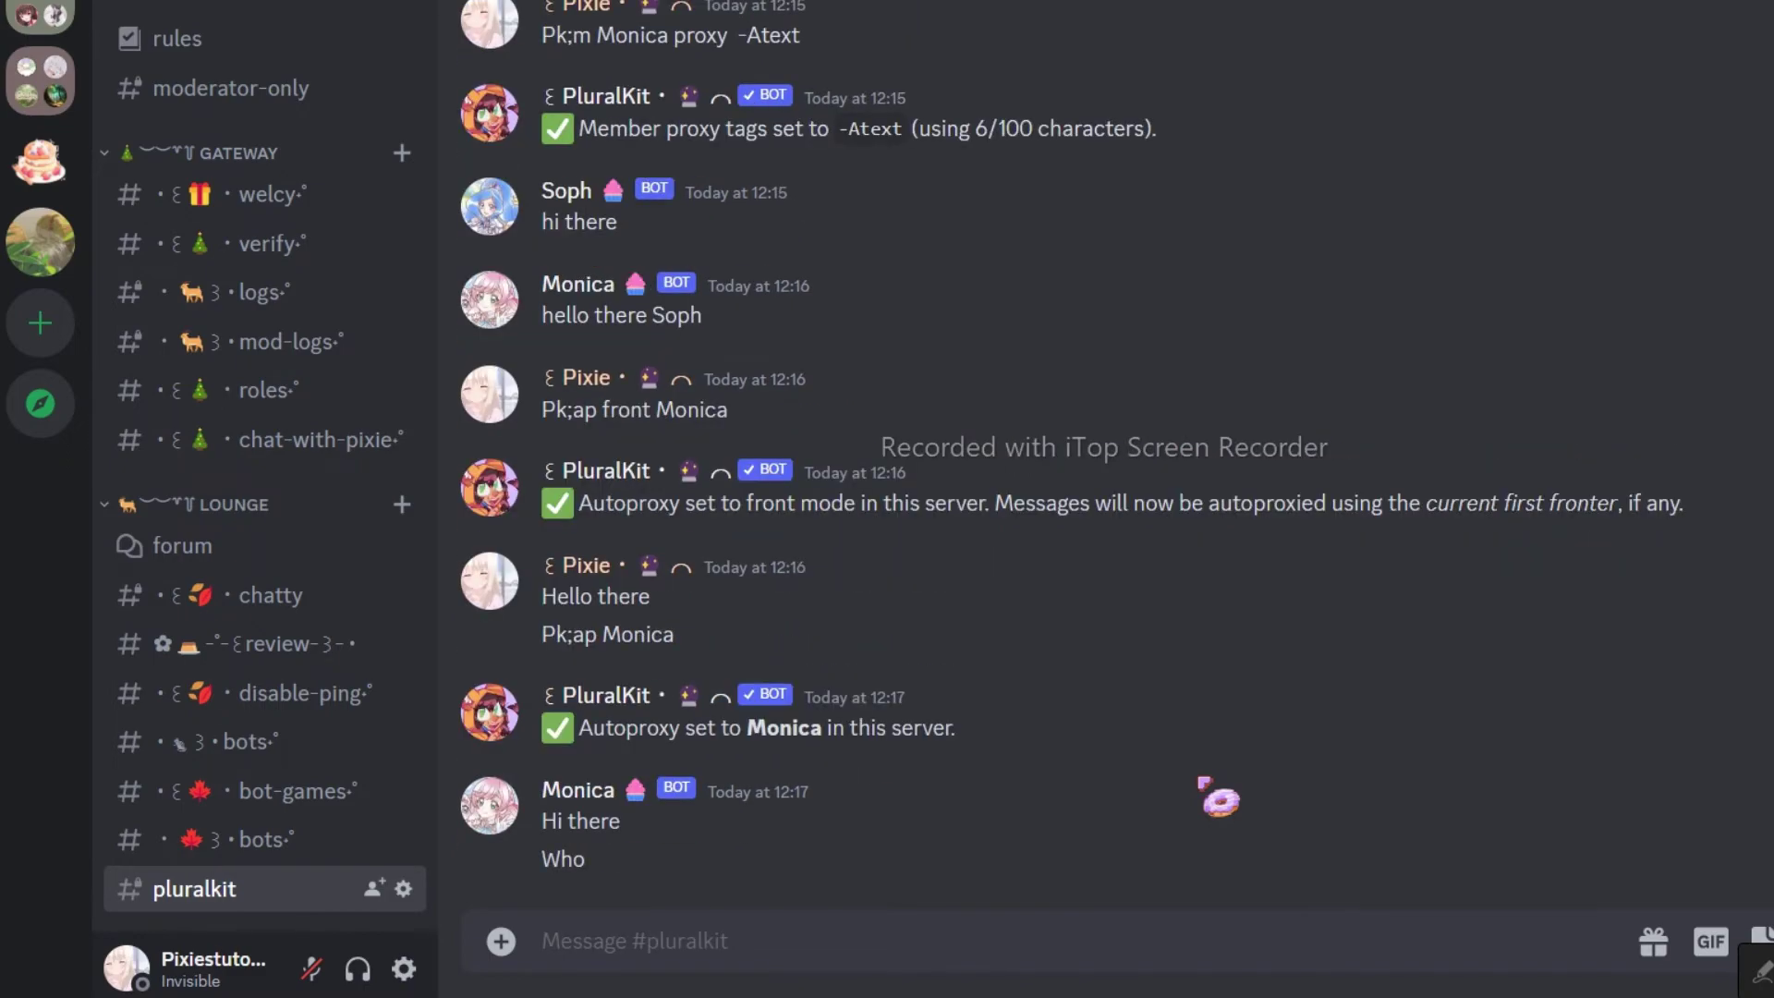
type("On noo")
key("Return")
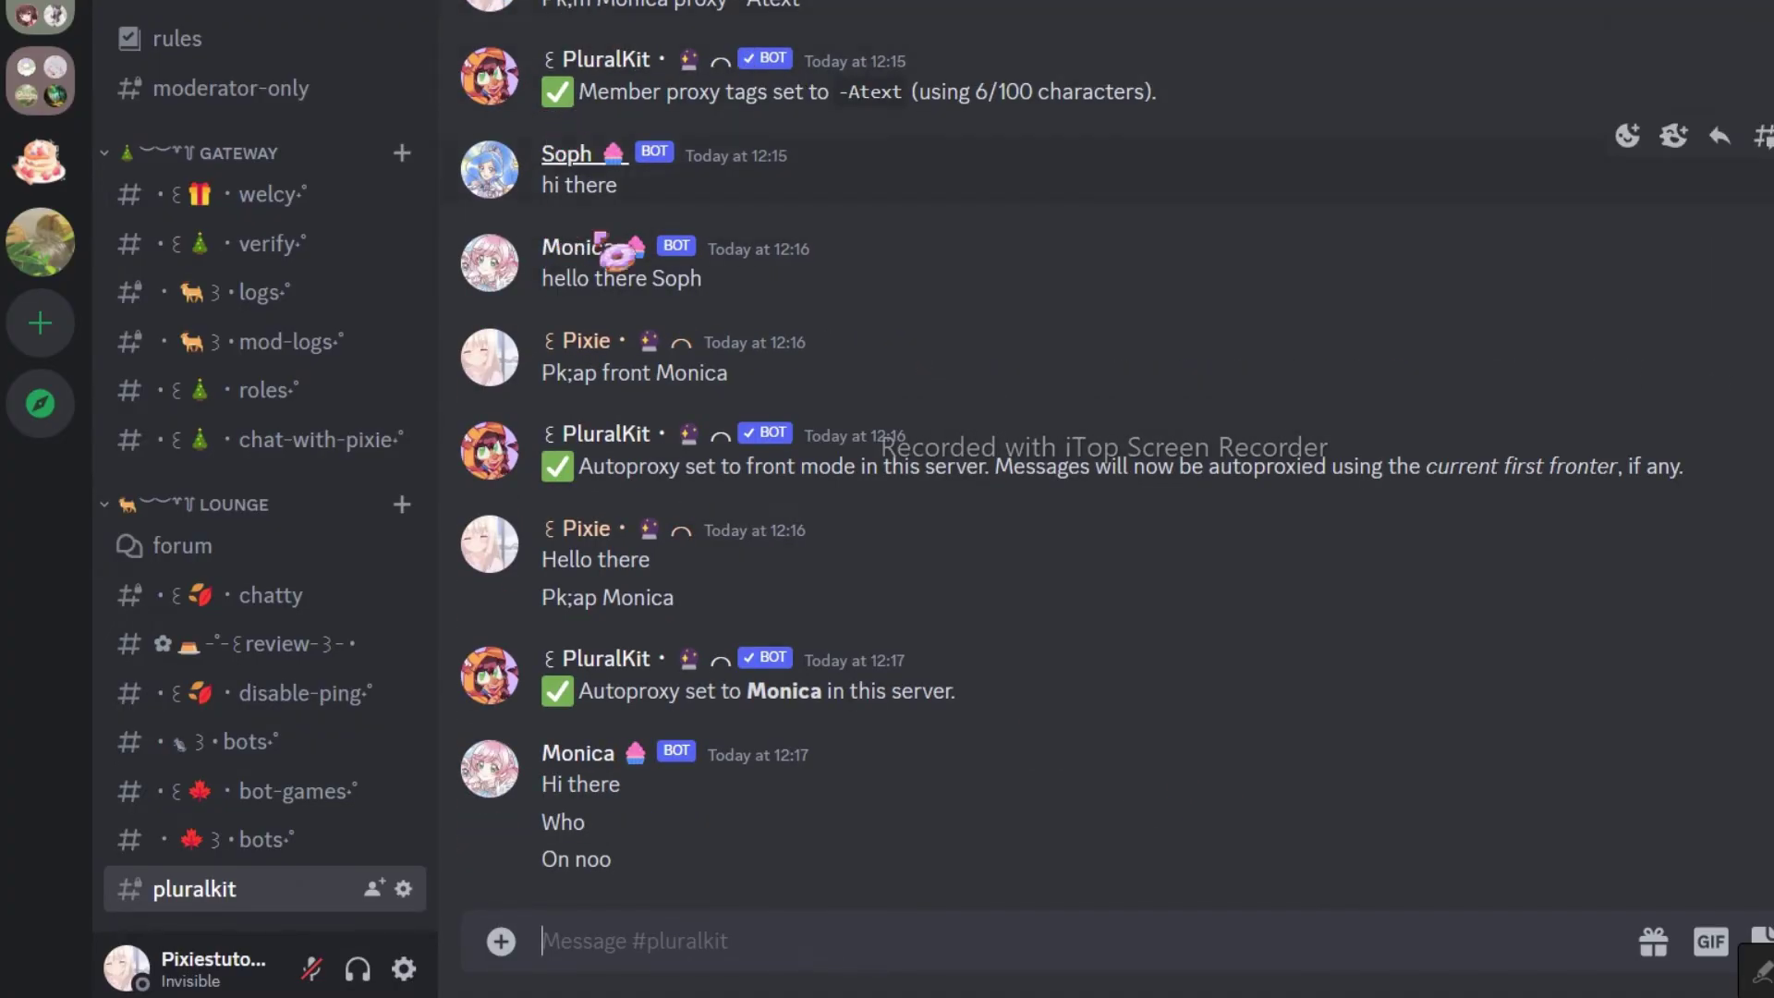
Step: Reuse the "Pk;ap front" command with the first member's name and test it with the message "It's cool"
left_click_drag(542, 374, 659, 383)
key("ctrl+c")
left_click(635, 931)
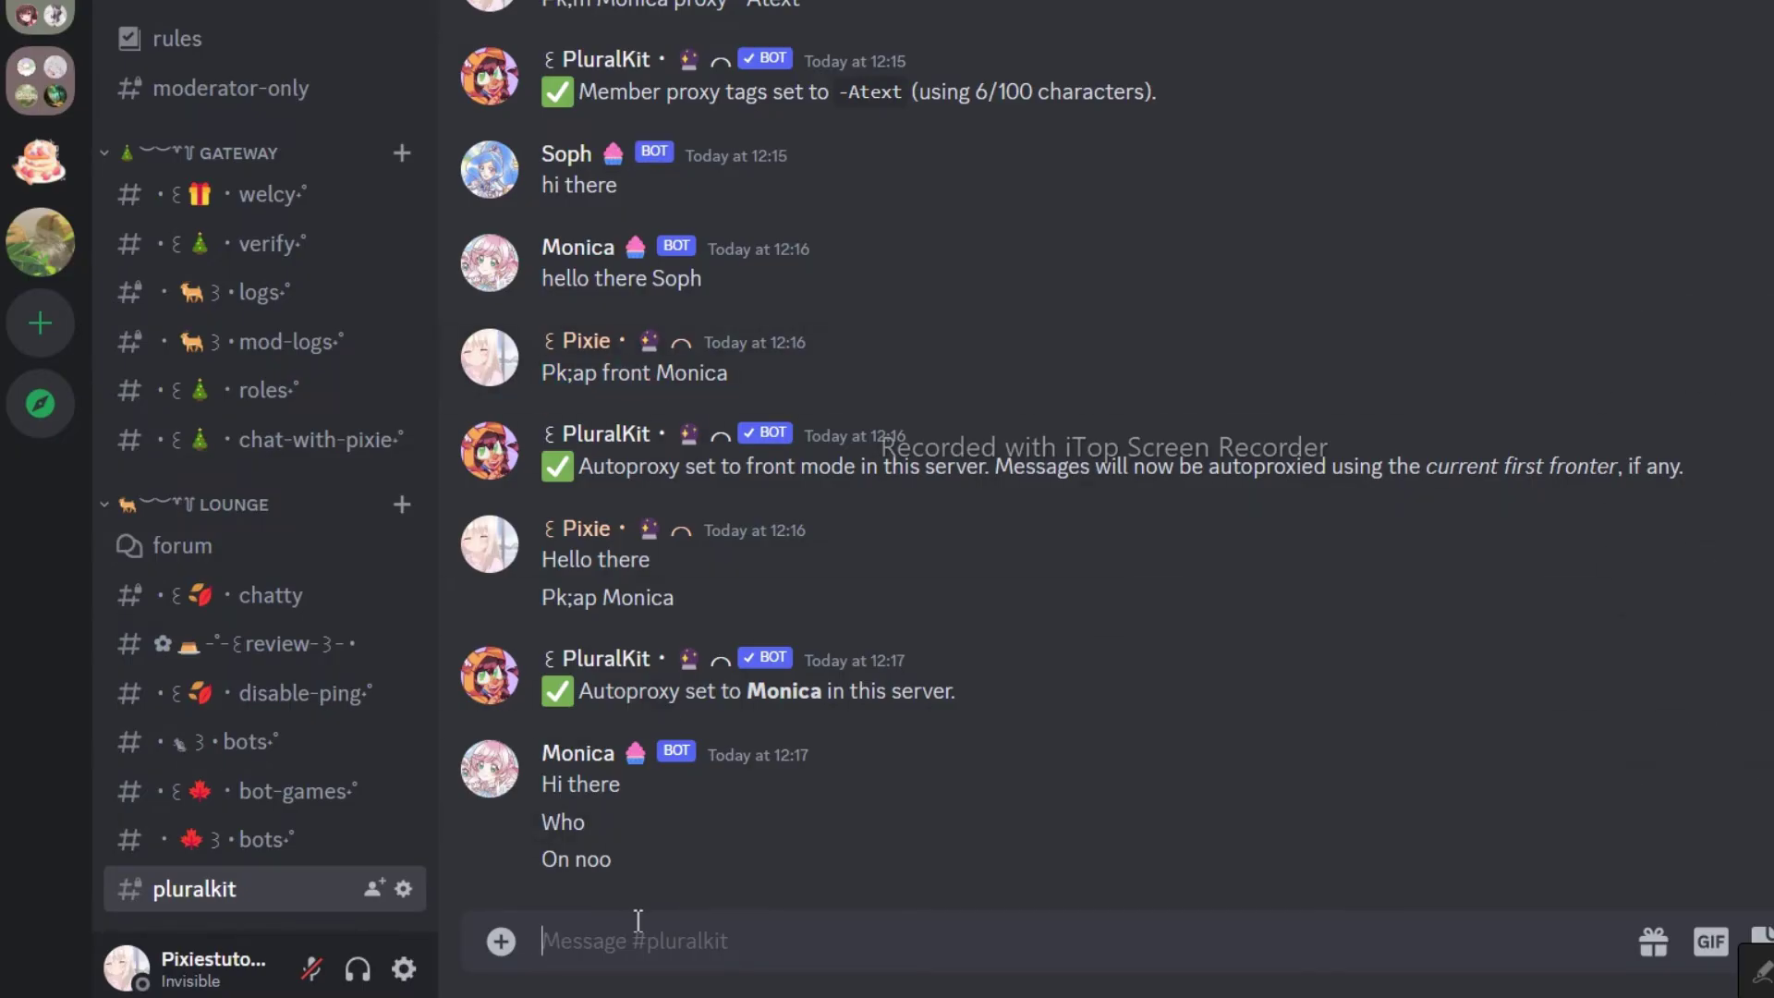
key("ctrl+v")
type("Mati")
key("Return")
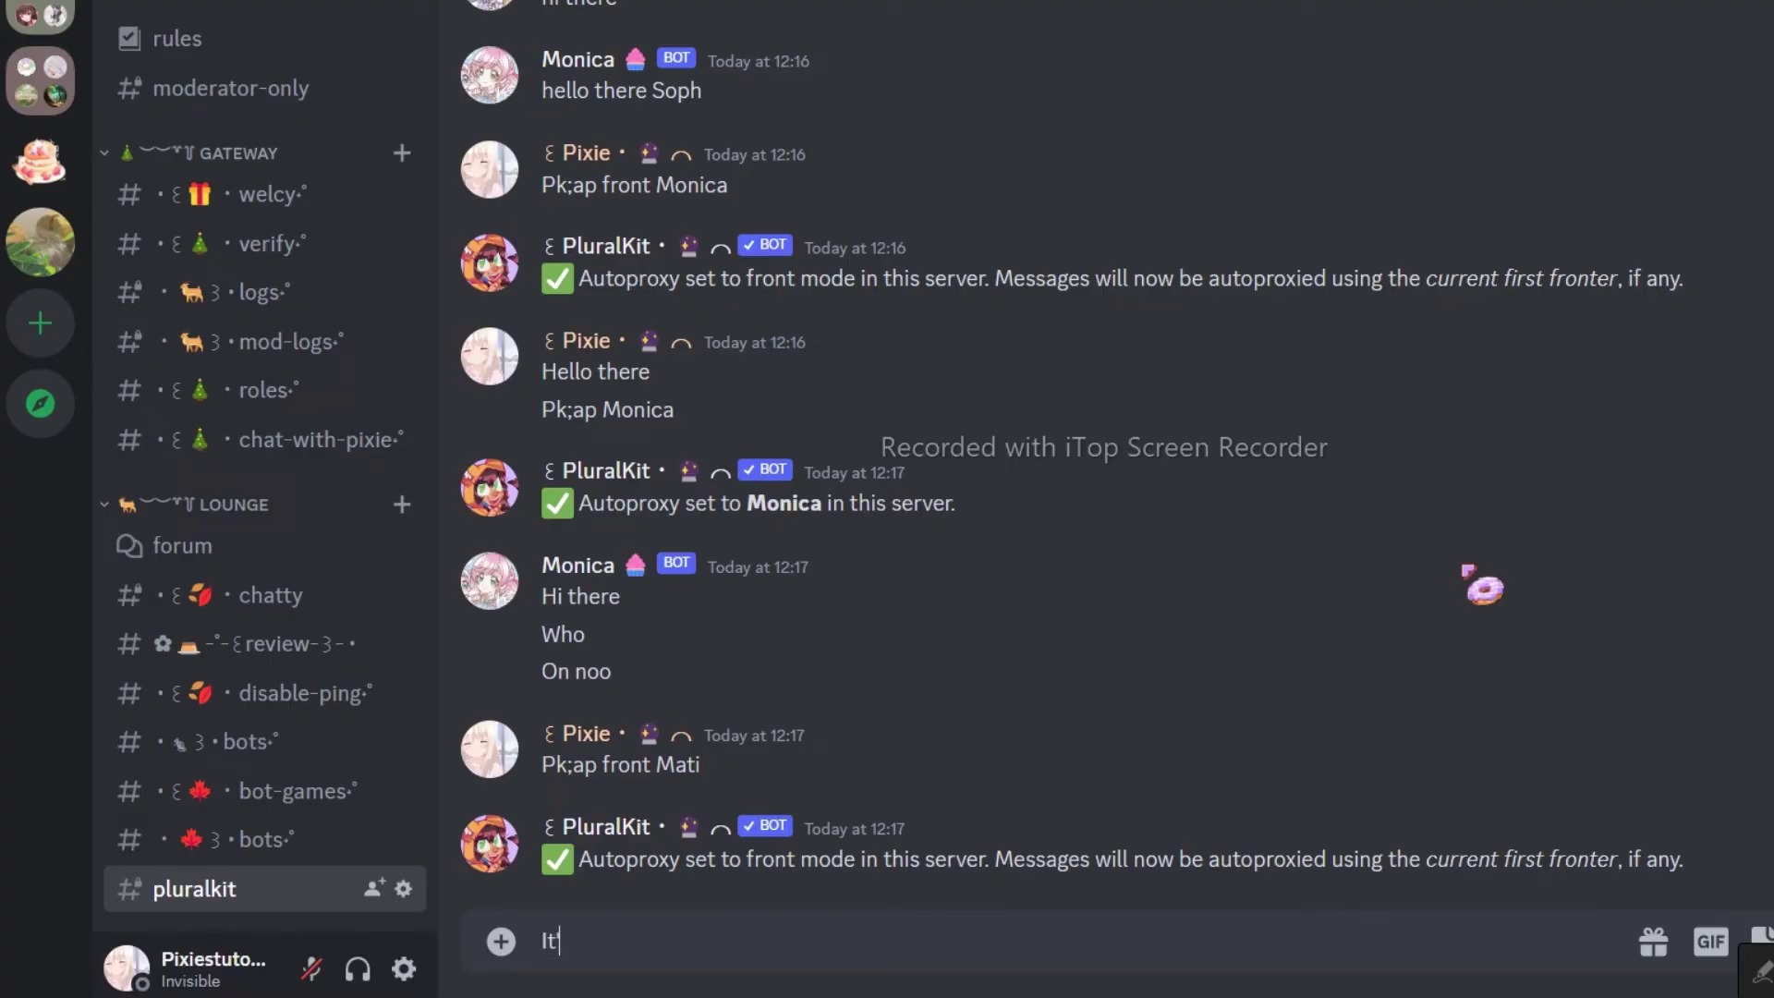
type("ol")
key("Return")
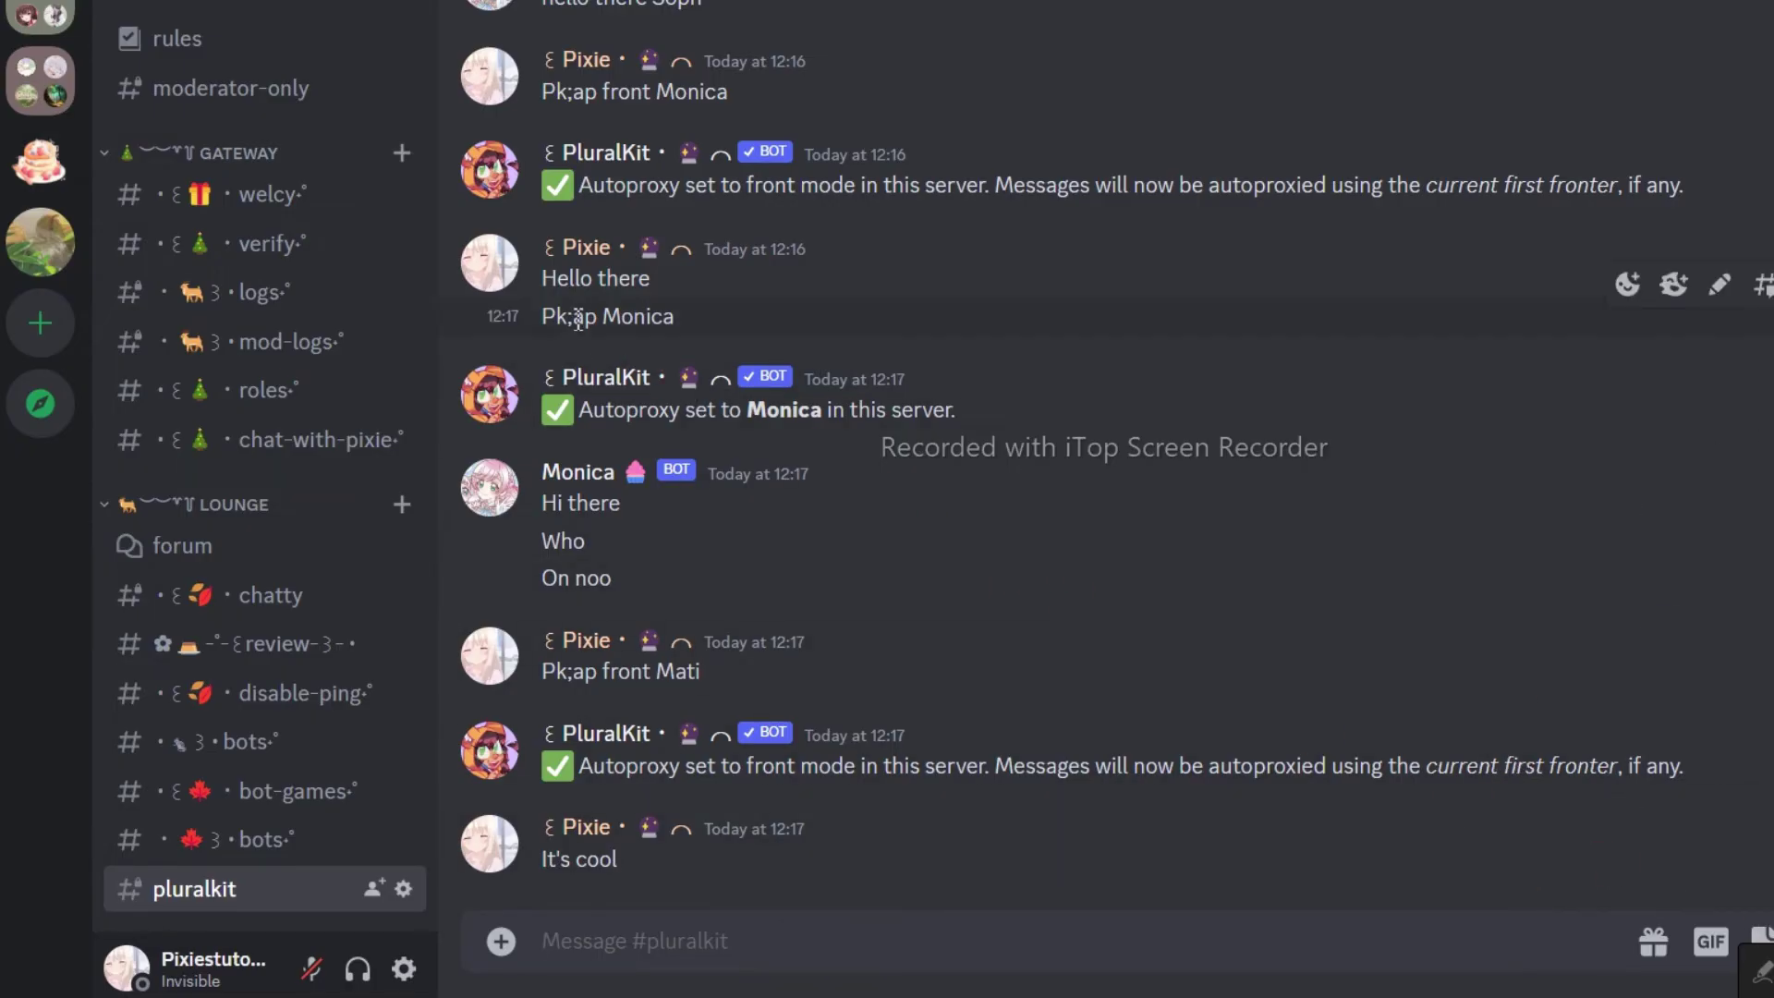
Step: Reuse the "Pk;ap" command without front, replacing the second member's name with the first member's, to autoproxy as the first member
left_click_drag(544, 318, 674, 317)
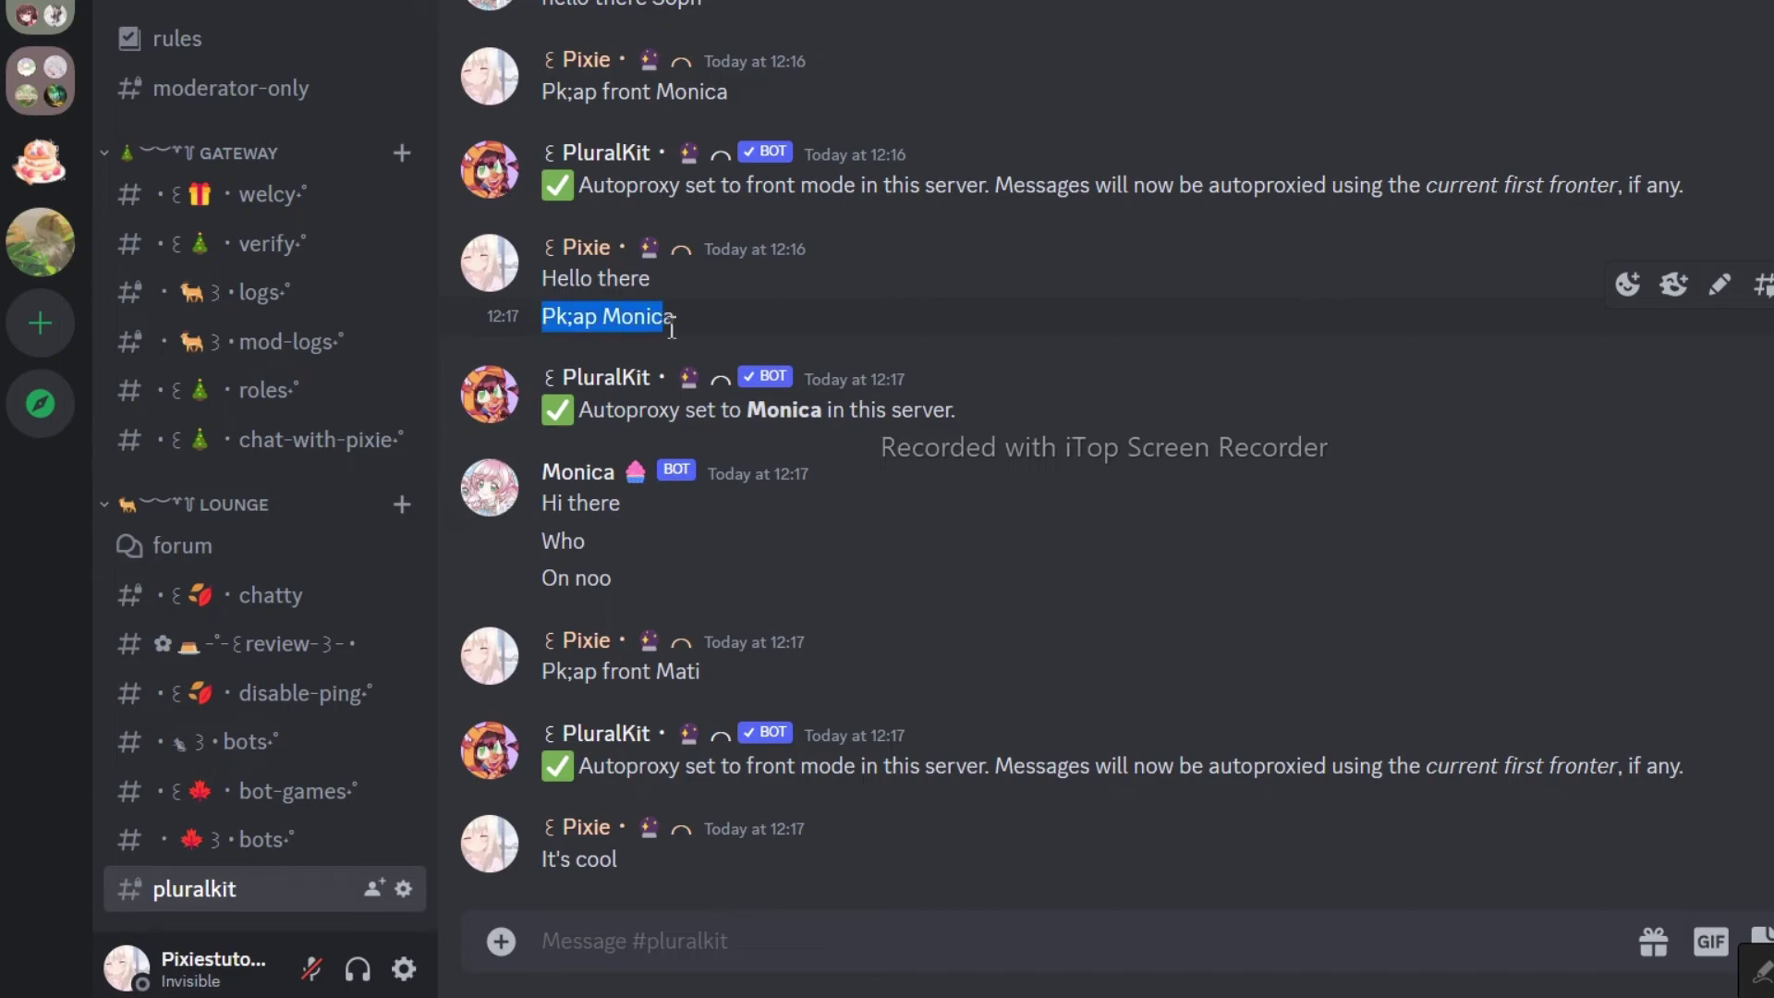
left_click(714, 935)
key("ctrl+v")
left_click_drag(674, 955, 619, 955)
key("BackSpace")
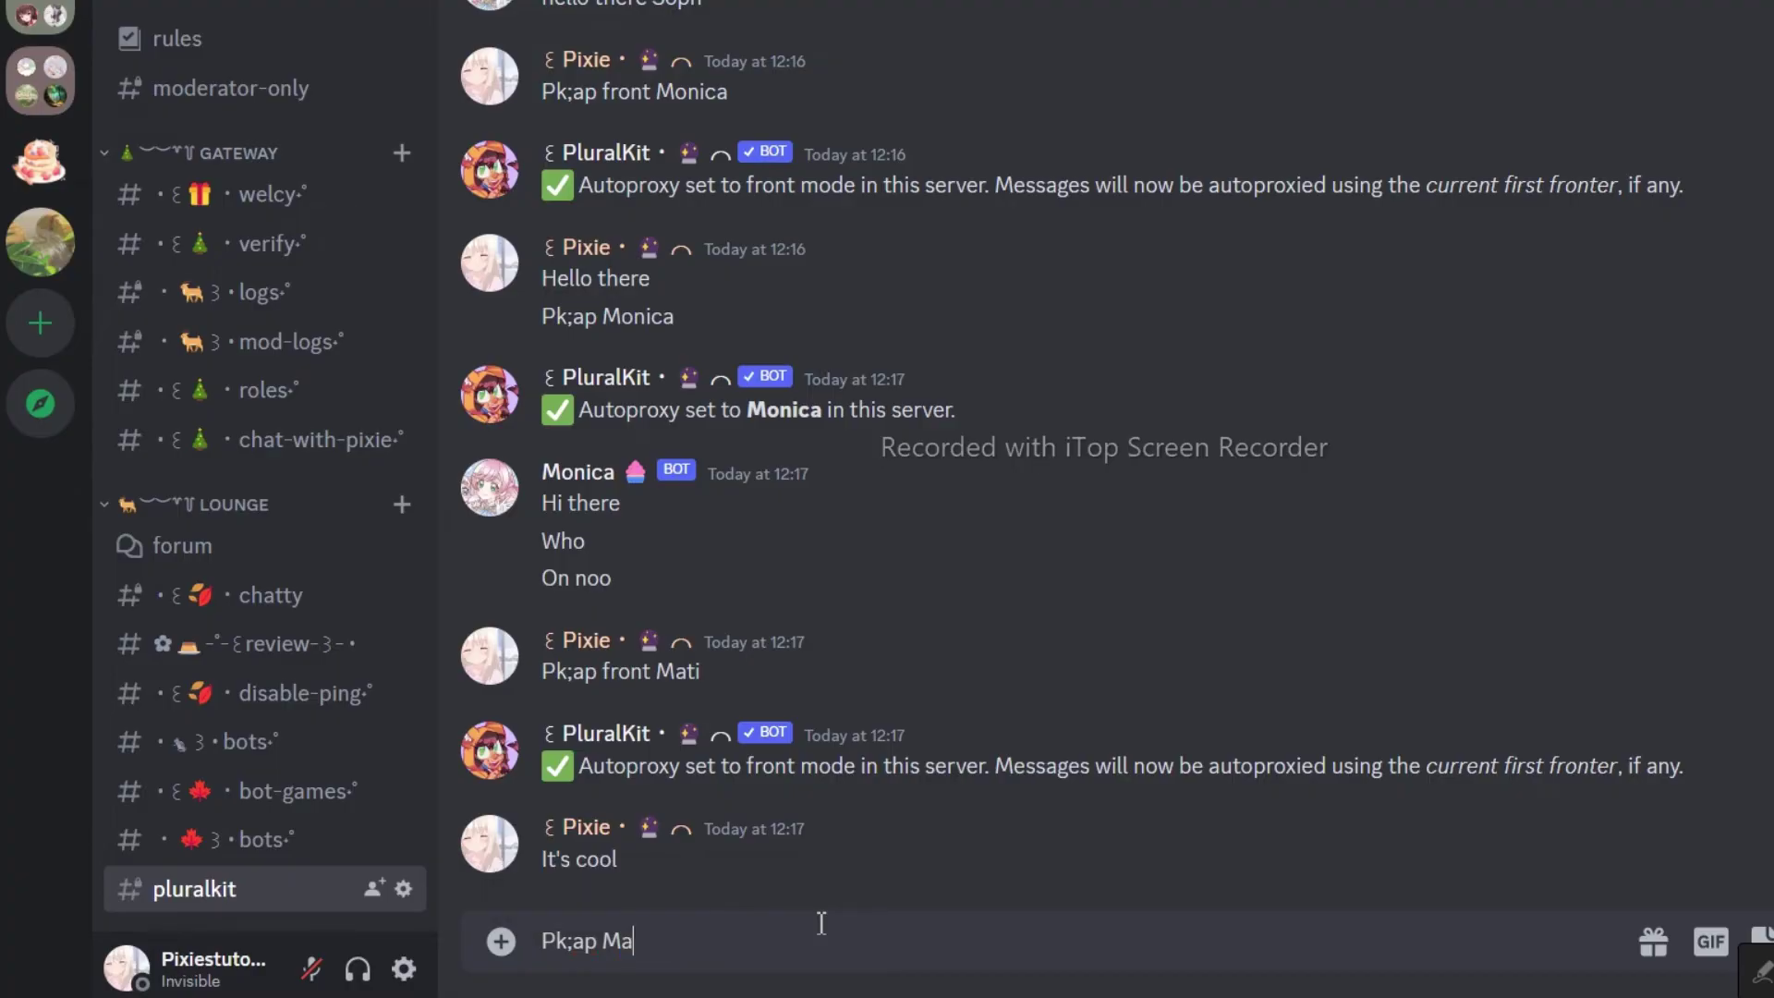
key("Return")
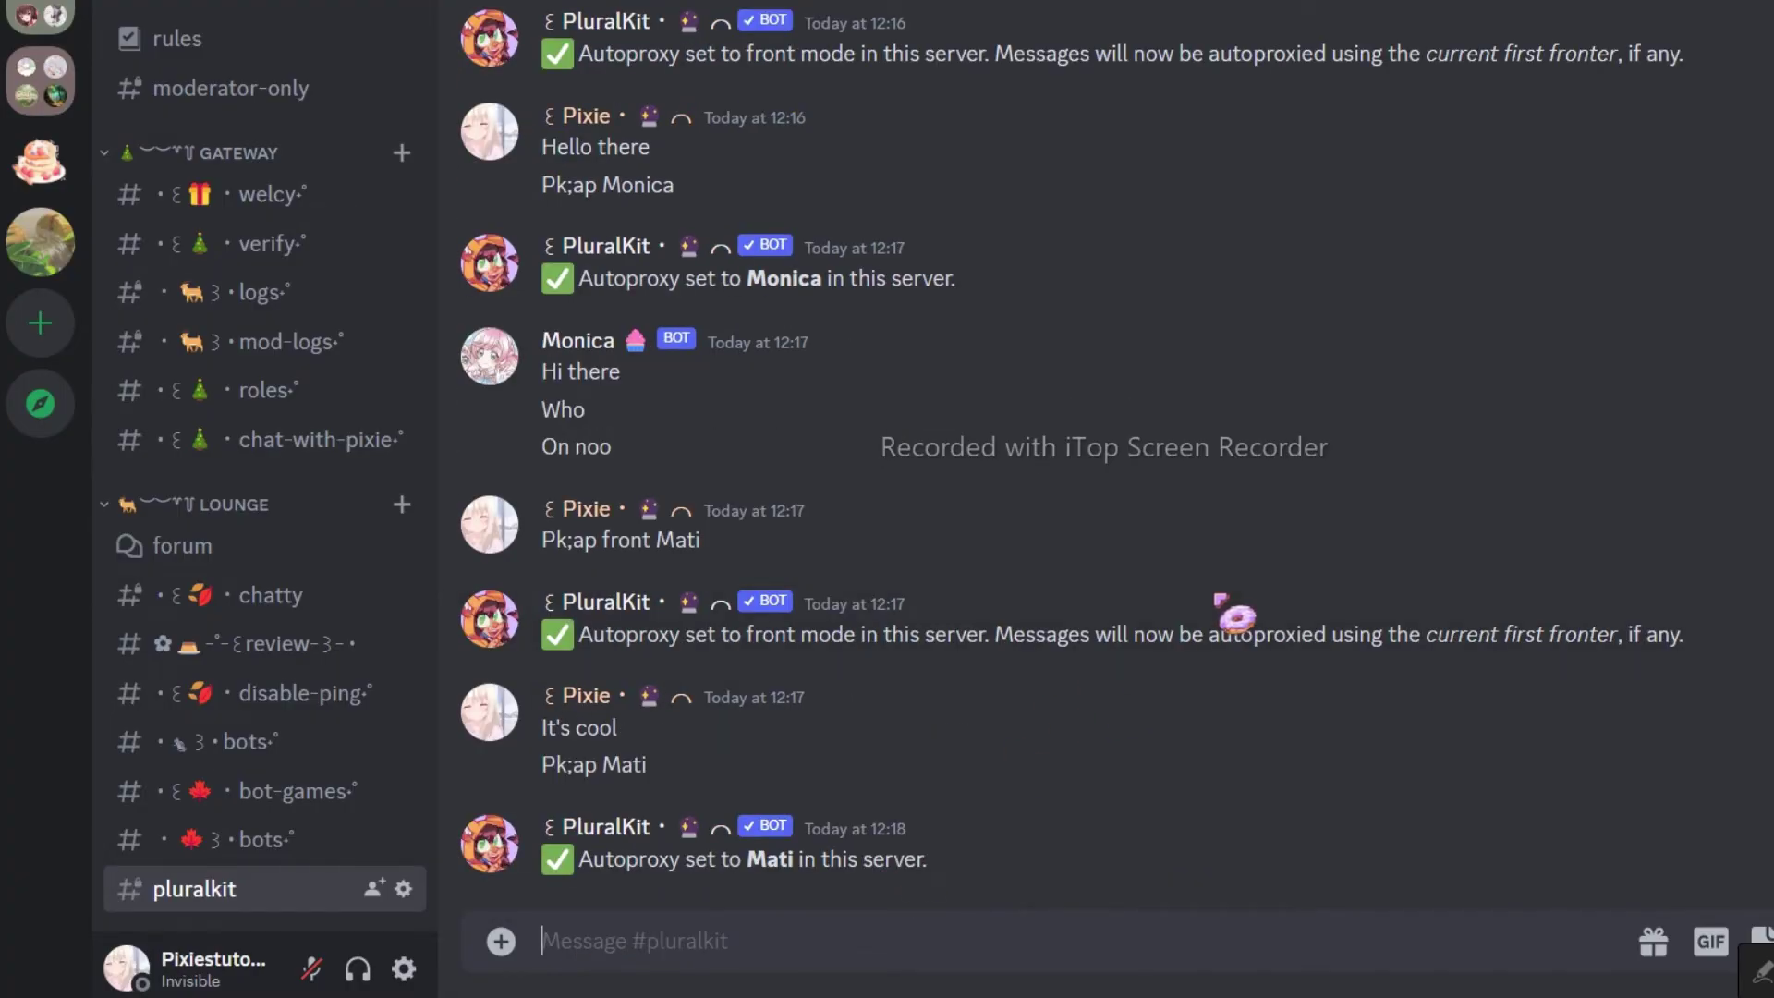
Step: Test the first member's autoproxy by sending the untagged messages "Whoaaa", "jsdadlkas", "lkdlaskda" and "kdlaksd"
type("Whoaaa")
key("Return")
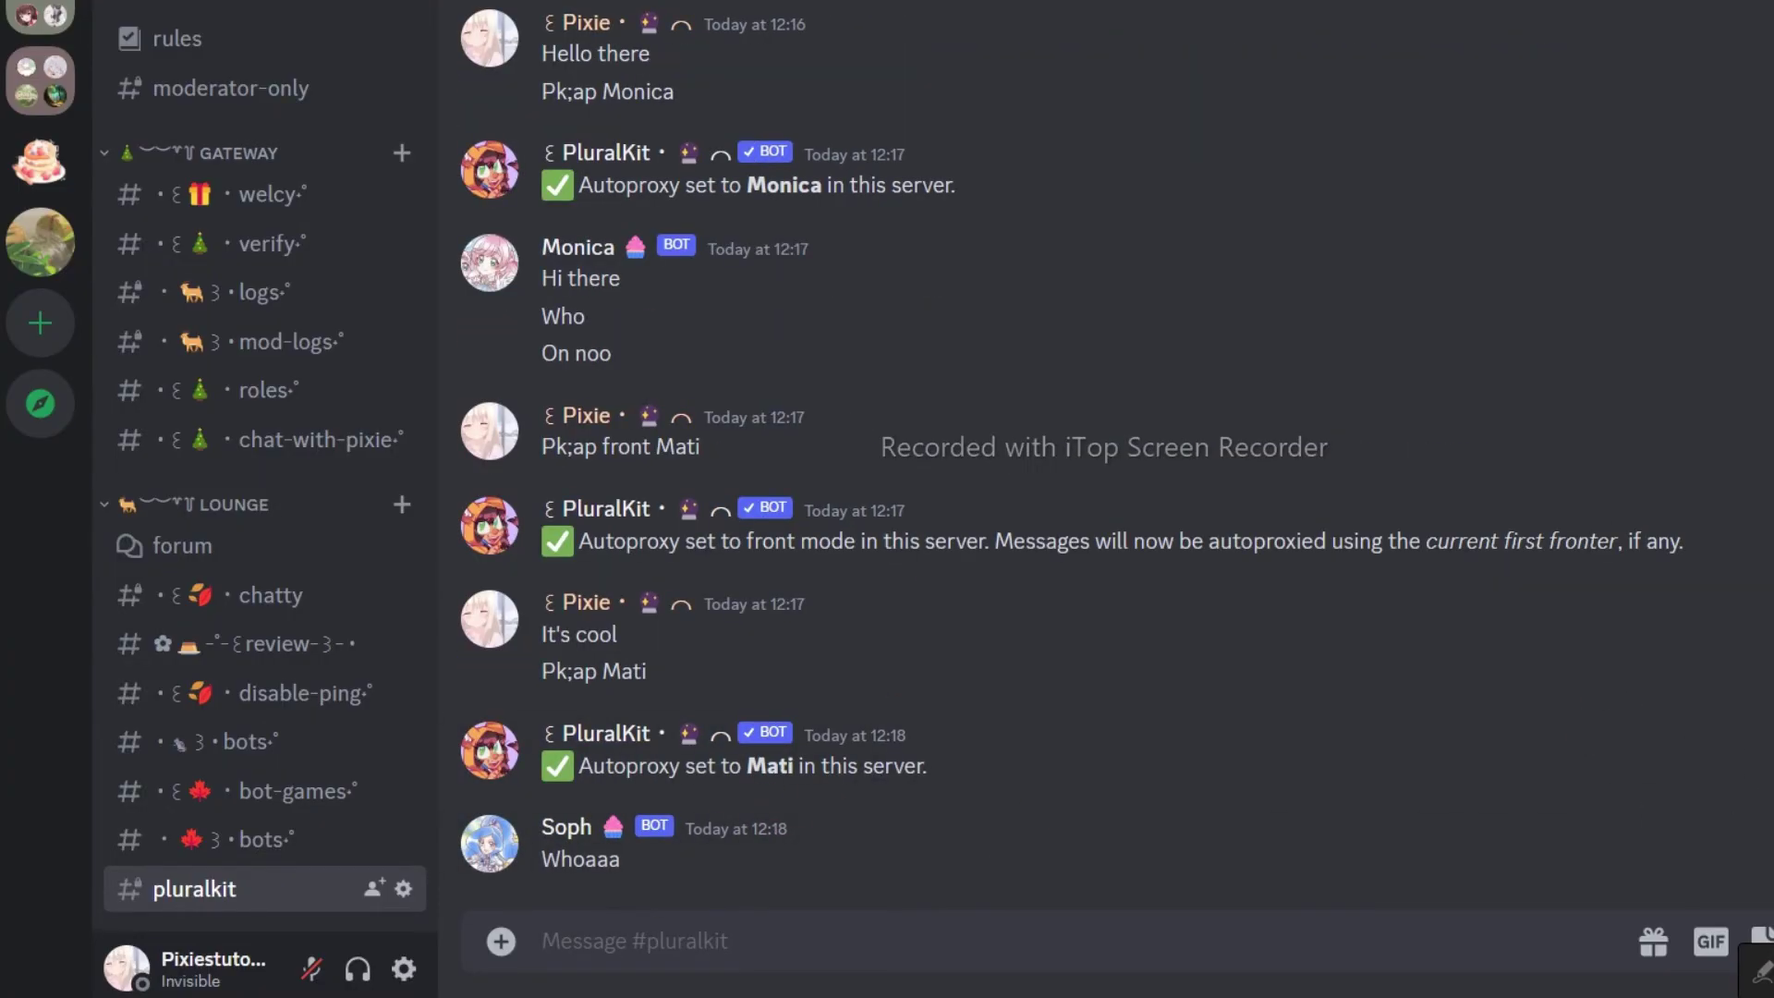
type("jsdadlkas")
key("Return")
type("lkdlaskda")
key("Return")
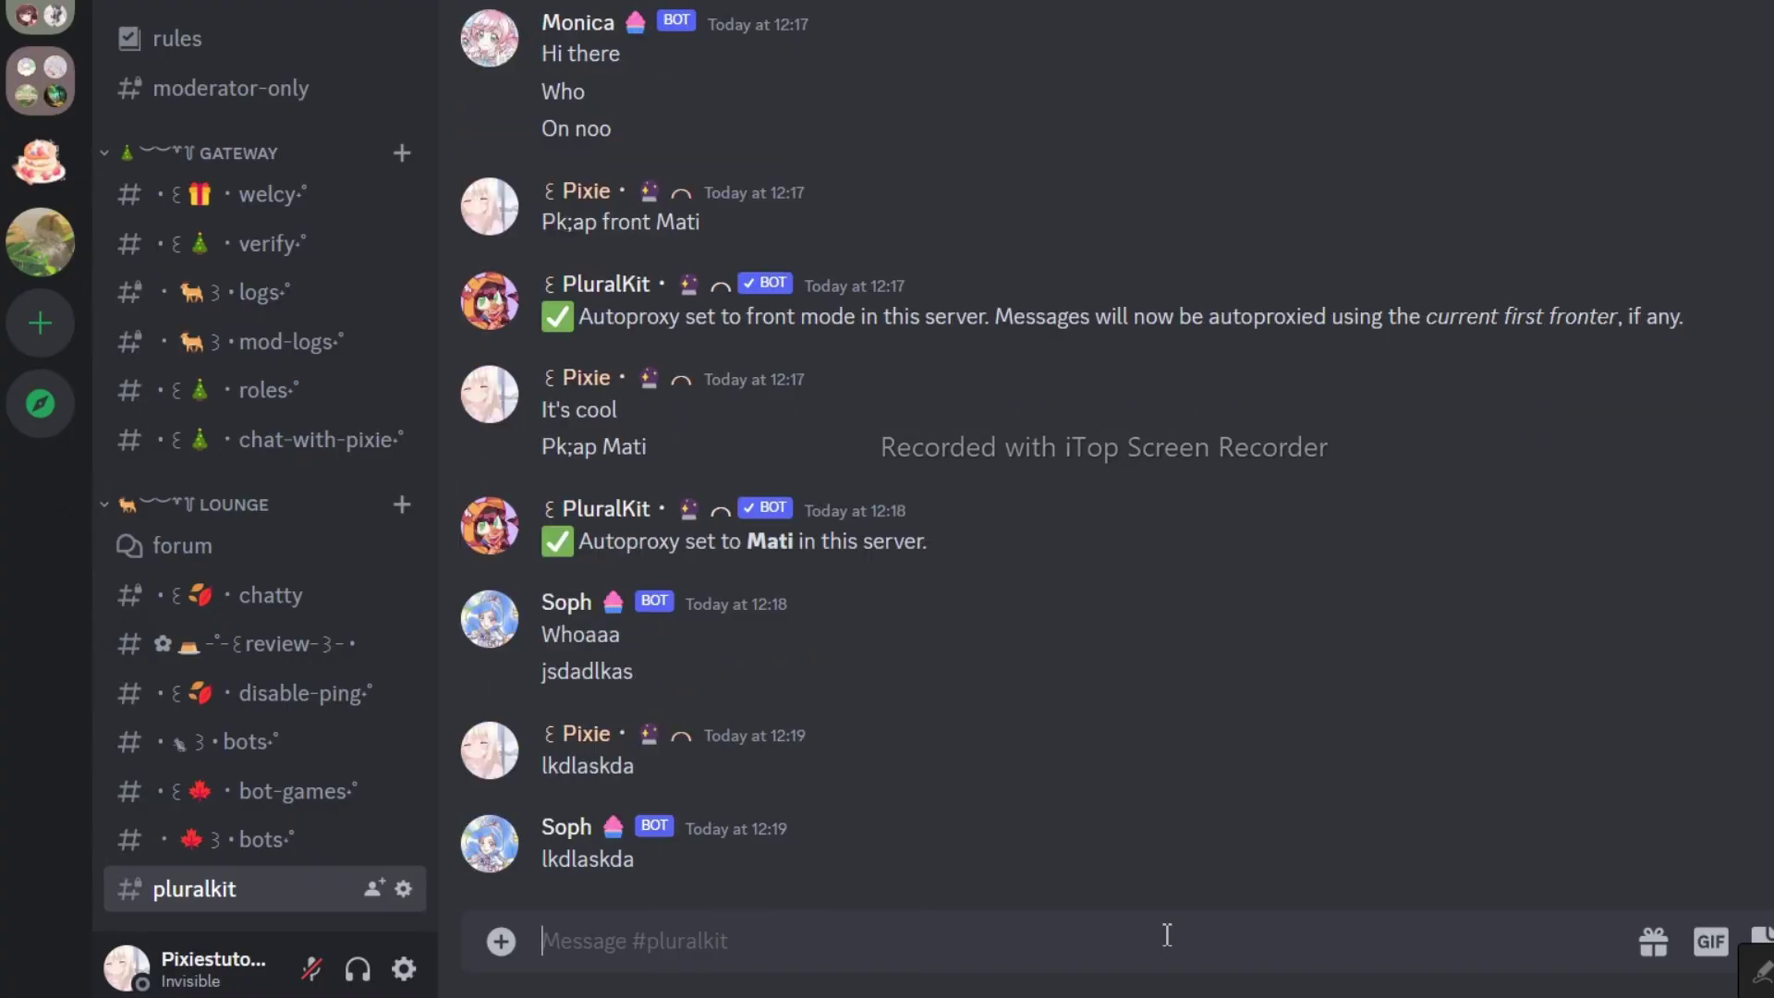
type("kdlaksd")
key("Return")
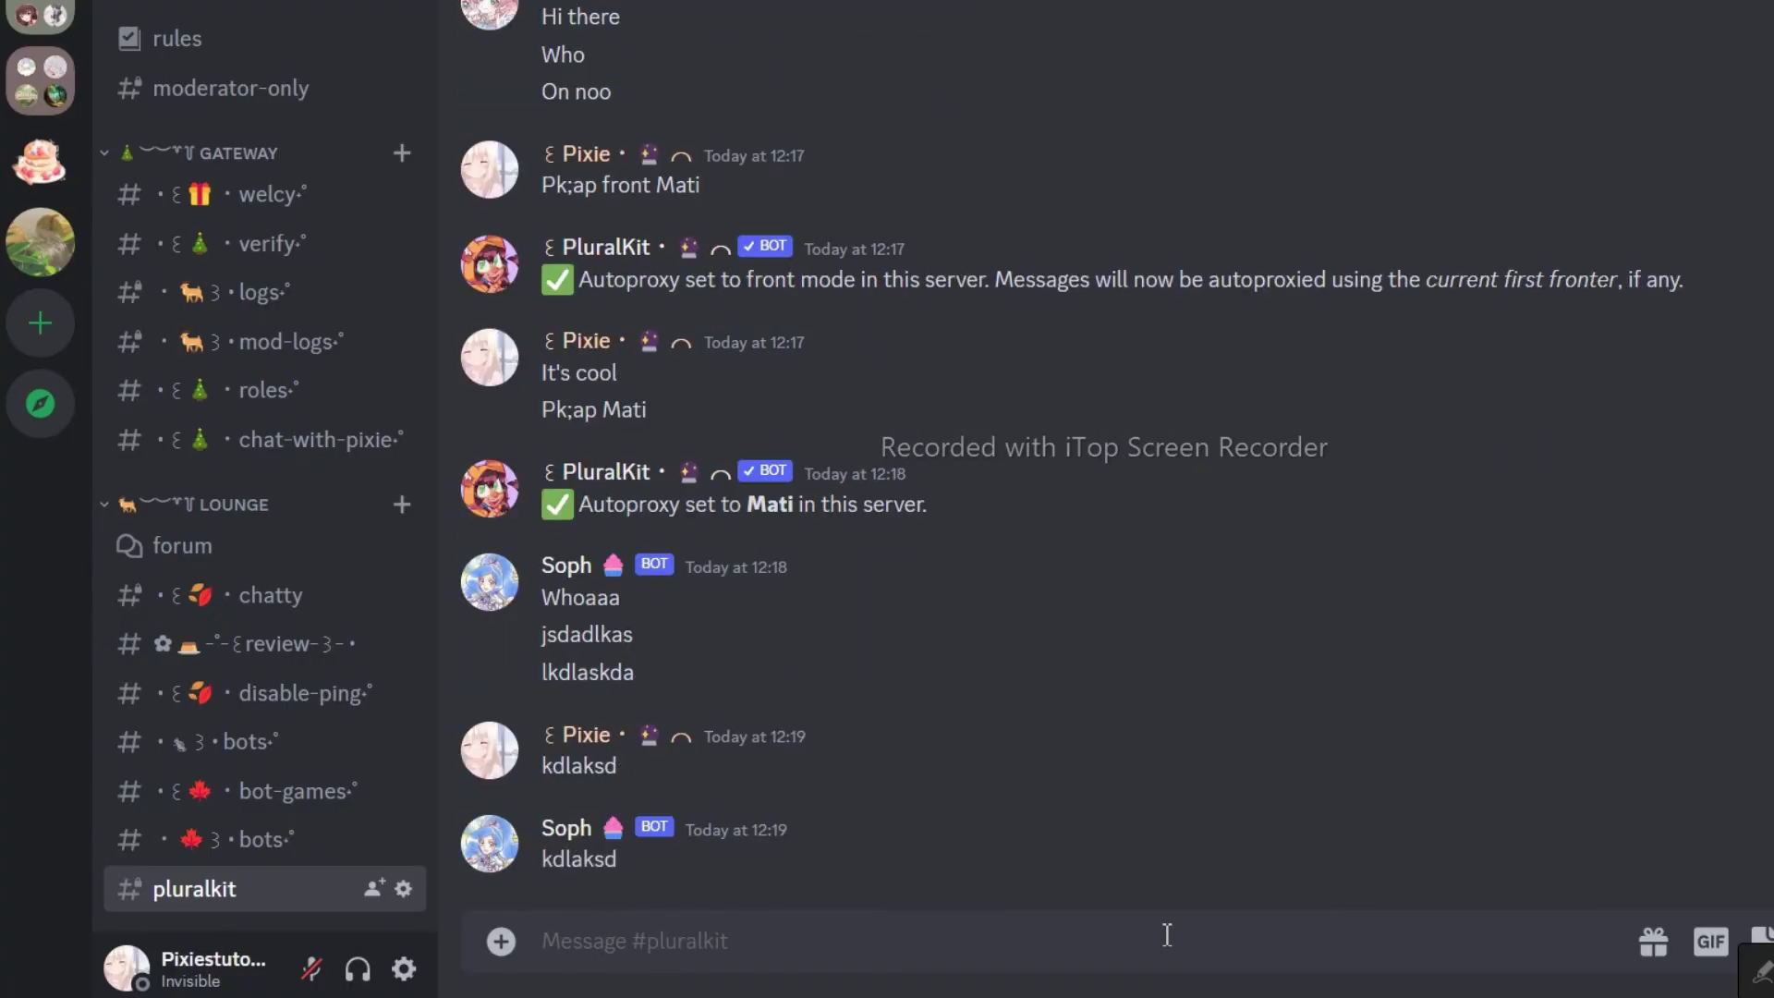
Step: Turn autoproxy off in the server with "pk;autoproxy off" and send "adada" as a test message
type("pk;autoproxy off")
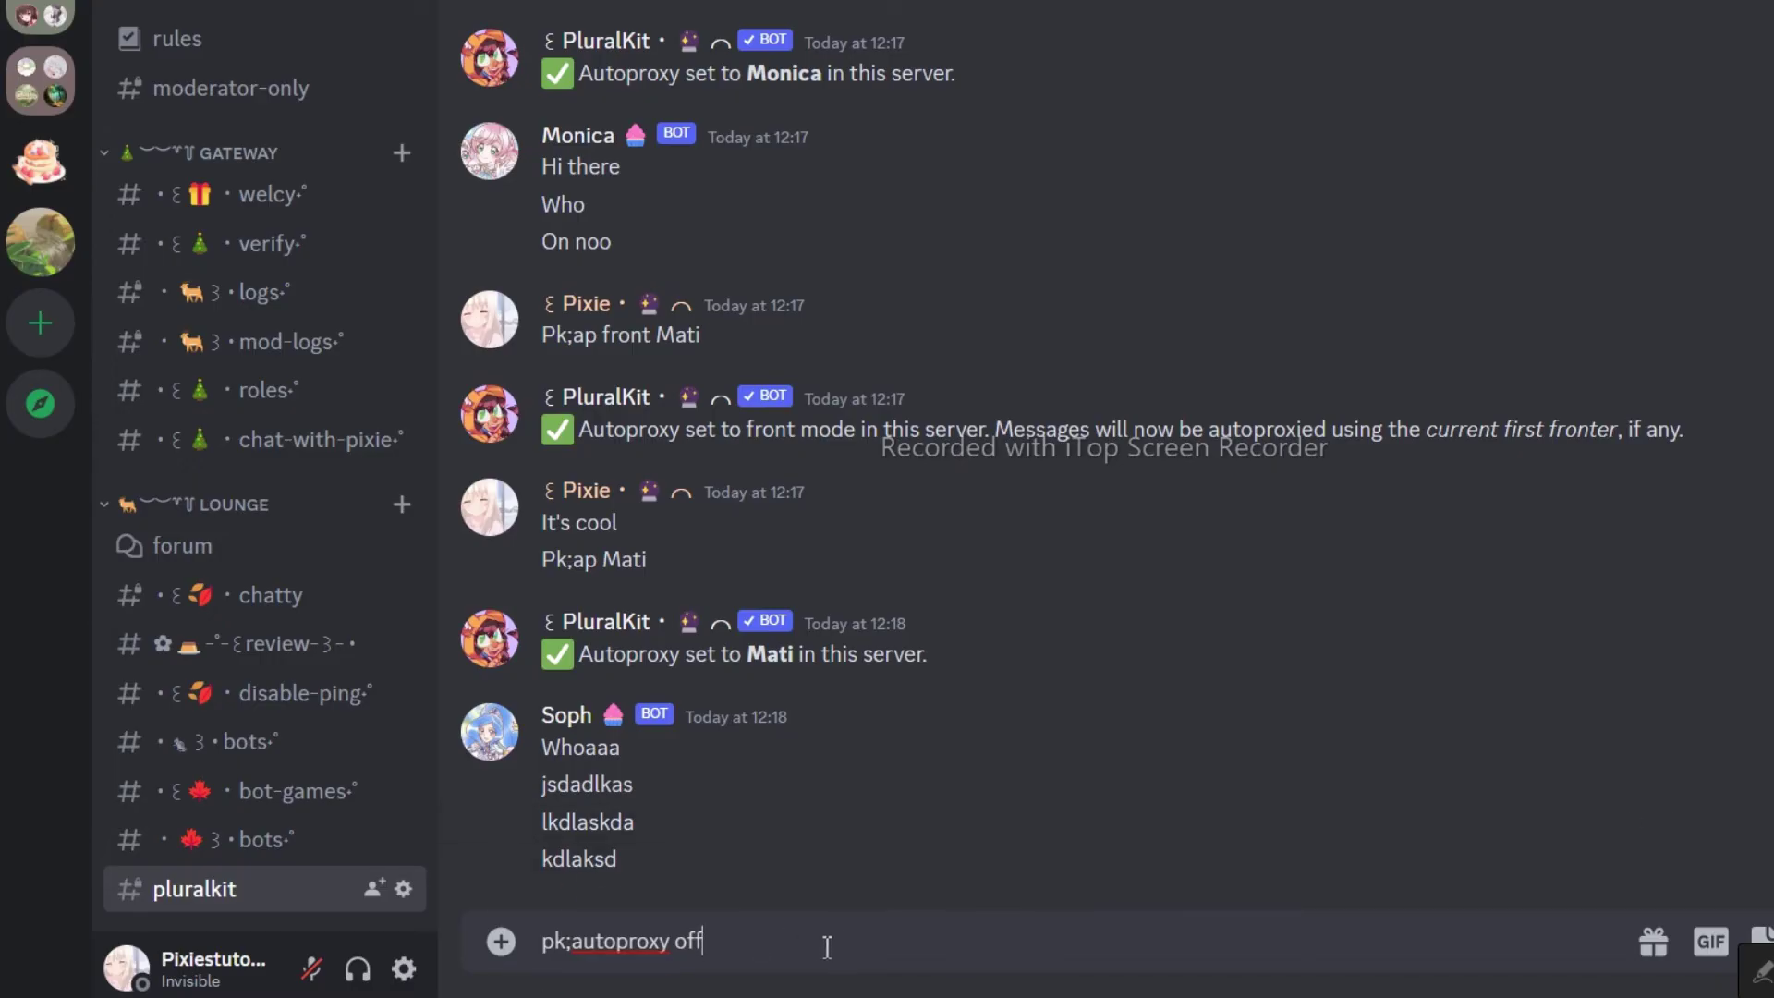
key("Return")
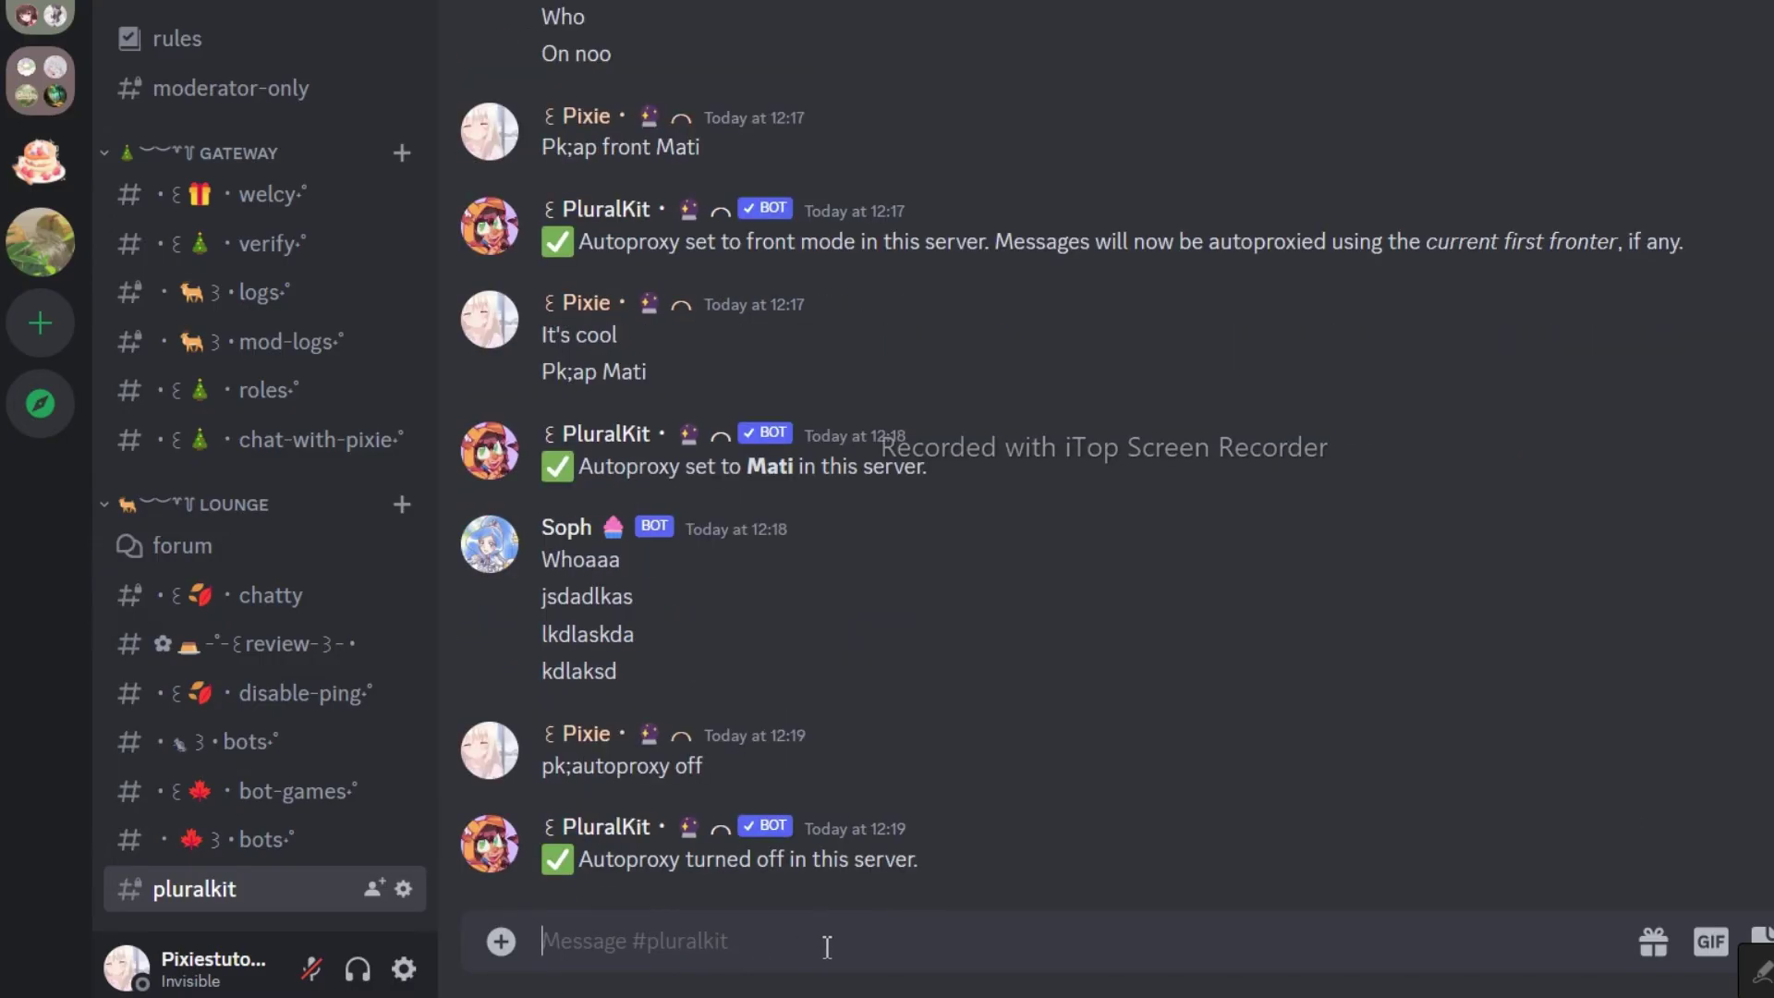
type("adada")
key("Return")
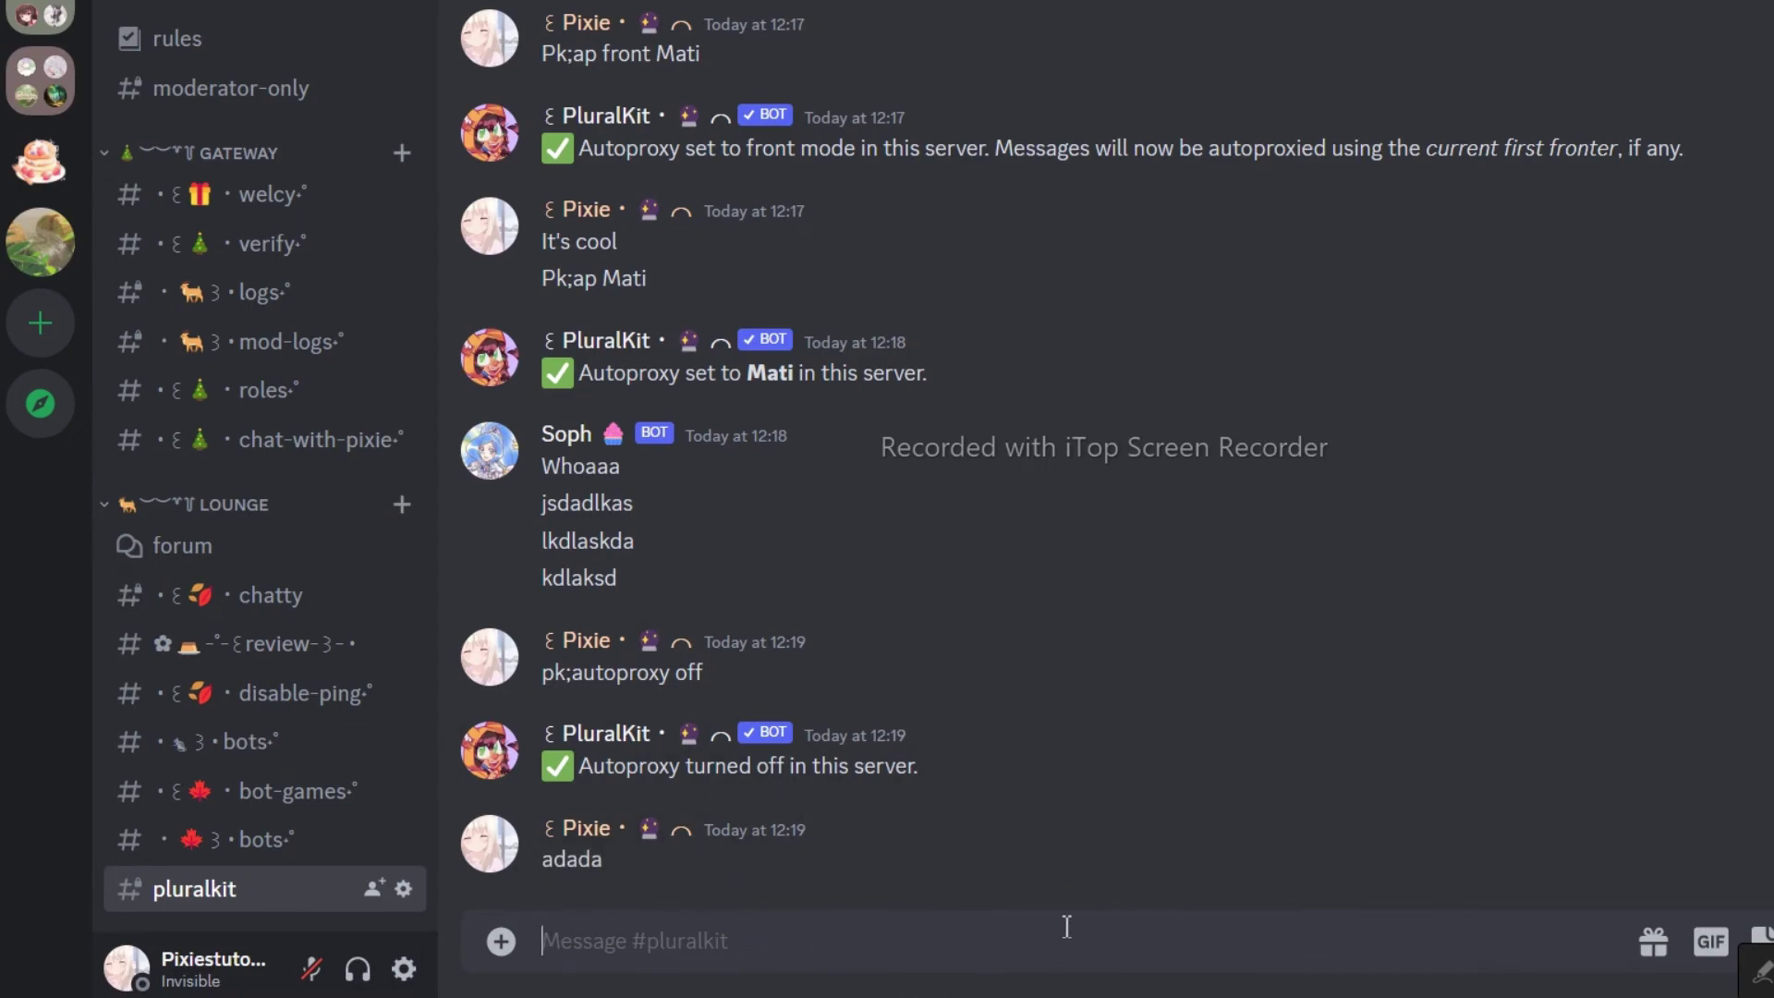
Step: Register two front switches with "Pk;sw": one to the member sharing the account's display name, followed by one to the first member
type("Pk;sw Pixie")
key("Return")
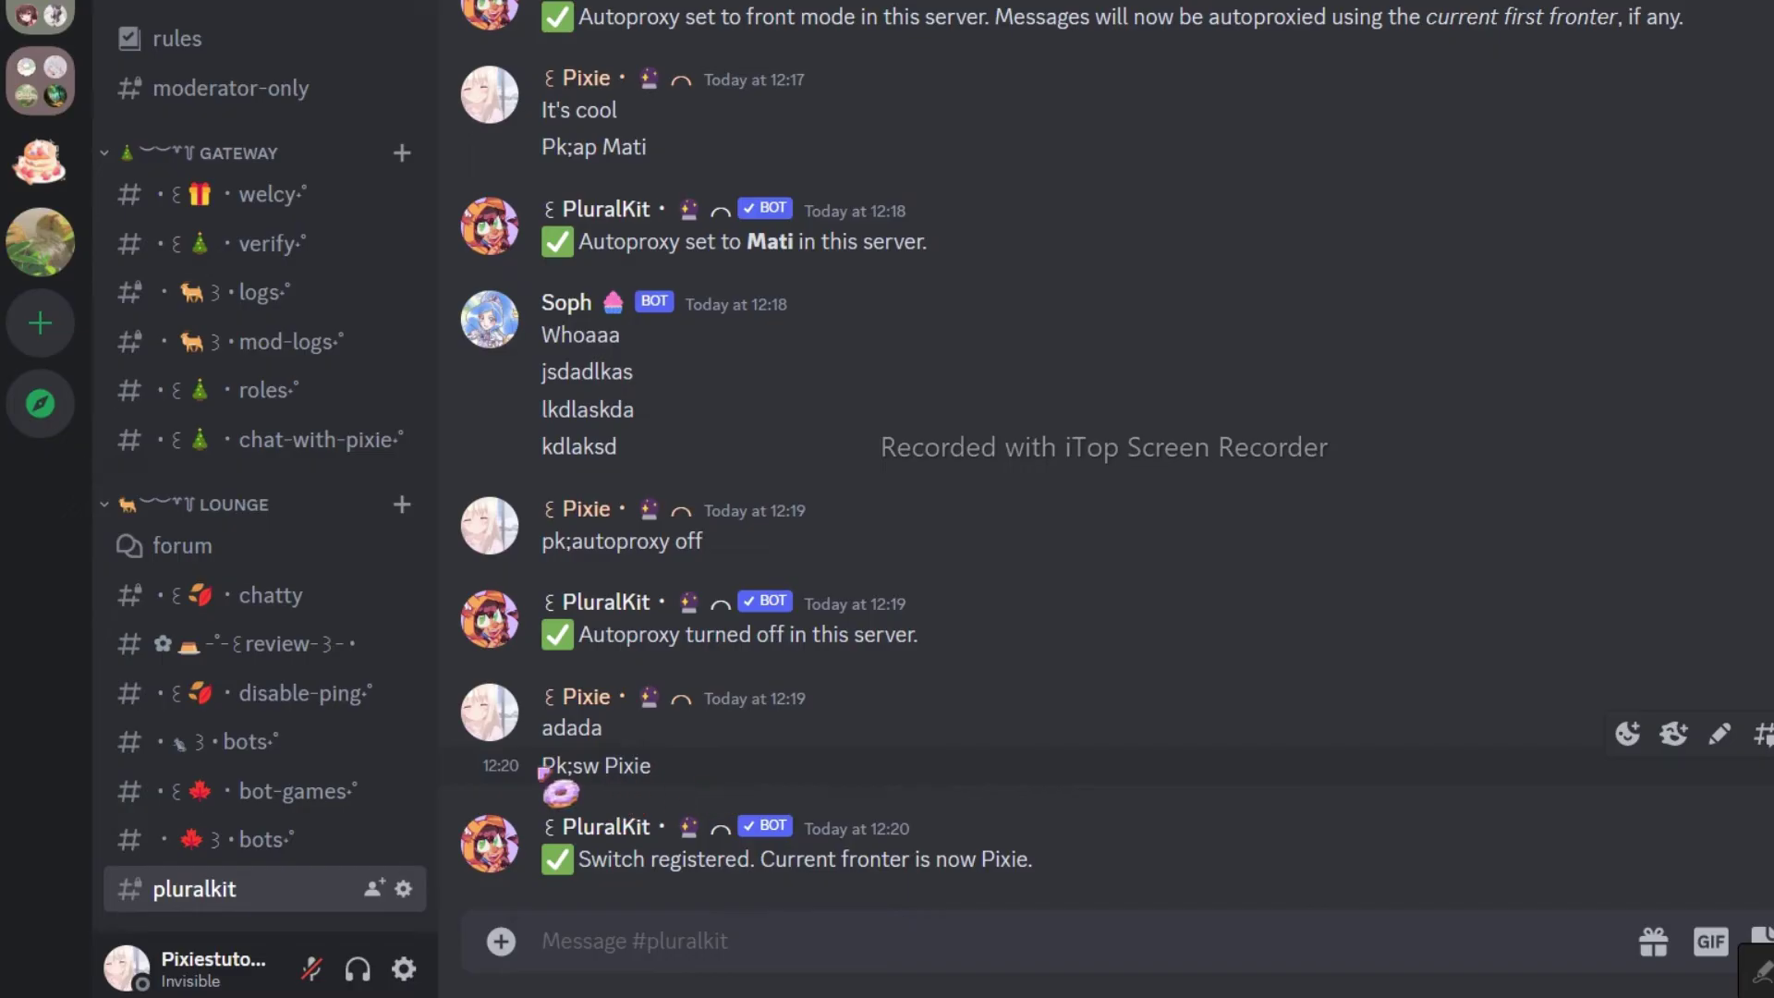
left_click_drag(542, 768, 655, 769)
key("ctrl+c")
left_click(674, 948)
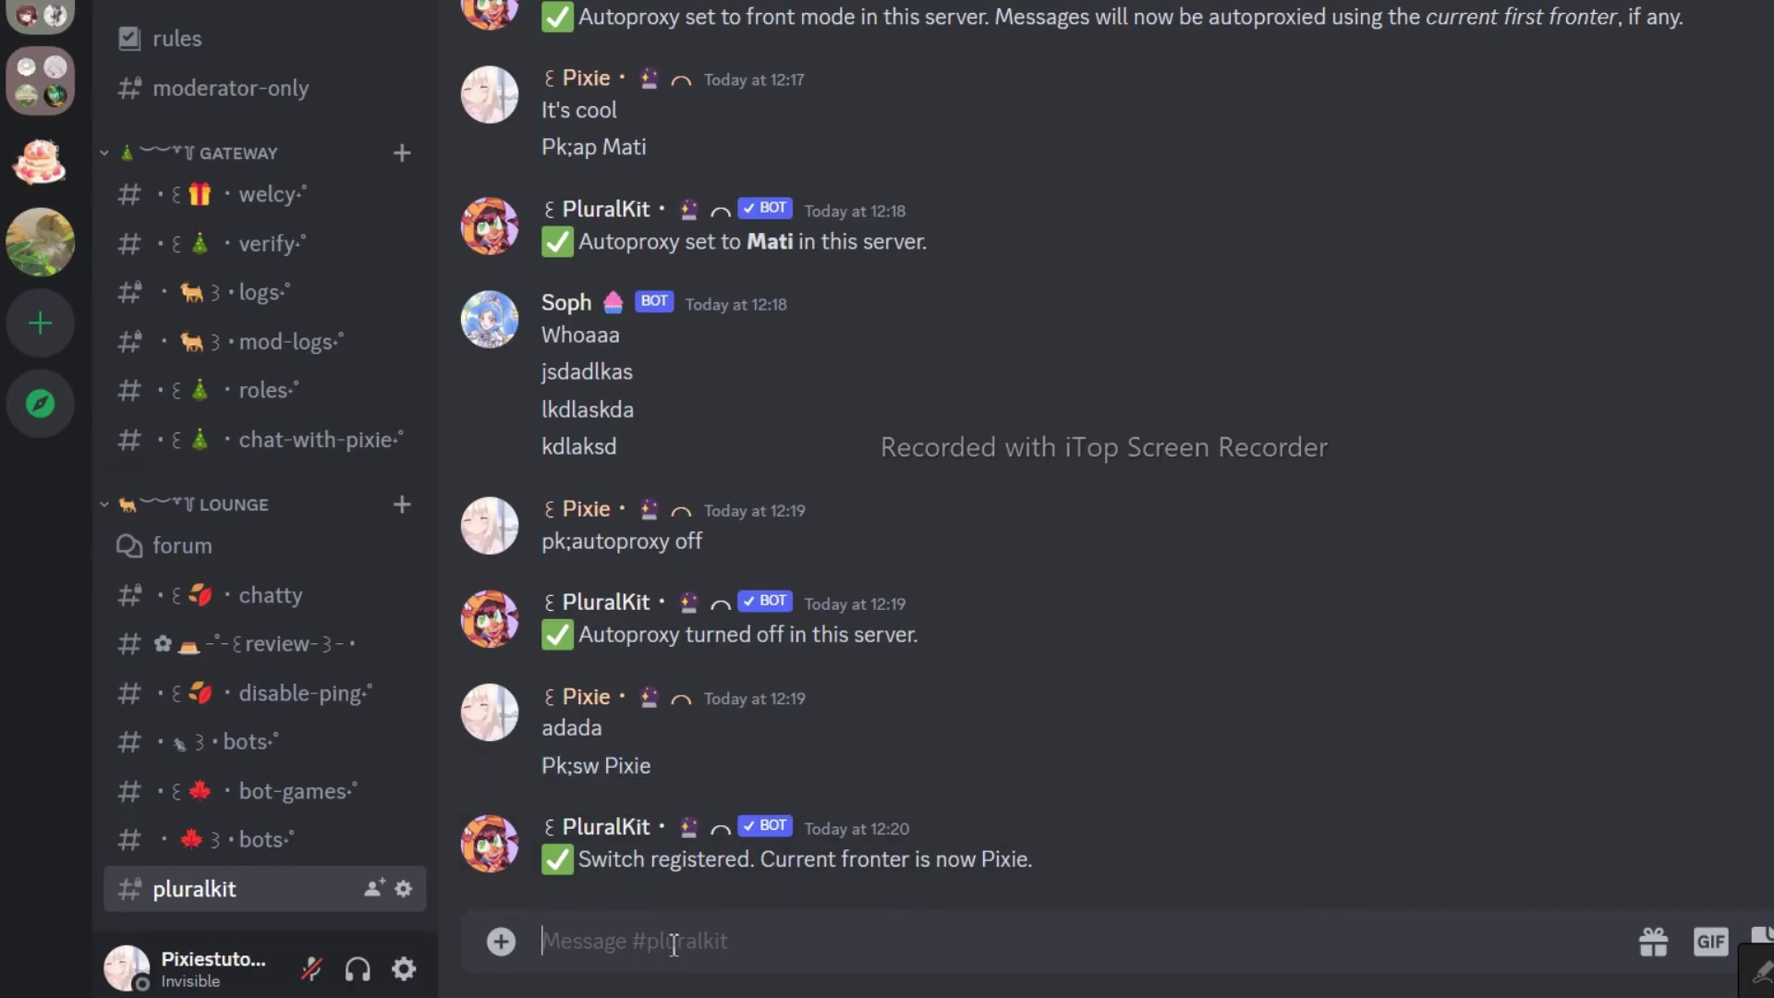
key("ctrl+v")
left_click_drag(651, 942, 615, 947)
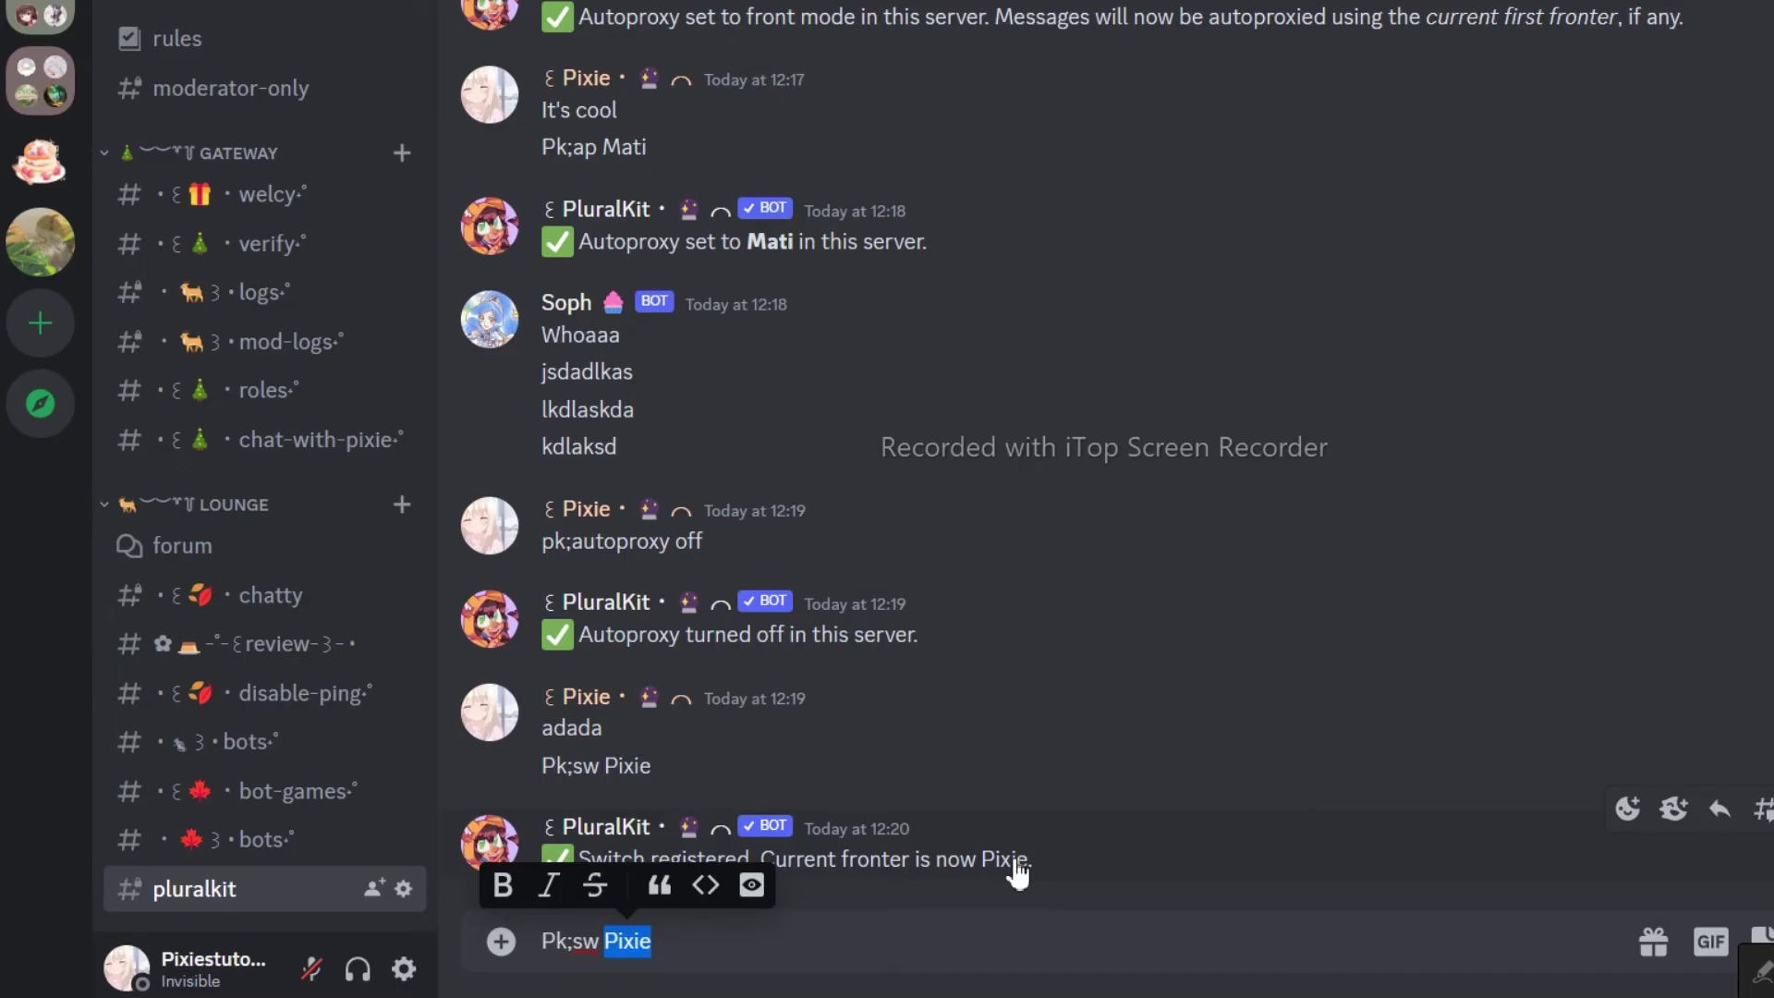
key("BackSpace")
type("Ma")
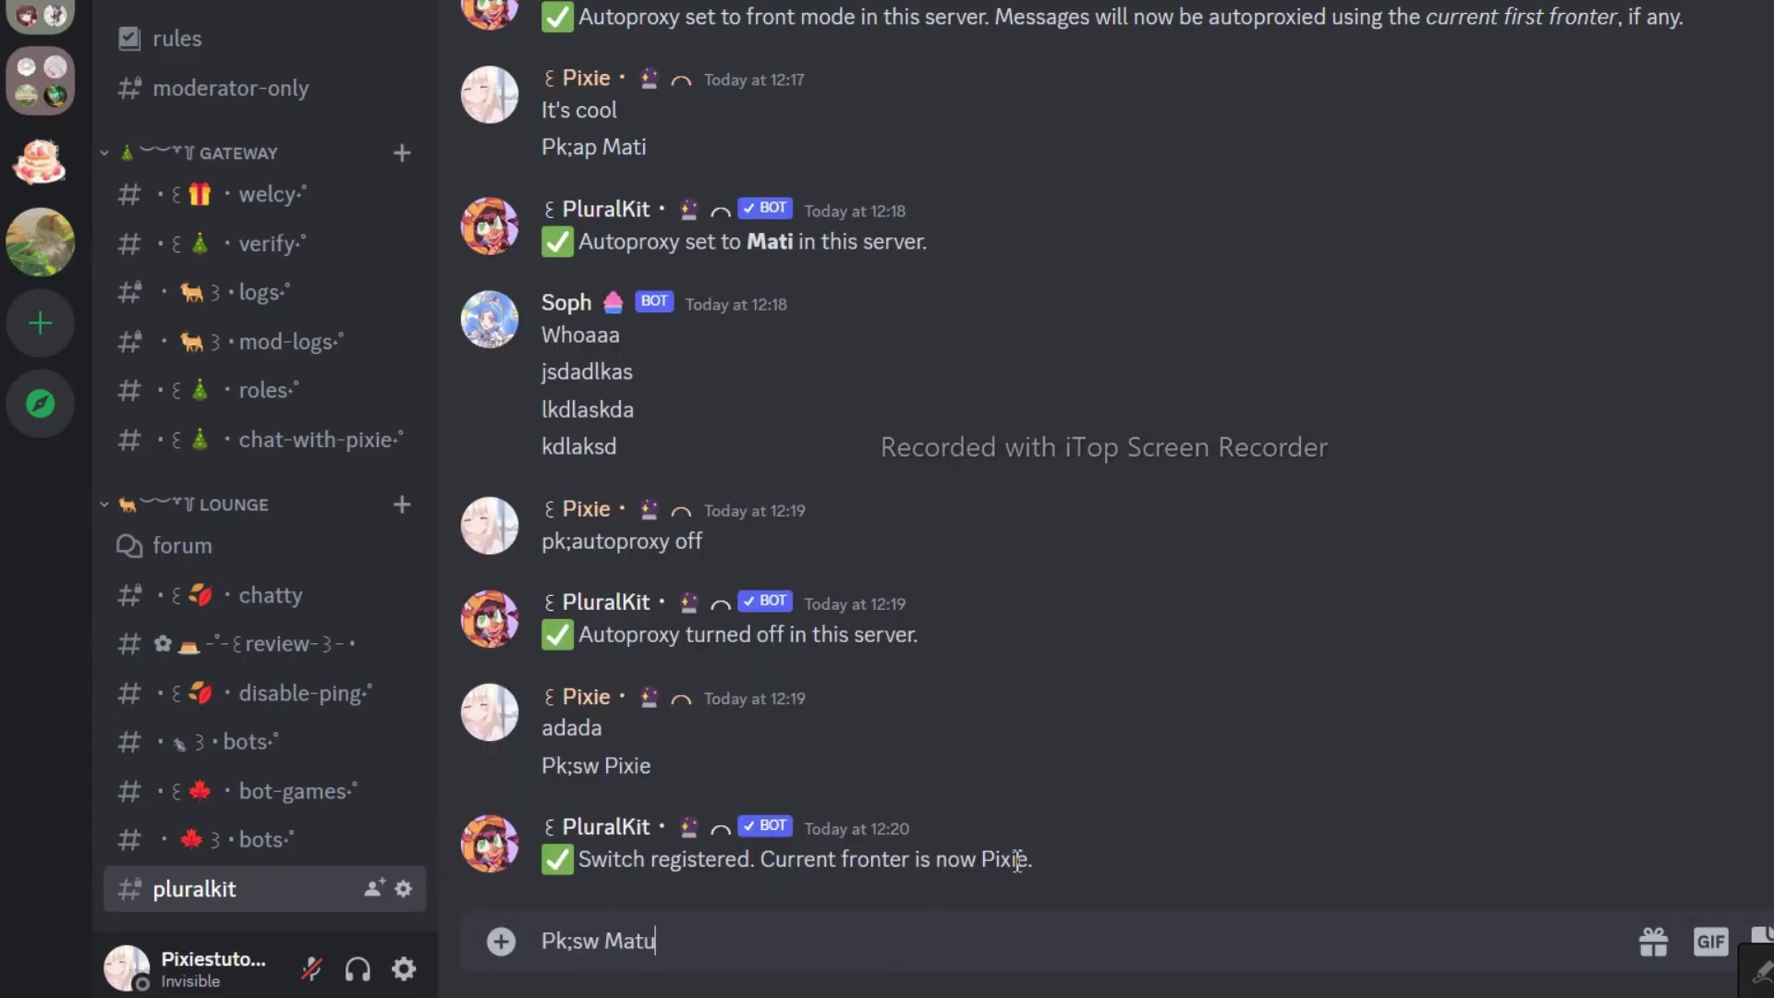
type("ti")
key("Return")
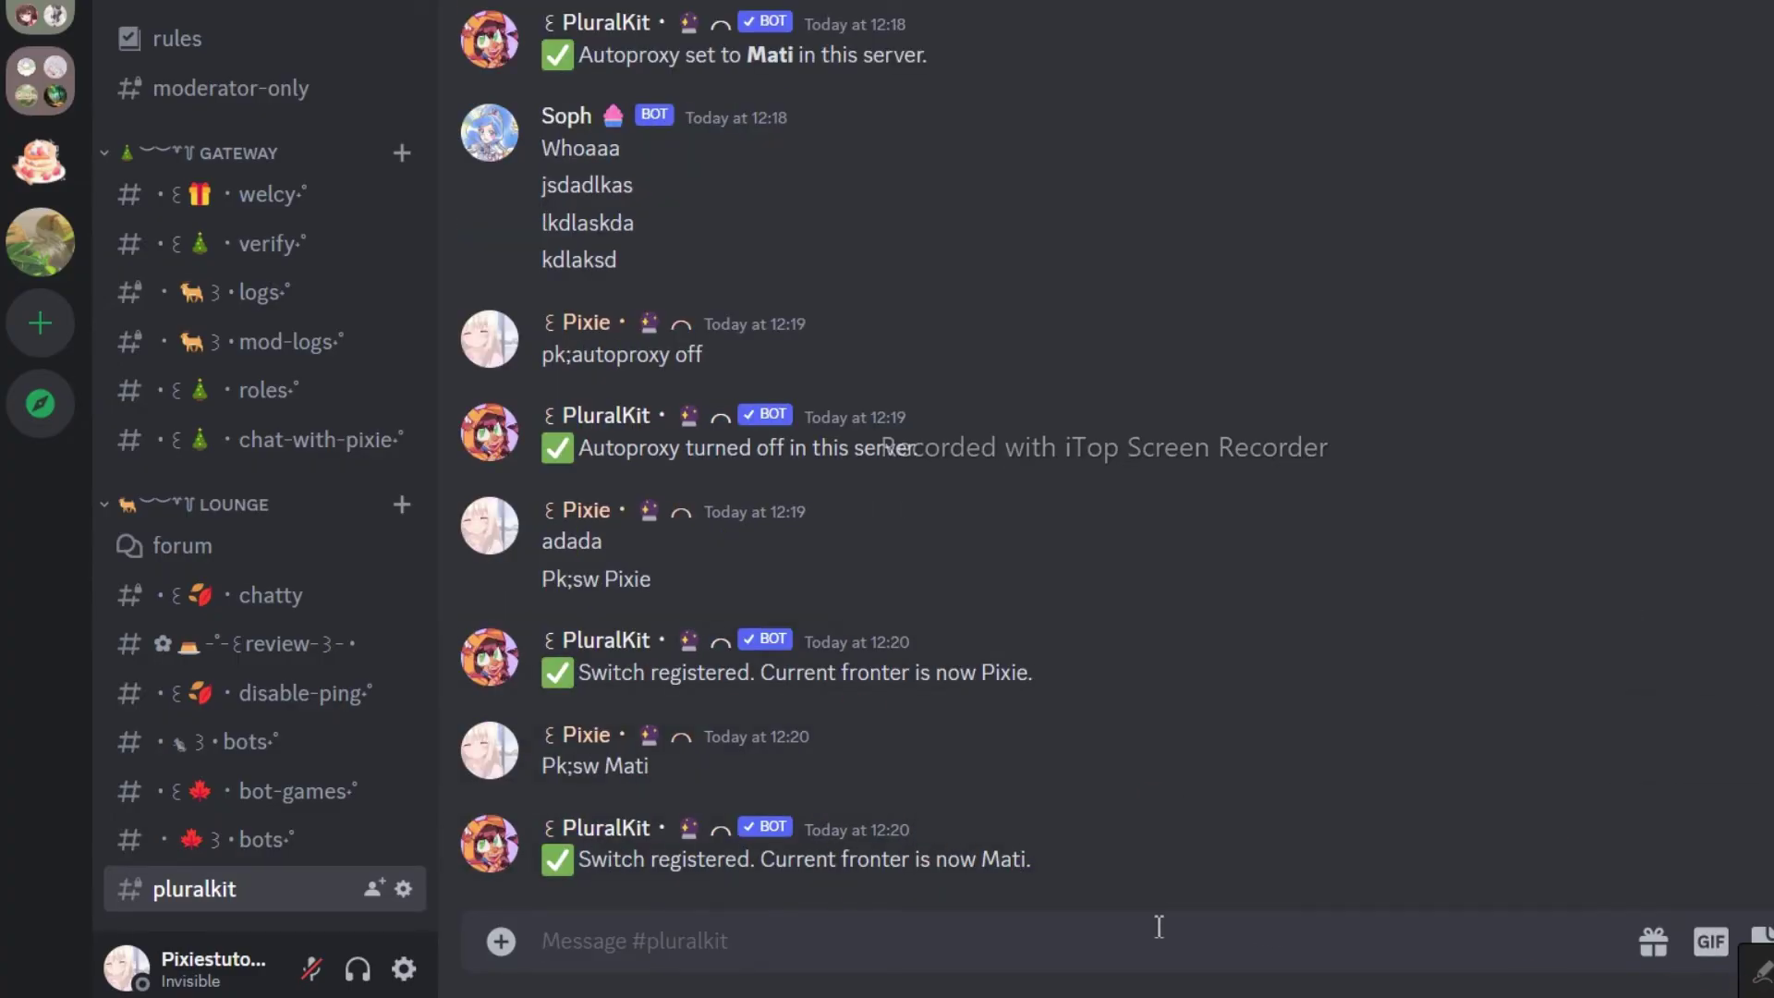
Step: Register a switch-out so that no member is fronting by sending "pk;sw out"
type("pk;sw out")
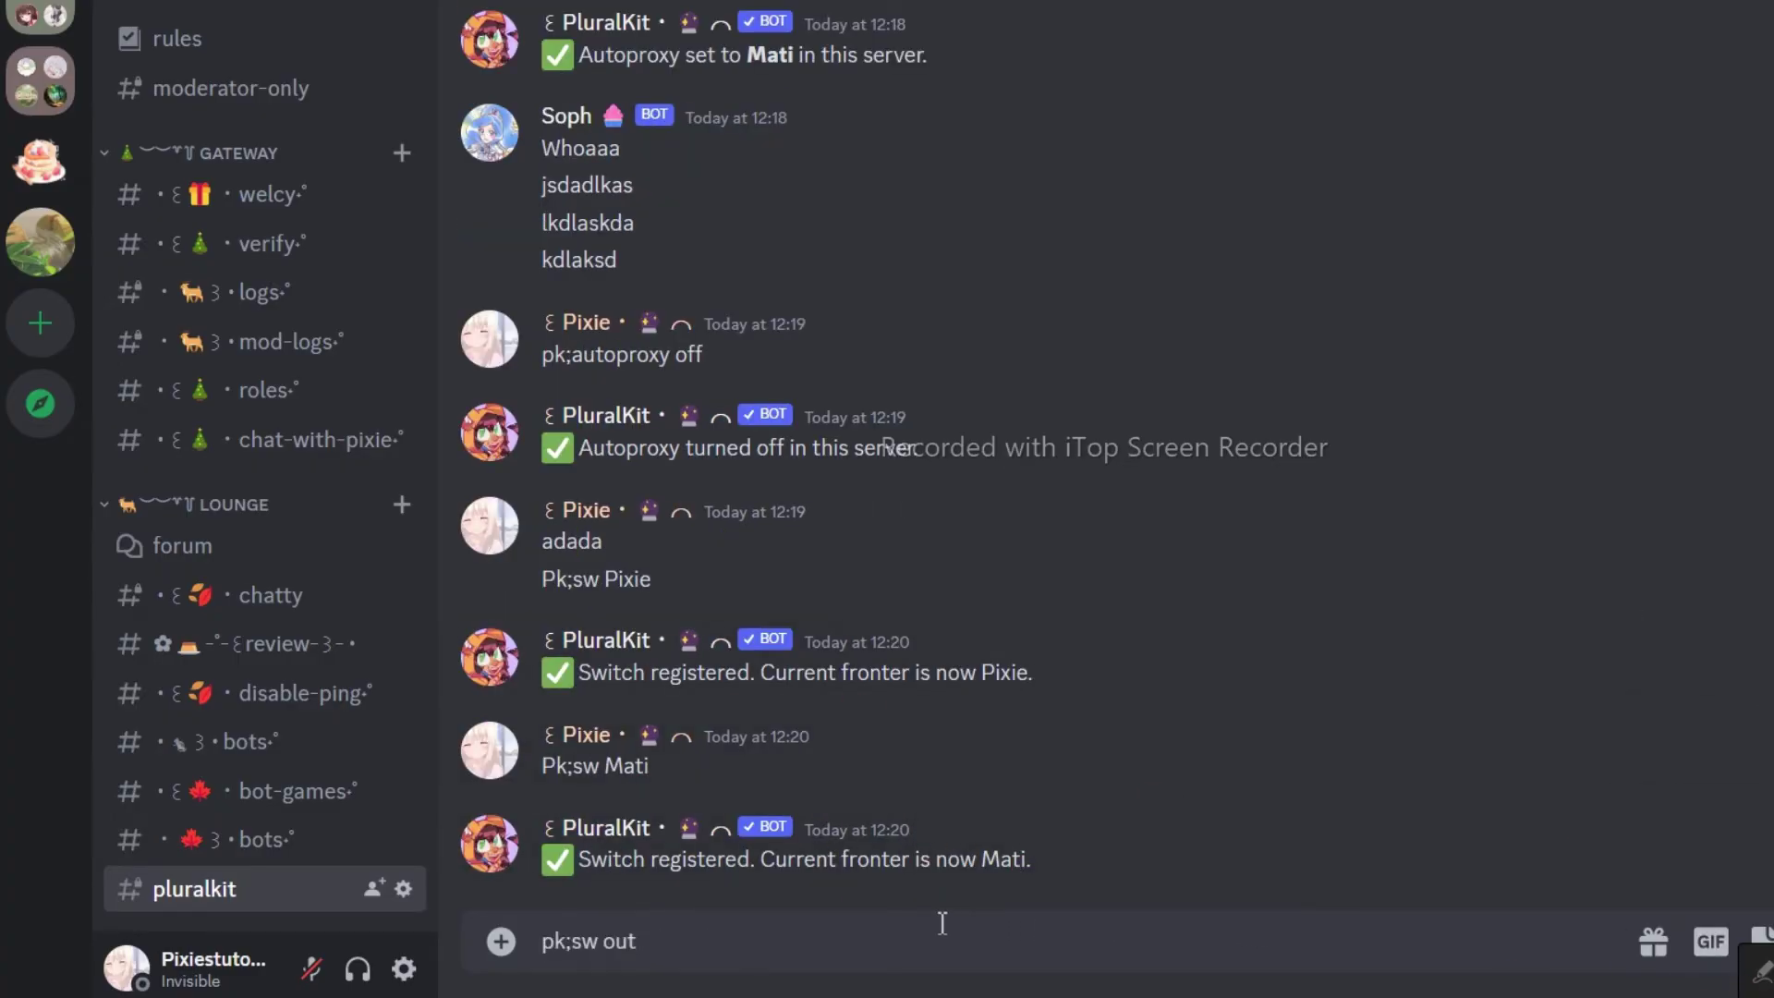
key("Return")
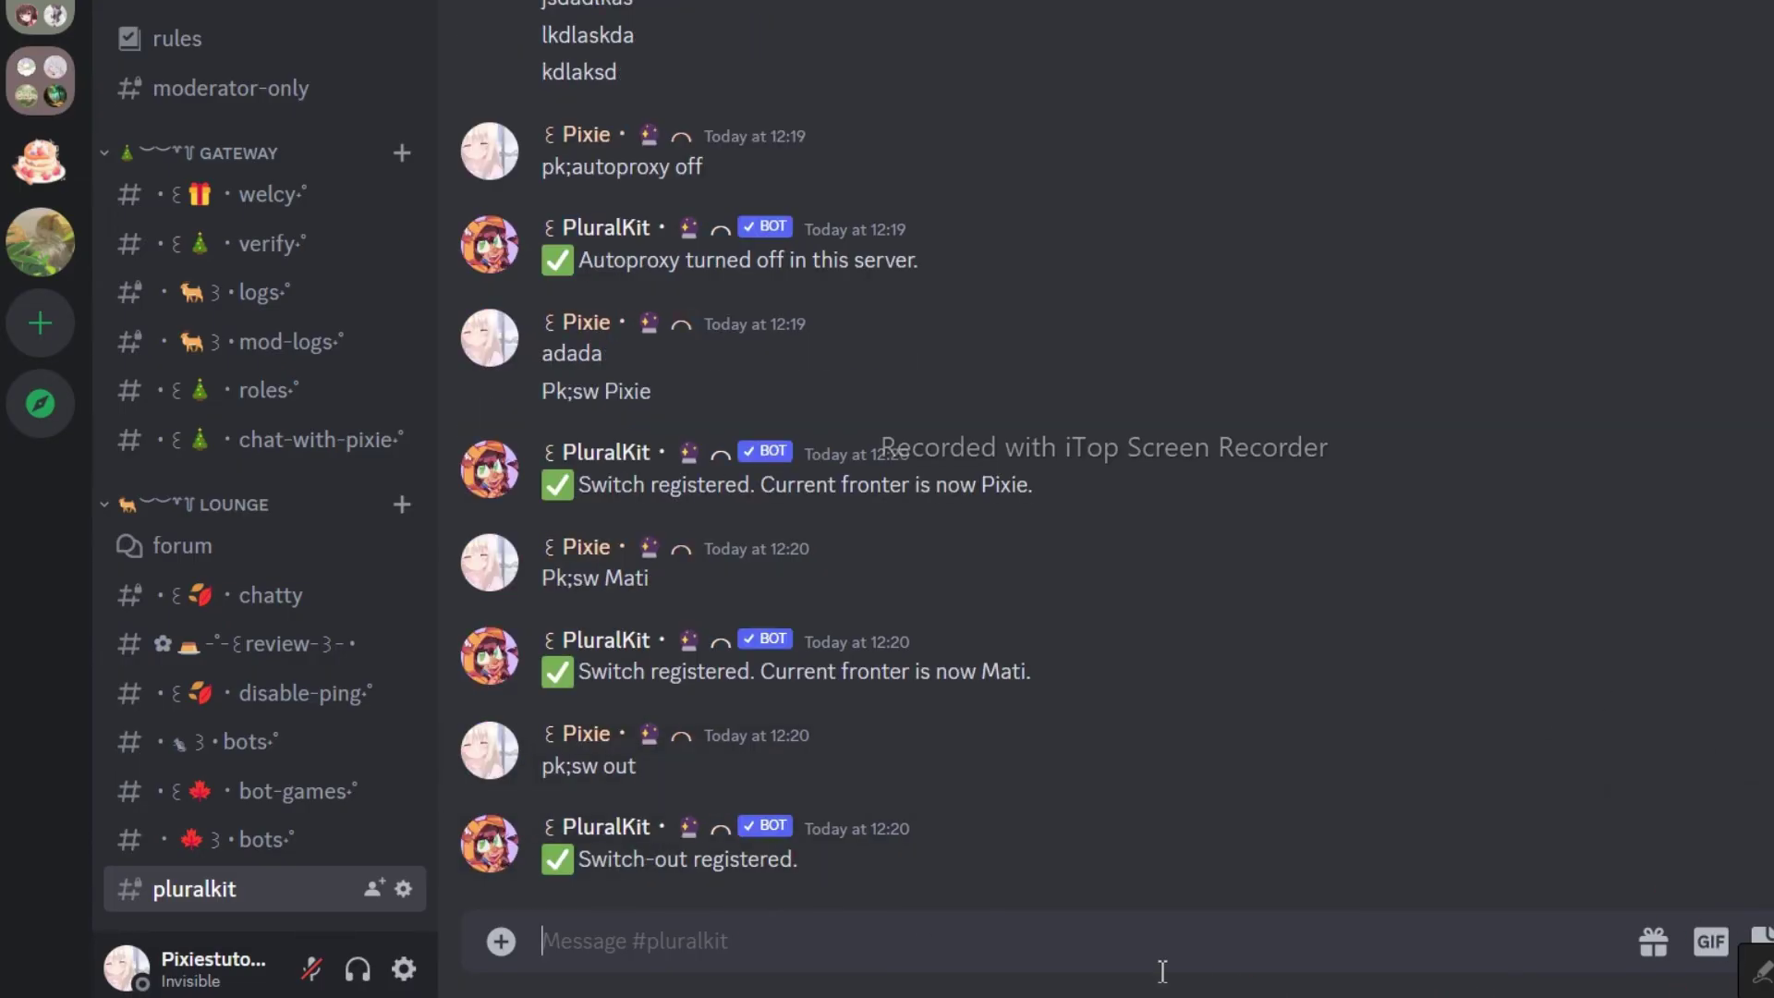
Step: Register a joint switch with "pk;sw" for three fronters: the first member, another member and the one sharing the account's display name
type("pk;sw")
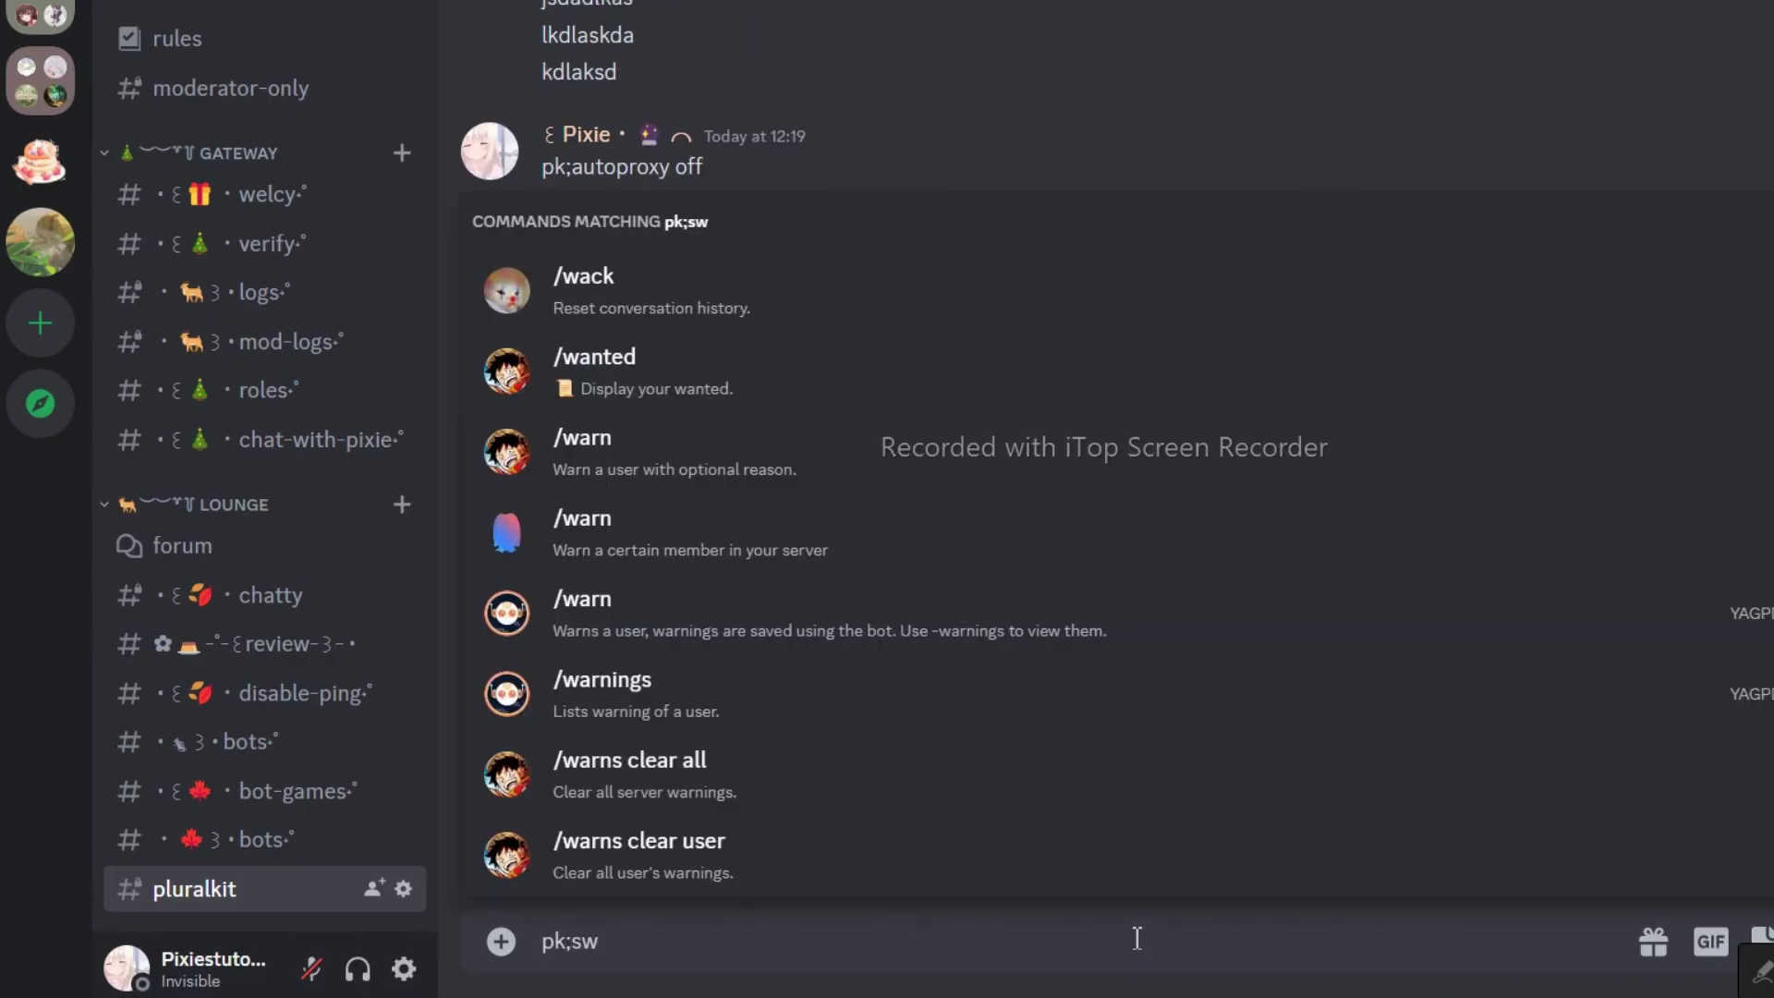
type(" Mati M")
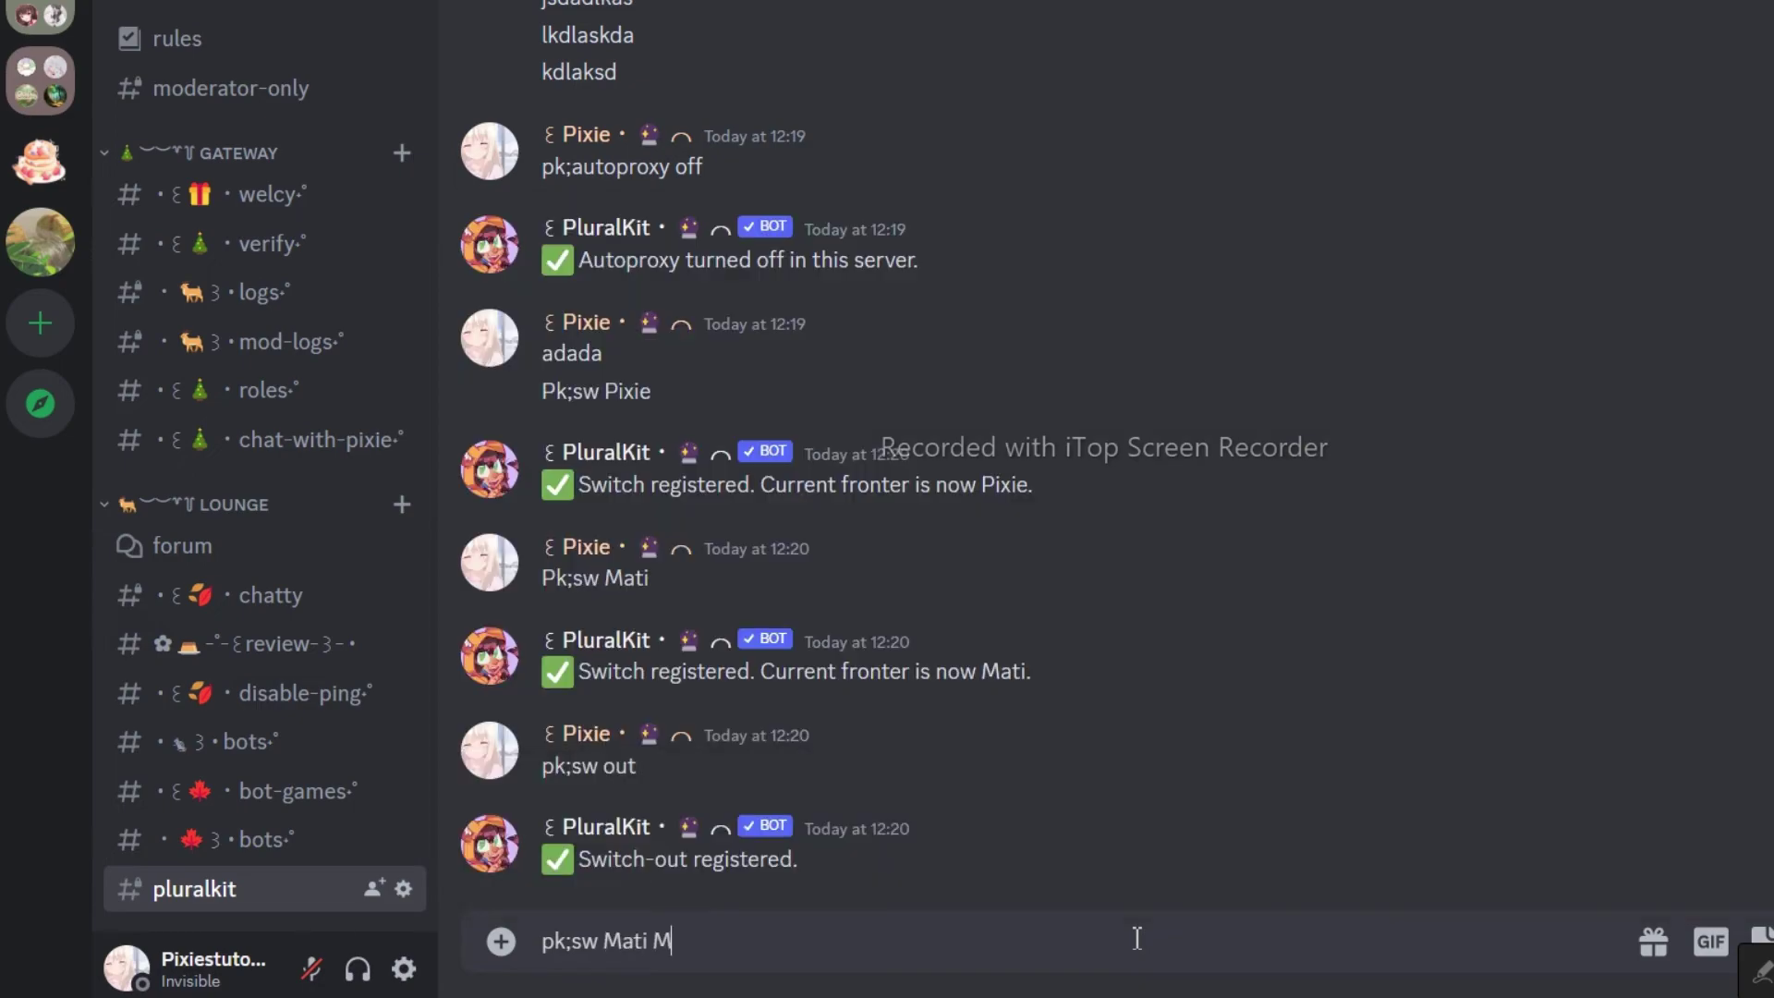
type("onica Pixie")
key("Return")
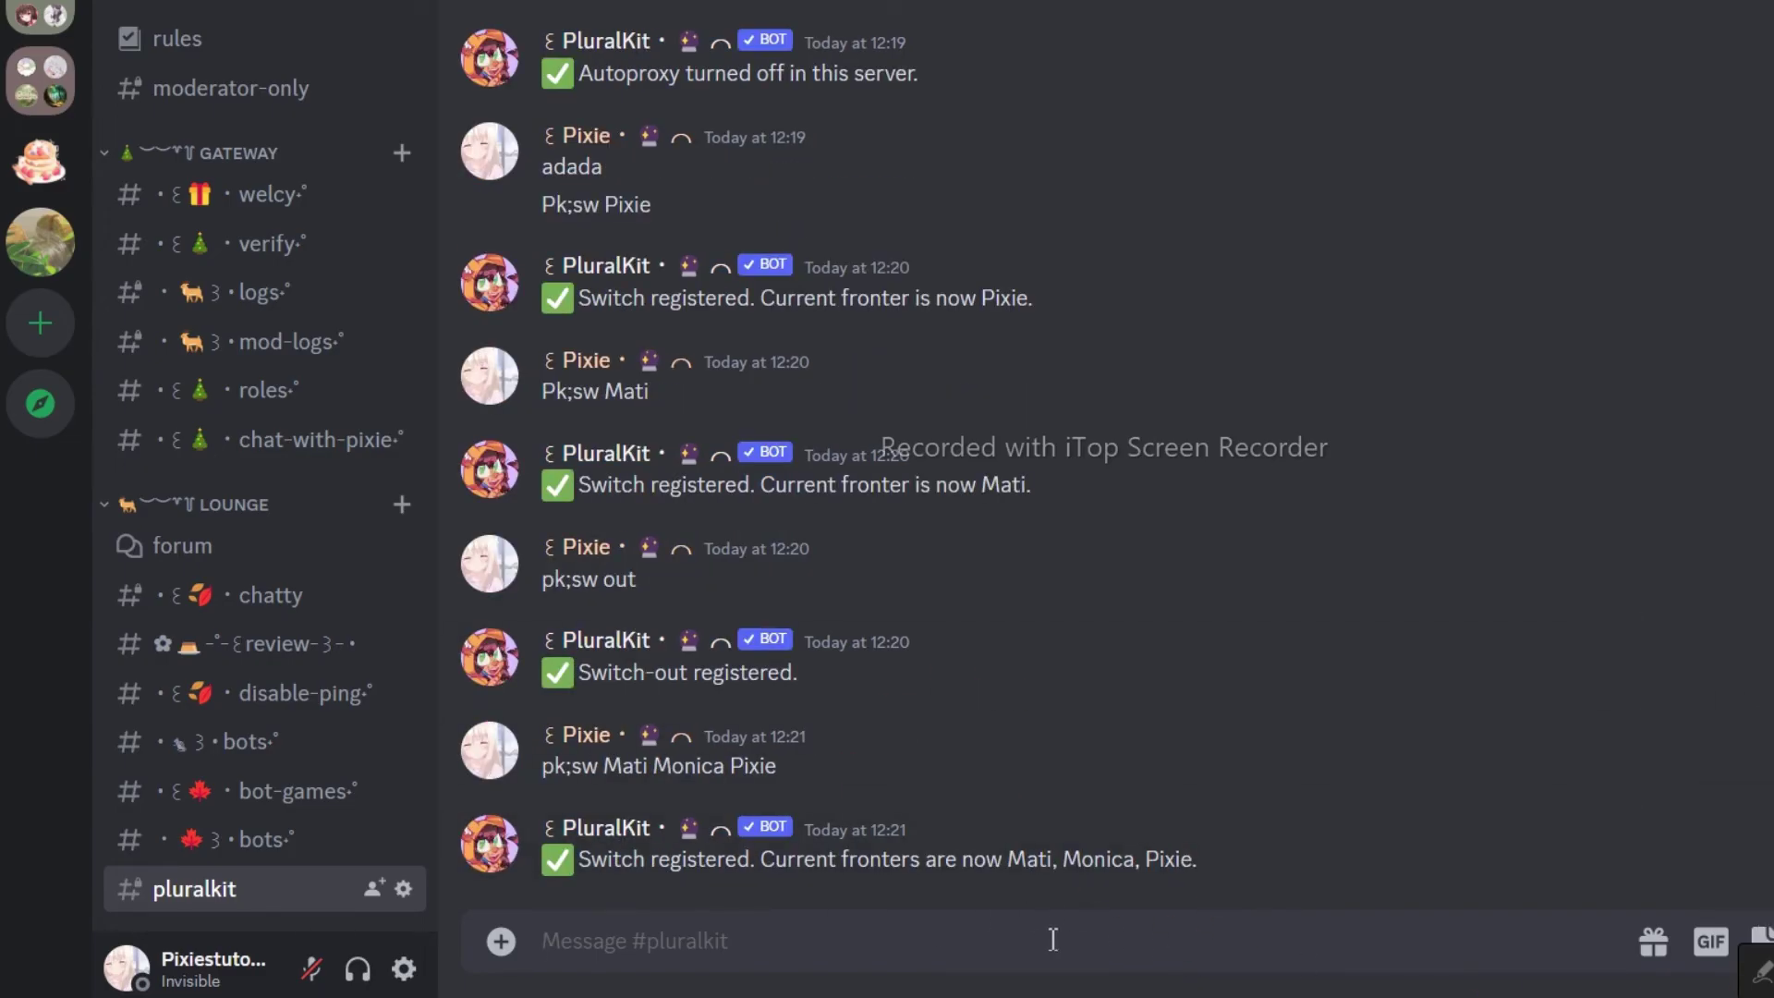
Step: Delete the latest switch with "pk;sw delete" and confirm the deletion
type("pk;sw delete")
key("Return")
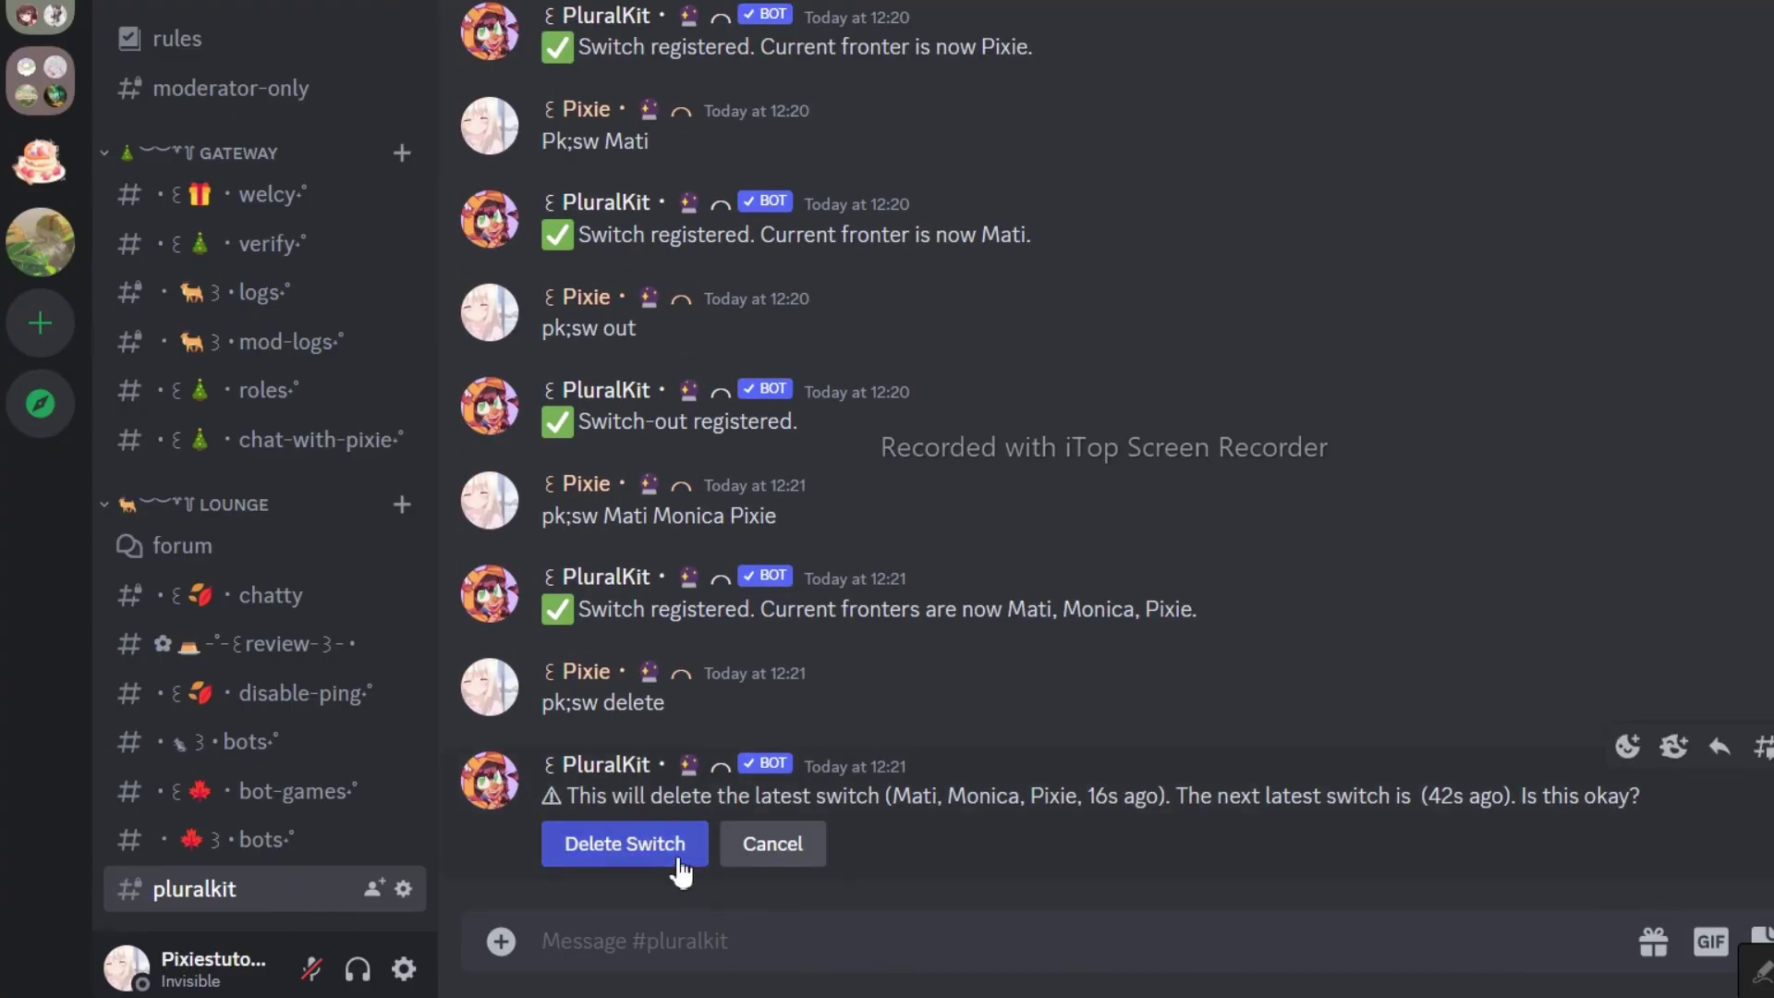
left_click(679, 855)
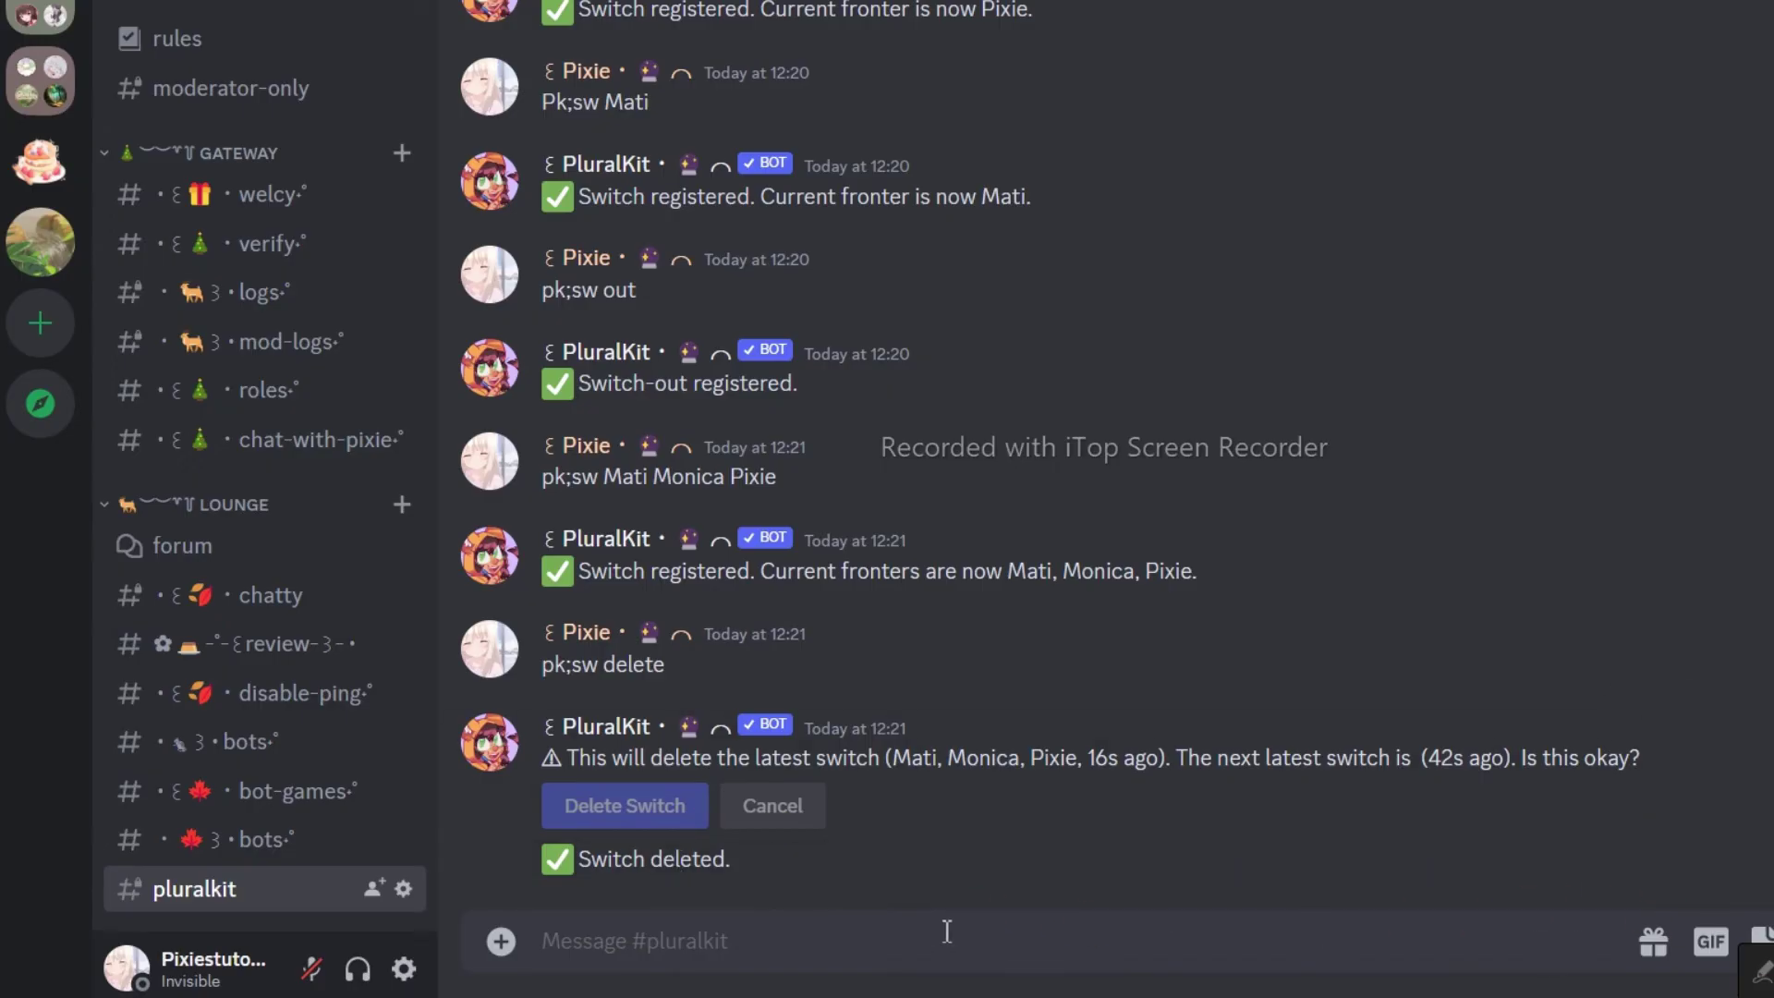
Step: Look up the system's current fronters with "pk;s fronter" and its front history with "pk;s fronthistory"
type("pk;s fronter")
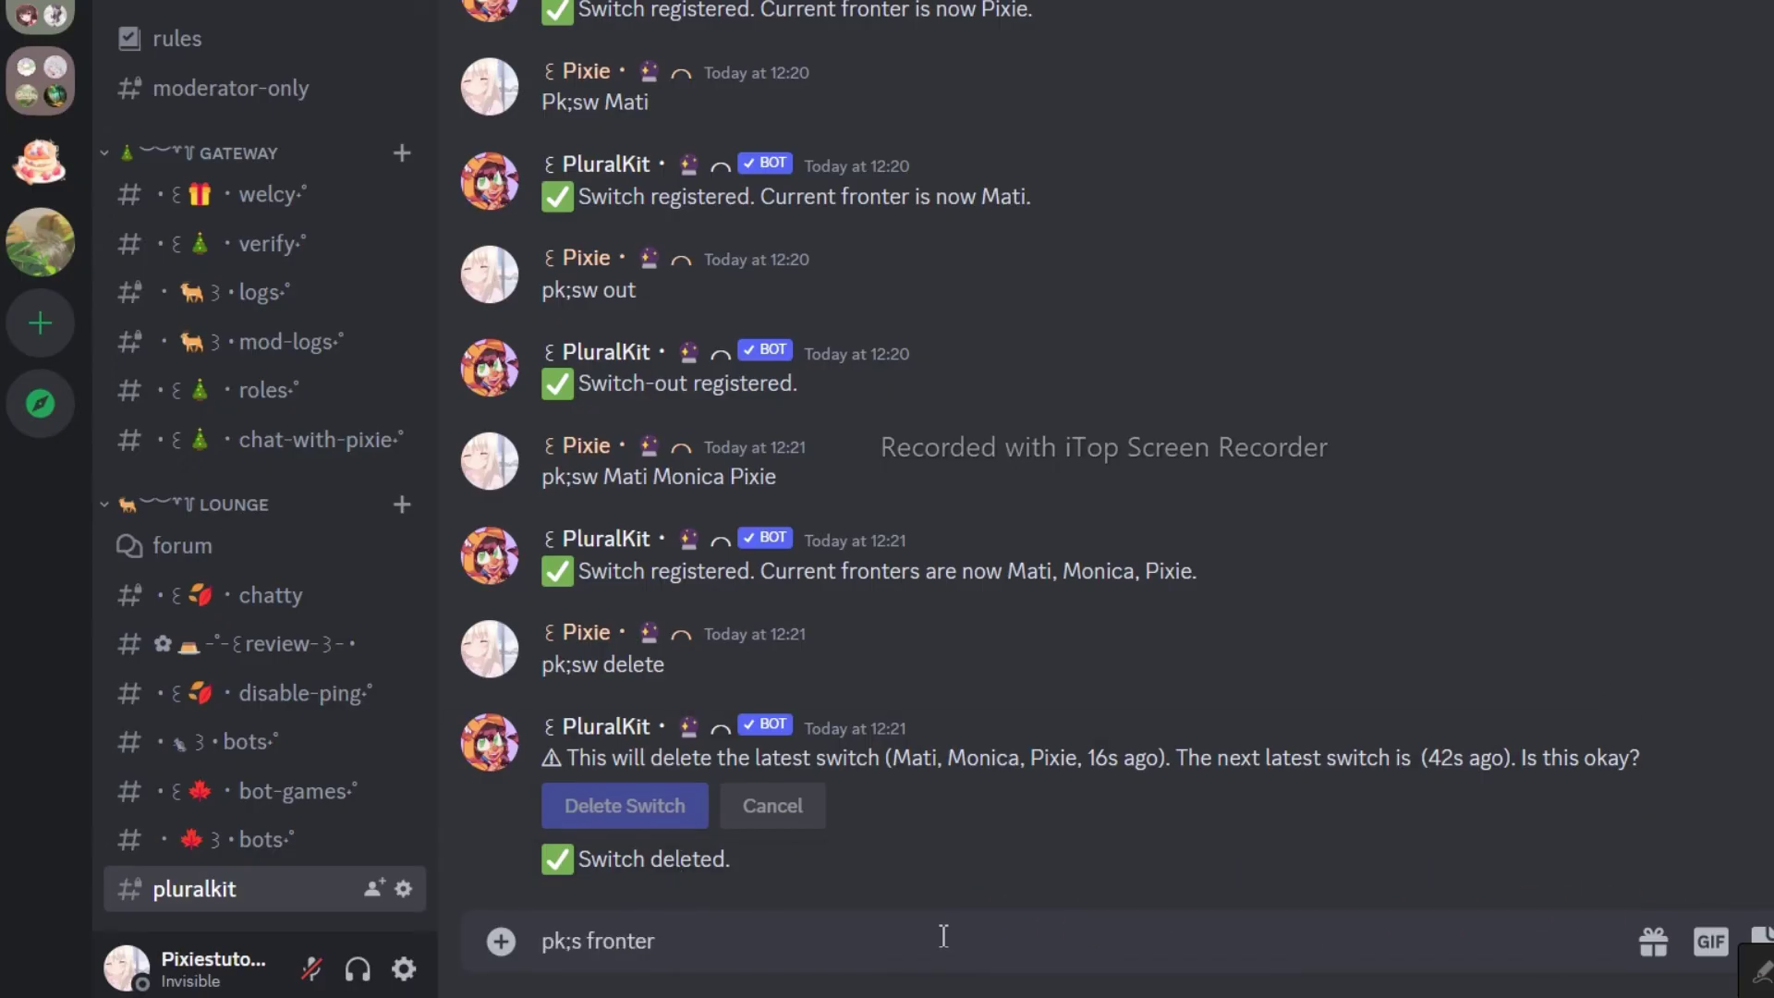
key("Return")
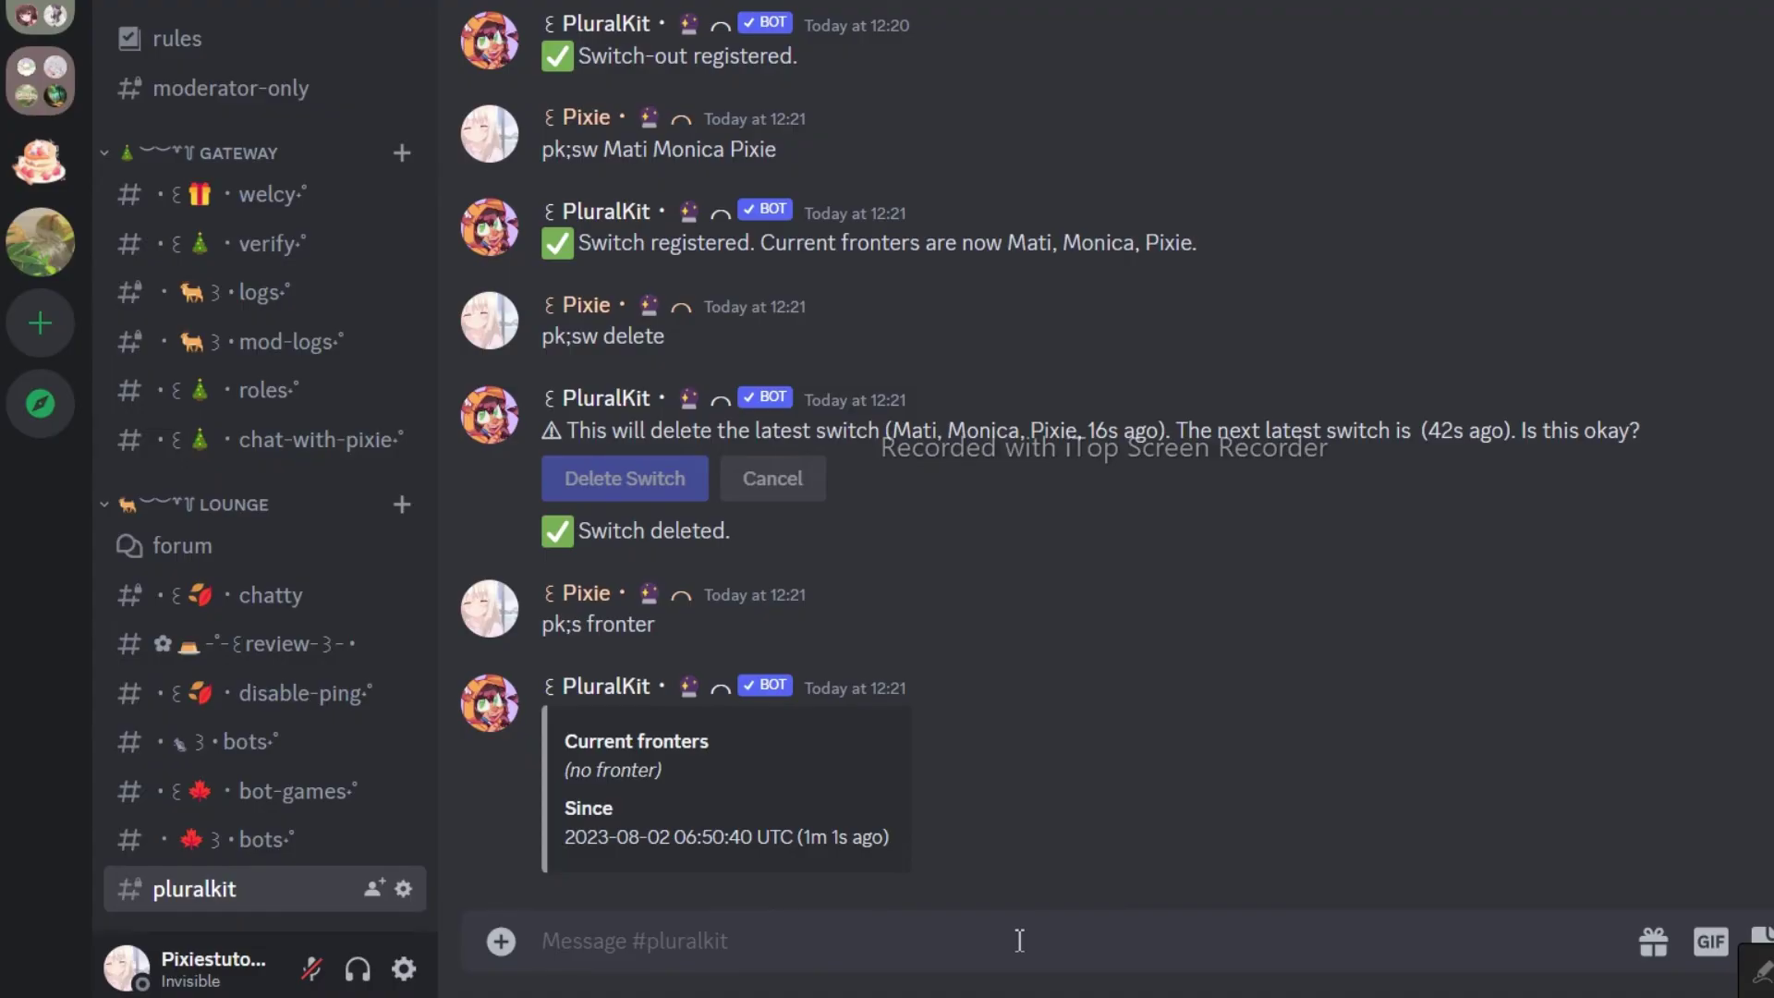
type("pk;s fronthistory")
key("Return")
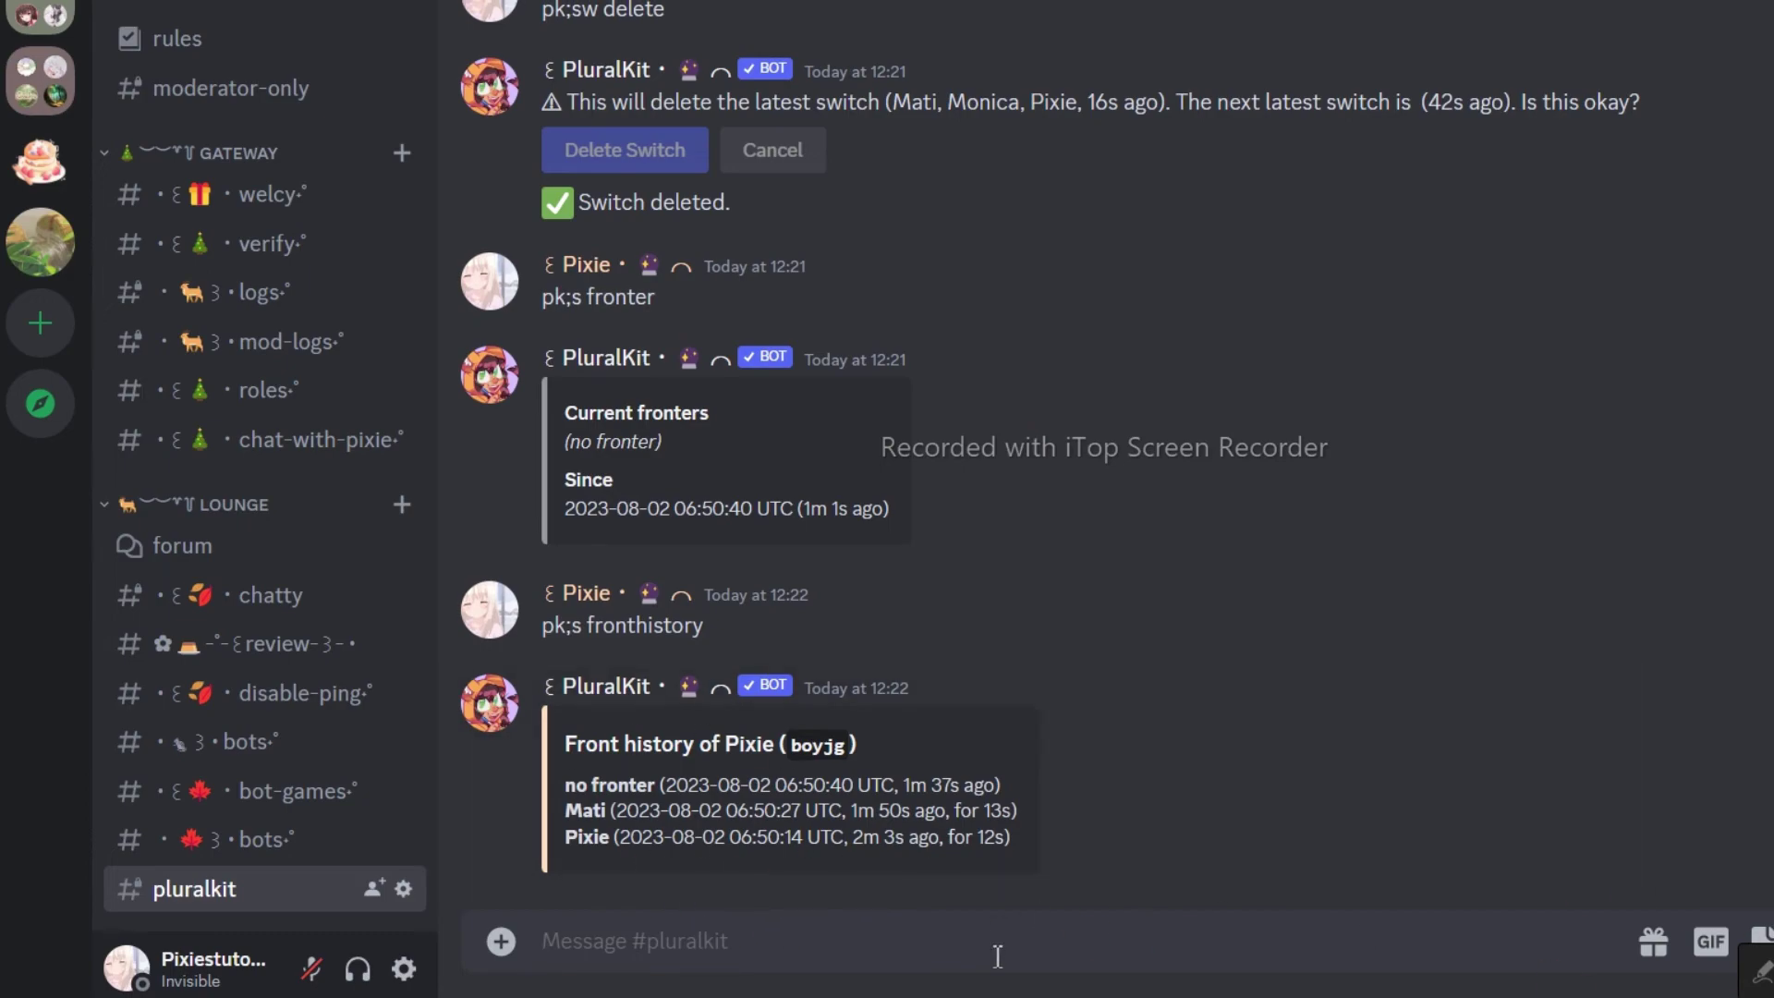
Step: Create a group named "Cottage" with "pk;group new Cottage" and add the second member of the earlier joint switch to it with "pk;g Cottage add"
type("pk;group new Cottage")
key("Return")
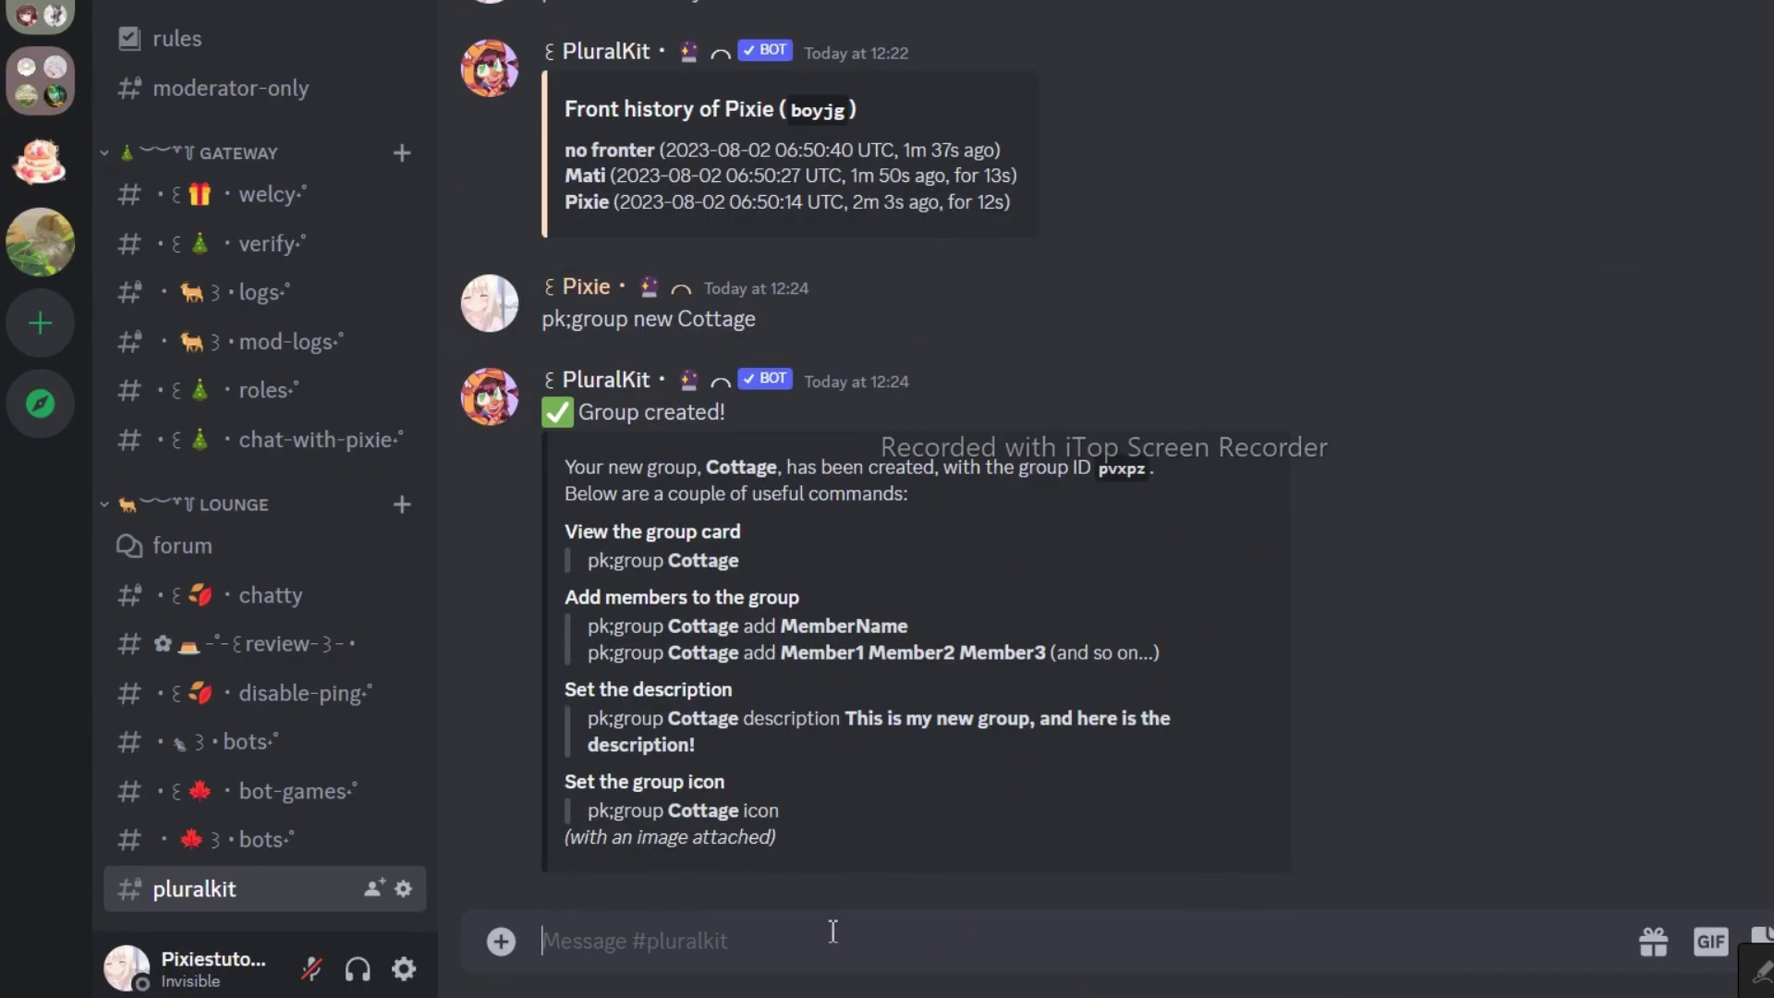
type("pk;g group name add alter name")
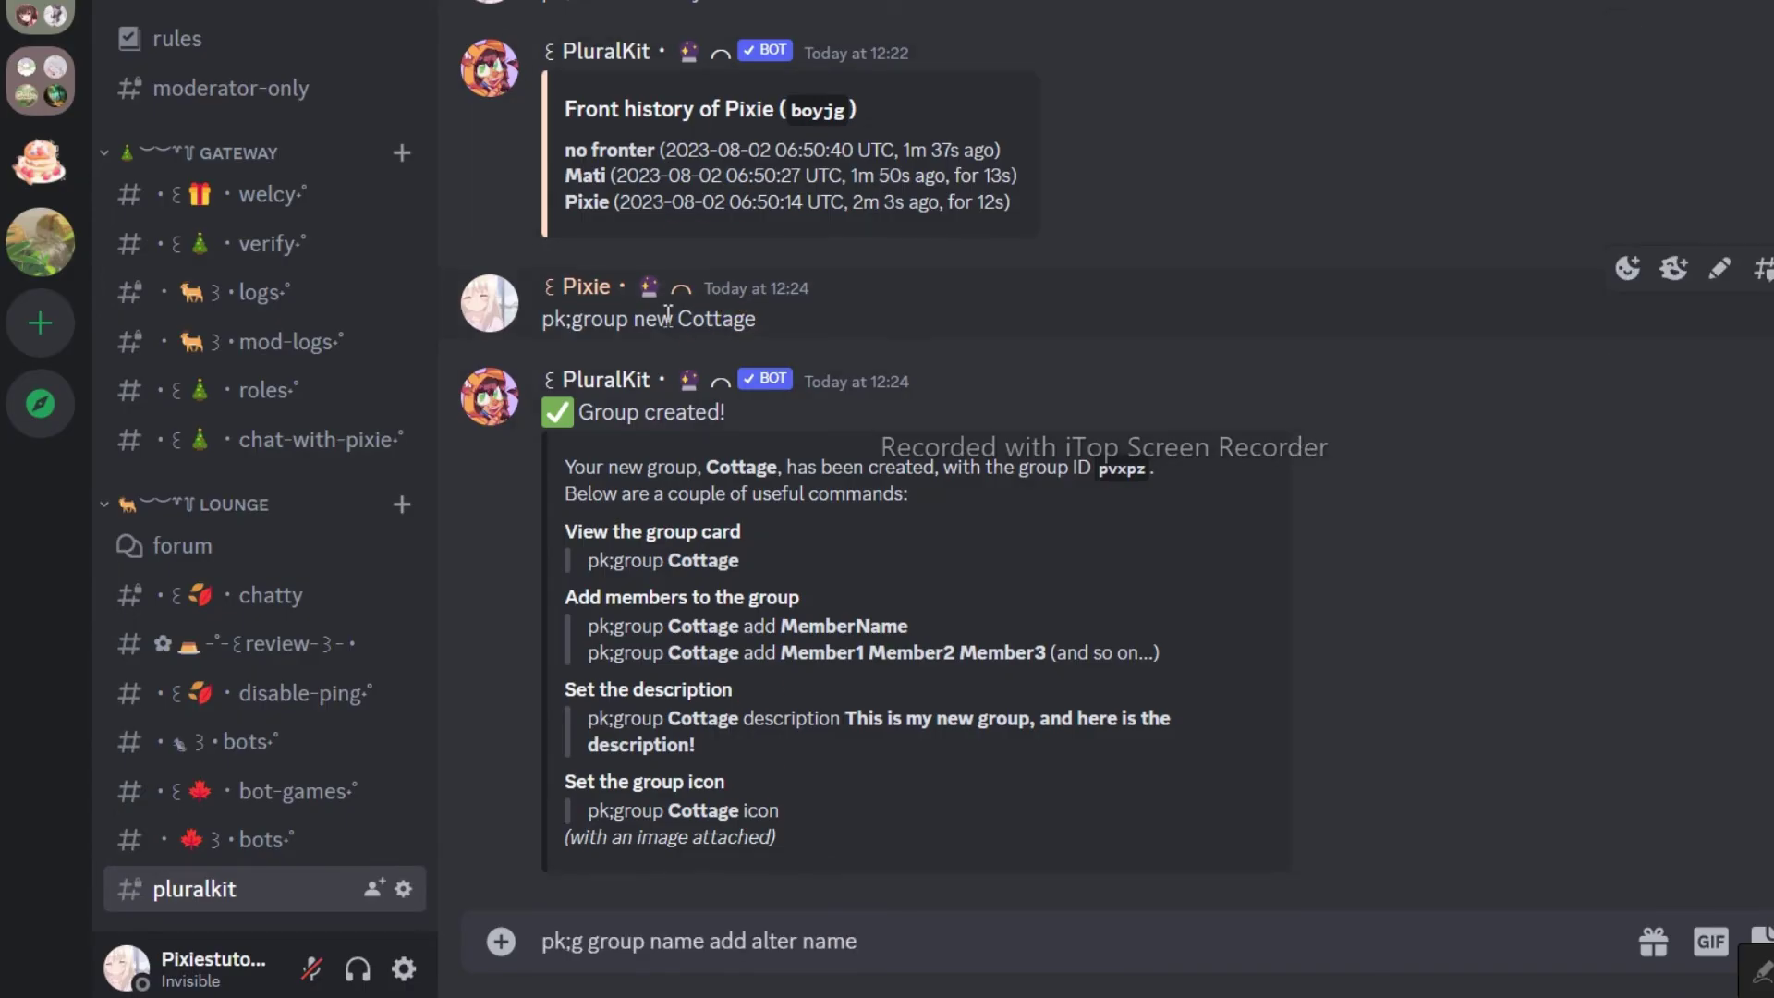
left_click_drag(686, 321, 772, 334)
key("ctrl+c")
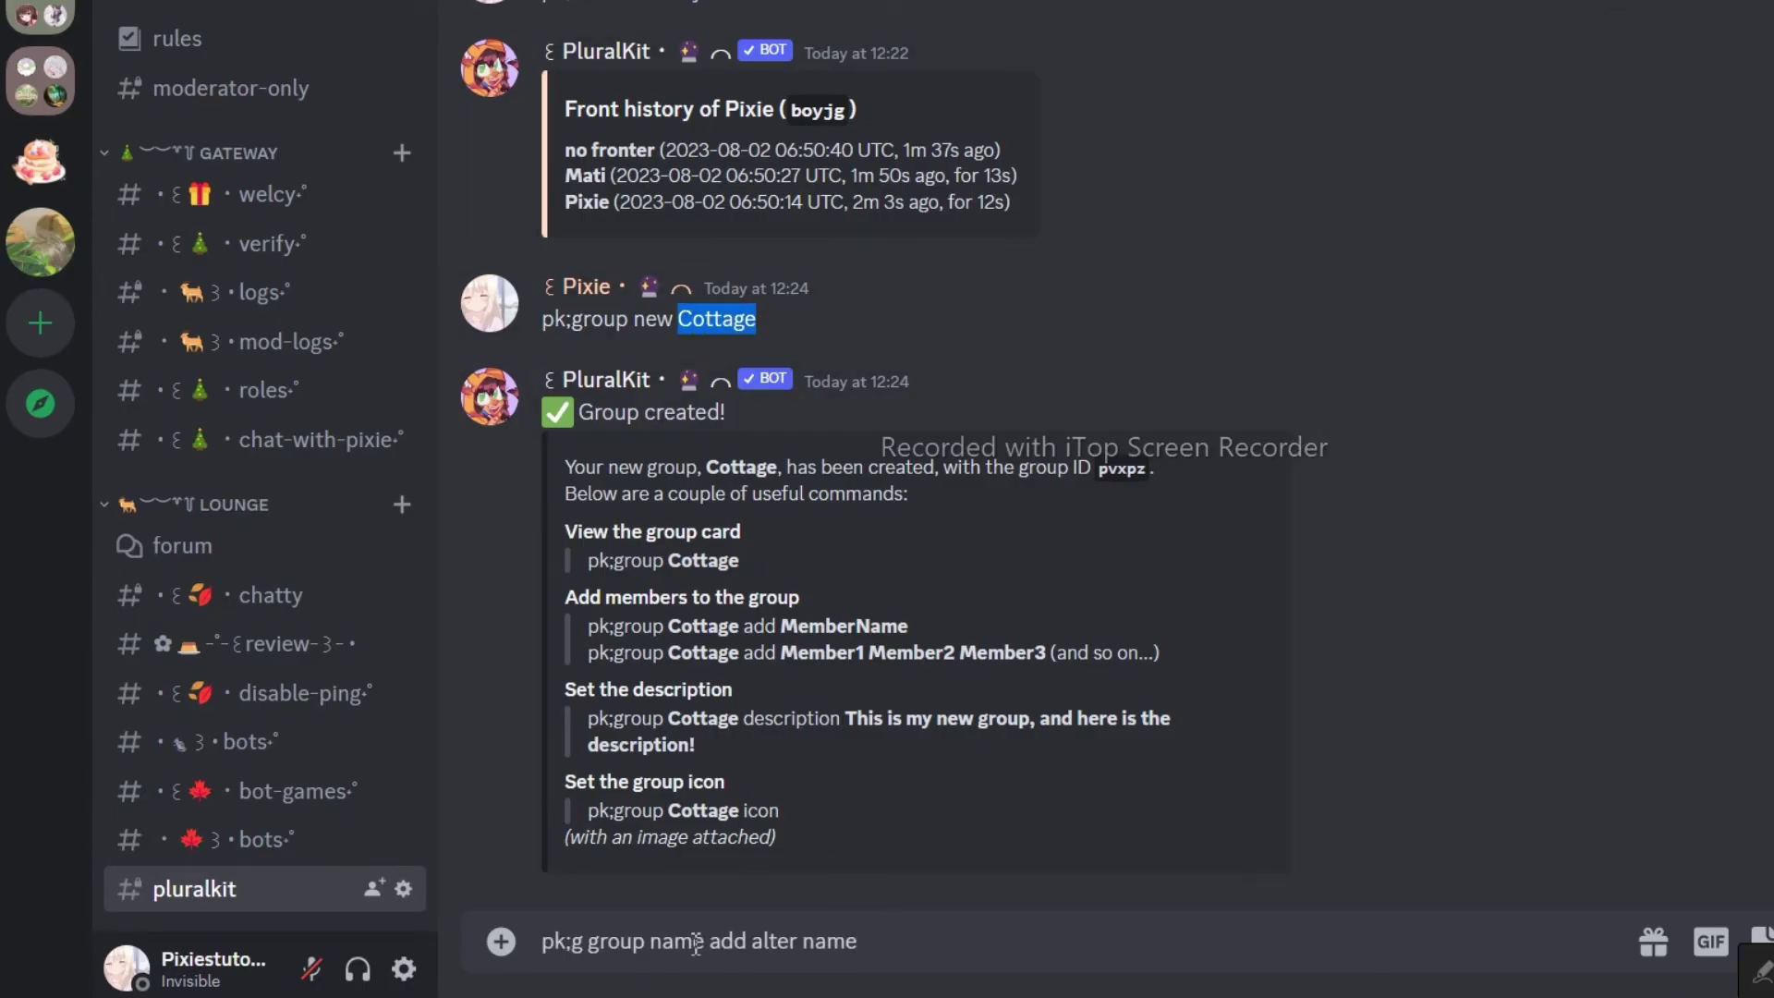
left_click_drag(704, 945, 610, 940)
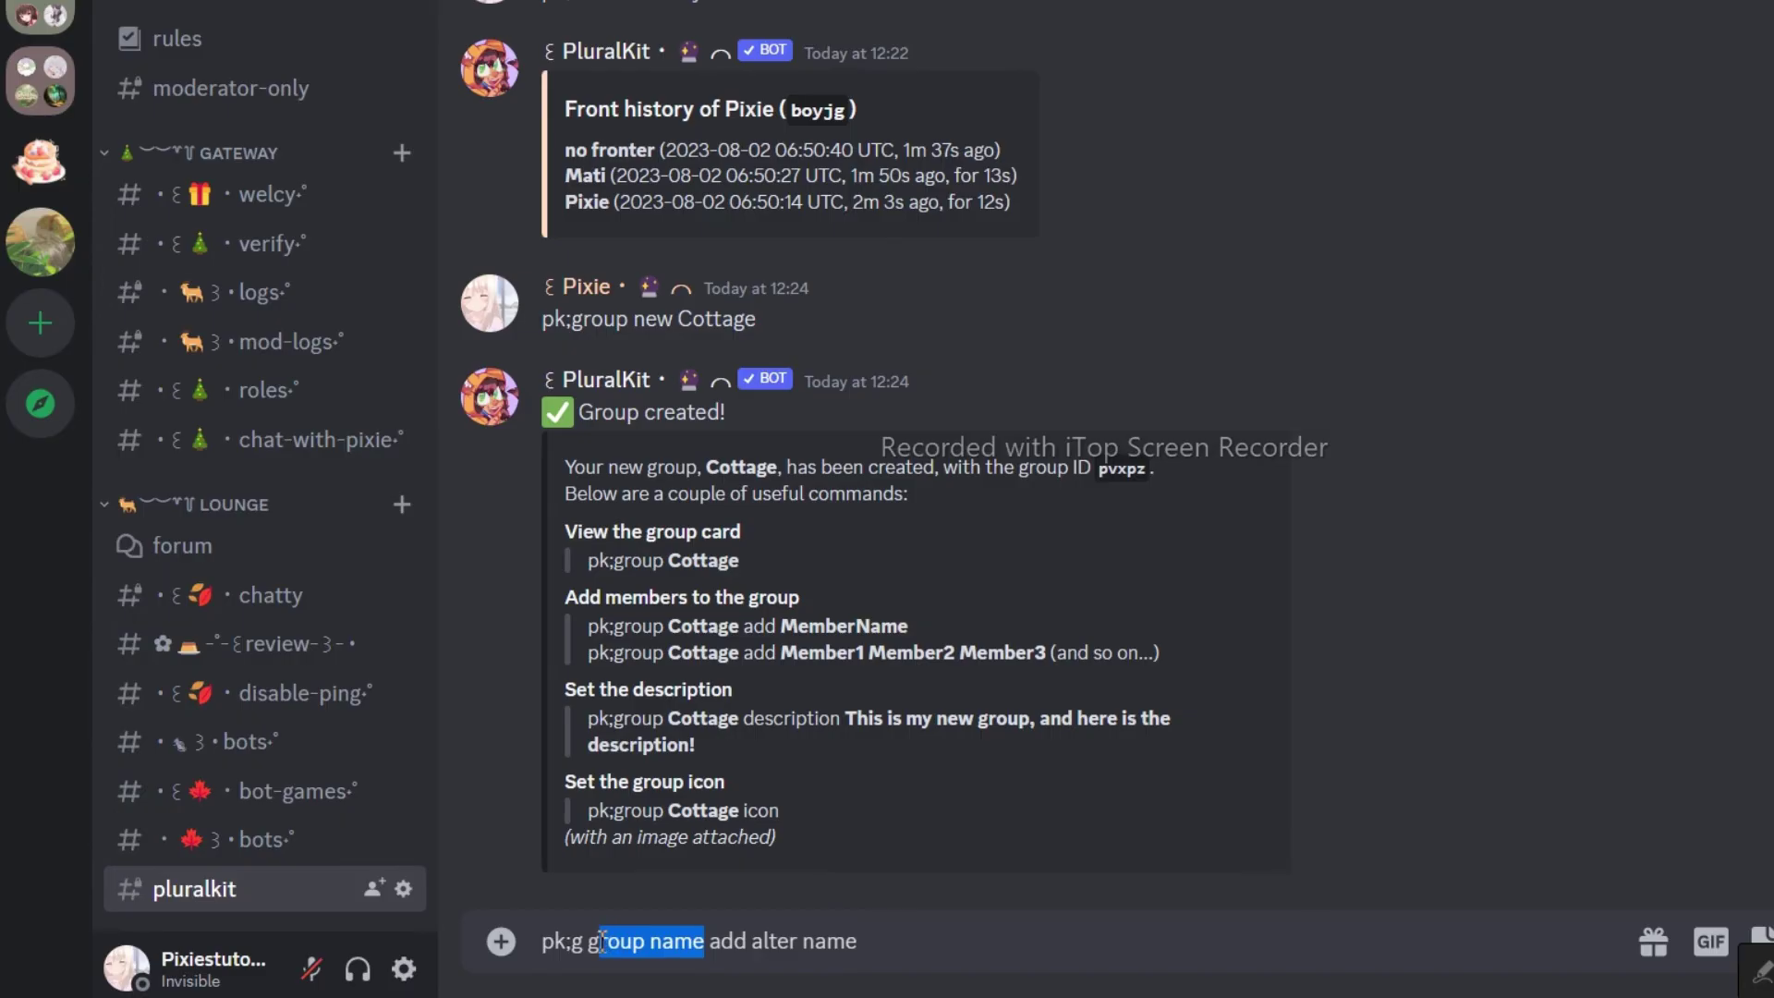
key("ctrl+v")
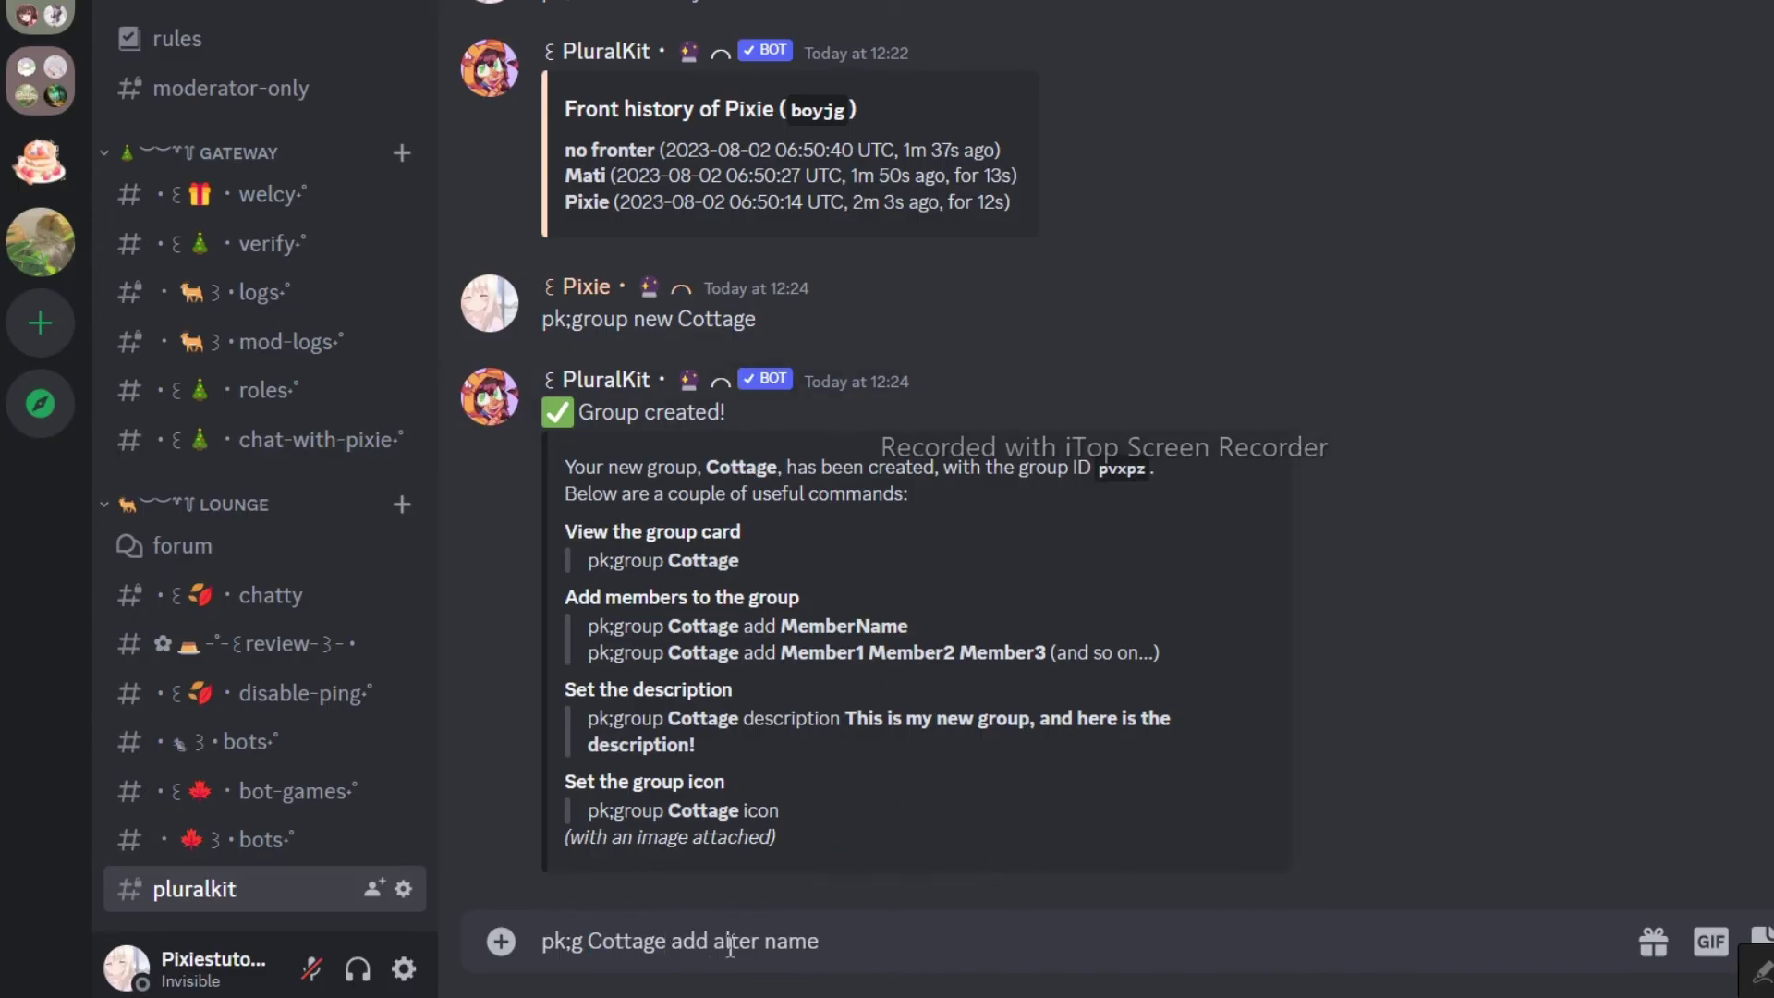
left_click_drag(718, 947, 832, 944)
key("BackSpace")
type("Monica")
key("Return")
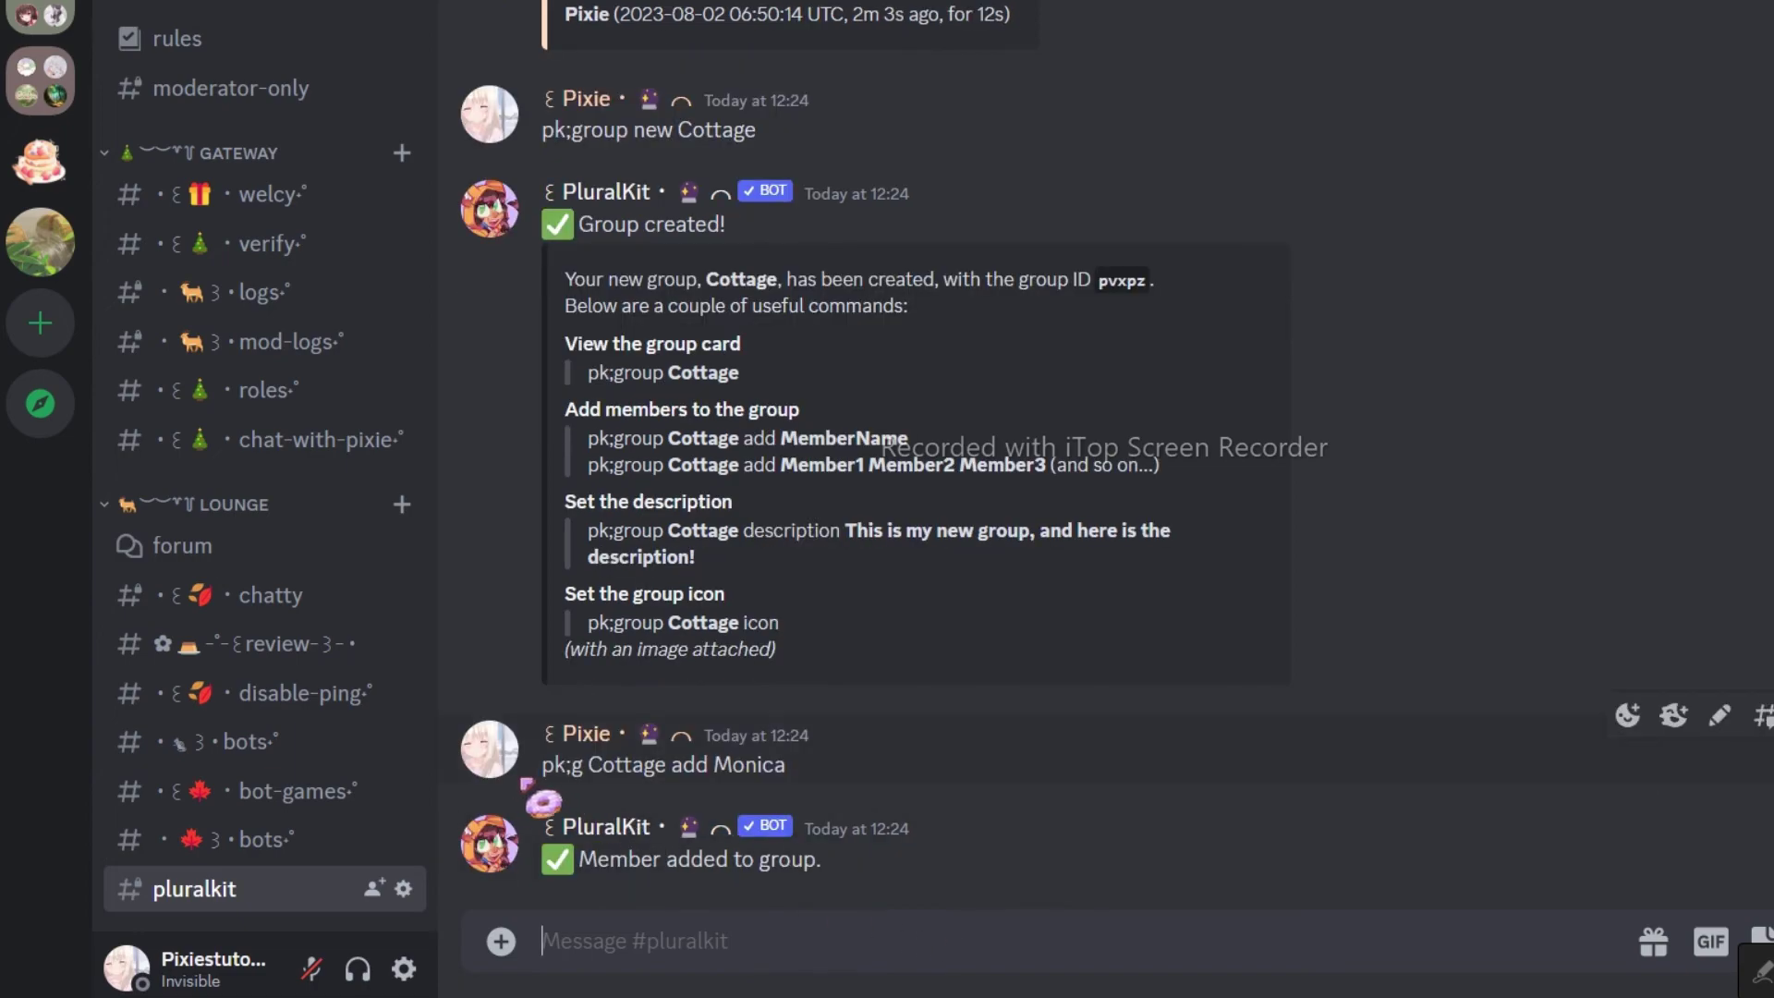
Step: Add the first member to the Cottage group by reusing the "pk;g Cottage add" command with that member's name
left_click_drag(541, 766, 787, 767)
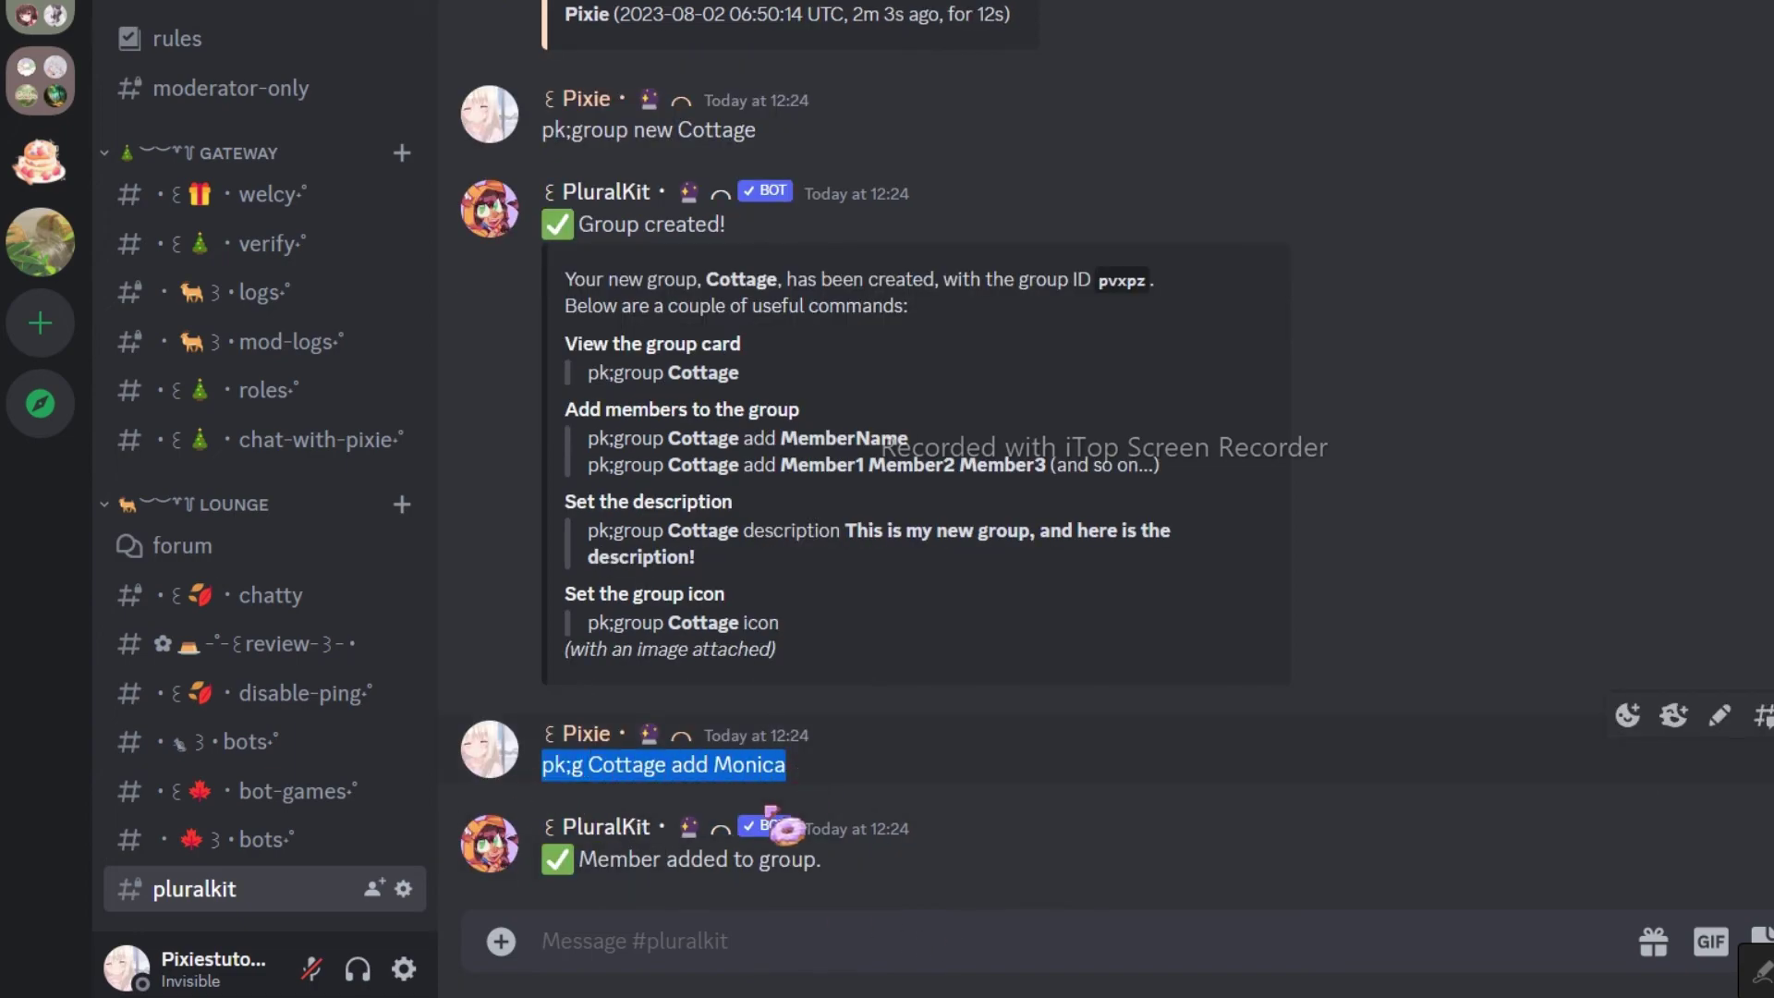
key("ctrl+c")
left_click(705, 941)
key("ctrl+v")
left_click_drag(798, 952, 742, 954)
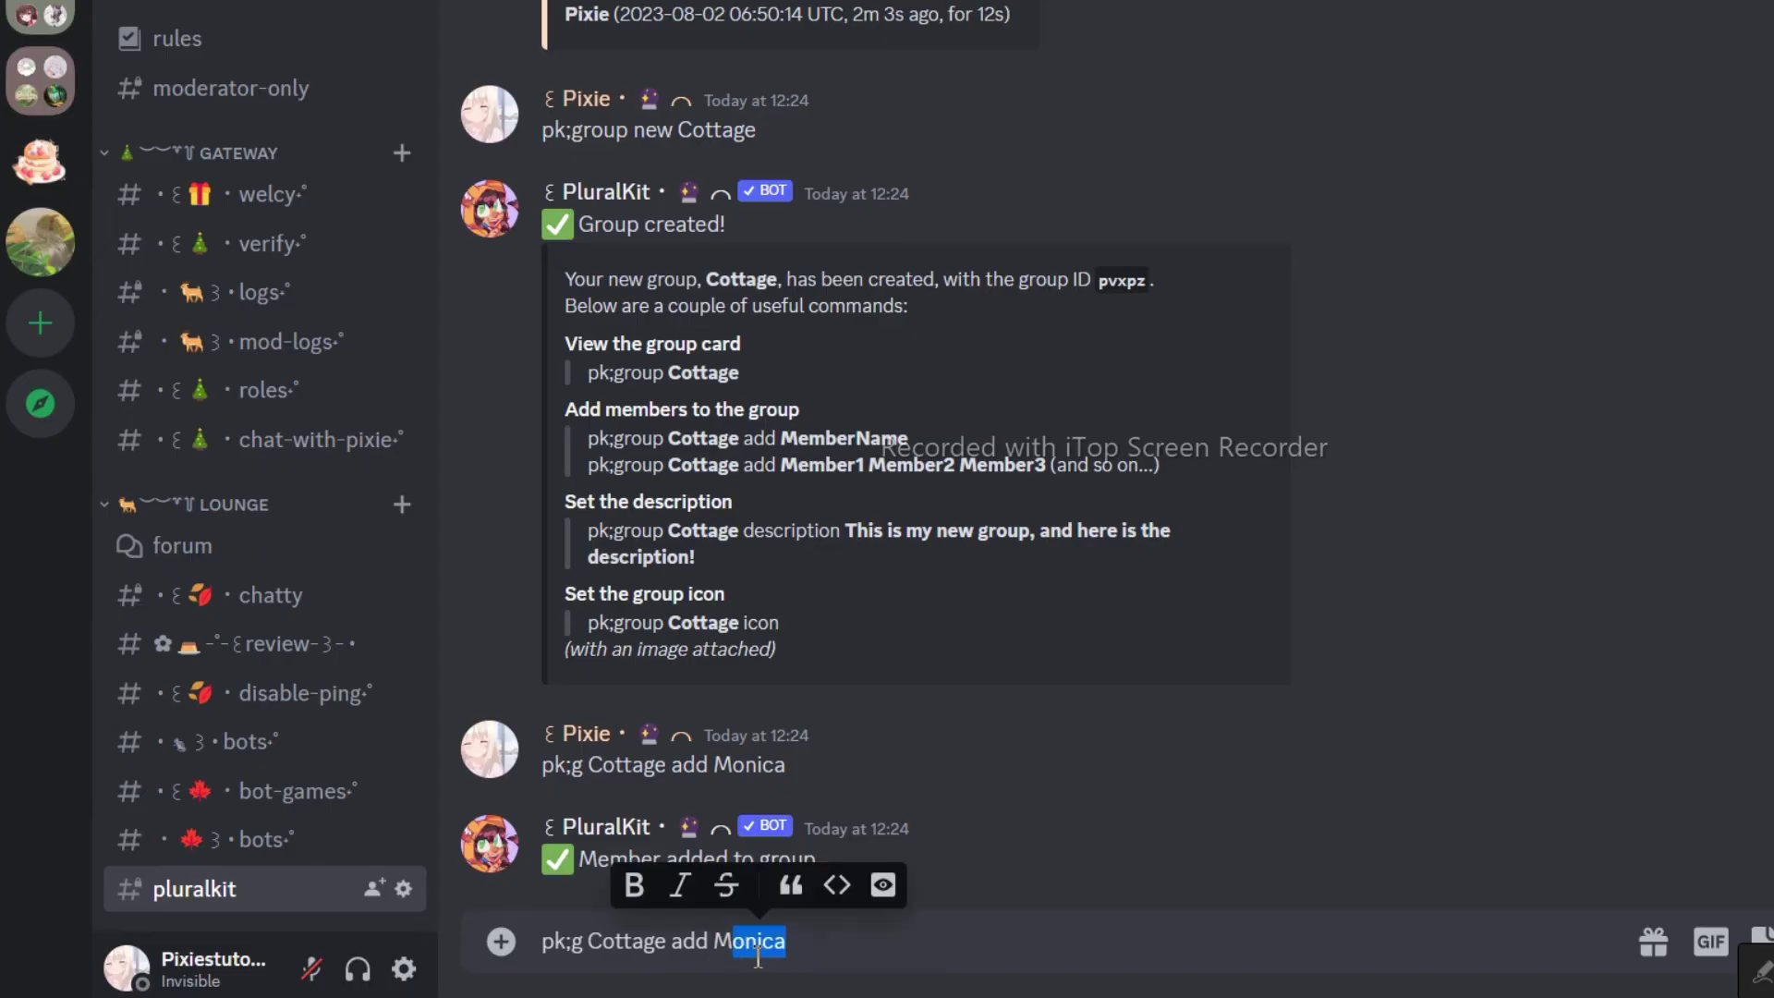
type("ati")
key("Return")
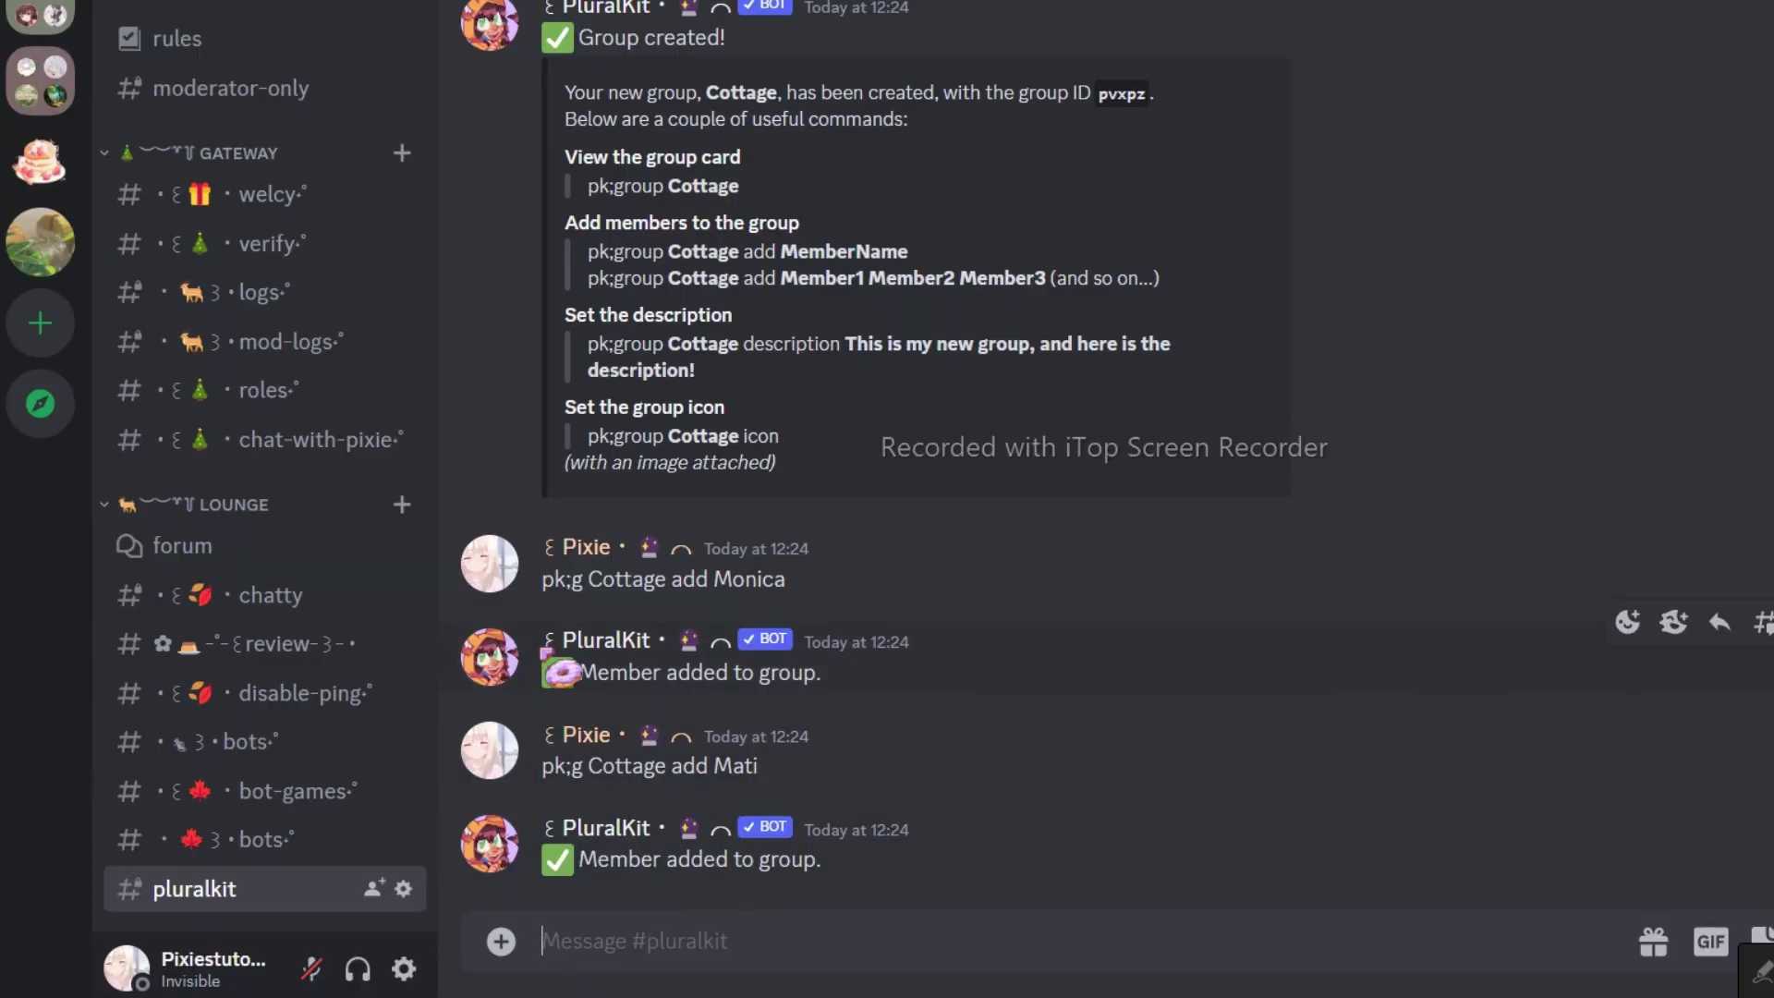
Step: Remove the member who was added first from the Cottage group with "pk;g Cottage remove"
left_click_drag(543, 580, 787, 579)
left_click(744, 955)
key("ctrl+v")
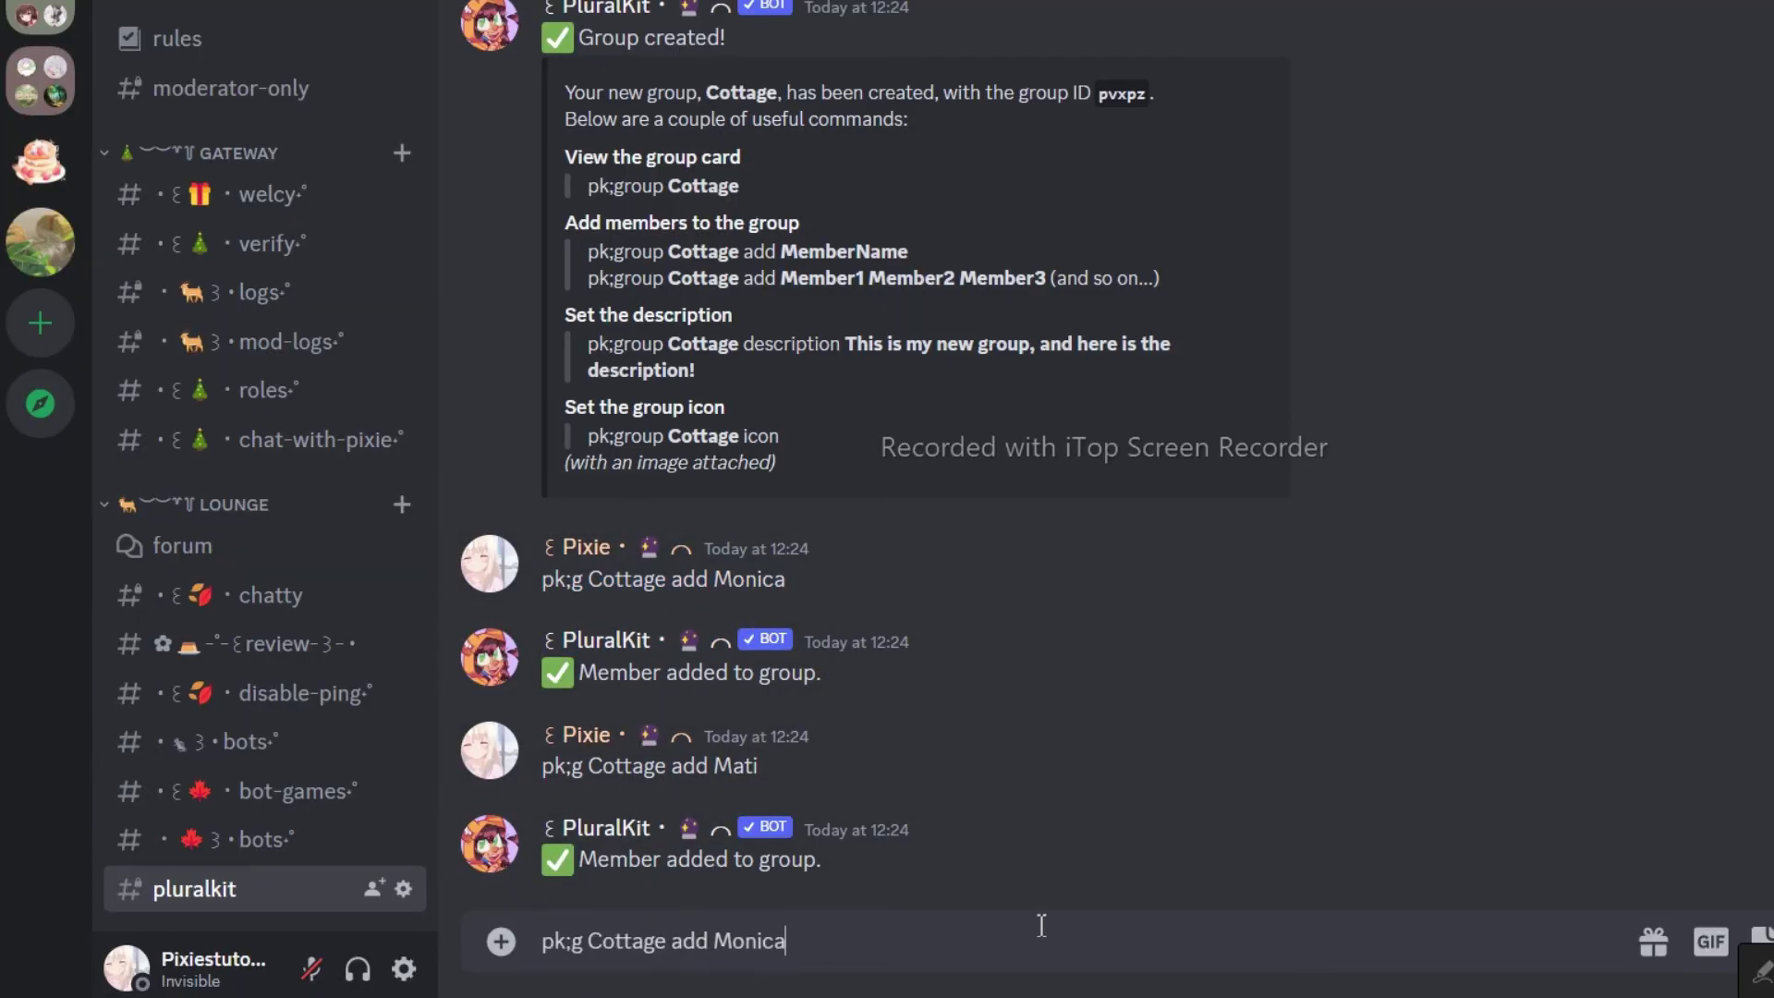
double_click(707, 942)
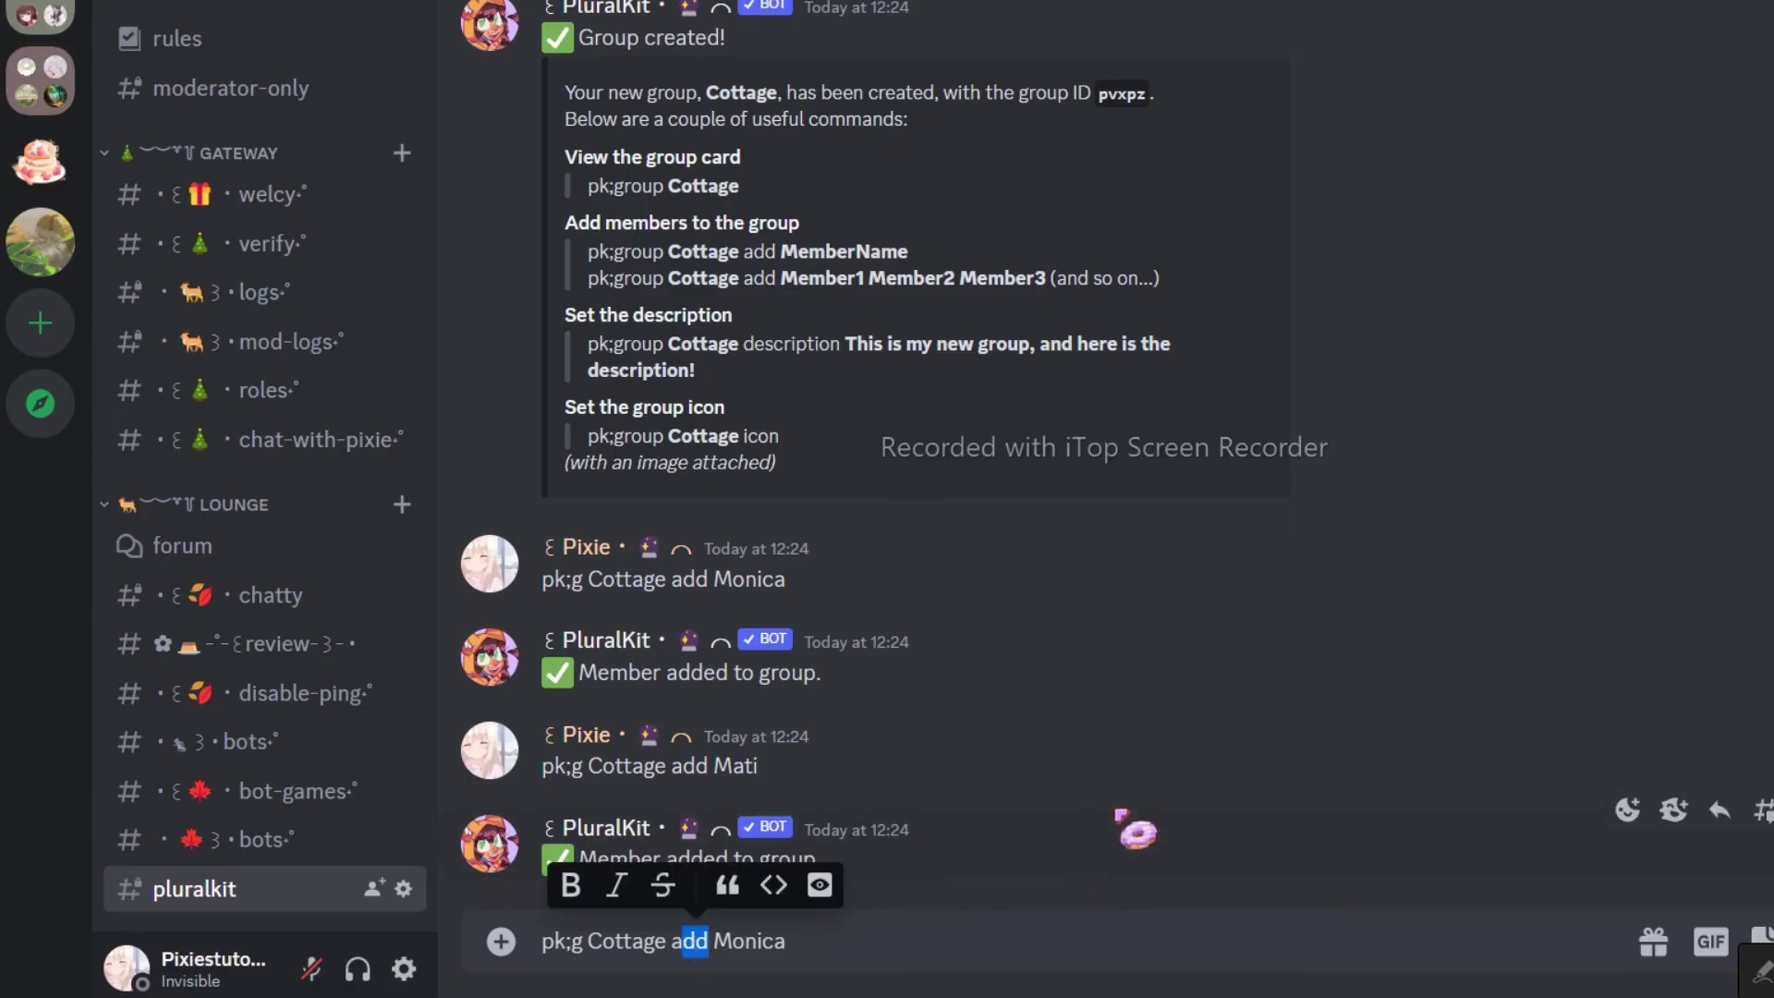
key("BackSpace")
type("remove")
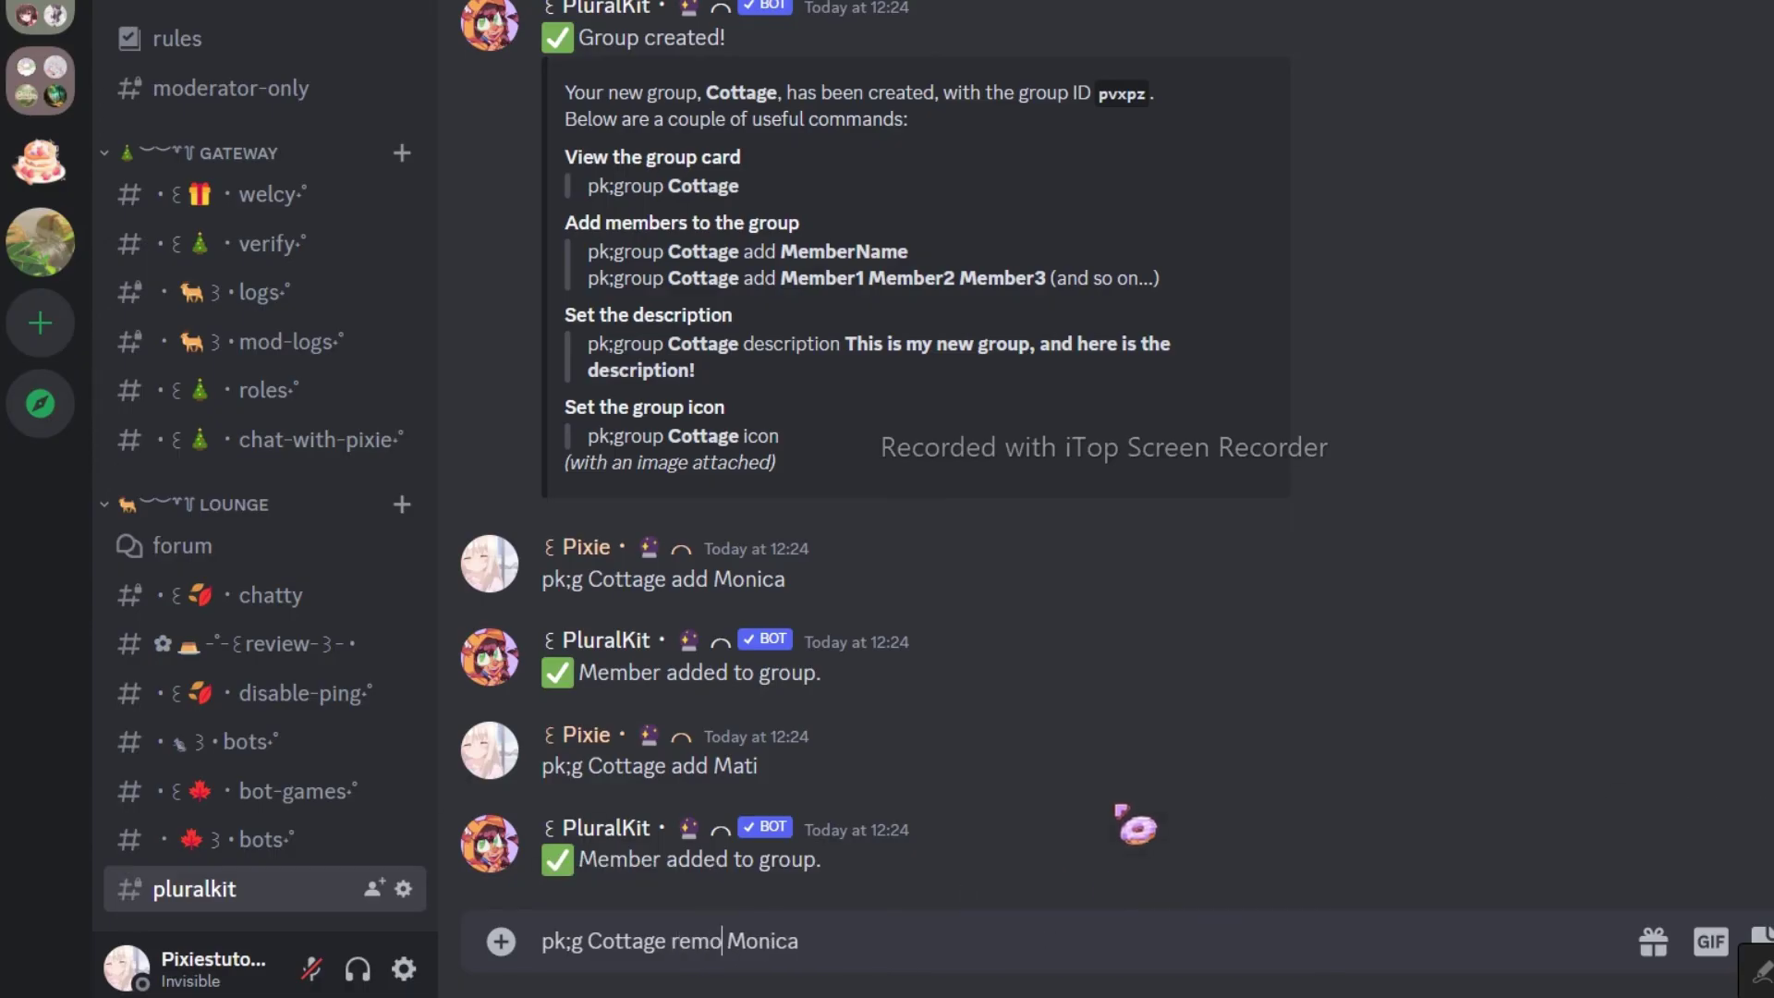
key("Return")
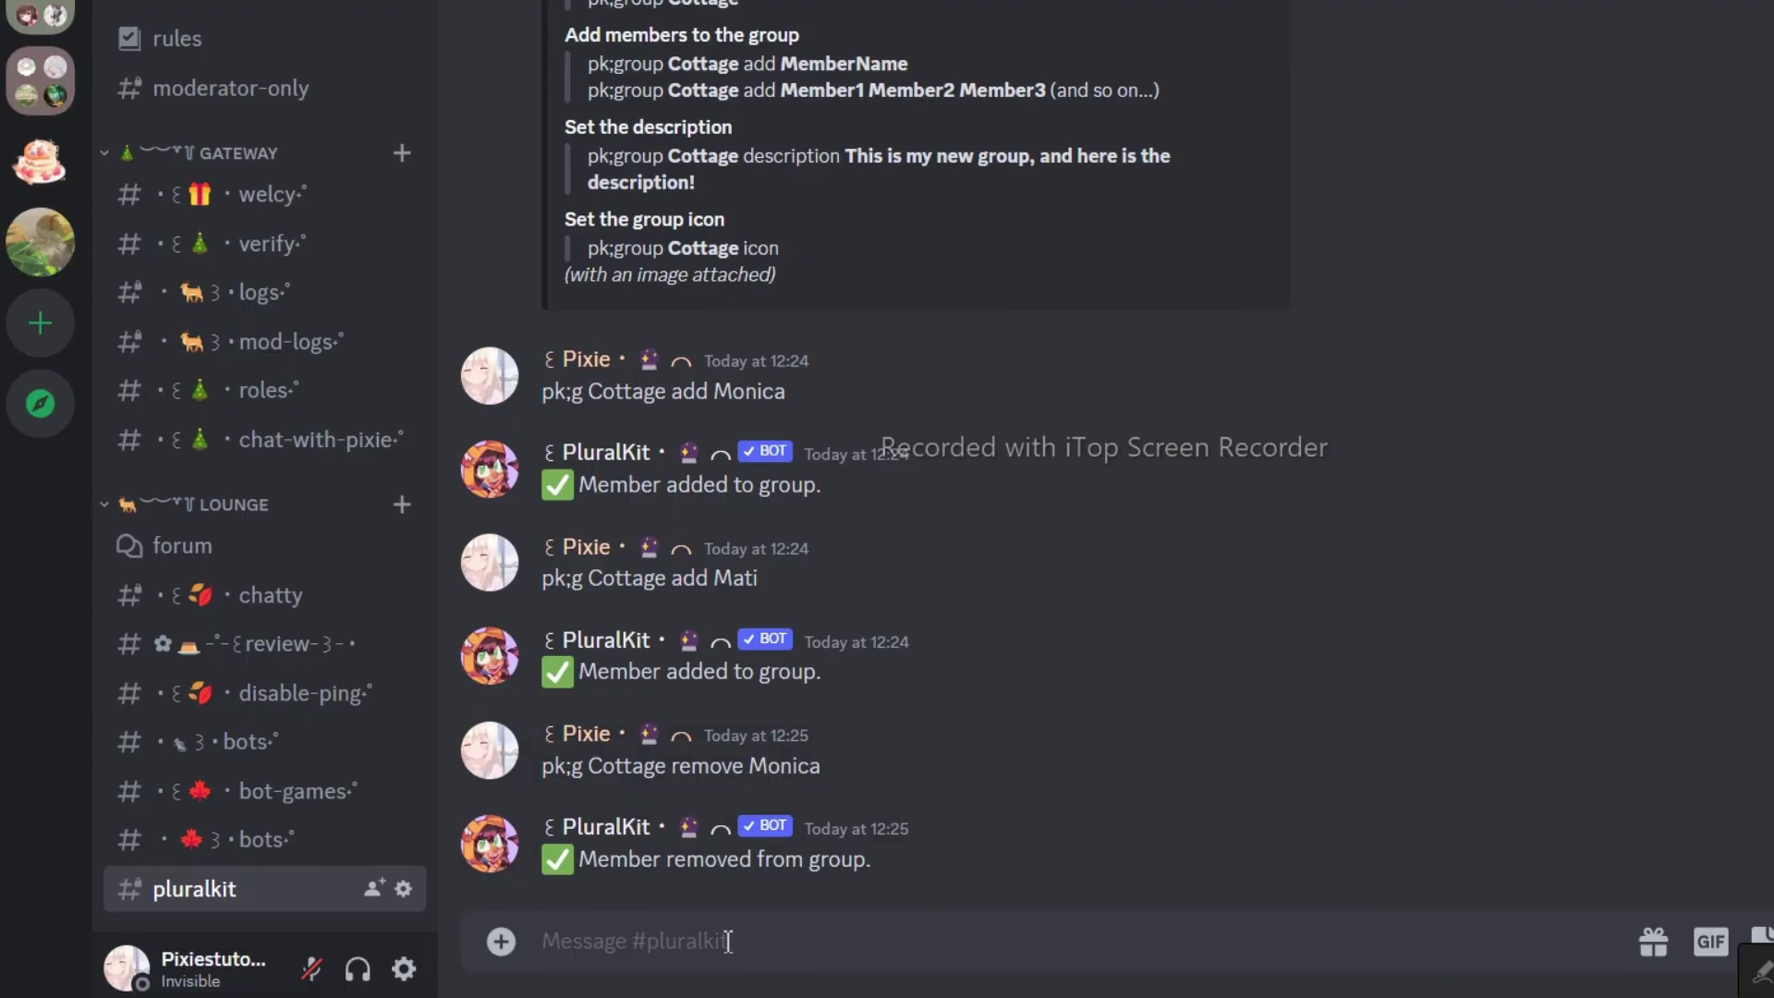
Step: List the members of the Cottage group by sending "pk;g Cottage list"
type("pk;g group name list")
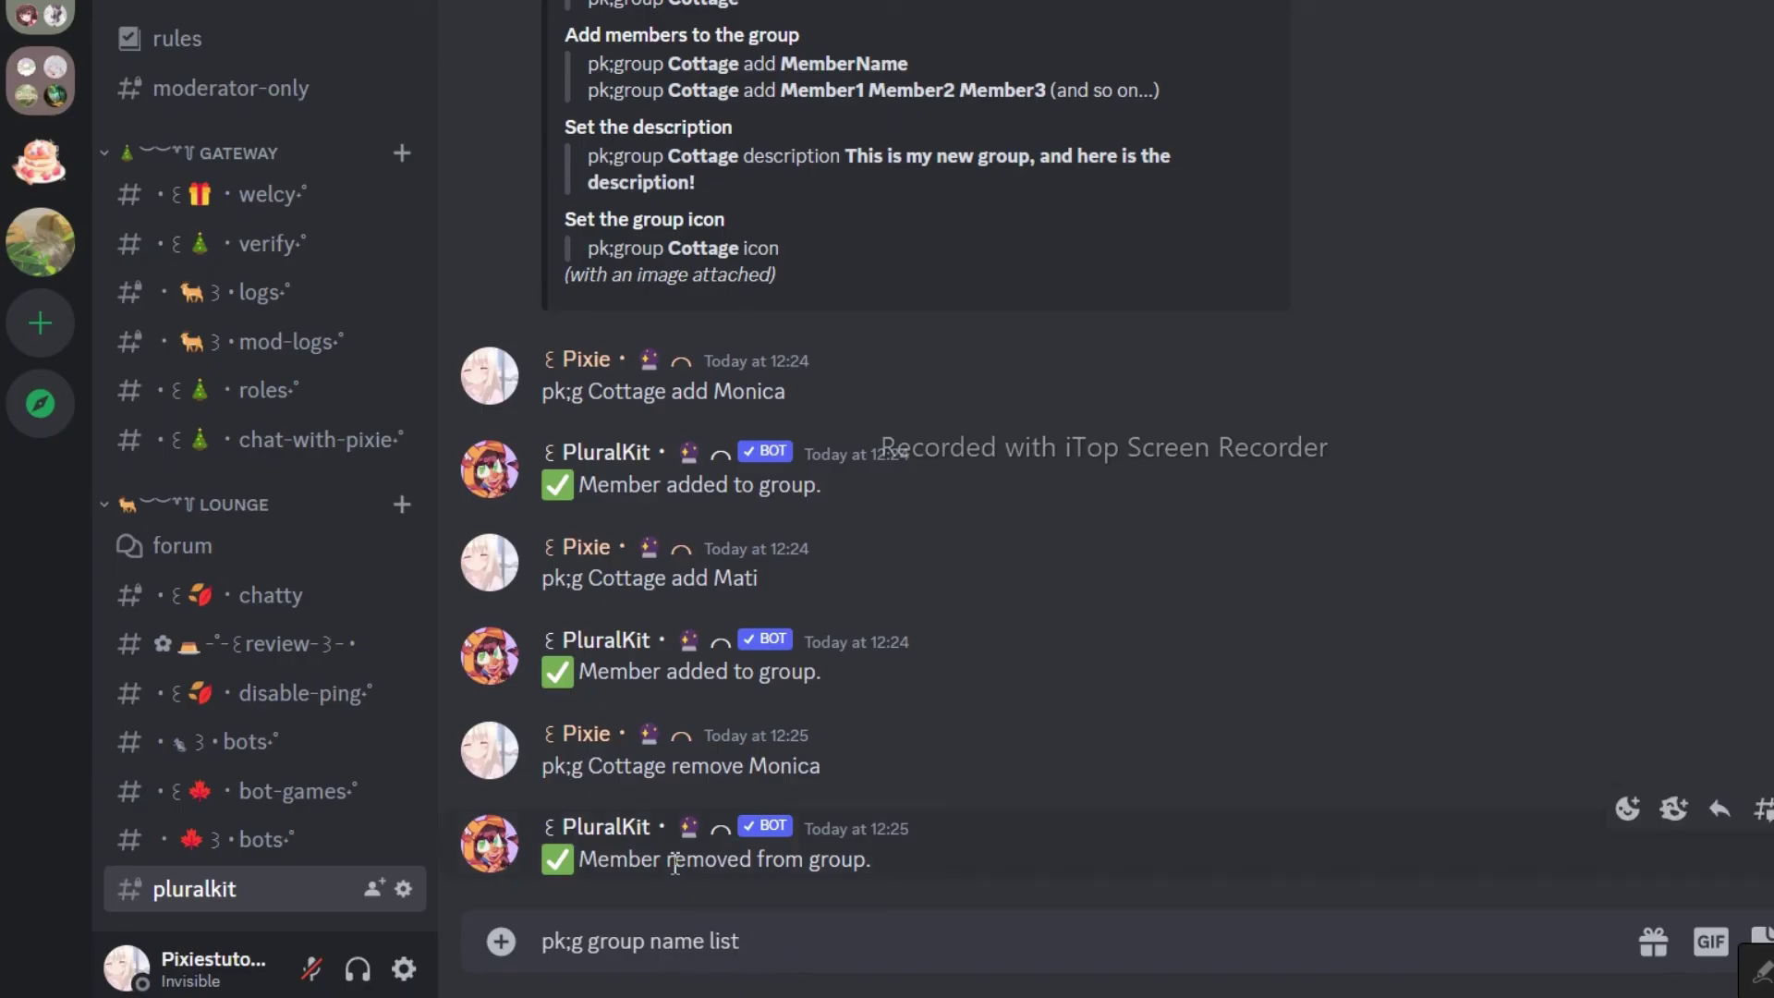
left_click_drag(589, 766, 669, 770)
key("ctrl+c")
left_click_drag(705, 942, 597, 944)
key("ctrl+v")
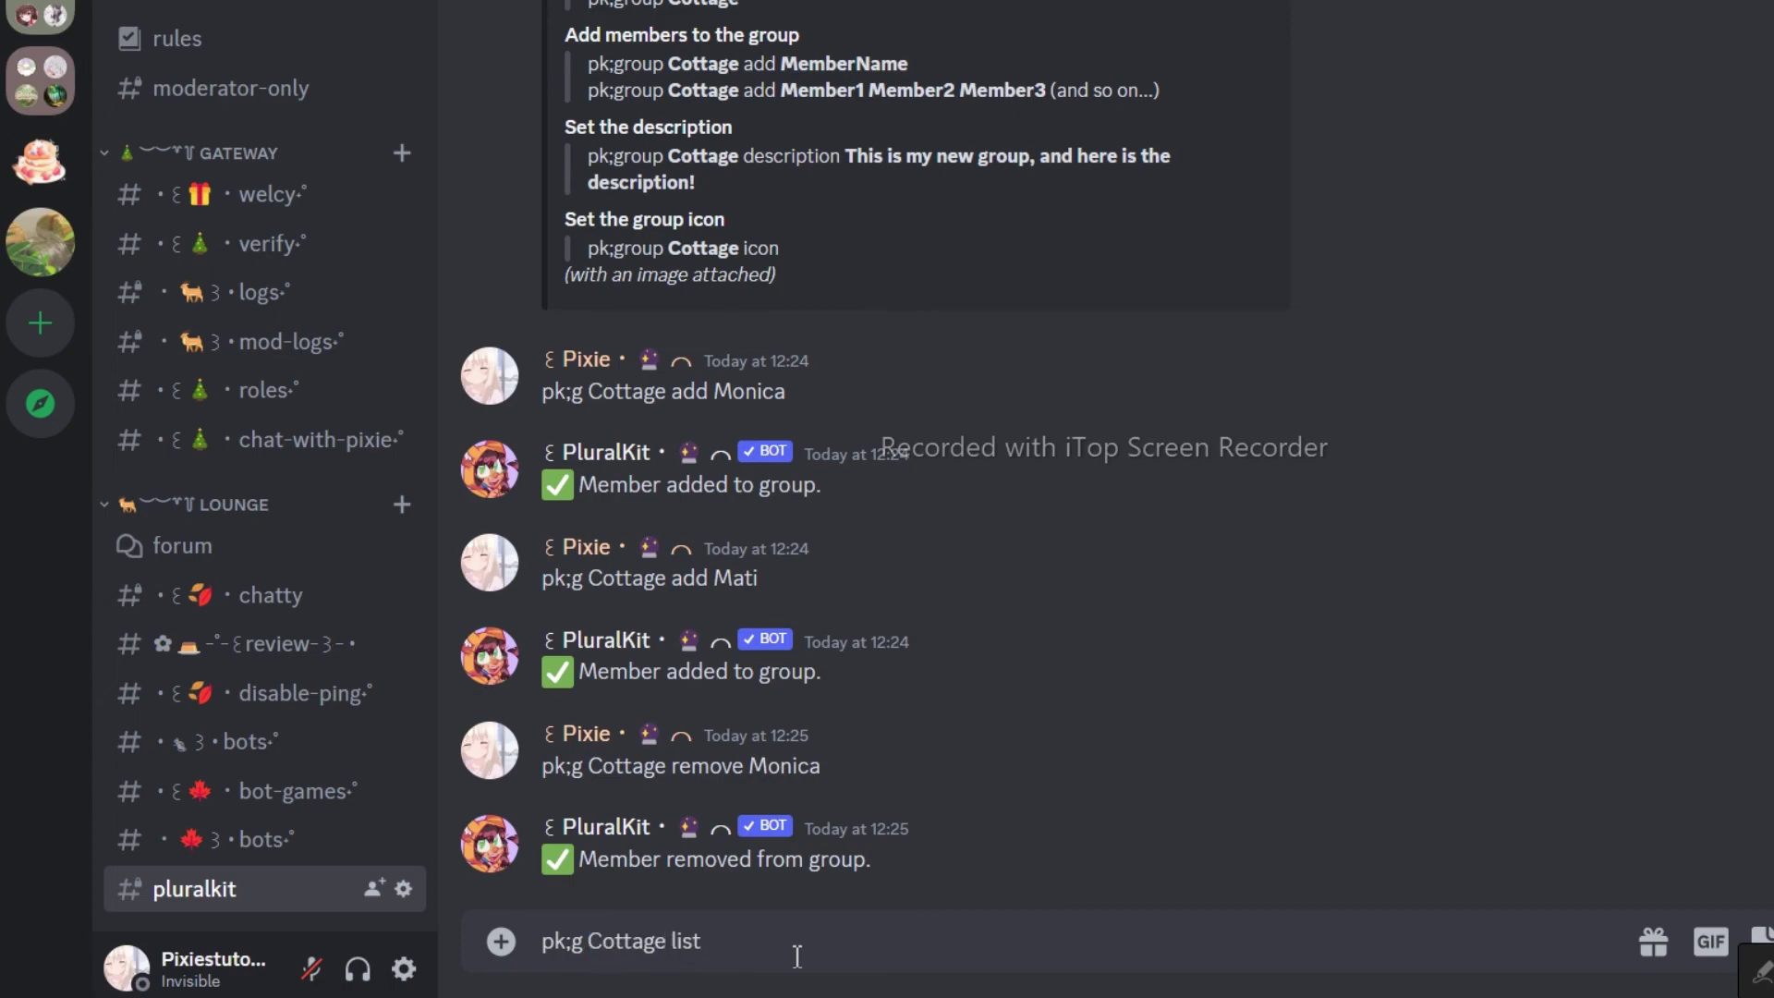
key("Return")
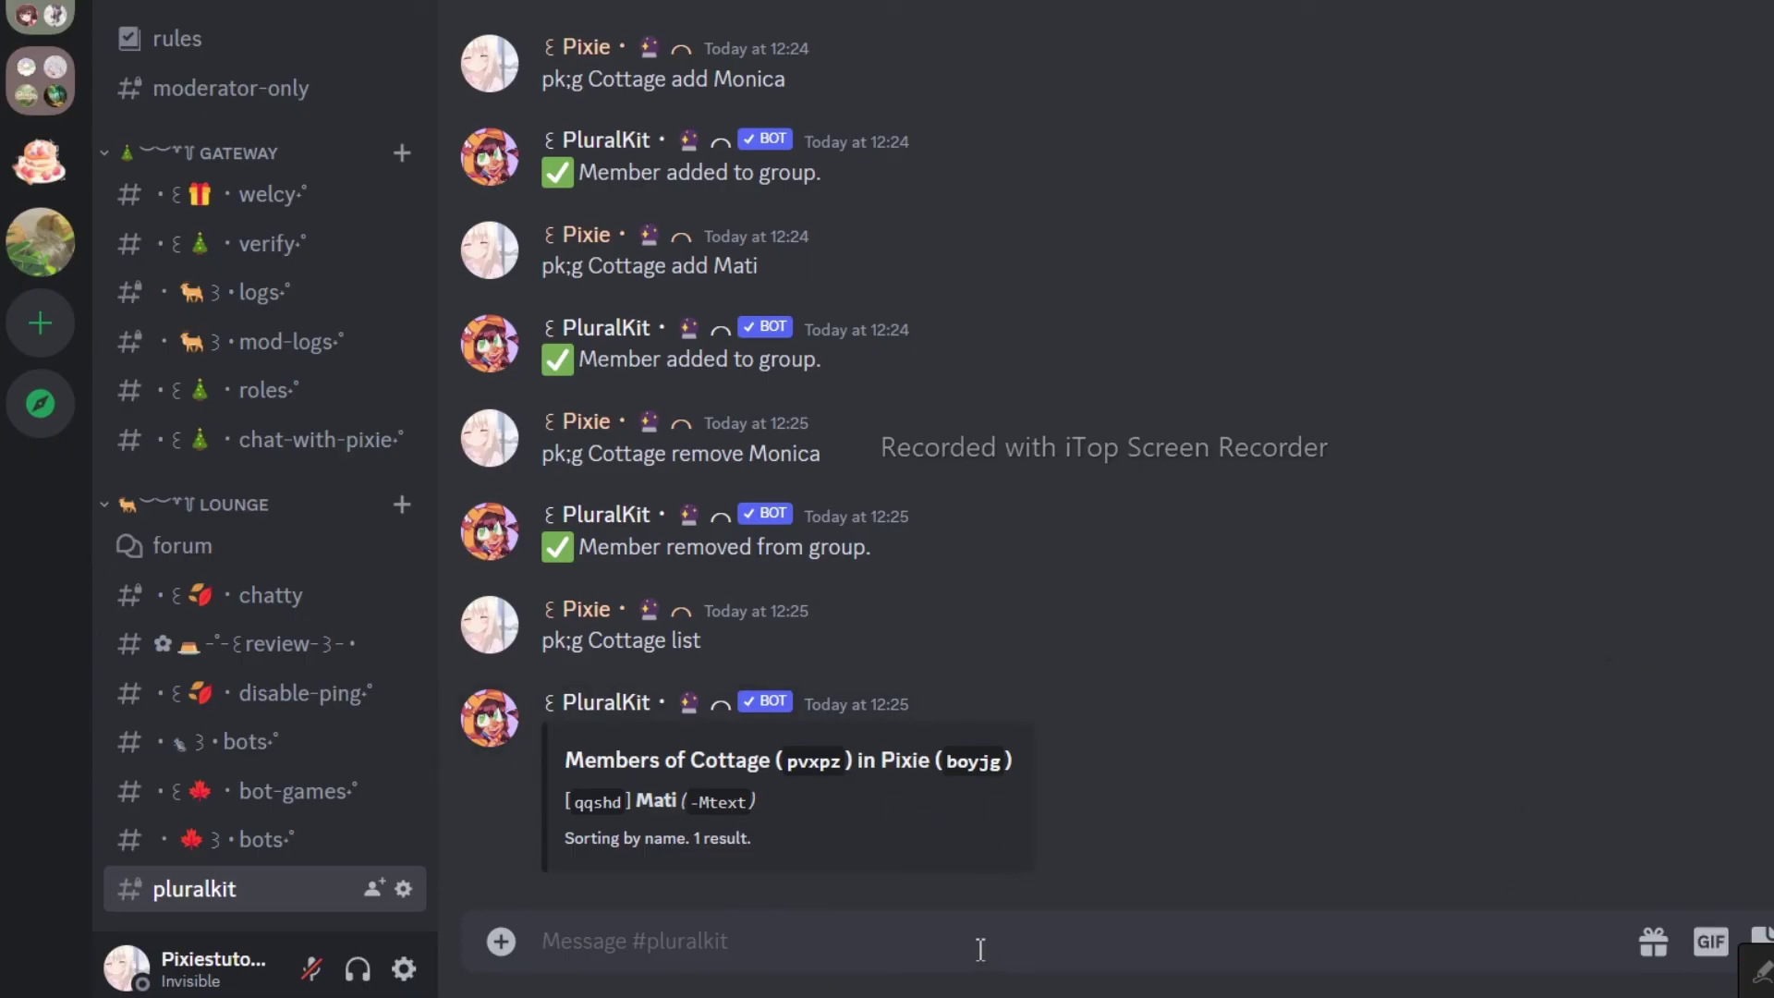
Step: View the system's privacy settings with "pk;s privacy" and search for the first member by name with "pk;find"
type("pk;s privacy")
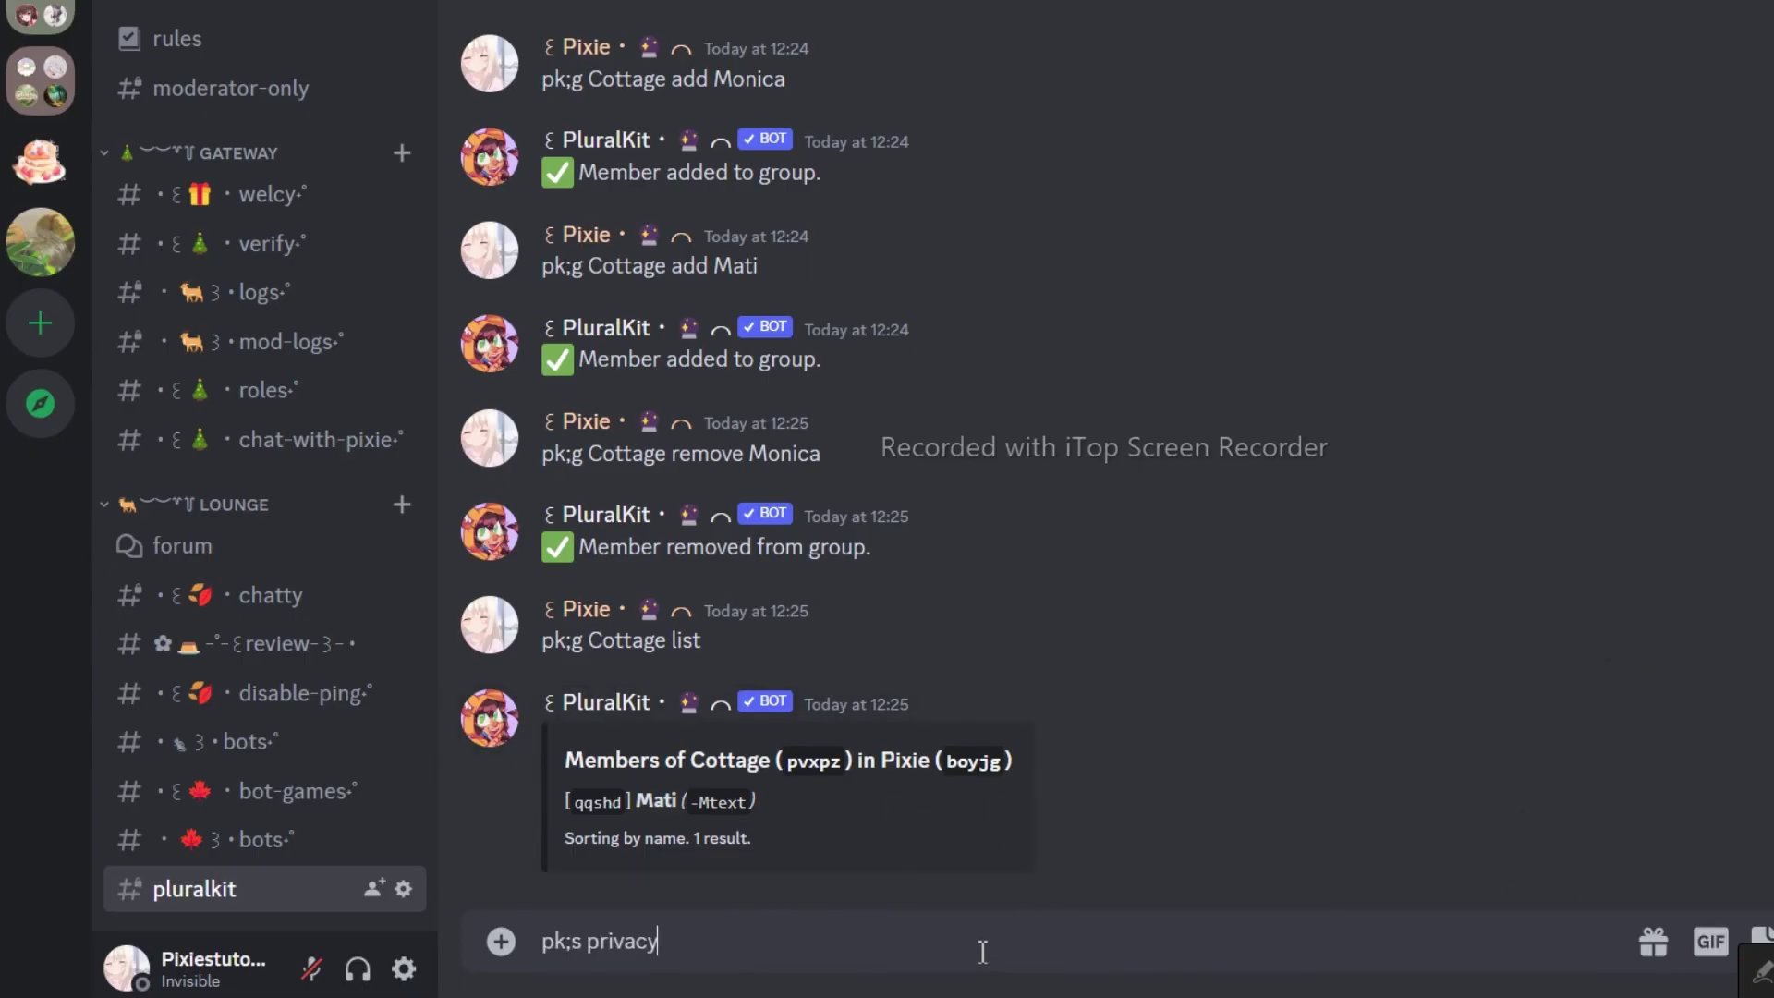
key("Return")
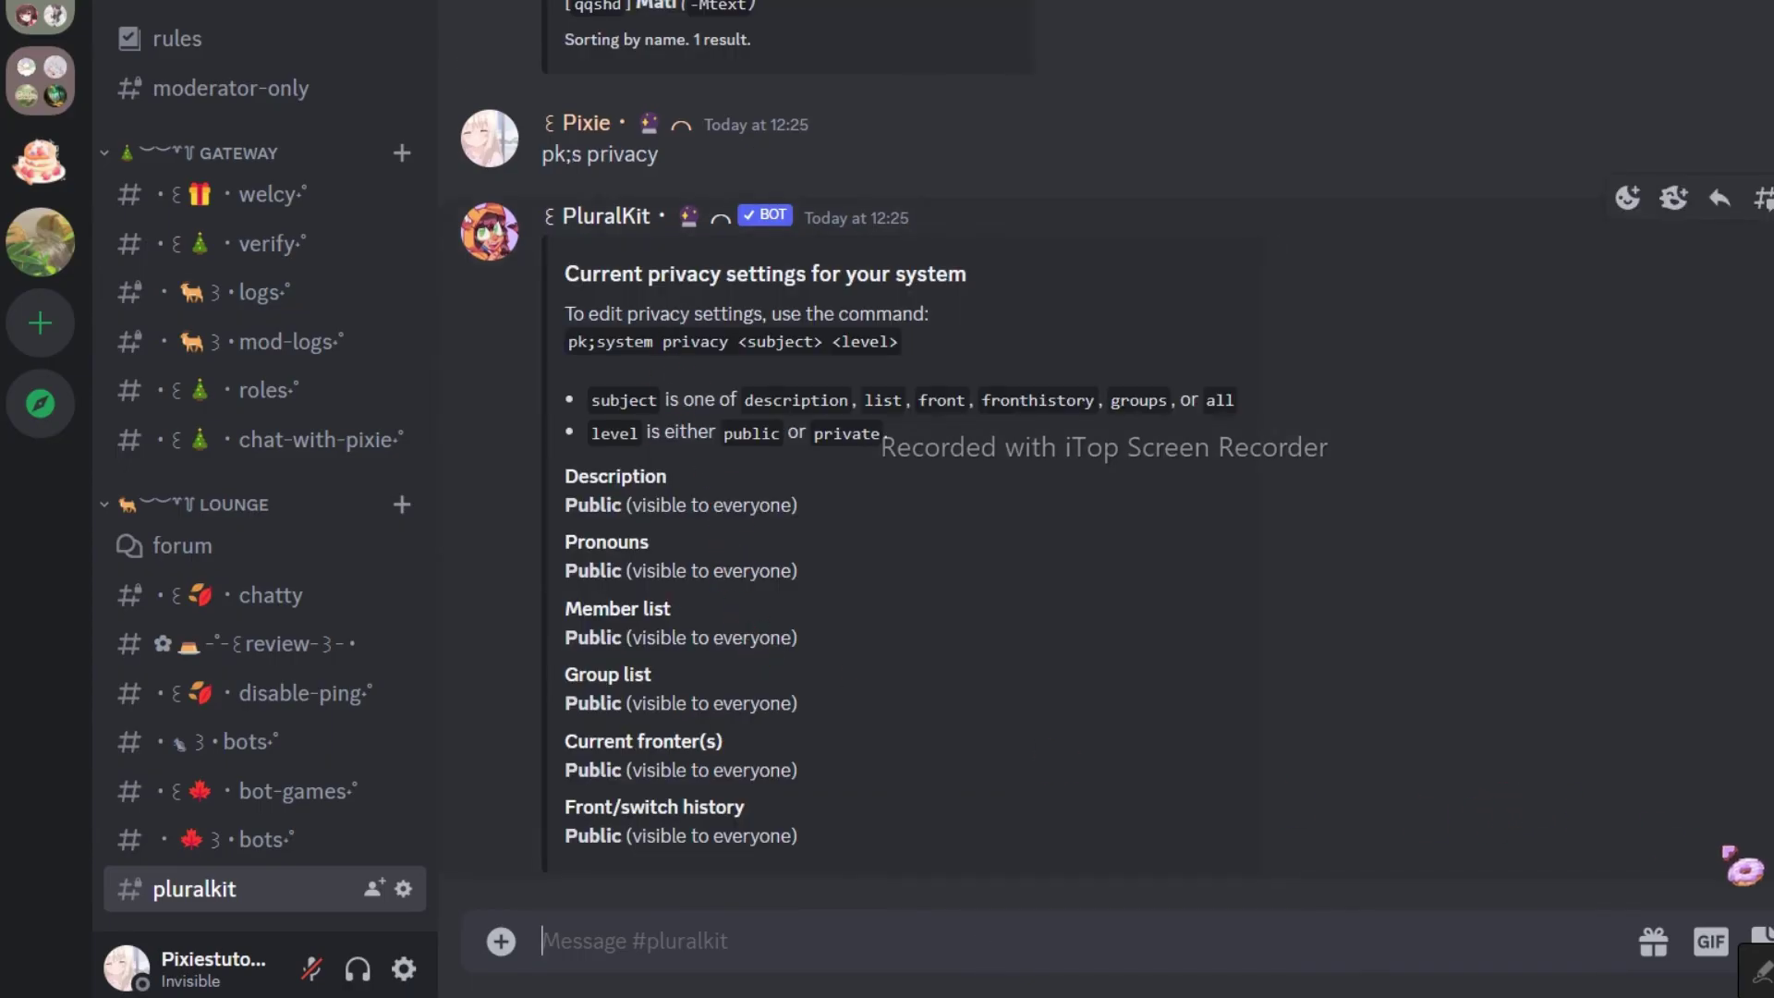
type("pk;find Mati")
key("Return")
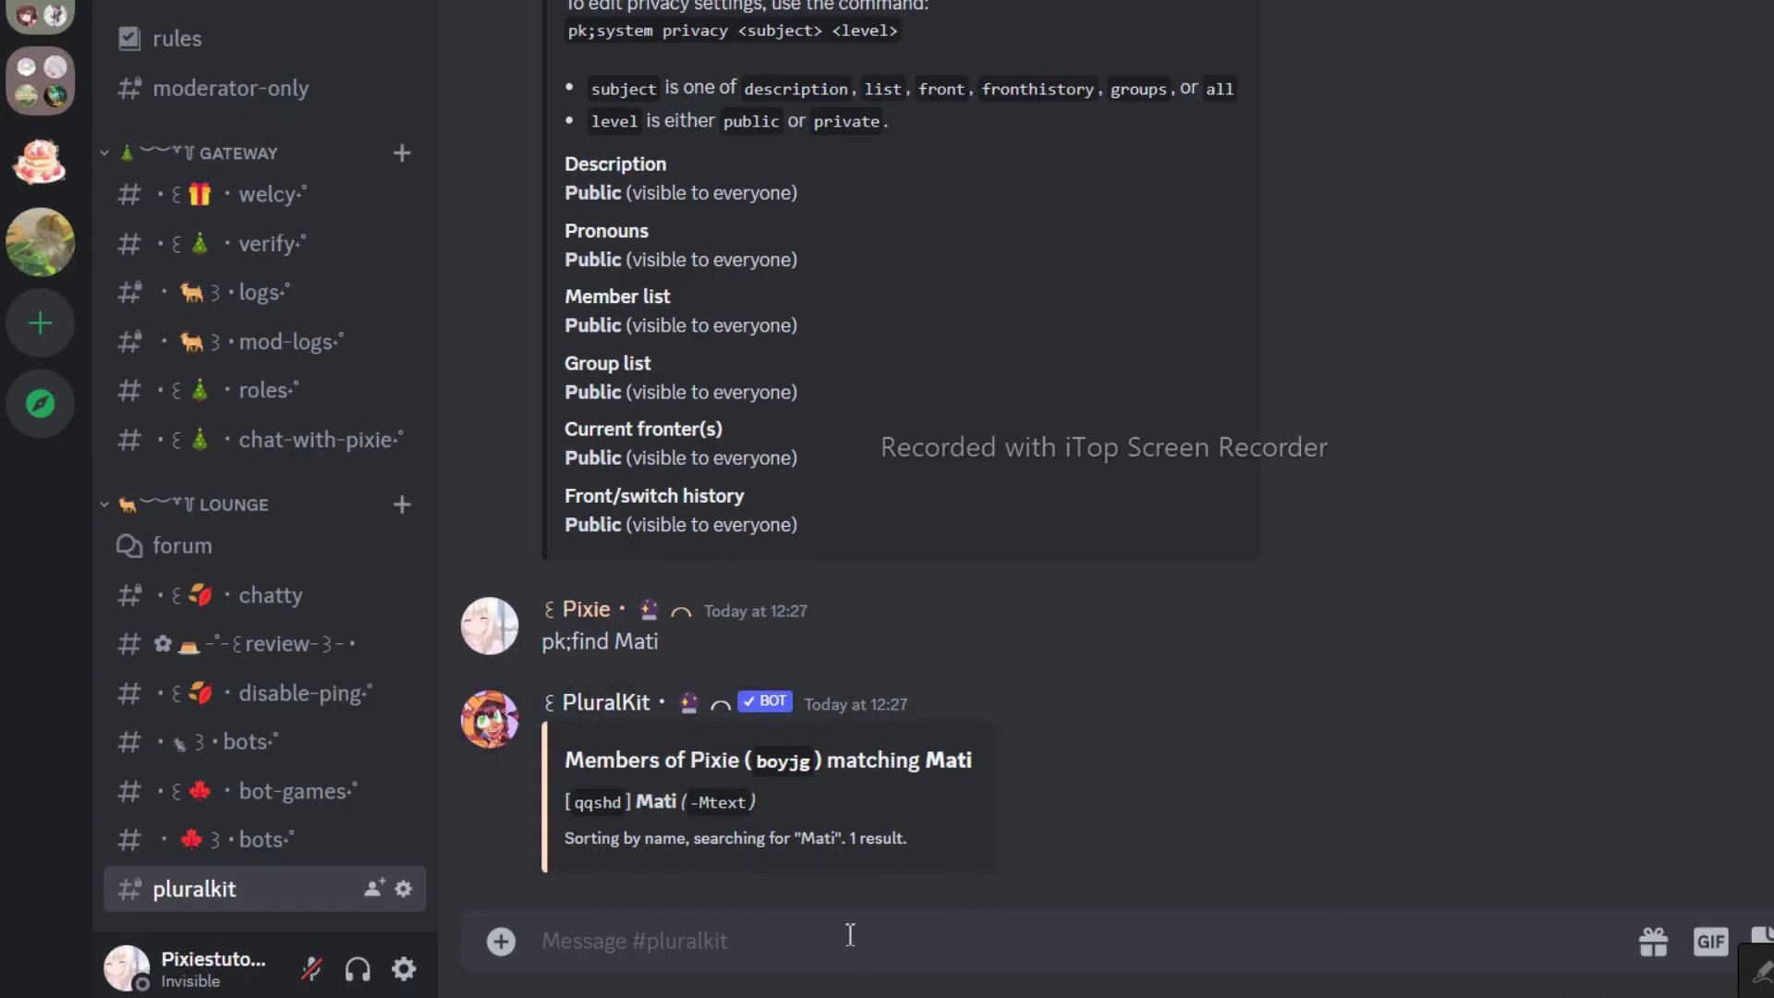
Step: Request deletion of the system without a data export by sending "pk;s delete -no-export"
type("pk;s delete -no-export")
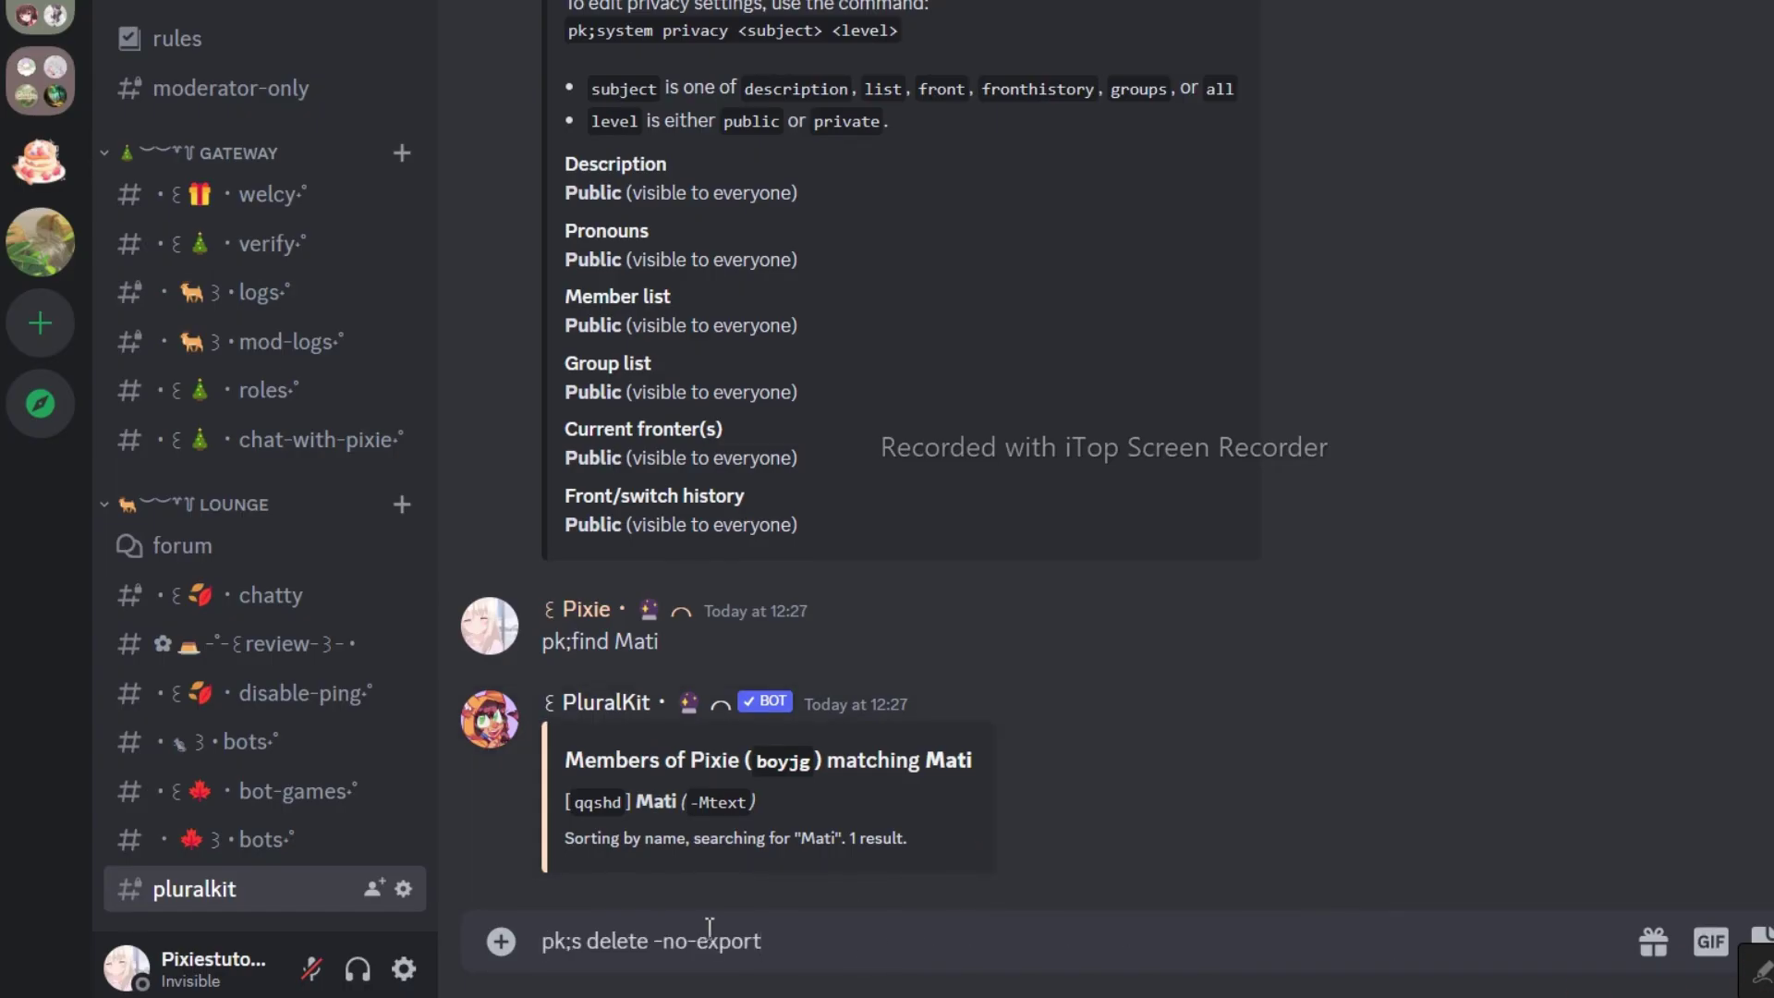
left_click_drag(555, 942, 767, 945)
left_click(879, 947)
key("Return")
type("\\")
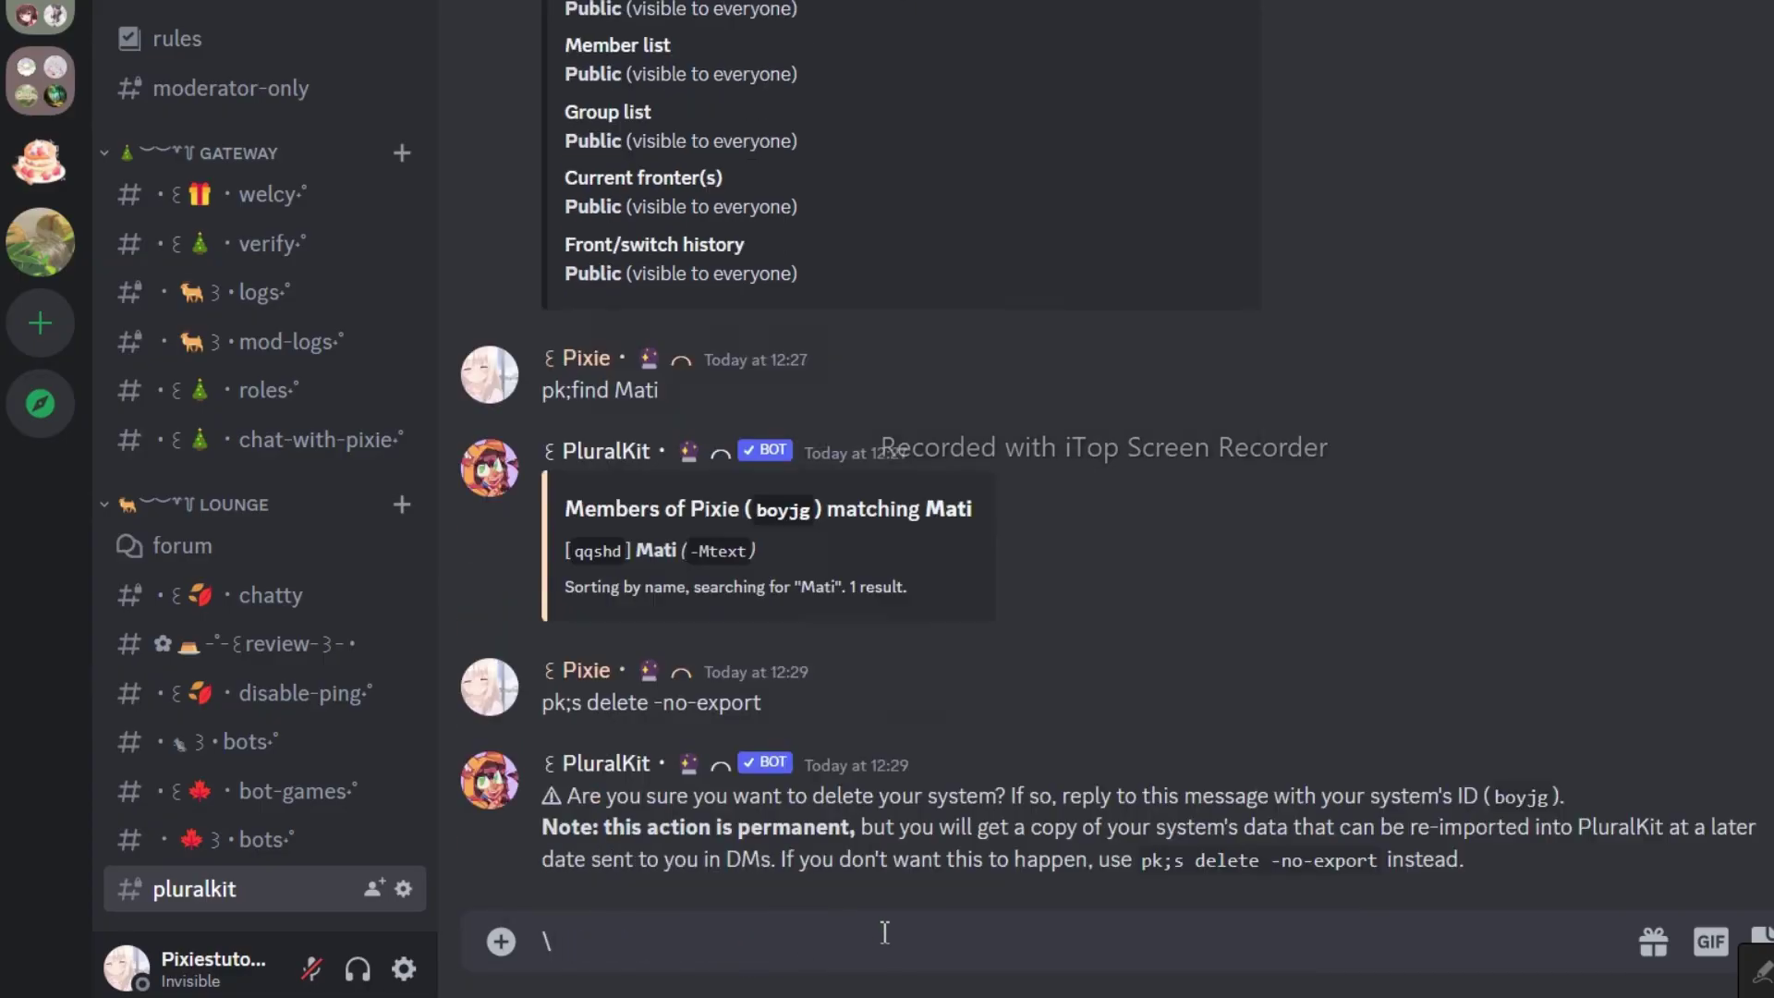
key("BackSpace")
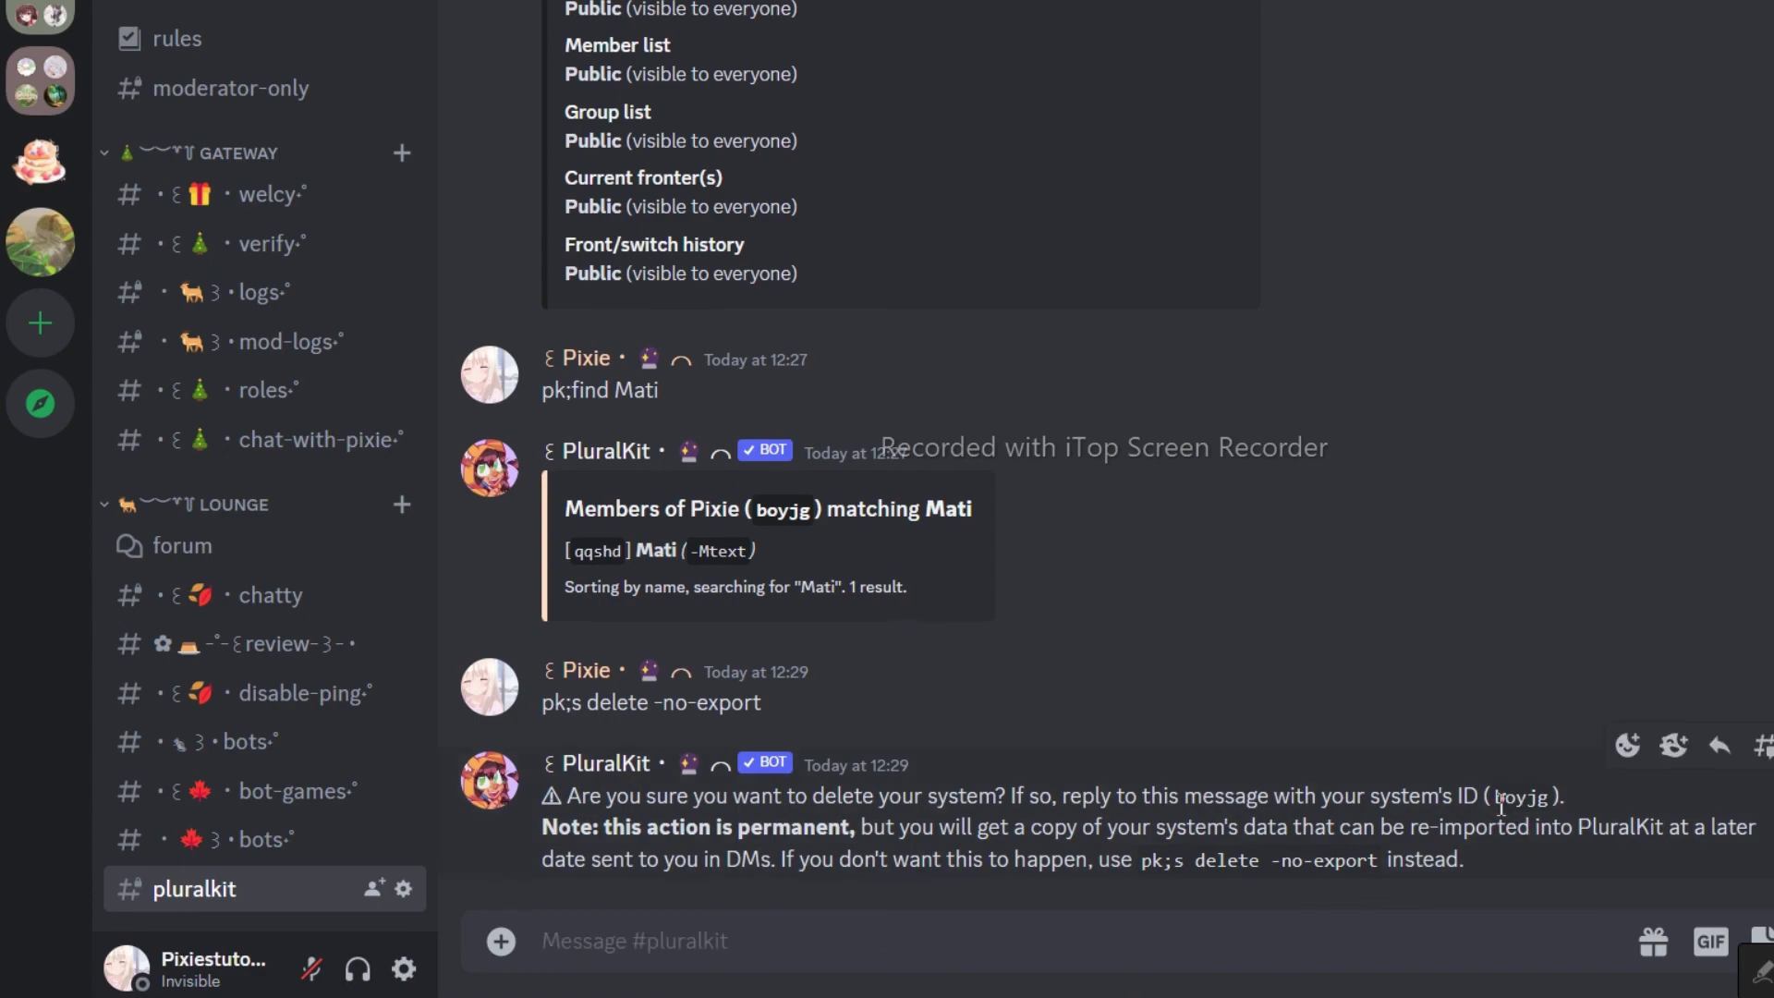
Step: Copy the system ID into the message box as the deletion confirmation, and clear it without sending
left_click_drag(1497, 798, 1553, 800)
key("ctrl+c")
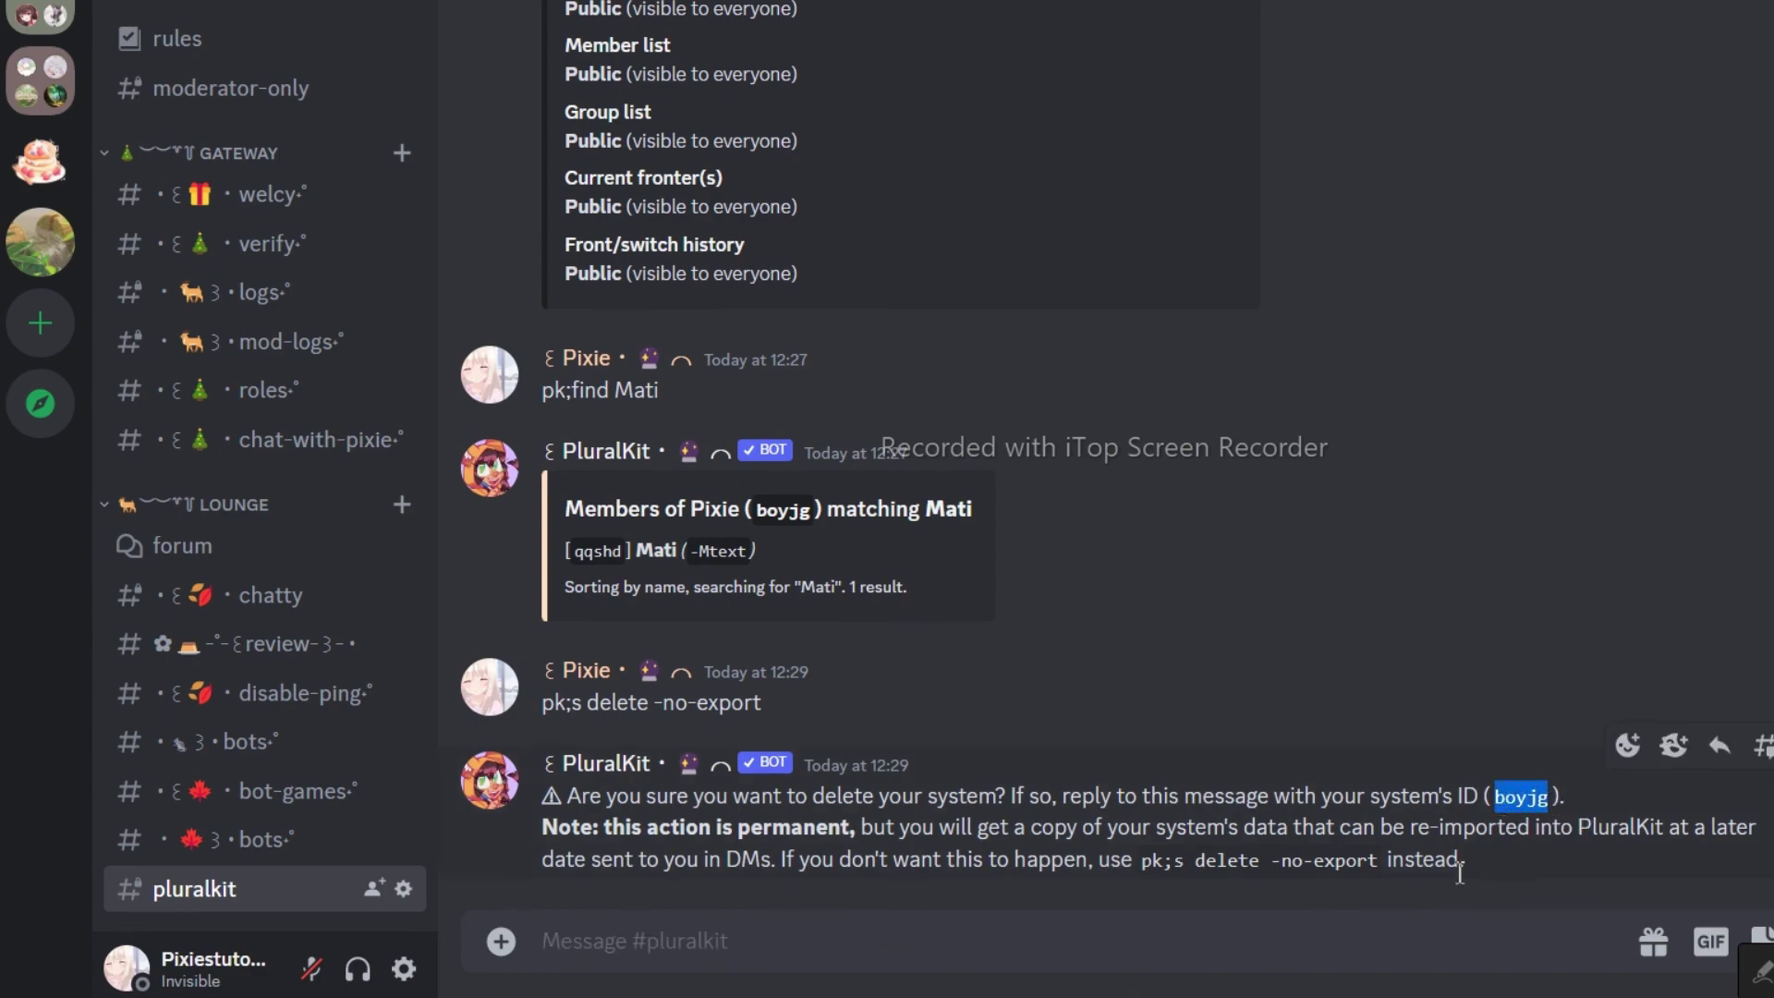
left_click(942, 957)
key("ctrl+v")
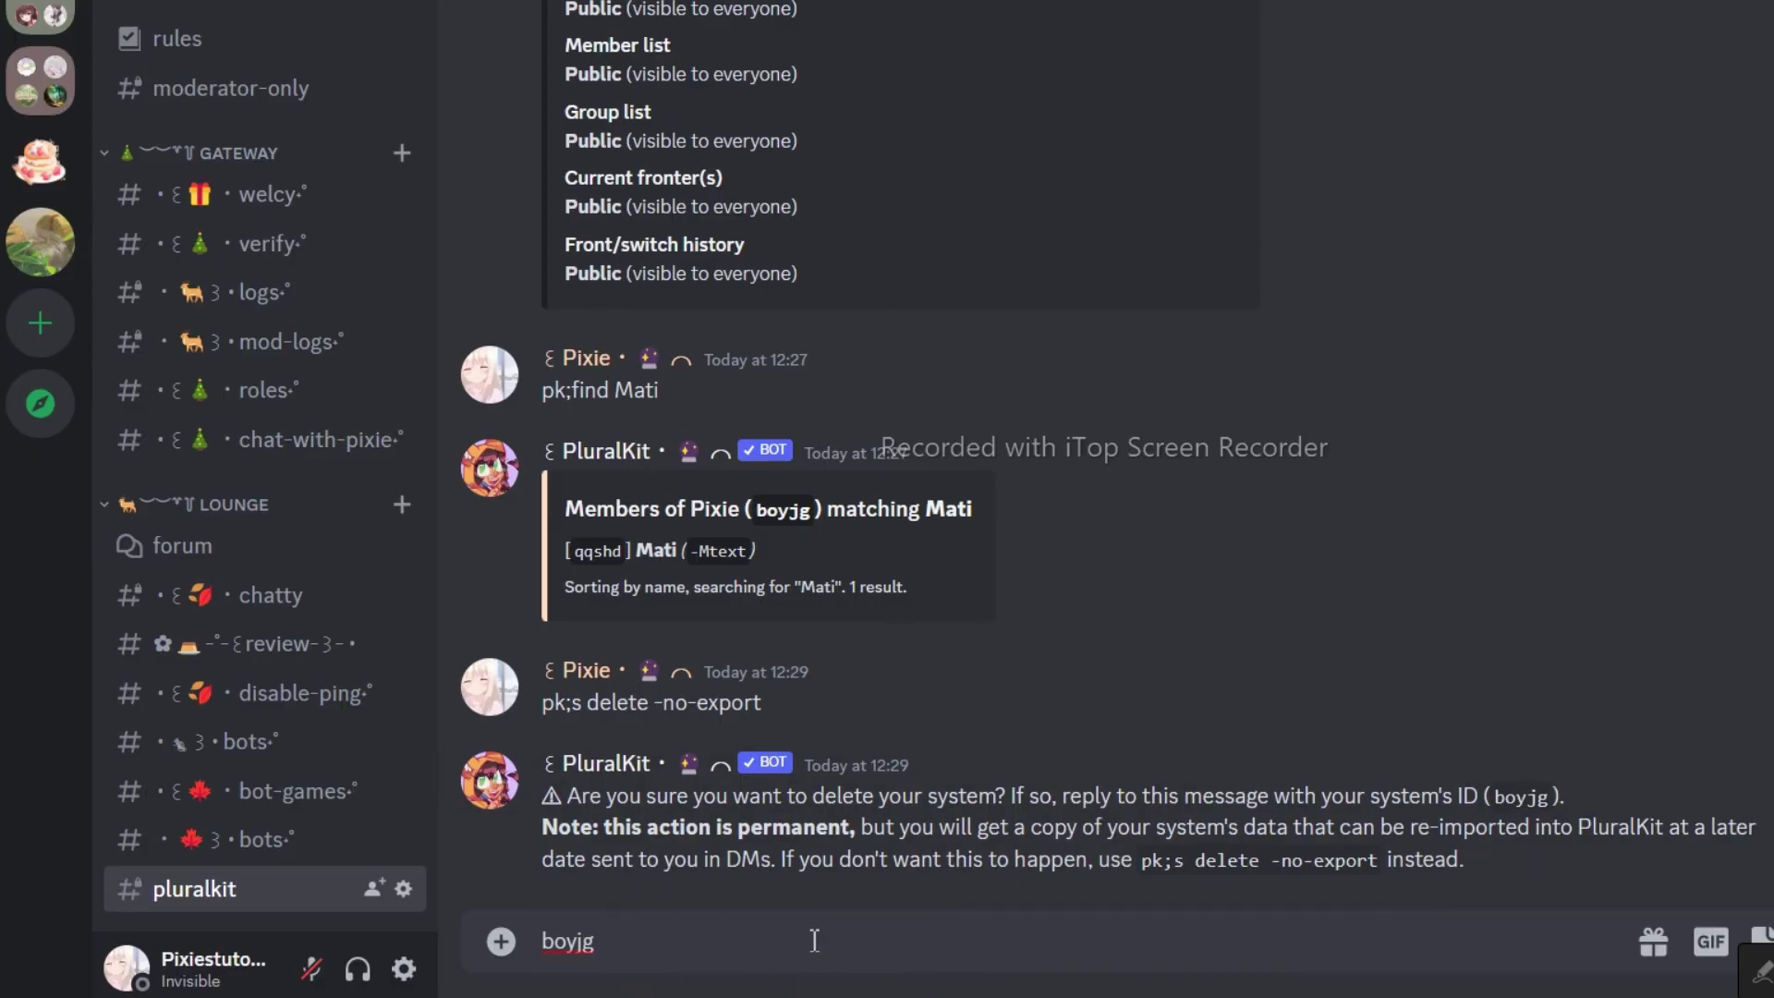
key("BackSpace")
key("BackSpace")
key("BackSpace")
key("BackSpace")
key("BackSpace")
Step: Bring up the system card with "pk;s" and enlarge the system's avatar image
type("pk")
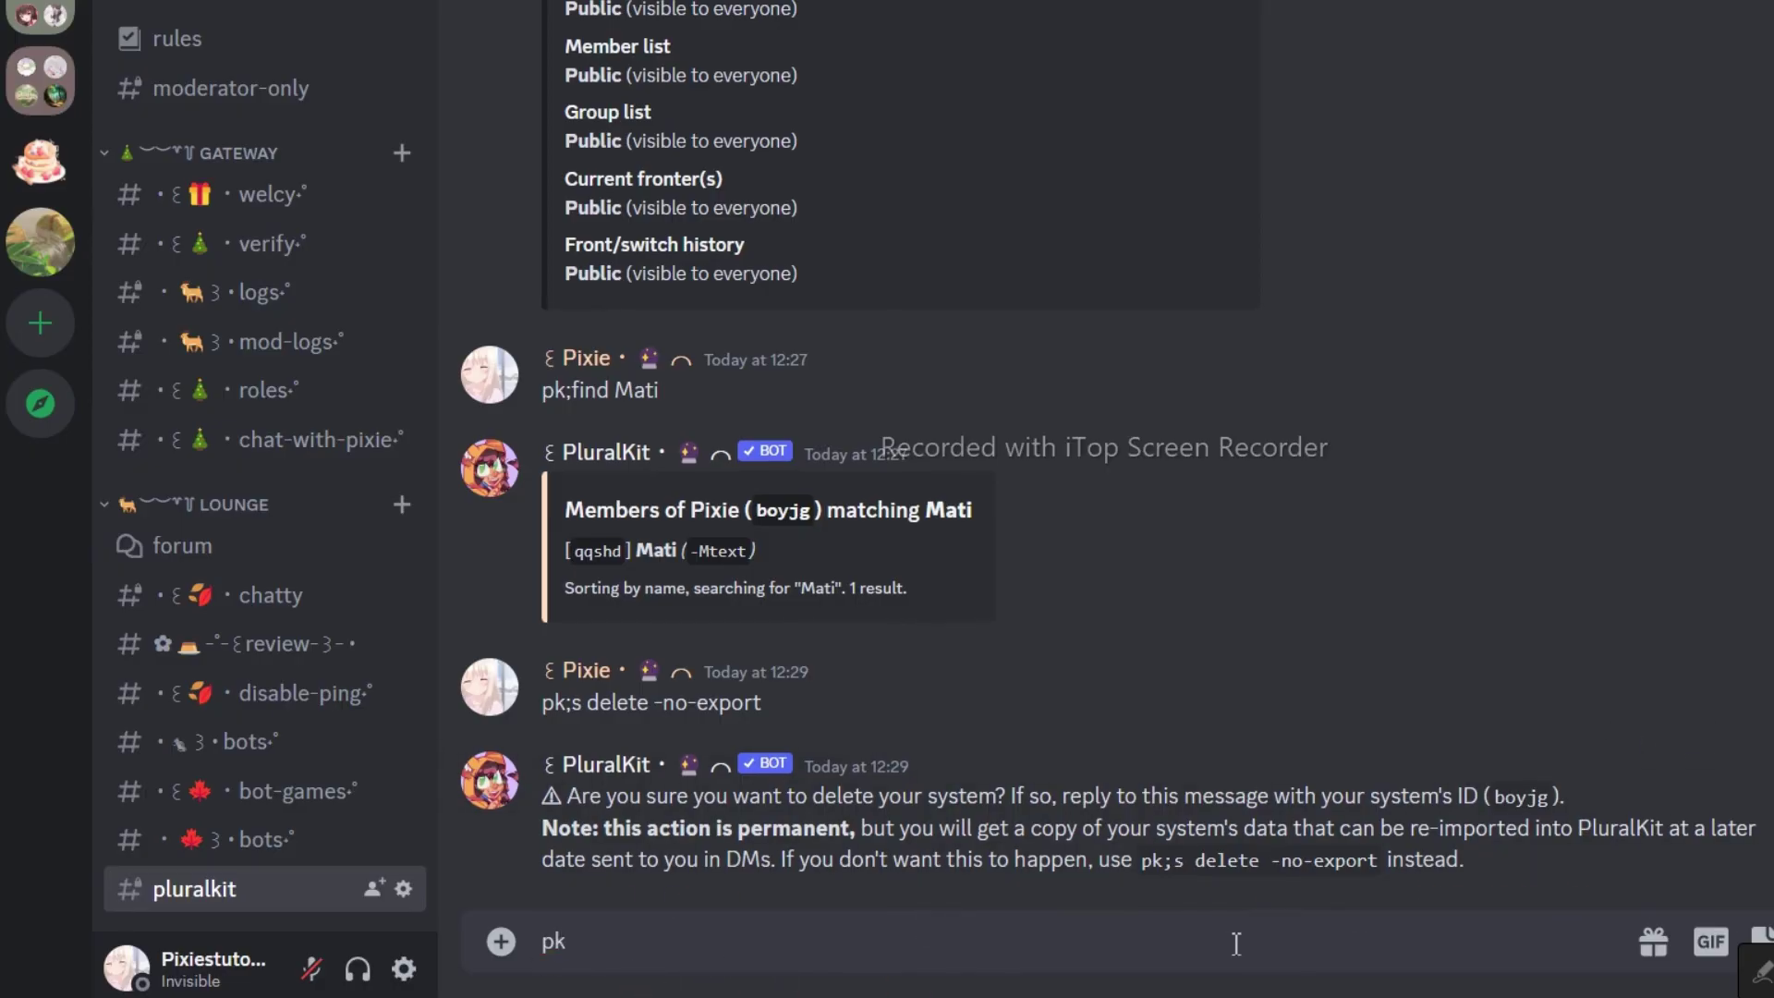
type(";s")
key("Return")
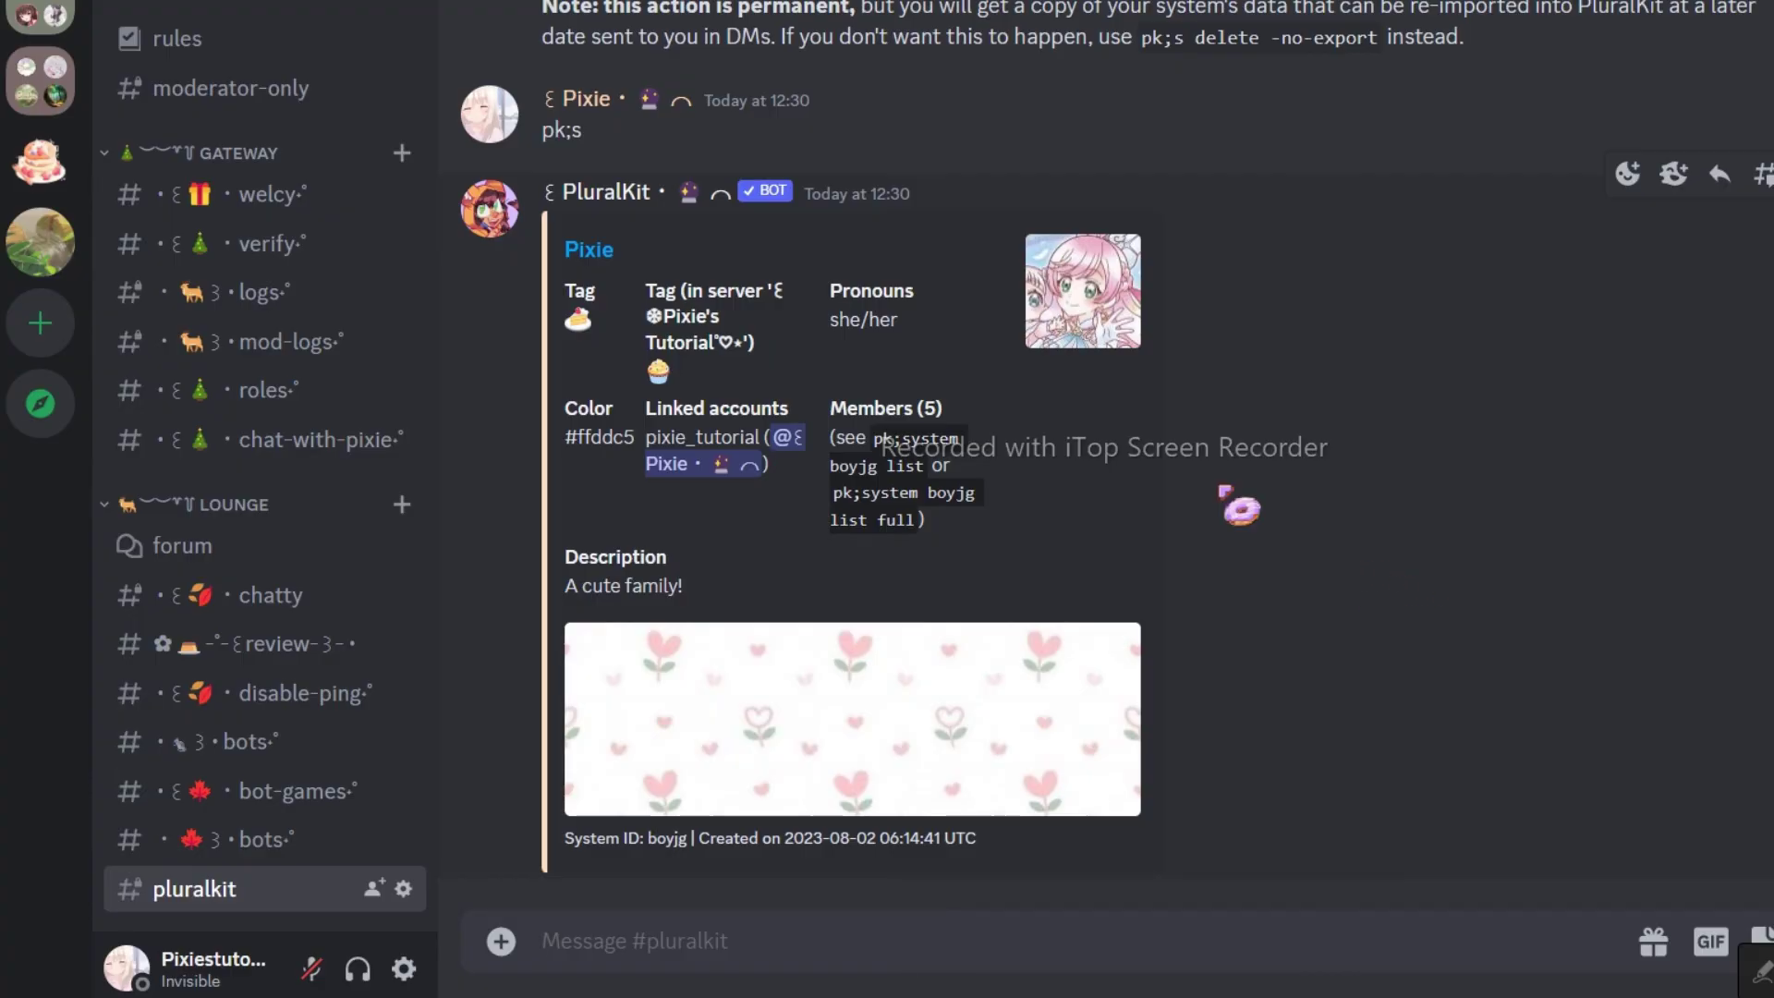
left_click(1123, 324)
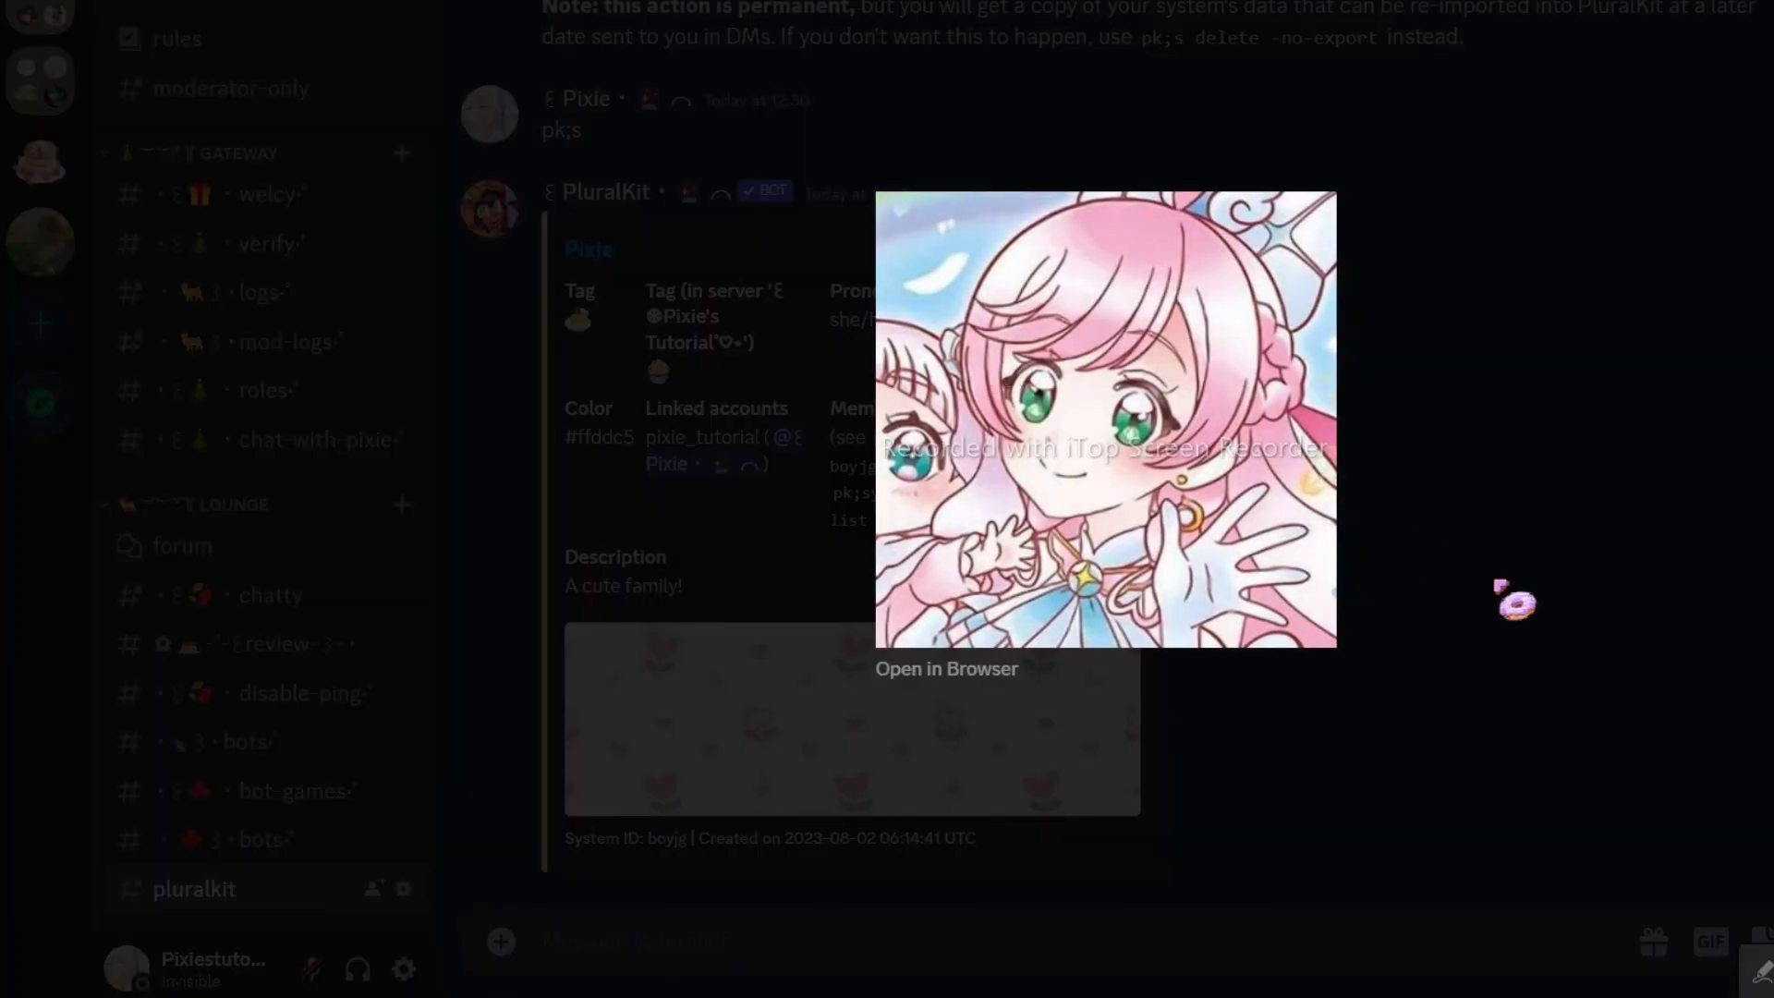
Step: Close the enlarged avatar, view the system card's floral banner image at full size, and return to the chat
left_click(1202, 721)
left_click(1011, 762)
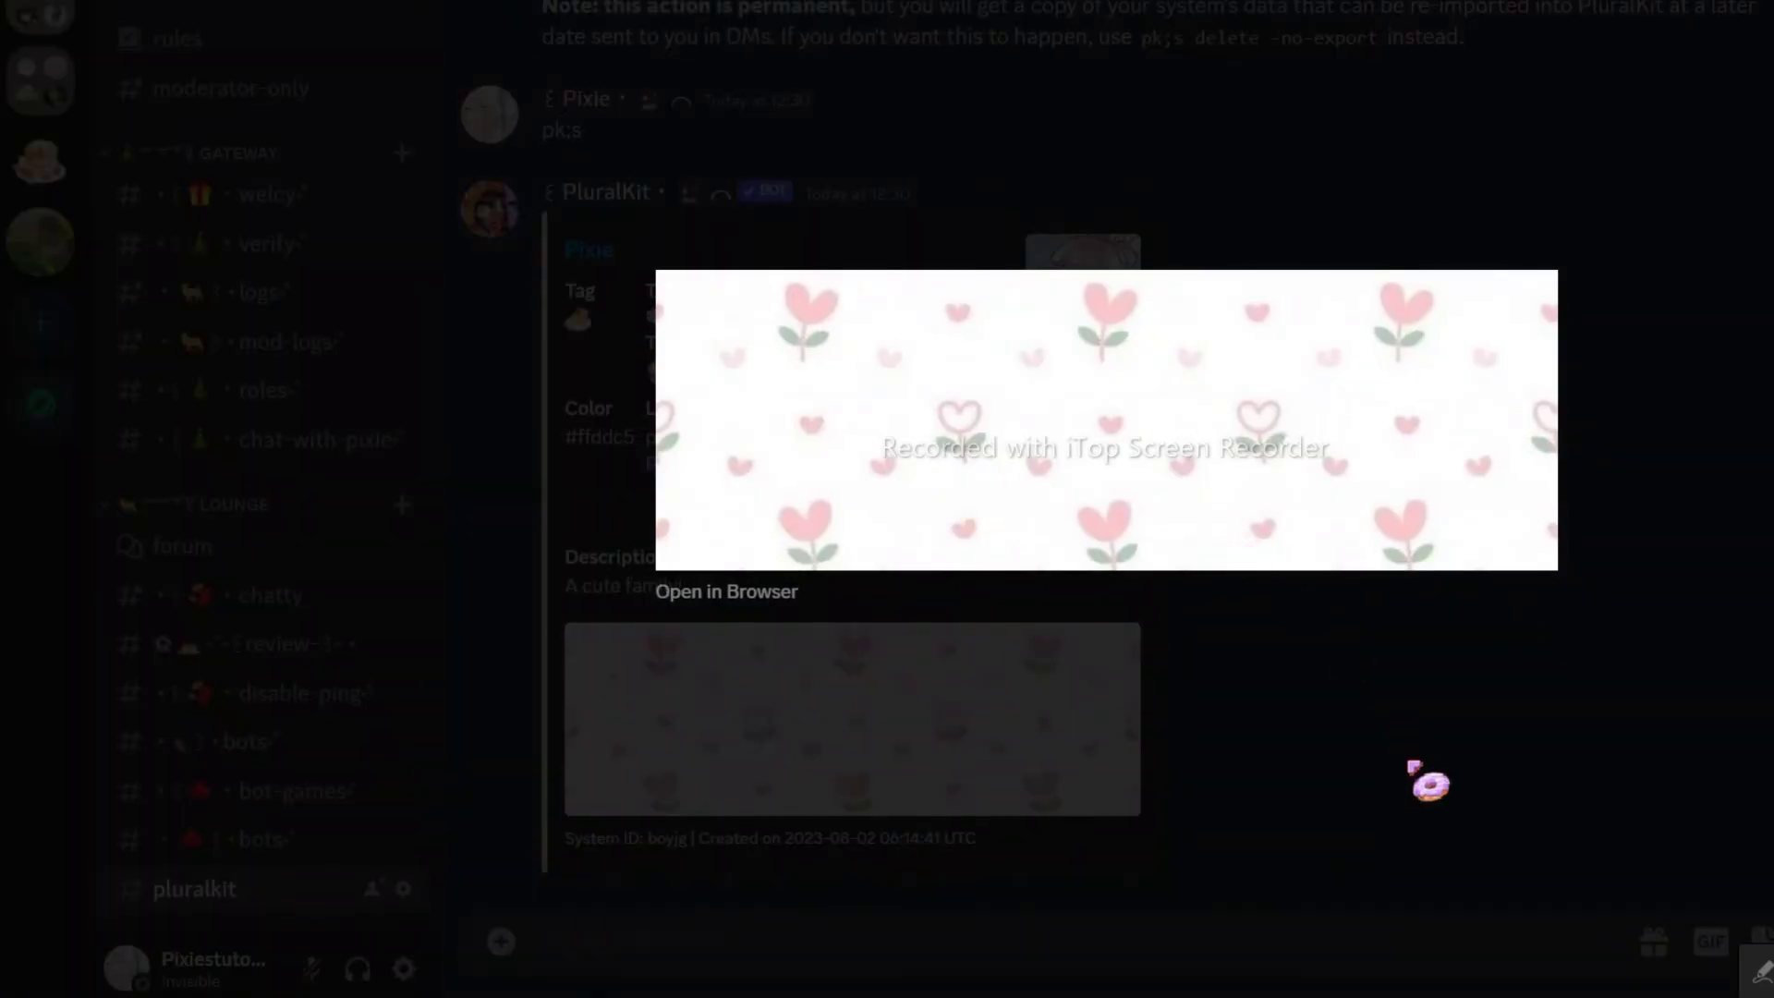
left_click(1426, 785)
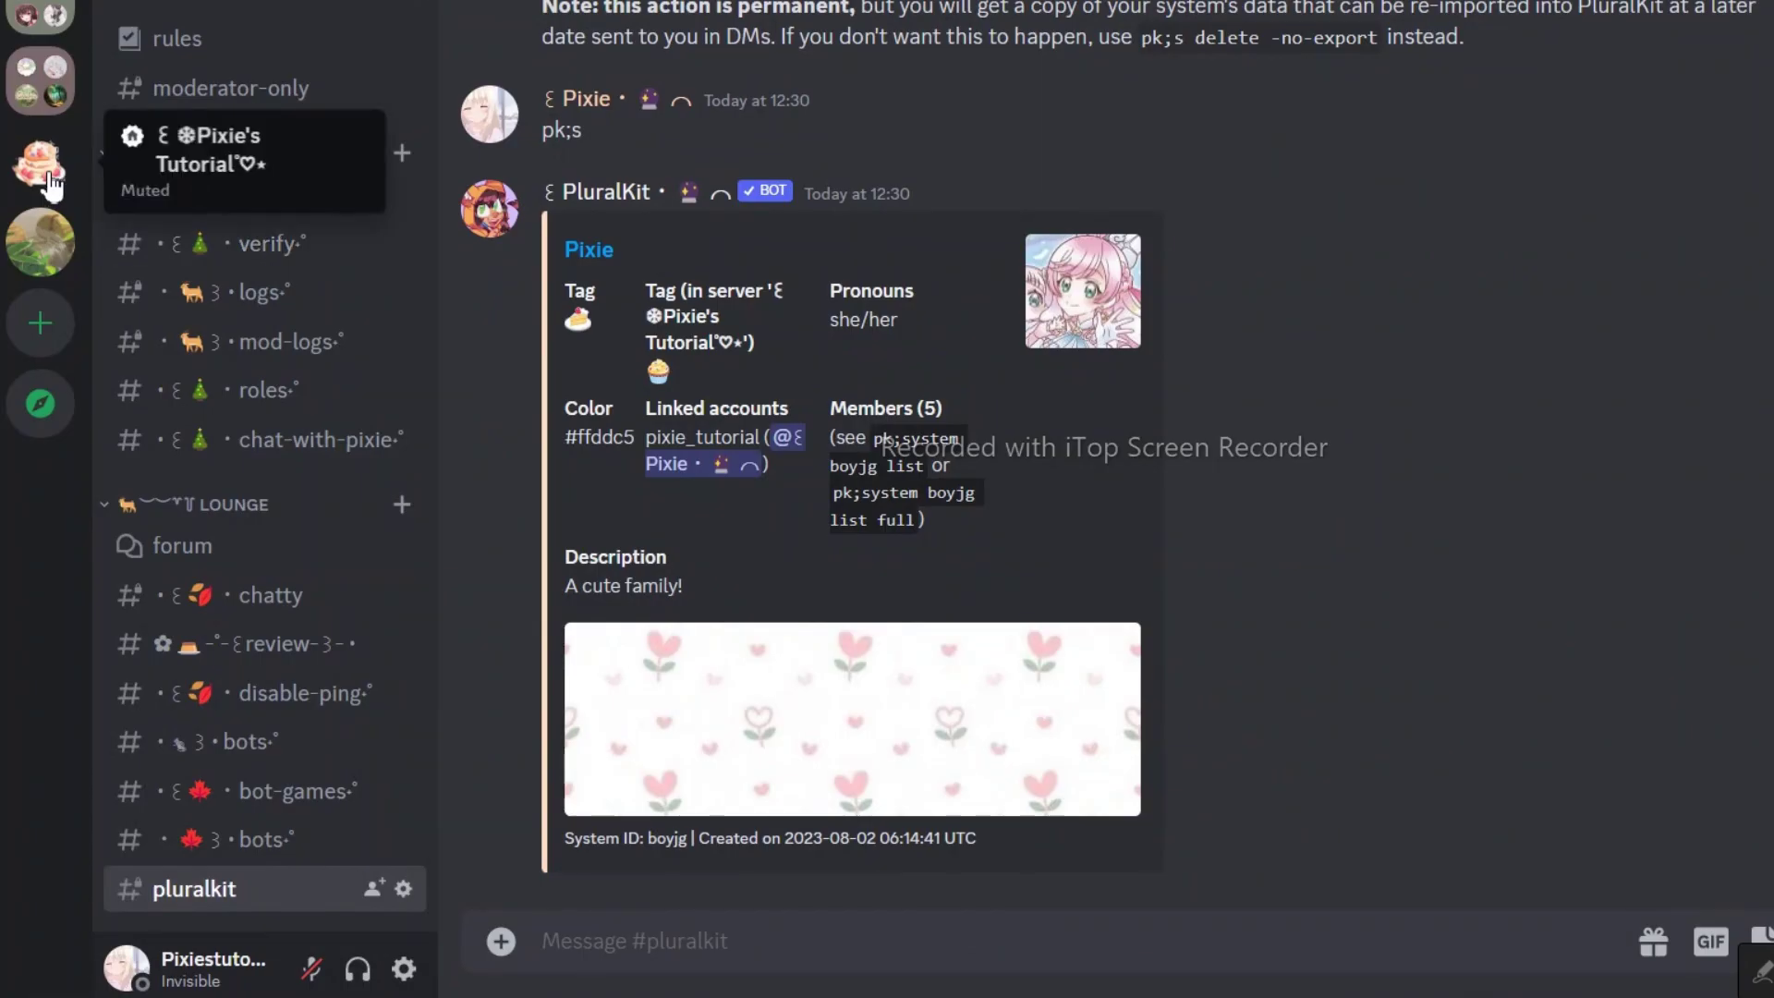
Step: Switch to the server with the image décor channels and browse the images posted in its pfp and banner channels
left_click(42, 244)
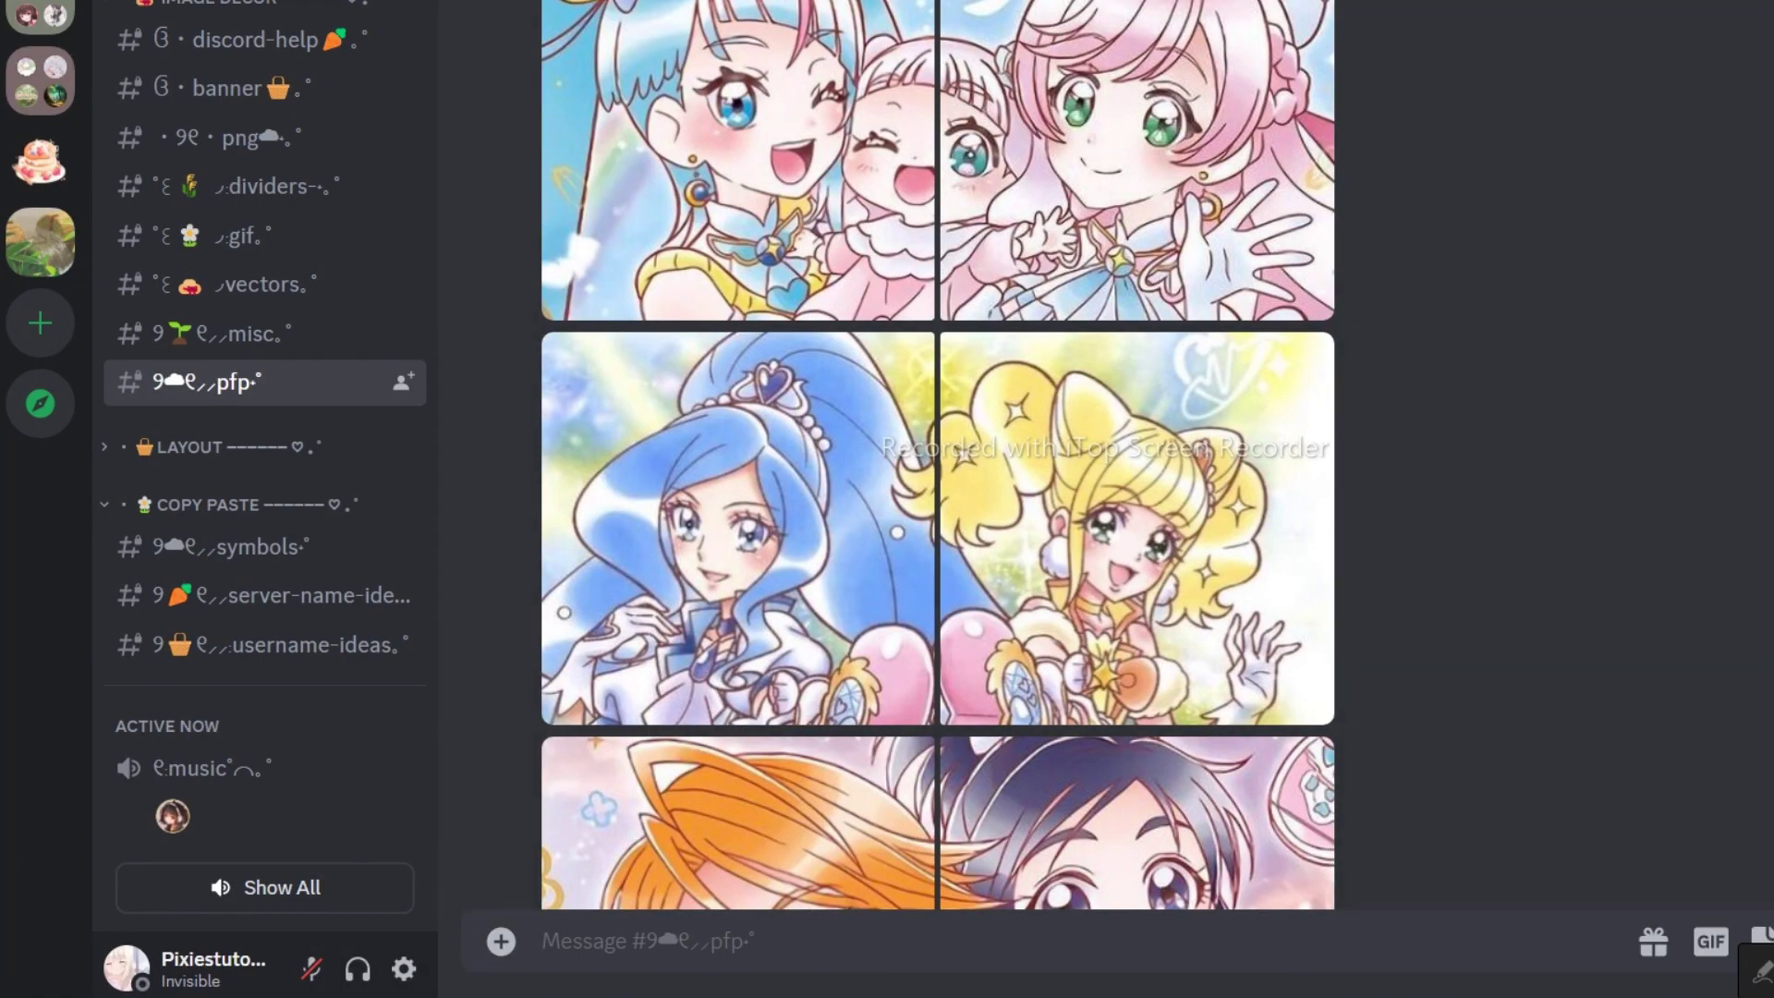
scroll(1553, 736, "up", 8)
scroll(938, 453, "up", 15)
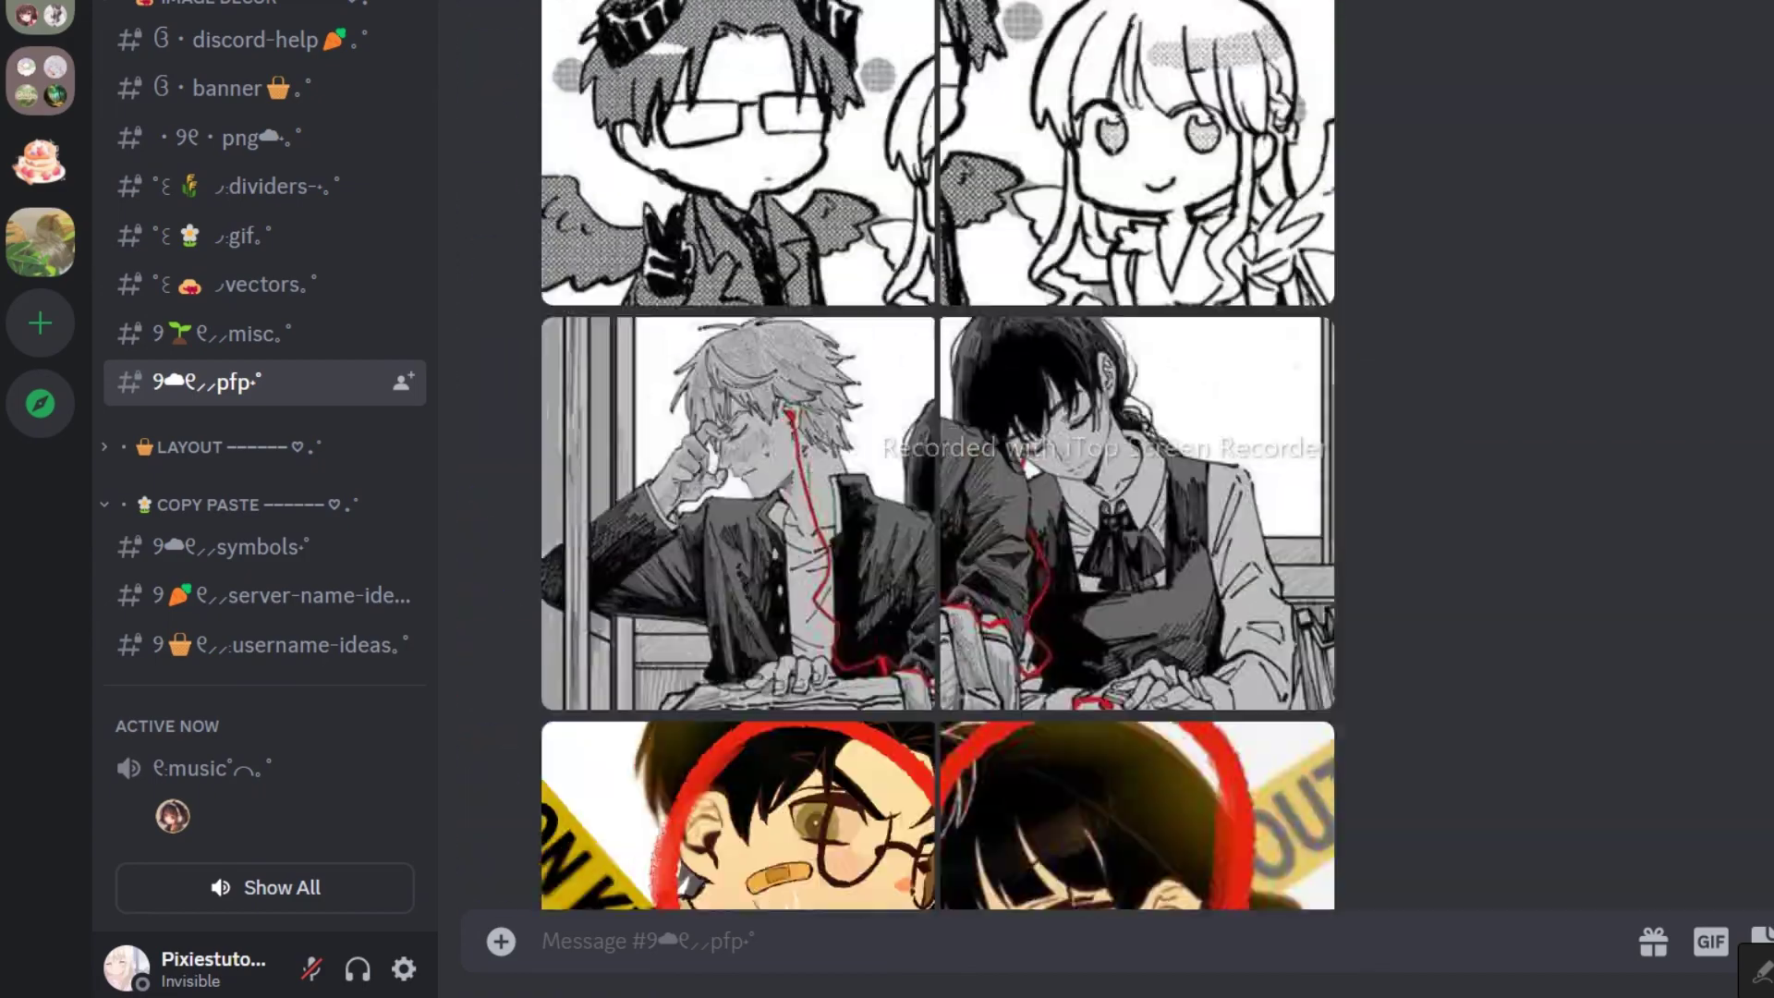
scroll(938, 452, "up", 15)
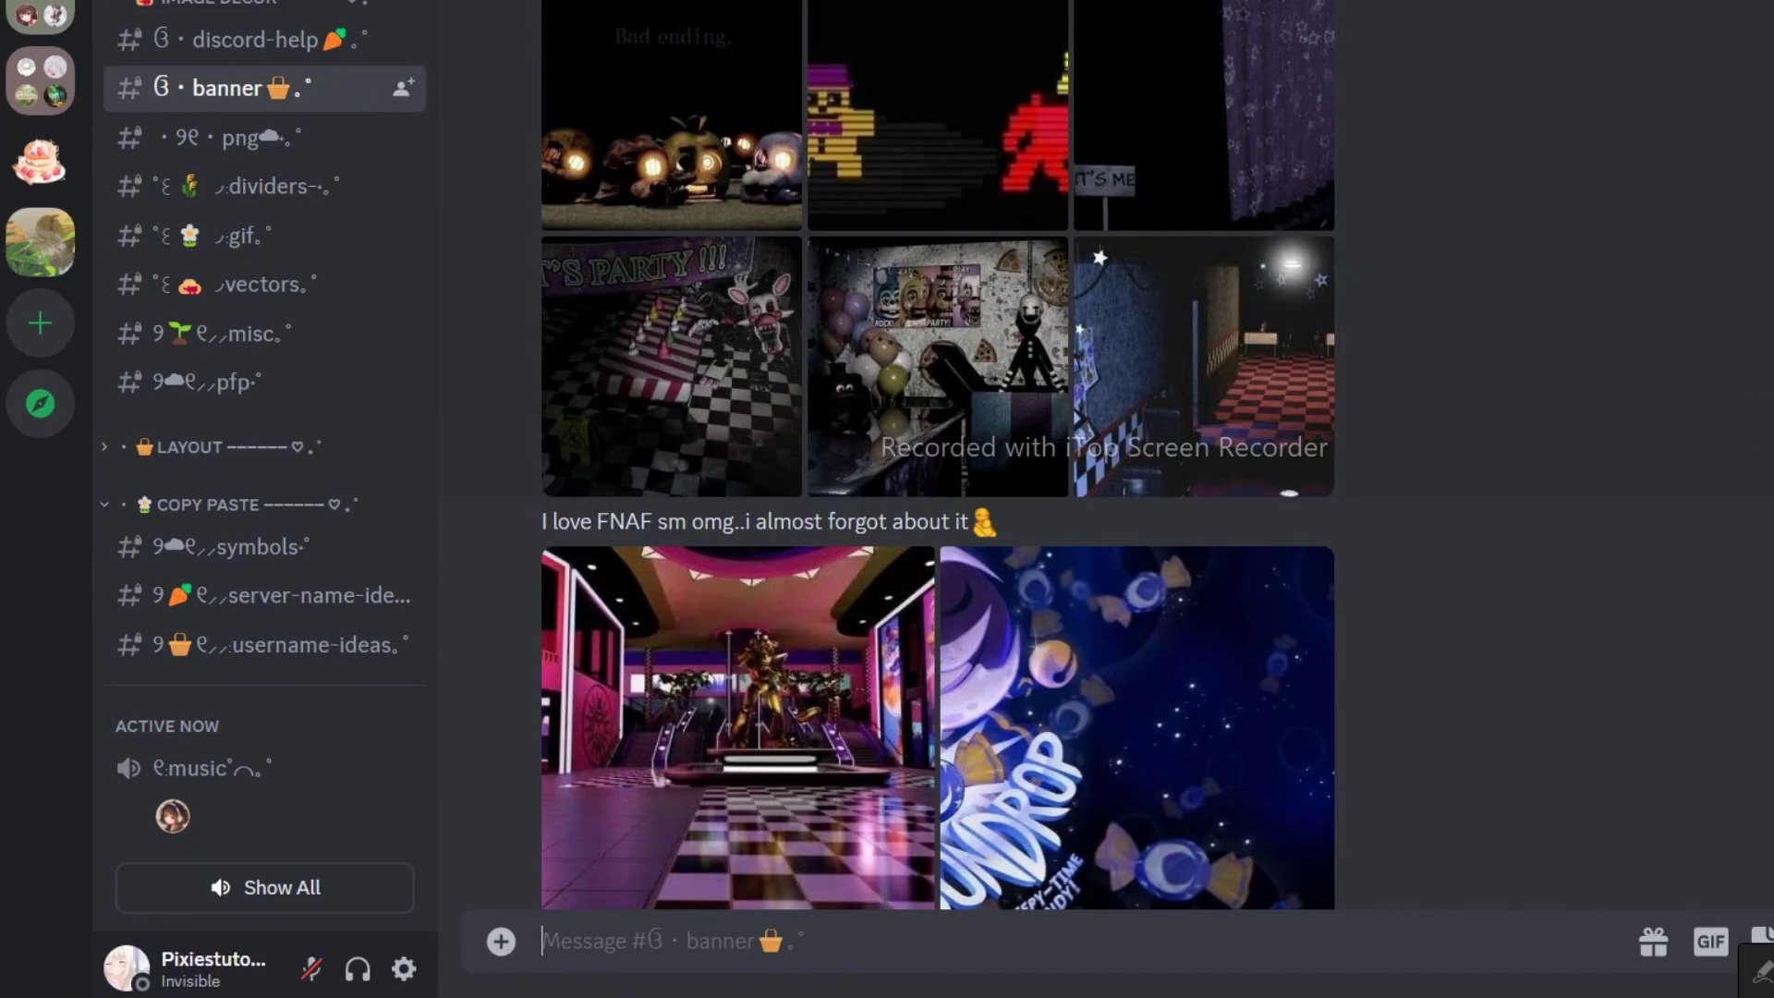
scroll(938, 453, "up", 20)
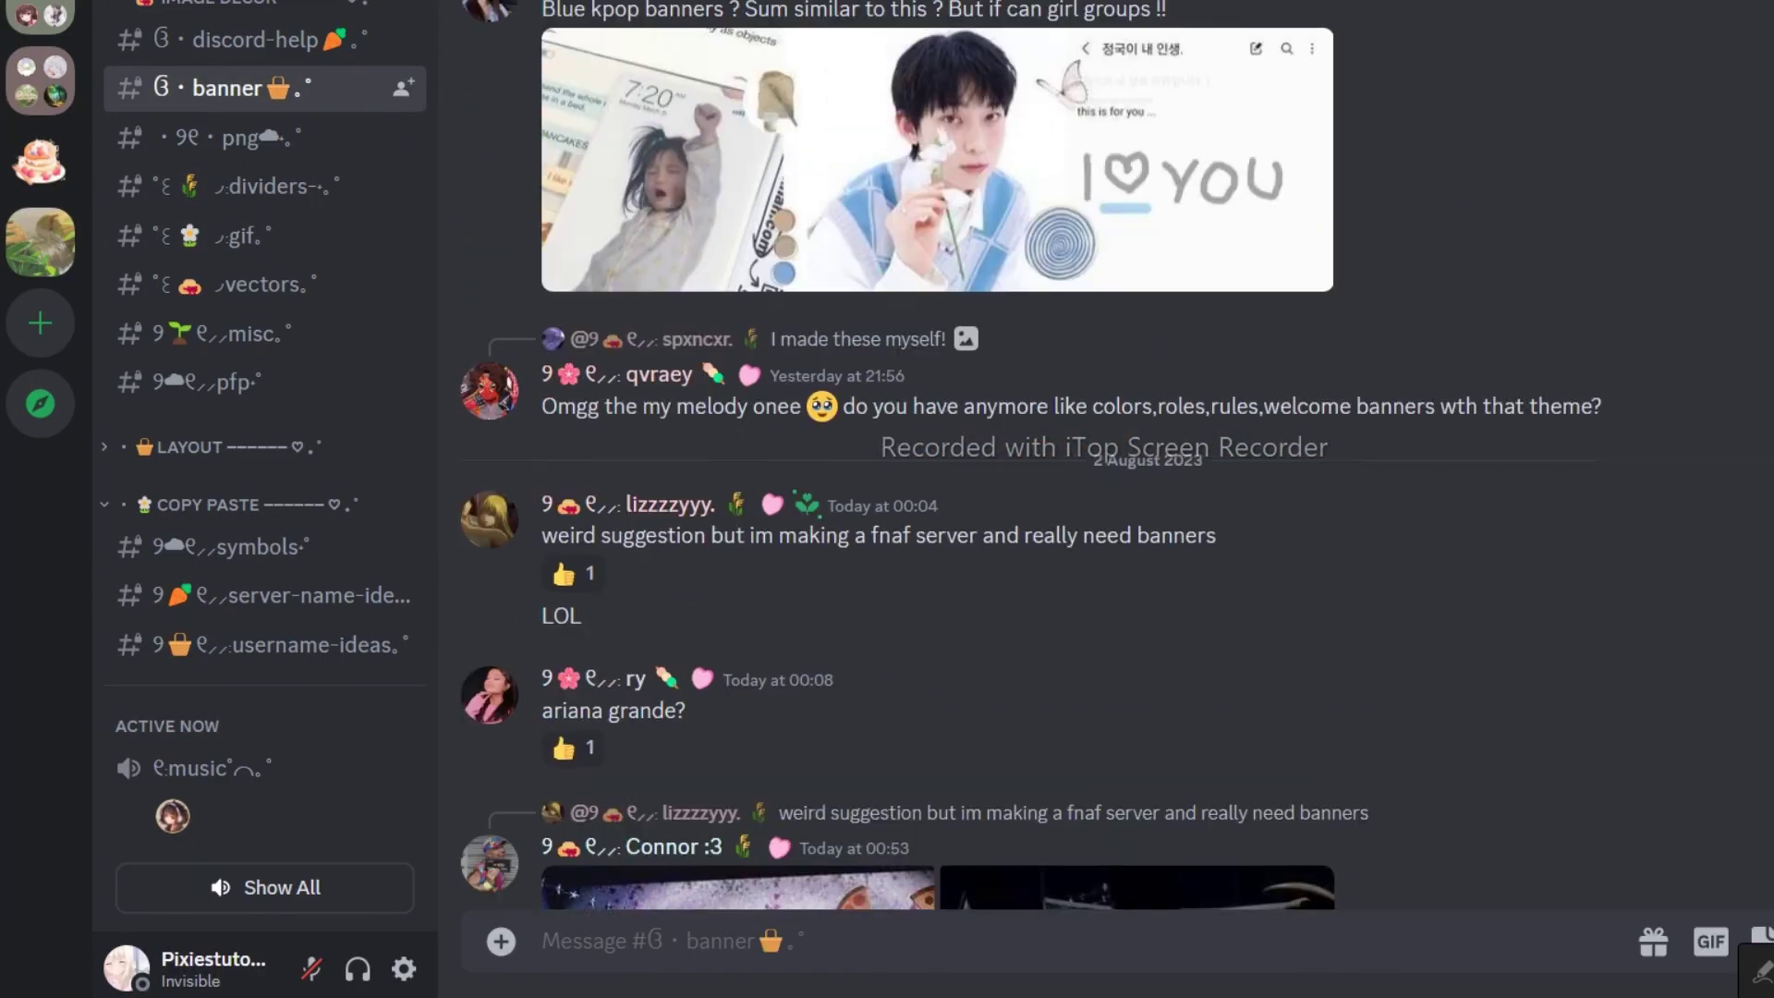
scroll(938, 453, "up", 20)
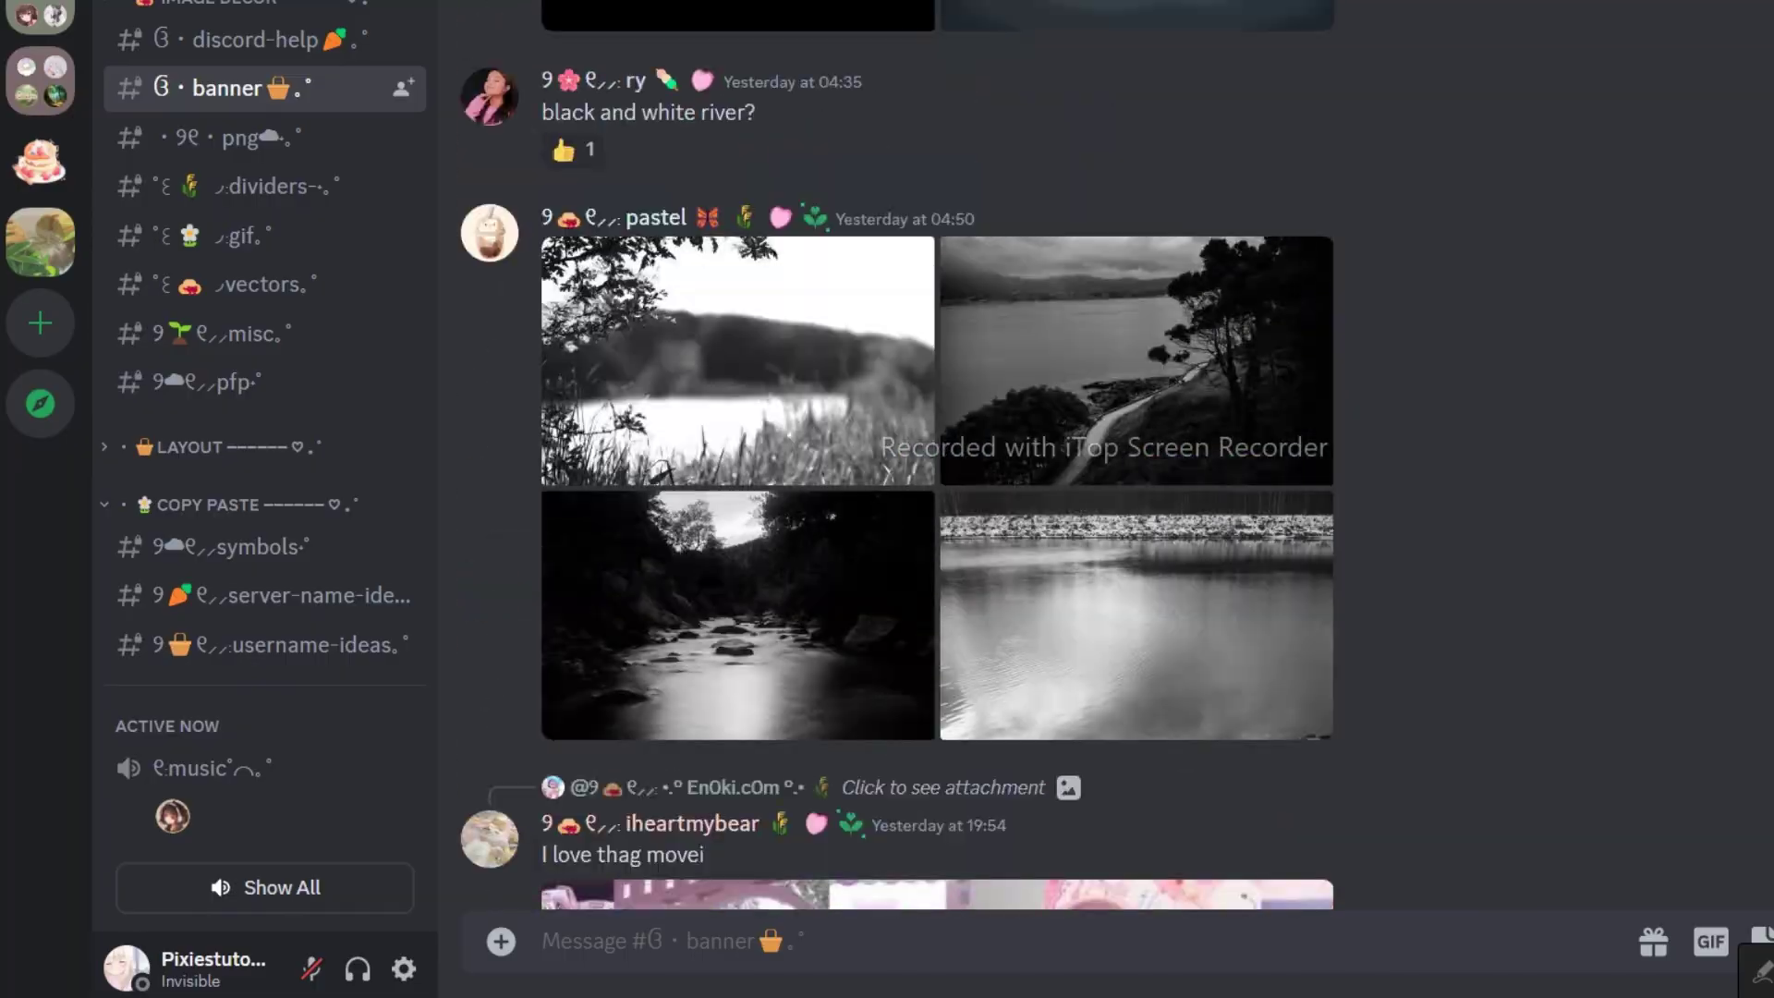
scroll(938, 452, "up", 5)
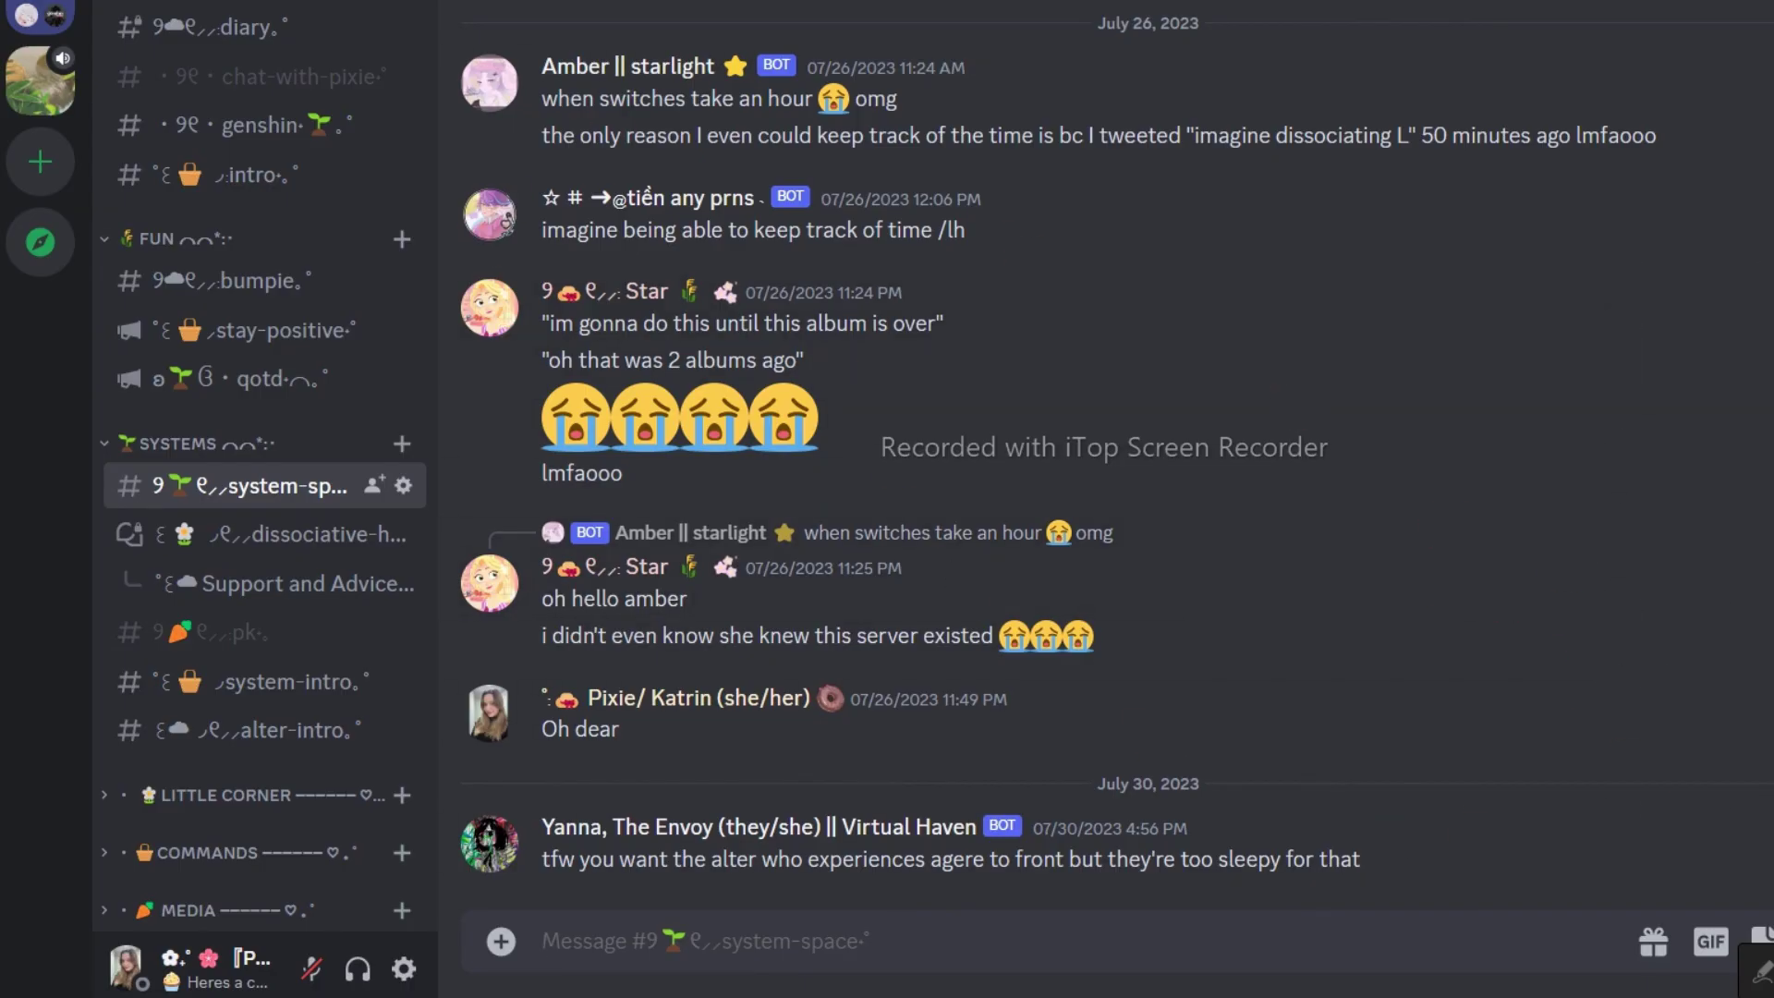
Step: Browse the dissociative forum, the Support and Advice post and the pk channel's message history in the Systems category
left_click(312, 548)
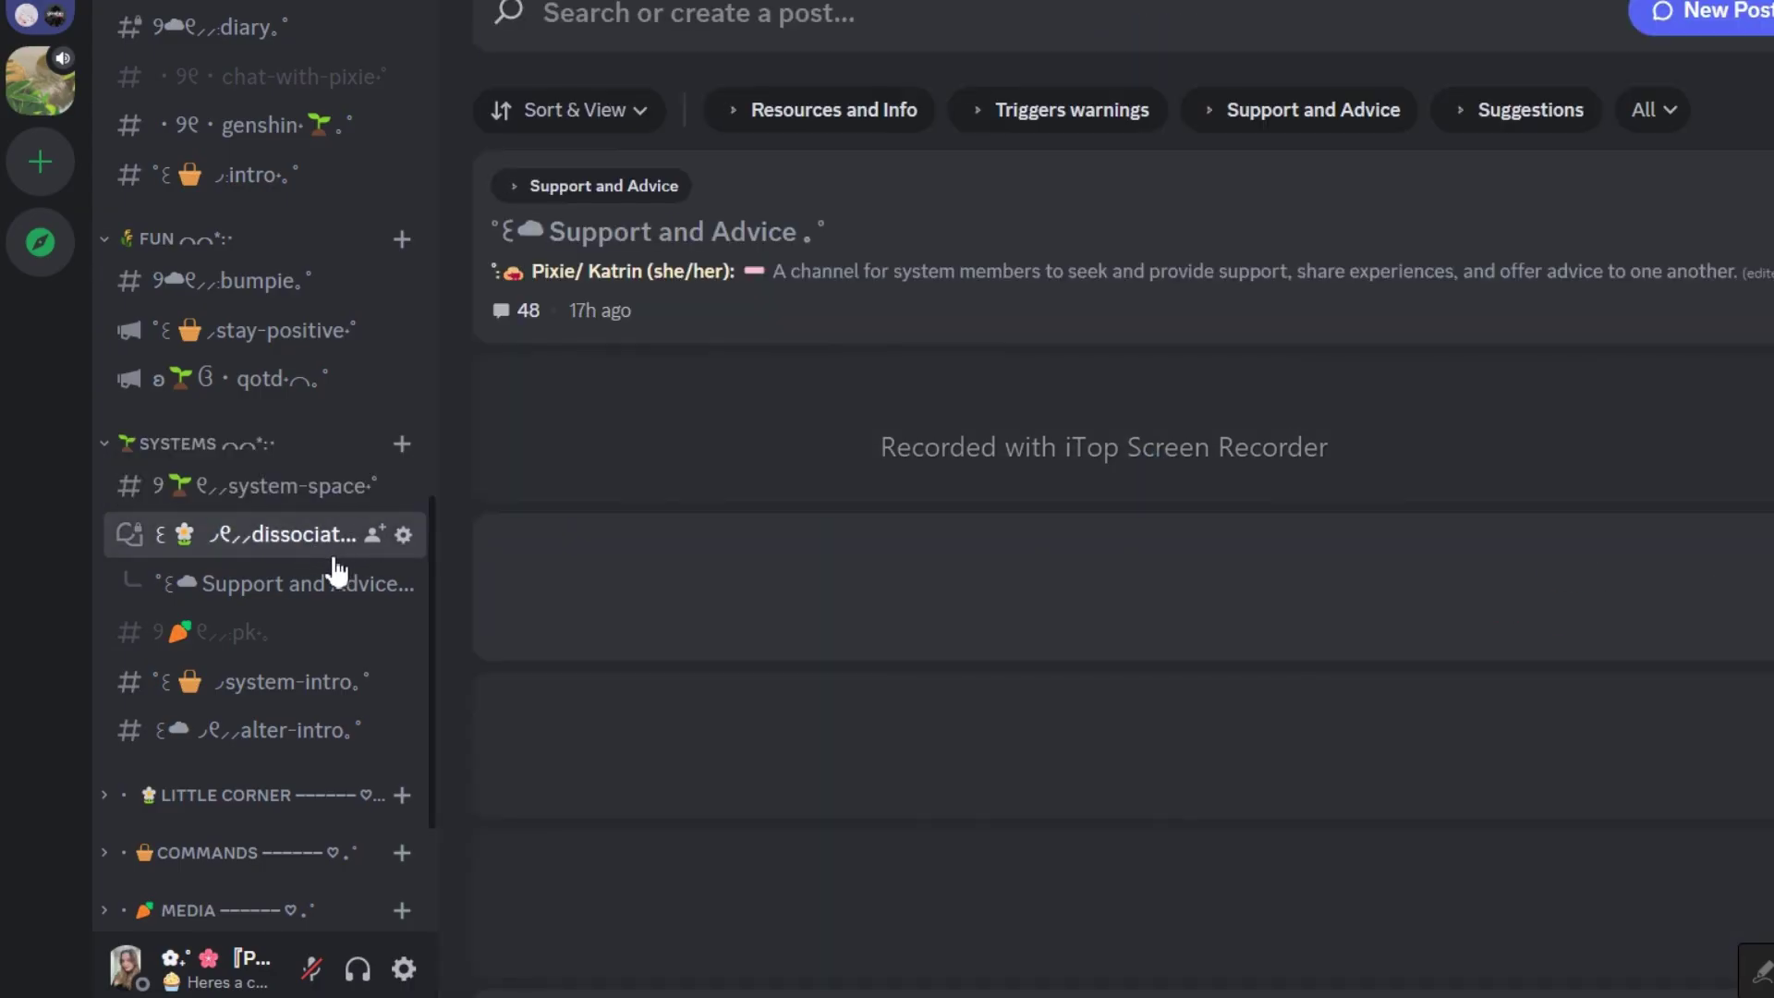
left_click(246, 590)
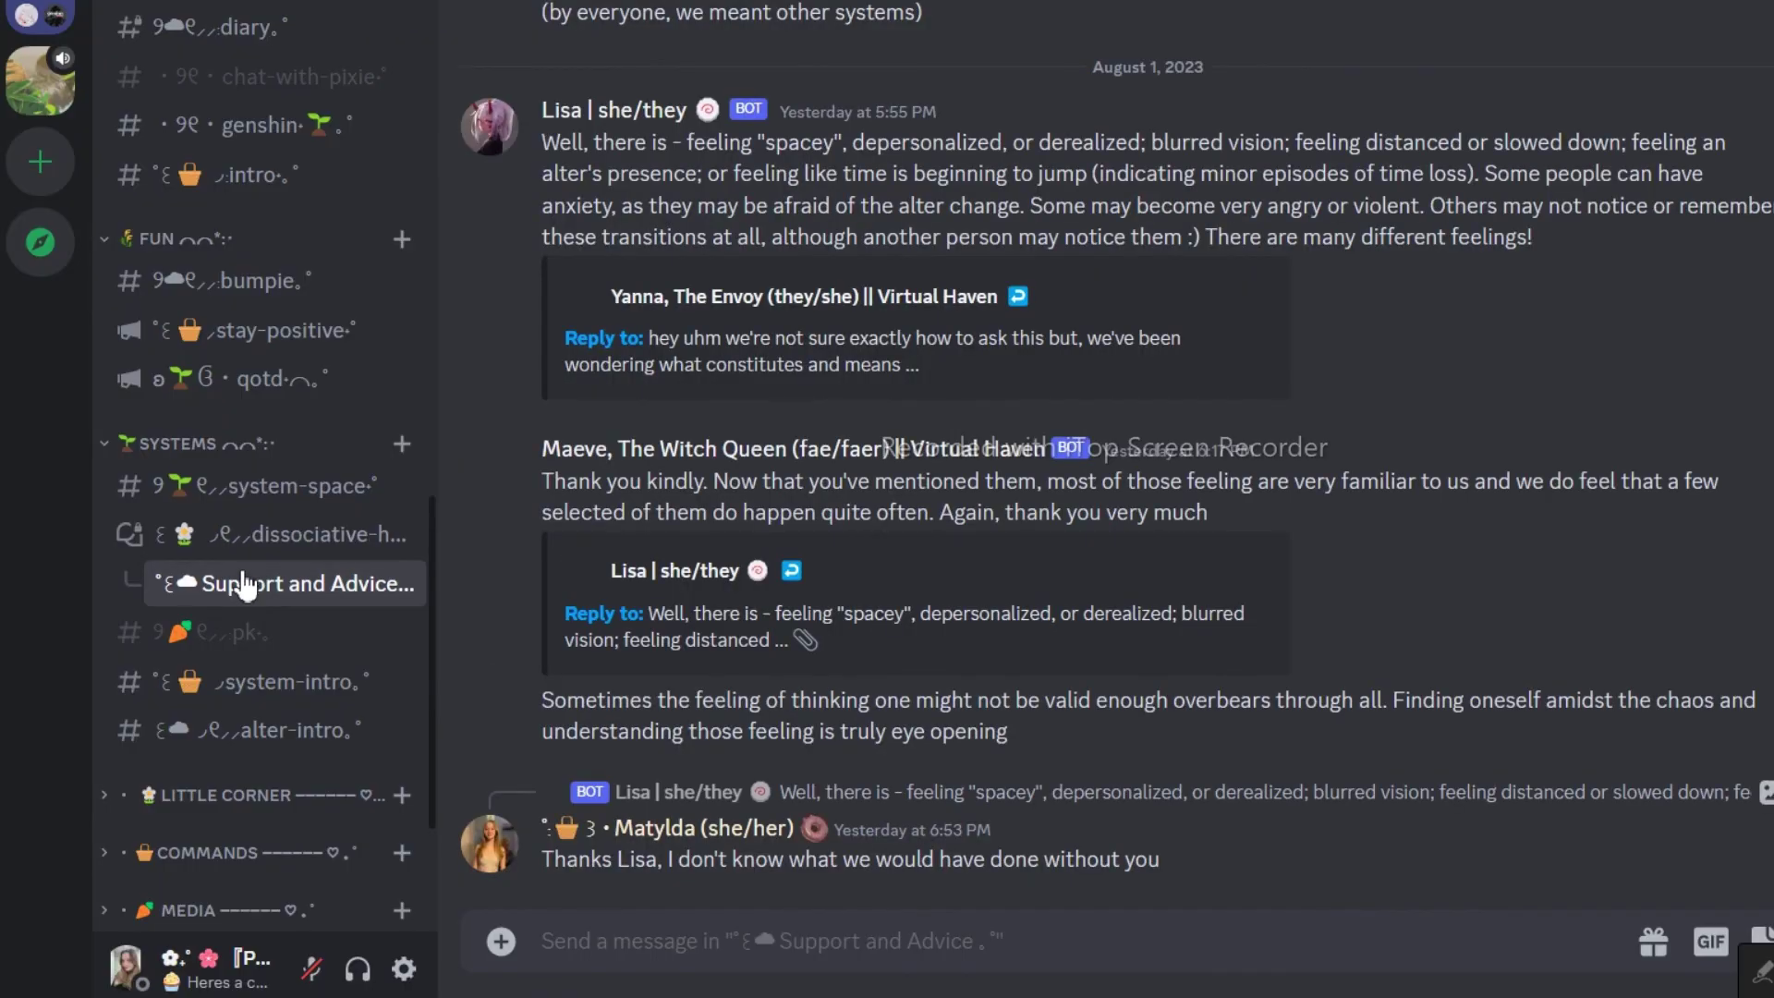
left_click(240, 646)
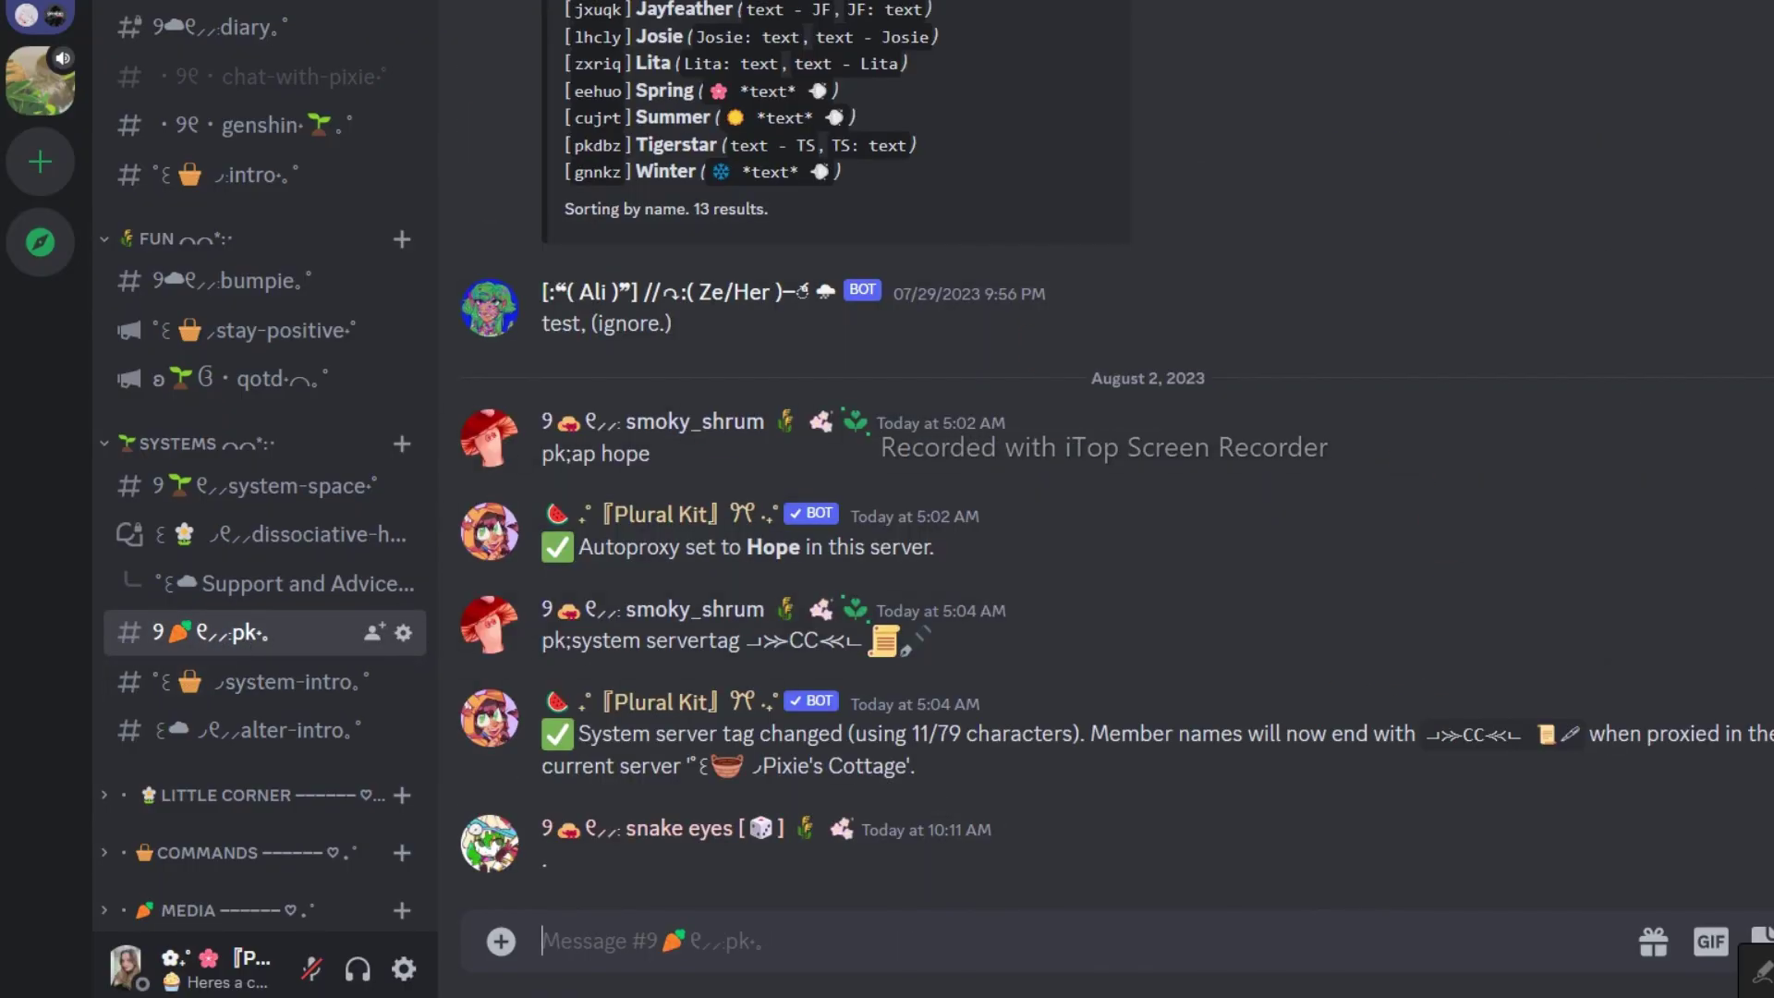
scroll(1109, 462, "up", 15)
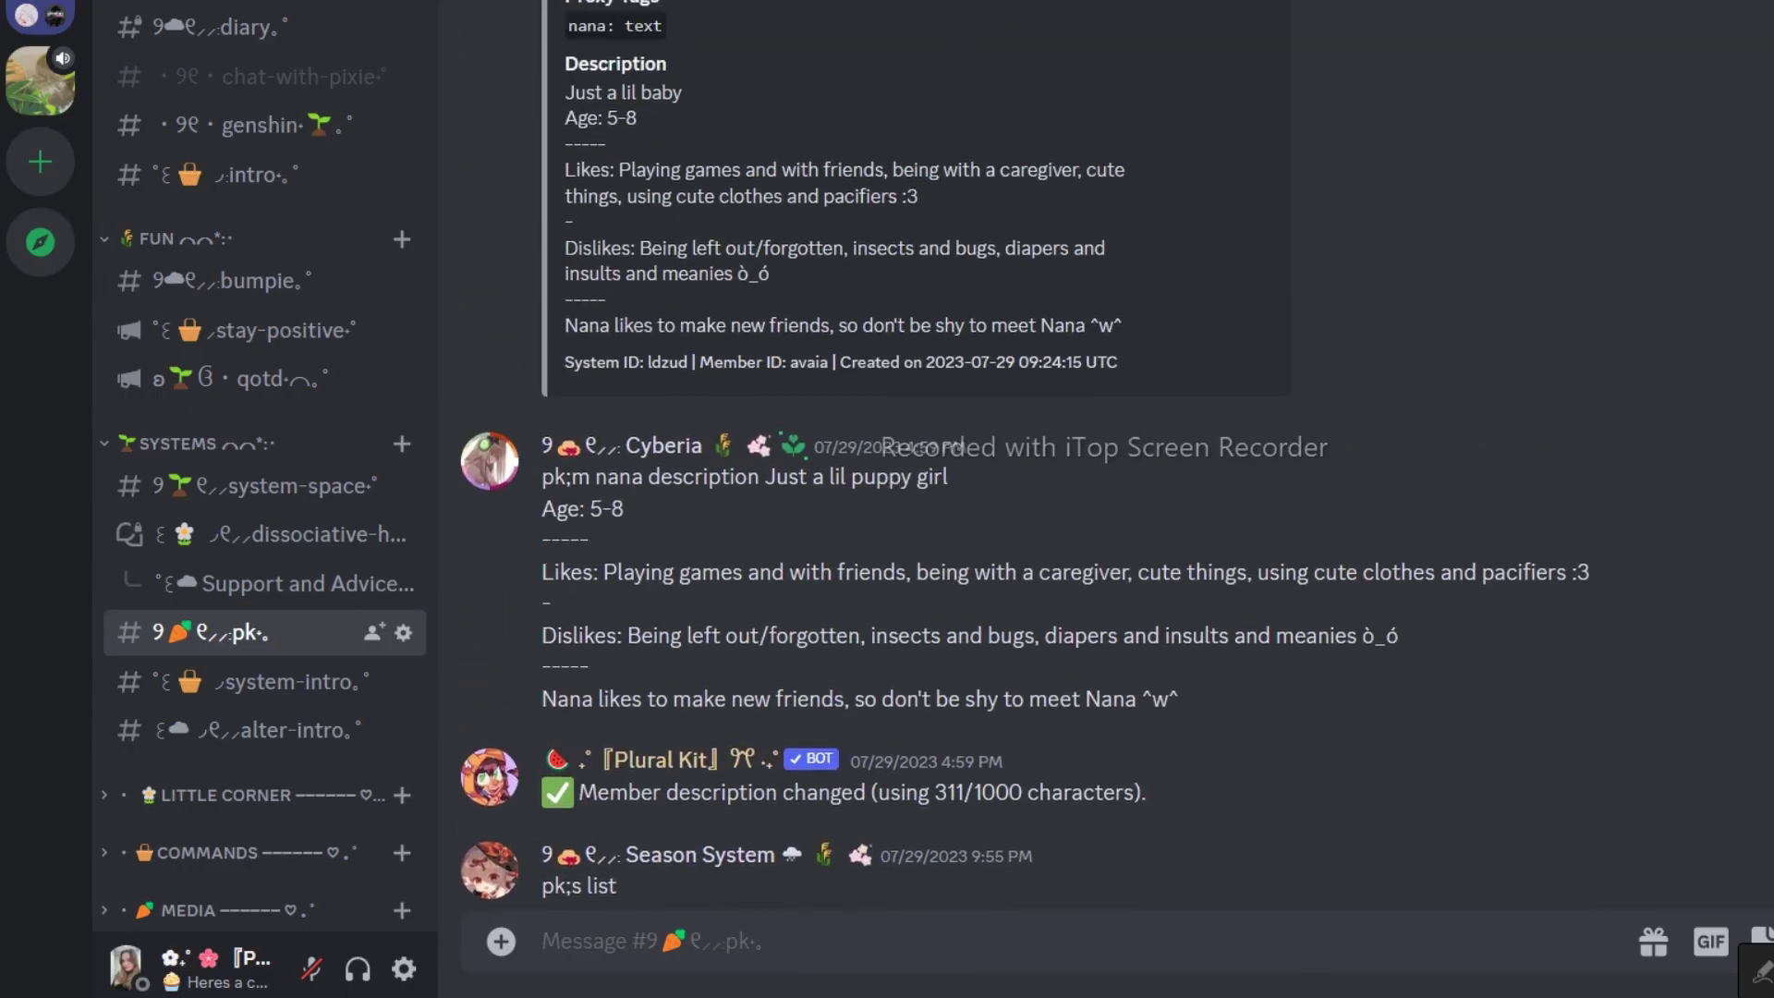
scroll(1172, 767, "up", 4)
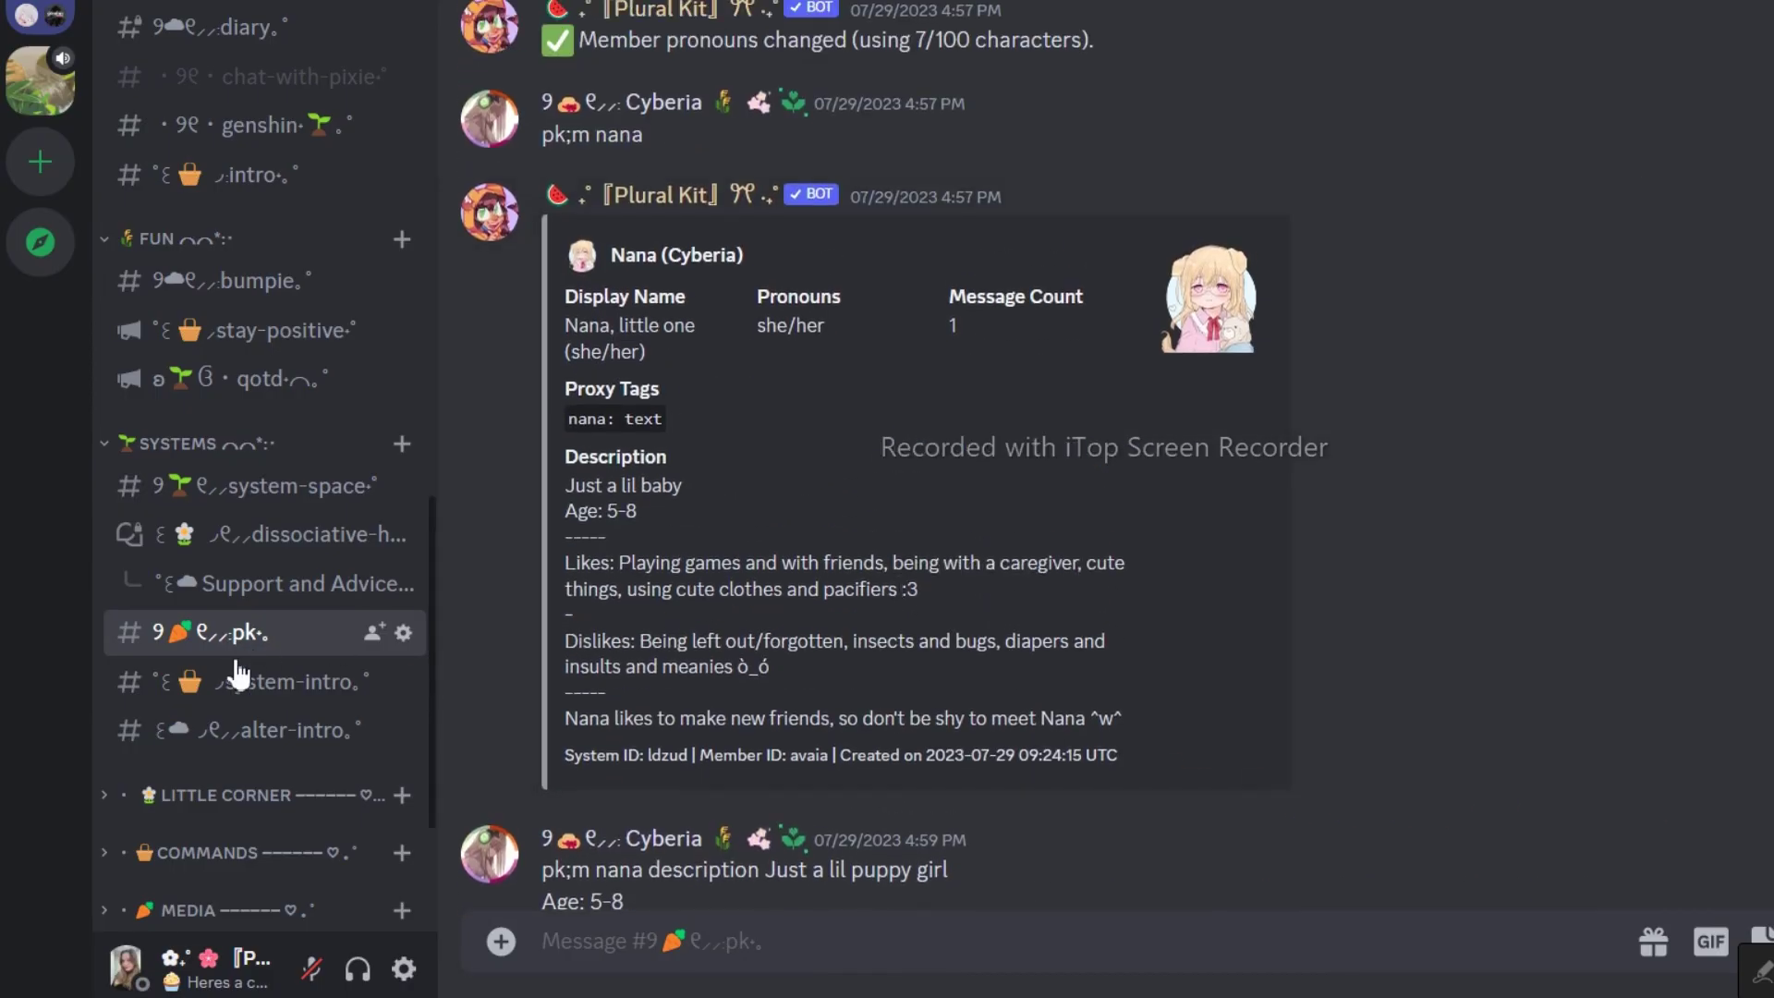
Step: Look through the system cards that members posted in the system-intro channel
left_click(239, 681)
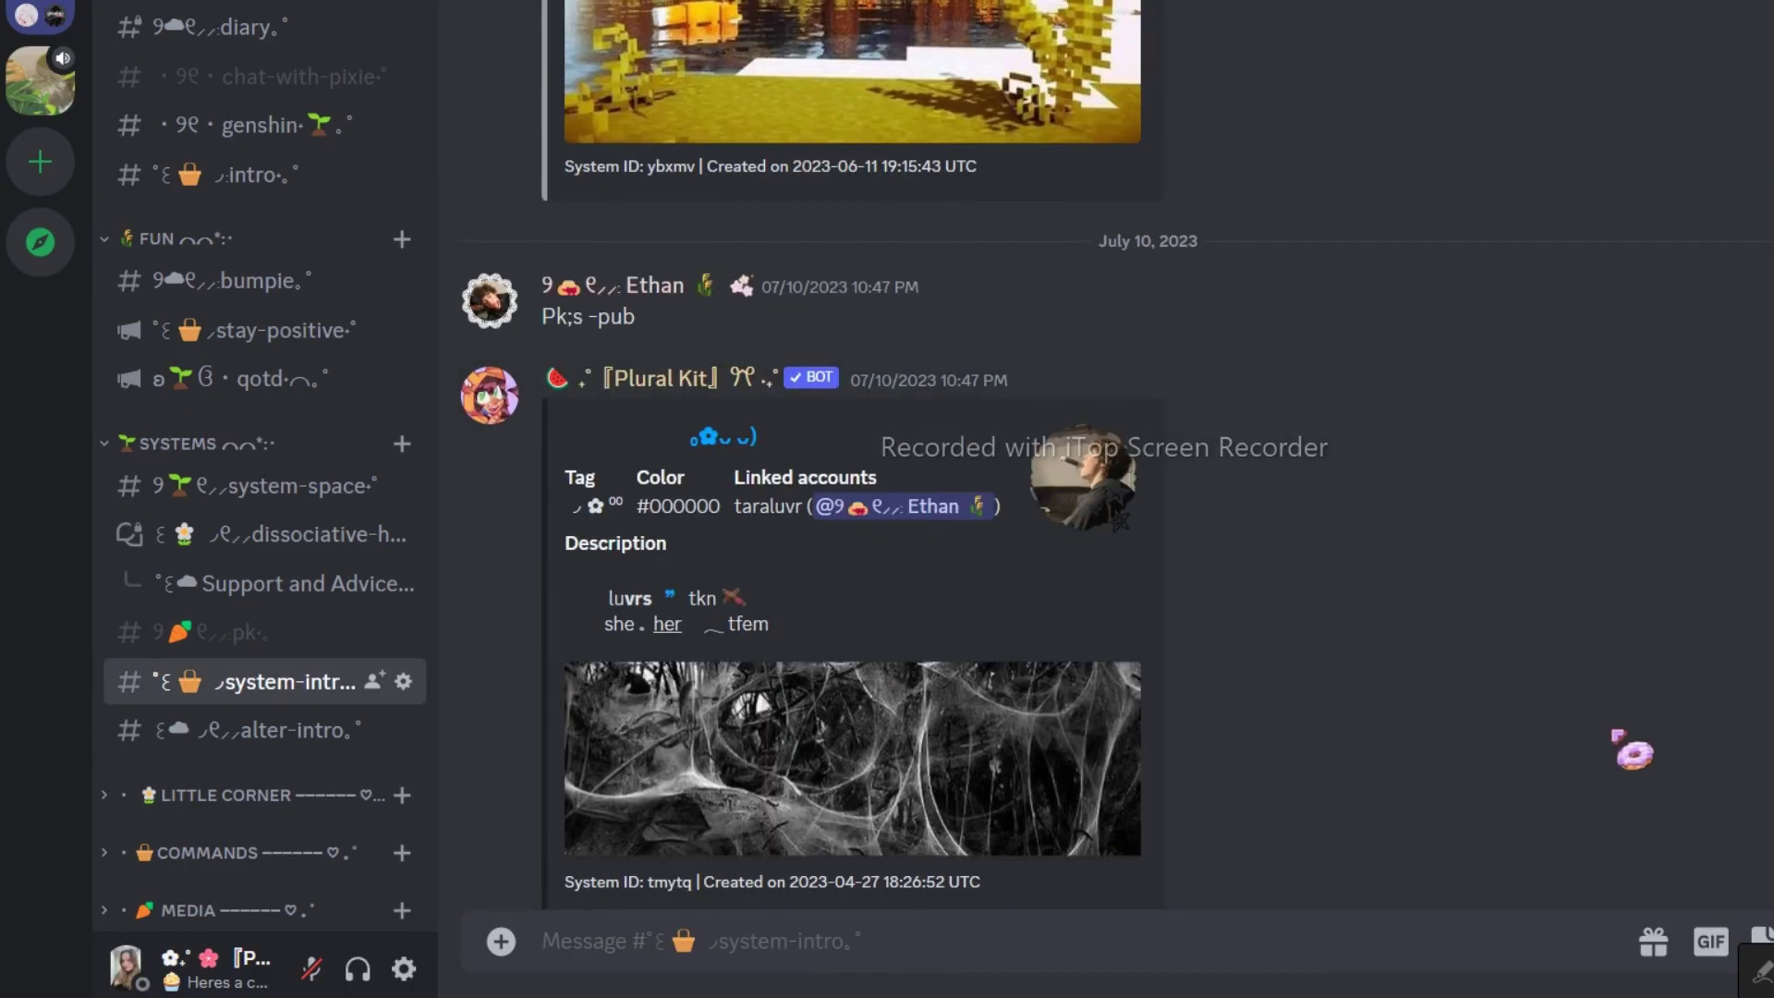
scroll(850, 462, "up", 20)
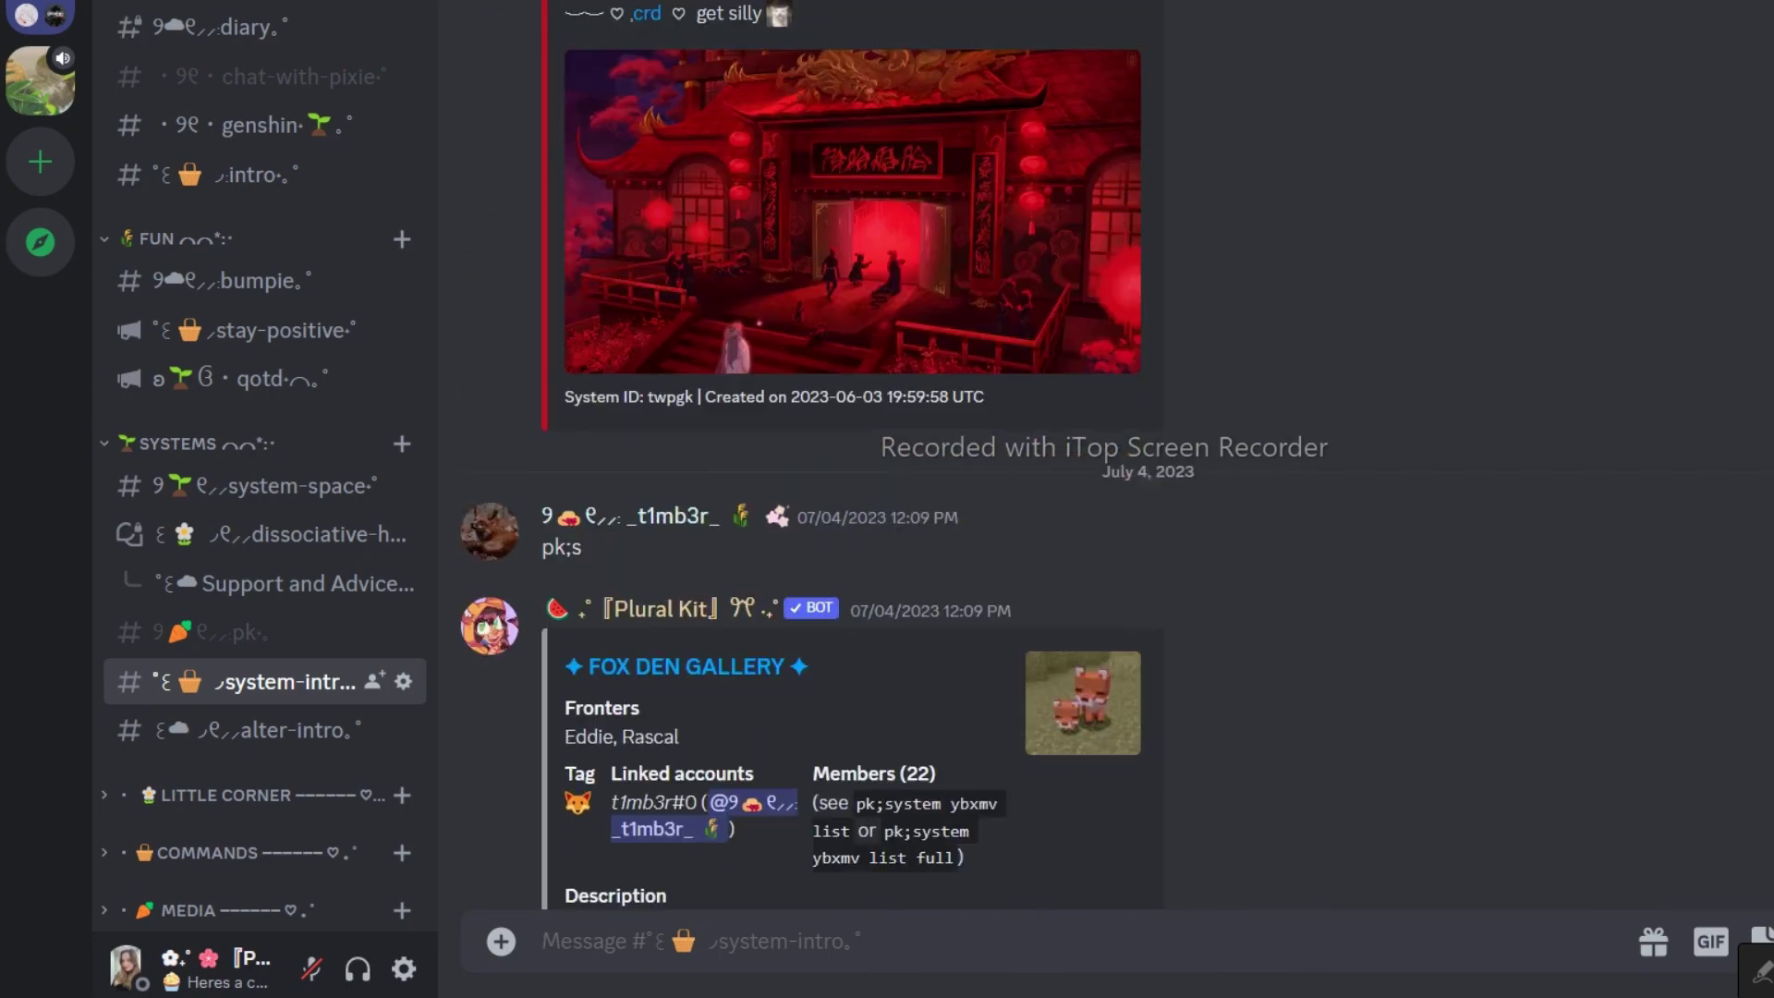
scroll(1493, 531, "up", 7)
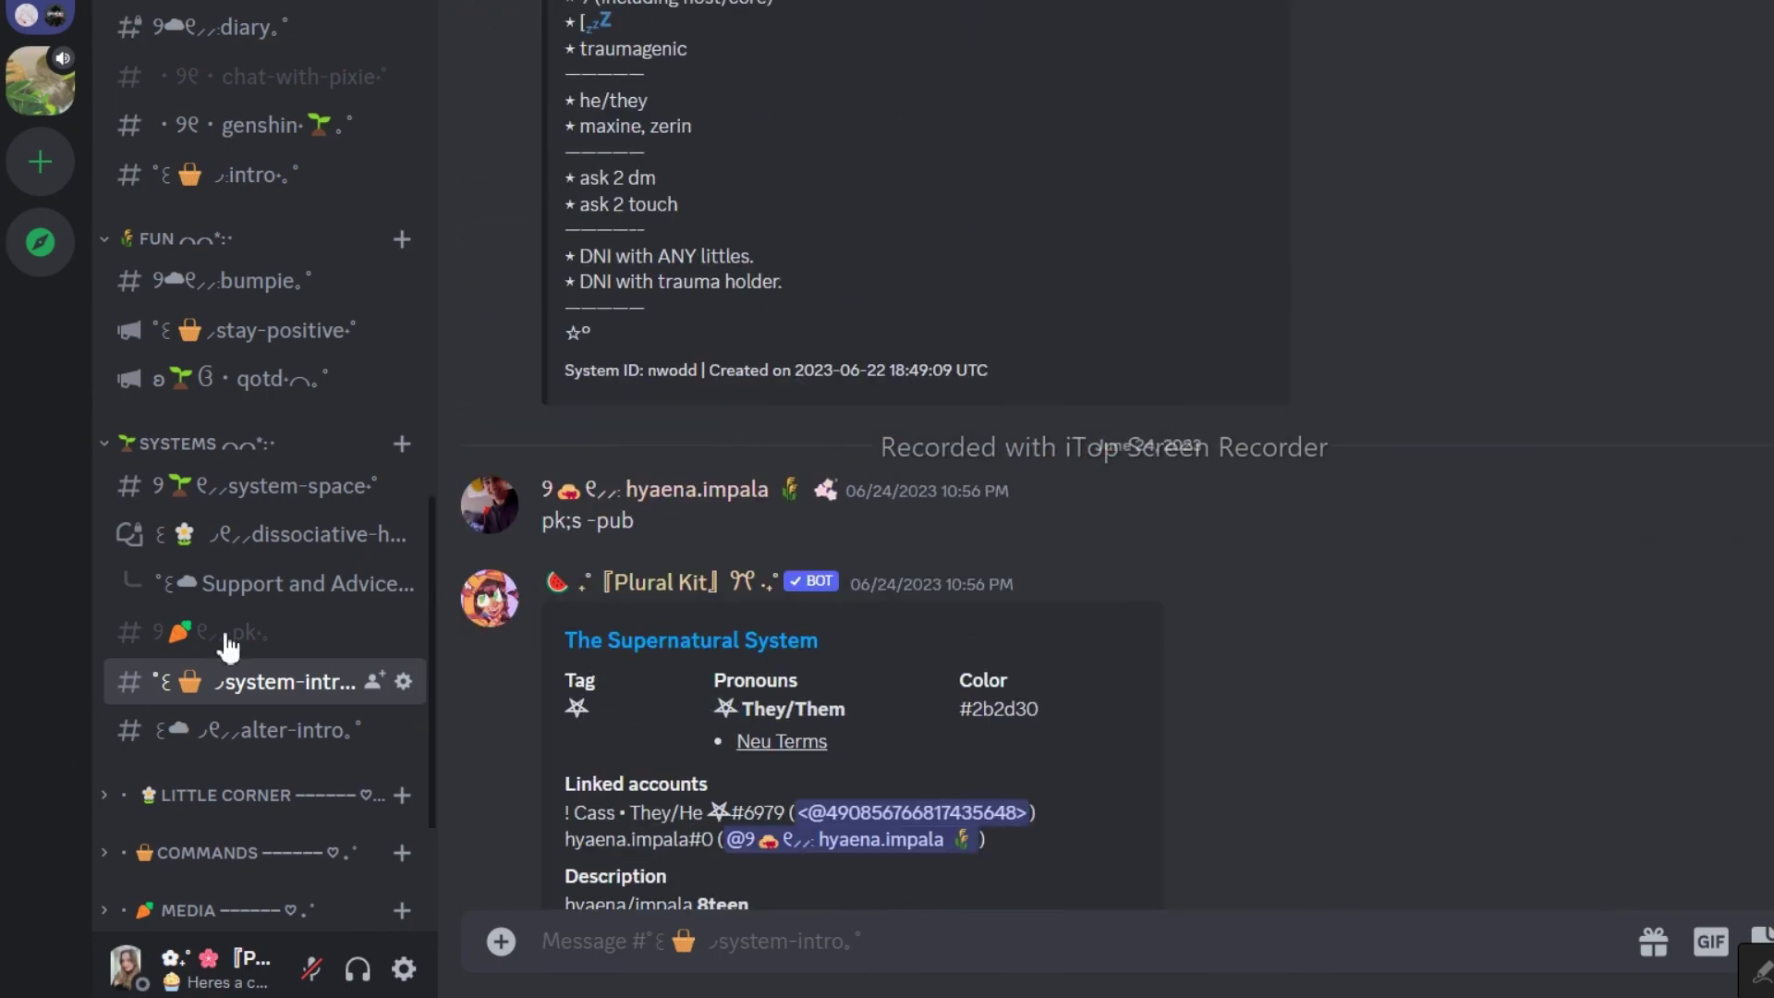
Step: Expand the Little Corner category, view the babysit-rules channel, and read through the request forms in babysit-sat-req
scroll(408, 742, "down", 3)
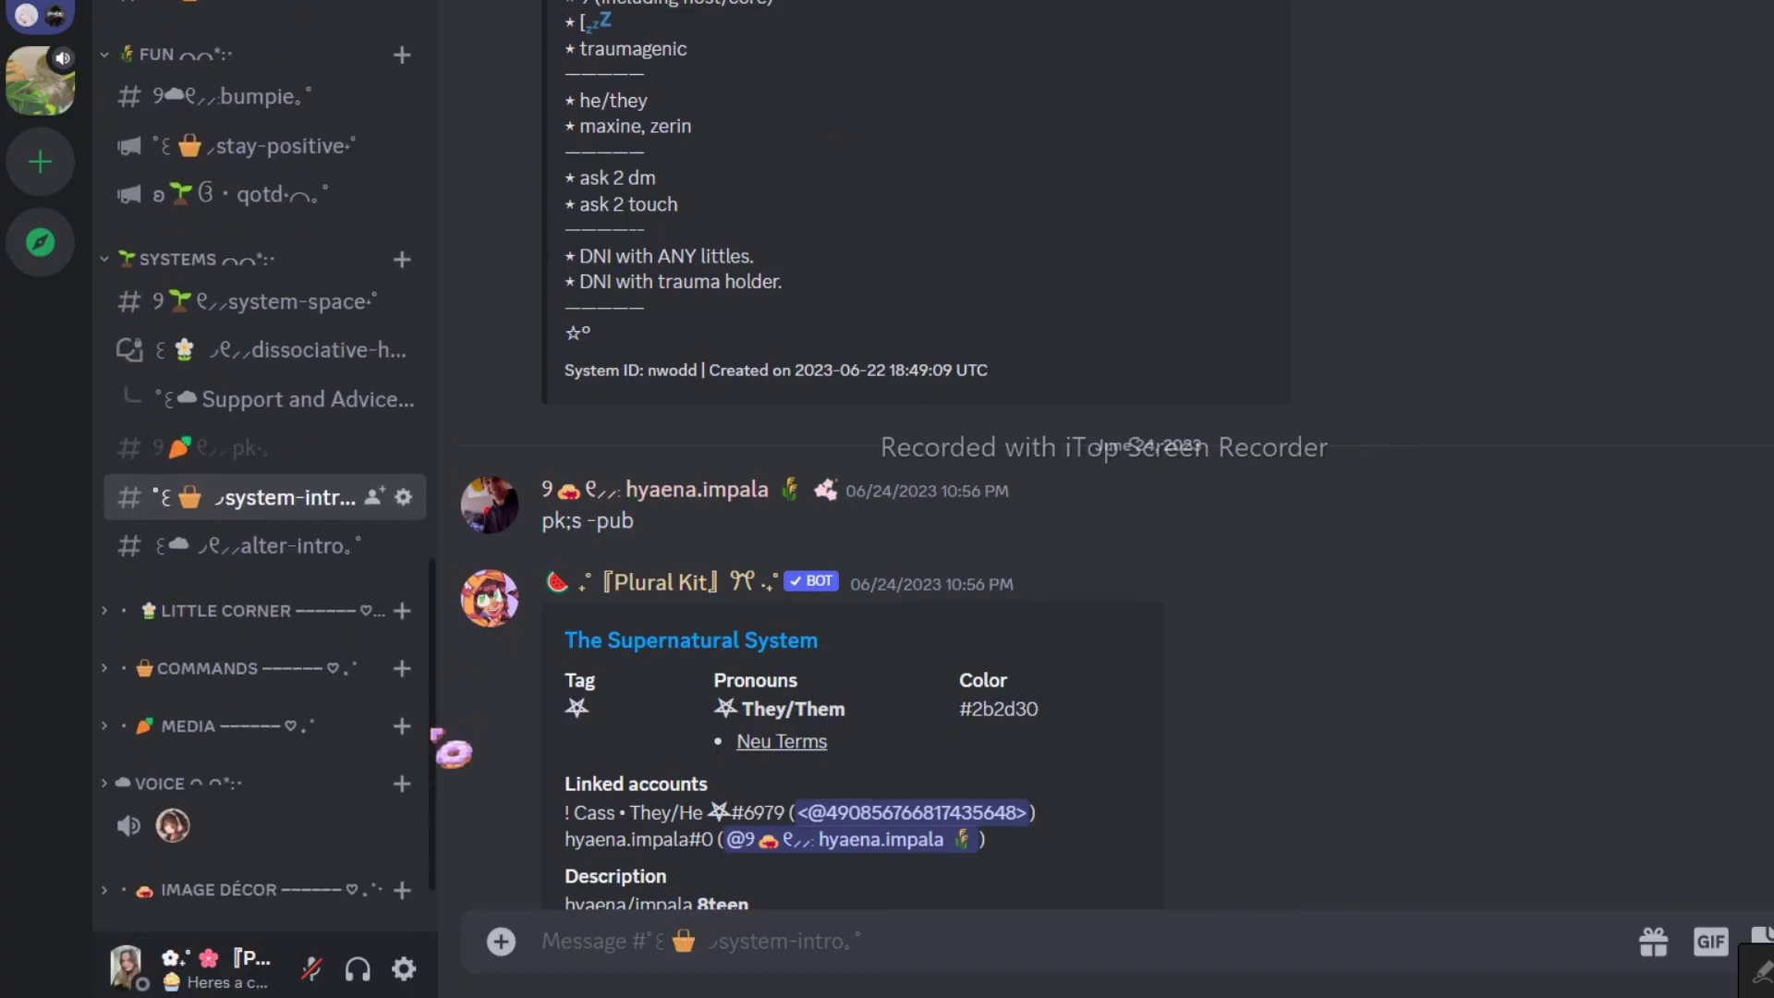
left_click(226, 625)
left_click(314, 654)
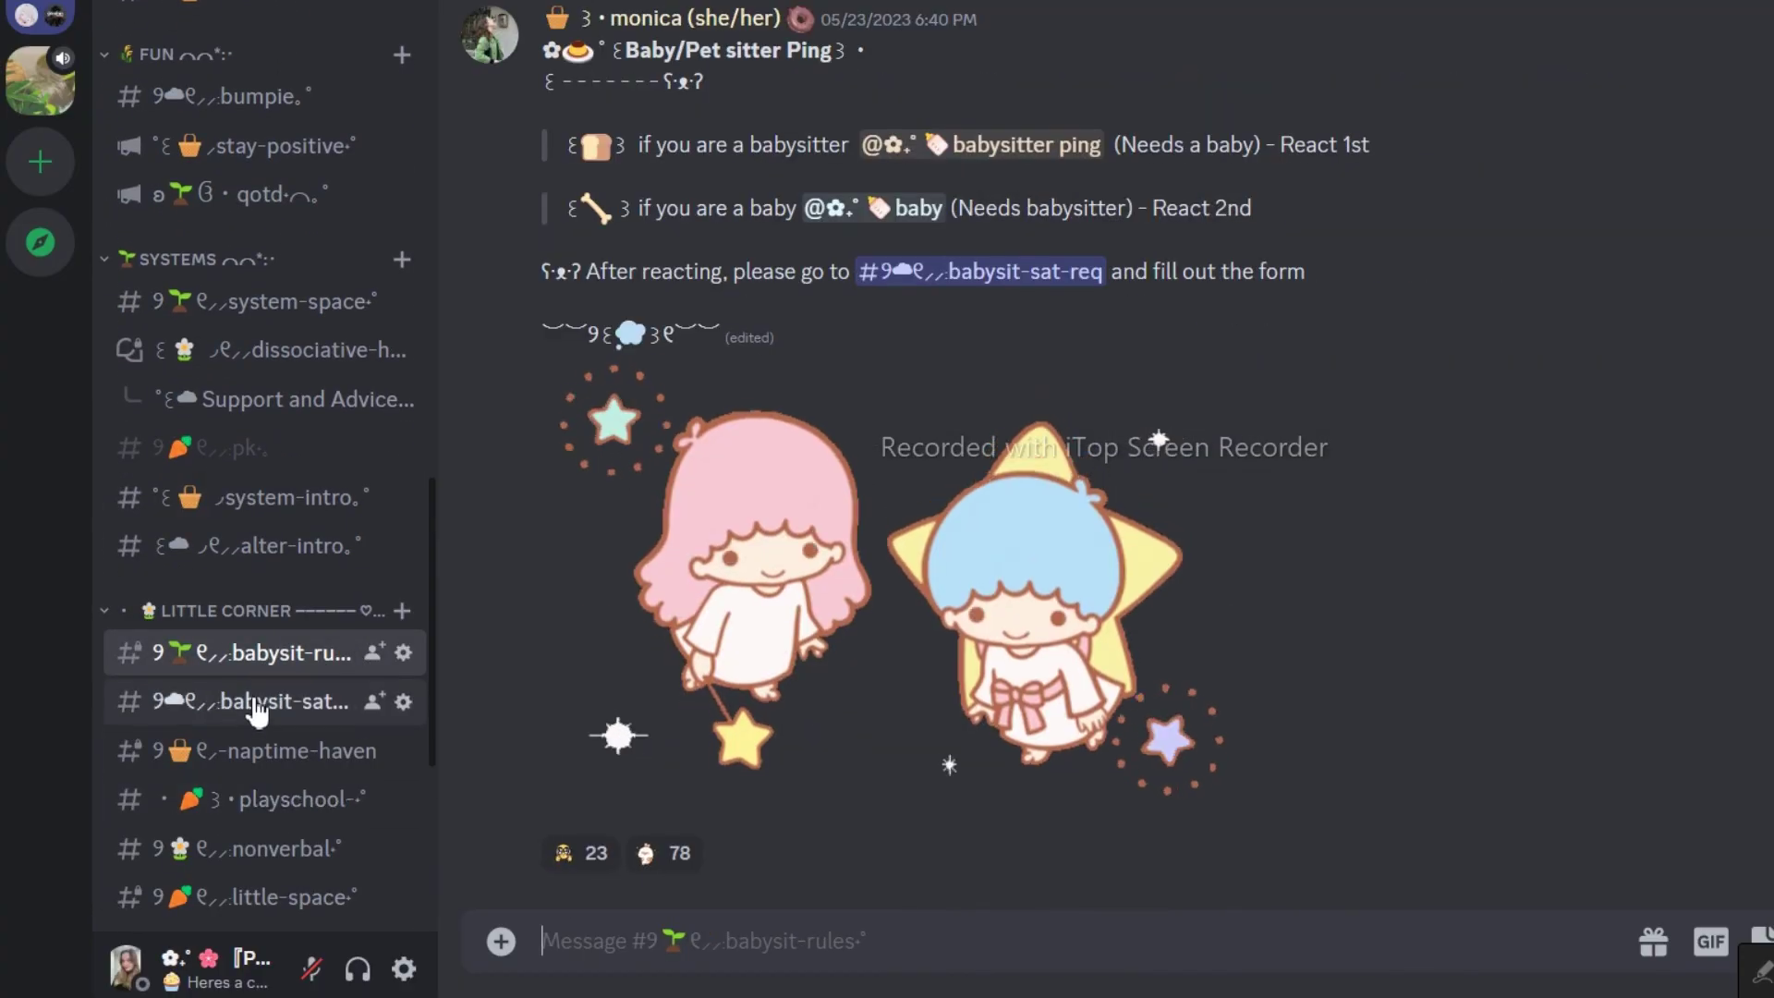
left_click(261, 707)
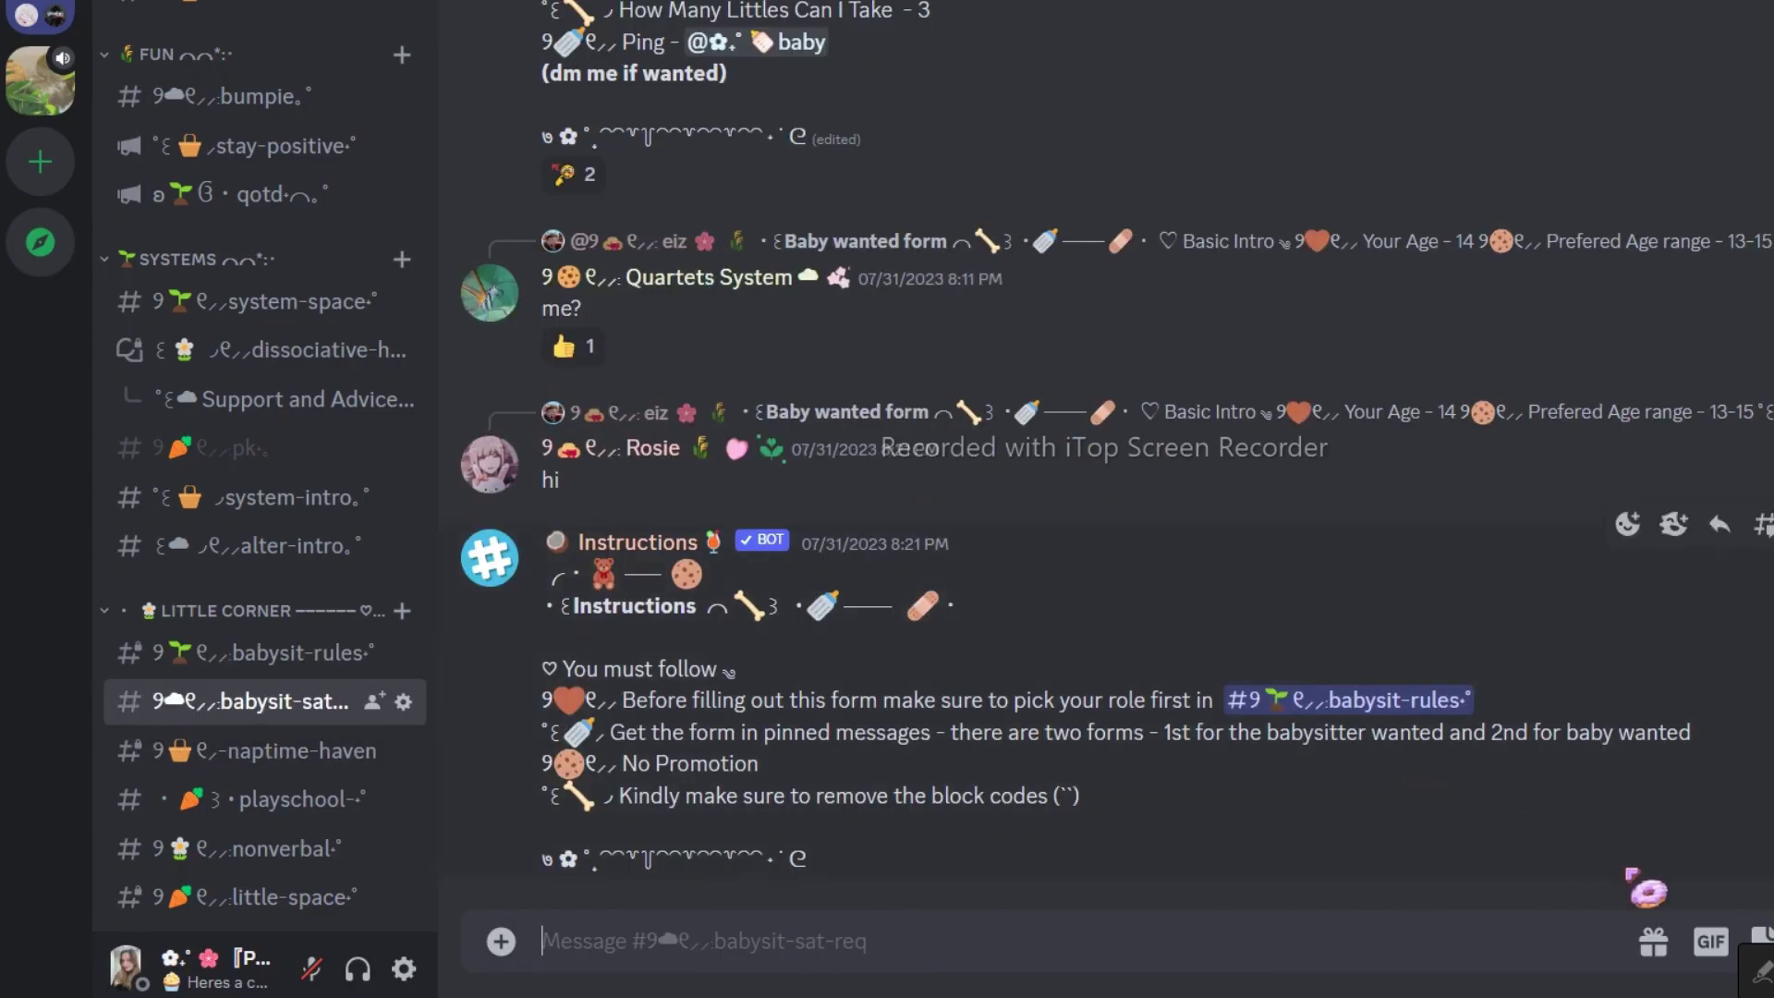
scroll(1109, 462, "up", 10)
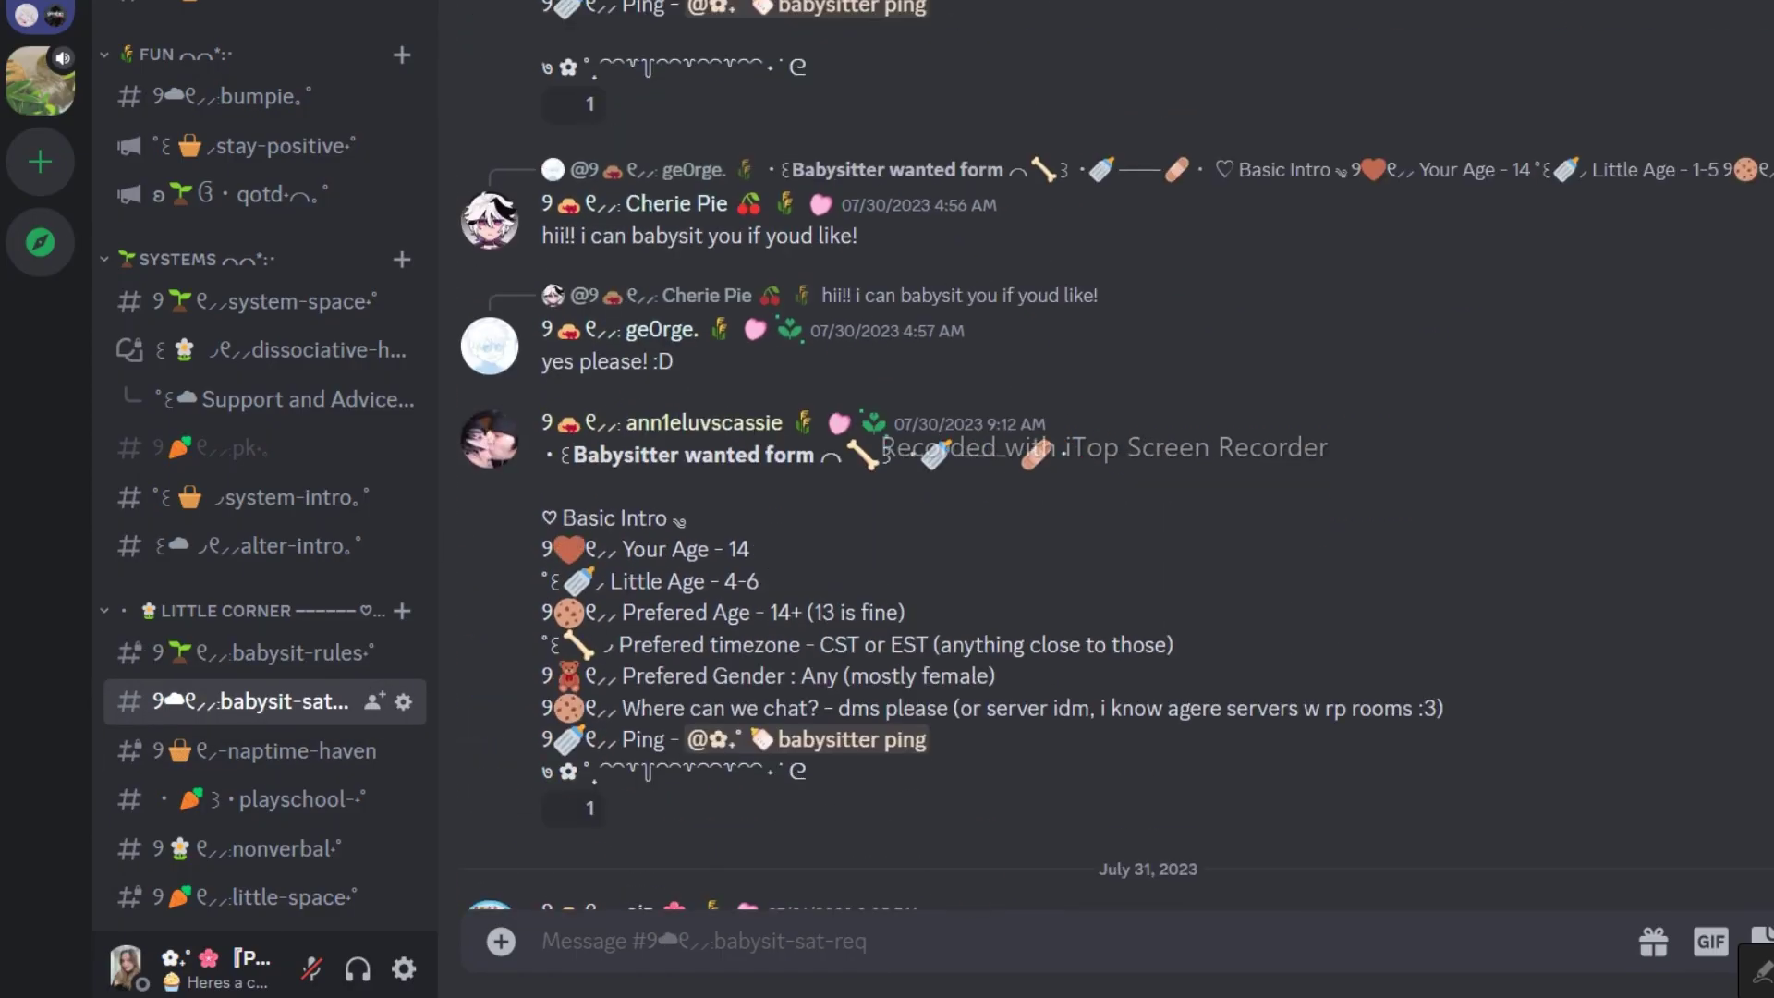
scroll(1109, 462, "up", 3)
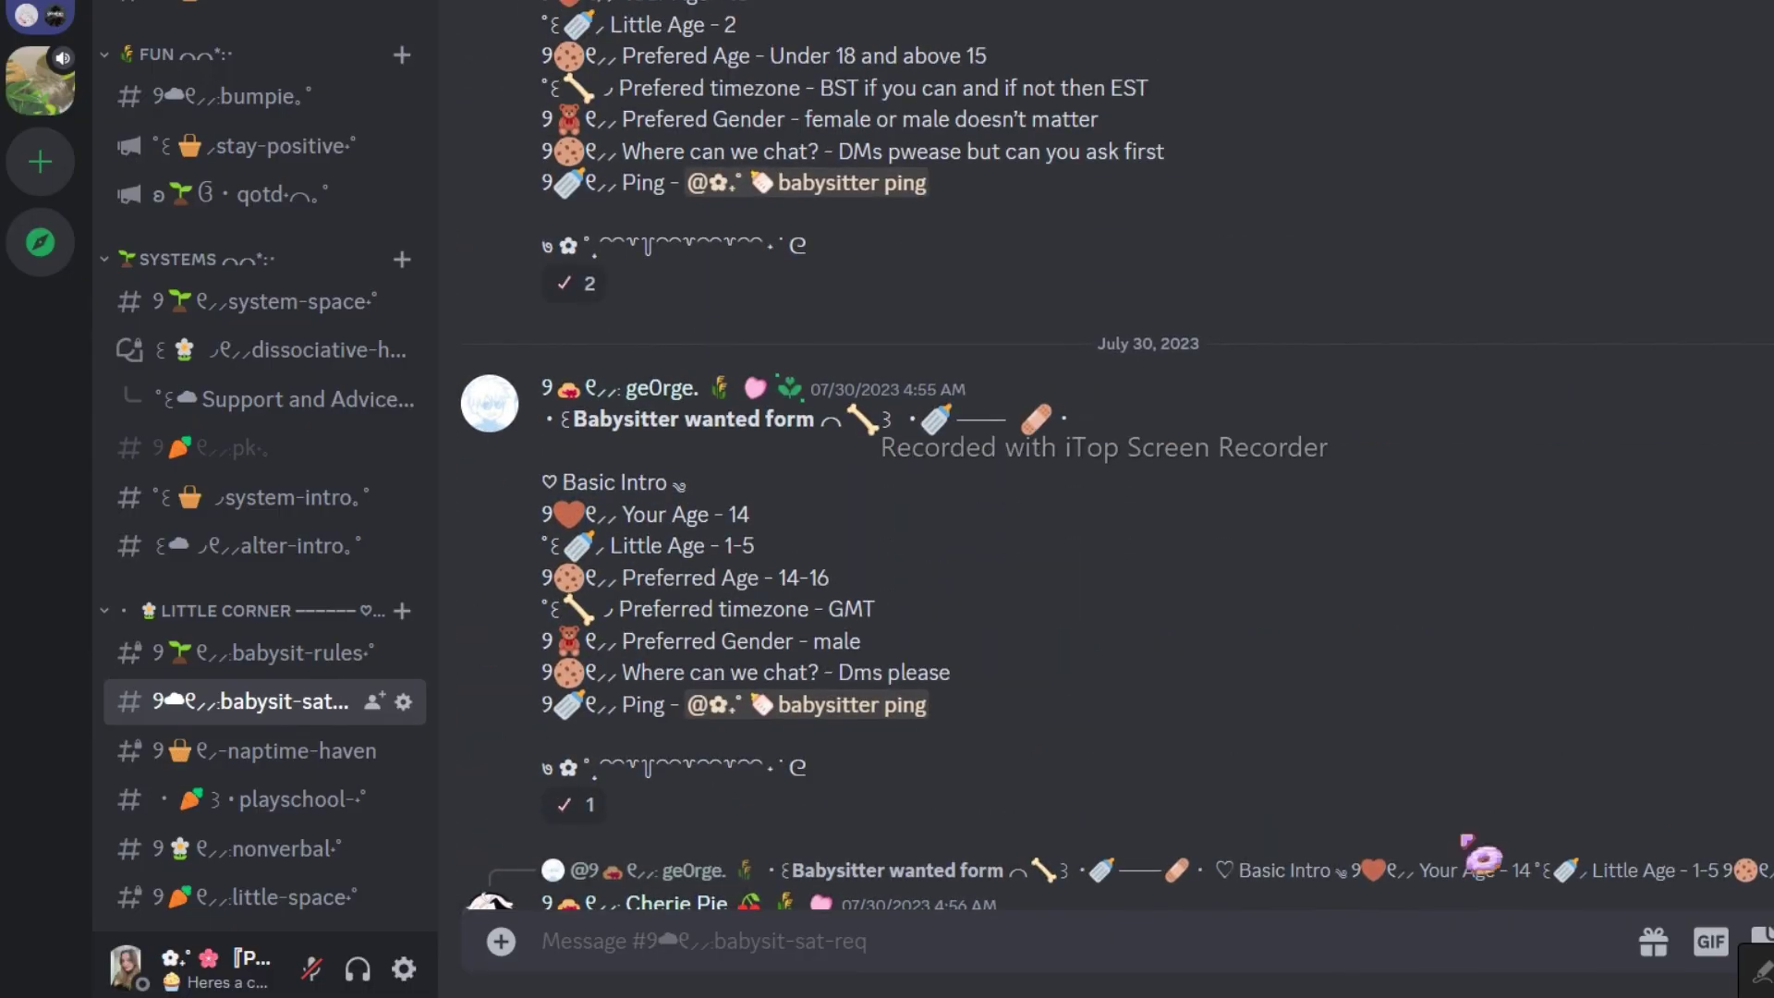
Step: Browse the message history of the naptime-haven and playschool channels in the Little Corner category
left_click(289, 765)
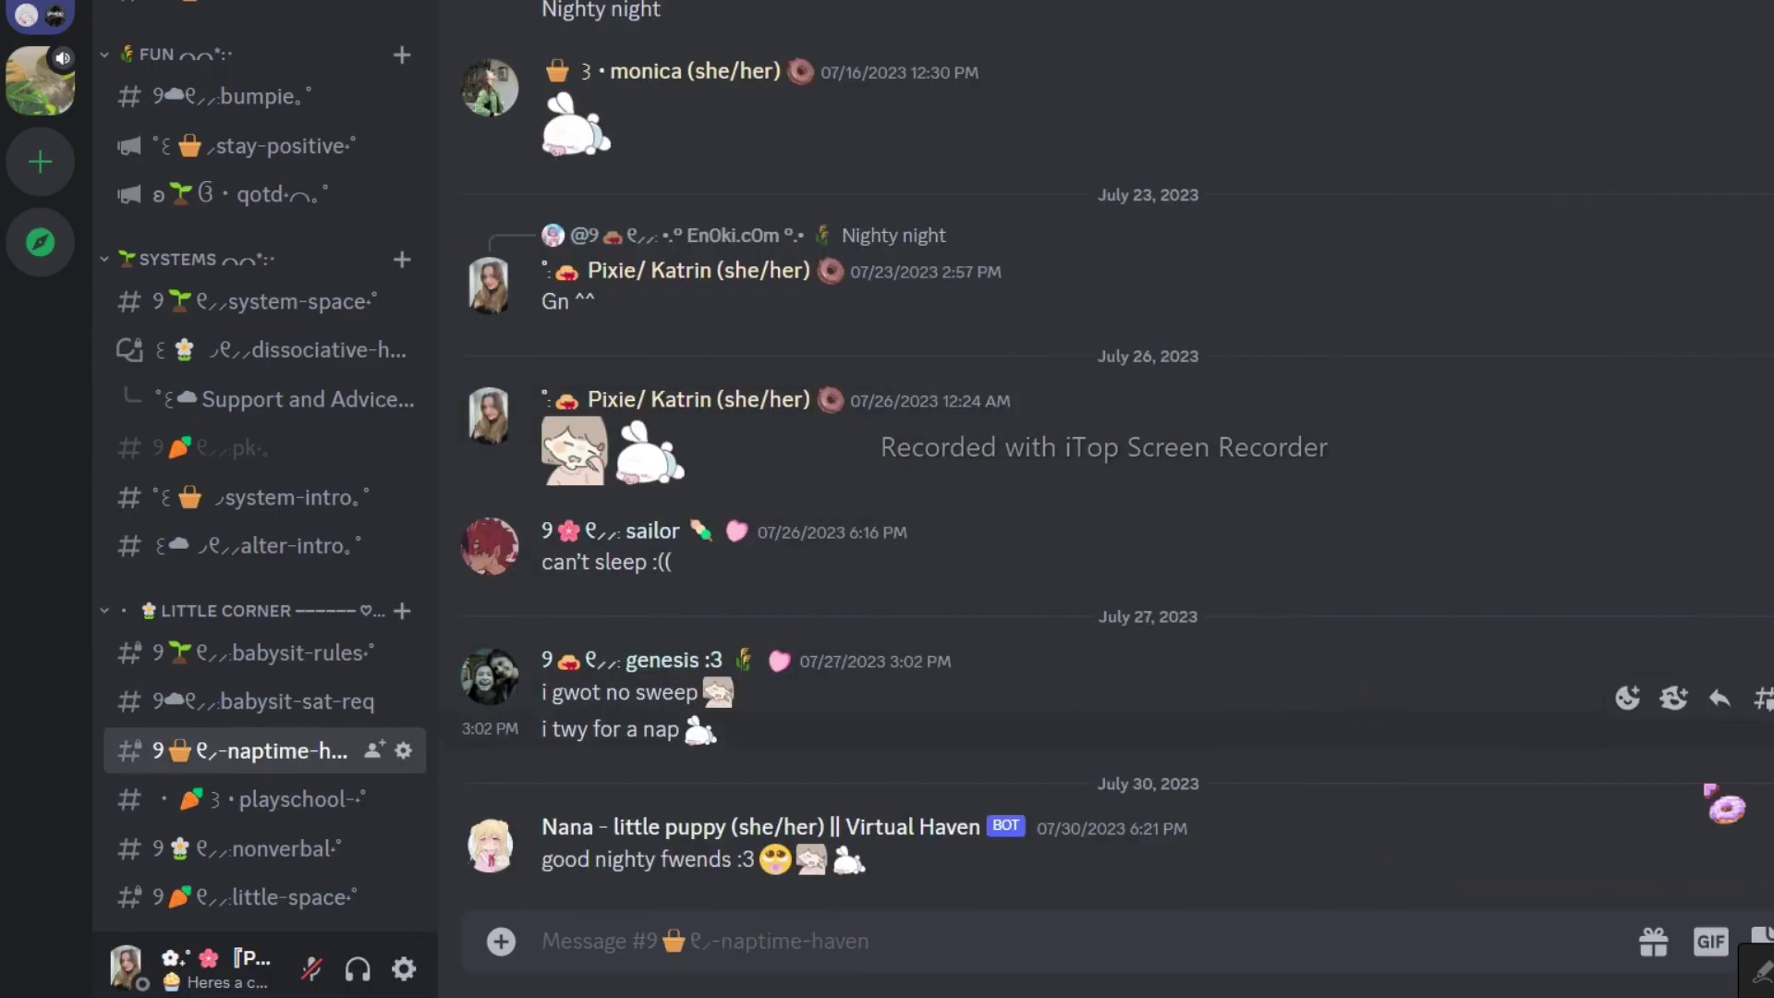
scroll(1109, 462, "up", 10)
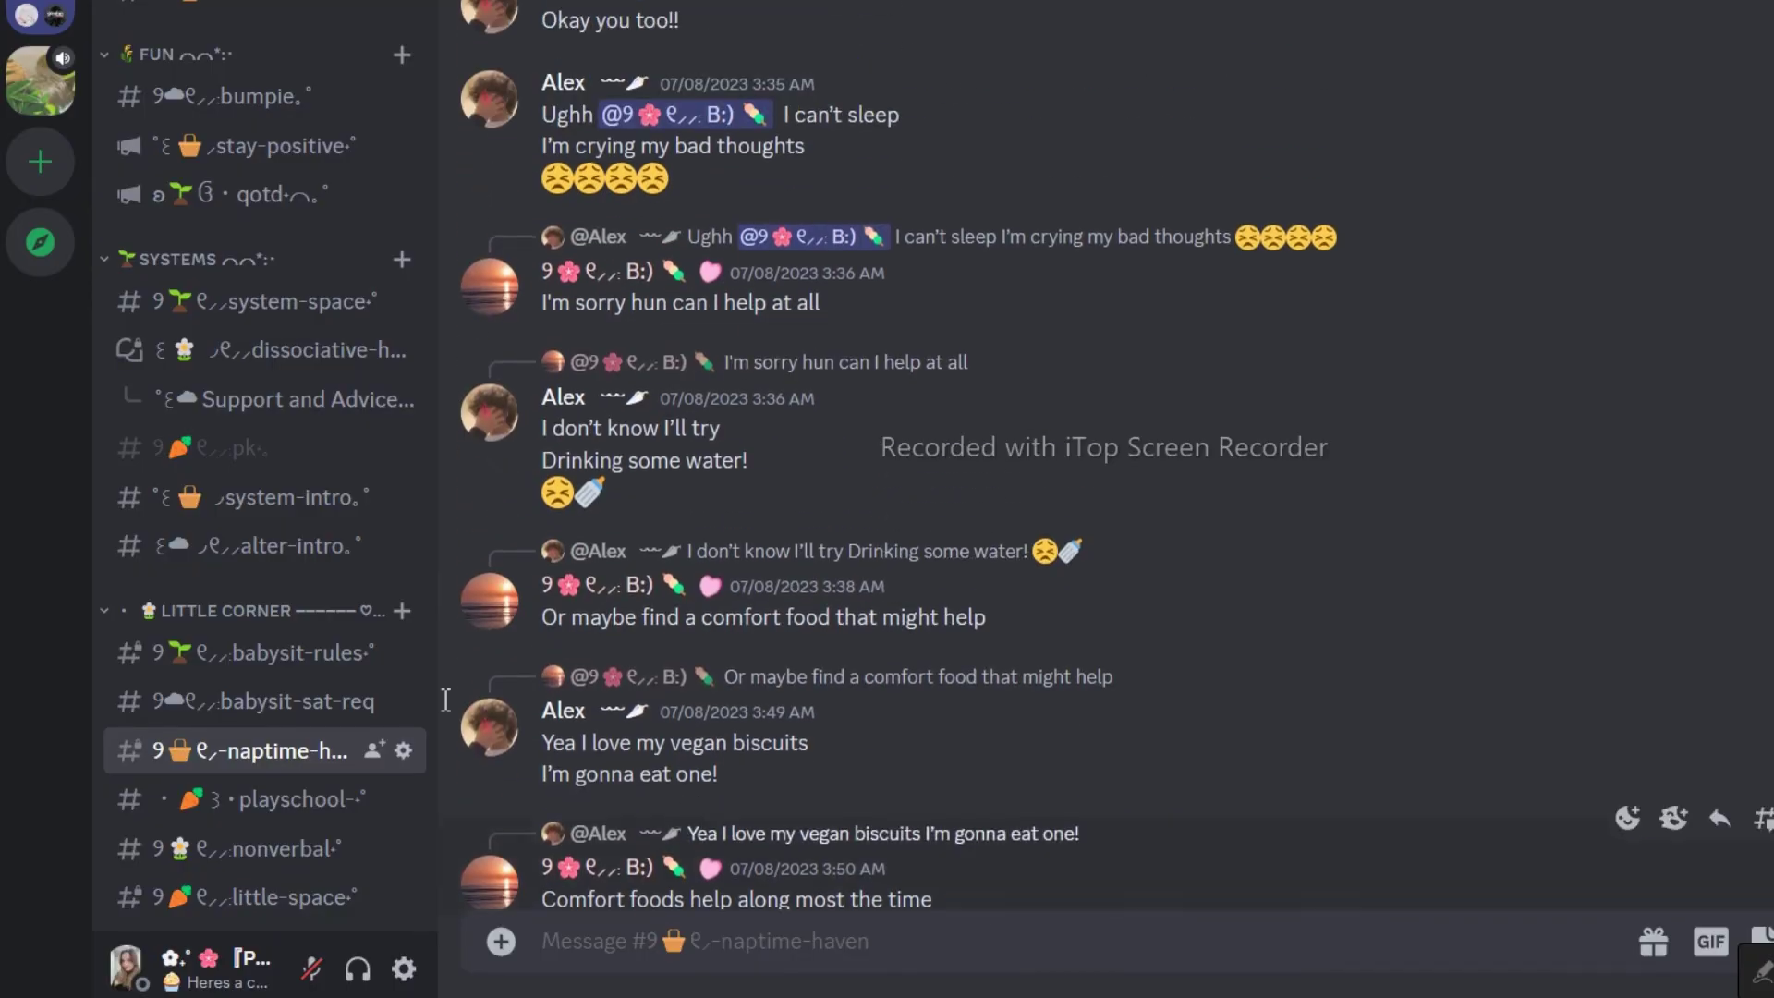
left_click(259, 813)
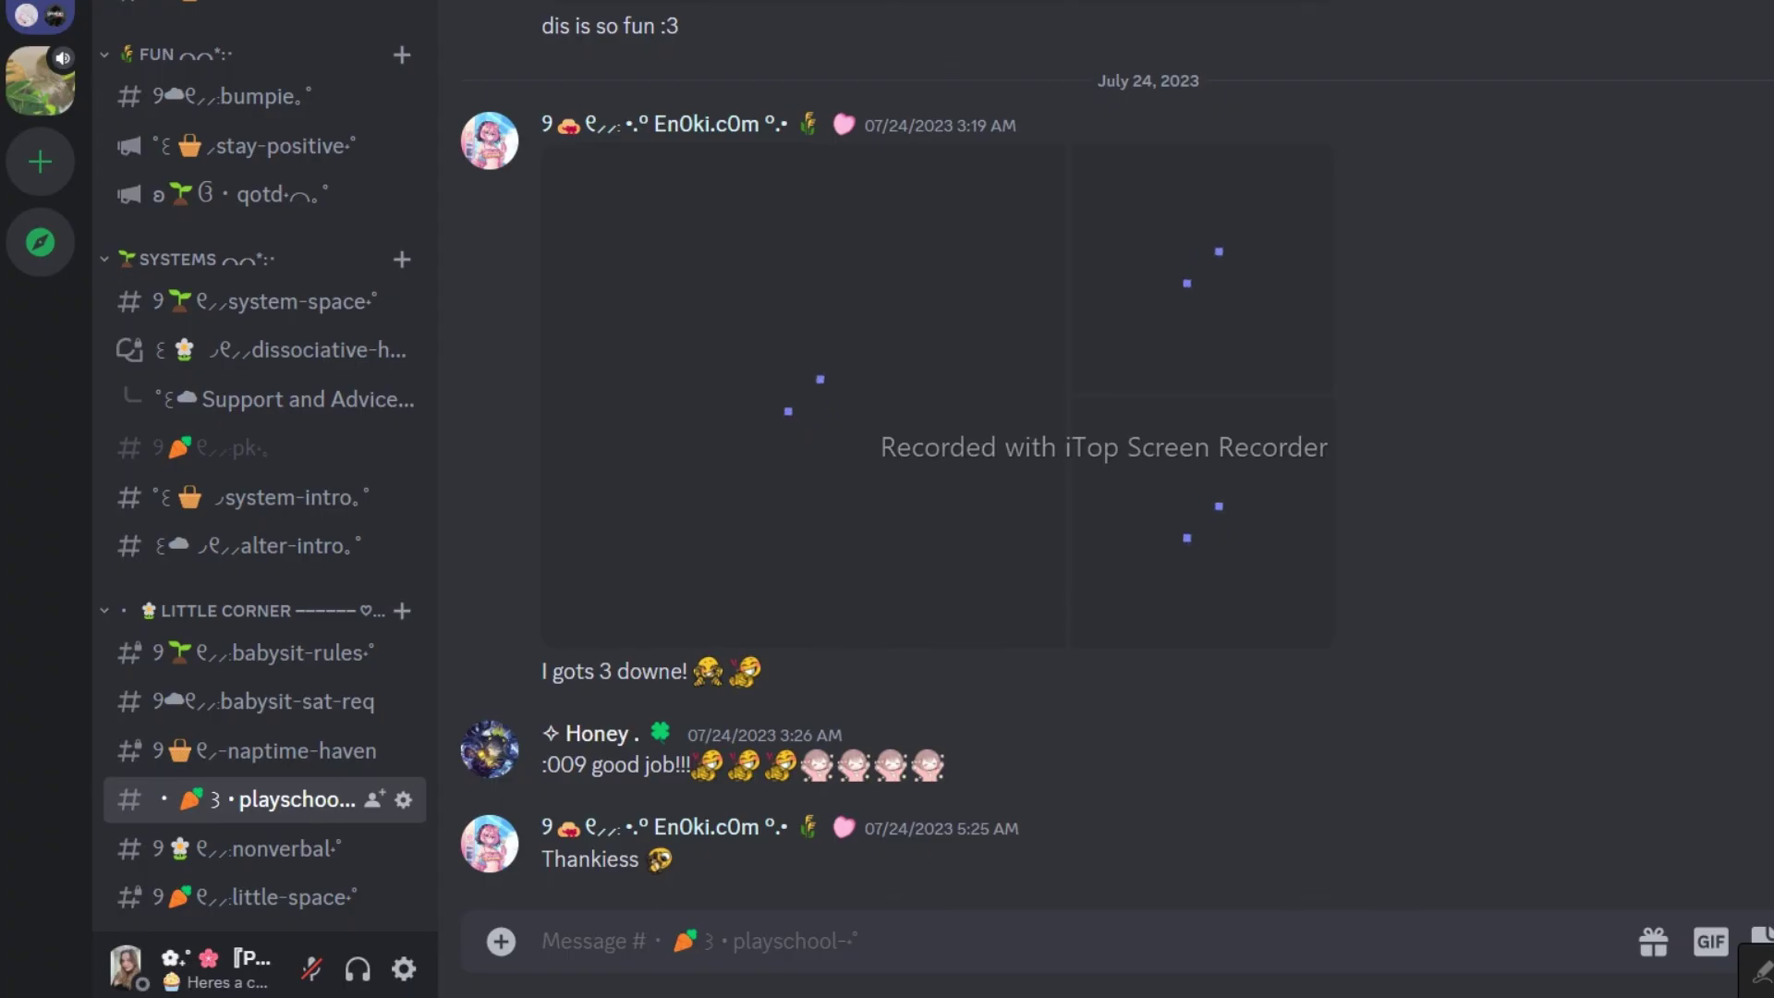
scroll(1108, 462, "up", 10)
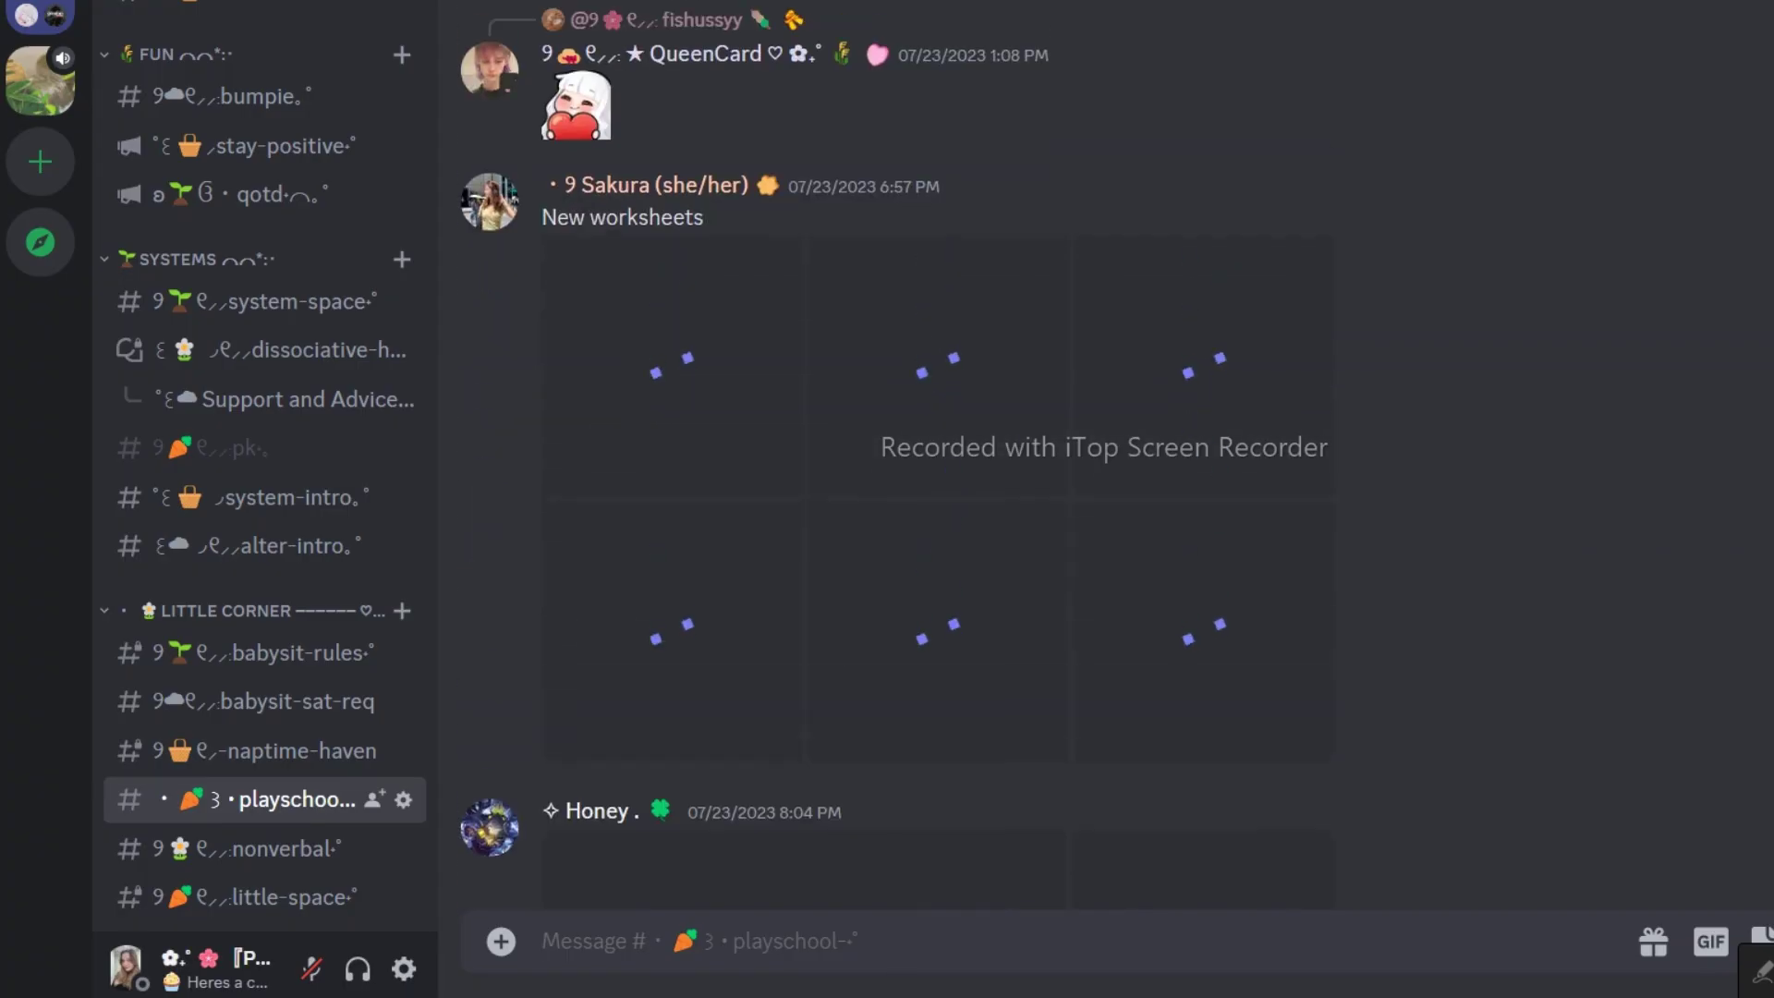
scroll(1109, 462, "up", 3)
scroll(1109, 462, "down", 10)
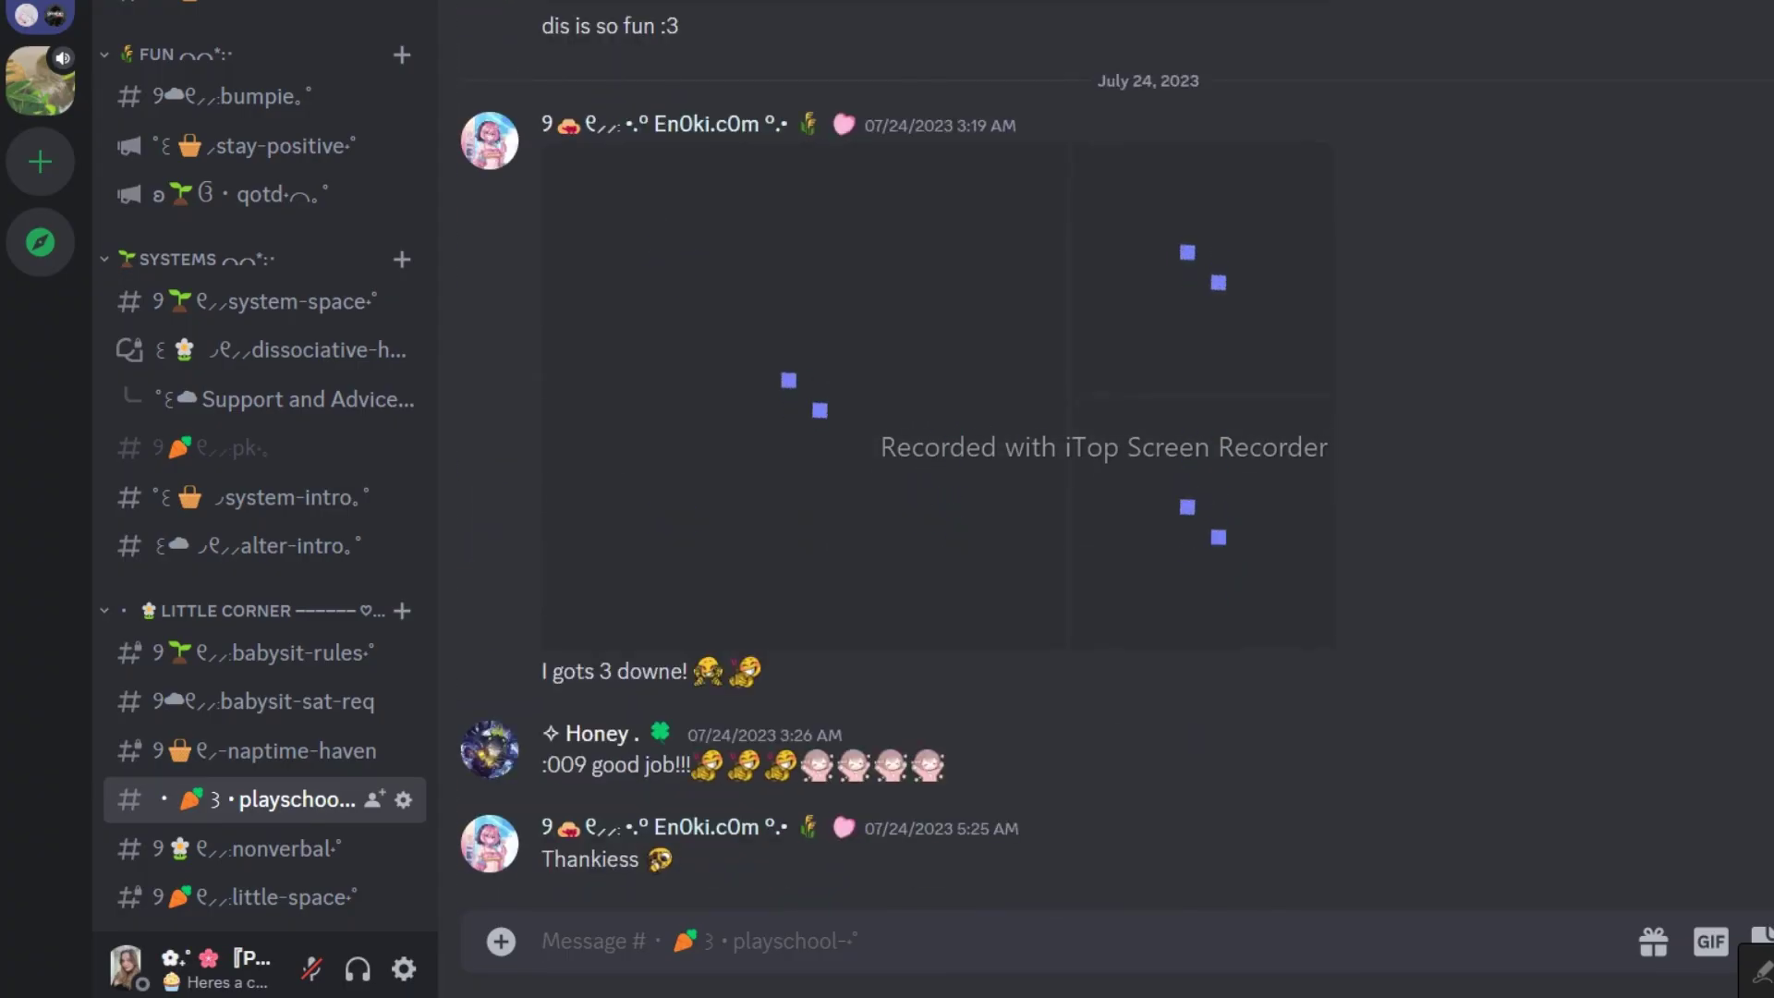